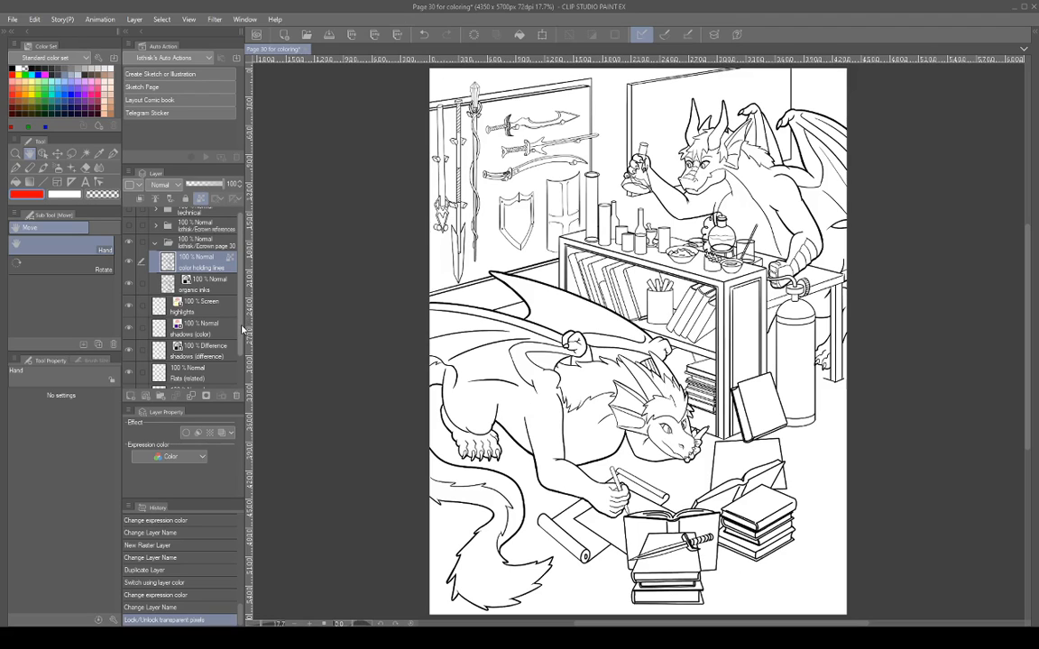
Select the Flats(unrelated) layer and choose light red as the drawing color.
{"action": "scroll", "coordinate": [242, 363], "scroll_direction": "down", "scroll_amount": 2}
{"action": "scroll", "coordinate": [241, 364], "scroll_direction": "down", "scroll_amount": 1}
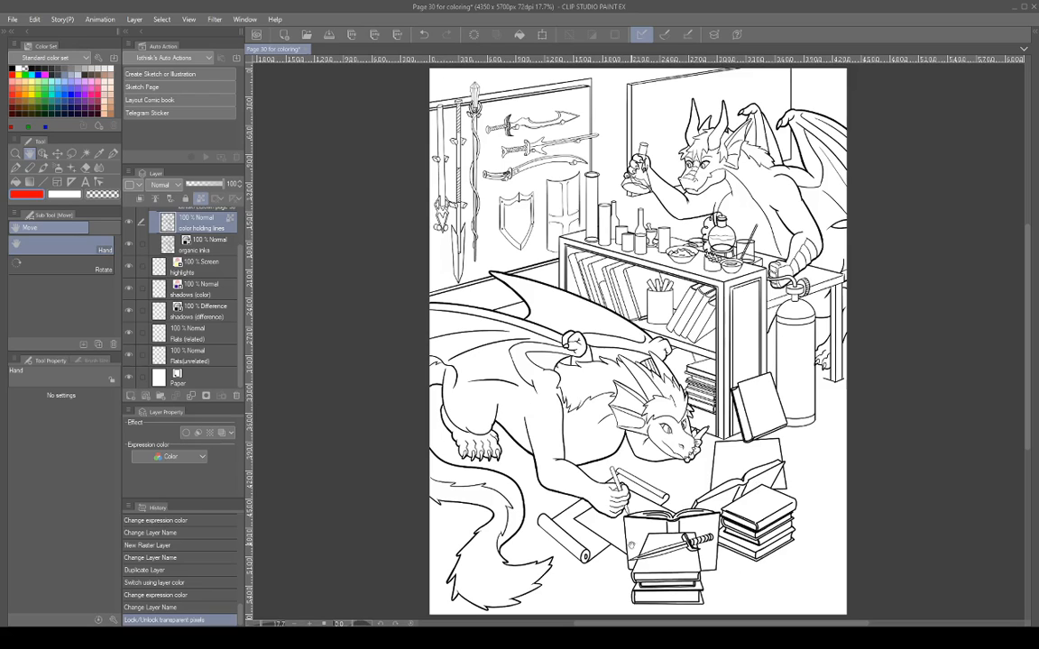
{"action": "left_click_drag", "start_coordinate": [777, 490], "coordinate": [768, 462]}
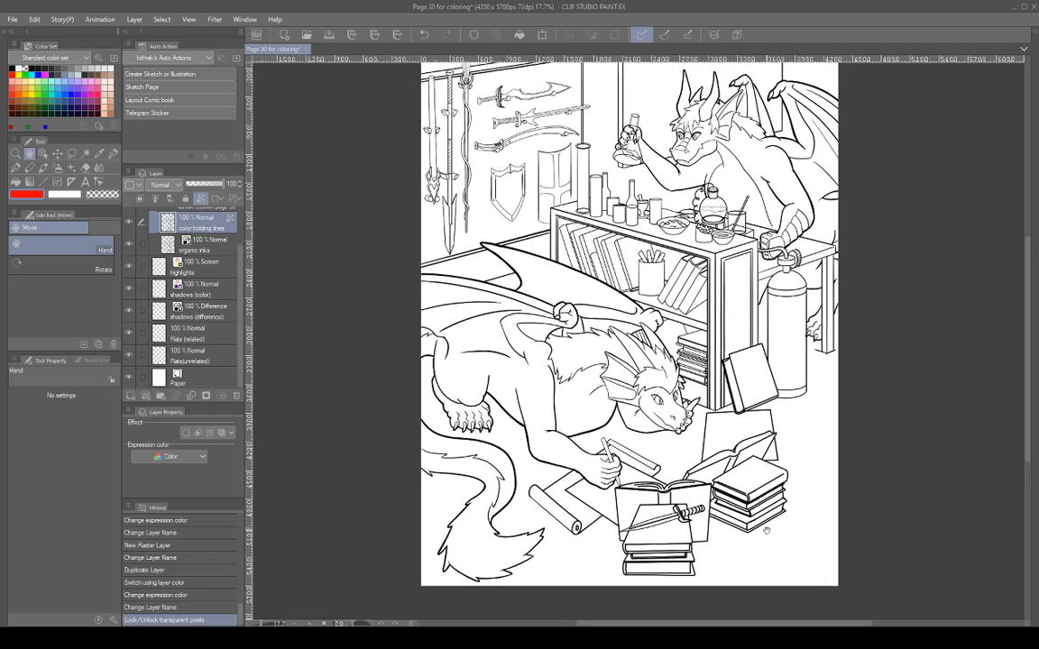
{"action": "left_click", "coordinate": [203, 356]}
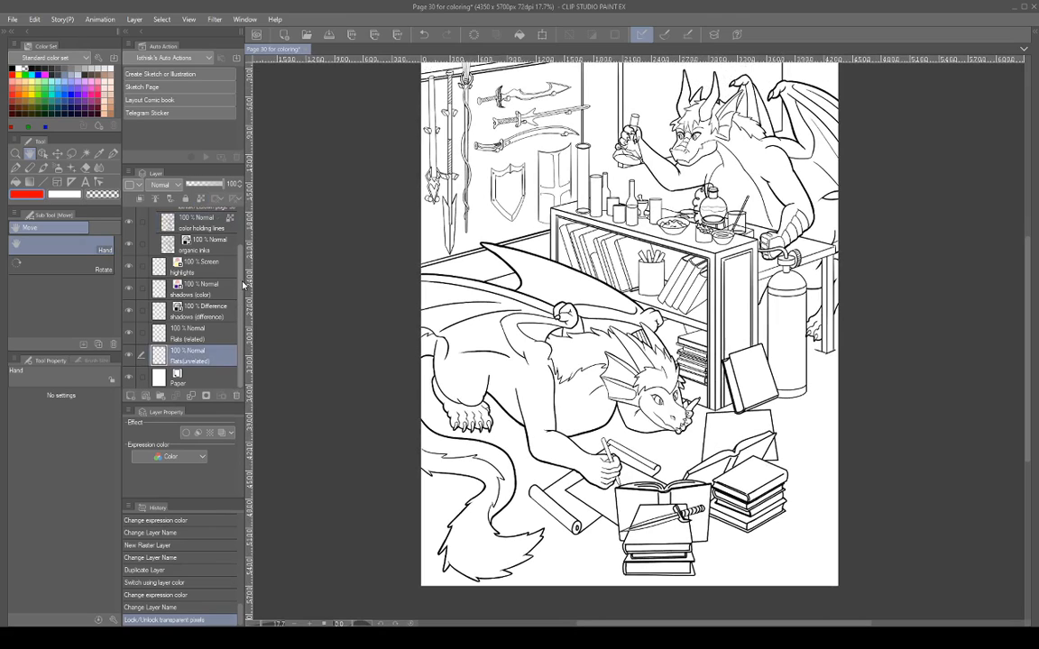
{"action": "left_click_drag", "start_coordinate": [241, 285], "coordinate": [240, 324]}
{"action": "scroll", "coordinate": [242, 307], "scroll_direction": "up", "scroll_amount": 2}
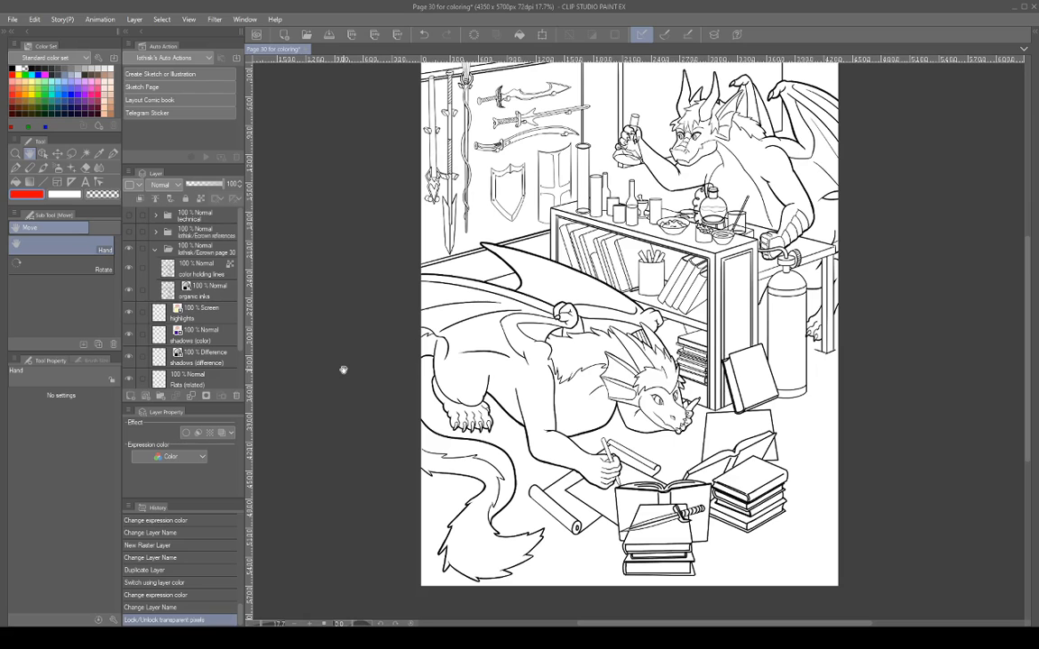
{"action": "scroll", "coordinate": [1021, 376], "scroll_direction": "up", "scroll_amount": 2}
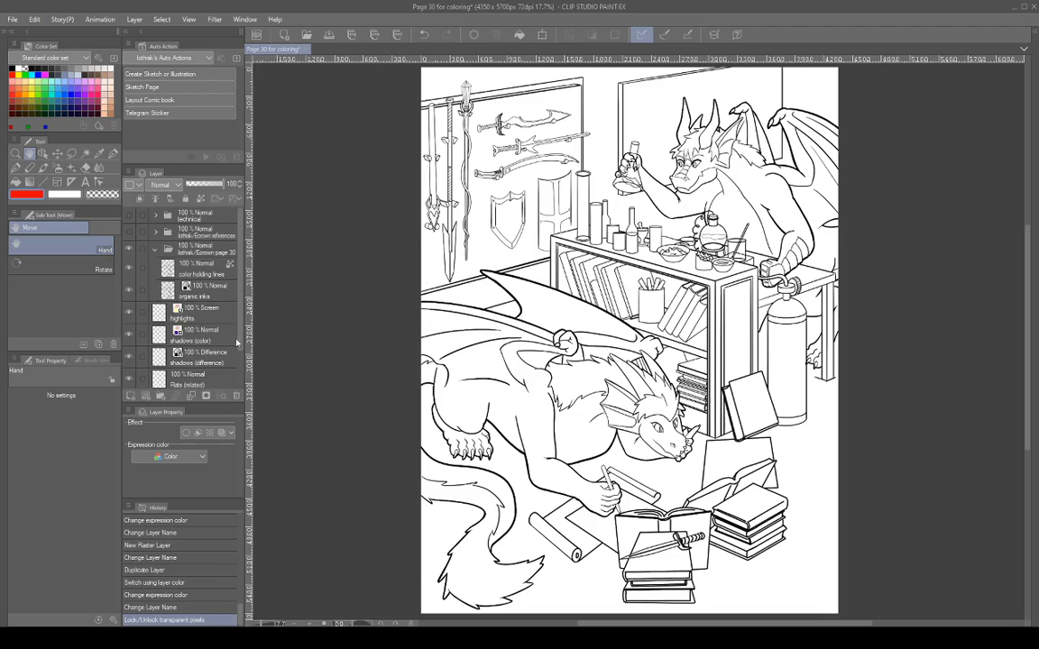
{"action": "scroll", "coordinate": [240, 347], "scroll_direction": "down", "scroll_amount": 2}
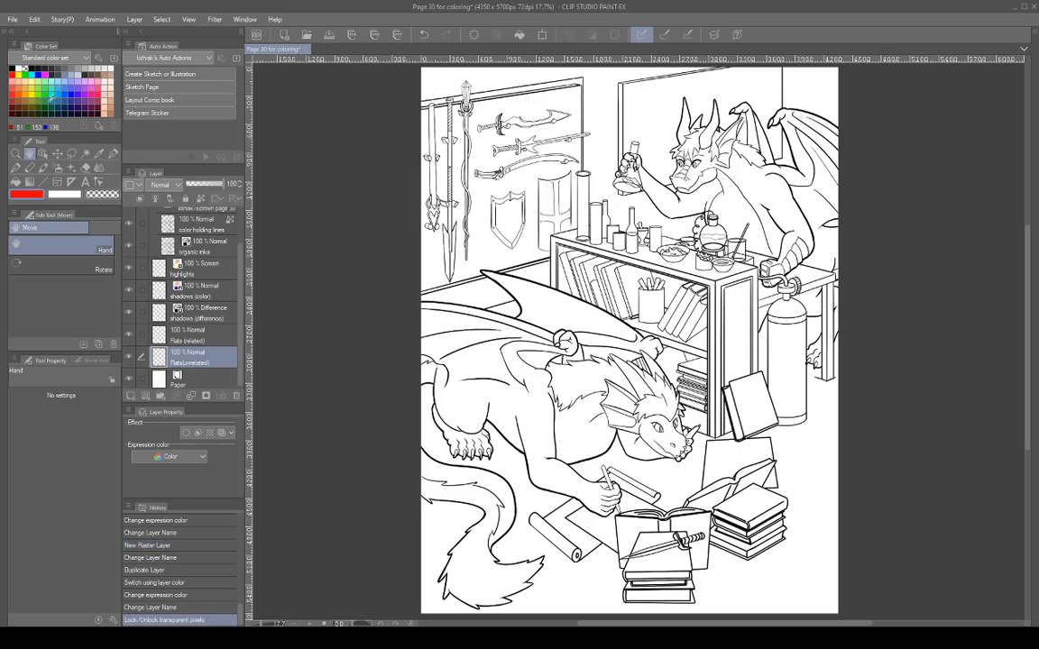
{"action": "left_click", "coordinate": [17, 80]}
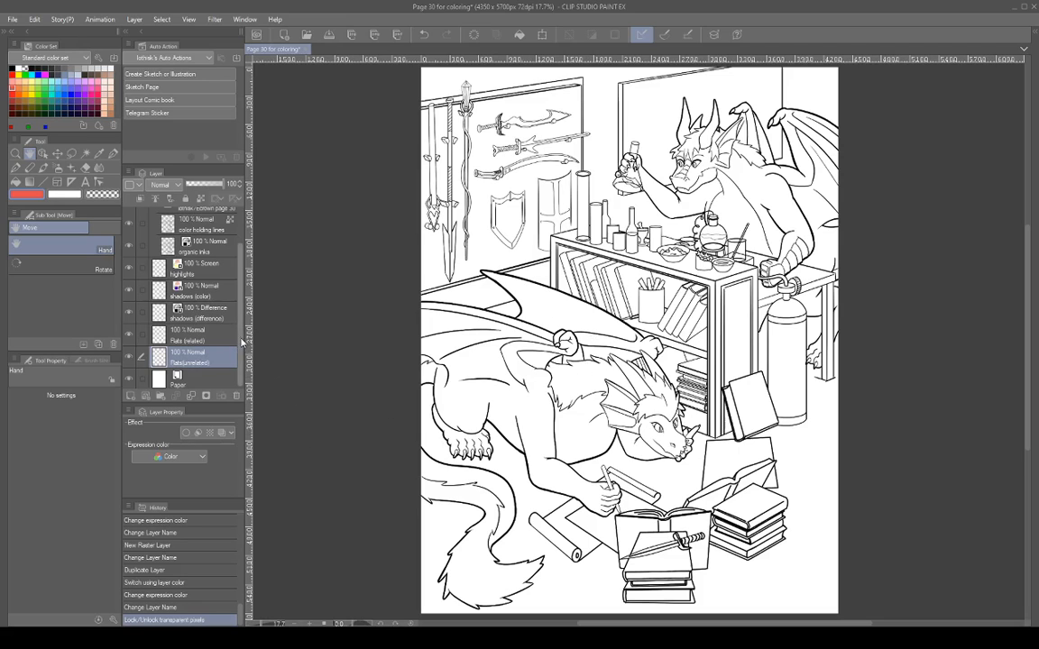
Move the highlights layer out from under the page 30 line art folder to directly above it.
{"action": "scroll", "coordinate": [225, 307], "scroll_direction": "up", "scroll_amount": 3}
{"action": "scroll", "coordinate": [242, 344], "scroll_direction": "down", "scroll_amount": 3}
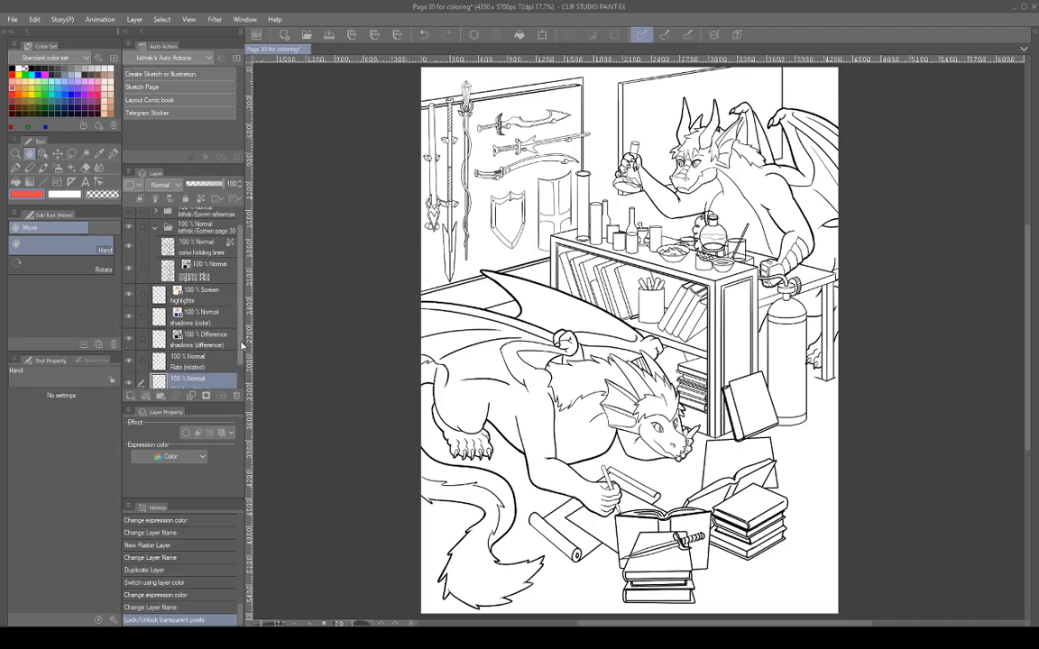
{"action": "mouse_move", "coordinate": [242, 344]}
{"action": "left_mouse_down"}
{"action": "mouse_move", "coordinate": [242, 322]}
{"action": "mouse_move", "coordinate": [241, 344]}
{"action": "left_mouse_up"}
{"action": "scroll", "coordinate": [216, 288], "scroll_direction": "up", "scroll_amount": 3}
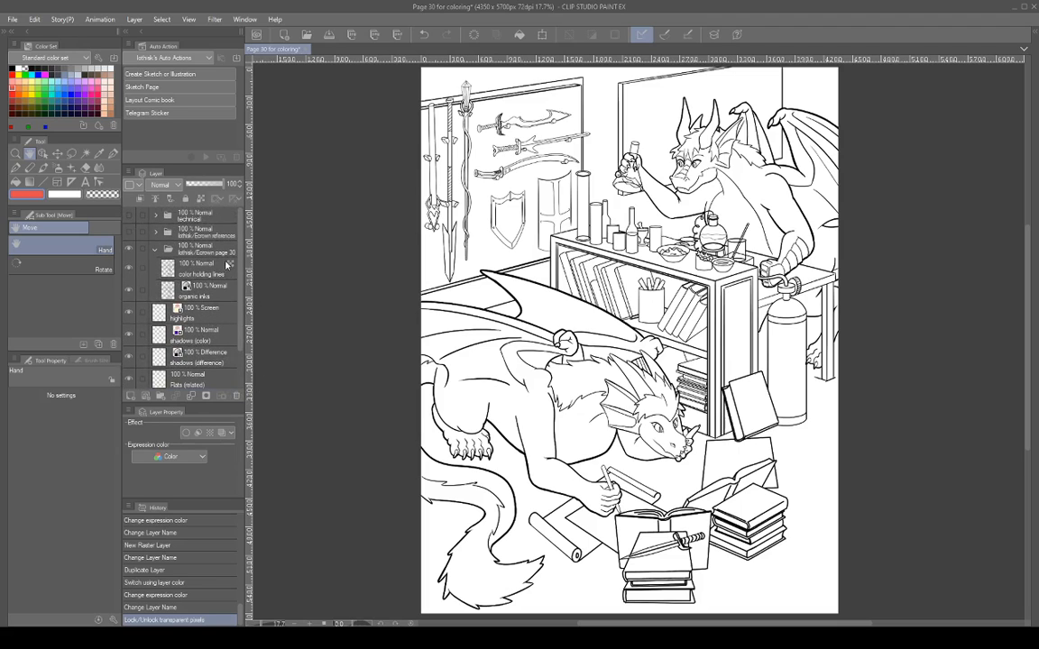
{"action": "left_click_drag", "start_coordinate": [242, 309], "coordinate": [211, 240]}
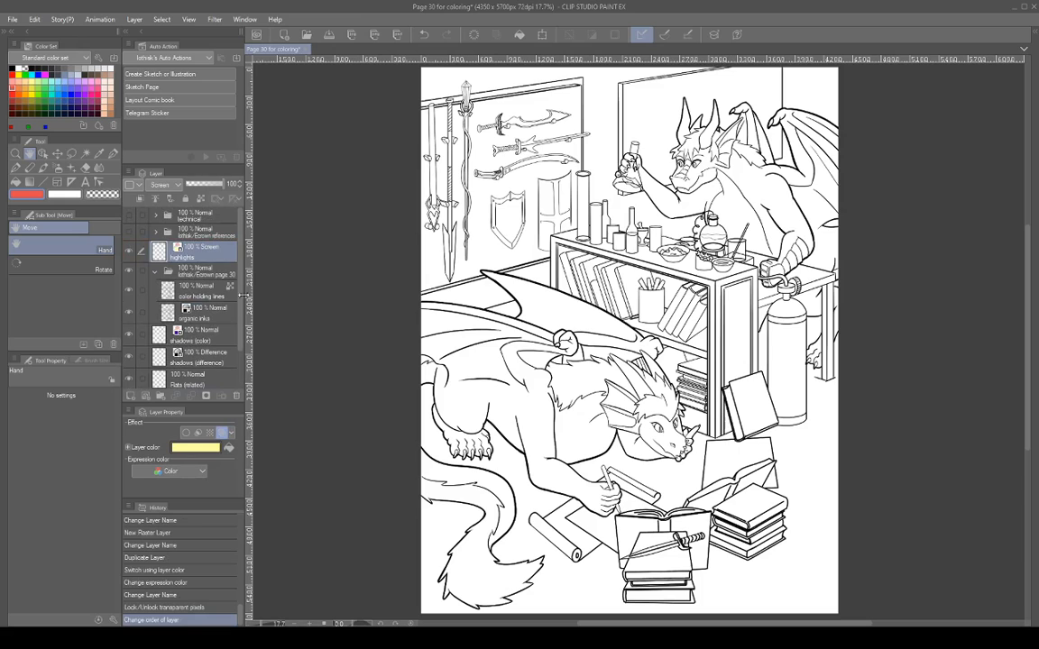
Add a Hue/Saturation/Luminosity correction layer with a shifted hue above the highlights layer.
{"action": "scroll", "coordinate": [239, 322], "scroll_direction": "down", "scroll_amount": 1}
{"action": "scroll", "coordinate": [240, 322], "scroll_direction": "up", "scroll_amount": 1}
{"action": "left_click", "coordinate": [435, 305]}
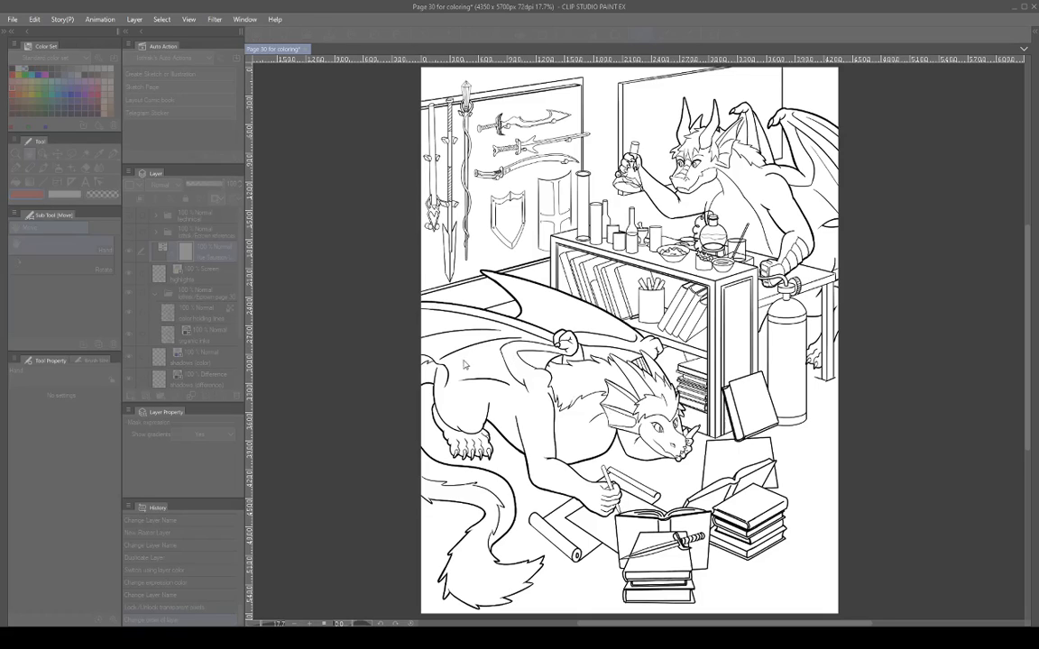
{"action": "key", "text": "Return"}
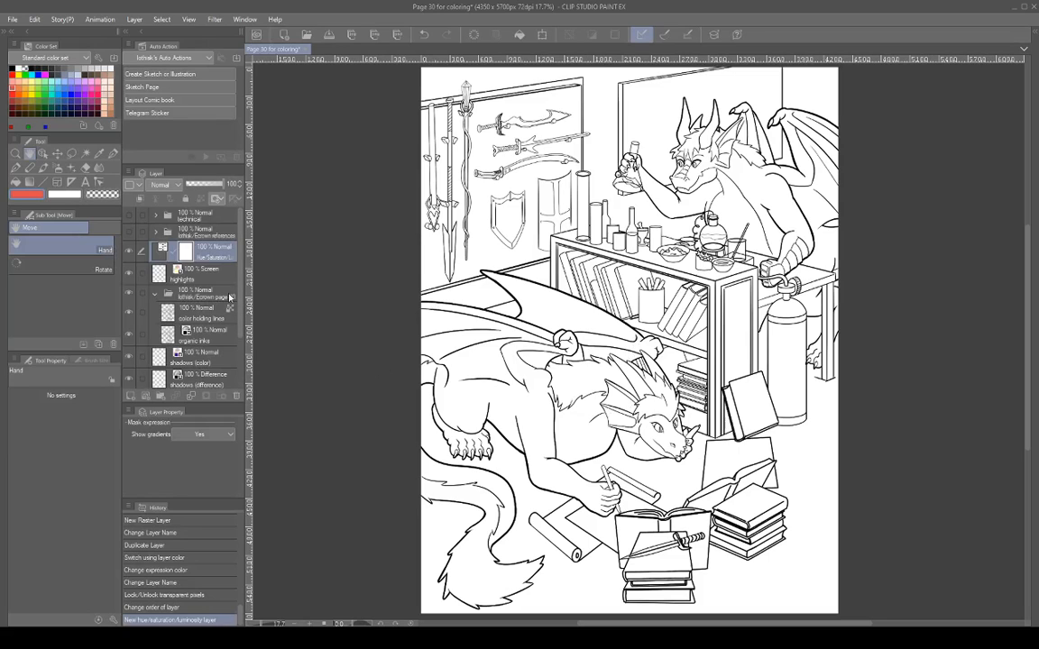
Switch to the Fill tool and set the organic inks layer as the reference layer.
{"action": "scroll", "coordinate": [221, 289], "scroll_direction": "down", "scroll_amount": 2}
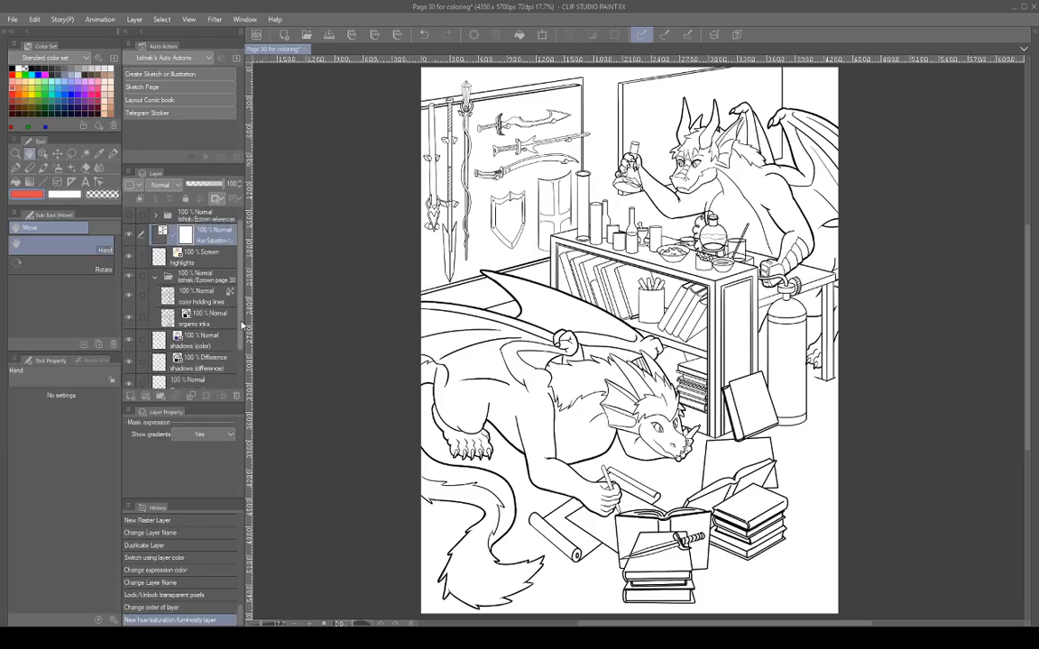
{"action": "scroll", "coordinate": [242, 318], "scroll_direction": "up", "scroll_amount": 2}
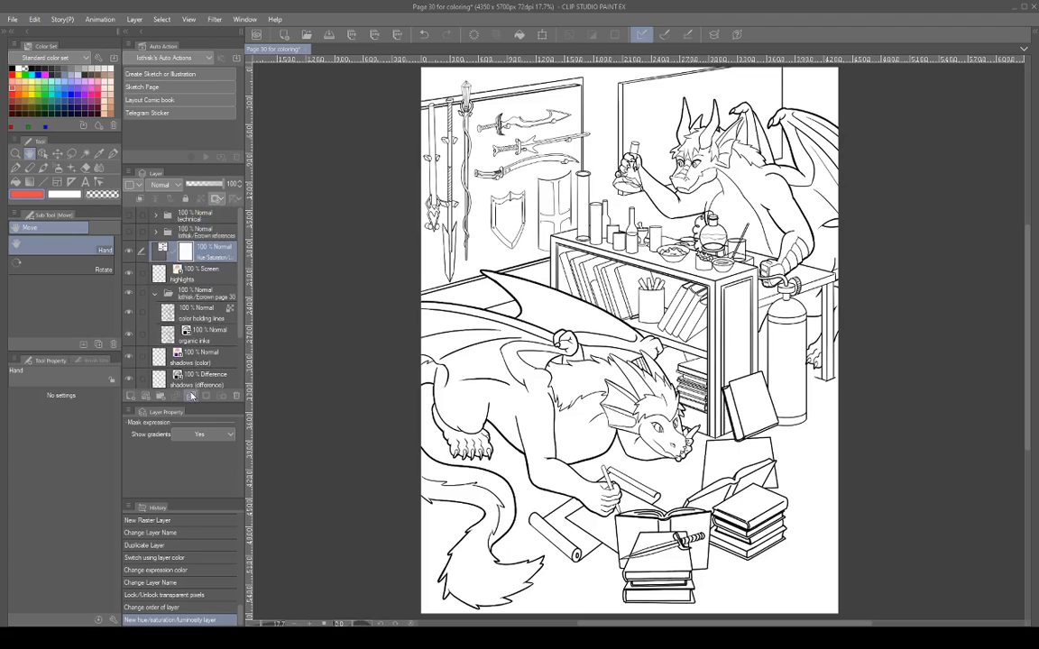
{"action": "left_click_drag", "start_coordinate": [240, 319], "coordinate": [241, 388]}
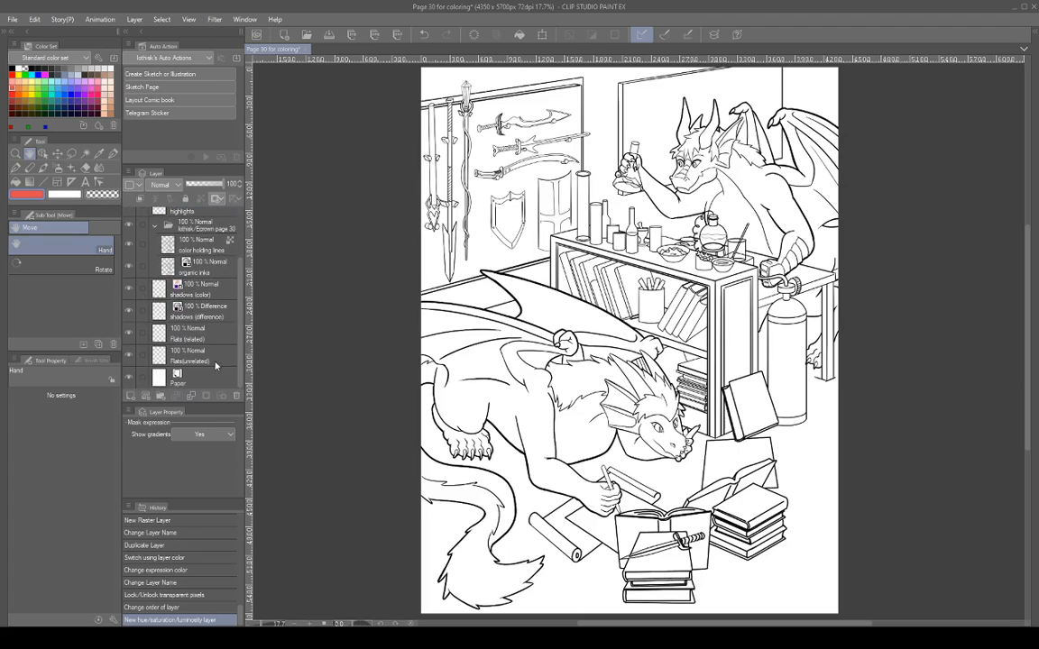
{"action": "left_click", "coordinate": [215, 361]}
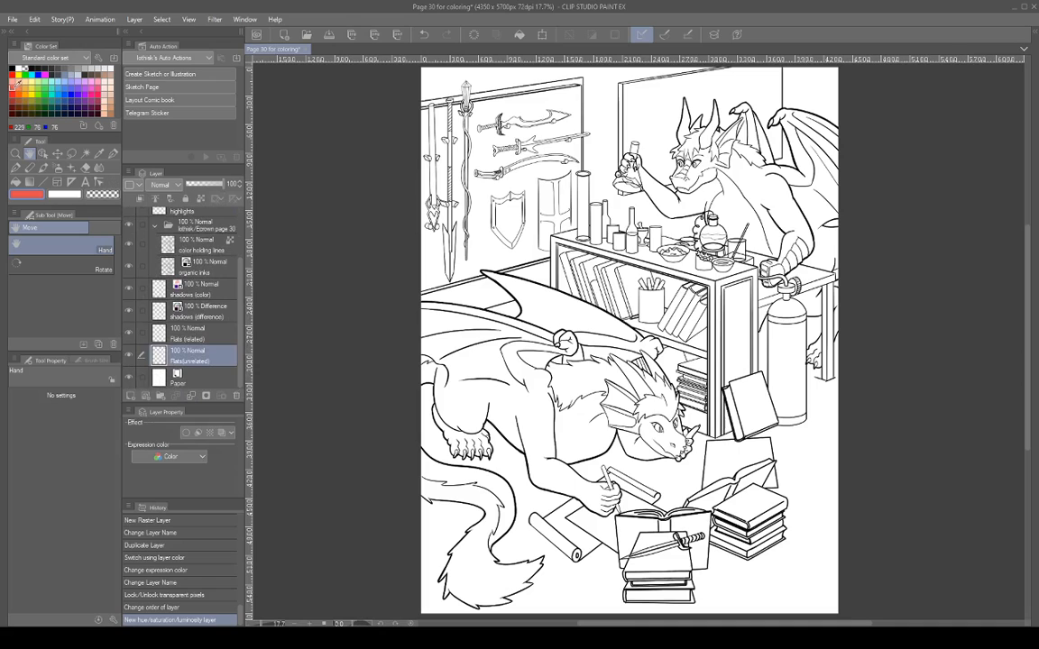
{"action": "left_click", "coordinate": [17, 185]}
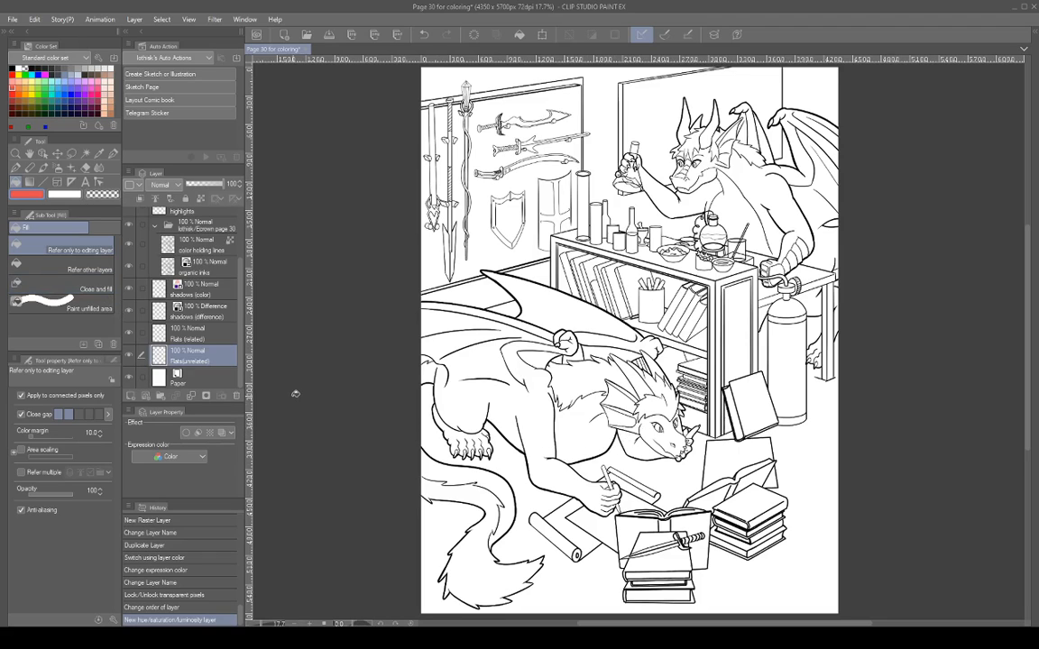
{"action": "left_click", "coordinate": [217, 269]}
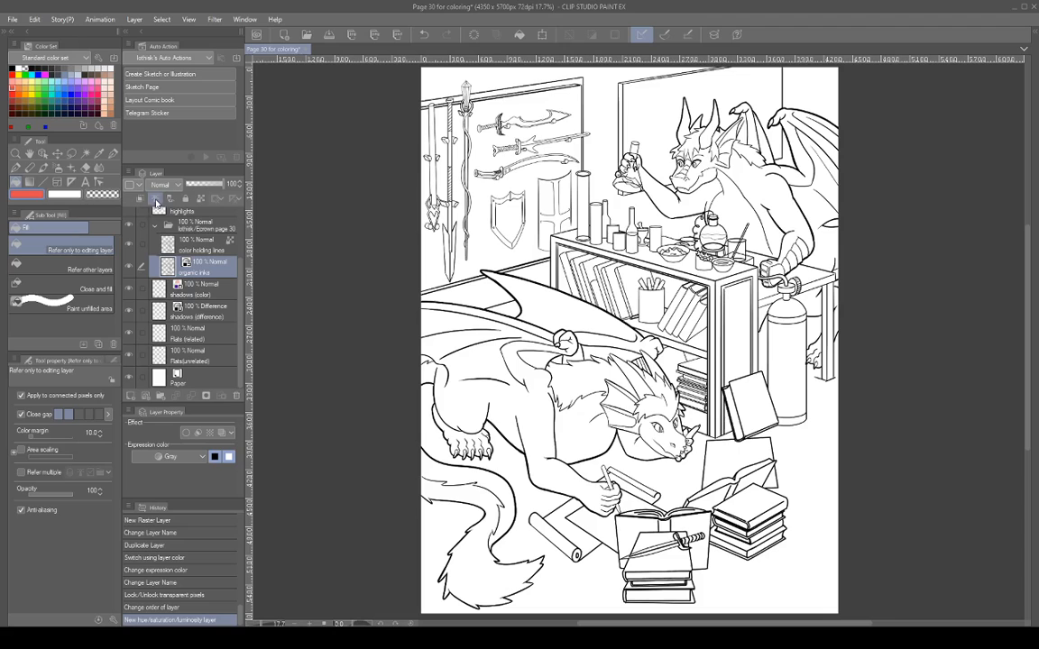
{"action": "left_click", "coordinate": [155, 200]}
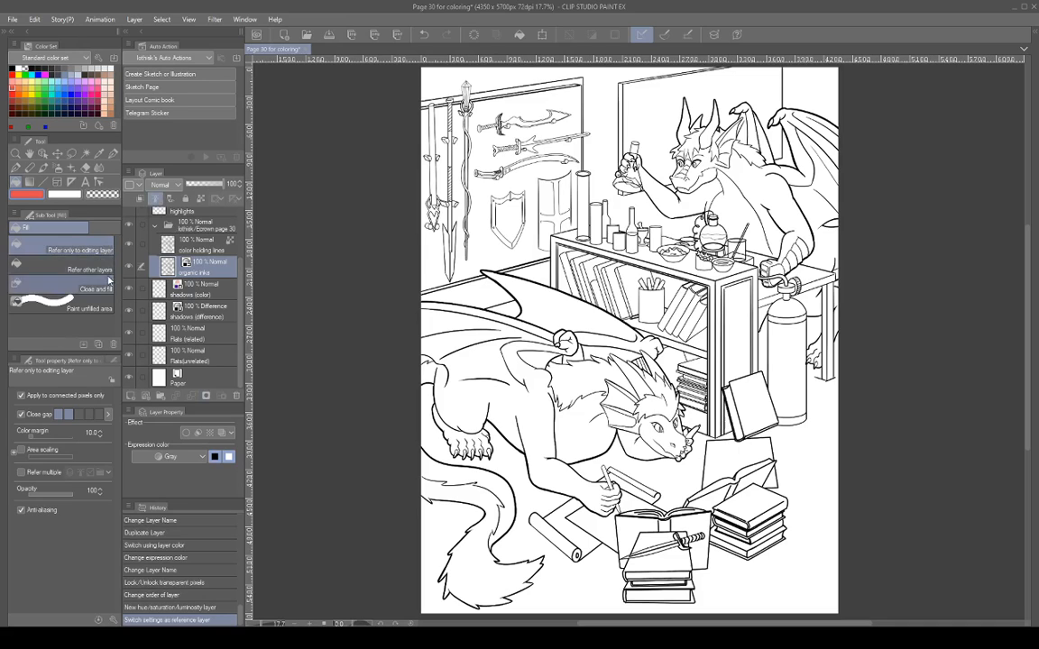
Try filling the lower dragon's face on the Flats(unrelated) layer with Refer only to editing layer, and undo the fill.
{"action": "left_click", "coordinate": [214, 360]}
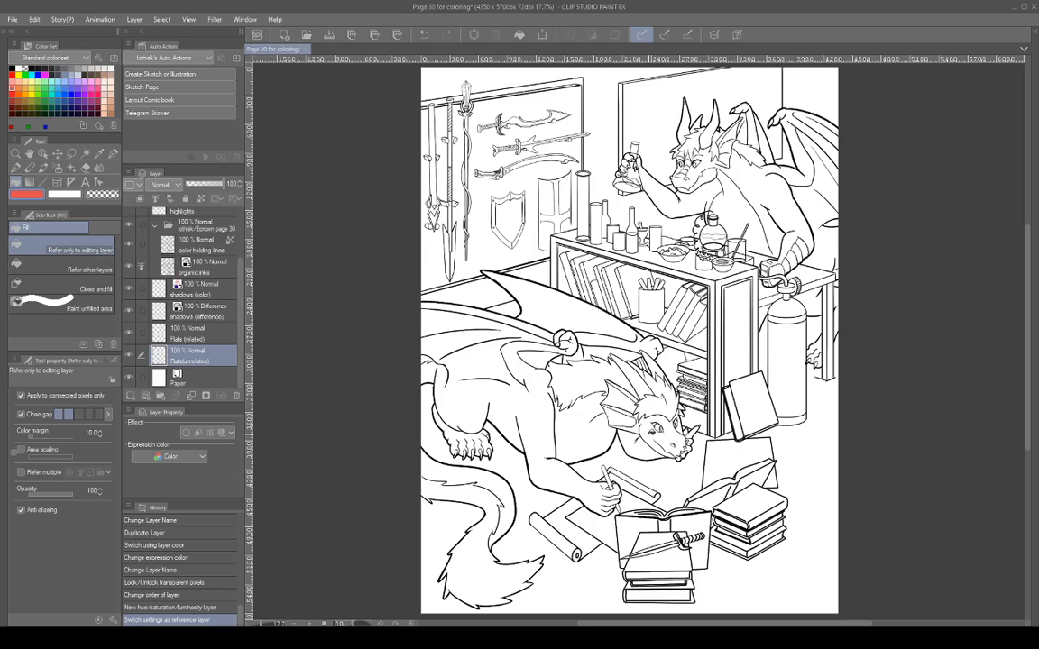
{"action": "left_click", "coordinate": [659, 435]}
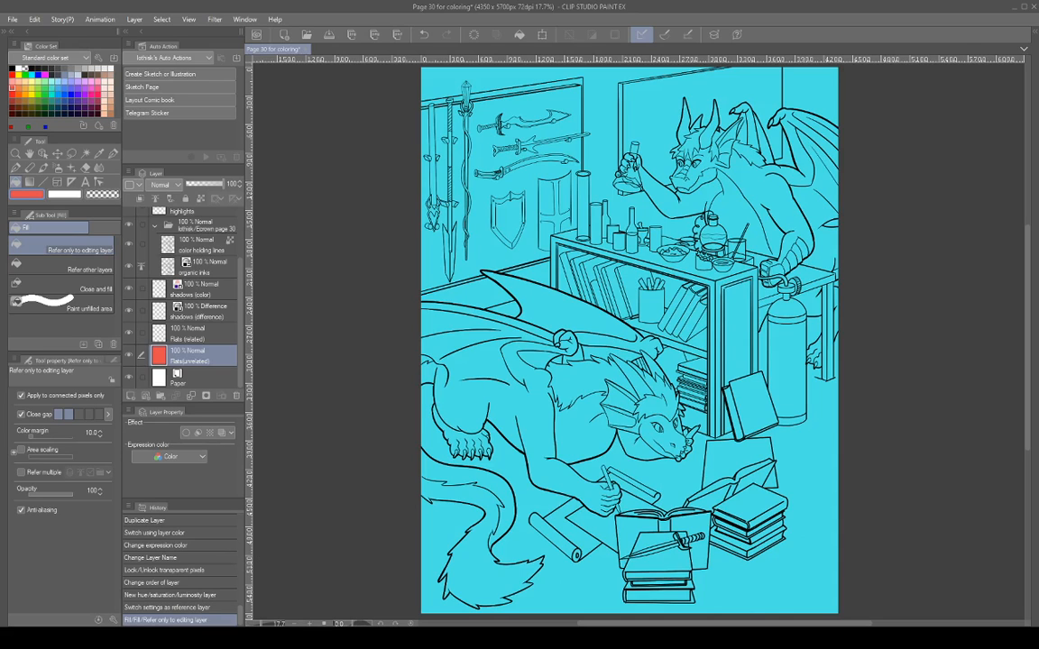
{"action": "key", "text": "ctrl+z"}
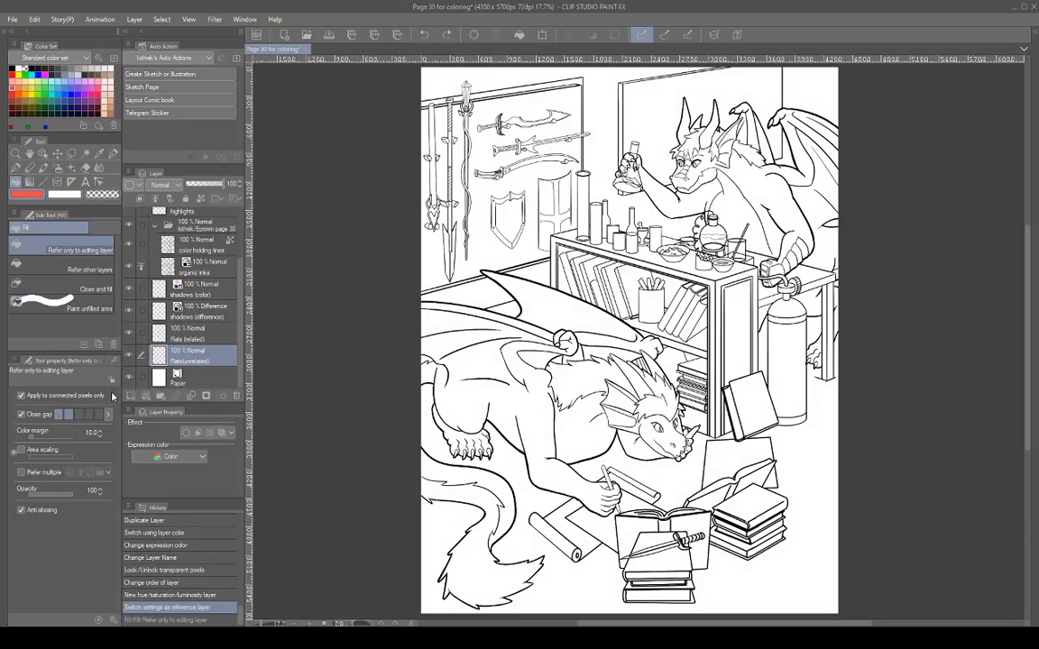
Change the fill mode to Refer other layers, test it on the lower dragon's face, and undo the test fill.
{"action": "left_click", "coordinate": [101, 272]}
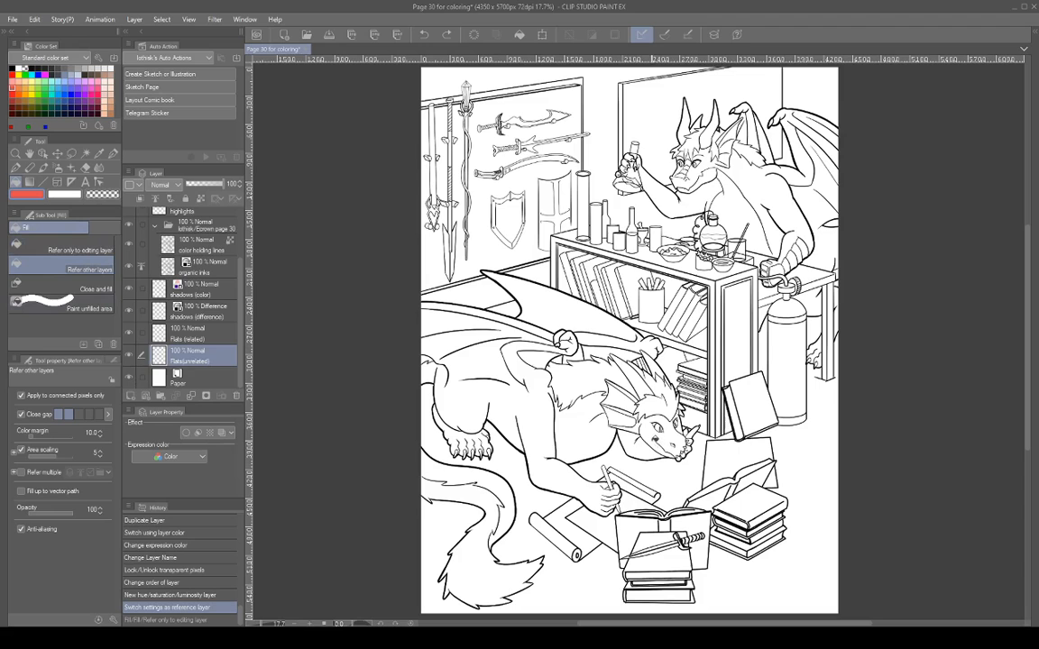
{"action": "left_click", "coordinate": [672, 435]}
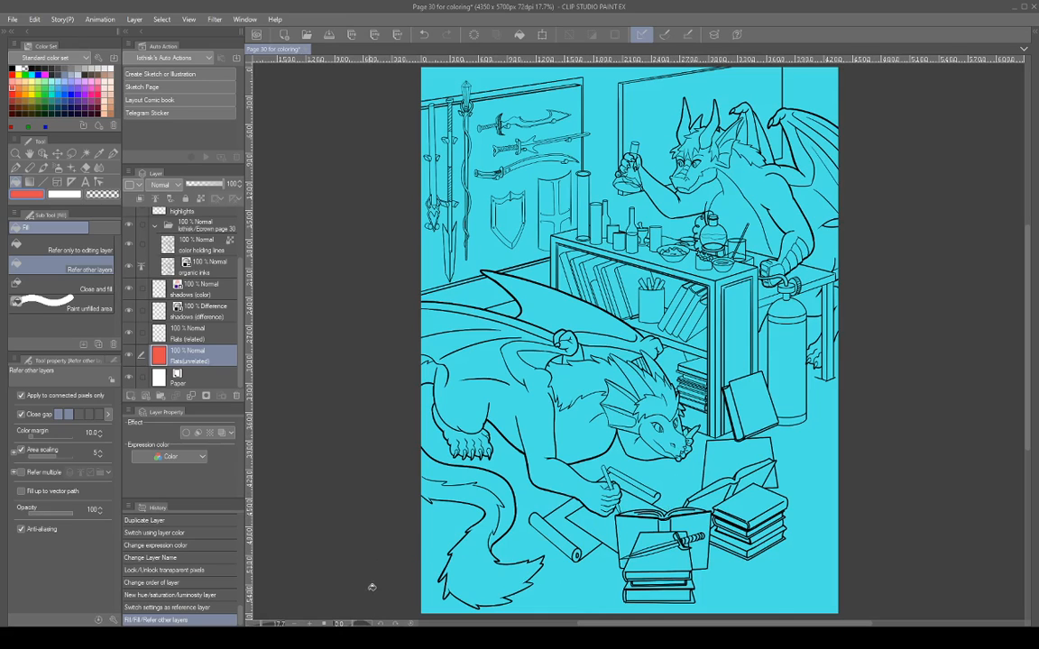
{"action": "key", "text": "ctrl+z"}
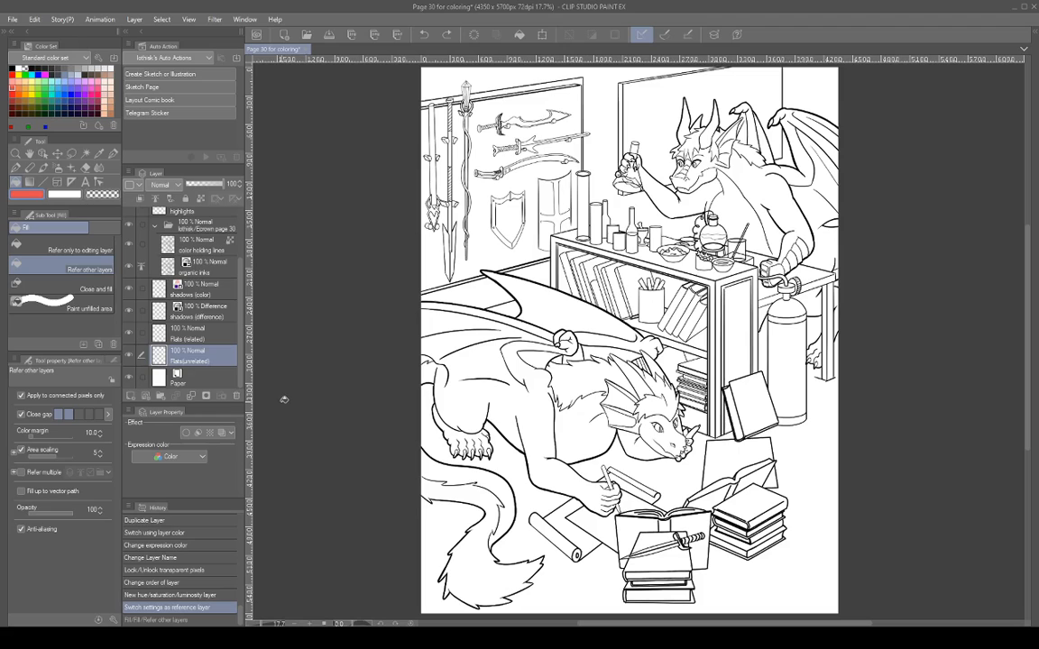
Move the organic inks layer out of its folder, retest the fill on Flats(unrelated), and undo that fill.
{"action": "left_click", "coordinate": [213, 274]}
{"action": "left_click_drag", "start_coordinate": [214, 274], "coordinate": [215, 285]}
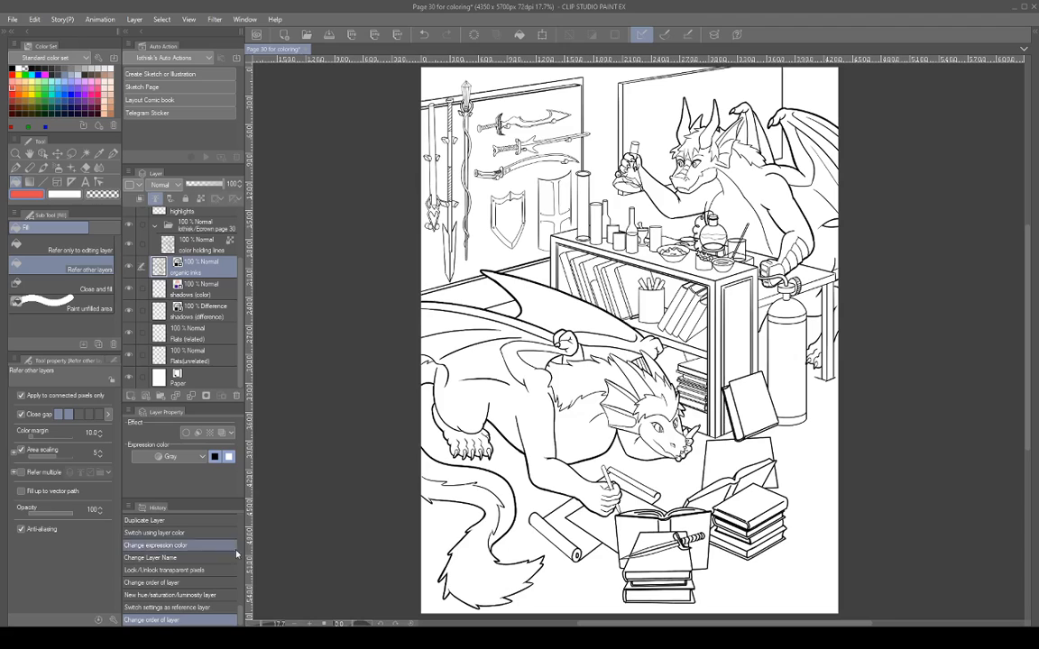
{"action": "left_click", "coordinate": [219, 361]}
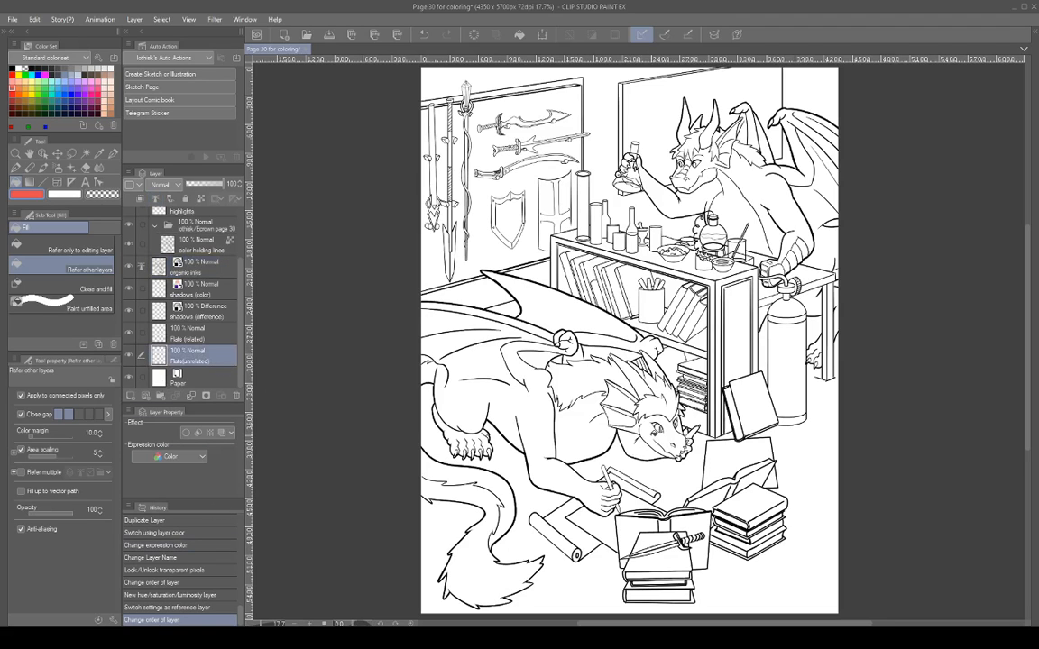
{"action": "left_click", "coordinate": [649, 439]}
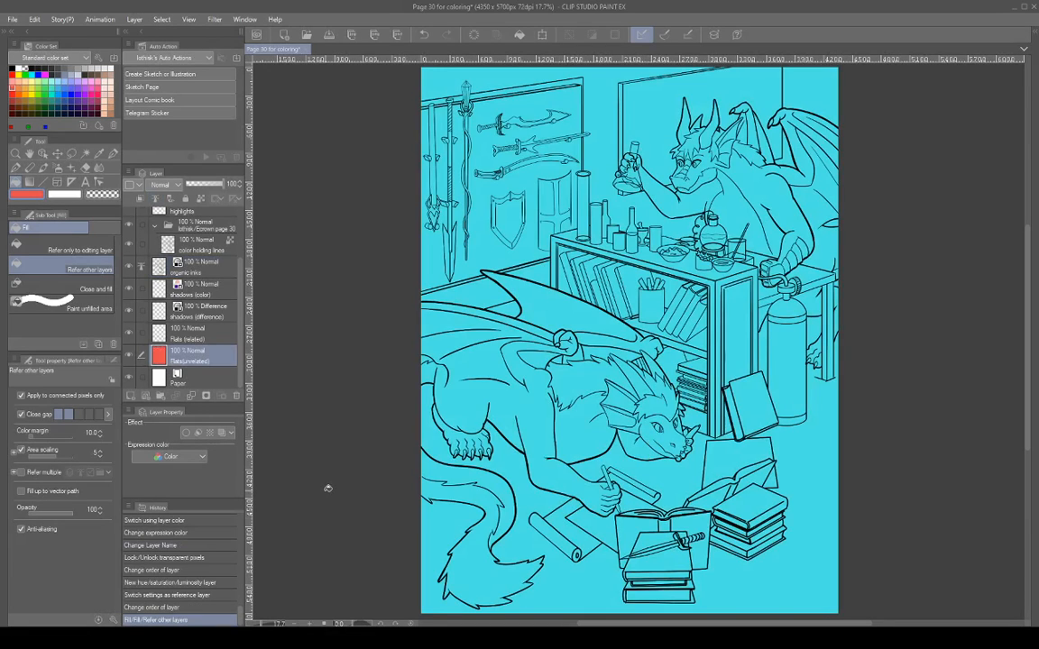
{"action": "key", "text": "ctrl+z"}
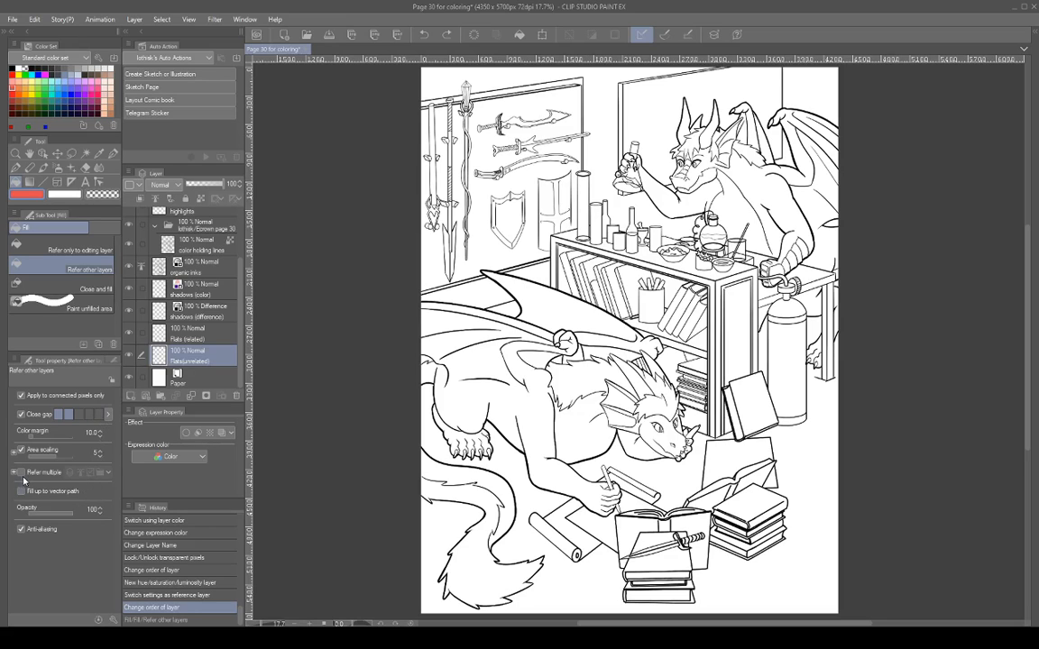
Enable Refer multiple with the reference layer option and fill the lower dragon's face on the Flats(unrelated) layer.
{"action": "left_click", "coordinate": [30, 473]}
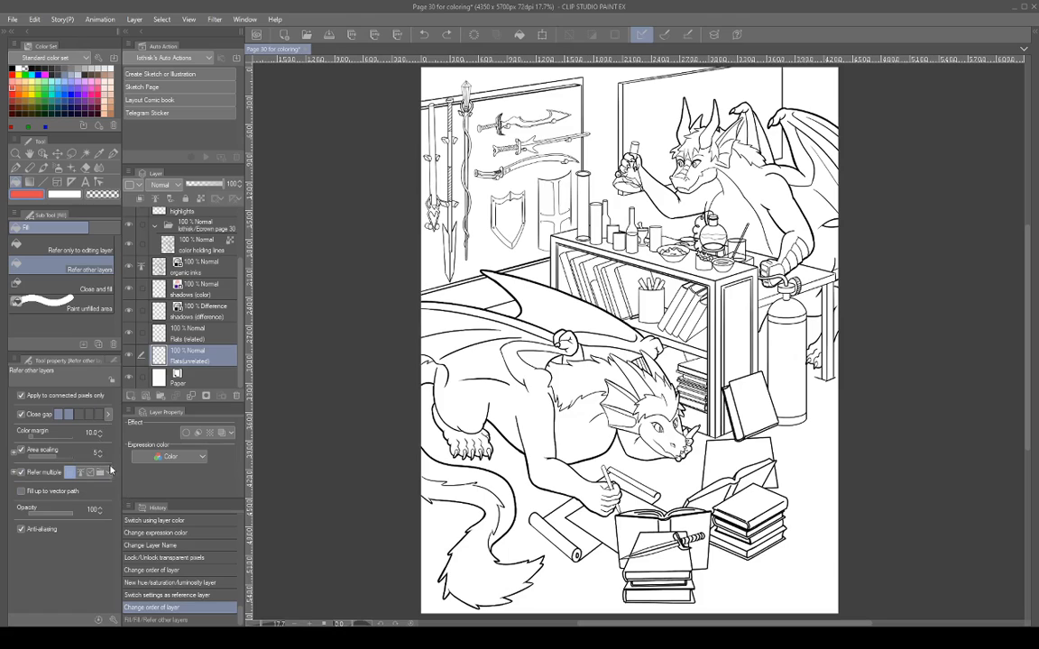
{"action": "left_click", "coordinate": [82, 473]}
{"action": "left_click", "coordinate": [590, 397]}
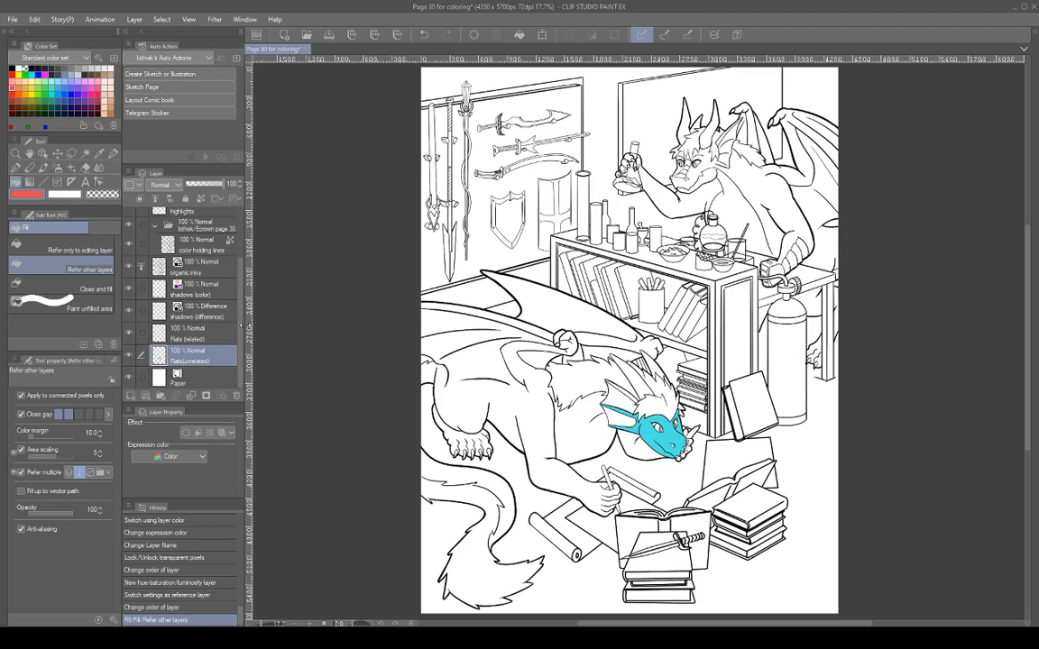
Compare the art with the Hue/Saturation/Luminosity layer hidden and shown, and edit that layer to remove its hue shift.
{"action": "scroll", "coordinate": [242, 309], "scroll_direction": "up", "scroll_amount": 2}
{"action": "scroll", "coordinate": [242, 298], "scroll_direction": "up", "scroll_amount": 2}
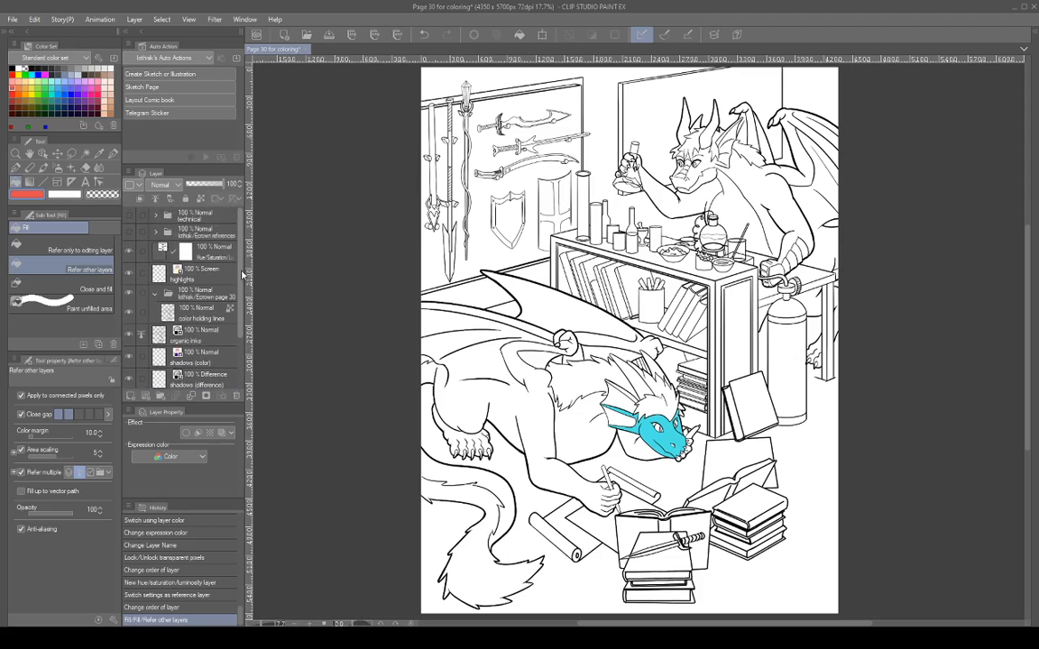
{"action": "left_click", "coordinate": [130, 252]}
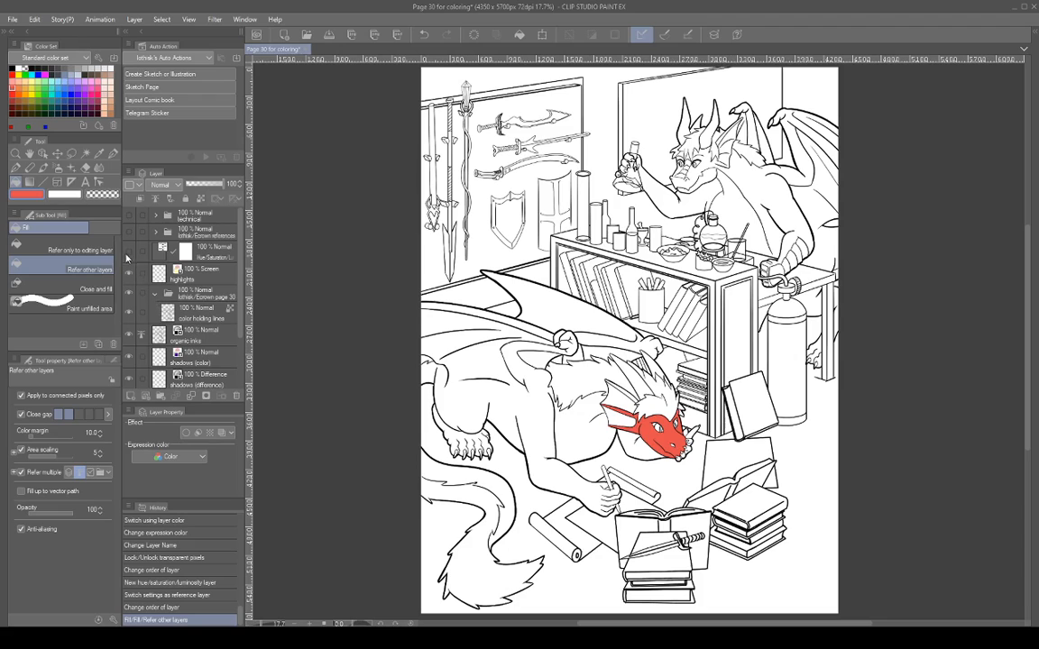
{"action": "left_click", "coordinate": [129, 252]}
{"action": "double_click", "coordinate": [163, 250]}
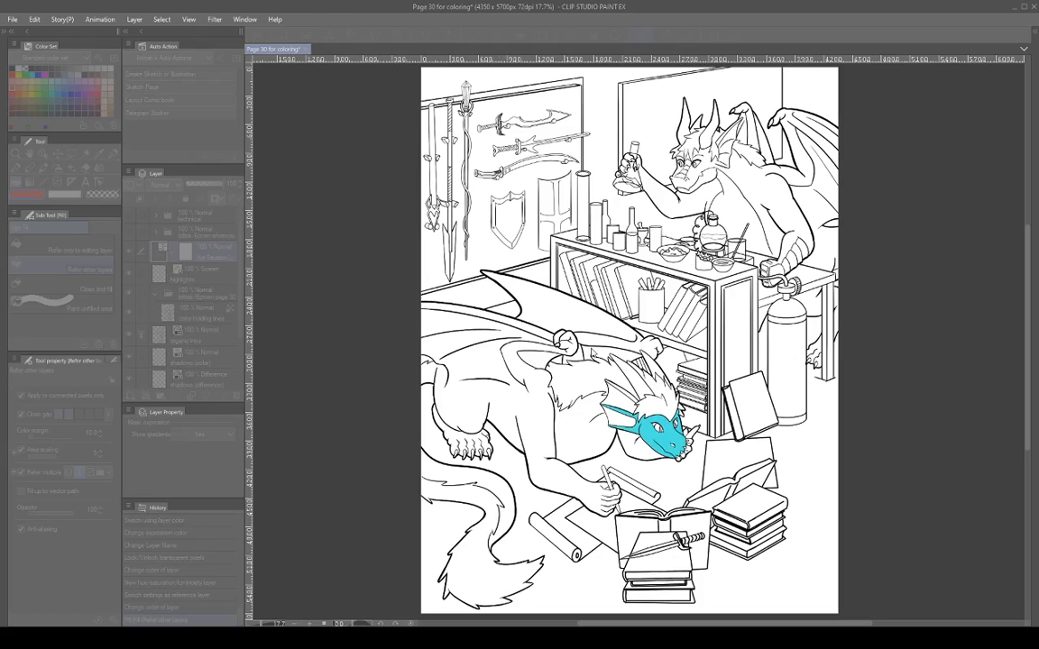
{"action": "left_click", "coordinate": [594, 346]}
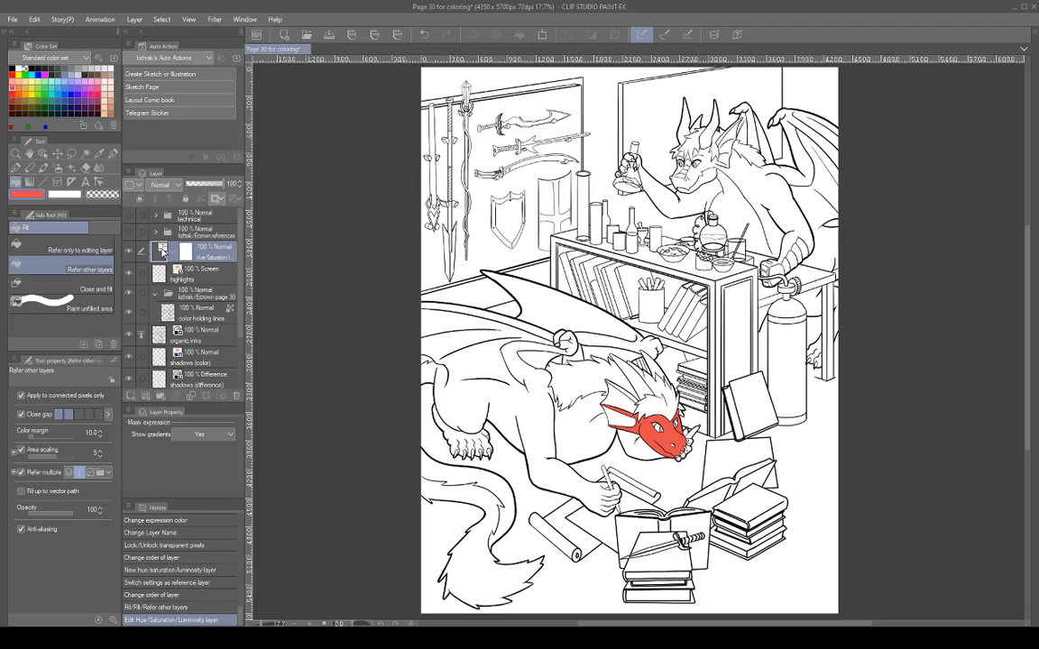
Edit the Hue/Saturation/Luminosity layer to remove all saturation, and compare the art with the layer hidden and shown.
{"action": "double_click", "coordinate": [163, 250]}
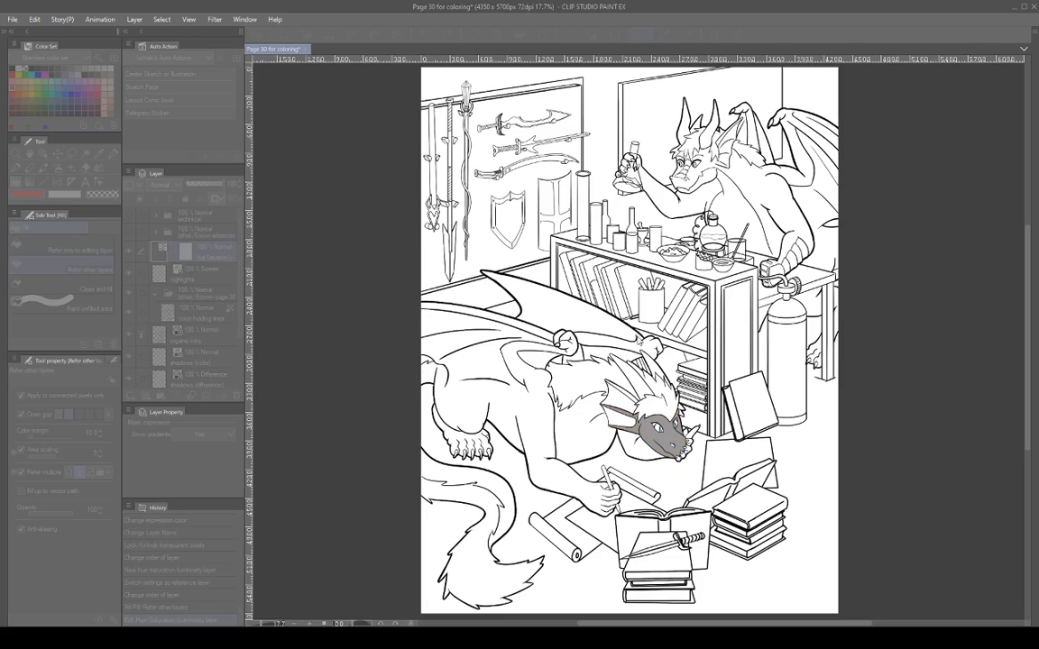
{"action": "left_click", "coordinate": [642, 339]}
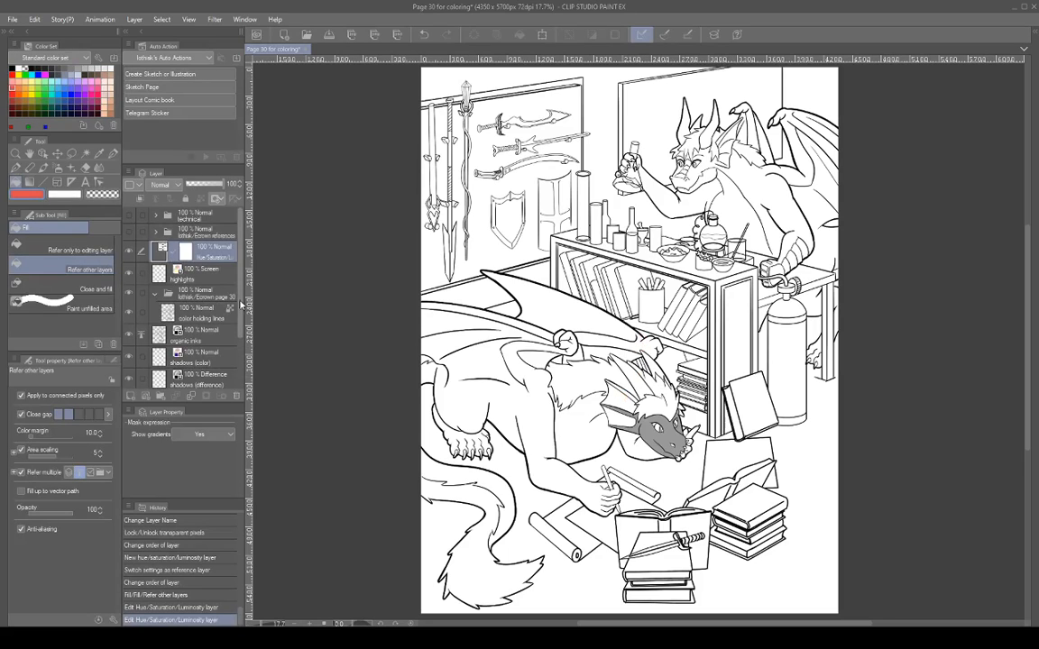
{"action": "left_click_drag", "start_coordinate": [240, 308], "coordinate": [243, 358]}
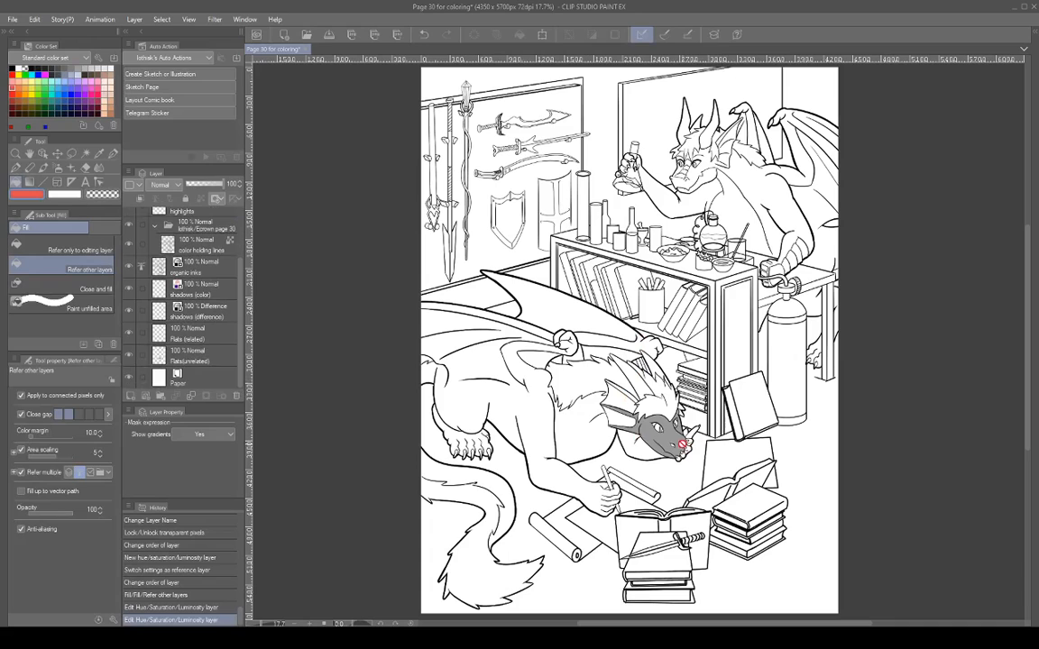
{"action": "scroll", "coordinate": [237, 311], "scroll_direction": "up", "scroll_amount": 2}
{"action": "scroll", "coordinate": [239, 307], "scroll_direction": "up", "scroll_amount": 1}
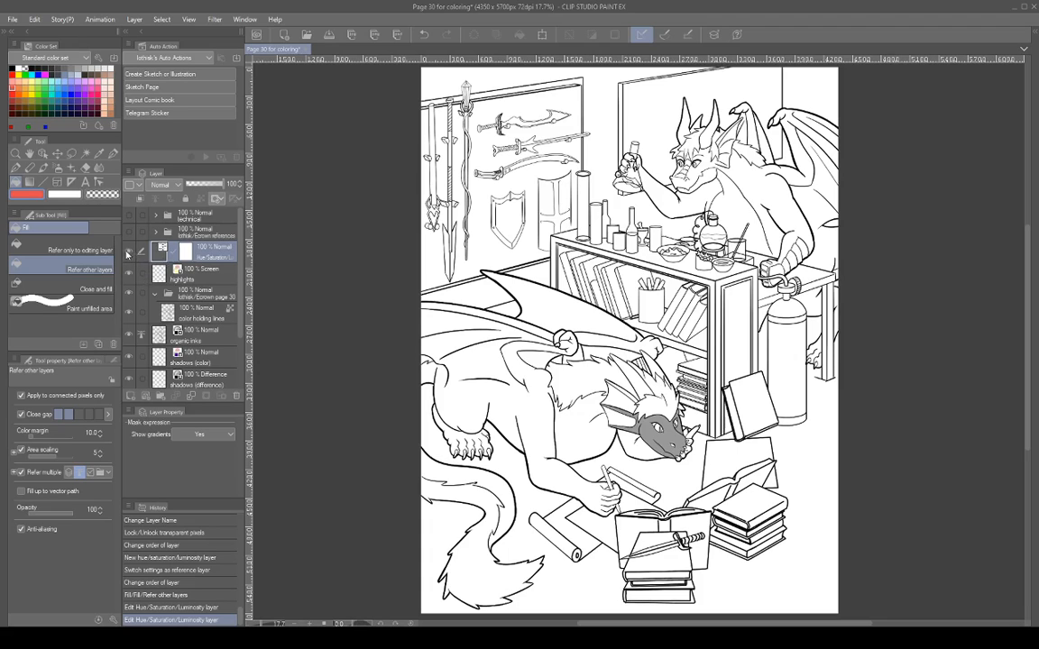
{"action": "left_click", "coordinate": [129, 252]}
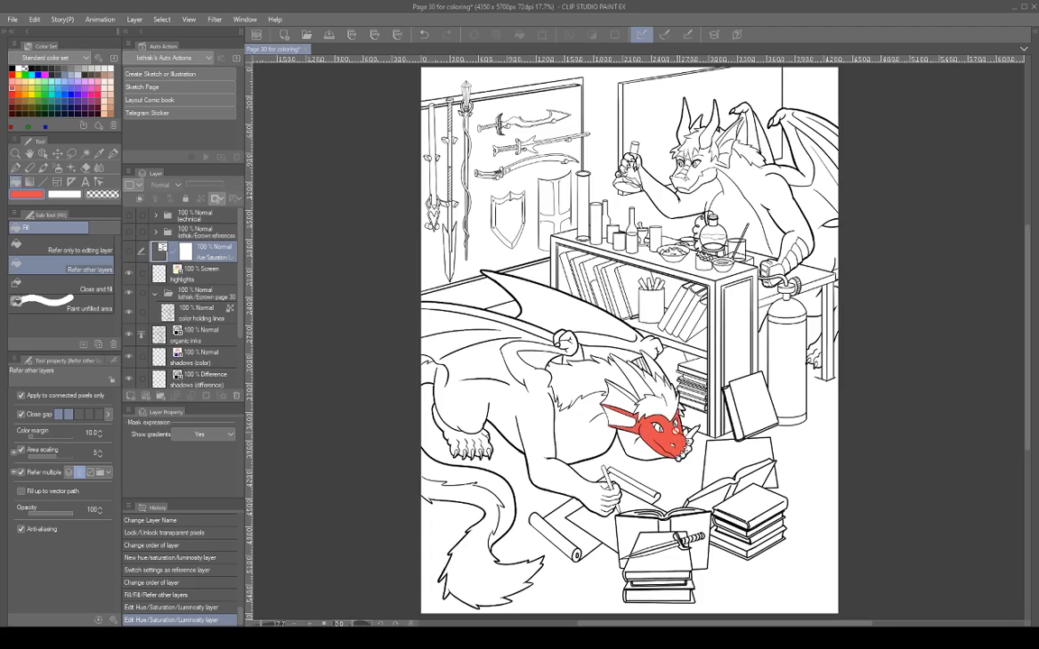
{"action": "left_click", "coordinate": [128, 253]}
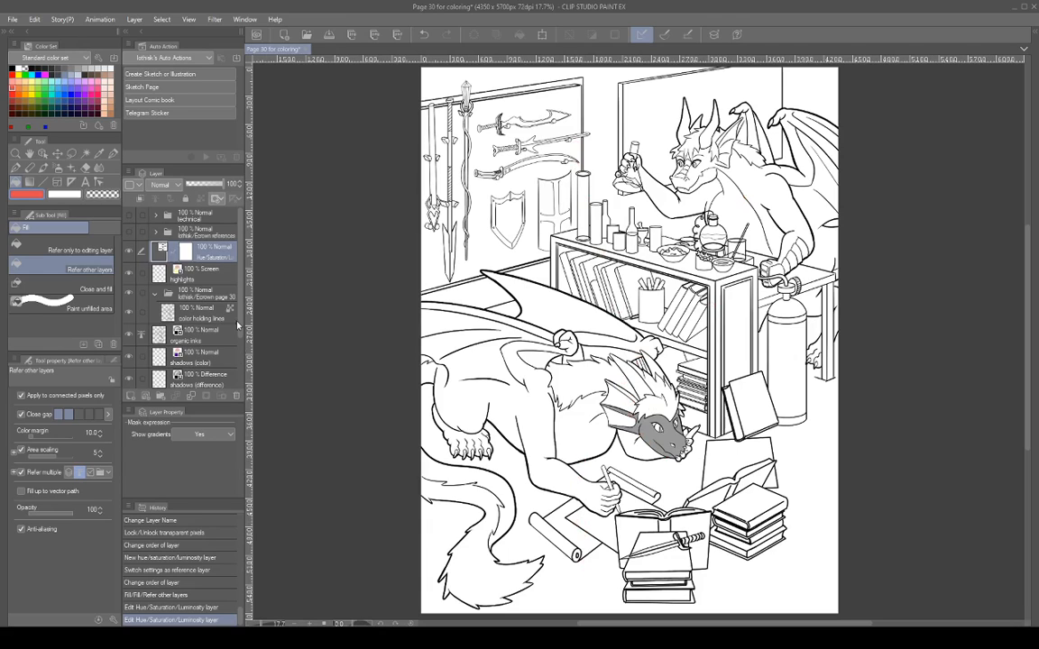
Select the Flats(unrelated) layer and apply a red fill to the lower dragon using the reference layer.
{"action": "scroll", "coordinate": [219, 296], "scroll_direction": "down", "scroll_amount": 3}
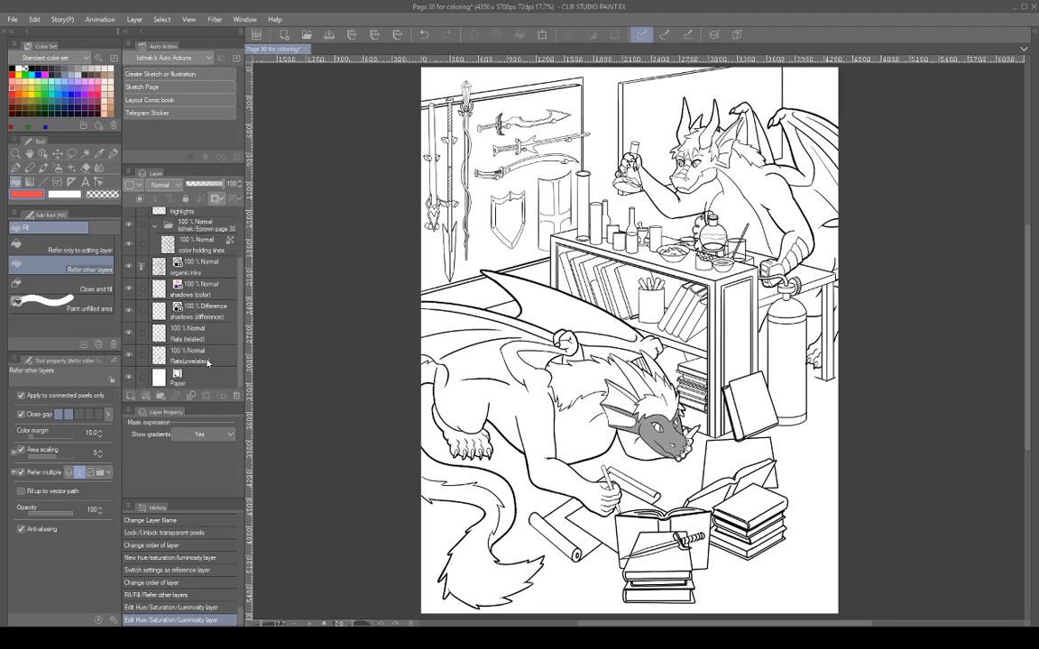
{"action": "left_click", "coordinate": [217, 361]}
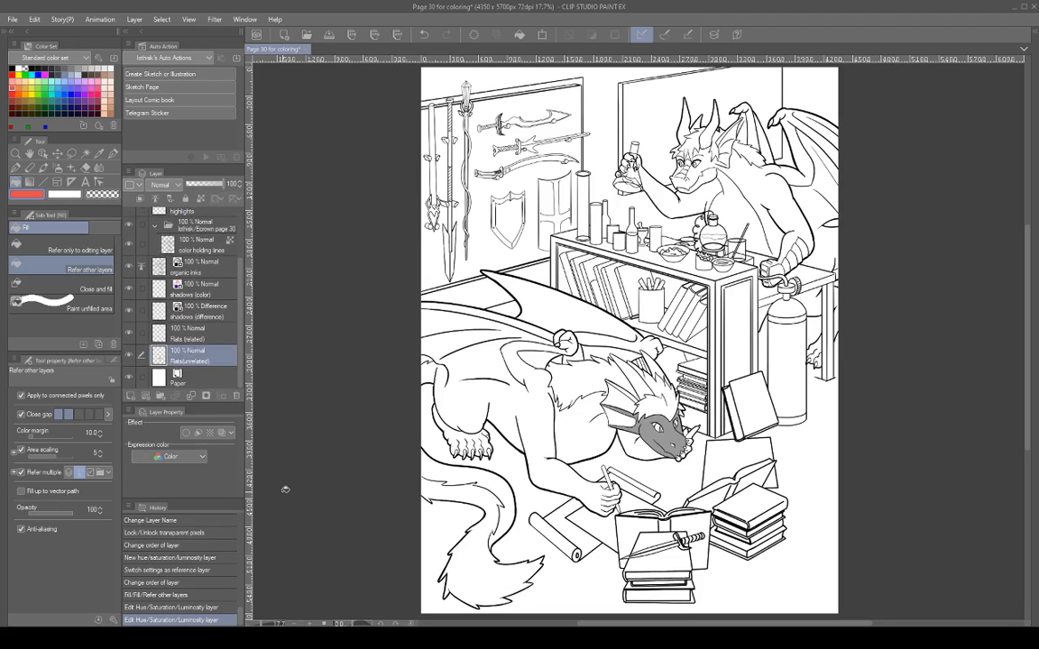
{"action": "left_click", "coordinate": [570, 357]}
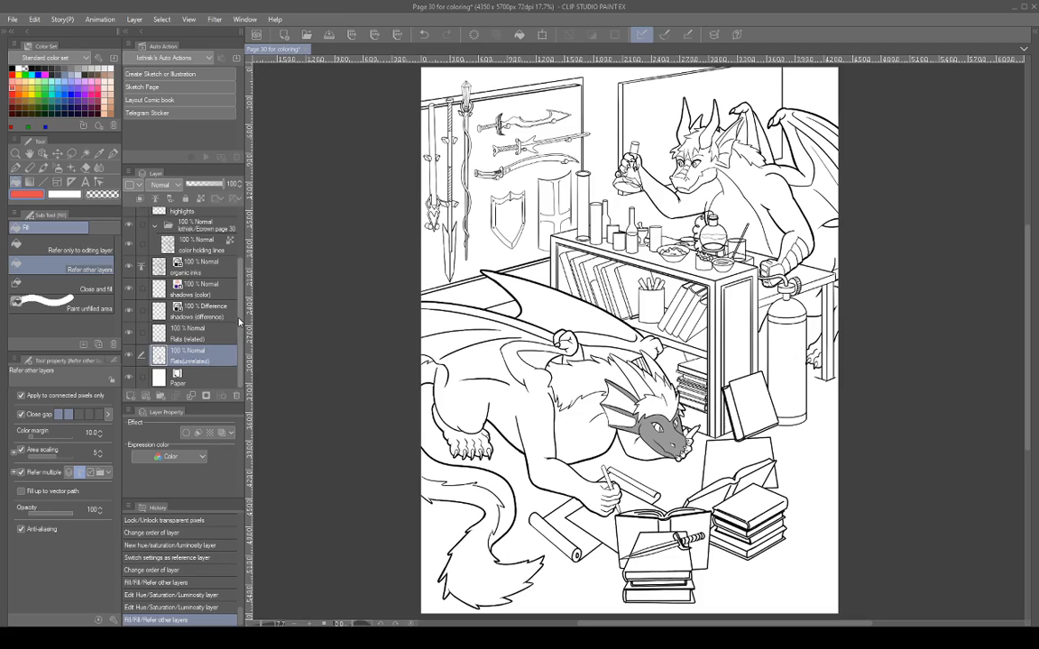
Show the references folder to examine the color reference images, and hide it again.
{"action": "scroll", "coordinate": [176, 234], "scroll_direction": "up", "scroll_amount": 3}
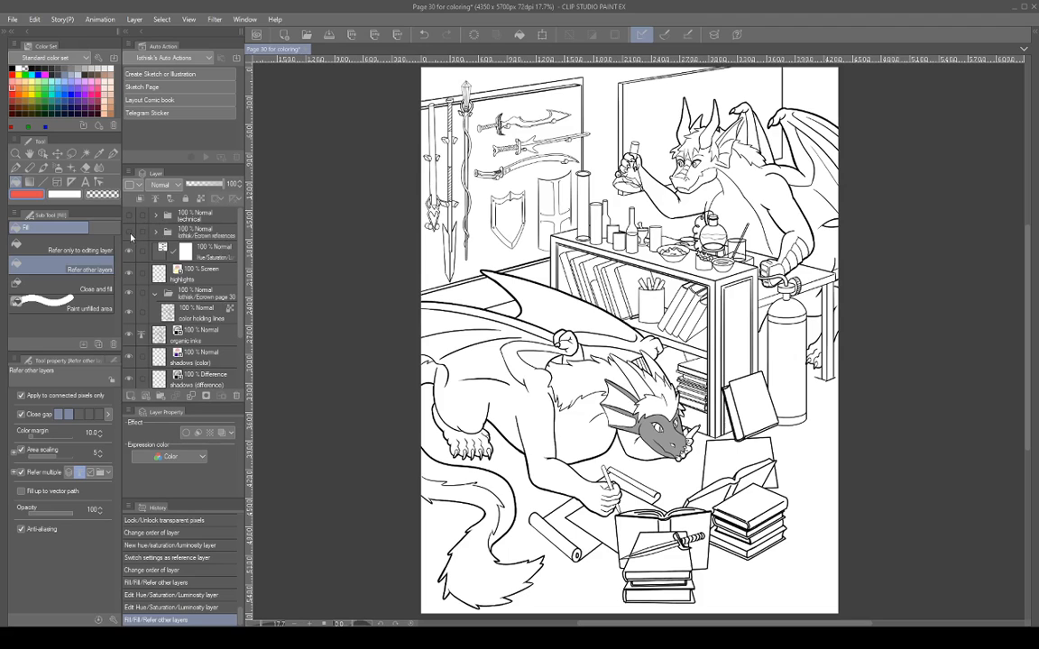
{"action": "left_click", "coordinate": [130, 234]}
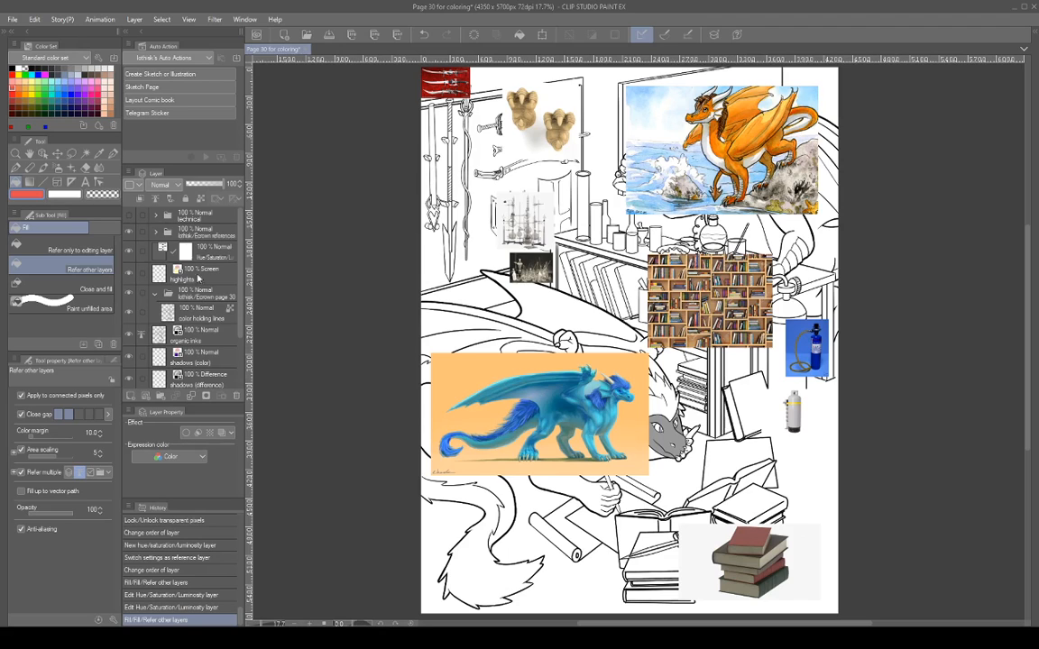
{"action": "left_click", "coordinate": [128, 233]}
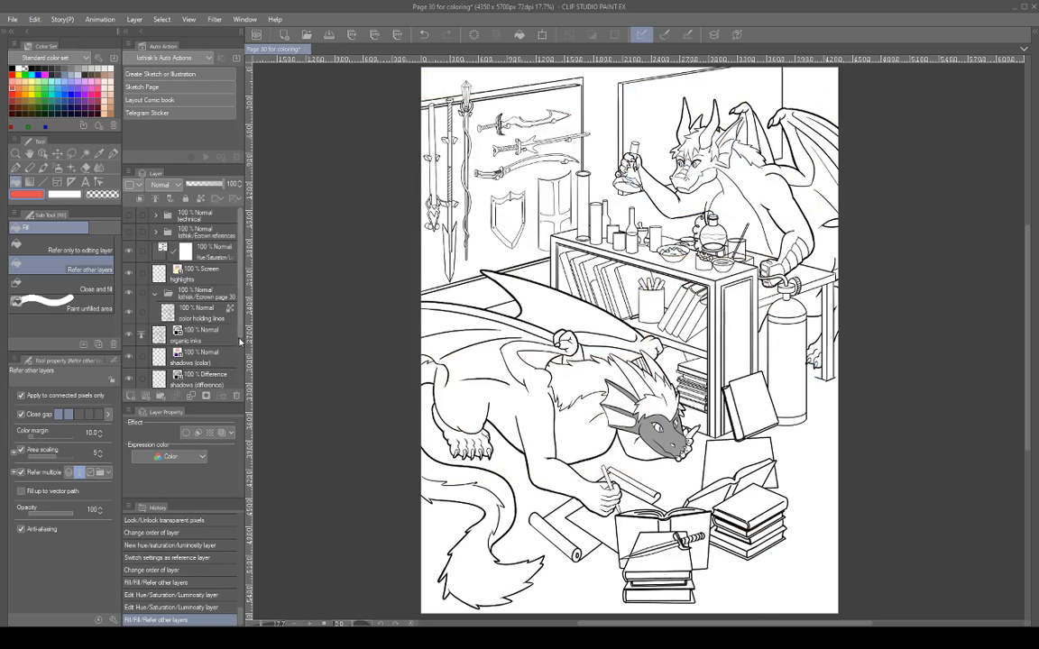
{"action": "left_click_drag", "start_coordinate": [240, 338], "coordinate": [237, 390]}
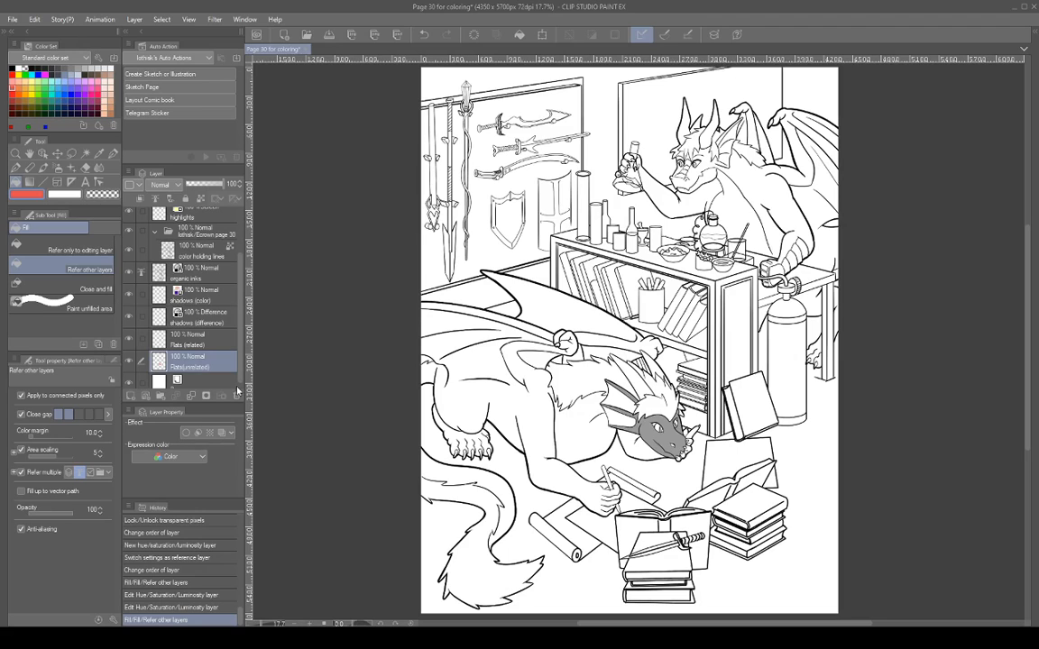
{"action": "scroll", "coordinate": [217, 282], "scroll_direction": "up", "scroll_amount": 3}
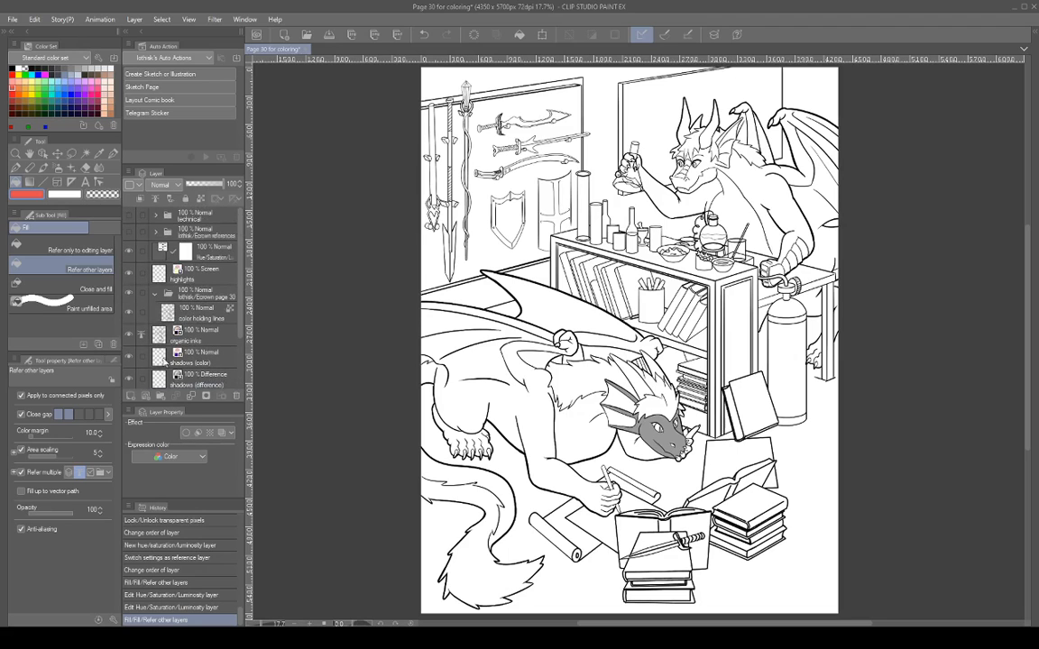
{"action": "left_click", "coordinate": [128, 233]}
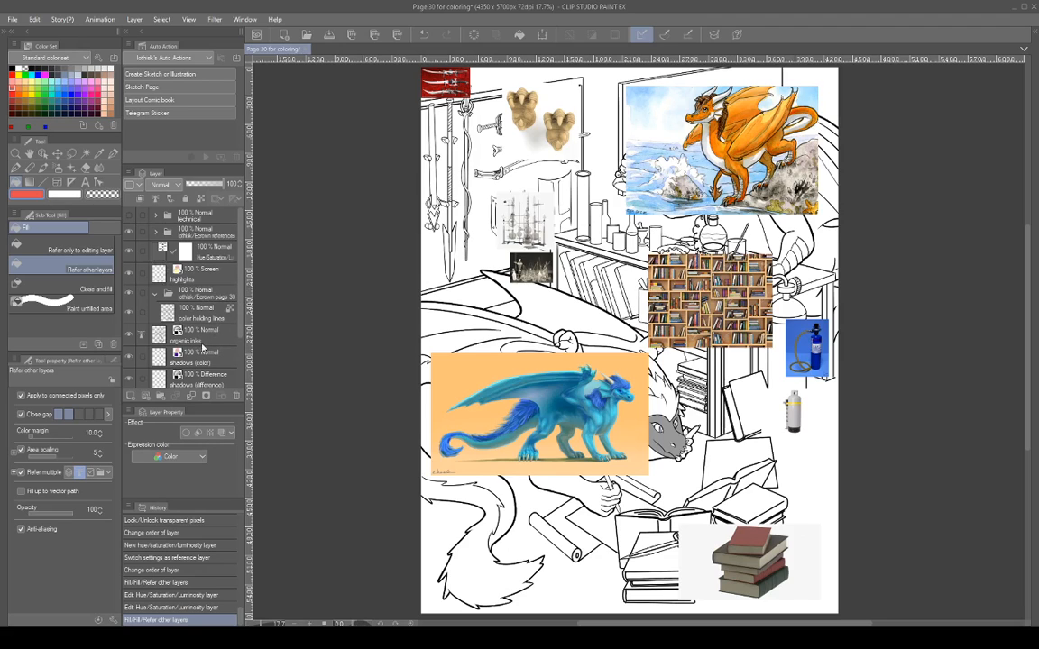
{"action": "left_click", "coordinate": [128, 232]}
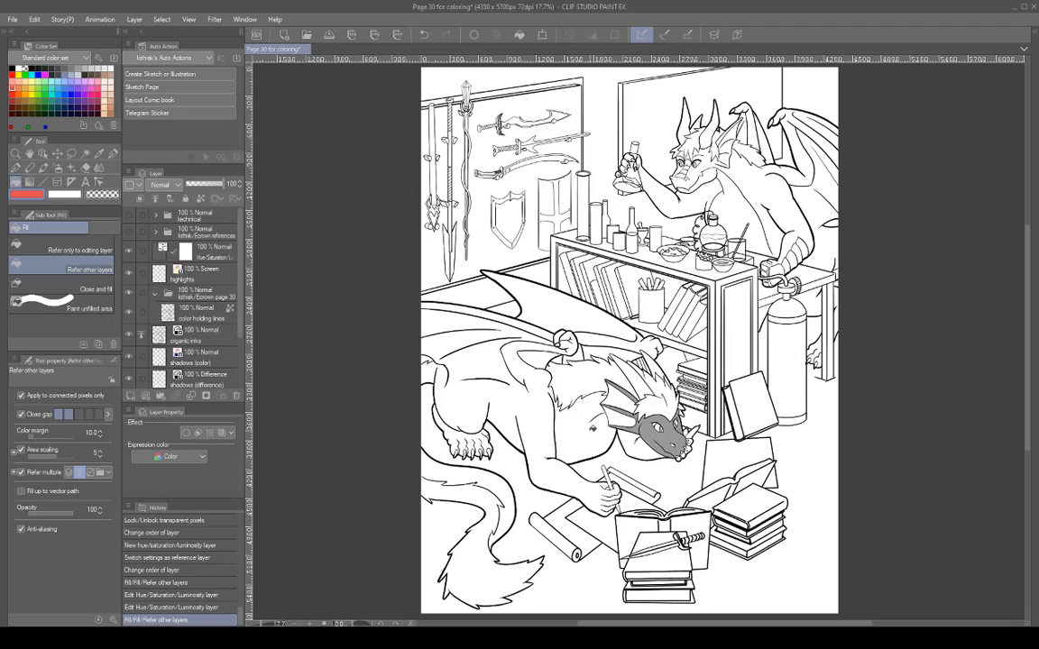
Fill the lower dragon's body, both arms and the fingers beside its snout with the red on Flats(unrelated).
{"action": "left_click", "coordinate": [591, 434]}
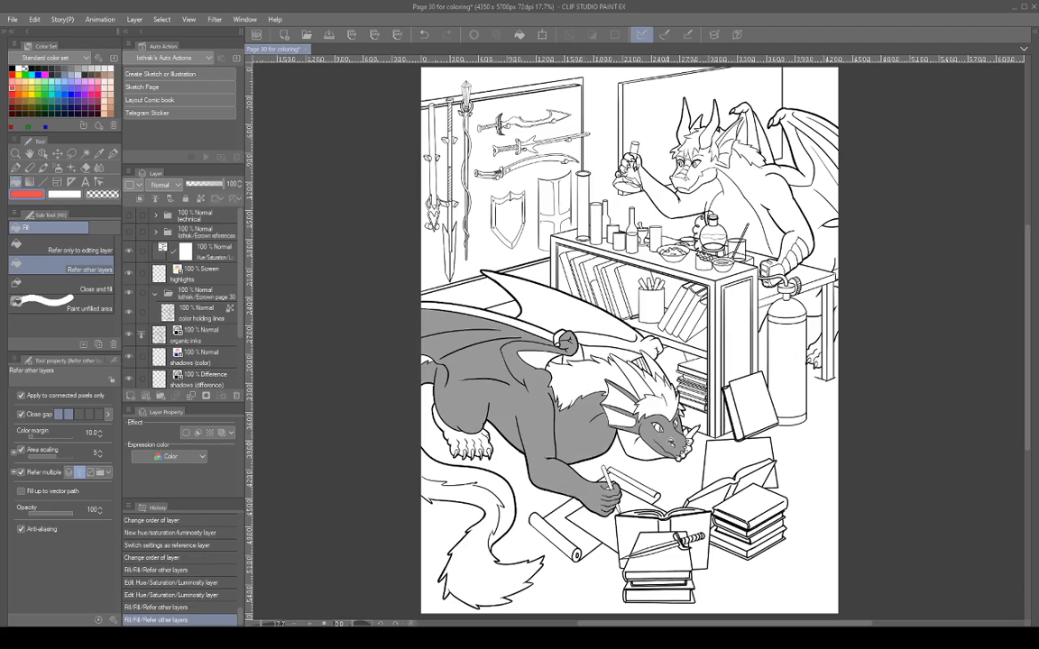
{"action": "left_click", "coordinate": [581, 402]}
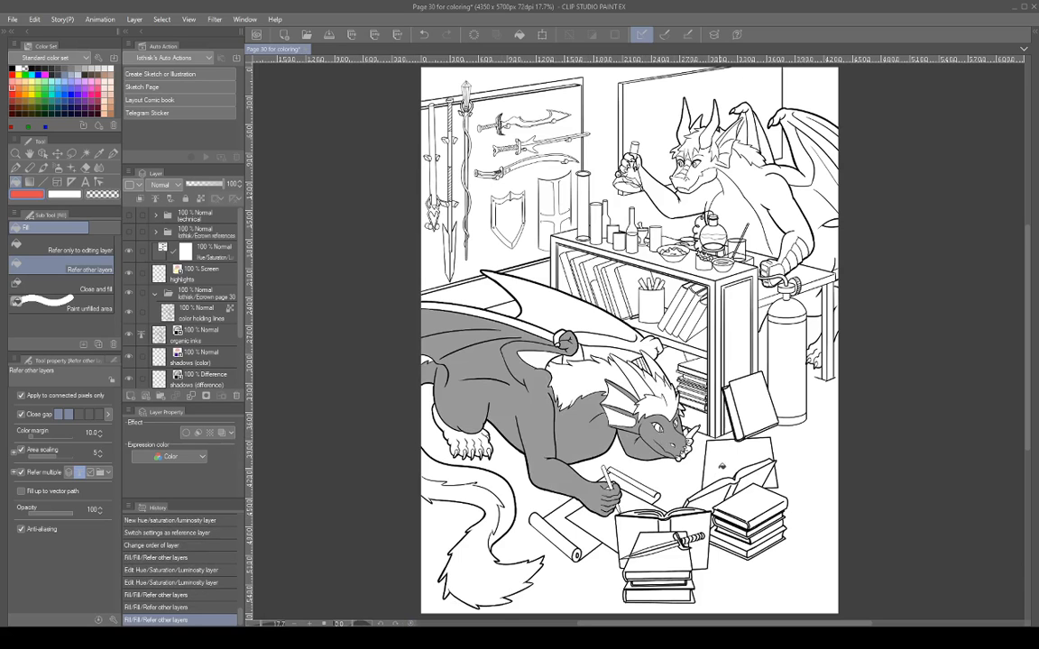
{"action": "scroll", "coordinate": [622, 391], "scroll_direction": "up", "scroll_amount": 4}
{"action": "left_click", "coordinate": [690, 372]}
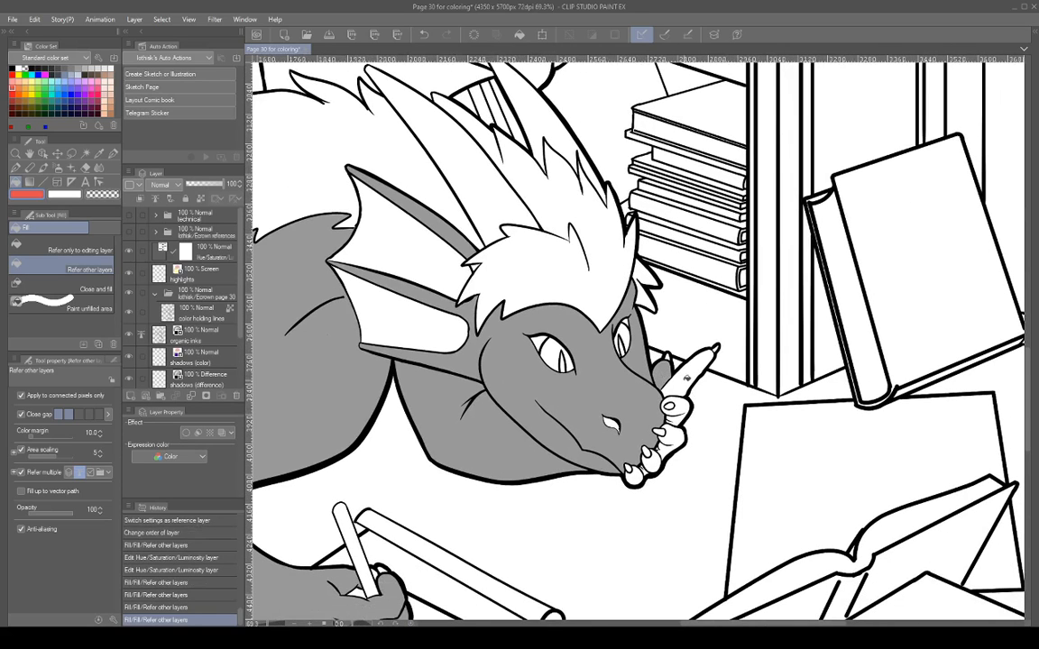
{"action": "left_click", "coordinate": [674, 440]}
{"action": "left_click", "coordinate": [678, 433]}
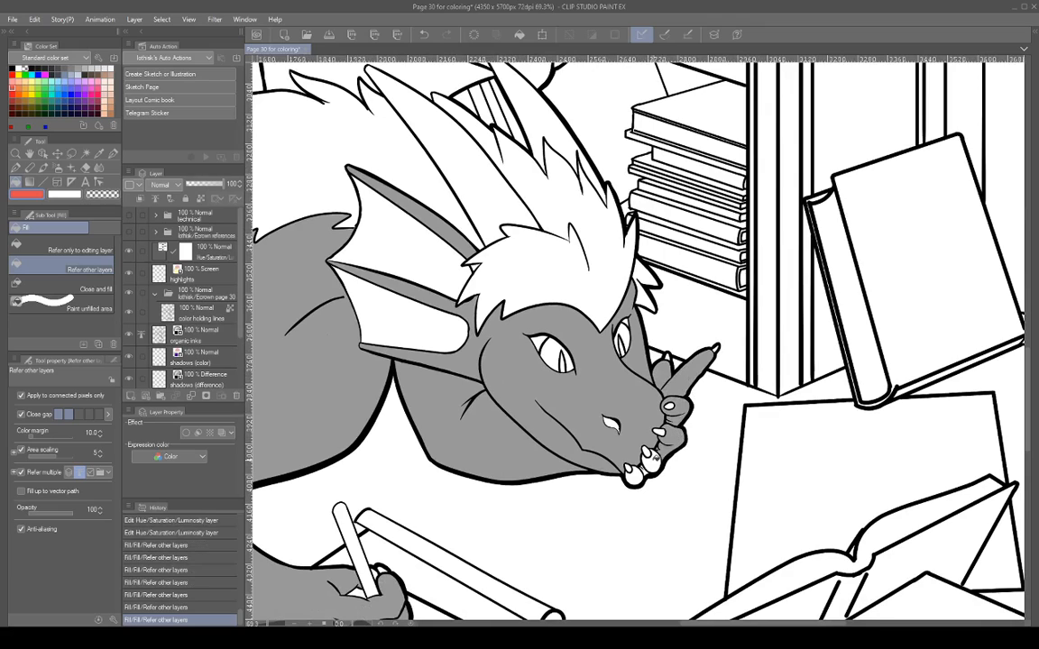
{"action": "left_click", "coordinate": [653, 462]}
{"action": "left_click", "coordinate": [637, 475]}
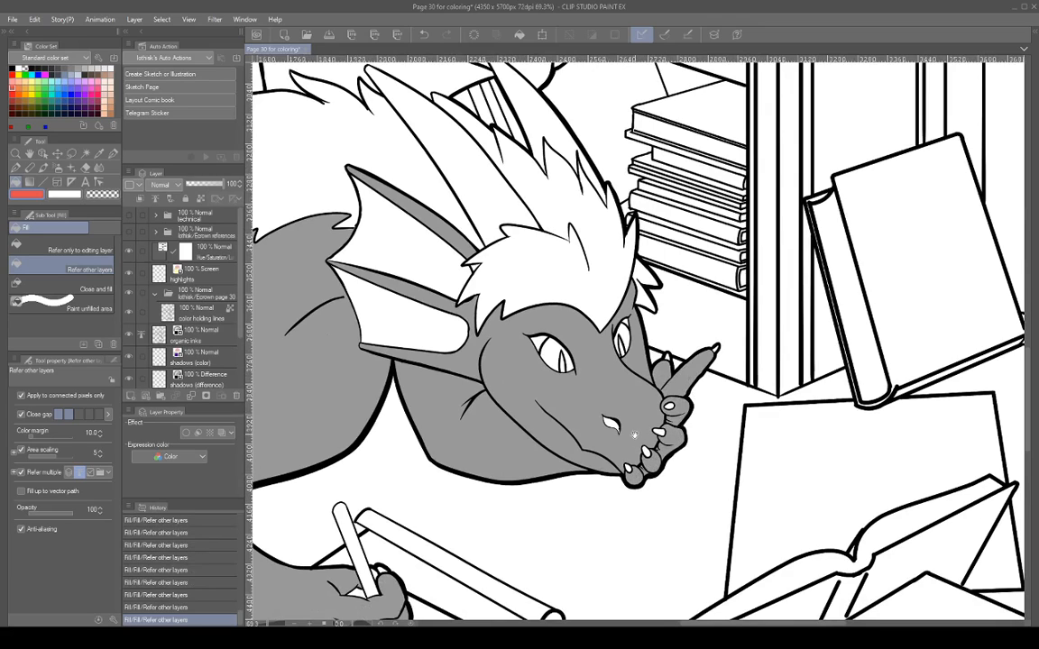
Fill the lower dragon's far wing, wing arms and remaining near-wing membrane with the same red.
{"action": "left_click_drag", "start_coordinate": [636, 433], "coordinate": [766, 464]}
{"action": "scroll", "coordinate": [735, 460], "scroll_direction": "down", "scroll_amount": 4}
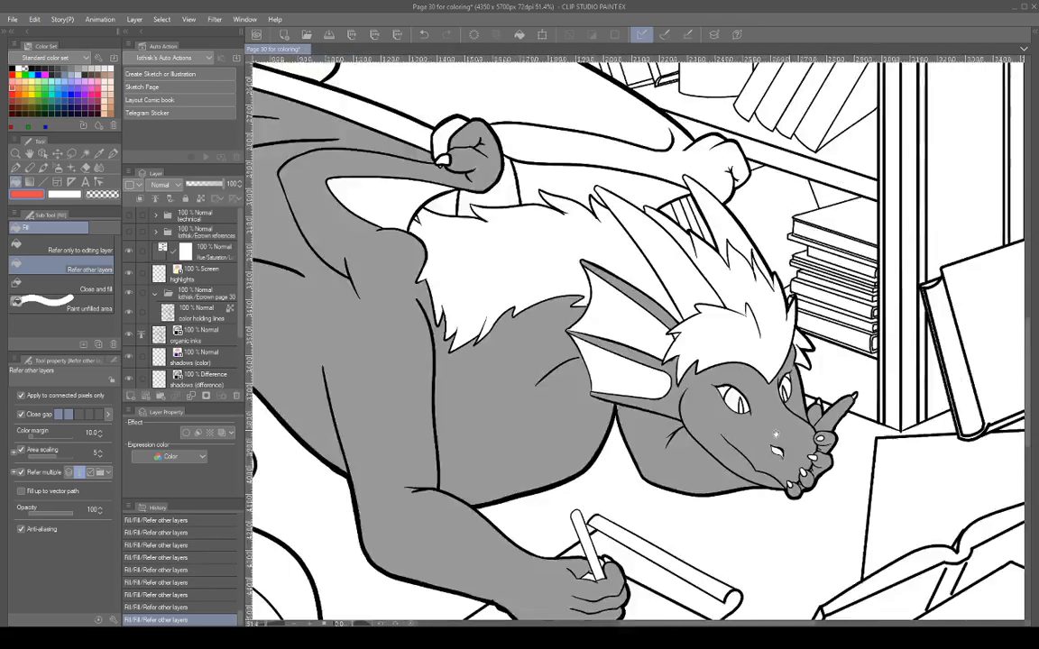
{"action": "left_click", "coordinate": [507, 246]}
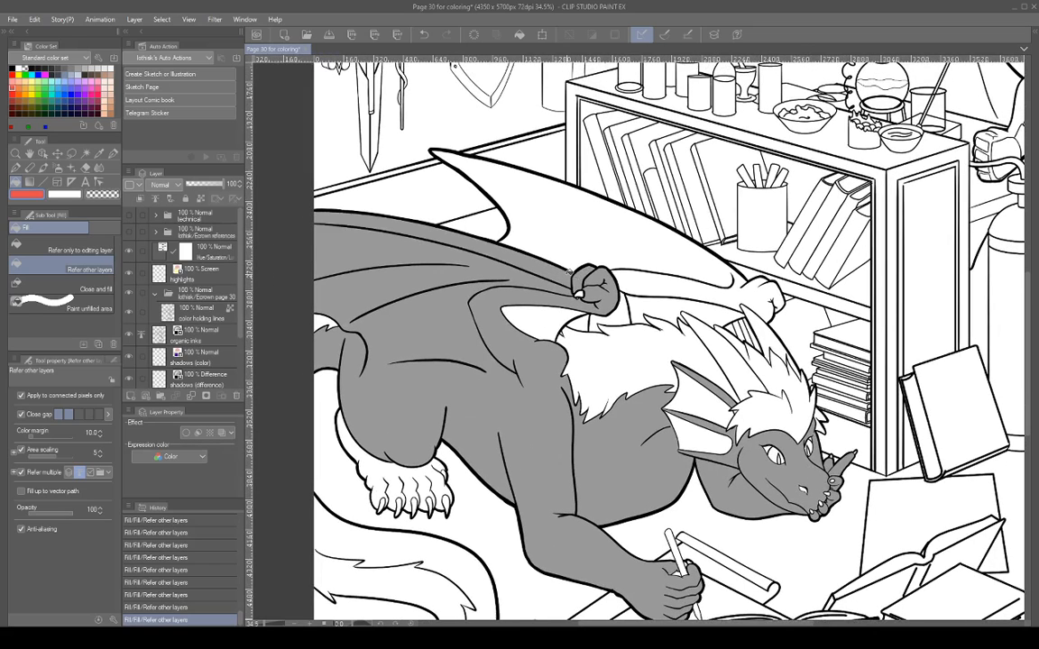
{"action": "left_click", "coordinate": [590, 255]}
{"action": "left_click", "coordinate": [552, 280]}
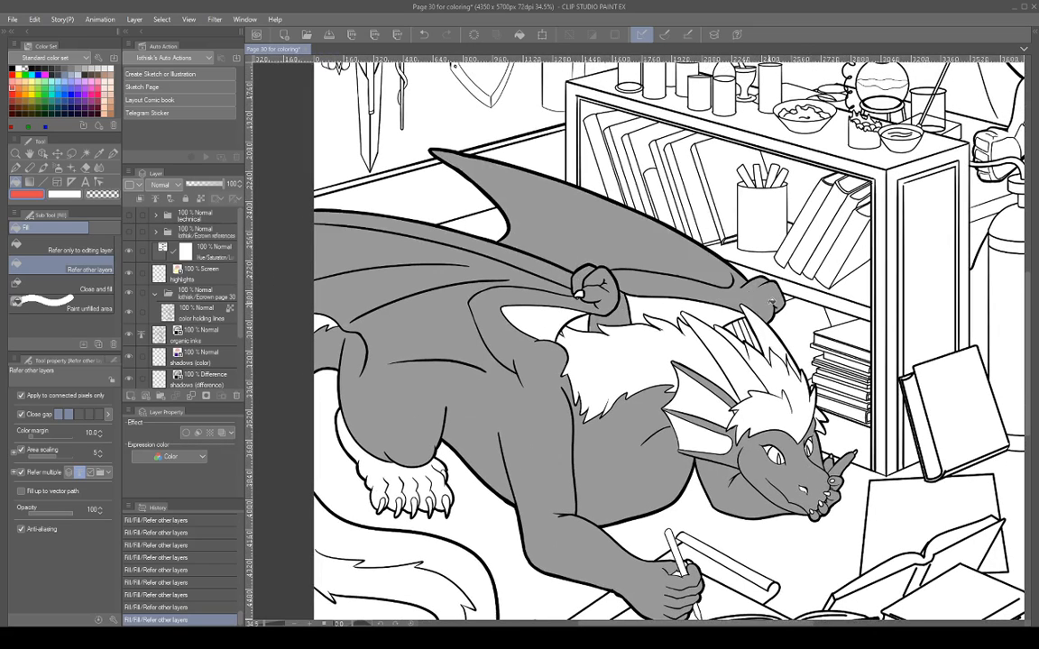
{"action": "left_click", "coordinate": [753, 327]}
{"action": "left_click", "coordinate": [556, 309]}
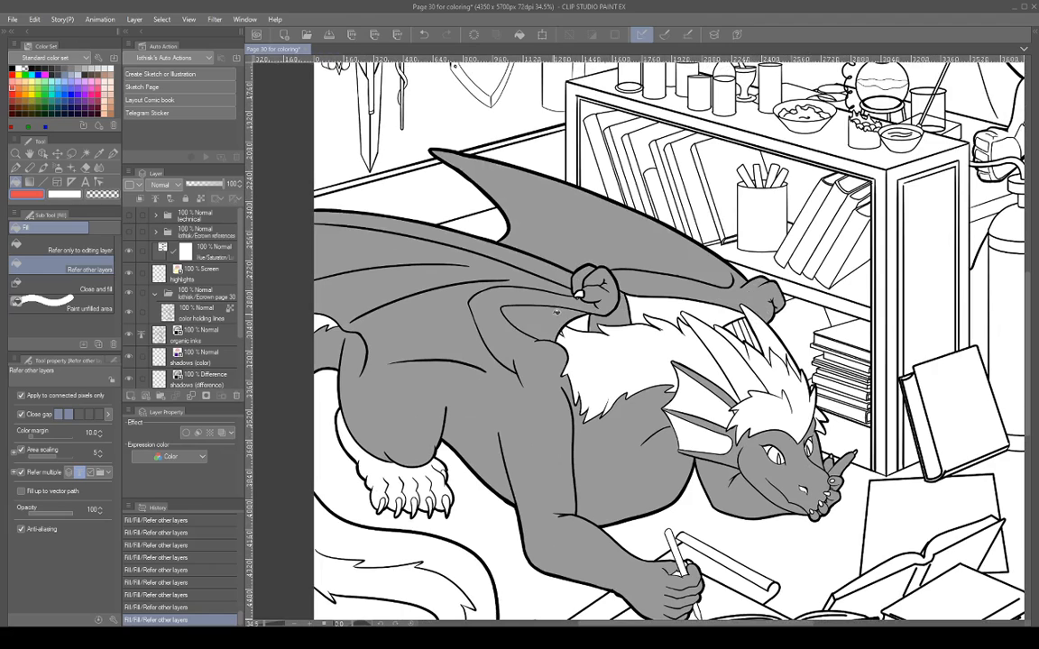
{"action": "left_click", "coordinate": [687, 301]}
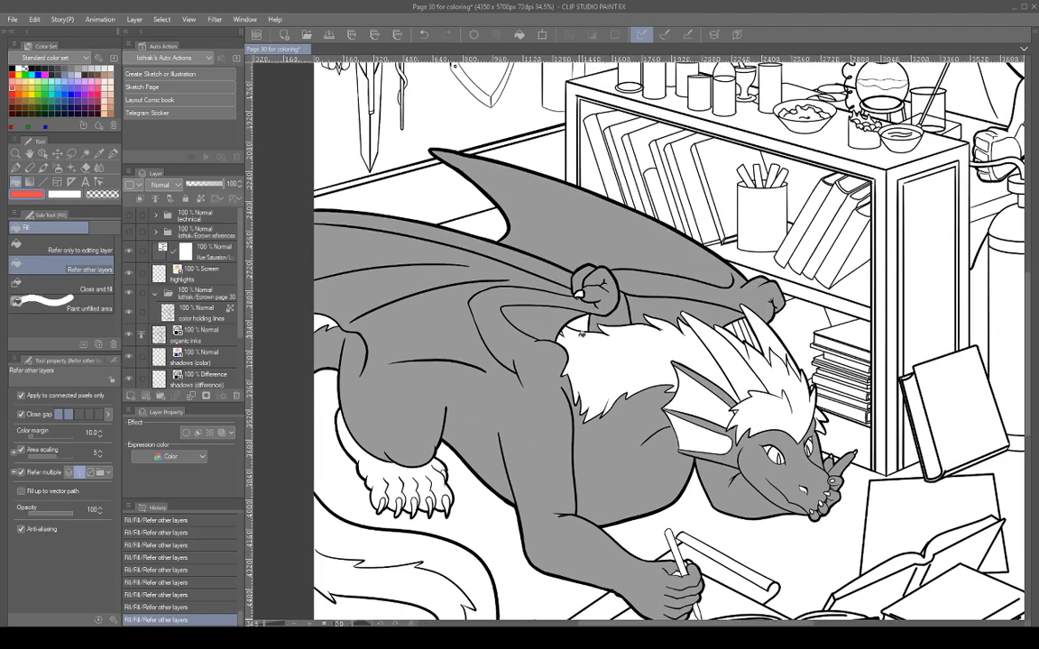
Fill the small gap at the edge of the mane and the near wing's thumb claw with the red.
{"action": "scroll", "coordinate": [579, 327], "scroll_direction": "up", "scroll_amount": 5}
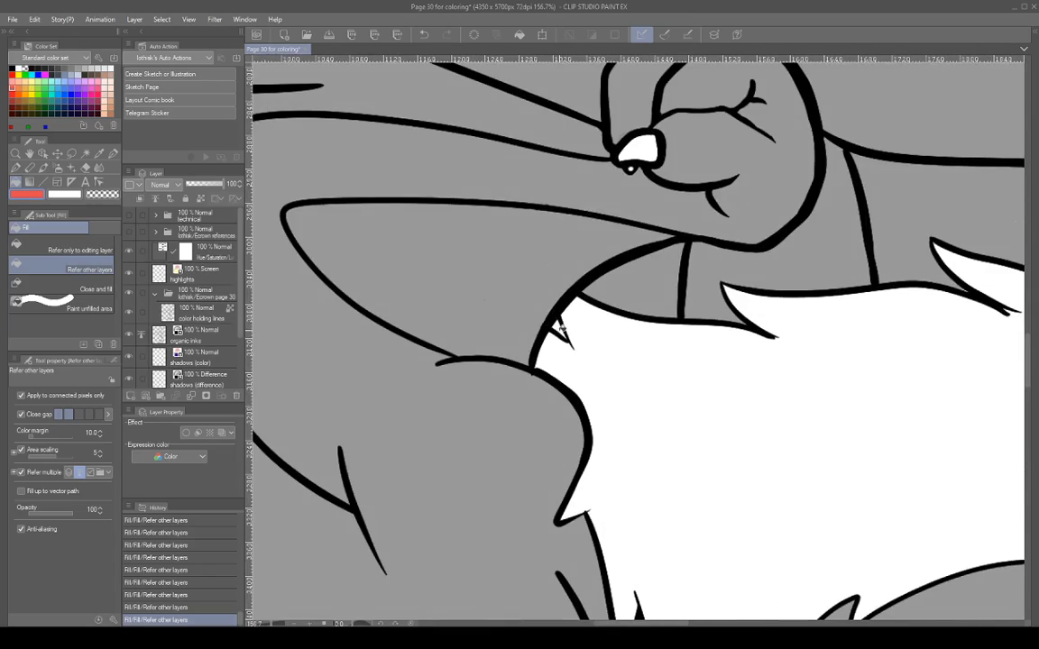
{"action": "scroll", "coordinate": [580, 327], "scroll_direction": "down", "scroll_amount": 5}
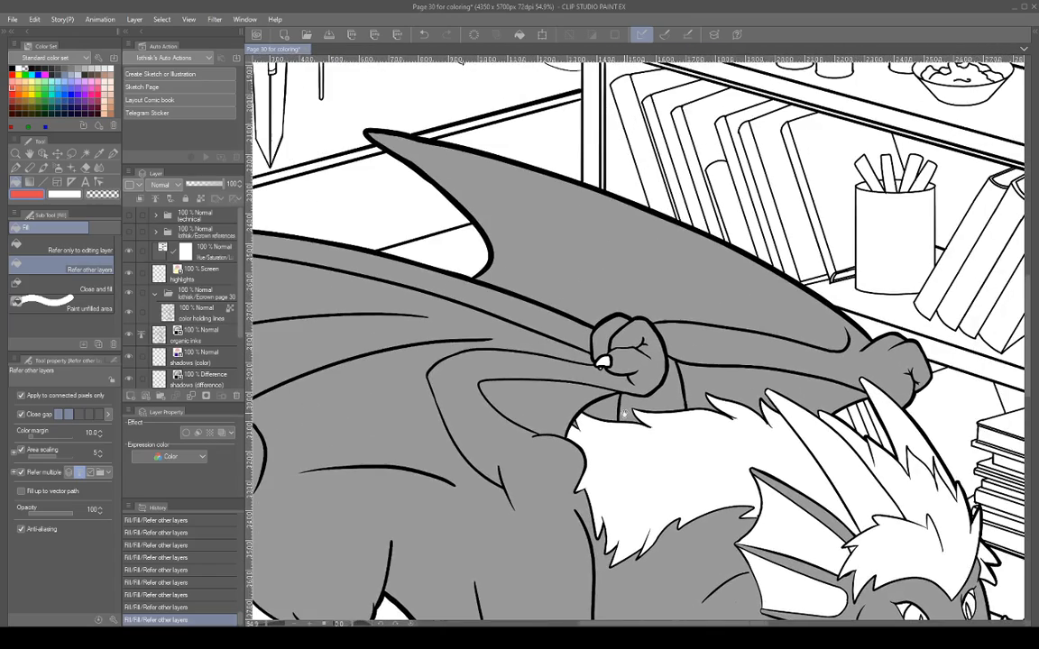
{"action": "left_click", "coordinate": [603, 362]}
{"action": "scroll", "coordinate": [604, 362], "scroll_direction": "up", "scroll_amount": 3}
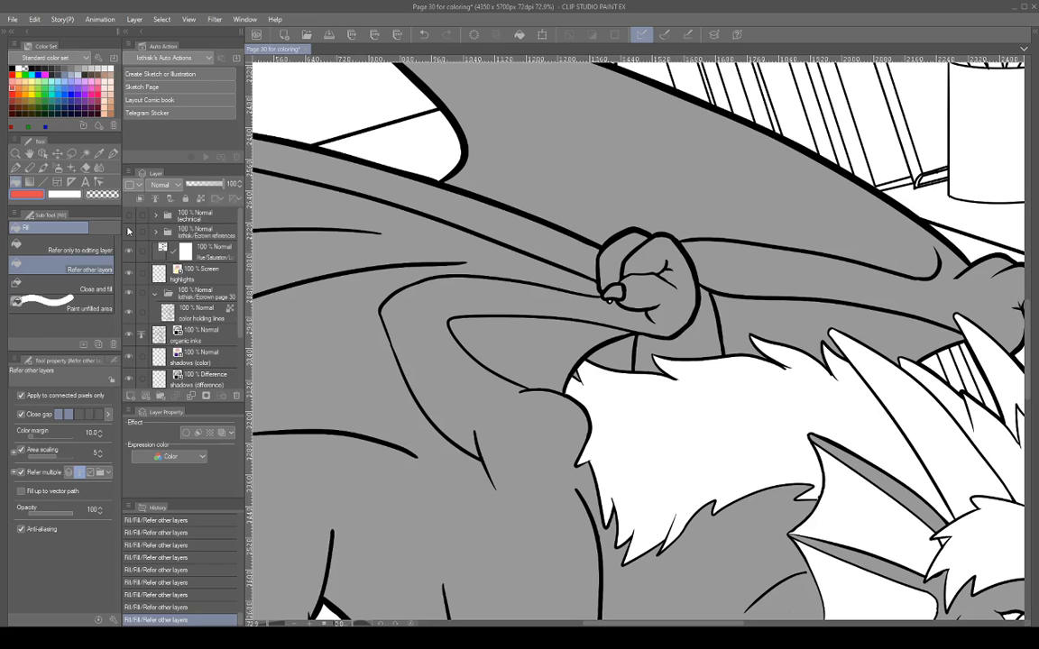
Show the references folder to check the blue dragon's claw and wing colors, and hide it again.
{"action": "left_click", "coordinate": [128, 231]}
{"action": "left_click_drag", "start_coordinate": [819, 426], "coordinate": [750, 276]}
{"action": "left_click", "coordinate": [128, 232]}
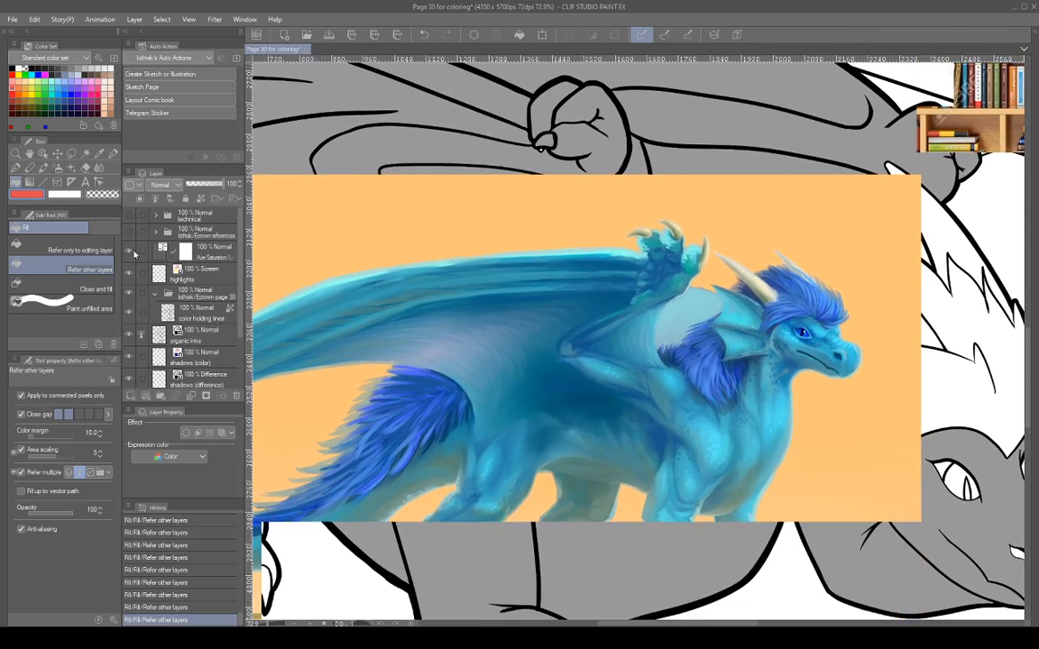
{"action": "left_click_drag", "start_coordinate": [582, 185], "coordinate": [593, 287]}
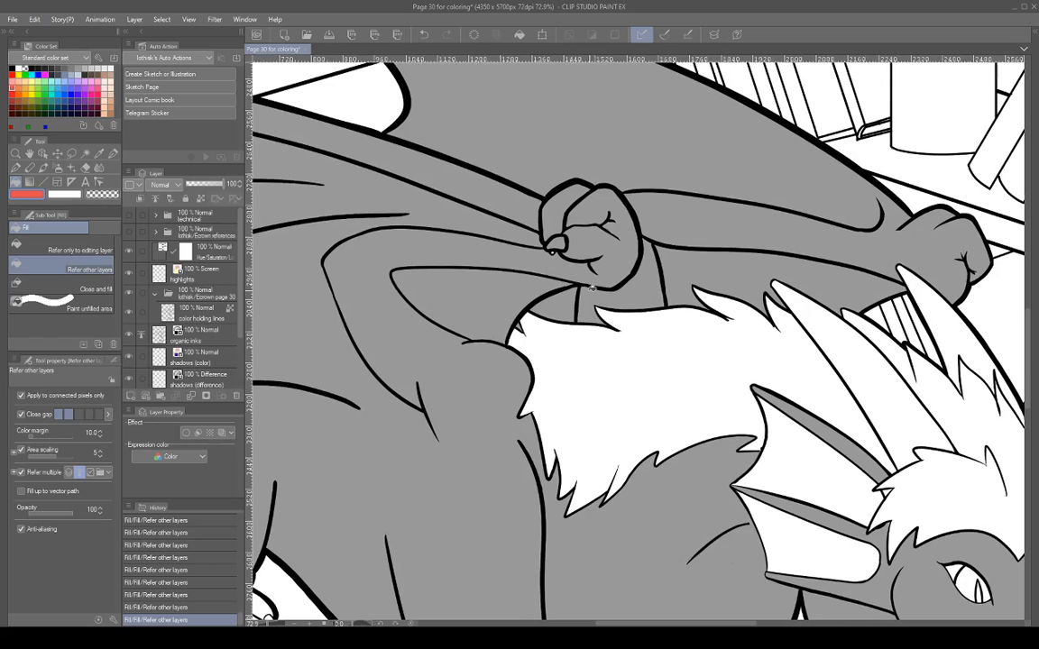
Switch to a lighter red and refill the claw on the near wing's thumb.
{"action": "left_click", "coordinate": [551, 251], "text": "alt"}
{"action": "scroll", "coordinate": [551, 252], "scroll_direction": "up", "scroll_amount": 4}
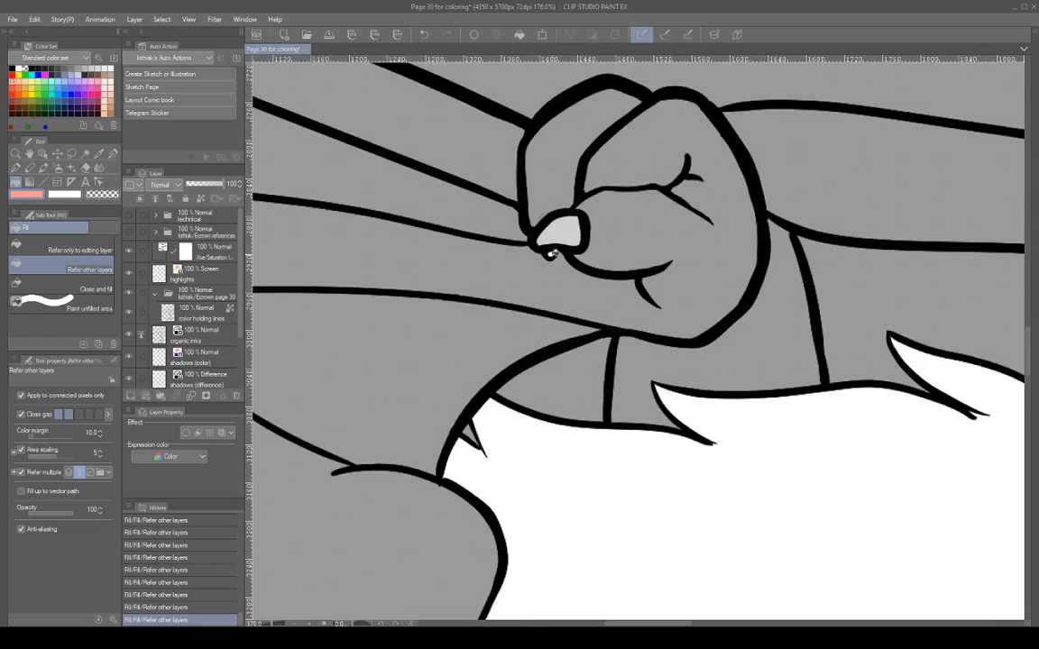
{"action": "scroll", "coordinate": [712, 251], "scroll_direction": "down", "scroll_amount": 4}
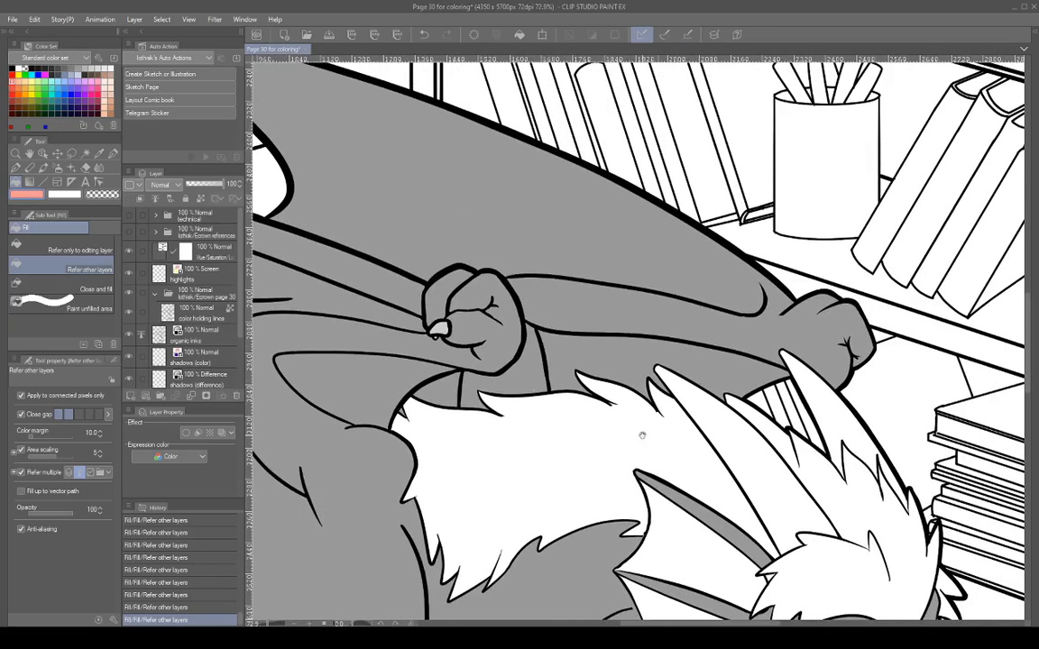
Fill the white claws on the lower dragon's raised hand with the lighter red.
{"action": "left_click_drag", "start_coordinate": [807, 398], "coordinate": [721, 153]}
{"action": "left_click_drag", "start_coordinate": [835, 446], "coordinate": [698, 315]}
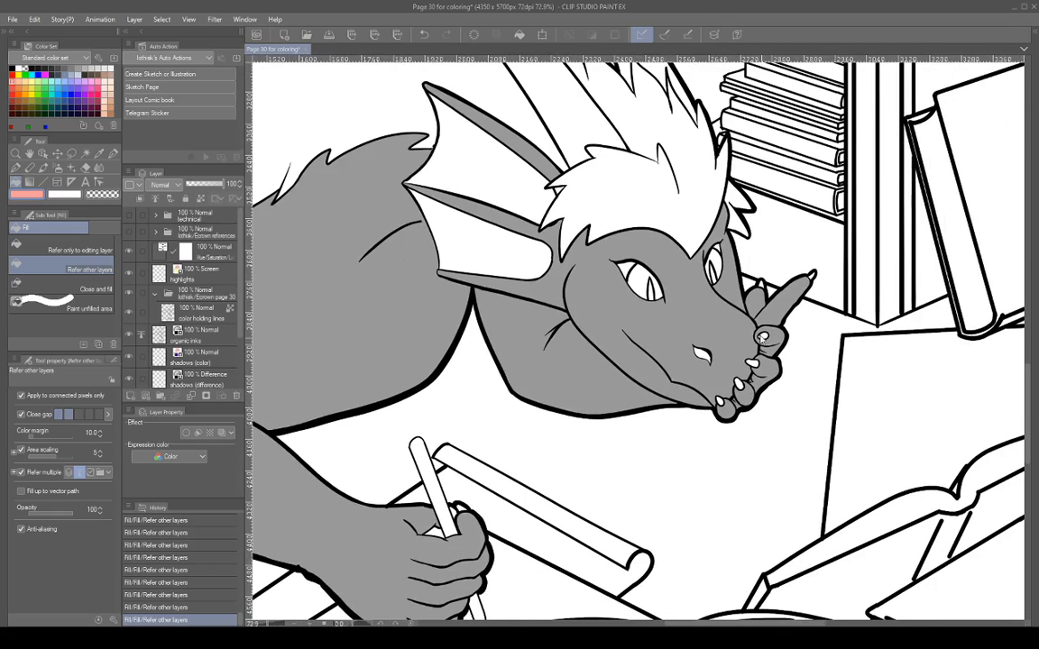
{"action": "scroll", "coordinate": [764, 342], "scroll_direction": "up", "scroll_amount": 4}
{"action": "left_click_drag", "start_coordinate": [773, 356], "coordinate": [708, 433]}
{"action": "left_click", "coordinate": [694, 307]}
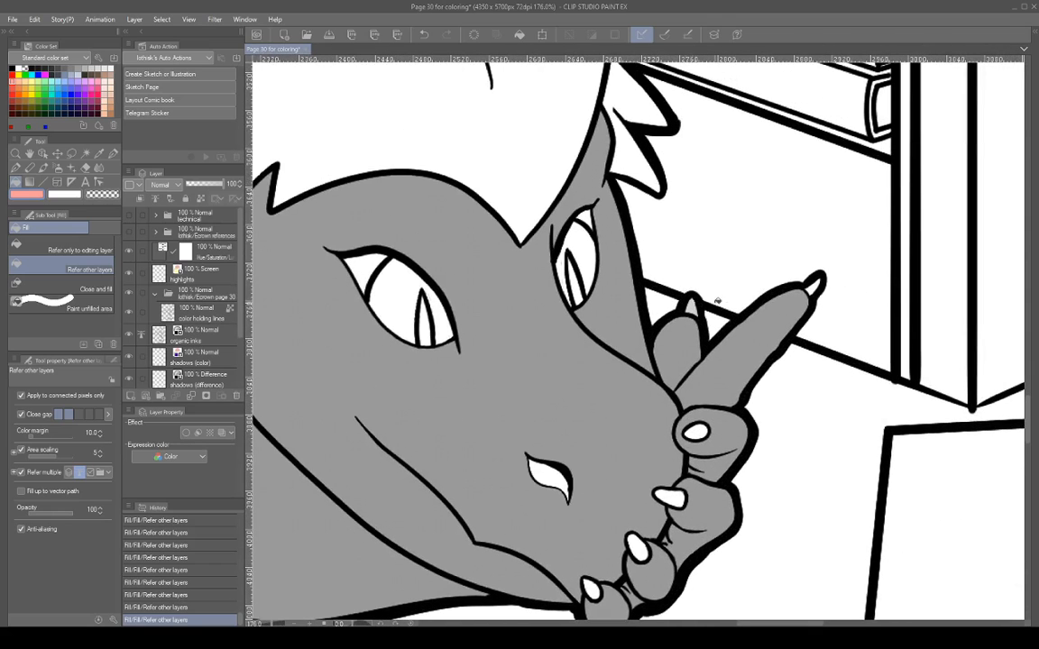
{"action": "left_click", "coordinate": [816, 286]}
{"action": "left_click", "coordinate": [695, 433]}
{"action": "left_click", "coordinate": [668, 497]}
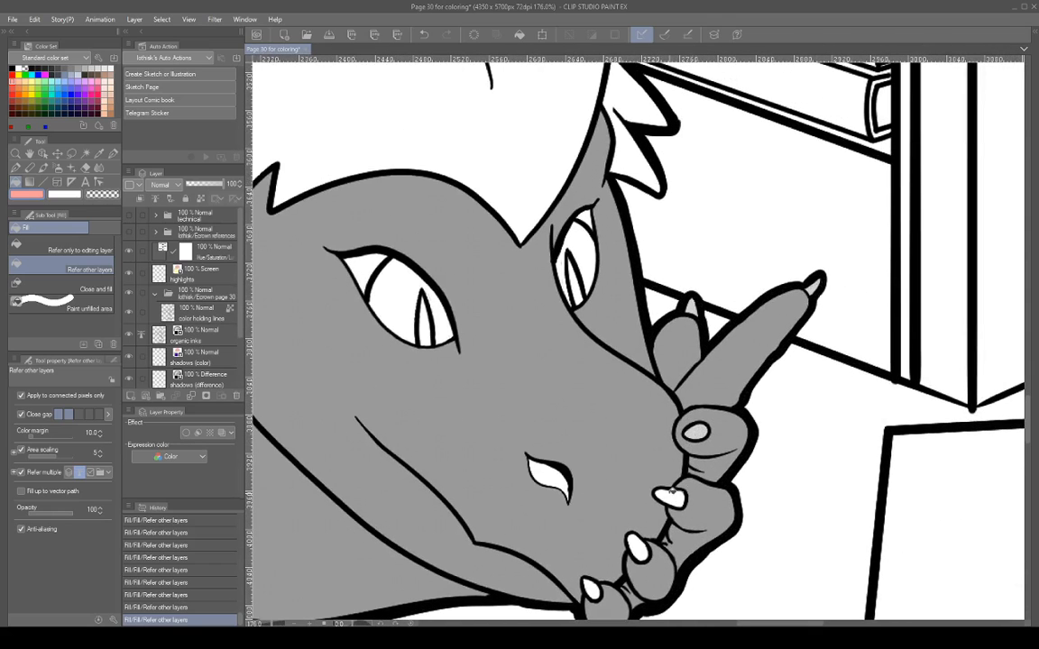
{"action": "left_click", "coordinate": [637, 546]}
Examine the claw fills on the raised hand at close range and against the whole head.
{"action": "scroll", "coordinate": [679, 505], "scroll_direction": "up", "scroll_amount": 6}
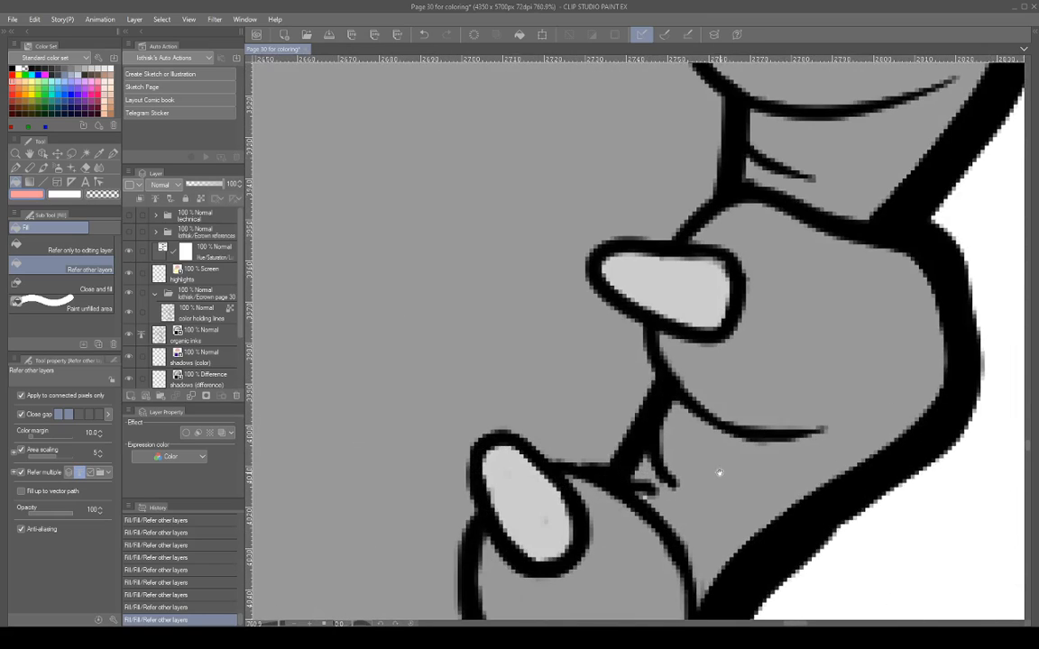
{"action": "left_click_drag", "start_coordinate": [806, 365], "coordinate": [763, 455]}
{"action": "left_click_drag", "start_coordinate": [832, 322], "coordinate": [763, 355]}
{"action": "scroll", "coordinate": [718, 365], "scroll_direction": "up", "scroll_amount": 4}
{"action": "left_click_drag", "start_coordinate": [793, 397], "coordinate": [776, 390]}
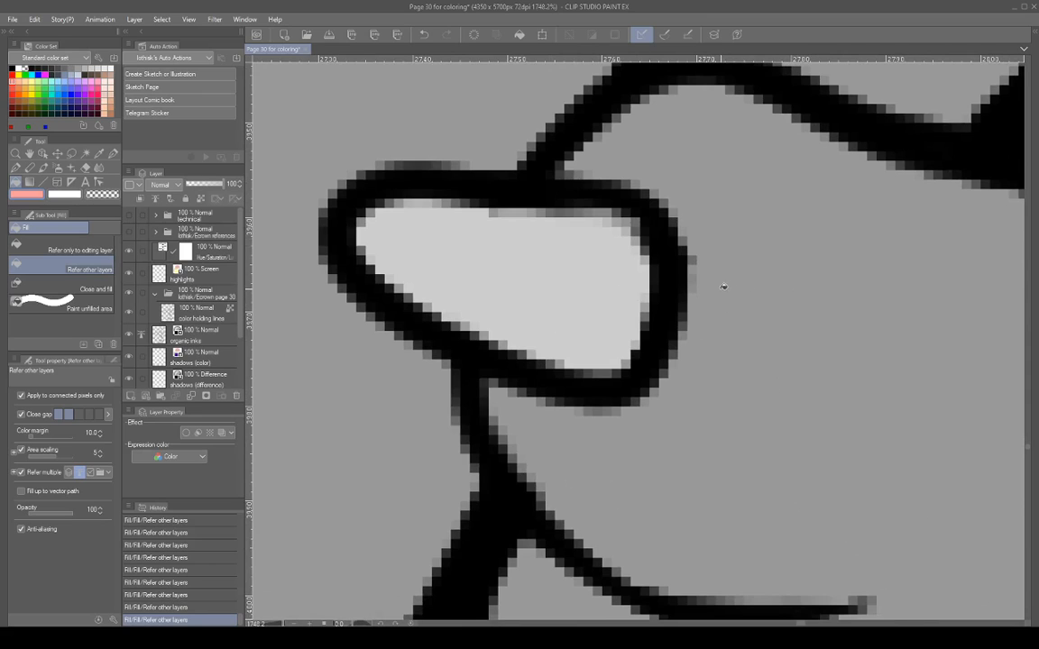
{"action": "scroll", "coordinate": [781, 333], "scroll_direction": "down", "scroll_amount": 8}
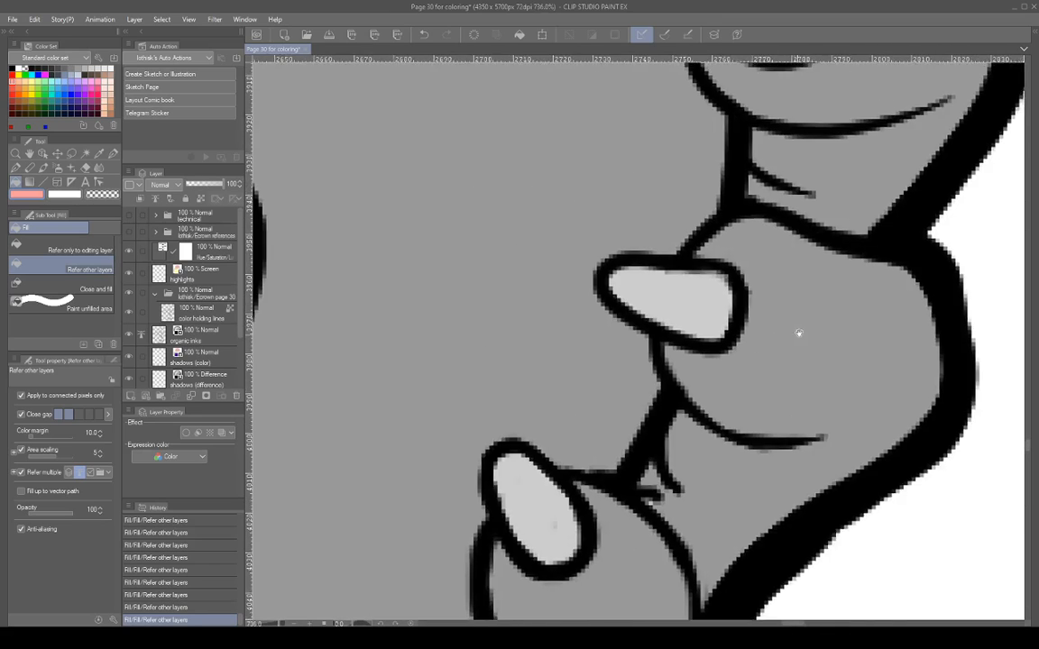
{"action": "mouse_move", "coordinate": [736, 386]}
{"action": "left_mouse_down"}
{"action": "mouse_move", "coordinate": [759, 307]}
{"action": "mouse_move", "coordinate": [749, 406]}
{"action": "left_mouse_up"}
{"action": "scroll", "coordinate": [748, 406], "scroll_direction": "down", "scroll_amount": 4}
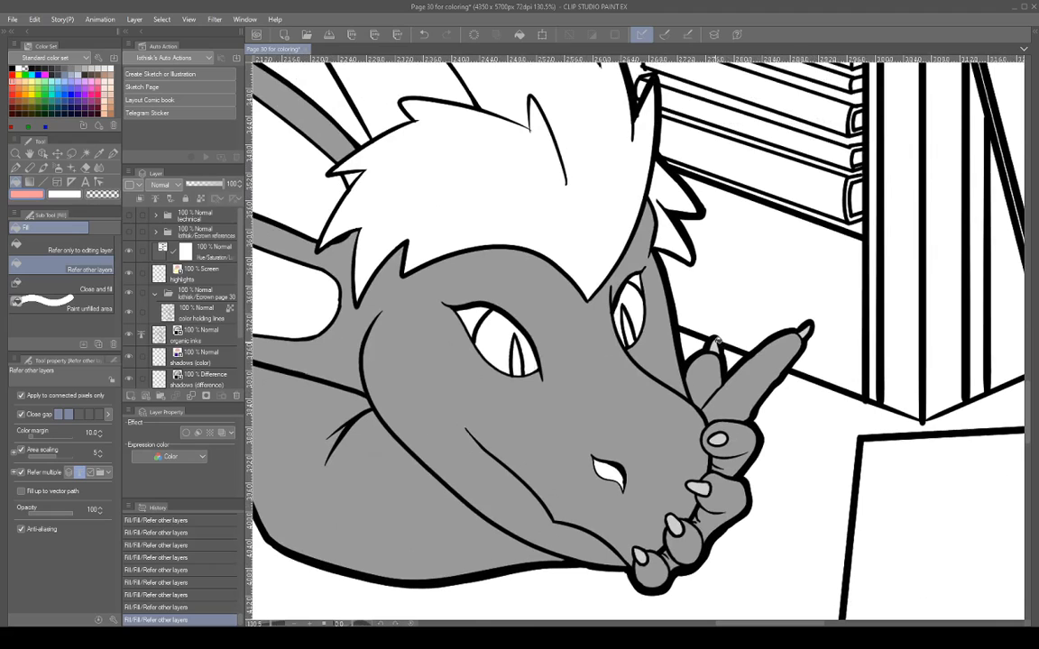
{"action": "left_click_drag", "start_coordinate": [638, 413], "coordinate": [692, 401]}
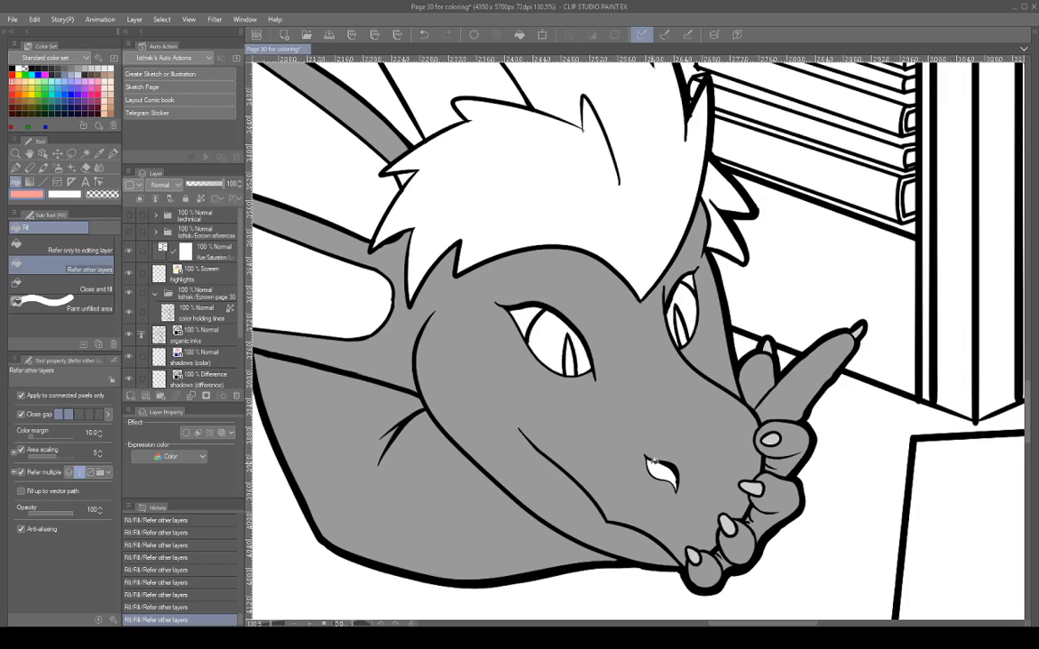
{"action": "scroll", "coordinate": [652, 457], "scroll_direction": "down", "scroll_amount": 3}
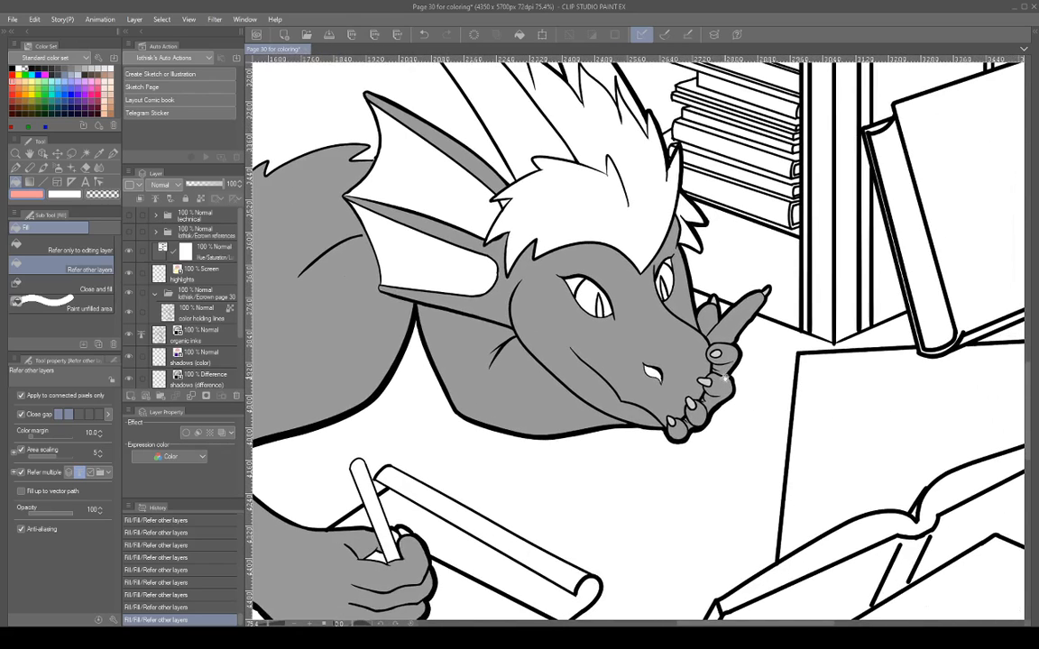
{"action": "scroll", "coordinate": [726, 377], "scroll_direction": "up", "scroll_amount": 3}
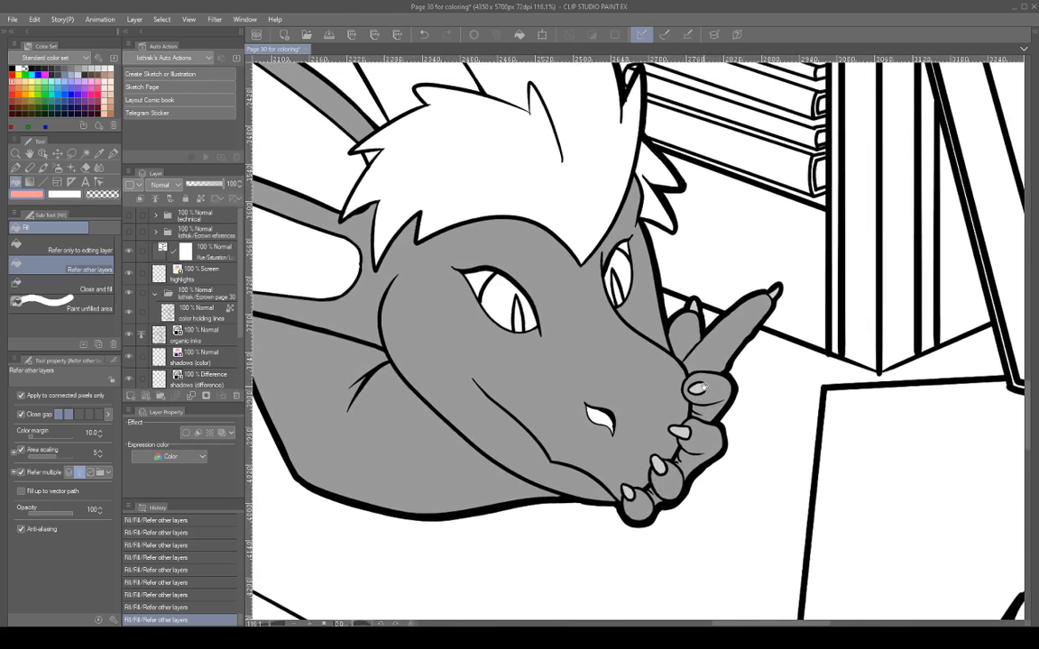
{"action": "scroll", "coordinate": [697, 389], "scroll_direction": "down", "scroll_amount": 3}
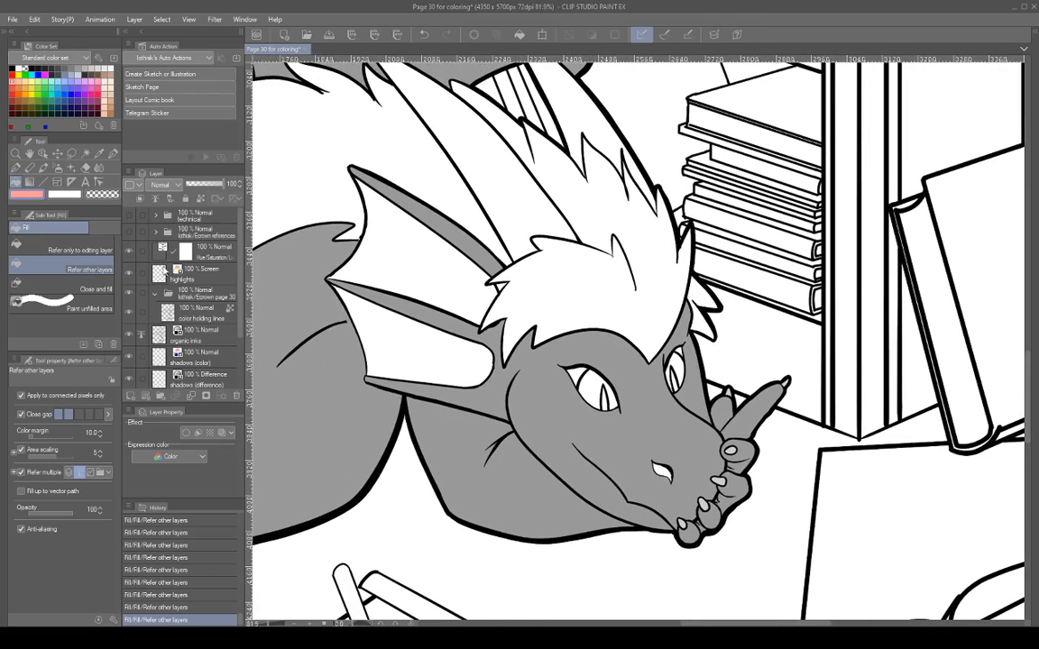
Temporarily hide the Hue/Saturation correction layer to check the lower dragon's claws and body in color, and show it again.
{"action": "left_click", "coordinate": [129, 253]}
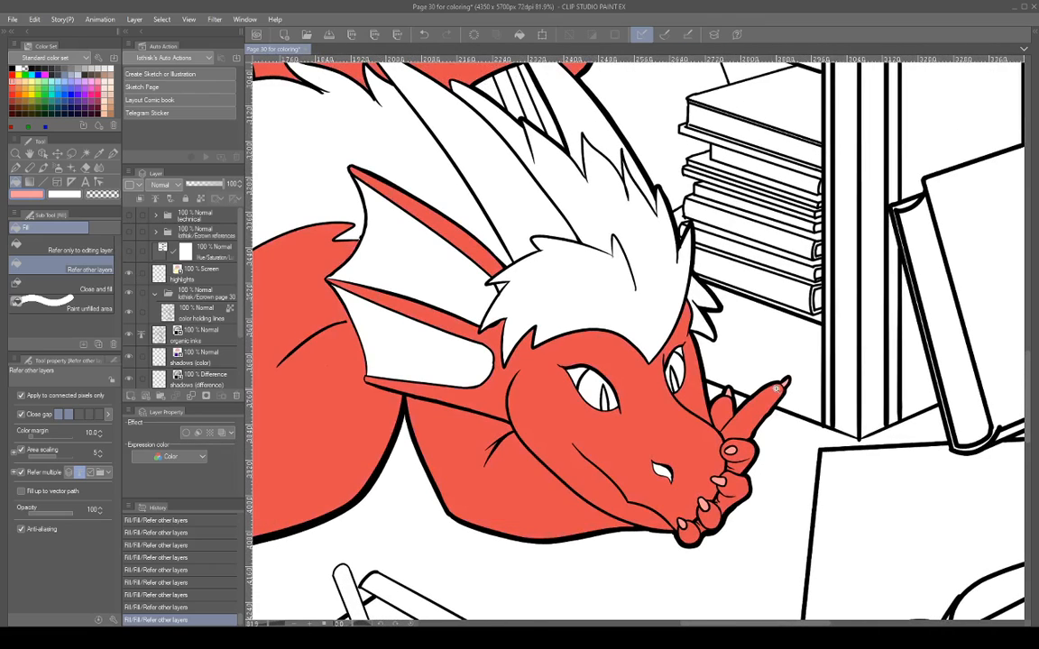
{"action": "scroll", "coordinate": [698, 352], "scroll_direction": "up", "scroll_amount": 2}
{"action": "scroll", "coordinate": [753, 386], "scroll_direction": "up", "scroll_amount": 3}
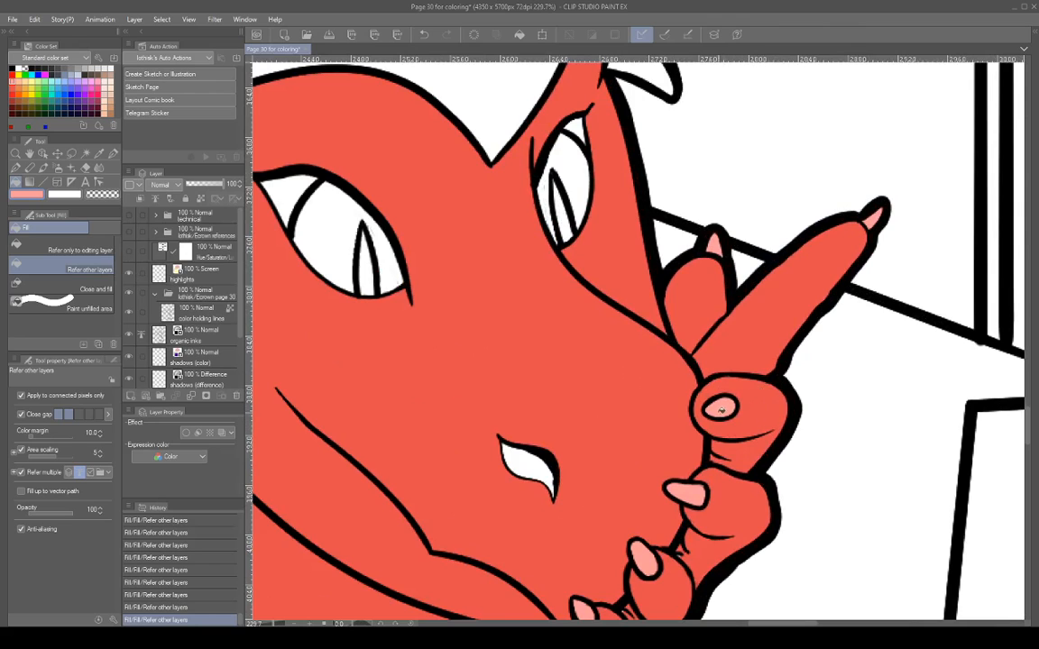
{"action": "left_click_drag", "start_coordinate": [745, 445], "coordinate": [753, 330]}
{"action": "scroll", "coordinate": [732, 409], "scroll_direction": "down", "scroll_amount": 6}
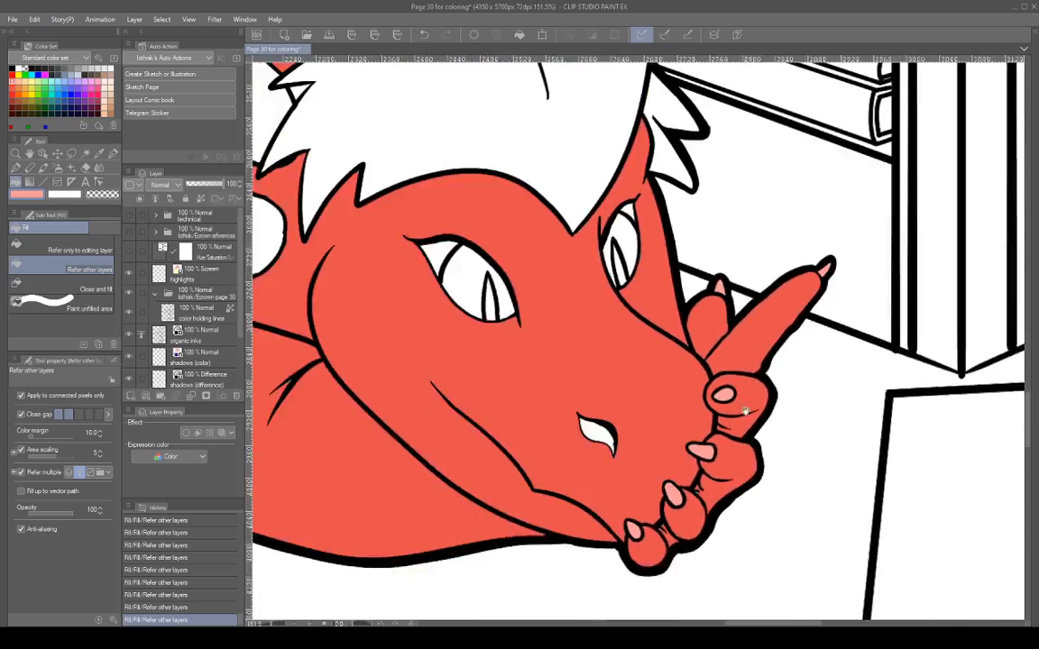
{"action": "scroll", "coordinate": [783, 414], "scroll_direction": "down", "scroll_amount": 4}
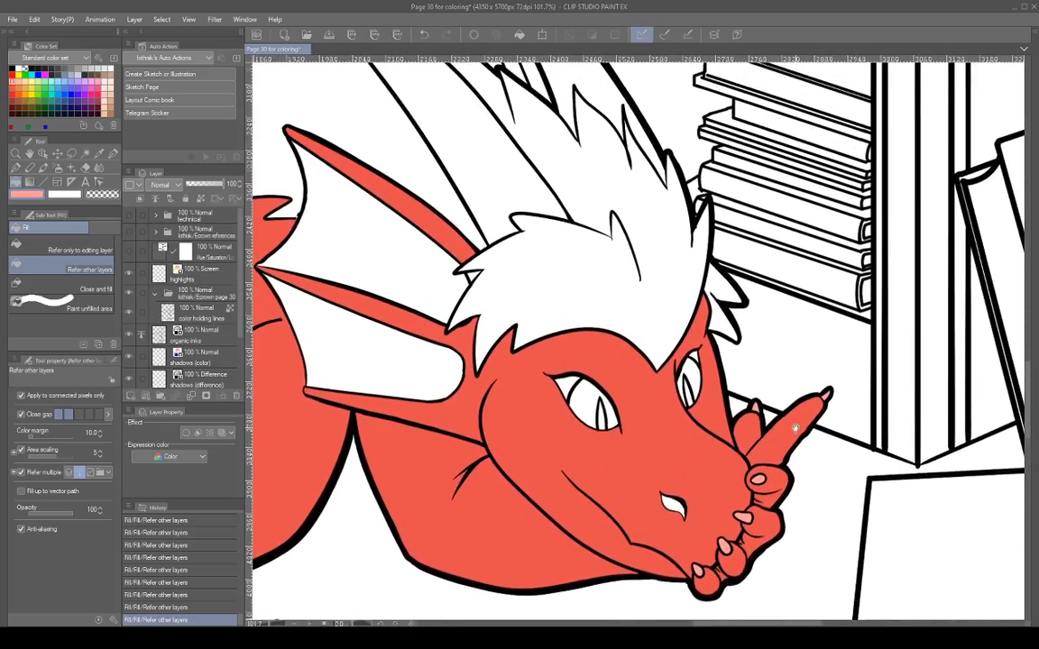
{"action": "scroll", "coordinate": [796, 407], "scroll_direction": "down", "scroll_amount": 1}
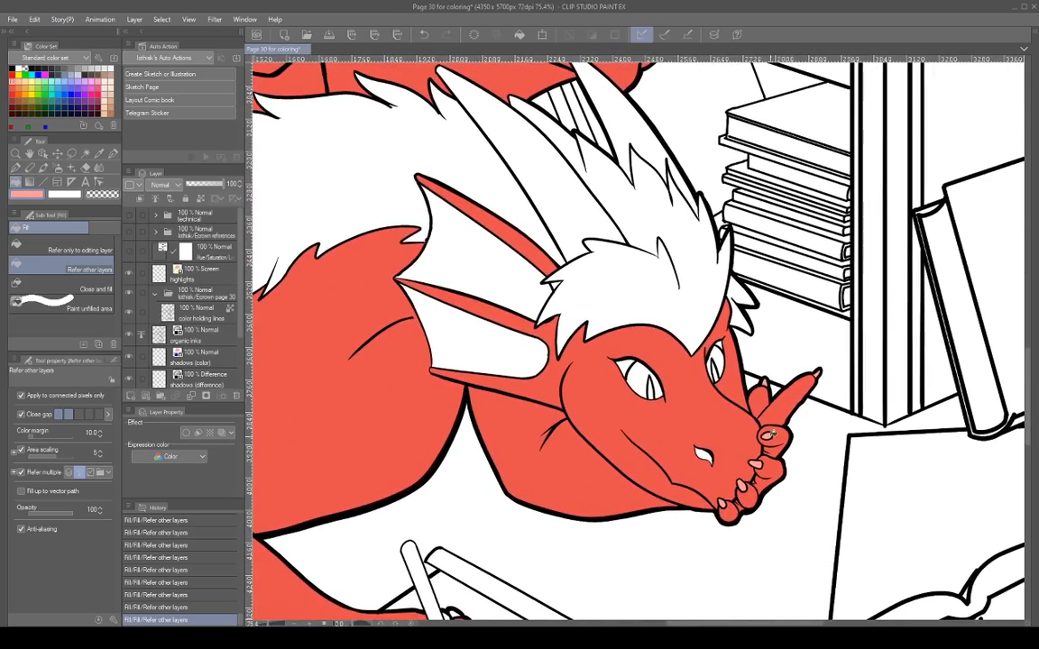
{"action": "scroll", "coordinate": [763, 417], "scroll_direction": "down", "scroll_amount": 3}
{"action": "scroll", "coordinate": [762, 418], "scroll_direction": "down", "scroll_amount": 3}
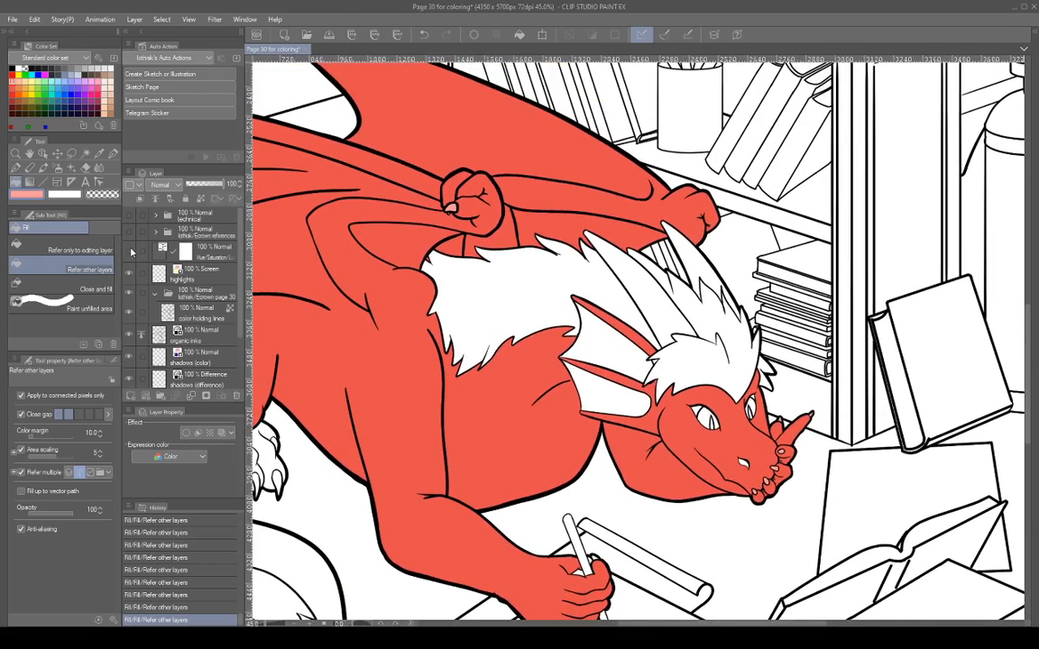
{"action": "left_click", "coordinate": [130, 252]}
Switch to a dark red and fill the lower dragon's head hair and the mane down its neck.
{"action": "left_click_drag", "start_coordinate": [239, 321], "coordinate": [240, 377]}
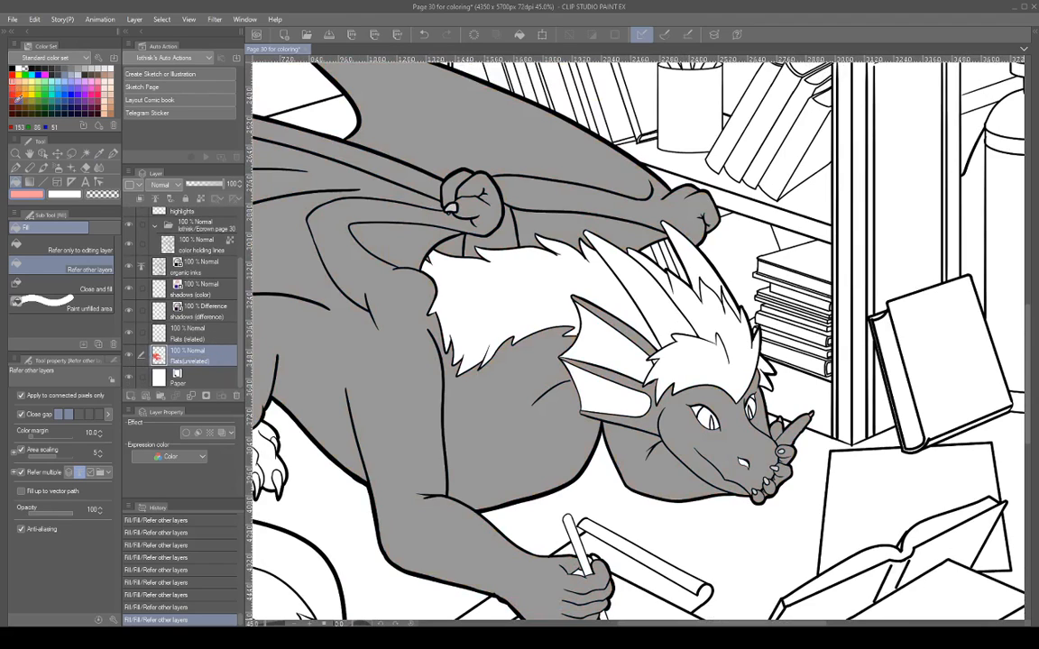
{"action": "left_click", "coordinate": [14, 88]}
{"action": "left_click", "coordinate": [644, 321]}
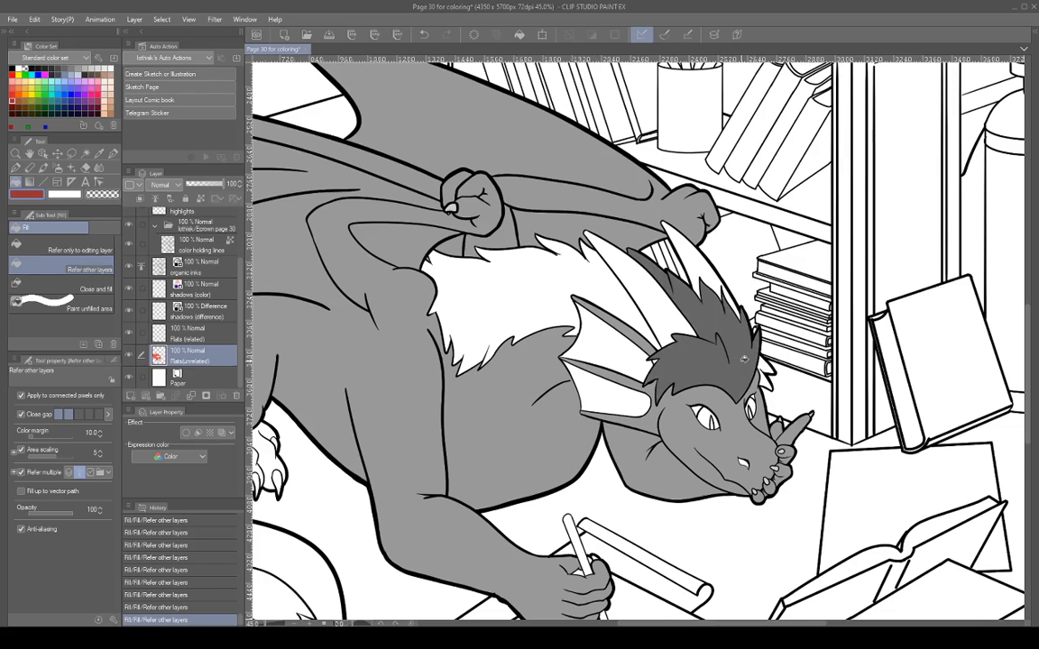
{"action": "left_click", "coordinate": [690, 337]}
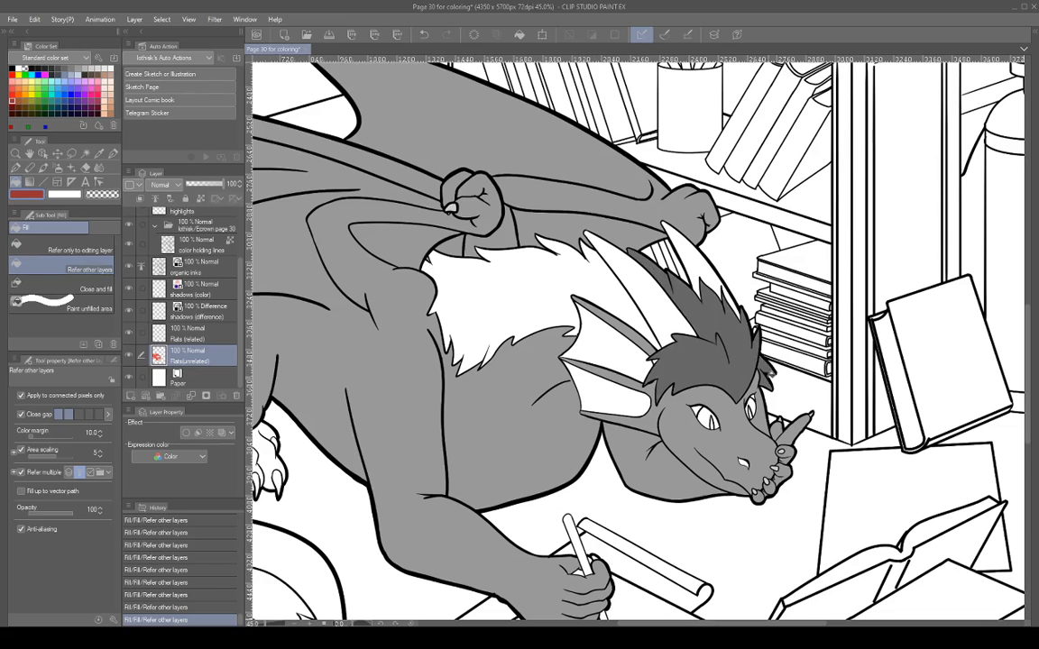
{"action": "left_click", "coordinate": [612, 293]}
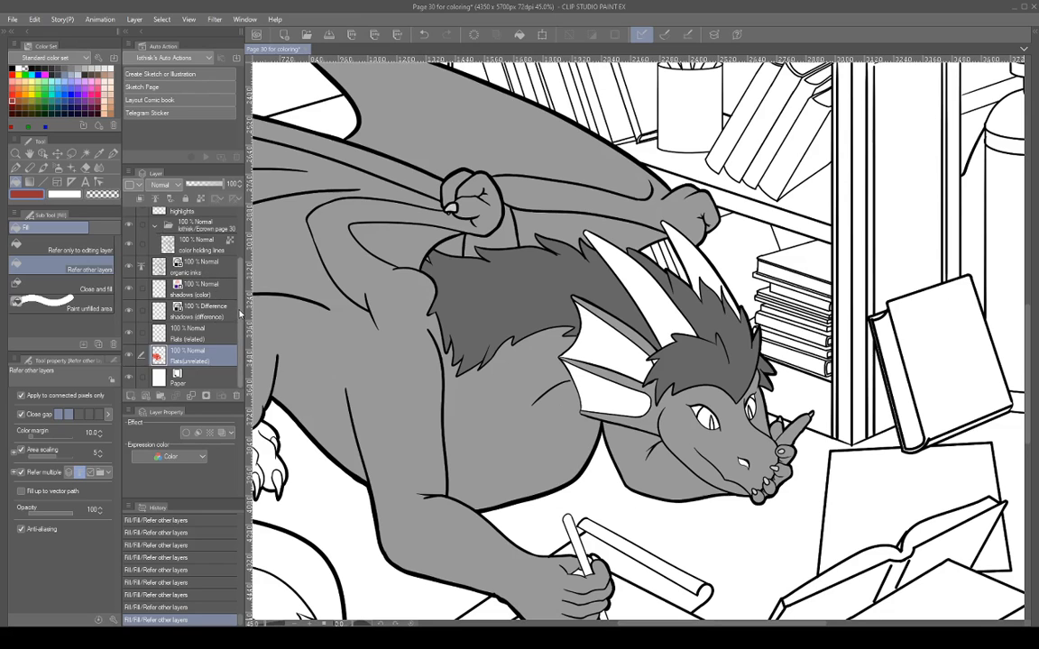
Hide the Hue/Saturation correction layer and sample the red from the lower dragon's face.
{"action": "scroll", "coordinate": [218, 282], "scroll_direction": "up", "scroll_amount": 3}
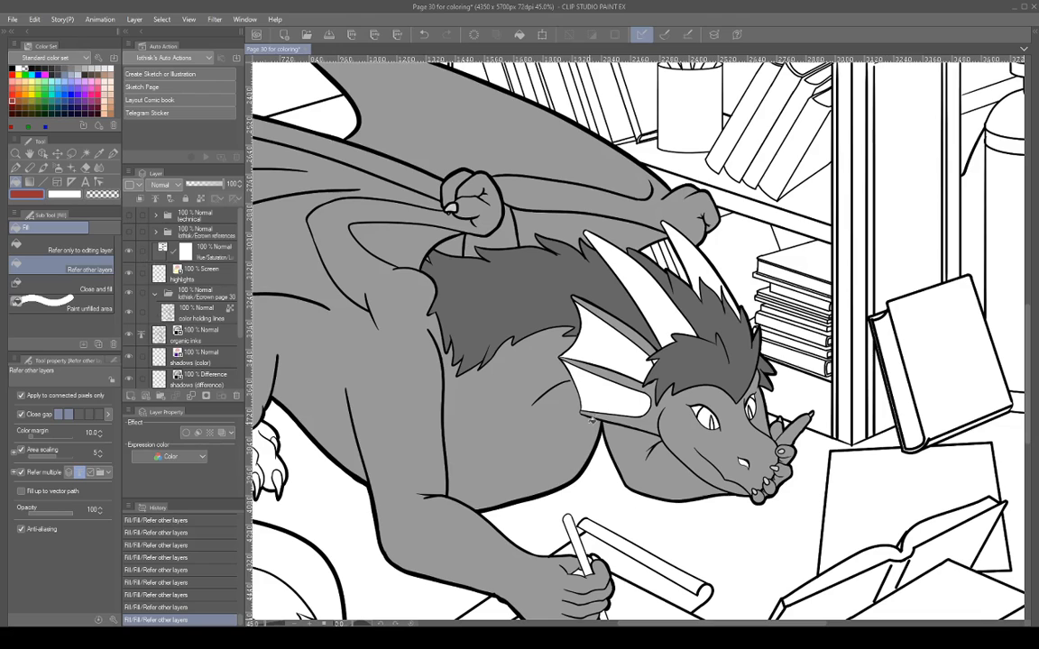
{"action": "left_click", "coordinate": [656, 411], "text": "alt"}
{"action": "left_click", "coordinate": [130, 255]}
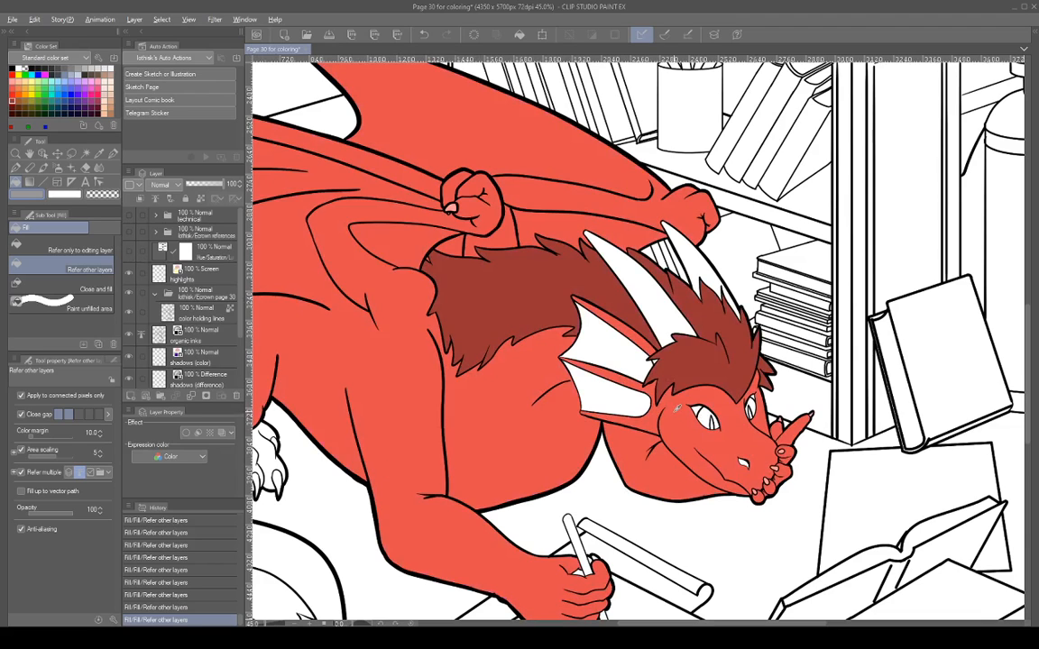
{"action": "left_click", "coordinate": [676, 409], "text": "alt"}
{"action": "scroll", "coordinate": [657, 364], "scroll_direction": "up", "scroll_amount": 8}
{"action": "scroll", "coordinate": [712, 343], "scroll_direction": "up", "scroll_amount": 1}
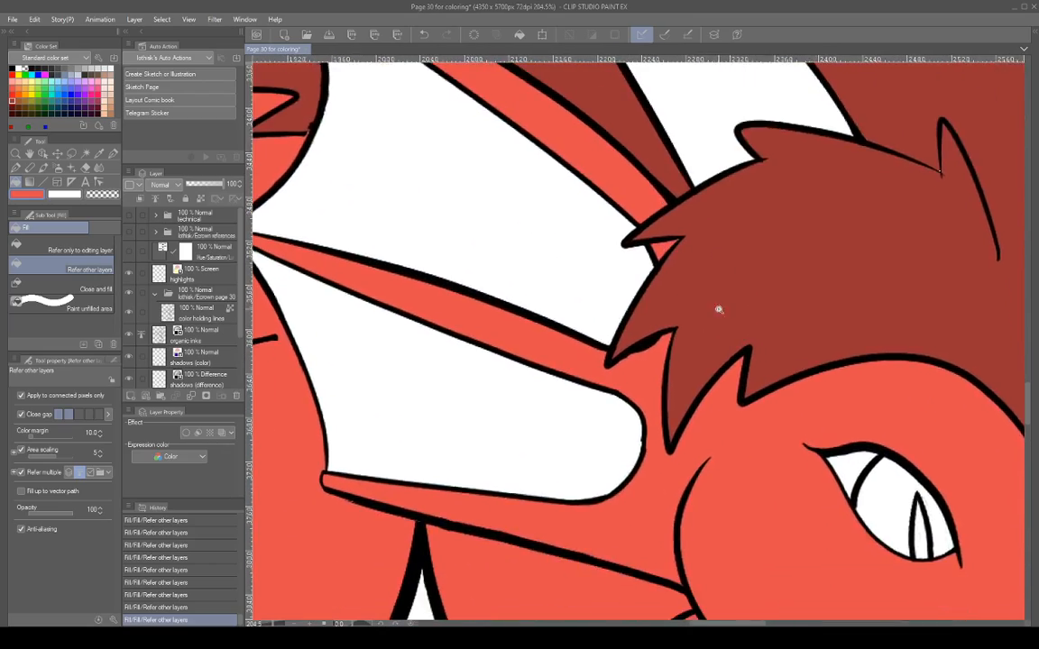
{"action": "scroll", "coordinate": [718, 309], "scroll_direction": "down", "scroll_amount": 5}
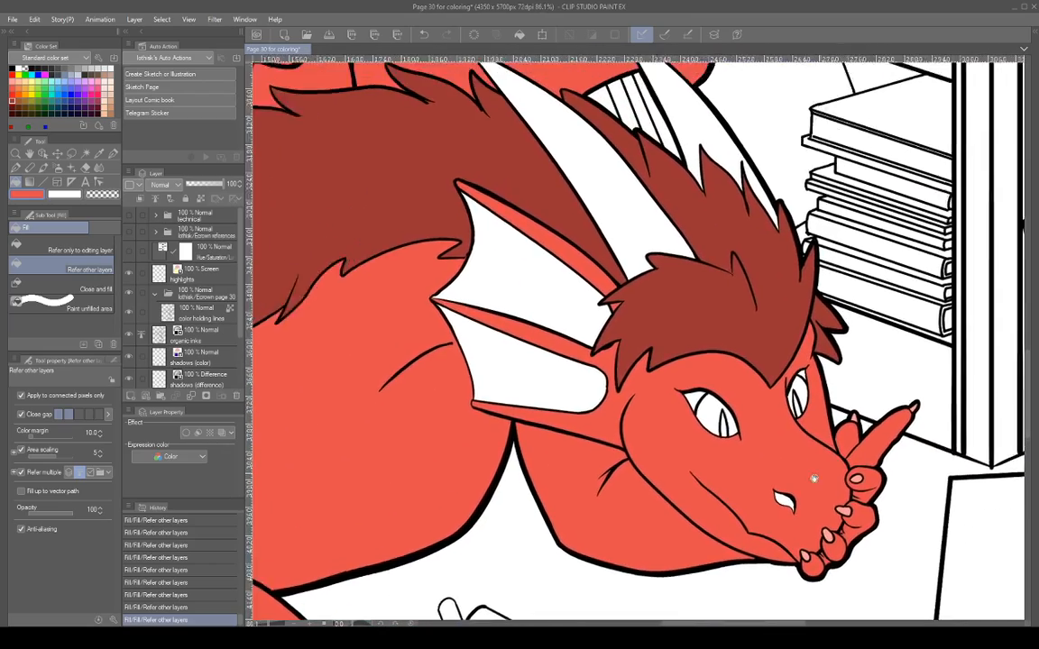
{"action": "scroll", "coordinate": [814, 479], "scroll_direction": "down", "scroll_amount": 4}
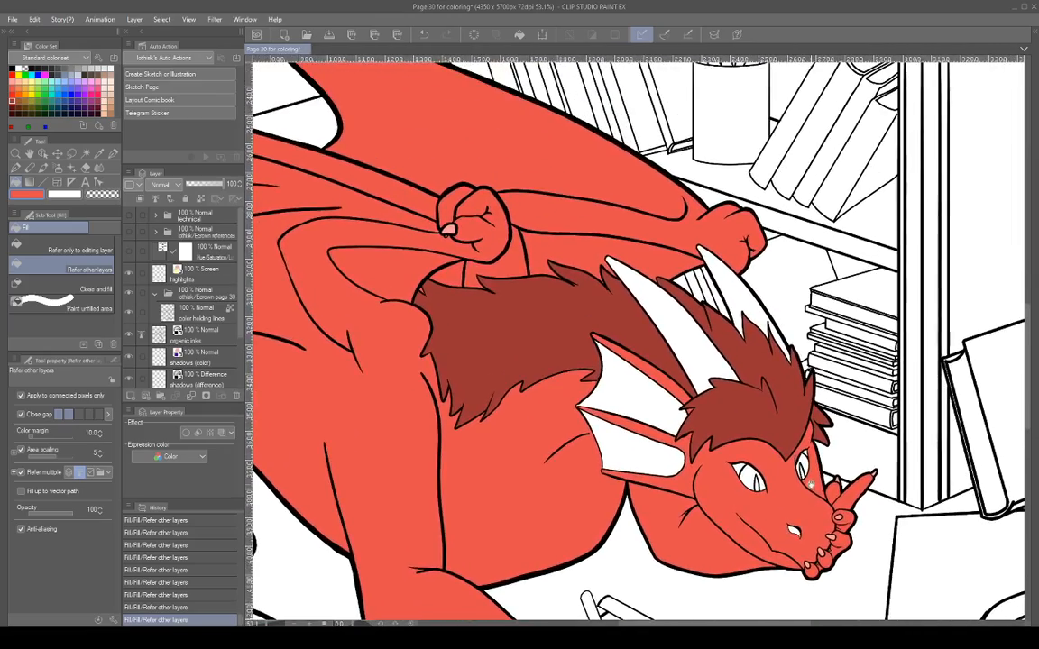
{"action": "mouse_move", "coordinate": [810, 484]}
{"action": "left_mouse_down"}
{"action": "mouse_move", "coordinate": [805, 334]}
{"action": "mouse_move", "coordinate": [778, 355]}
{"action": "mouse_move", "coordinate": [750, 443]}
{"action": "left_mouse_up"}
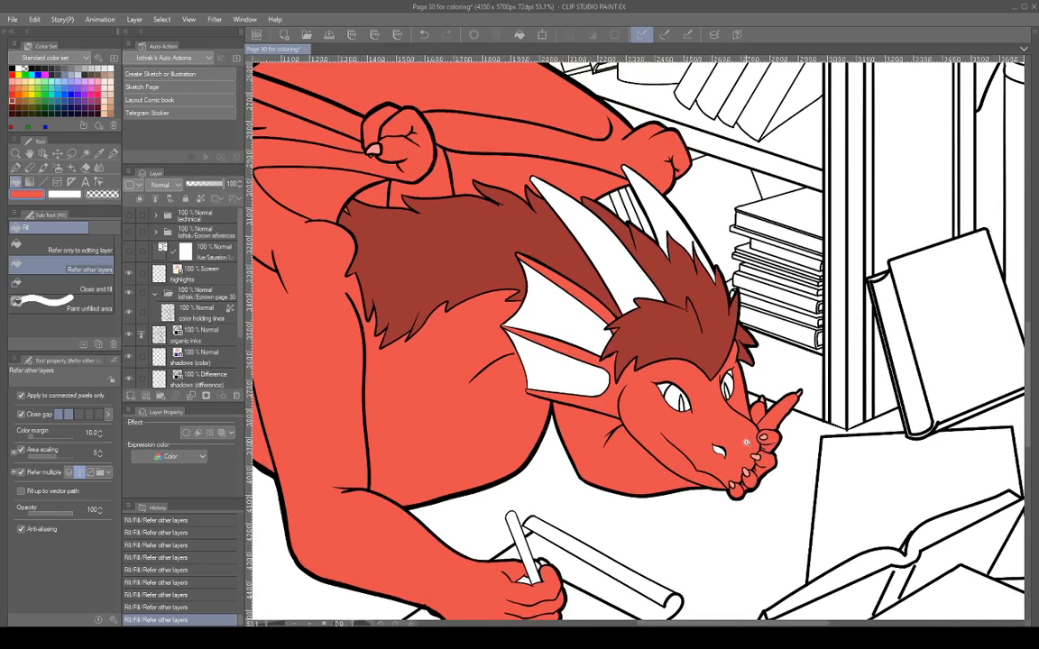
Sample the lighter red from the raised hand's claws and fill the claw beside the pen on the writing hand.
{"action": "scroll", "coordinate": [770, 440], "scroll_direction": "up", "scroll_amount": 4}
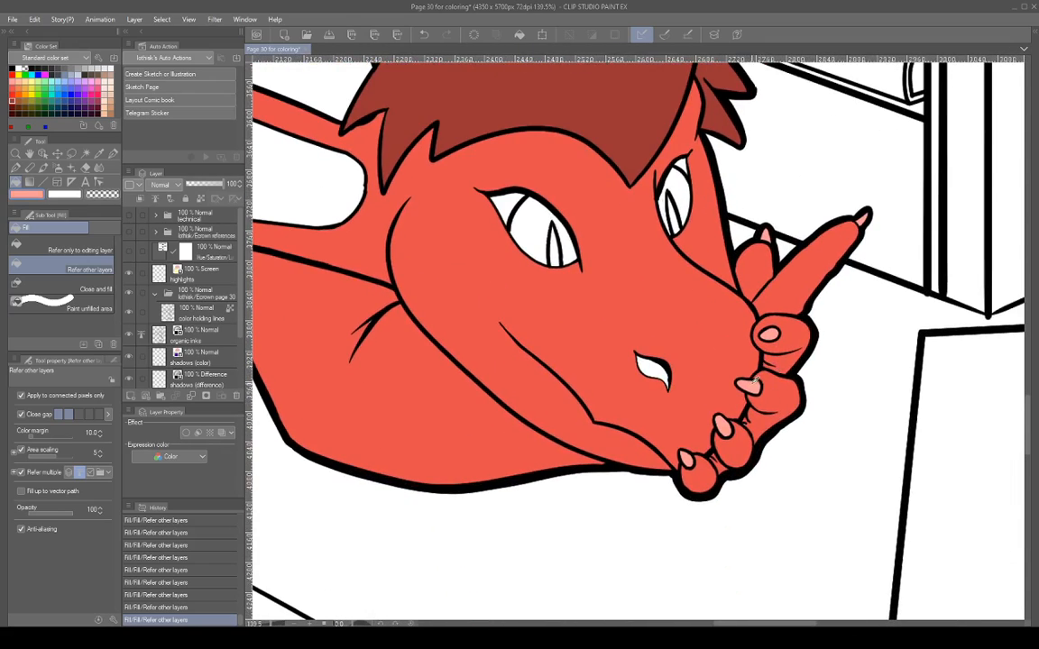
{"action": "scroll", "coordinate": [766, 406], "scroll_direction": "down", "scroll_amount": 4}
{"action": "scroll", "coordinate": [767, 414], "scroll_direction": "down", "scroll_amount": 1}
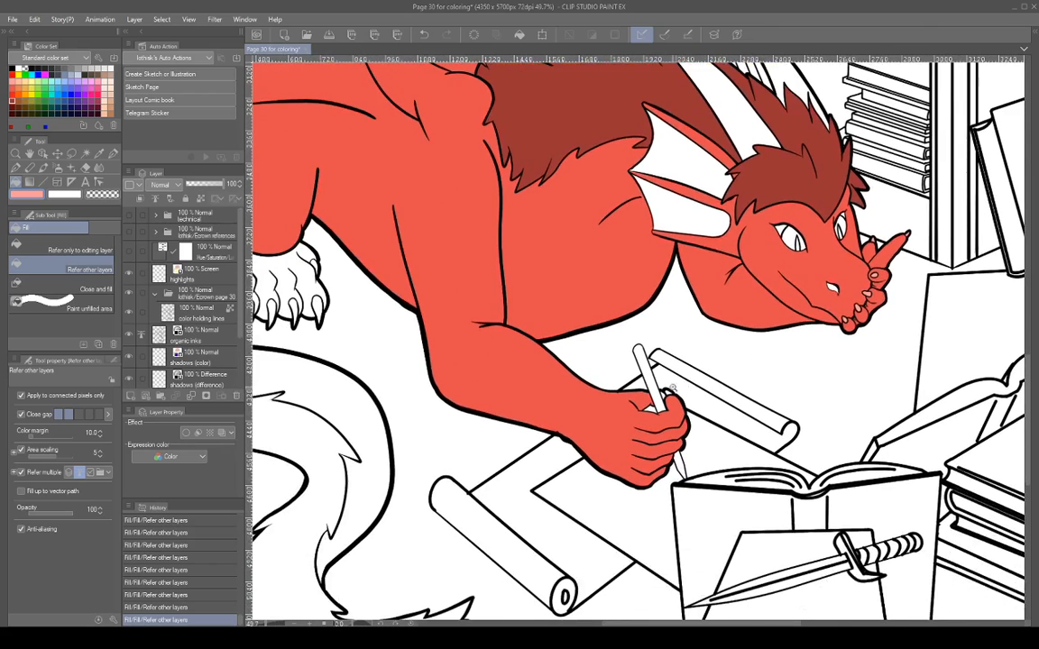
{"action": "scroll", "coordinate": [667, 429], "scroll_direction": "up", "scroll_amount": 3}
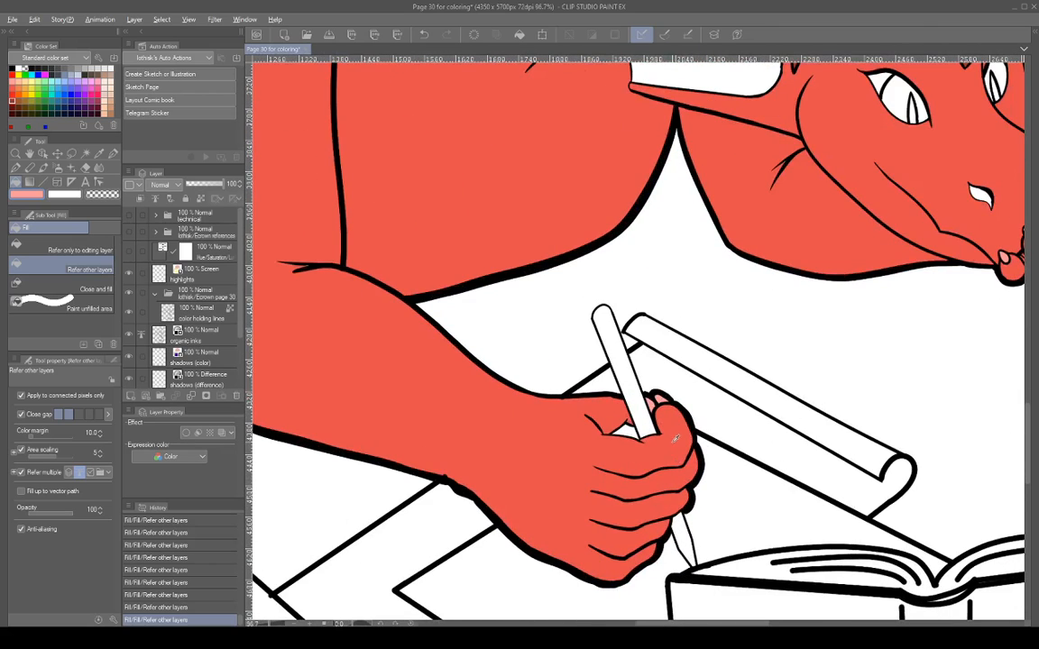
Sample the body red again and fill the lower dragon's hind foot with it, leaving the claws unfilled.
{"action": "scroll", "coordinate": [676, 442], "scroll_direction": "down", "scroll_amount": 2}
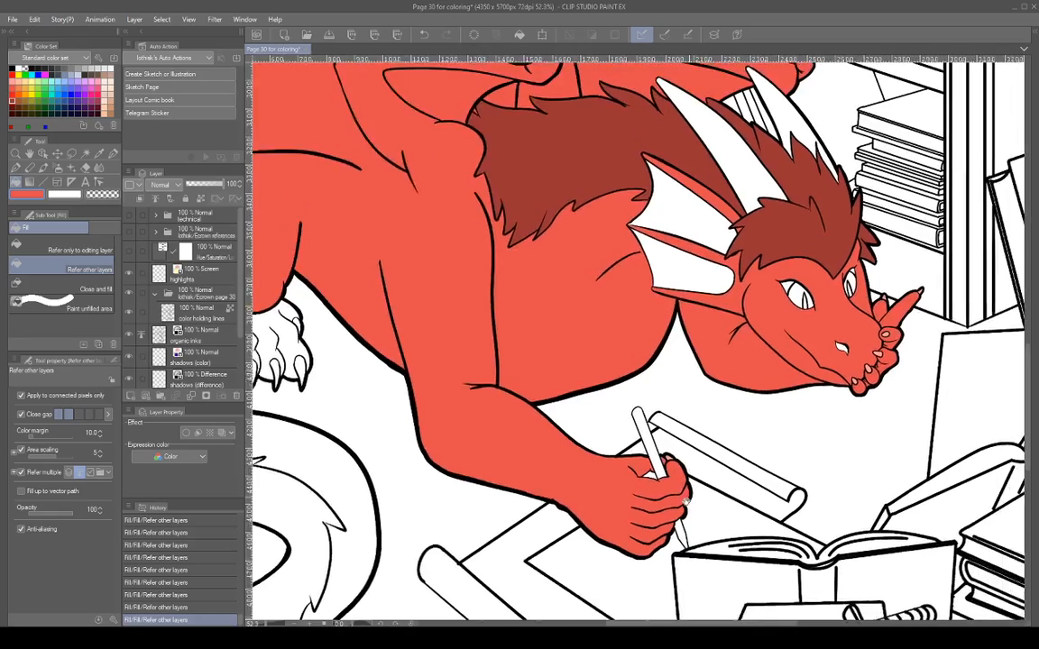
{"action": "left_click_drag", "start_coordinate": [685, 501], "coordinate": [678, 563]}
{"action": "left_click_drag", "start_coordinate": [729, 417], "coordinate": [839, 472]}
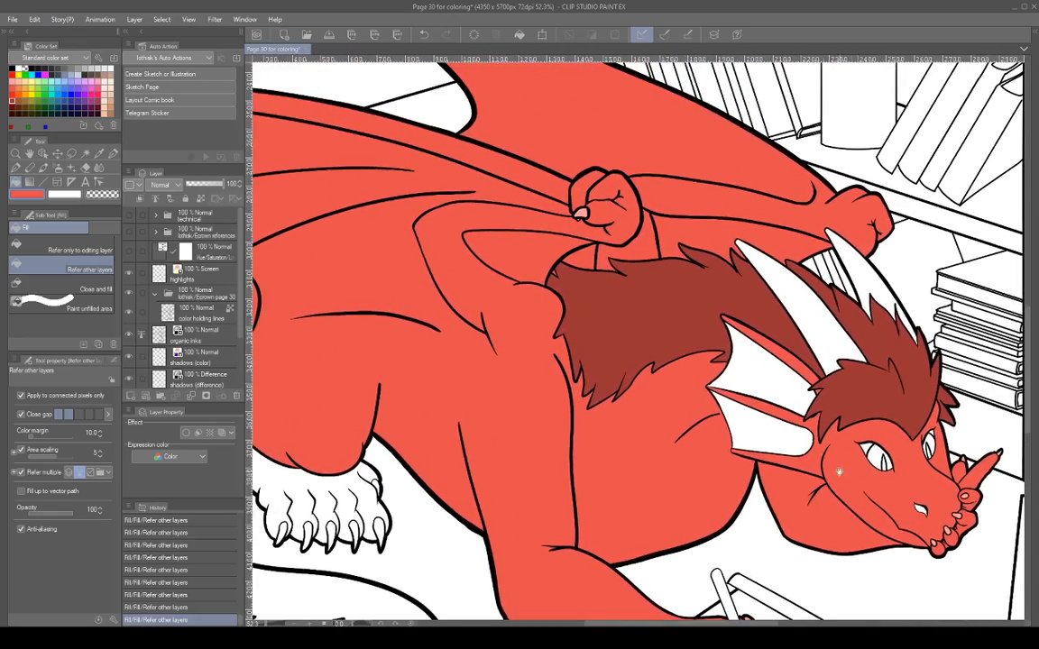
{"action": "left_click_drag", "start_coordinate": [913, 464], "coordinate": [810, 377]}
{"action": "left_click_drag", "start_coordinate": [848, 420], "coordinate": [793, 431]}
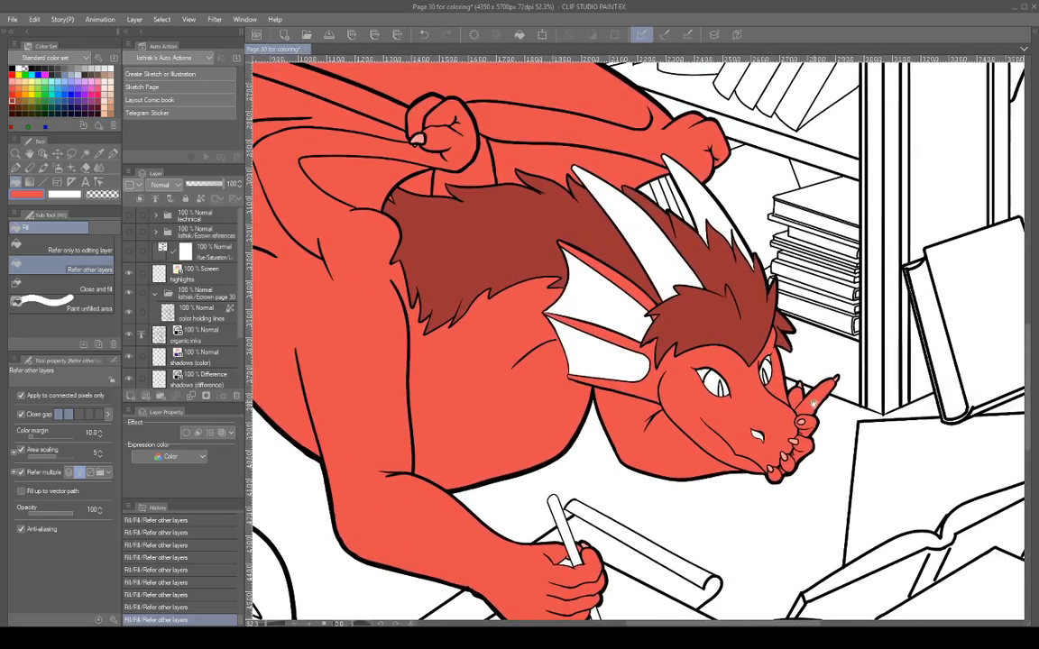
{"action": "left_click_drag", "start_coordinate": [625, 307], "coordinate": [837, 308]}
{"action": "left_click_drag", "start_coordinate": [699, 349], "coordinate": [758, 400]}
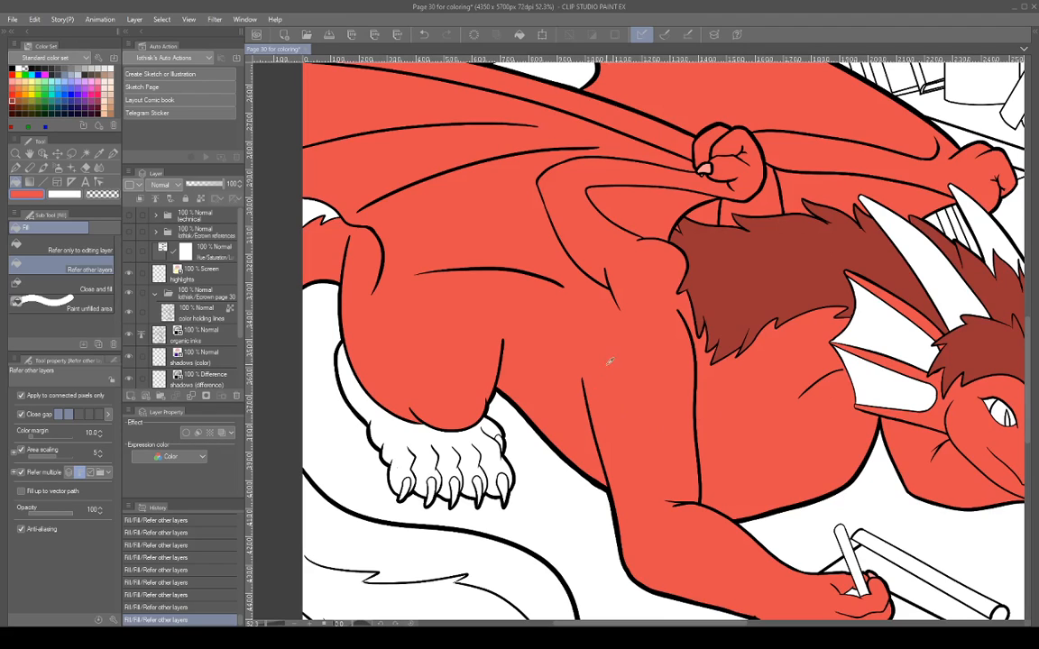
{"action": "left_click", "coordinate": [487, 440]}
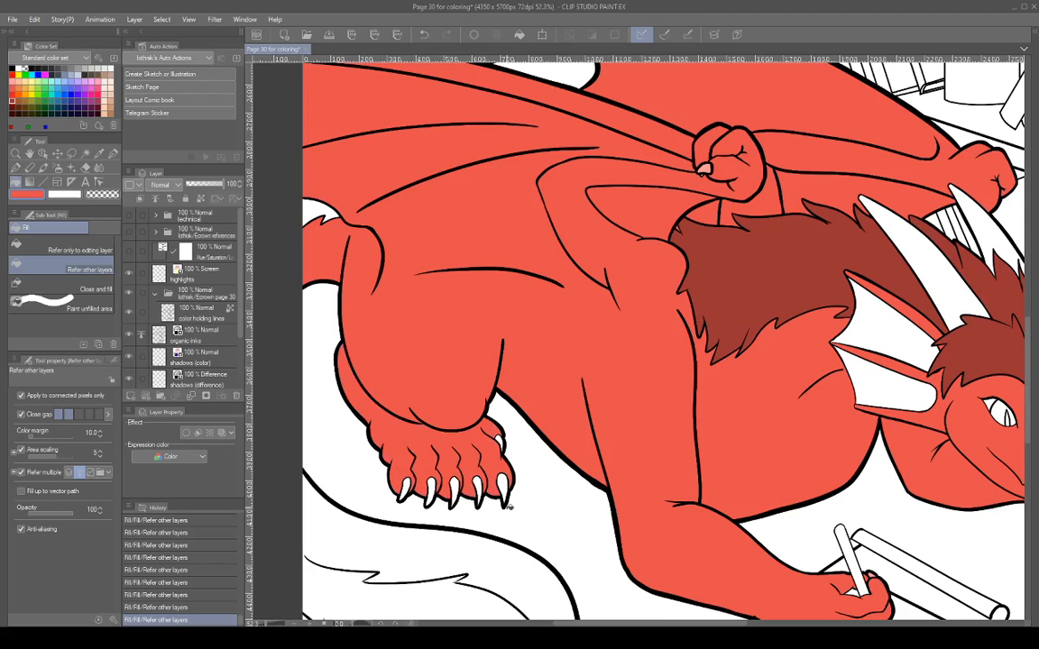
Pick up the light red claw color and fill all the claws on the lower dragon's hind foot with it.
{"action": "left_click_drag", "start_coordinate": [943, 462], "coordinate": [747, 372]}
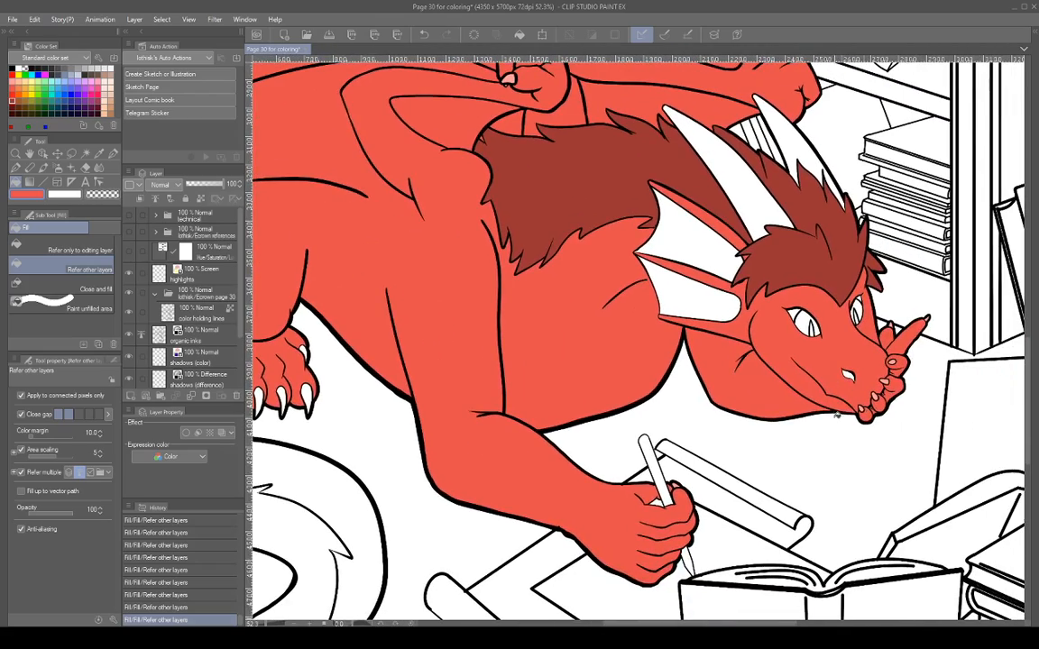
{"action": "left_click_drag", "start_coordinate": [436, 267], "coordinate": [707, 233]}
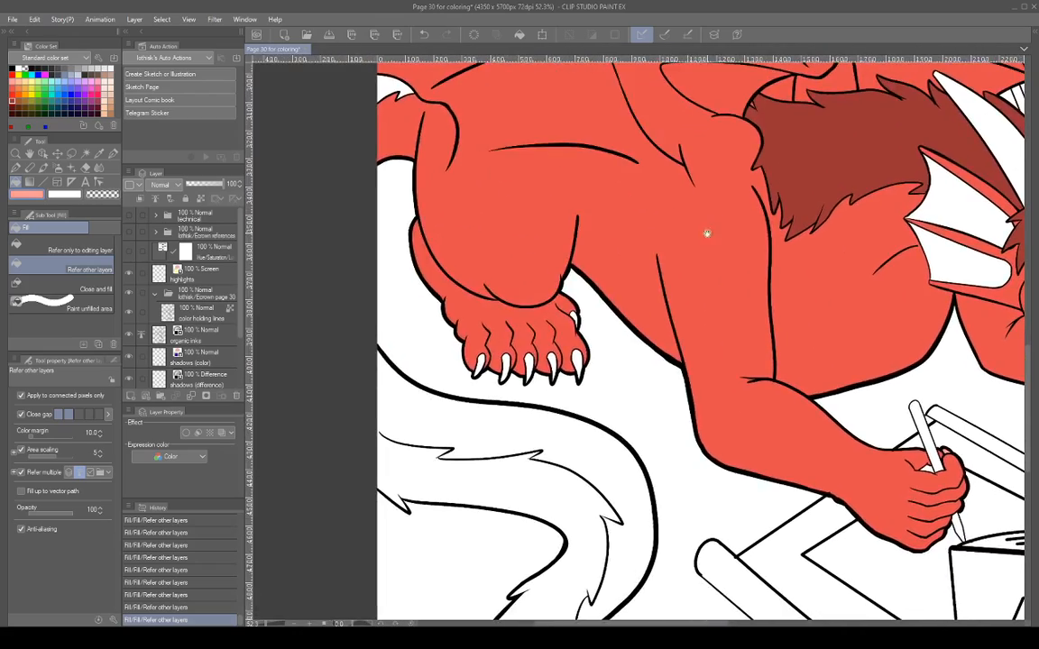
{"action": "left_click", "coordinate": [505, 362]}
{"action": "left_click", "coordinate": [531, 360]}
{"action": "left_click", "coordinate": [552, 360]}
{"action": "left_click", "coordinate": [578, 357]}
{"action": "left_click", "coordinate": [575, 317]}
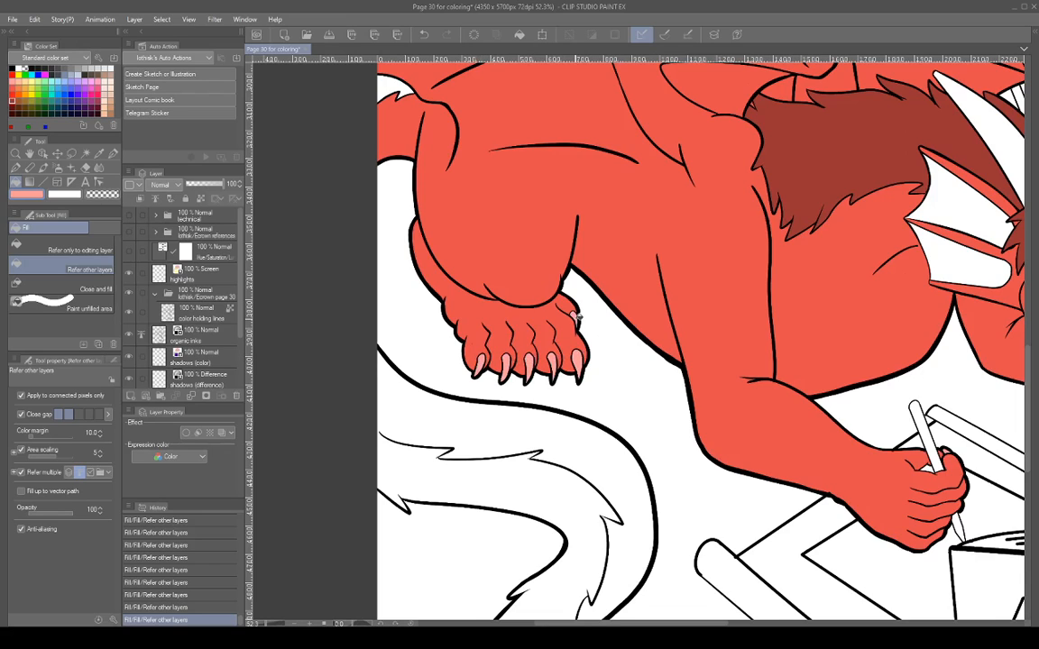
Try to fill the upper band of the lower dragon's tail with the body red, and undo the fill.
{"action": "left_click", "coordinate": [536, 417]}
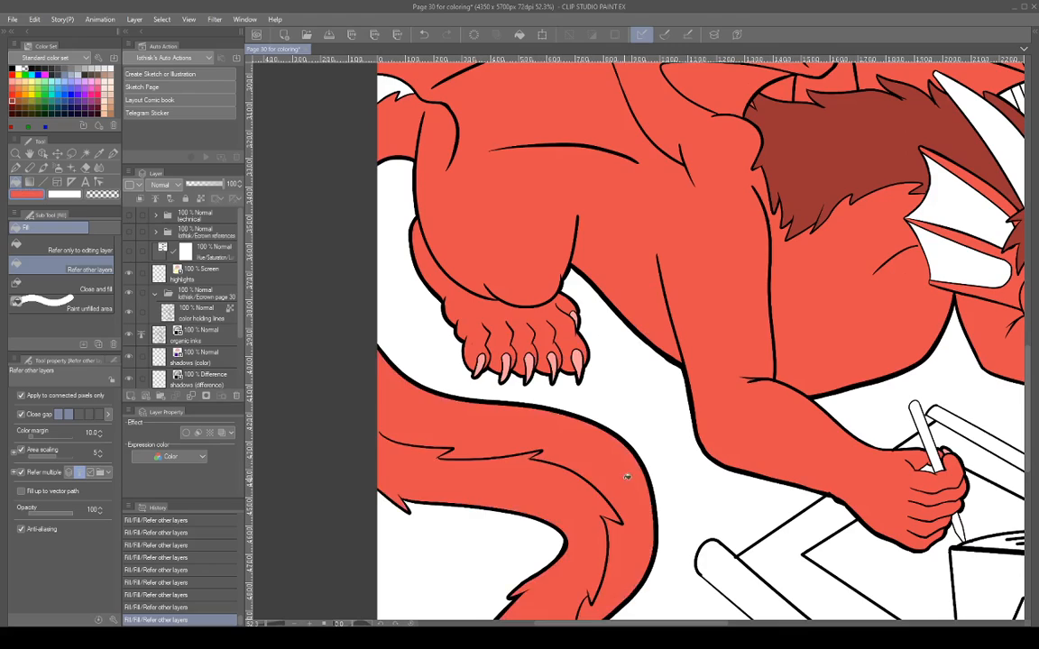
{"action": "left_click_drag", "start_coordinate": [640, 534], "coordinate": [662, 293]}
{"action": "left_click_drag", "start_coordinate": [716, 329], "coordinate": [656, 355]}
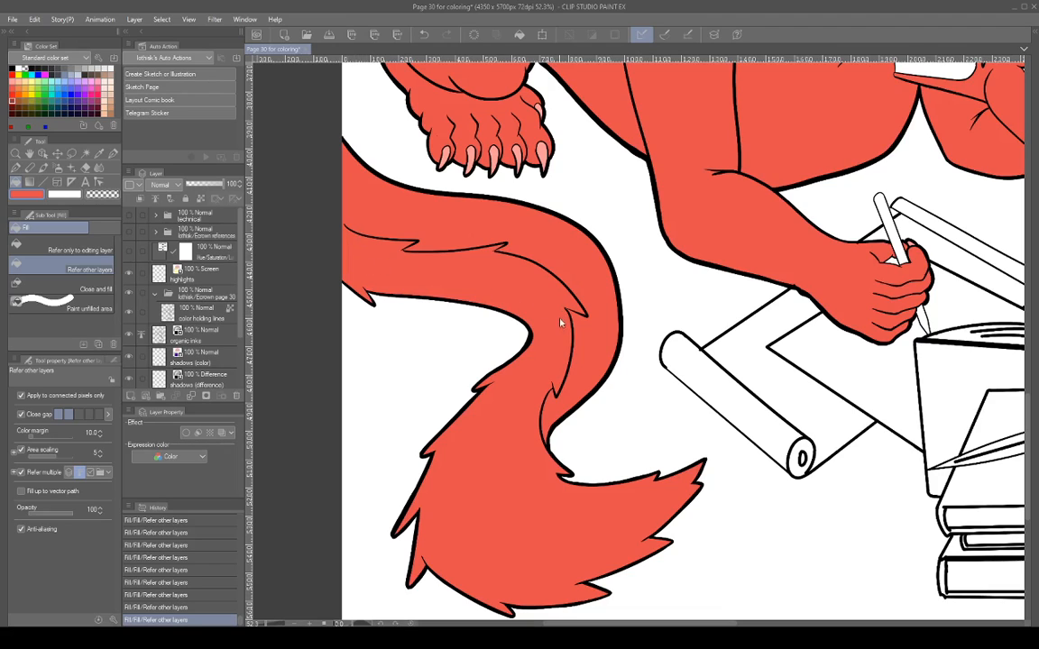
{"action": "key", "text": "ctrl+z"}
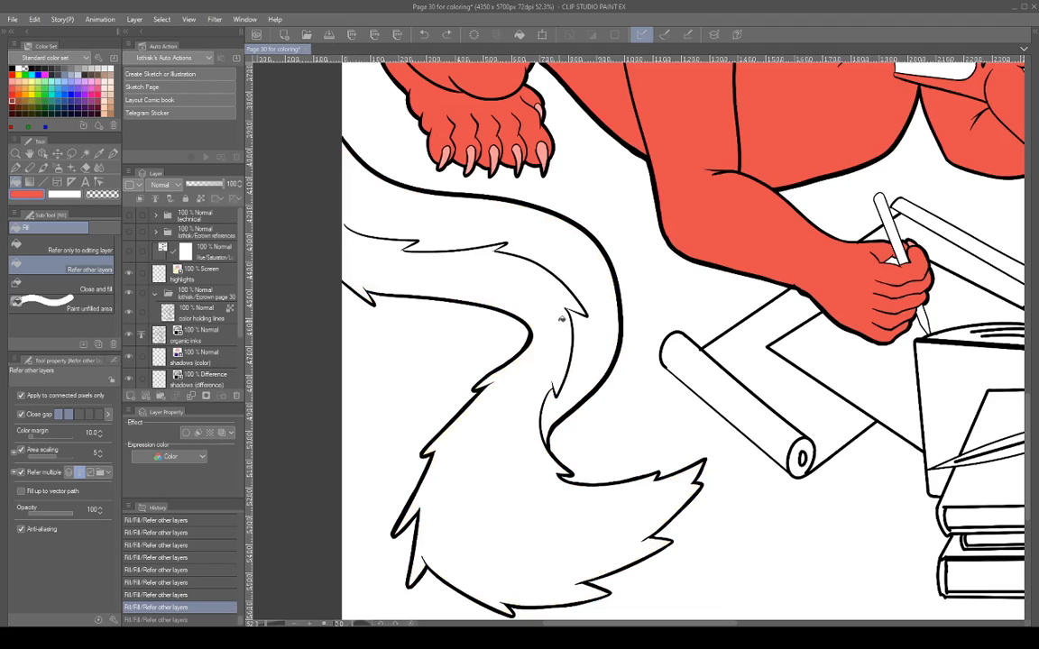
Raise the fill's Close gap setting to its maximum and fill the tail's smooth upper band with body red, checking the page edge.
{"action": "left_click", "coordinate": [96, 416]}
{"action": "left_click", "coordinate": [577, 258]}
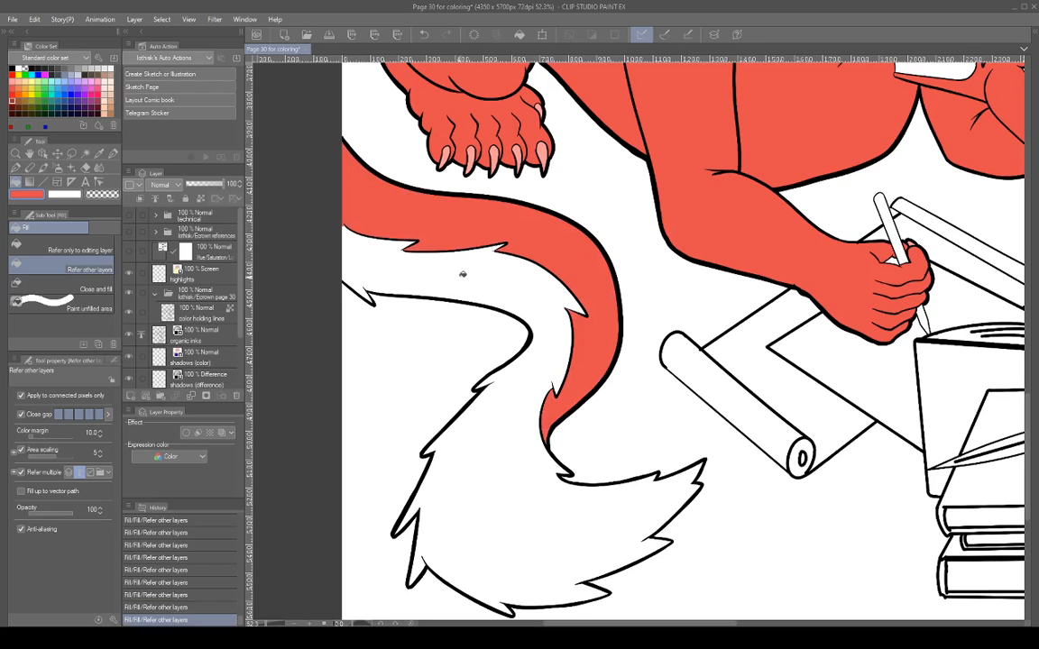
{"action": "scroll", "coordinate": [378, 237], "scroll_direction": "up", "scroll_amount": 10}
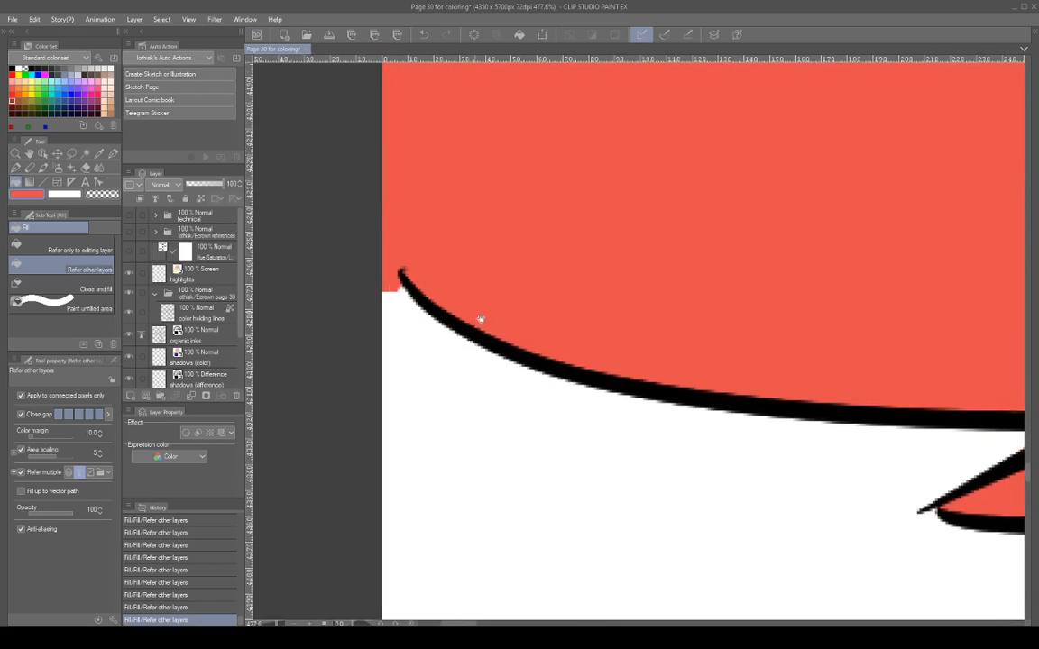
{"action": "scroll", "coordinate": [449, 309], "scroll_direction": "up", "scroll_amount": 1}
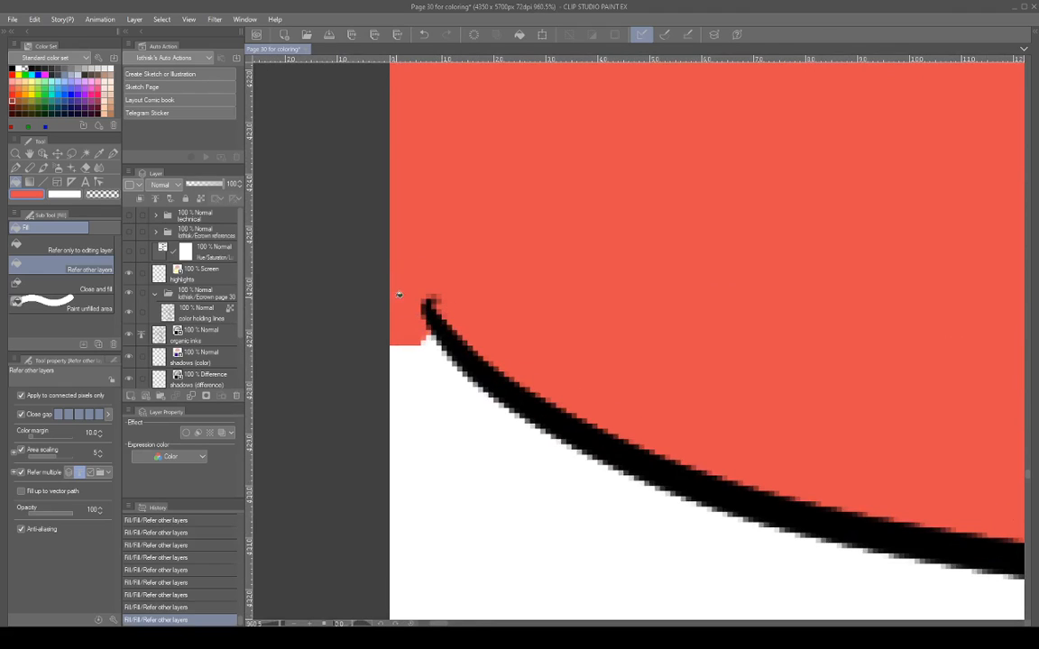
{"action": "scroll", "coordinate": [620, 350], "scroll_direction": "down", "scroll_amount": 12}
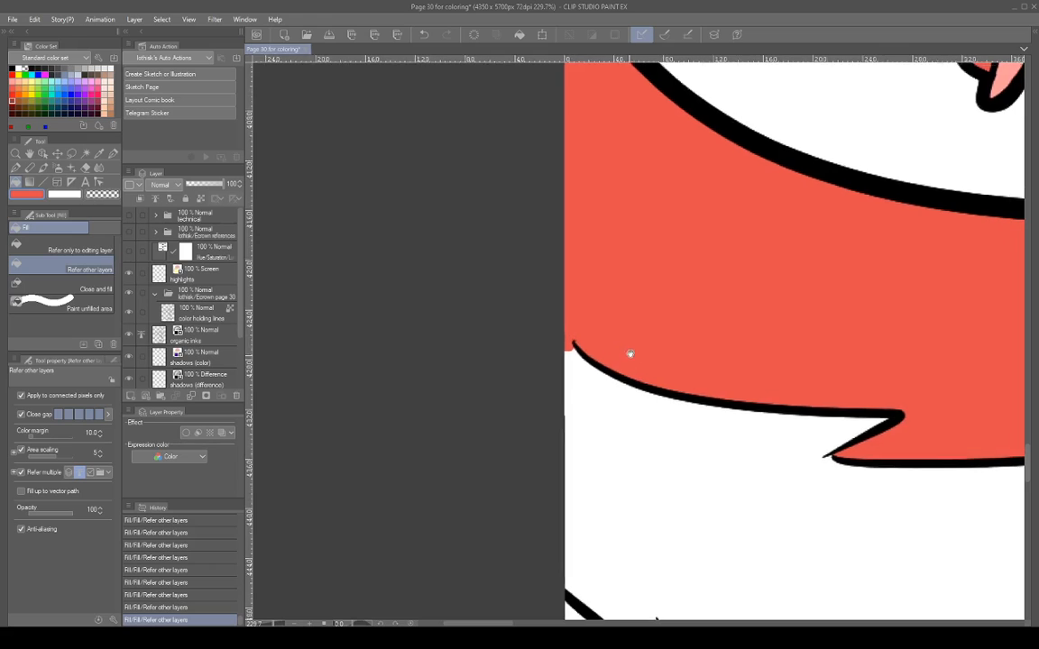
{"action": "scroll", "coordinate": [564, 313], "scroll_direction": "down", "scroll_amount": 4}
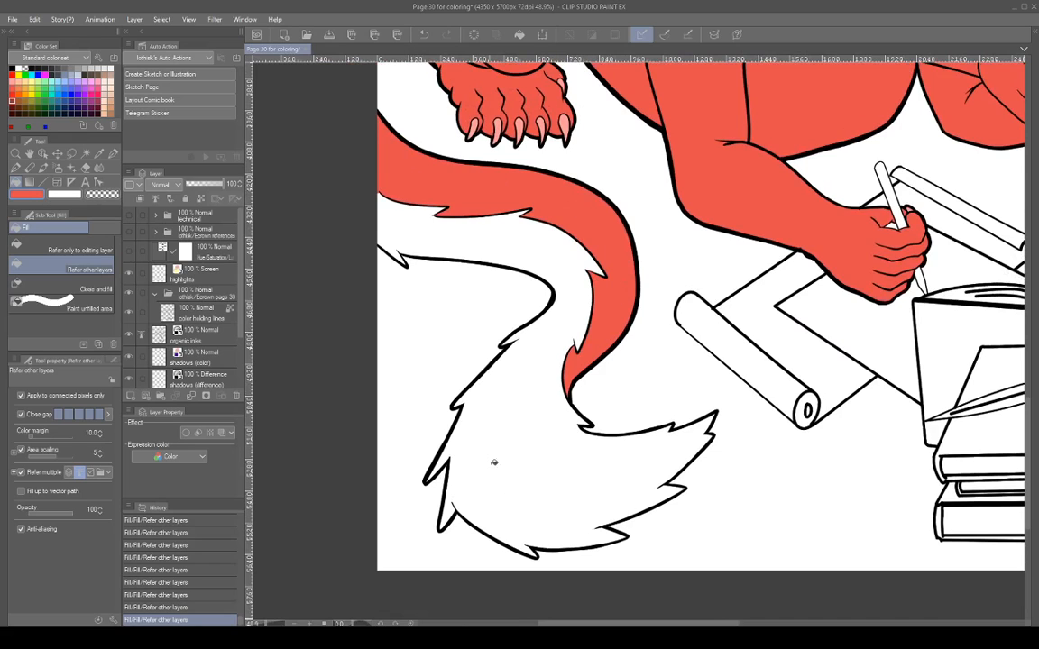
Sample the mane's dark red and fill the fur along the tail and its tuft with it.
{"action": "left_click_drag", "start_coordinate": [604, 186], "coordinate": [592, 441]}
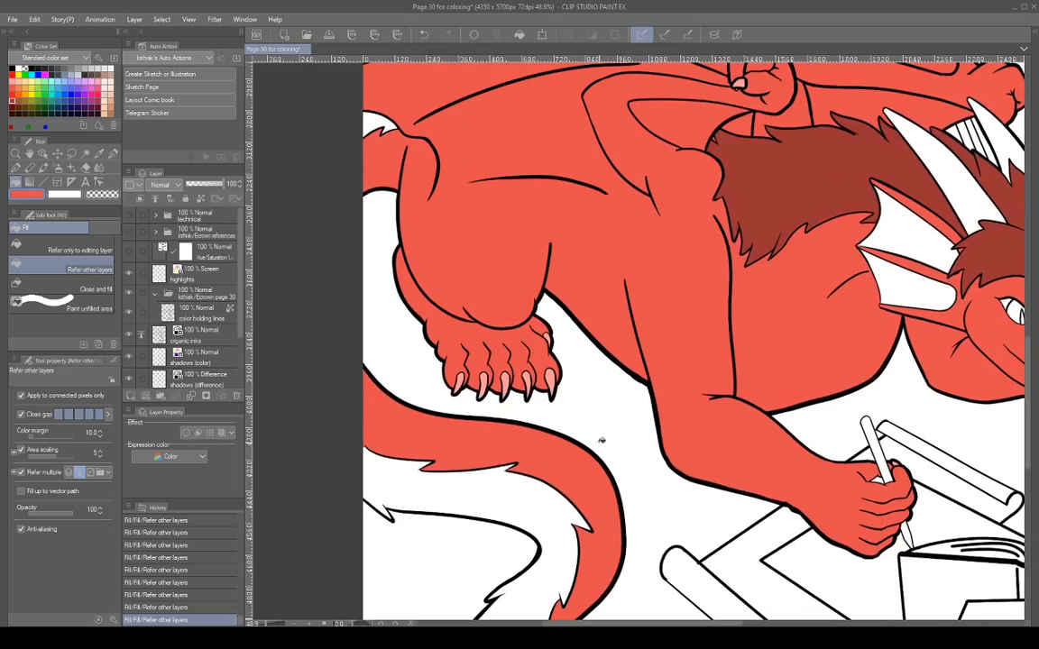
{"action": "left_click", "coordinate": [802, 194], "text": "alt"}
{"action": "left_click_drag", "start_coordinate": [573, 529], "coordinate": [590, 376]}
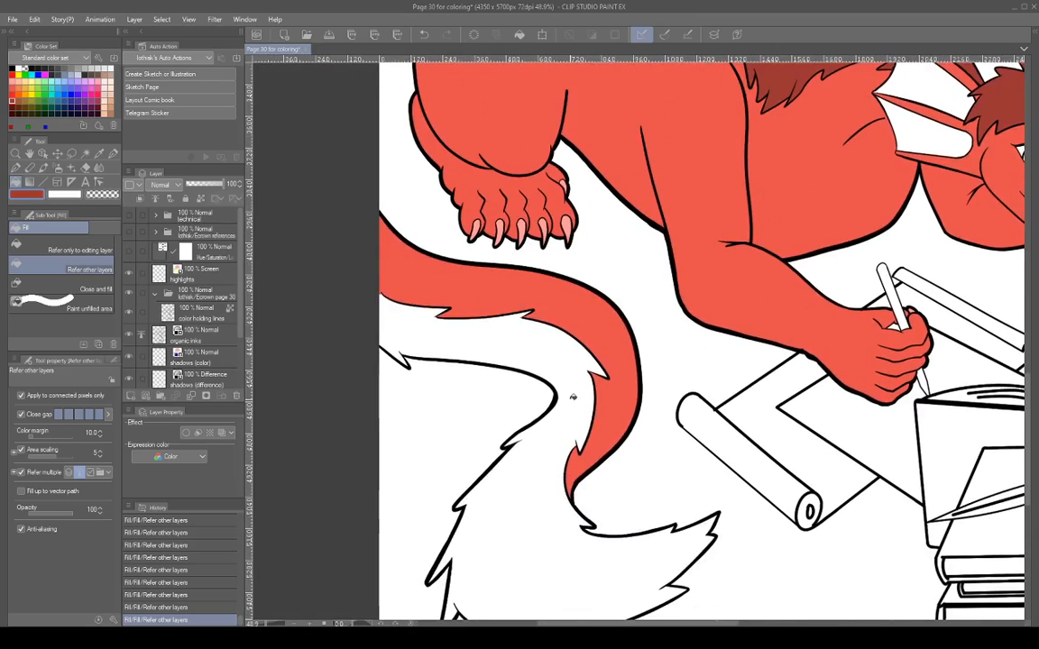
{"action": "left_click", "coordinate": [573, 397]}
Sample the light red from the raised hand's claws and fill both horns and the two ear membranes with it.
{"action": "left_click_drag", "start_coordinate": [660, 447], "coordinate": [547, 339]}
{"action": "left_click_drag", "start_coordinate": [691, 310], "coordinate": [580, 494]}
{"action": "left_click_drag", "start_coordinate": [728, 354], "coordinate": [654, 468]}
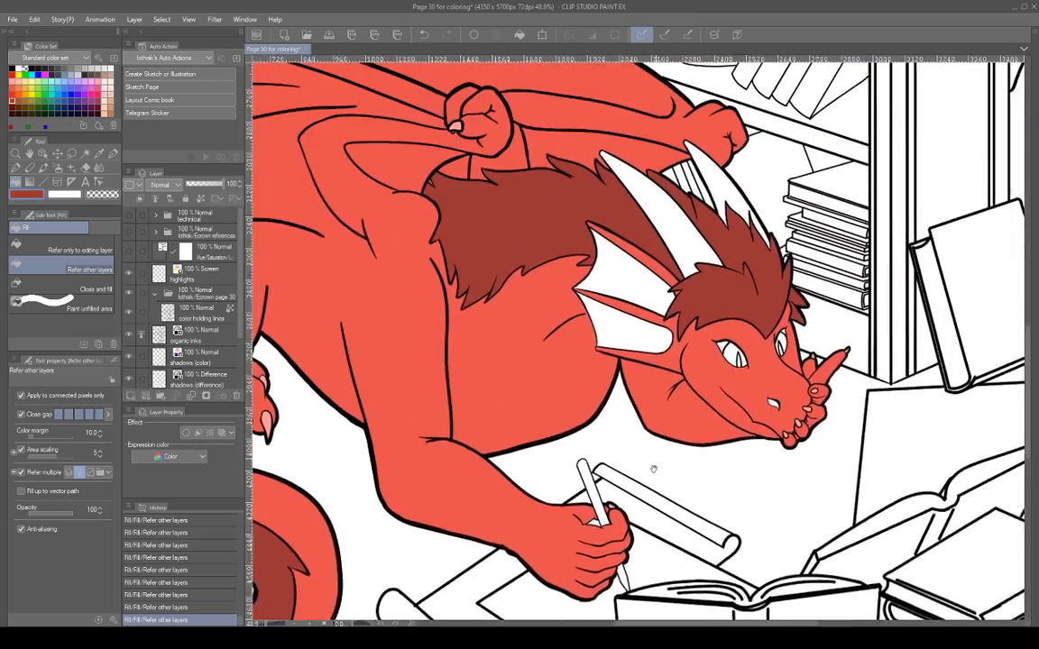
{"action": "left_click_drag", "start_coordinate": [692, 367], "coordinate": [751, 461]}
{"action": "left_click_drag", "start_coordinate": [661, 414], "coordinate": [620, 246]}
{"action": "left_click", "coordinate": [830, 335], "text": "alt"}
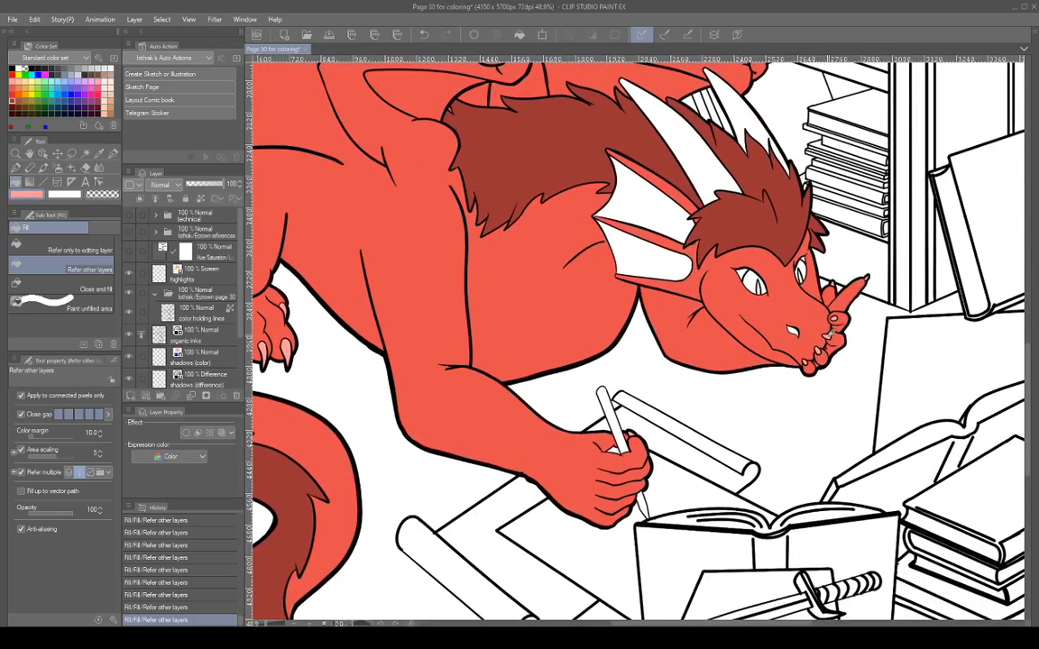
{"action": "left_click", "coordinate": [671, 139]}
{"action": "left_click", "coordinate": [749, 108]}
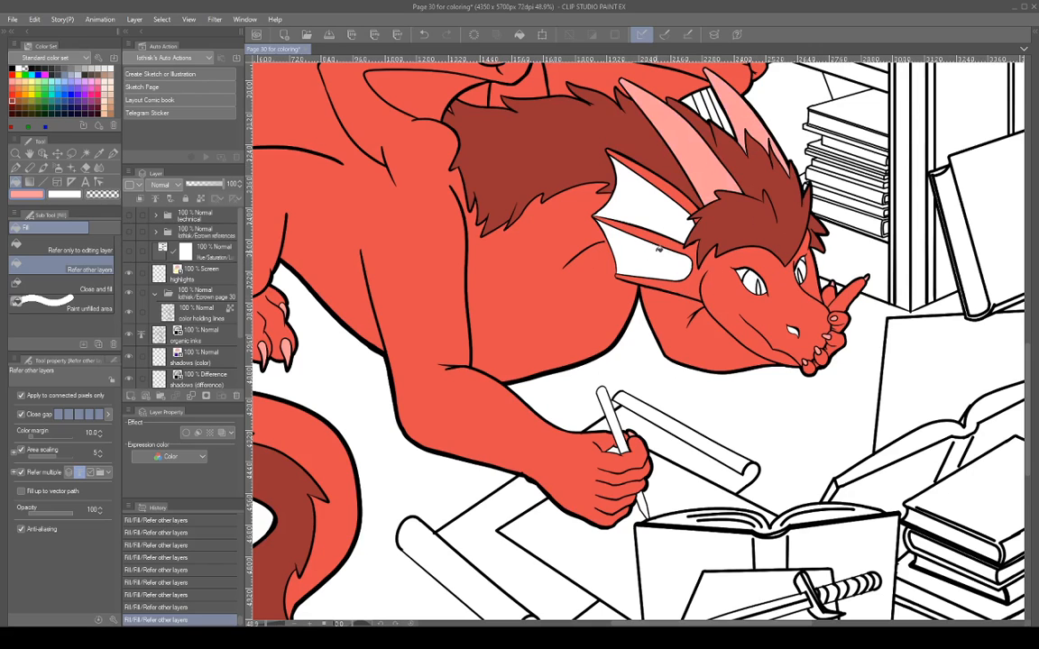
{"action": "left_click", "coordinate": [659, 249]}
{"action": "left_click", "coordinate": [662, 210]}
Consult the dragon reference image and refill the two ear membranes with a bright saturated red.
{"action": "left_click_drag", "start_coordinate": [637, 232], "coordinate": [773, 386]}
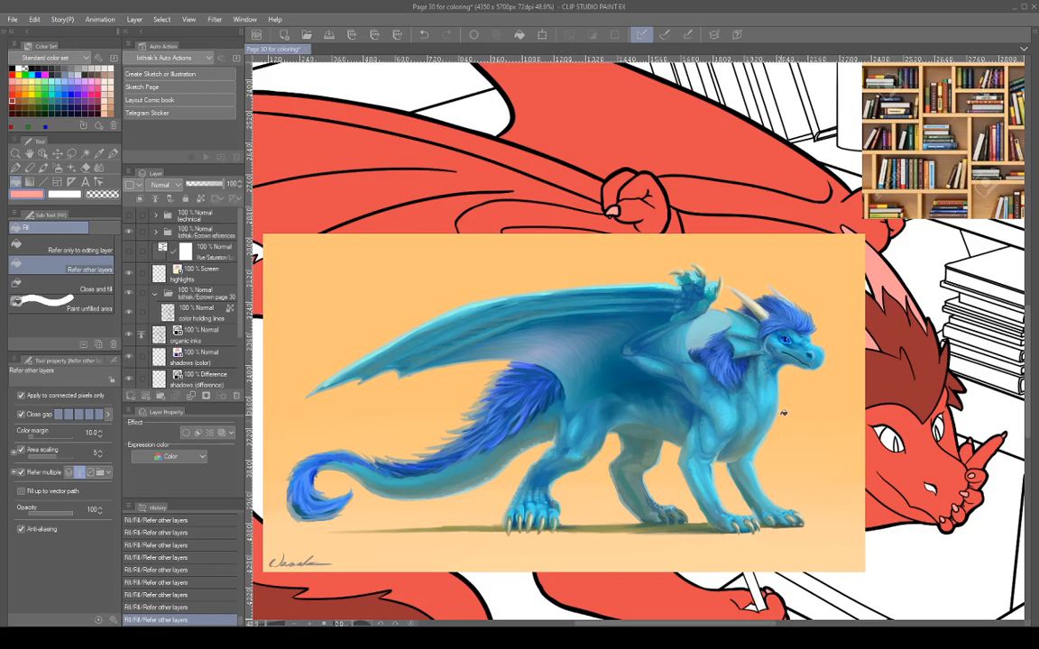
{"action": "left_click_drag", "start_coordinate": [783, 413], "coordinate": [734, 385]}
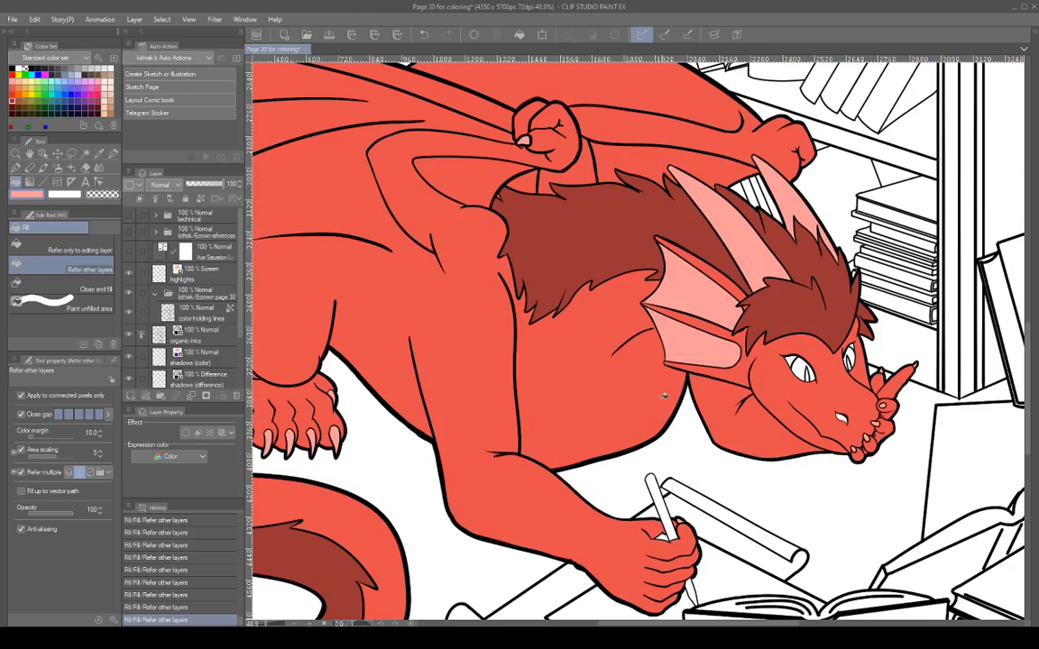
{"action": "left_click", "coordinate": [15, 90]}
{"action": "left_click", "coordinate": [726, 312]}
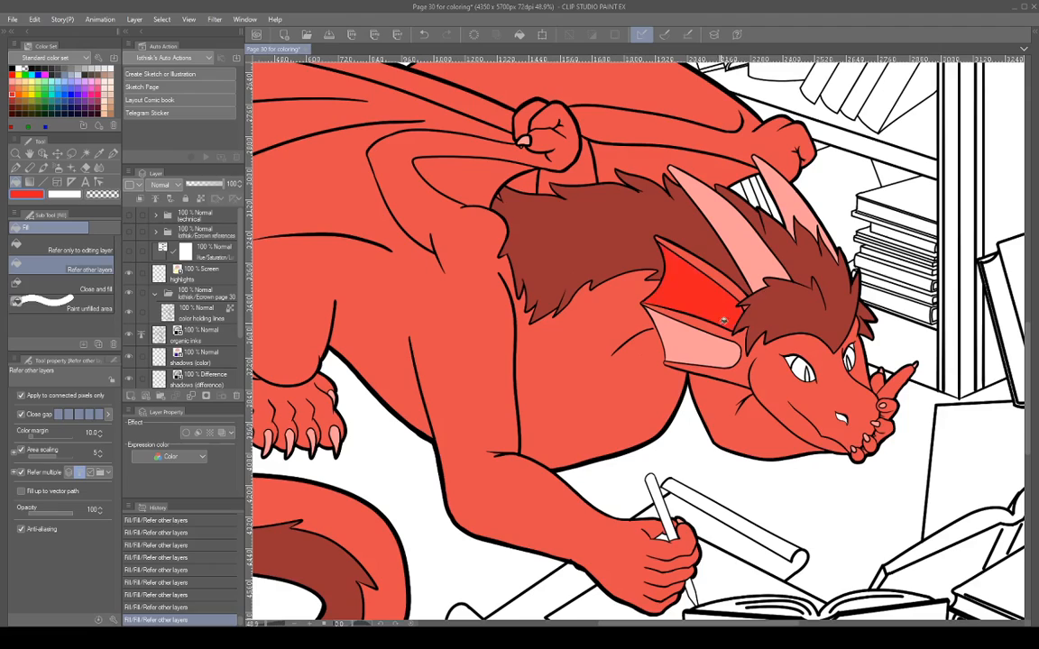
{"action": "left_click", "coordinate": [718, 347]}
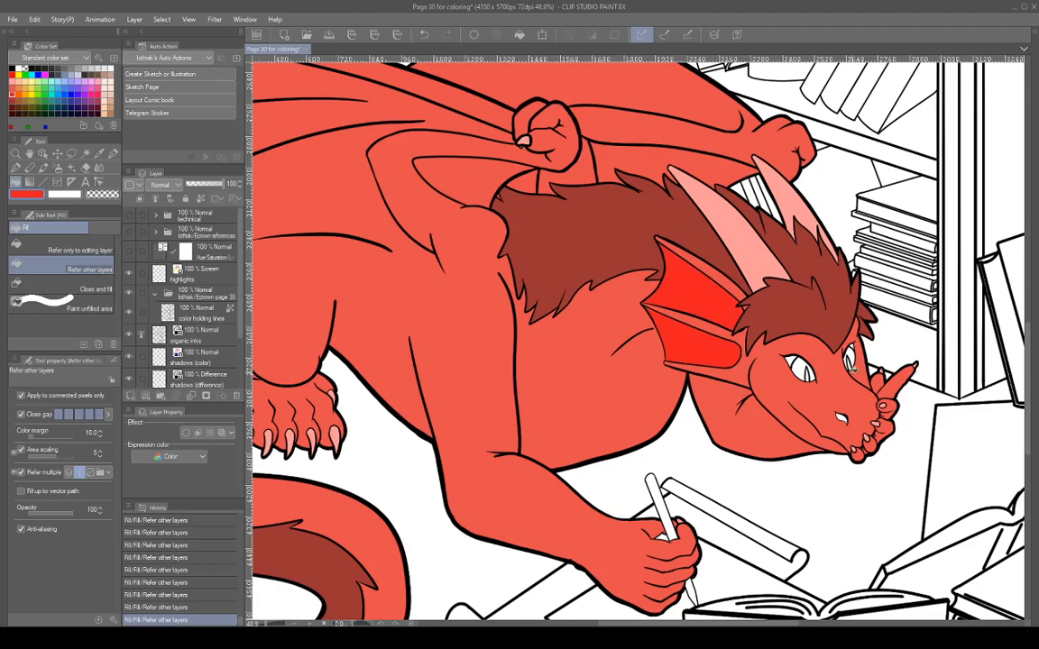
Fill the inner wing membranes beside the raised hand and behind the mane with the bright red.
{"action": "left_click_drag", "start_coordinate": [840, 395], "coordinate": [873, 423]}
{"action": "left_click", "coordinate": [509, 246]}
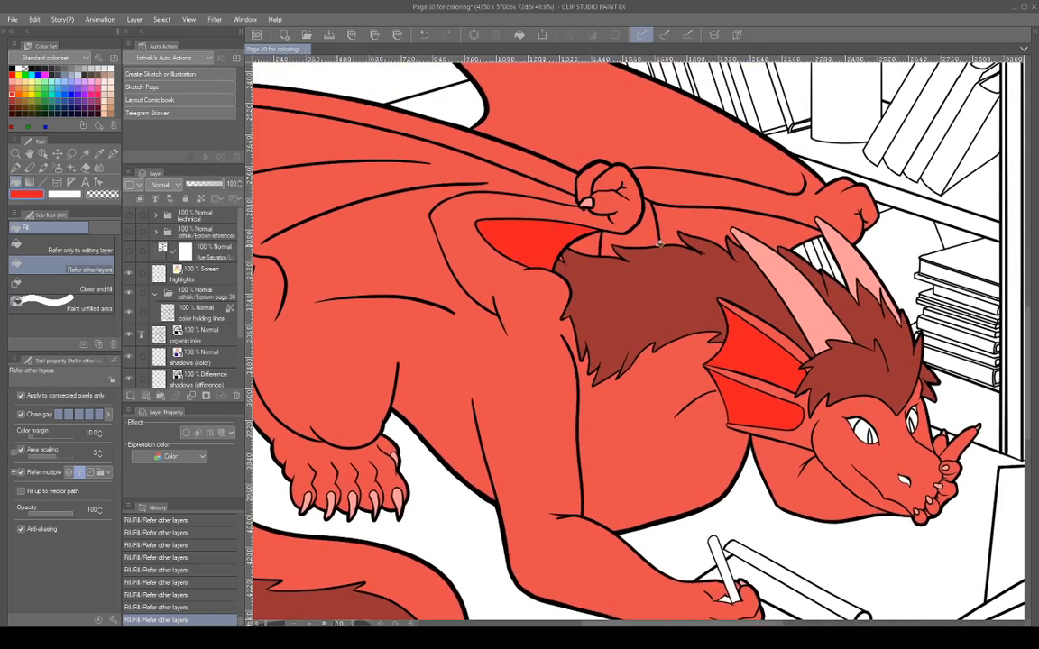
{"action": "left_click", "coordinate": [720, 220]}
{"action": "left_click_drag", "start_coordinate": [794, 229], "coordinate": [897, 305]}
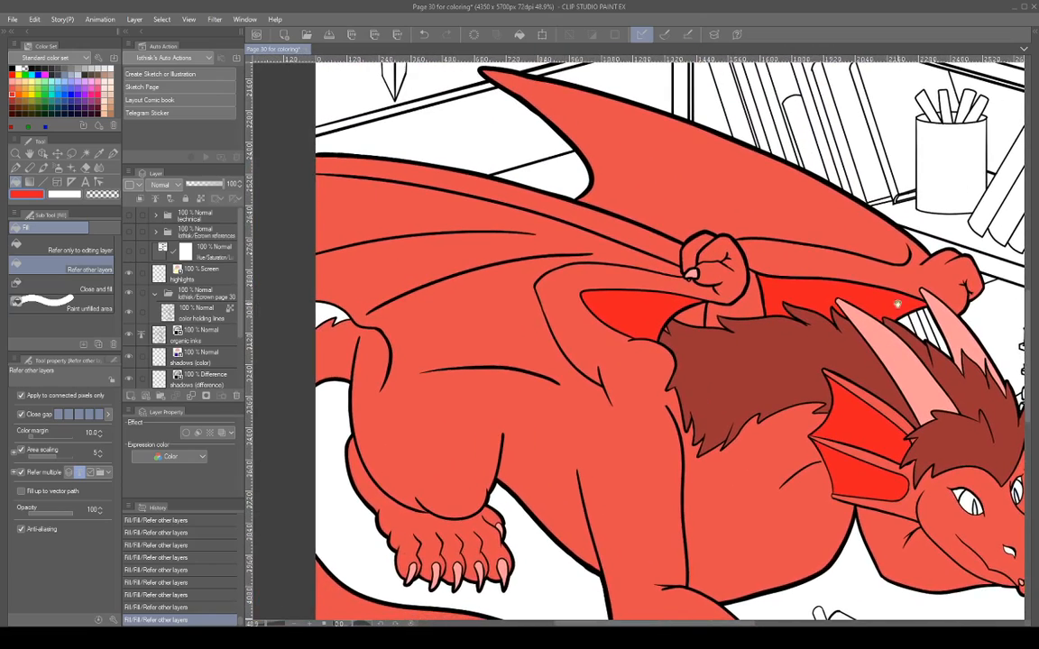
Show the Hue/Saturation correction layer to check the lower dragon's values in grayscale, and hide it again.
{"action": "scroll", "coordinate": [811, 316], "scroll_direction": "down", "scroll_amount": 4}
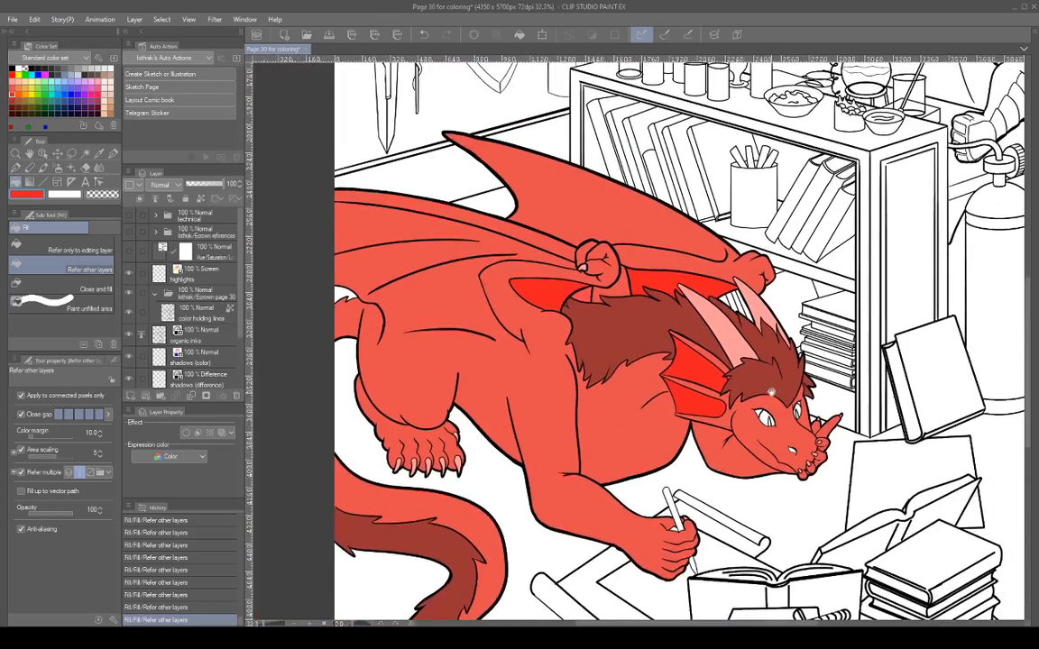
{"action": "left_click_drag", "start_coordinate": [769, 391], "coordinate": [836, 320]}
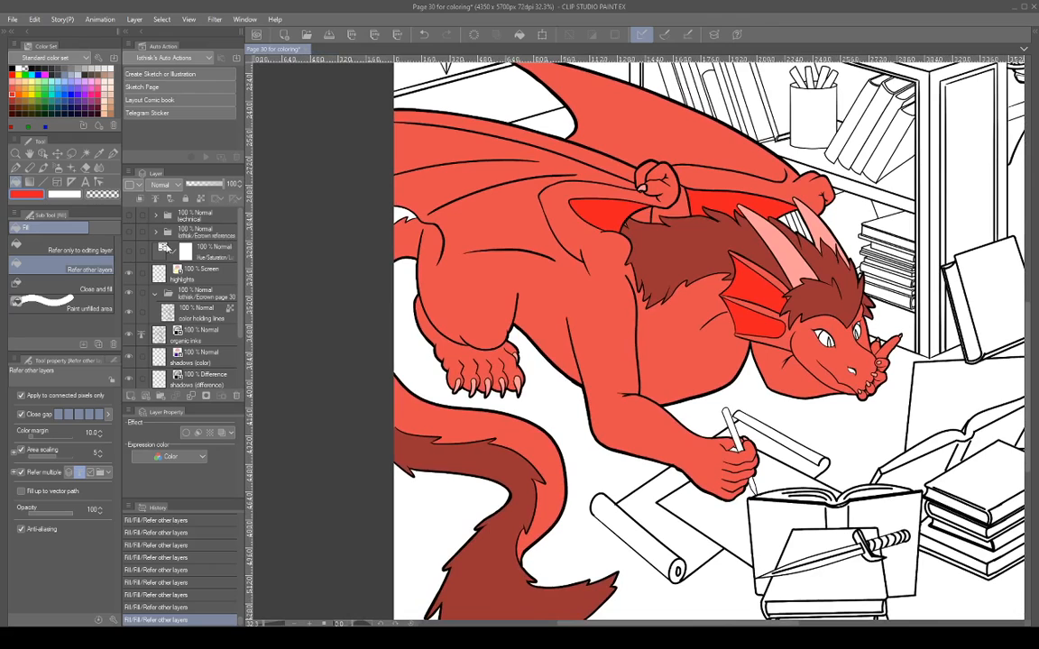
{"action": "left_click", "coordinate": [131, 253]}
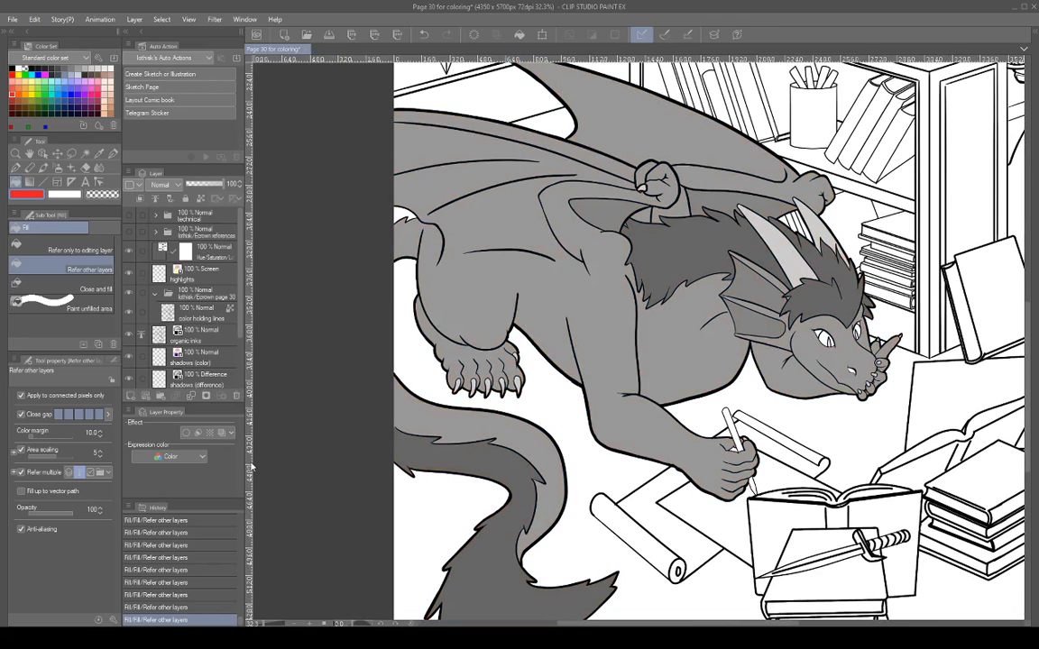
{"action": "scroll", "coordinate": [791, 325], "scroll_direction": "up", "scroll_amount": 5}
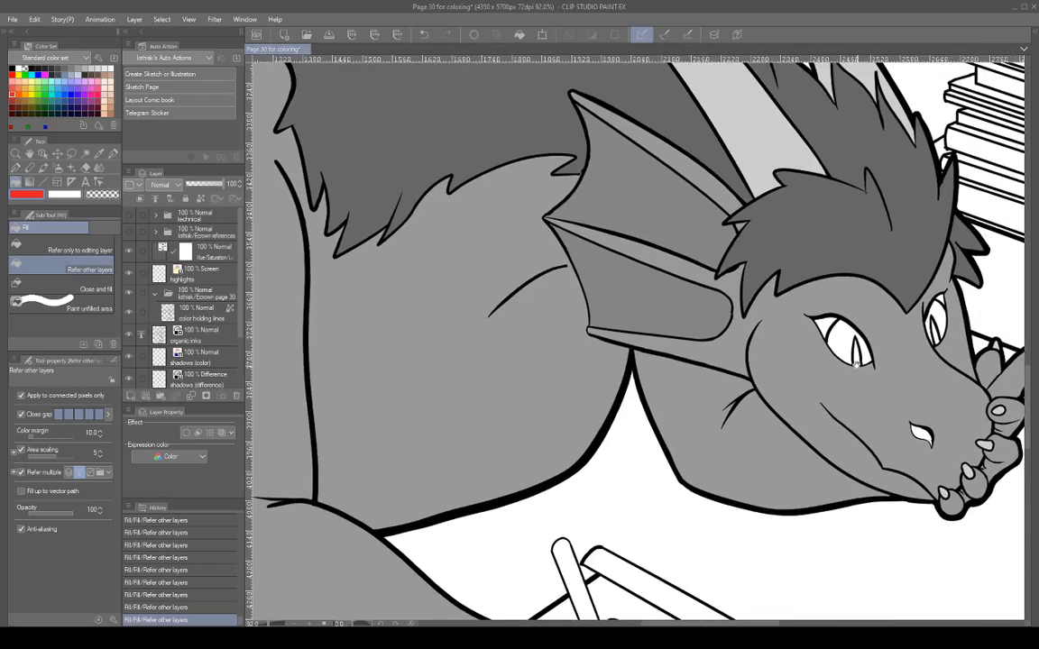
{"action": "scroll", "coordinate": [823, 408], "scroll_direction": "down", "scroll_amount": 5}
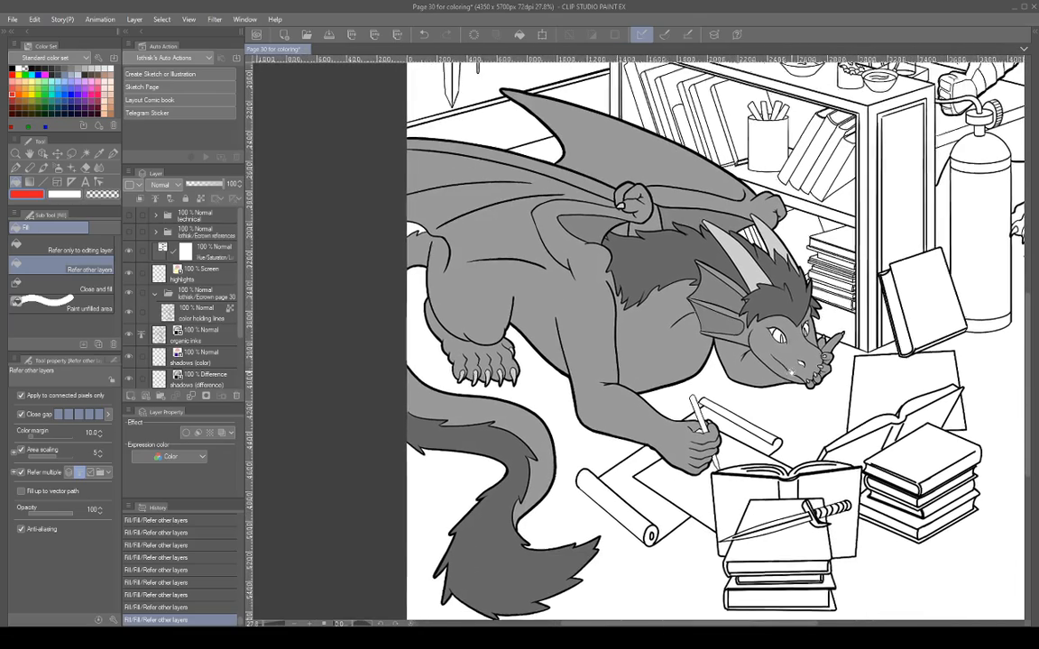
{"action": "left_click_drag", "start_coordinate": [791, 373], "coordinate": [771, 370]}
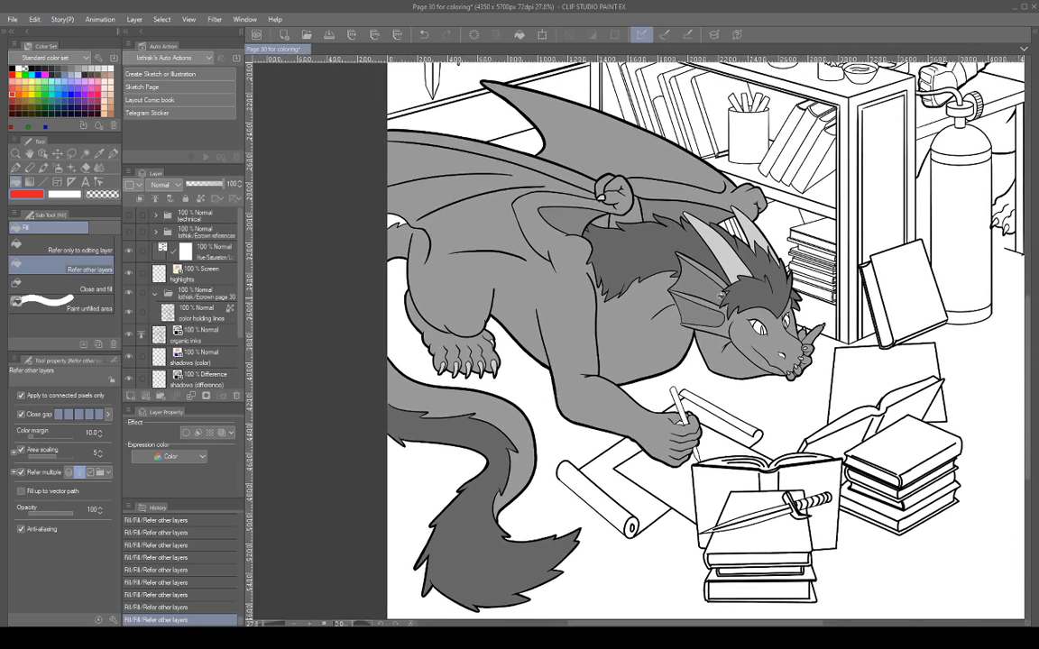
{"action": "scroll", "coordinate": [717, 300], "scroll_direction": "up", "scroll_amount": 4}
{"action": "scroll", "coordinate": [752, 323], "scroll_direction": "down", "scroll_amount": 4}
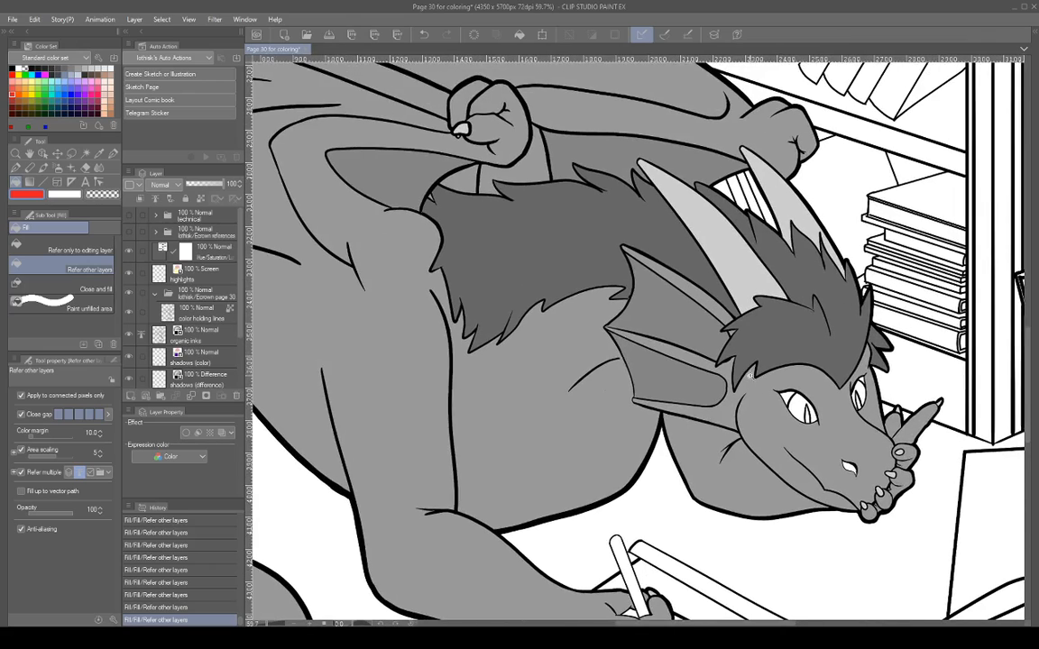
{"action": "left_click", "coordinate": [129, 248]}
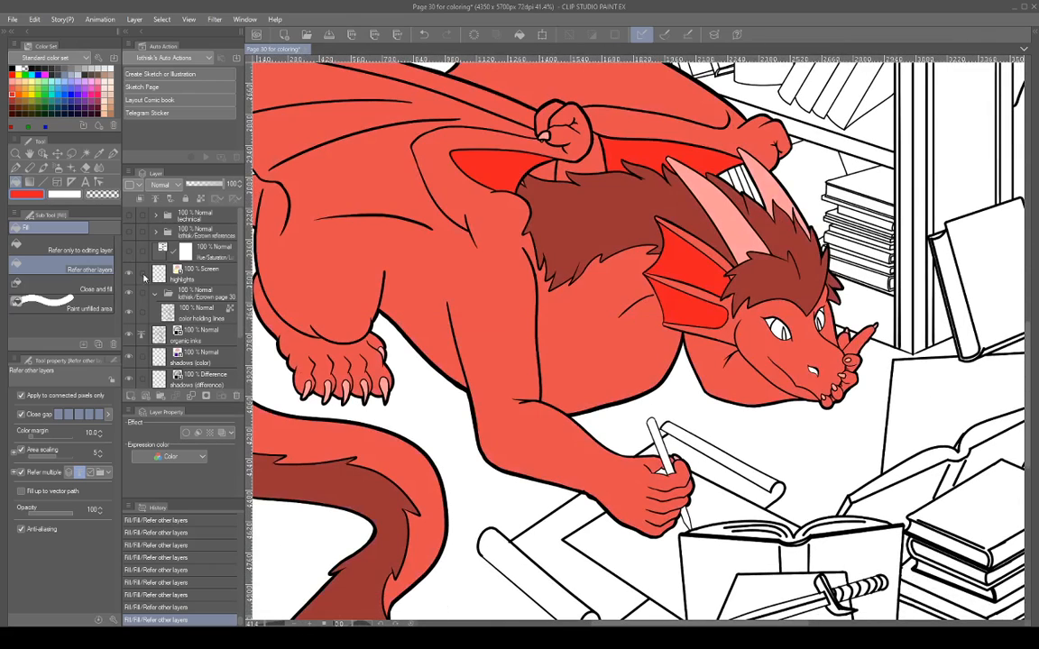
Try a medium red and a light pink swatch as fills on the lower dragon's ear membranes.
{"action": "left_click", "coordinate": [16, 78]}
{"action": "left_click", "coordinate": [727, 276]}
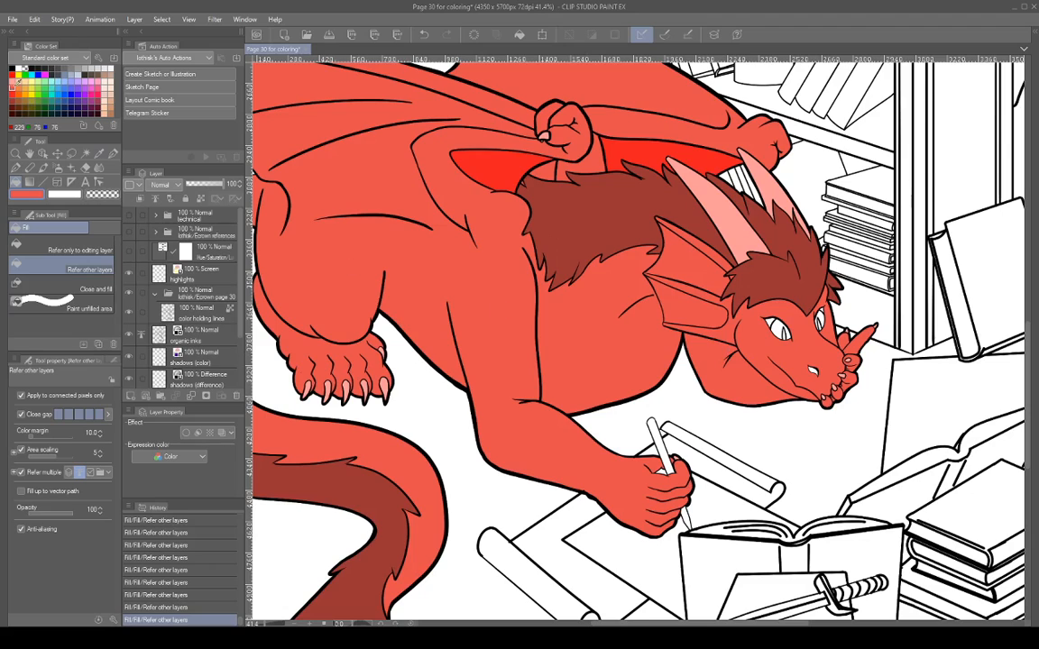
{"action": "left_click", "coordinate": [15, 75]}
{"action": "left_click", "coordinate": [690, 288]}
{"action": "left_click", "coordinate": [694, 251]}
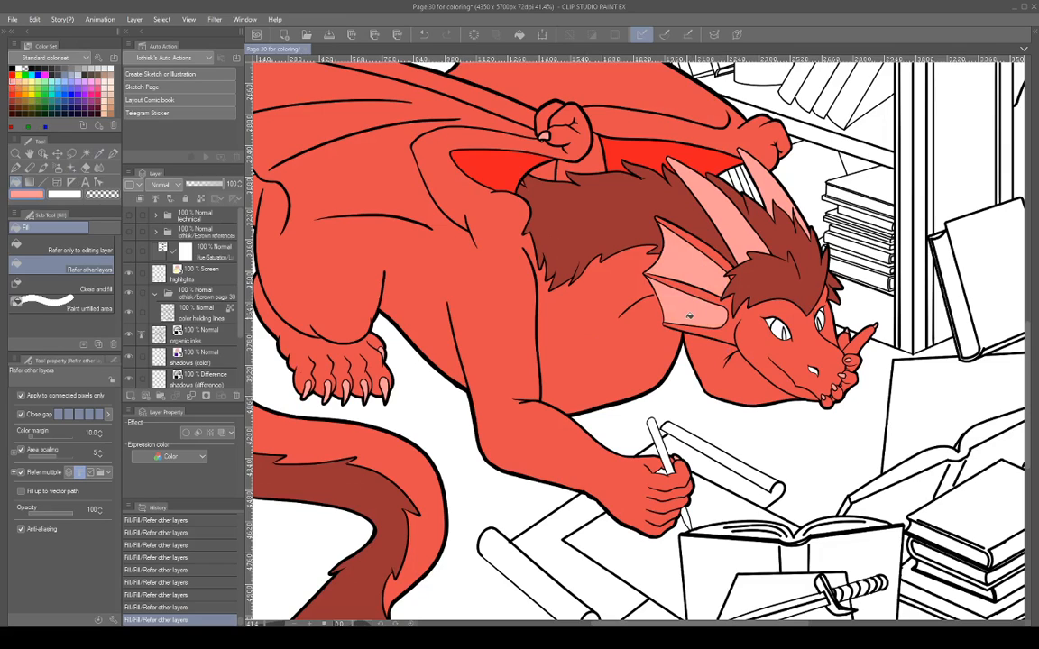
Adjust the drawing color to a slightly deeper pink and fill both ear membranes with it.
{"action": "double_click", "coordinate": [32, 195]}
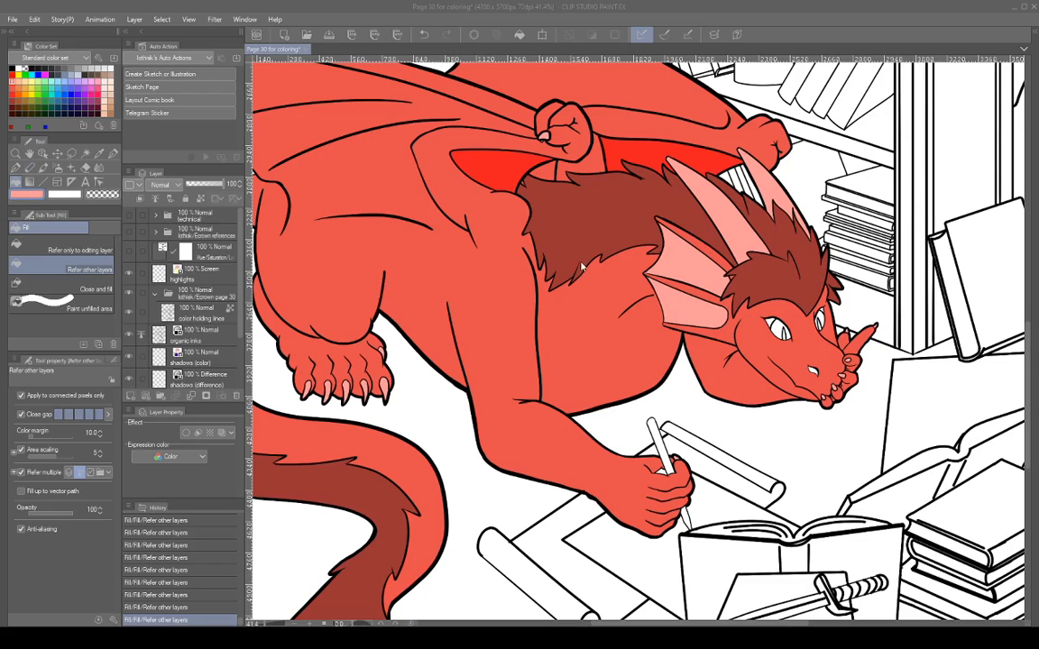
{"action": "left_click", "coordinate": [522, 232]}
{"action": "left_click", "coordinate": [709, 272]}
{"action": "left_click", "coordinate": [700, 315]}
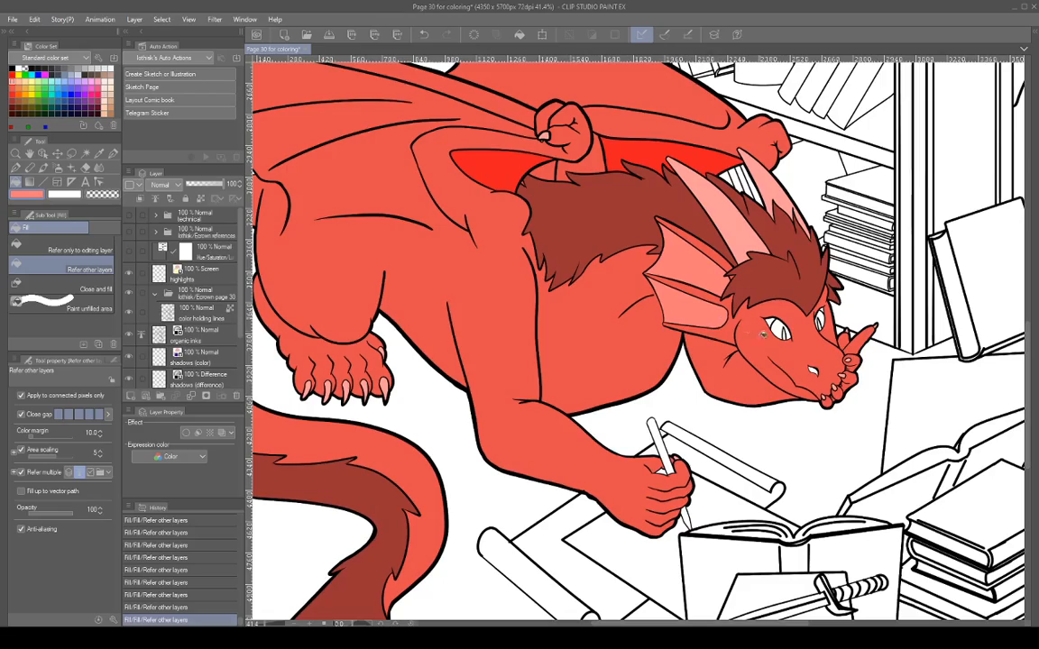
{"action": "left_click_drag", "start_coordinate": [788, 360], "coordinate": [687, 350]}
{"action": "scroll", "coordinate": [697, 261], "scroll_direction": "up", "scroll_amount": 4}
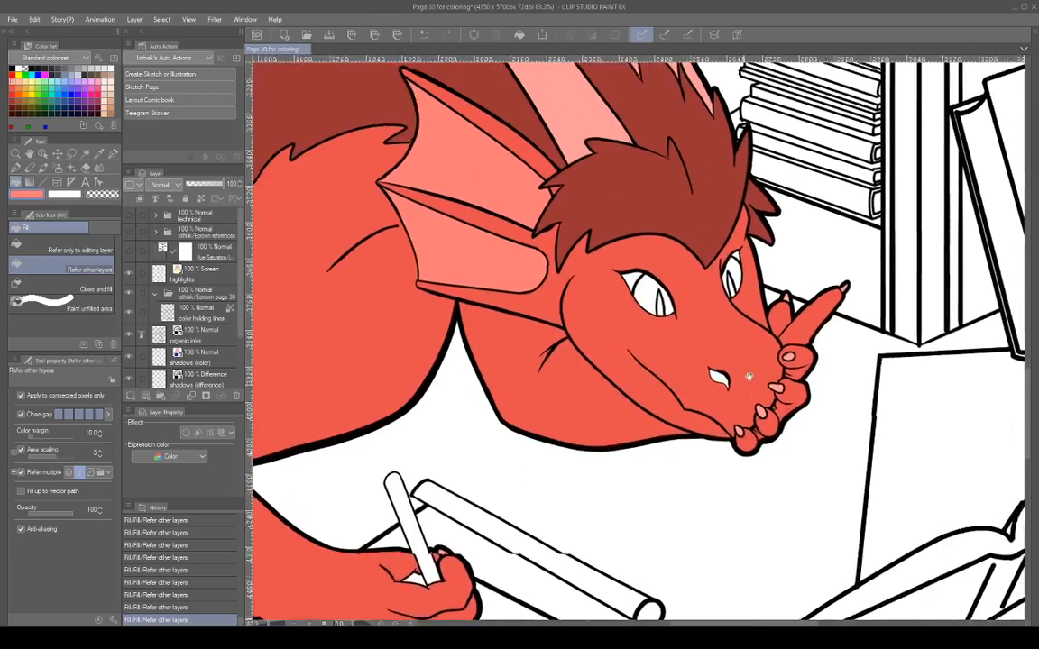
Adjust the drawing color to a slightly more saturated coral pink and fill the lower dragon's upper ear membrane with it.
{"action": "scroll", "coordinate": [800, 458], "scroll_direction": "up", "scroll_amount": 4}
{"action": "left_click_drag", "start_coordinate": [784, 454], "coordinate": [811, 394]}
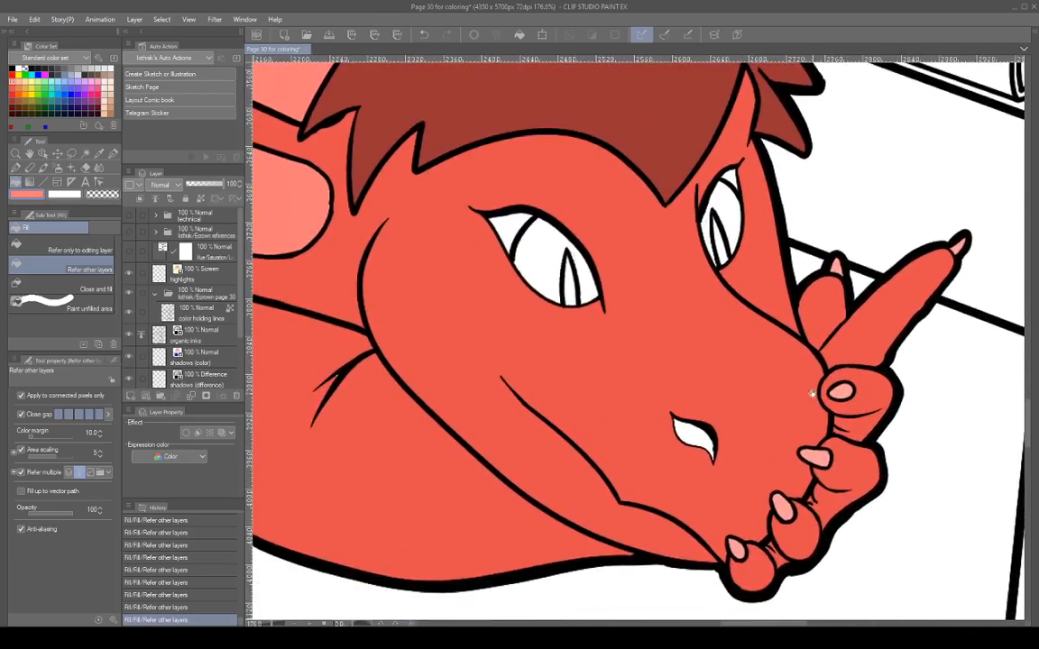
{"action": "left_click_drag", "start_coordinate": [564, 175], "coordinate": [717, 491]}
{"action": "left_click_drag", "start_coordinate": [464, 251], "coordinate": [672, 313]}
{"action": "left_click_drag", "start_coordinate": [664, 318], "coordinate": [751, 118]}
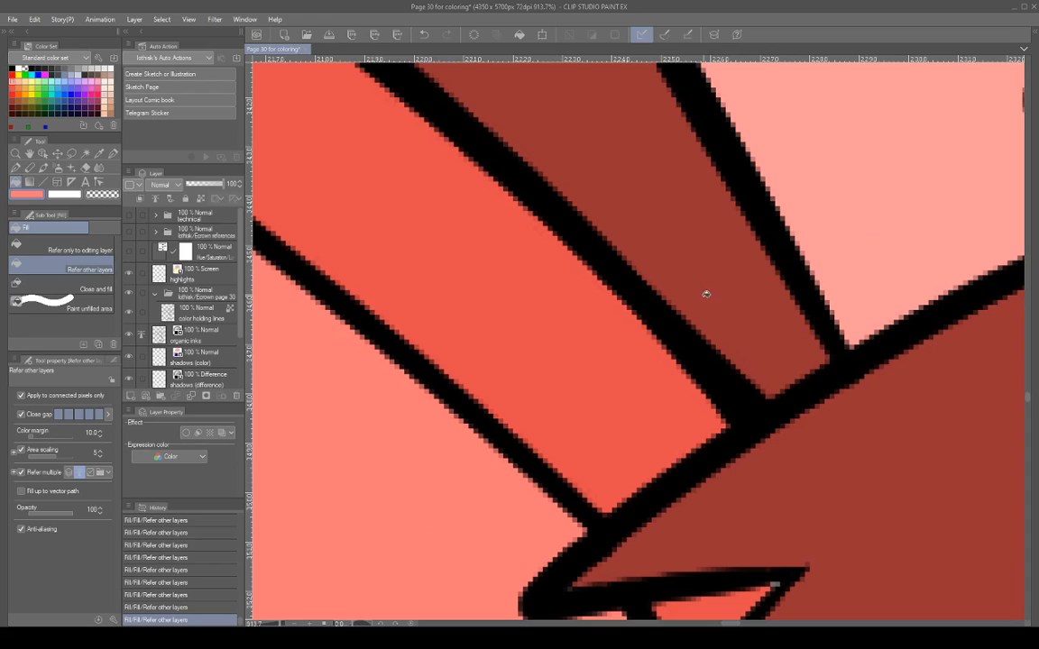
{"action": "left_click_drag", "start_coordinate": [841, 325], "coordinate": [880, 280]}
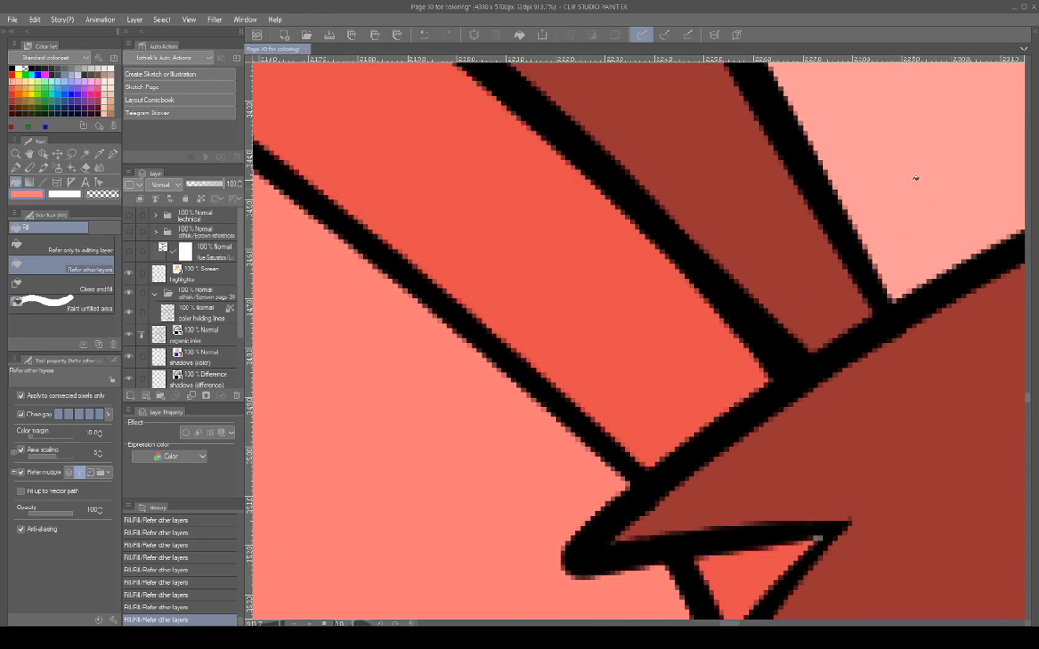
{"action": "left_click", "coordinate": [34, 198]}
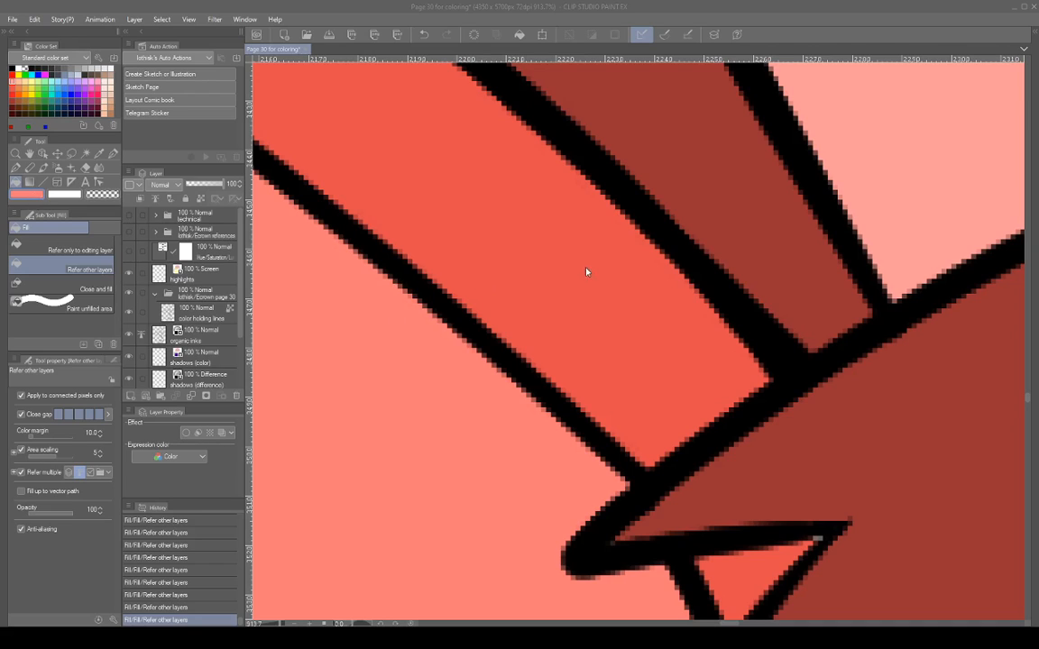
{"action": "left_click", "coordinate": [484, 413]}
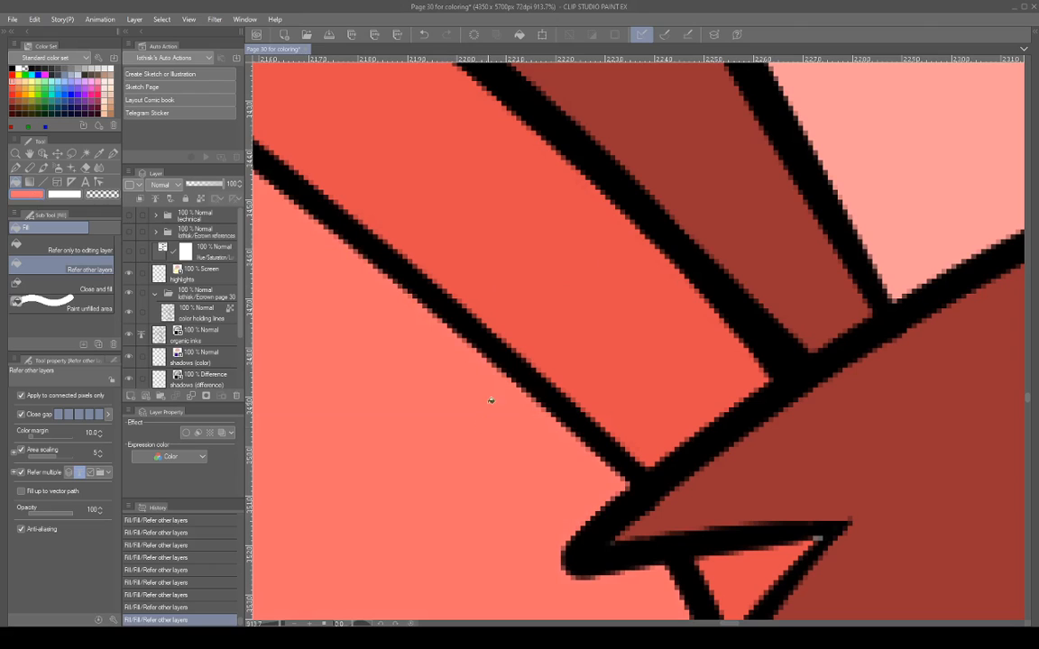
Fill the lower ear membrane and the inner wing membranes beside the raised hand and behind the mane with the coral pink.
{"action": "left_click_drag", "start_coordinate": [683, 348], "coordinate": [746, 401]}
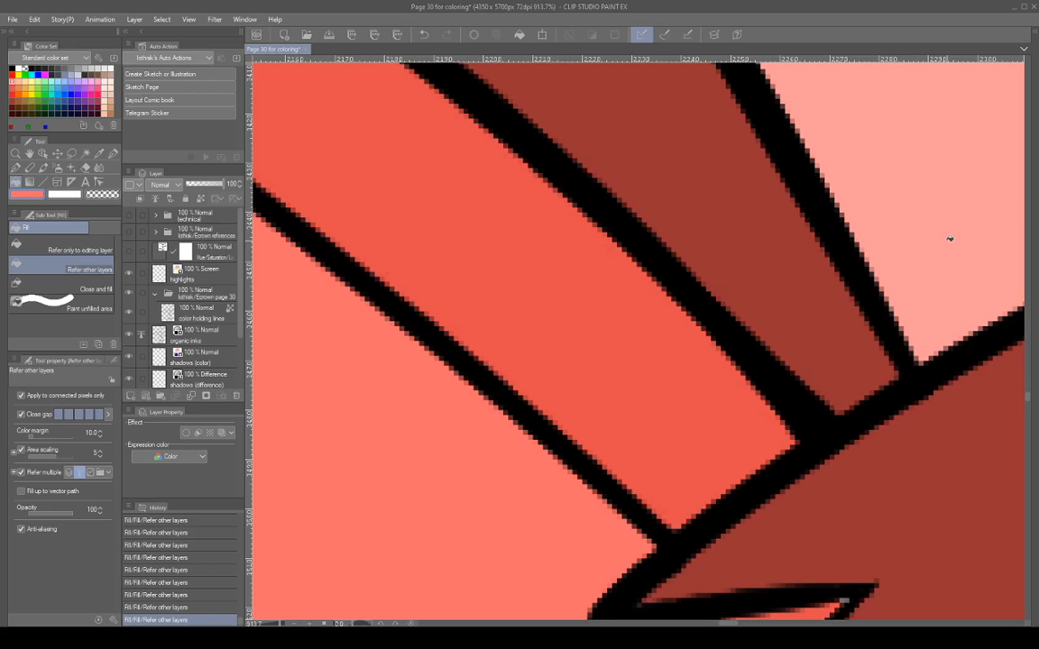
{"action": "scroll", "coordinate": [934, 255], "scroll_direction": "down", "scroll_amount": 5}
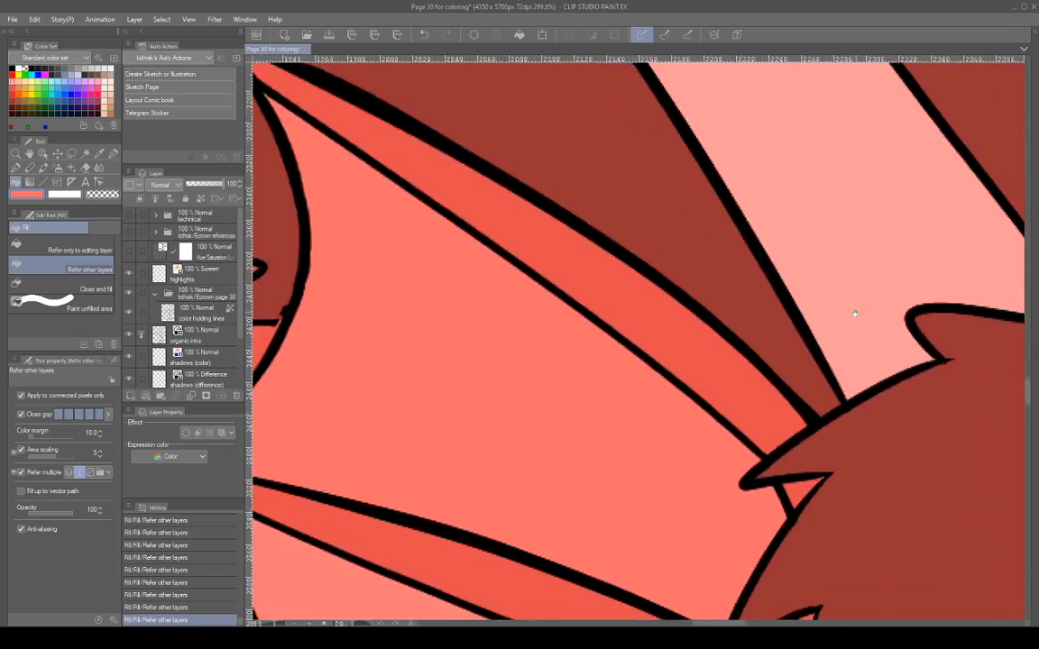
{"action": "left_click_drag", "start_coordinate": [855, 312], "coordinate": [795, 270]}
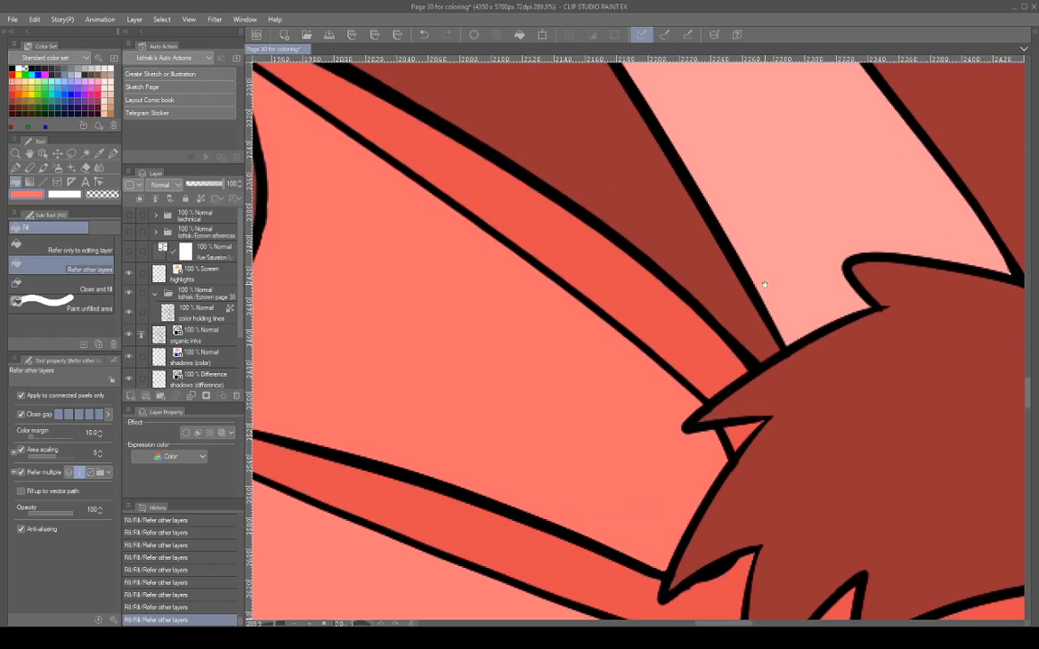
{"action": "scroll", "coordinate": [683, 436], "scroll_direction": "up", "scroll_amount": 4}
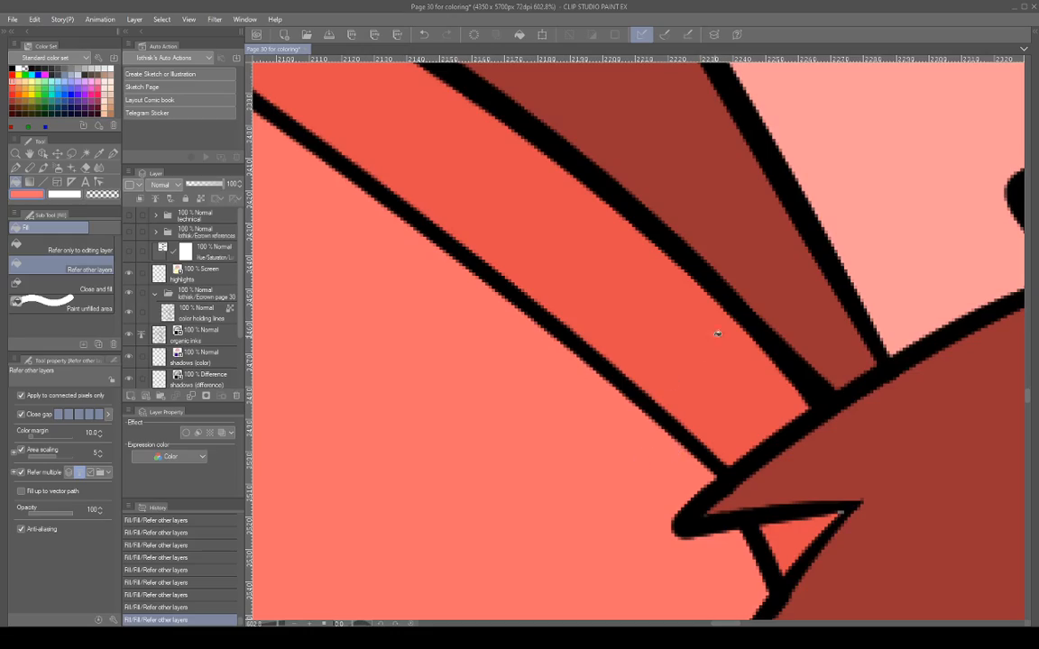
{"action": "scroll", "coordinate": [798, 354], "scroll_direction": "down", "scroll_amount": 5}
{"action": "scroll", "coordinate": [762, 386], "scroll_direction": "down", "scroll_amount": 6}
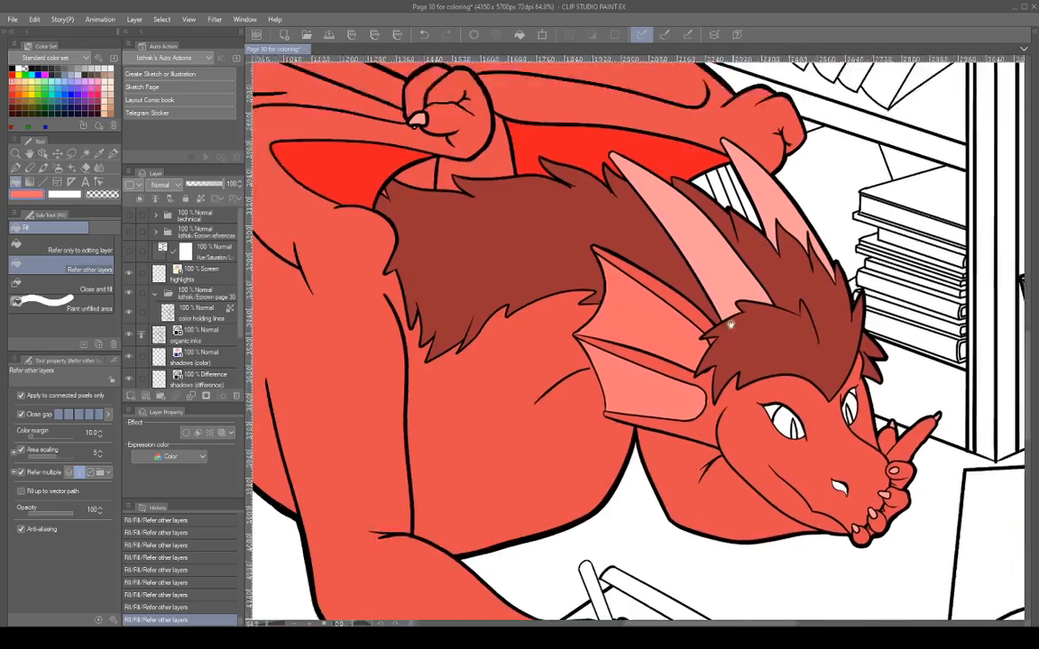
{"action": "scroll", "coordinate": [790, 371], "scroll_direction": "up", "scroll_amount": 4}
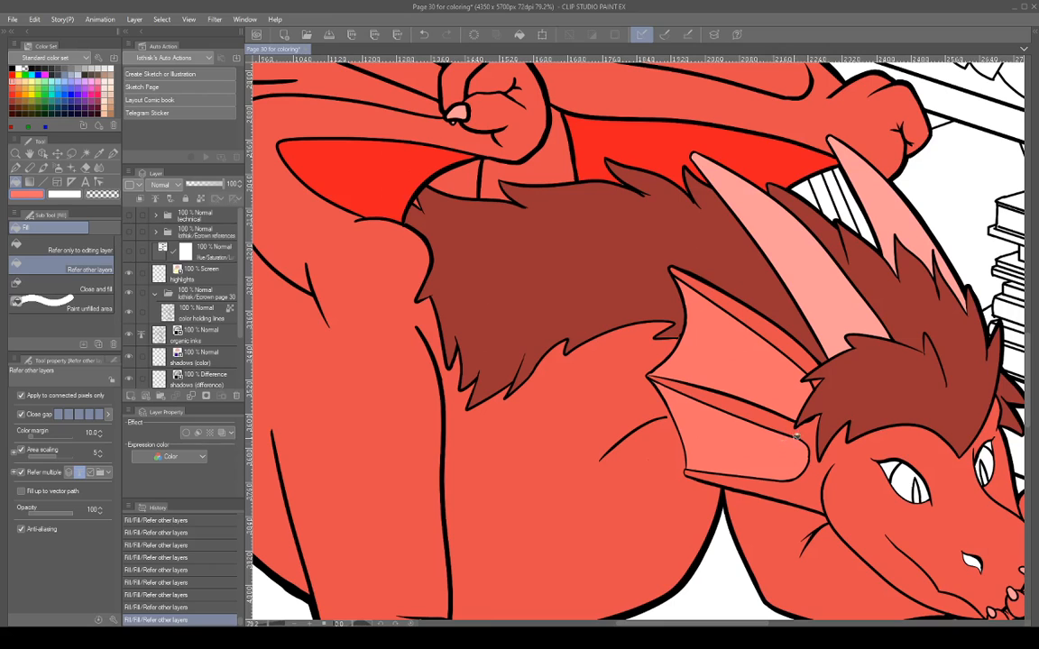
{"action": "left_click", "coordinate": [371, 155]}
{"action": "left_click", "coordinate": [566, 126]}
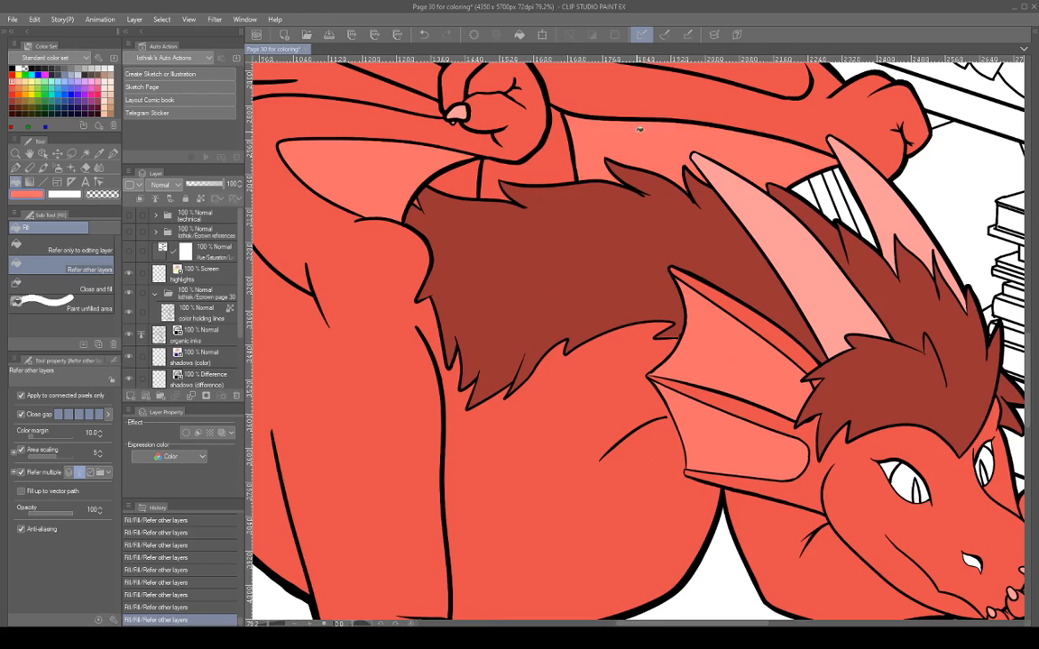
Draw a coral boundary line from the near wing's base to the back contour with the hard pixel brush at size 6 and maximum stabilization.
{"action": "left_click_drag", "start_coordinate": [705, 184], "coordinate": [934, 267]}
{"action": "left_click_drag", "start_coordinate": [806, 309], "coordinate": [716, 378]}
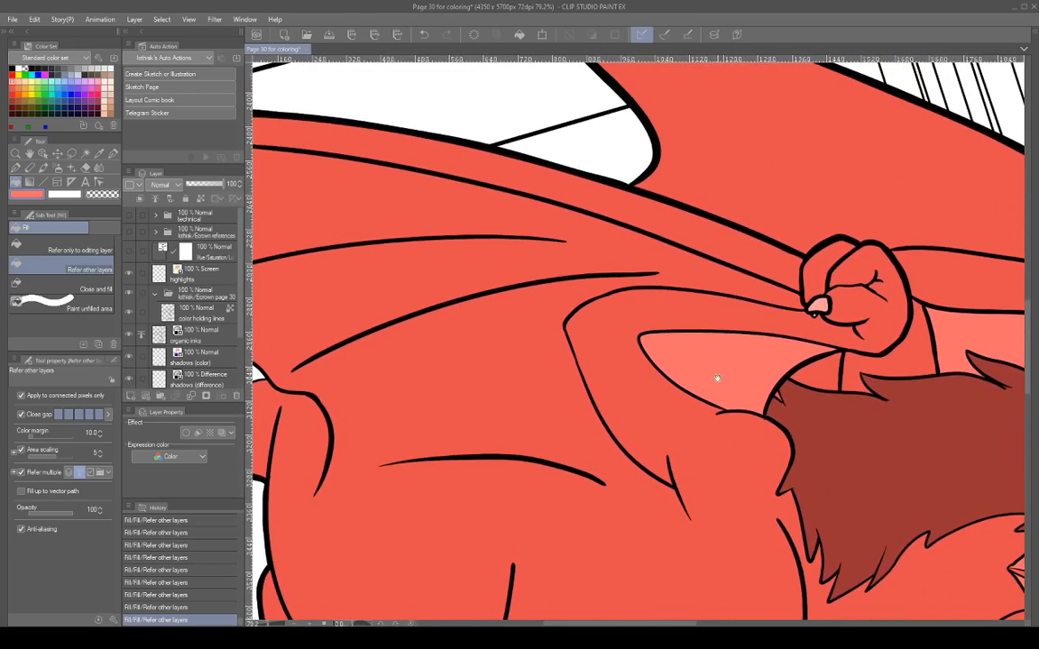
{"action": "left_click_drag", "start_coordinate": [545, 402], "coordinate": [625, 371]}
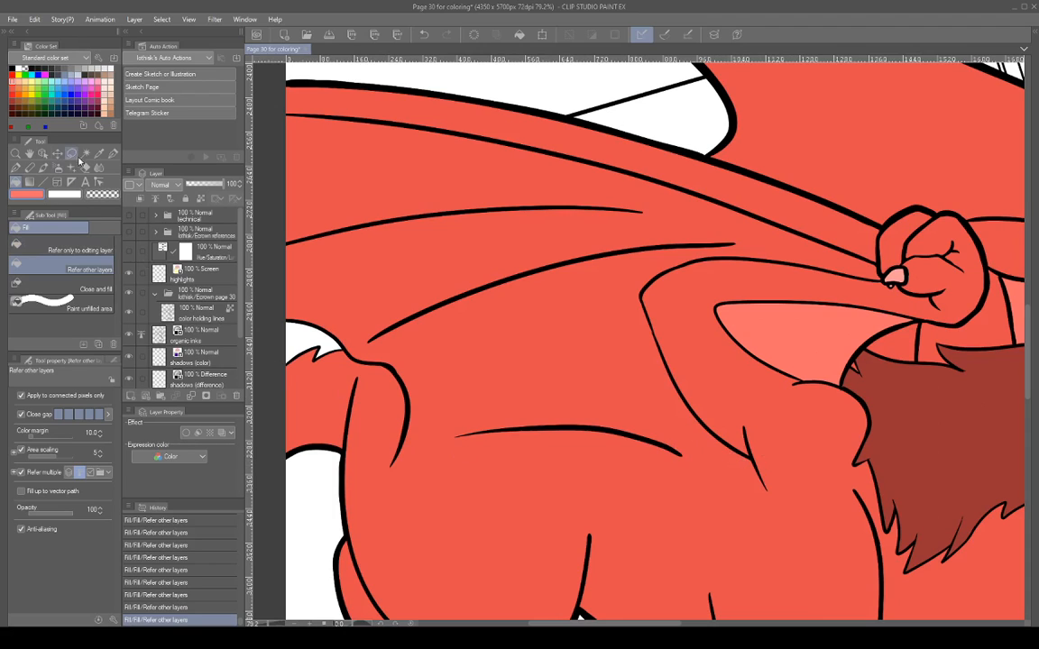
{"action": "left_click", "coordinate": [112, 155]}
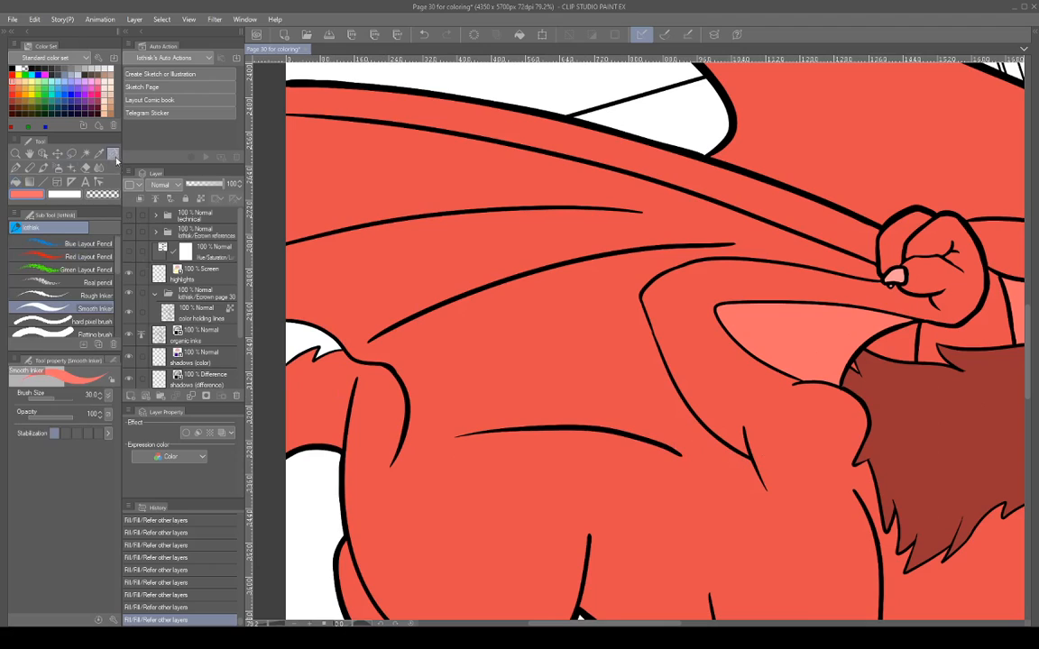
{"action": "left_click", "coordinate": [106, 323]}
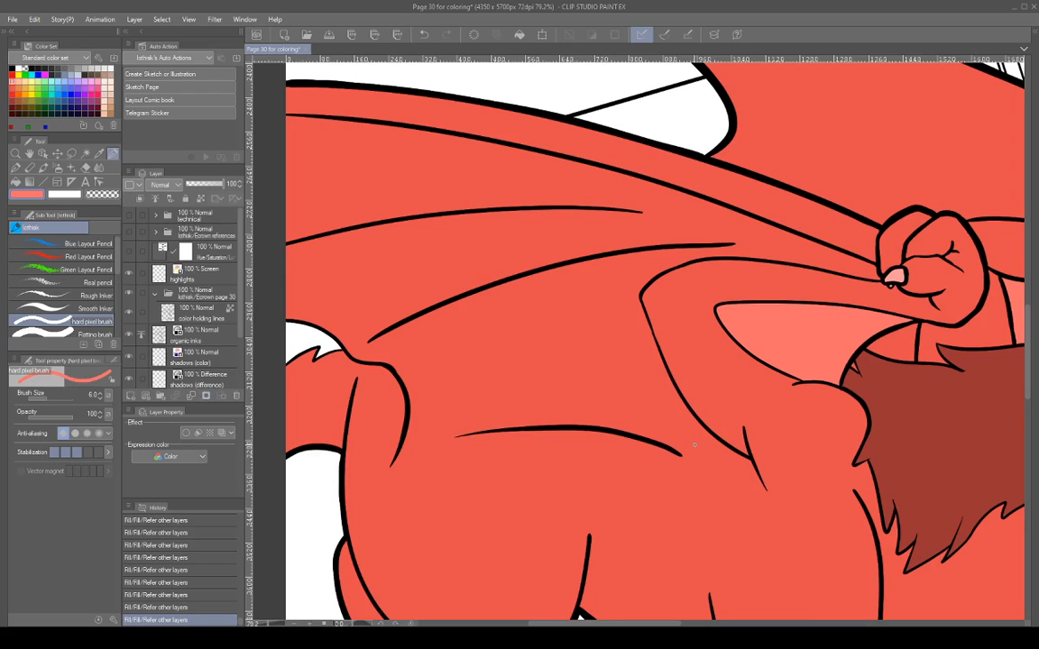
{"action": "scroll", "coordinate": [738, 457], "scroll_direction": "up", "scroll_amount": 3}
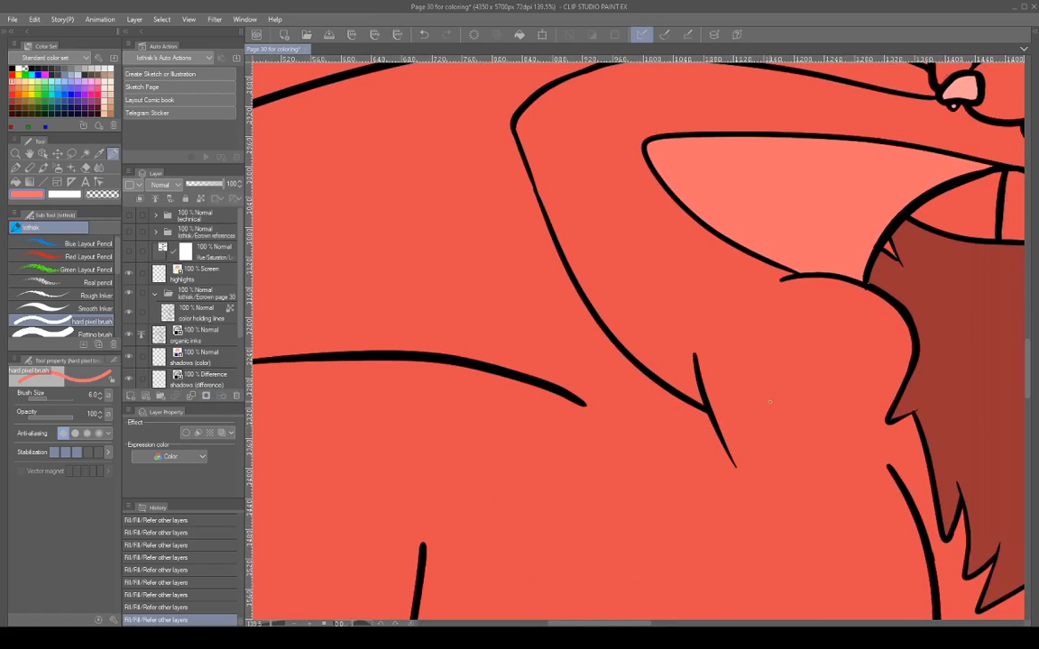
{"action": "mouse_move", "coordinate": [783, 399]}
{"action": "left_mouse_down"}
{"action": "mouse_move", "coordinate": [675, 494]}
{"action": "mouse_move", "coordinate": [837, 406]}
{"action": "mouse_move", "coordinate": [885, 408]}
{"action": "left_mouse_up"}
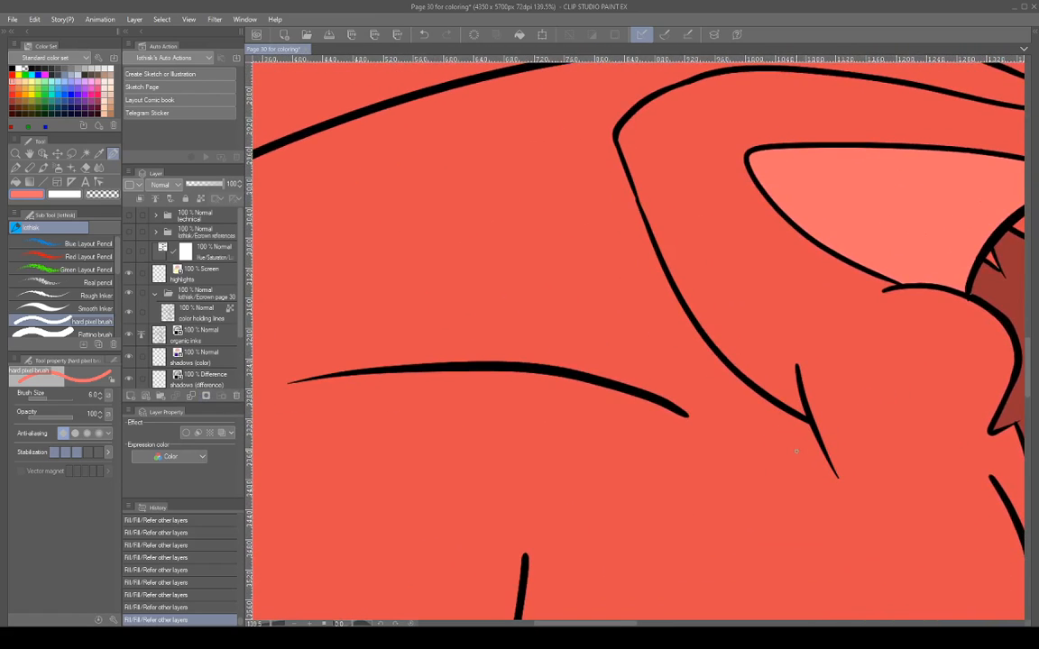
{"action": "mouse_move", "coordinate": [828, 460]}
{"action": "left_mouse_down"}
{"action": "mouse_move", "coordinate": [726, 406]}
{"action": "mouse_move", "coordinate": [671, 403]}
{"action": "left_mouse_up"}
{"action": "key", "text": "ctrl+z"}
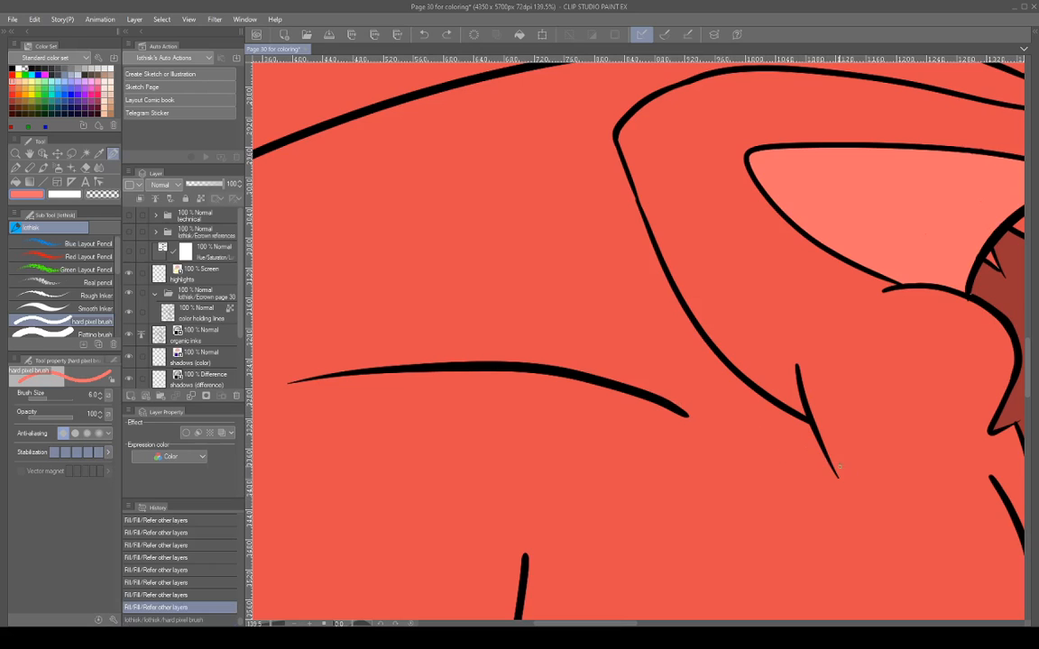
{"action": "mouse_move", "coordinate": [807, 458]}
{"action": "left_mouse_down"}
{"action": "mouse_move", "coordinate": [651, 399]}
{"action": "mouse_move", "coordinate": [685, 412]}
{"action": "left_mouse_up"}
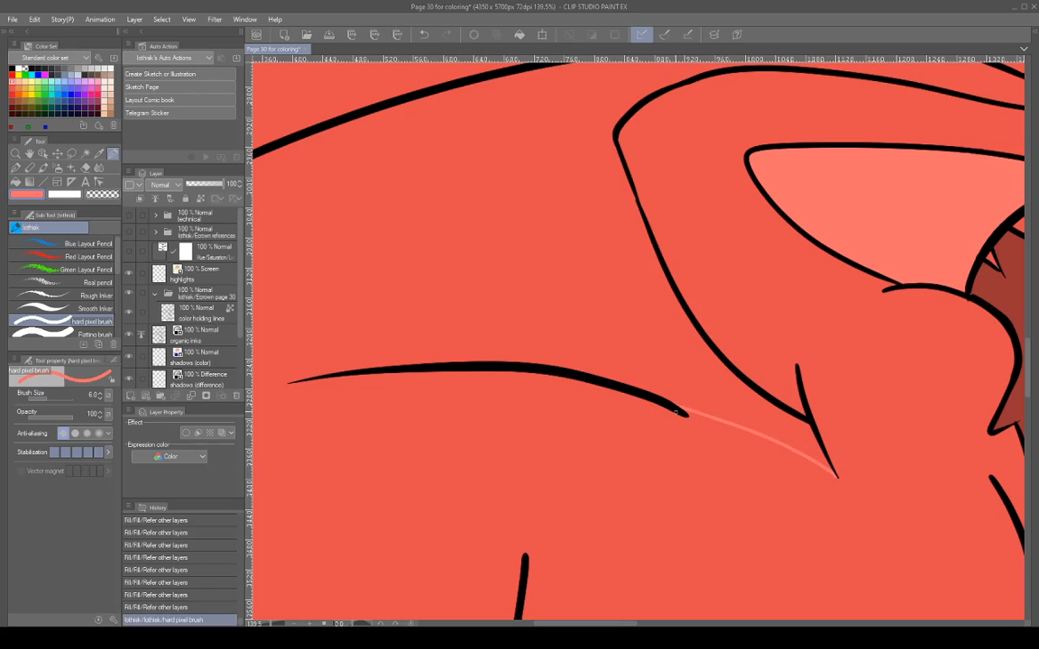
Draw a coral boundary line from the other end of the back contour to the haunch line, redrawing it once.
{"action": "mouse_move", "coordinate": [629, 448]}
{"action": "left_mouse_down"}
{"action": "mouse_move", "coordinate": [733, 450]}
{"action": "mouse_move", "coordinate": [925, 411]}
{"action": "left_mouse_up"}
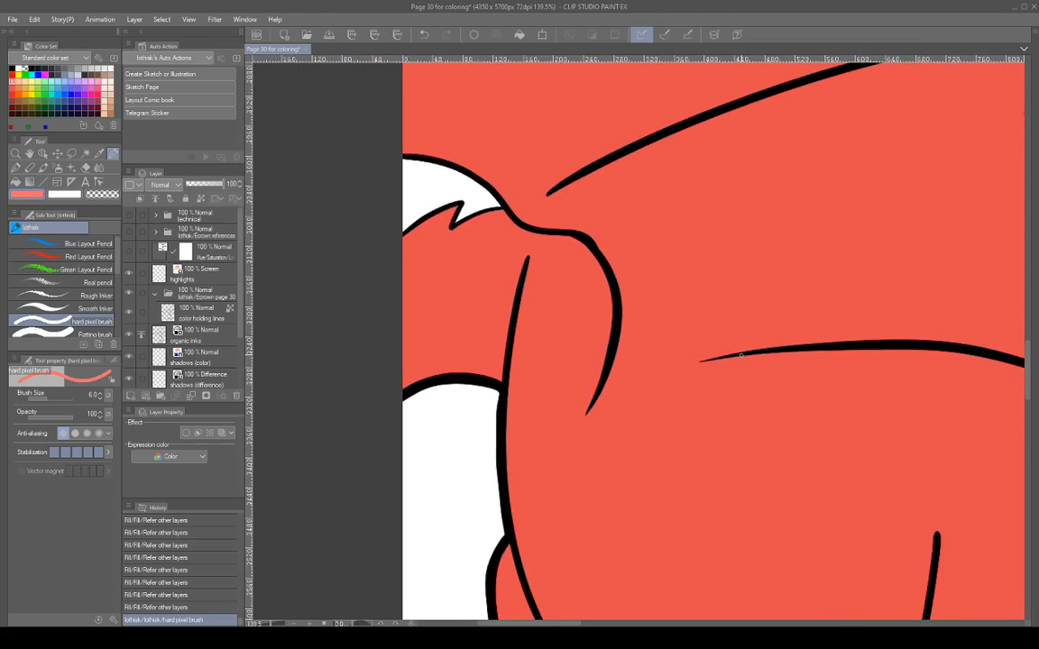
{"action": "left_click_drag", "start_coordinate": [700, 360], "coordinate": [613, 375]}
{"action": "scroll", "coordinate": [739, 455], "scroll_direction": "down", "scroll_amount": 3}
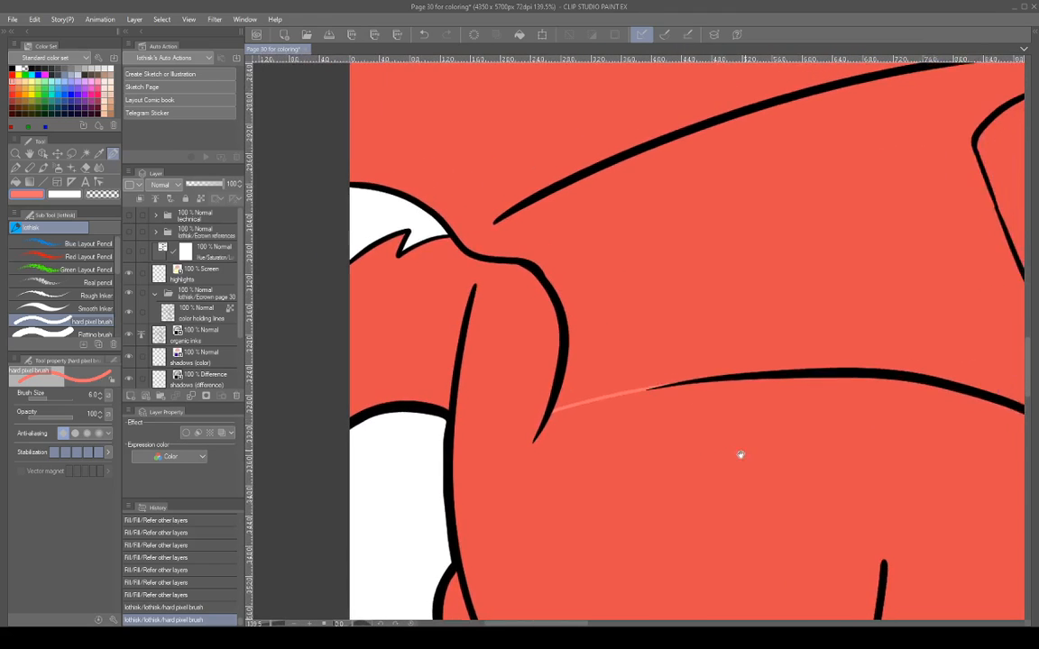
{"action": "scroll", "coordinate": [823, 452], "scroll_direction": "up", "scroll_amount": 2}
{"action": "key", "text": "ctrl+z"}
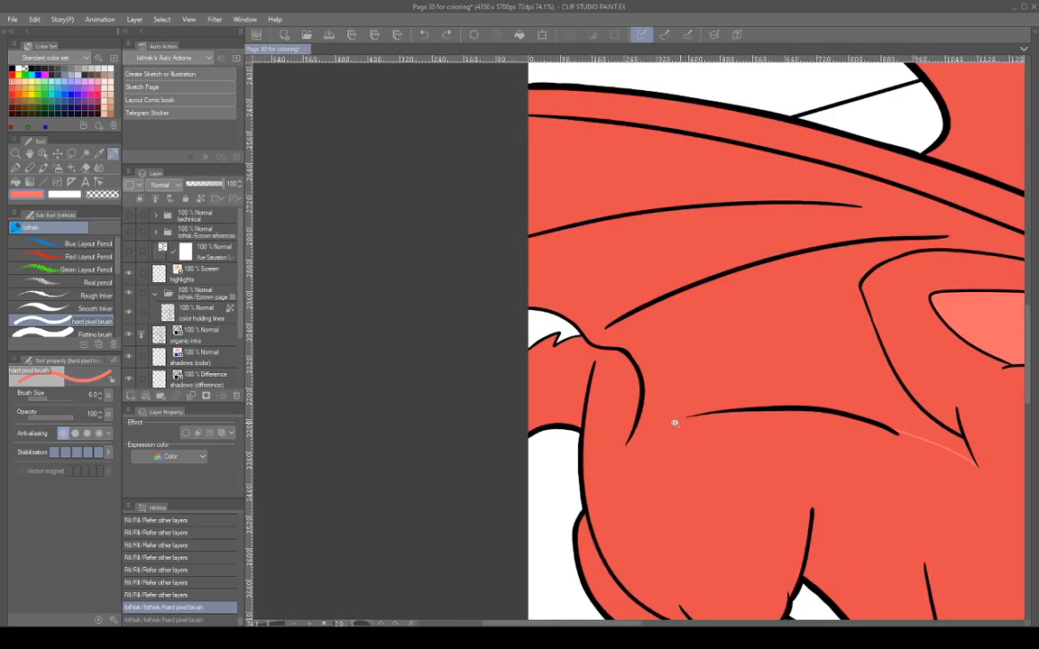
{"action": "scroll", "coordinate": [672, 422], "scroll_direction": "up", "scroll_amount": 3}
{"action": "left_click_drag", "start_coordinate": [769, 345], "coordinate": [659, 380]}
{"action": "mouse_move", "coordinate": [904, 374]}
{"action": "left_mouse_down"}
{"action": "mouse_move", "coordinate": [757, 455]}
{"action": "mouse_move", "coordinate": [796, 448]}
{"action": "mouse_move", "coordinate": [707, 470]}
{"action": "mouse_move", "coordinate": [814, 460]}
{"action": "mouse_move", "coordinate": [716, 464]}
{"action": "mouse_move", "coordinate": [758, 461]}
{"action": "mouse_move", "coordinate": [738, 442]}
{"action": "mouse_move", "coordinate": [770, 442]}
{"action": "left_mouse_up"}
{"action": "scroll", "coordinate": [757, 455], "scroll_direction": "down", "scroll_amount": 4}
{"action": "scroll", "coordinate": [738, 442], "scroll_direction": "up", "scroll_amount": 2}
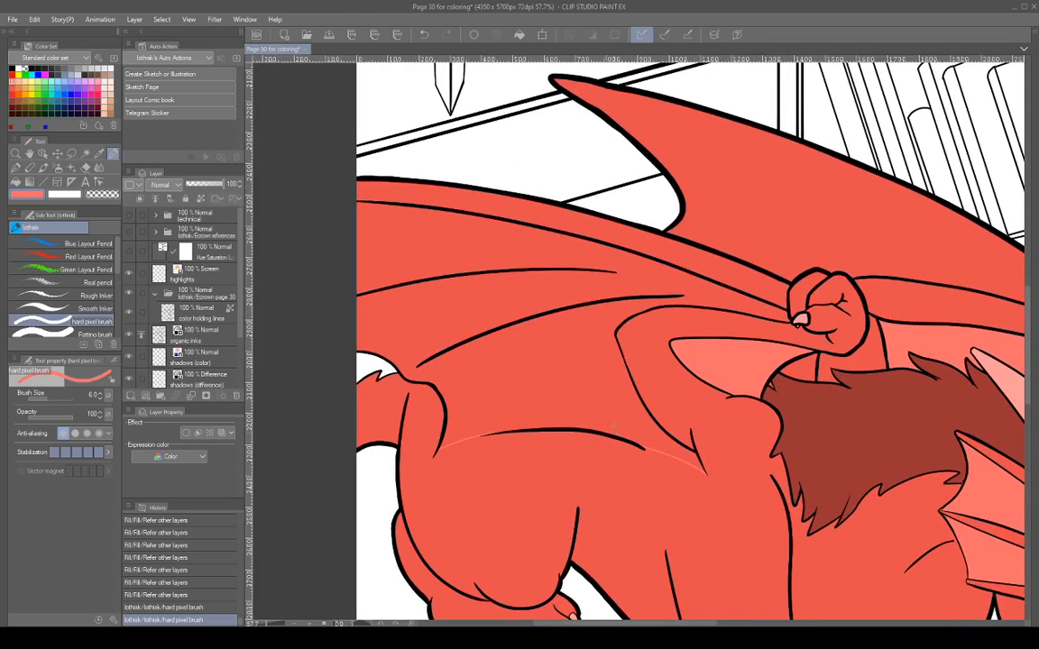
Fill the closed-off near wing membrane with the coral pink, referring to other layers.
{"action": "left_click", "coordinate": [16, 168]}
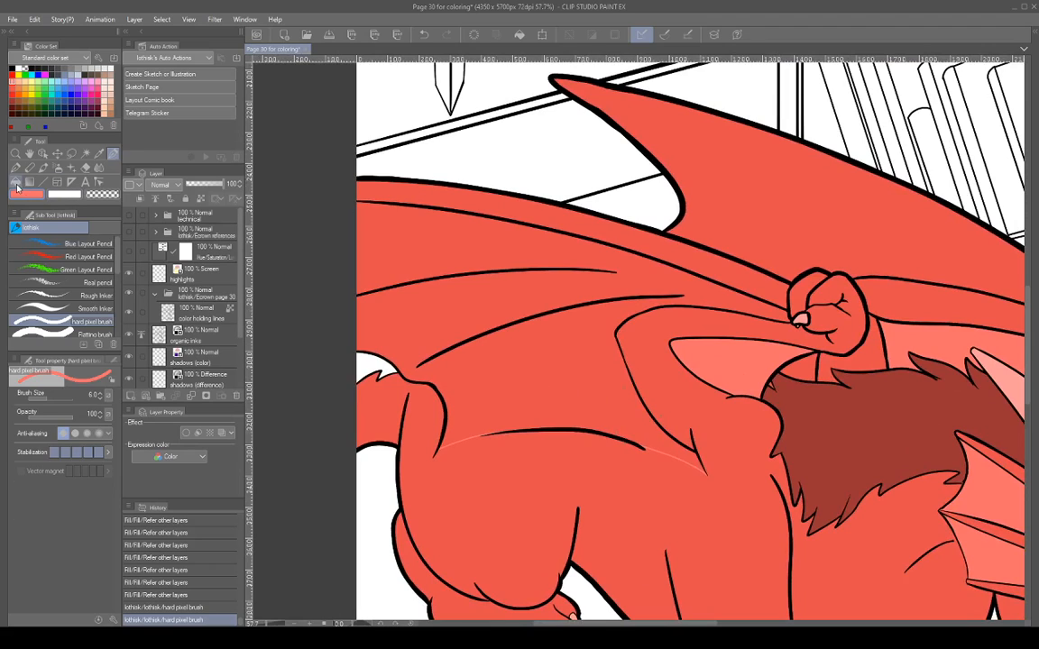
{"action": "left_click", "coordinate": [600, 369]}
{"action": "left_click_drag", "start_coordinate": [784, 403], "coordinate": [599, 397]}
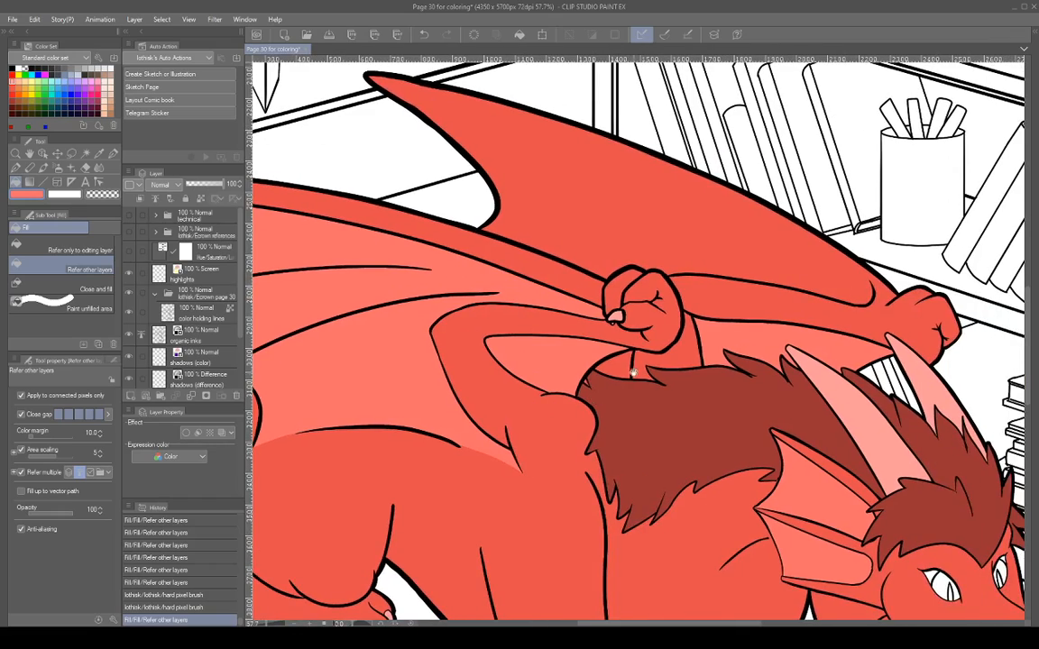
{"action": "left_click_drag", "start_coordinate": [711, 323], "coordinate": [678, 385]}
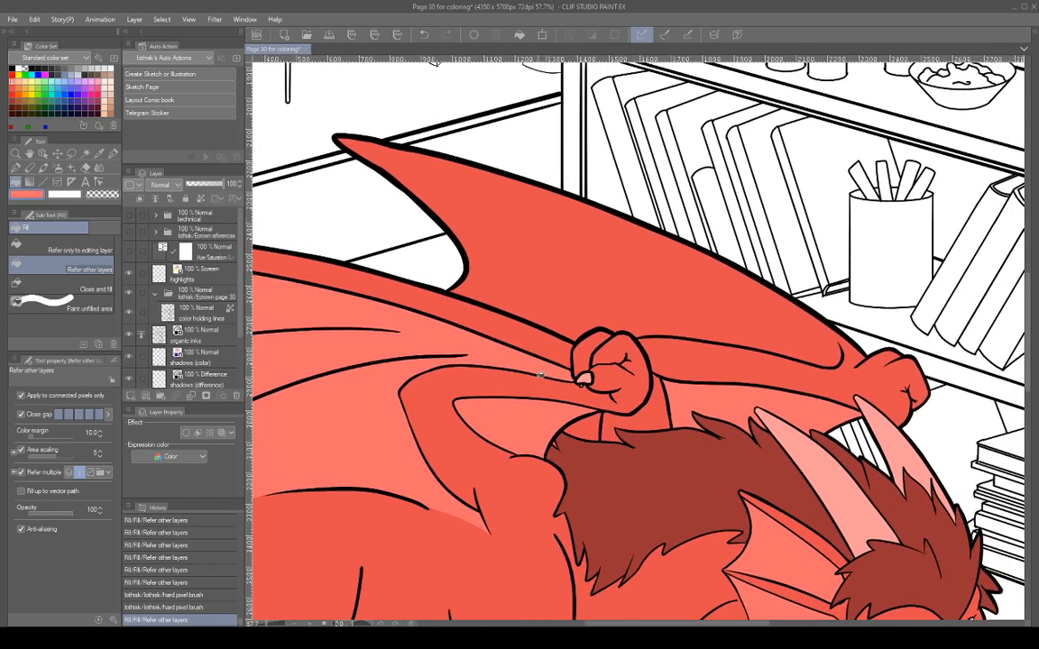
Close the gap between the far wing's curled fold line and its upper edge with coral hard pixel brush strokes.
{"action": "left_click", "coordinate": [113, 154]}
{"action": "scroll", "coordinate": [800, 354], "scroll_direction": "up", "scroll_amount": 10}
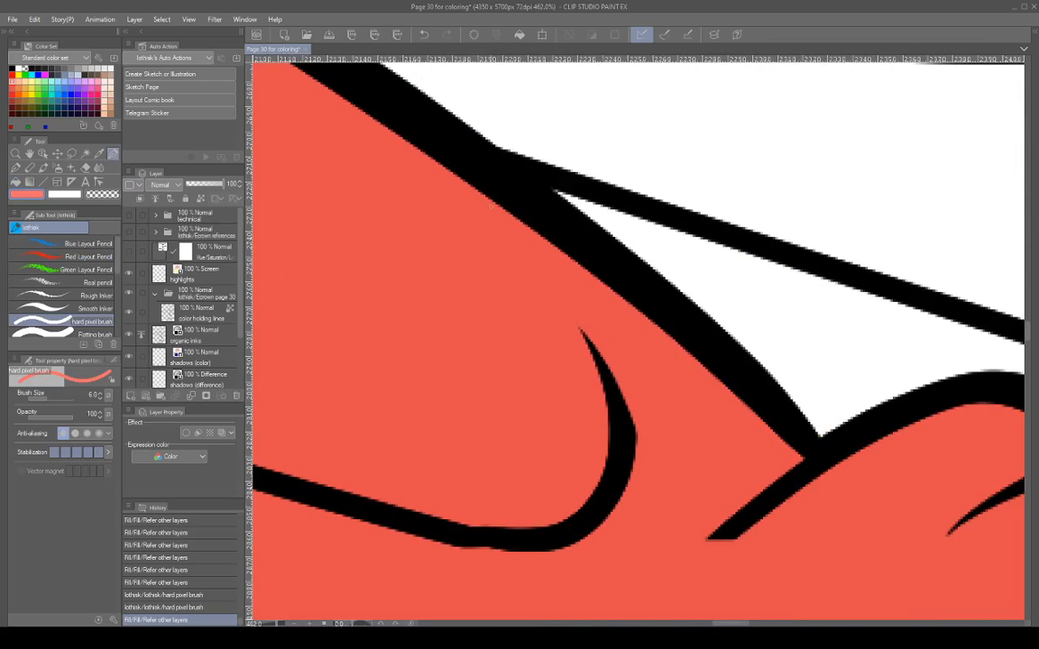
{"action": "mouse_move", "coordinate": [406, 141]}
{"action": "left_mouse_down"}
{"action": "mouse_move", "coordinate": [584, 339]}
{"action": "mouse_move", "coordinate": [658, 401]}
{"action": "mouse_move", "coordinate": [715, 425]}
{"action": "left_mouse_up"}
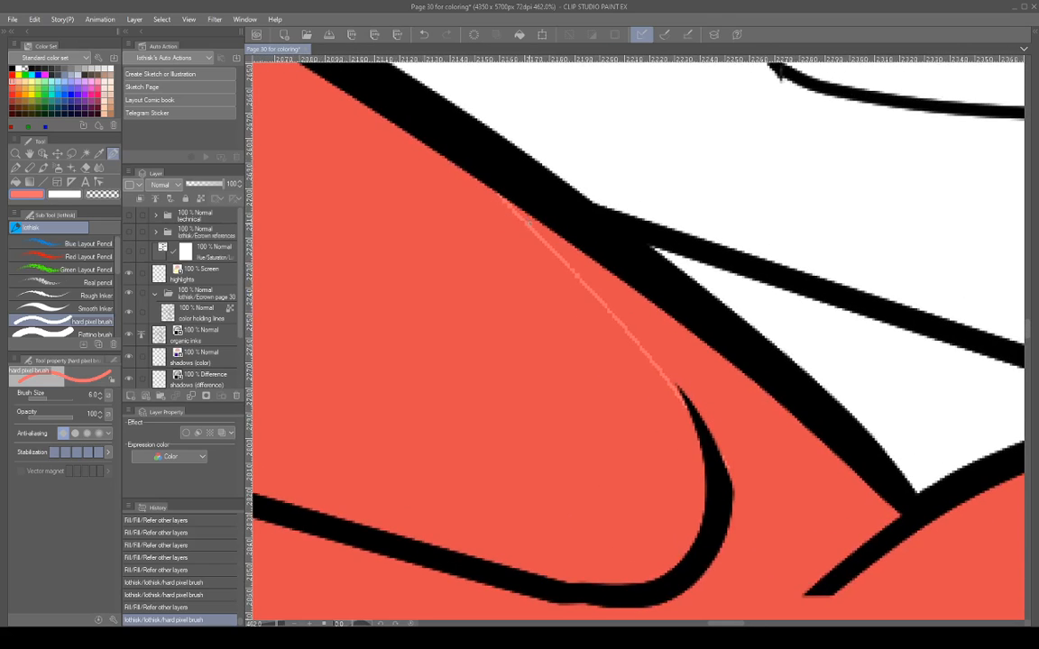
{"action": "left_click_drag", "start_coordinate": [491, 221], "coordinate": [584, 324]}
{"action": "left_click", "coordinate": [678, 393]}
{"action": "left_click", "coordinate": [677, 389]}
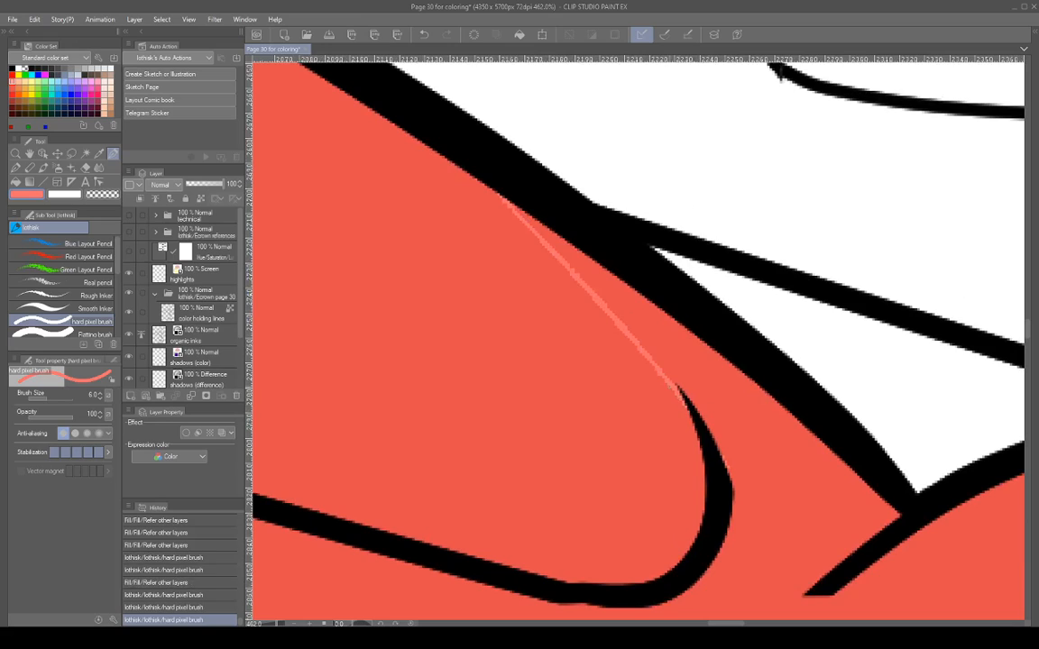
{"action": "left_click", "coordinate": [672, 379]}
{"action": "scroll", "coordinate": [670, 366], "scroll_direction": "down", "scroll_amount": 7}
{"action": "scroll", "coordinate": [616, 394], "scroll_direction": "up", "scroll_amount": 15}
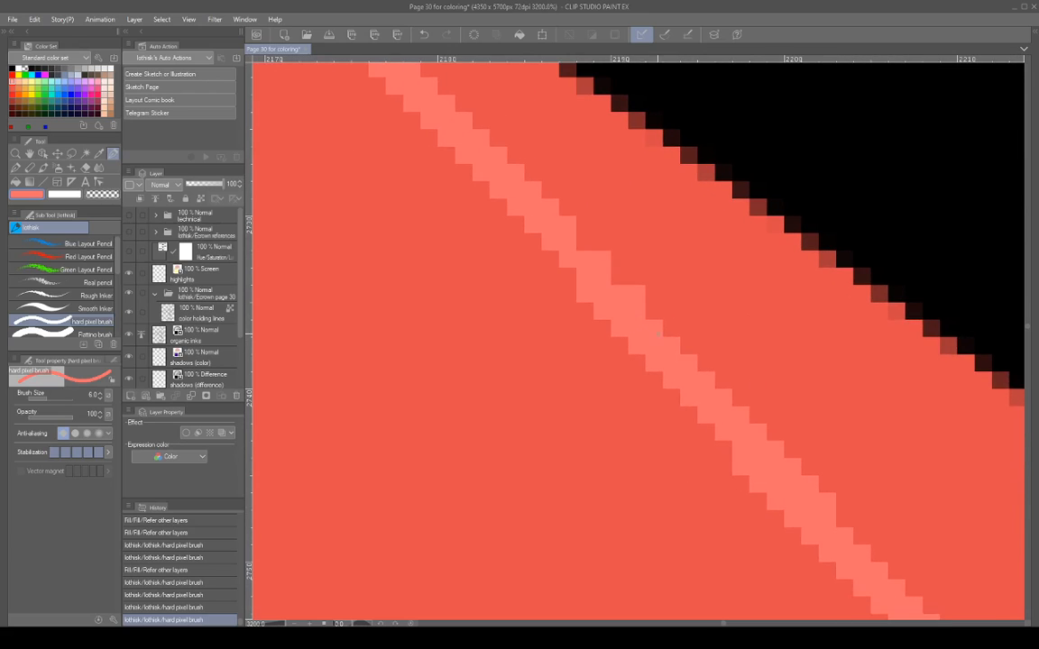
{"action": "scroll", "coordinate": [764, 333], "scroll_direction": "down", "scroll_amount": 15}
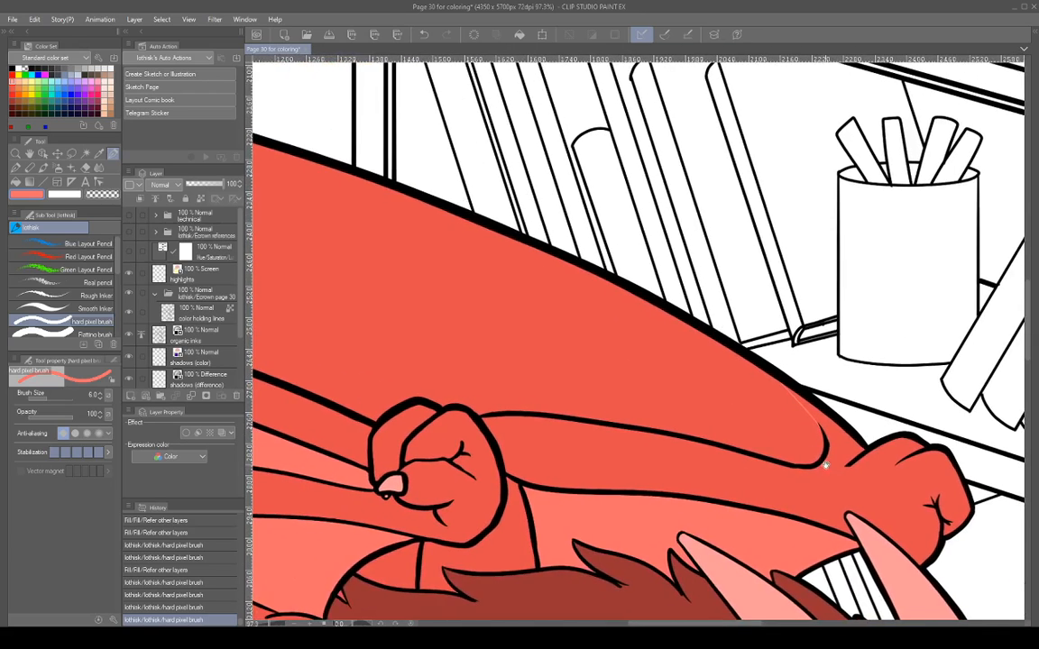
Fill the far wing membrane with the coral pink and check the whole dragon's flats on the page.
{"action": "scroll", "coordinate": [818, 401], "scroll_direction": "down", "scroll_amount": 4}
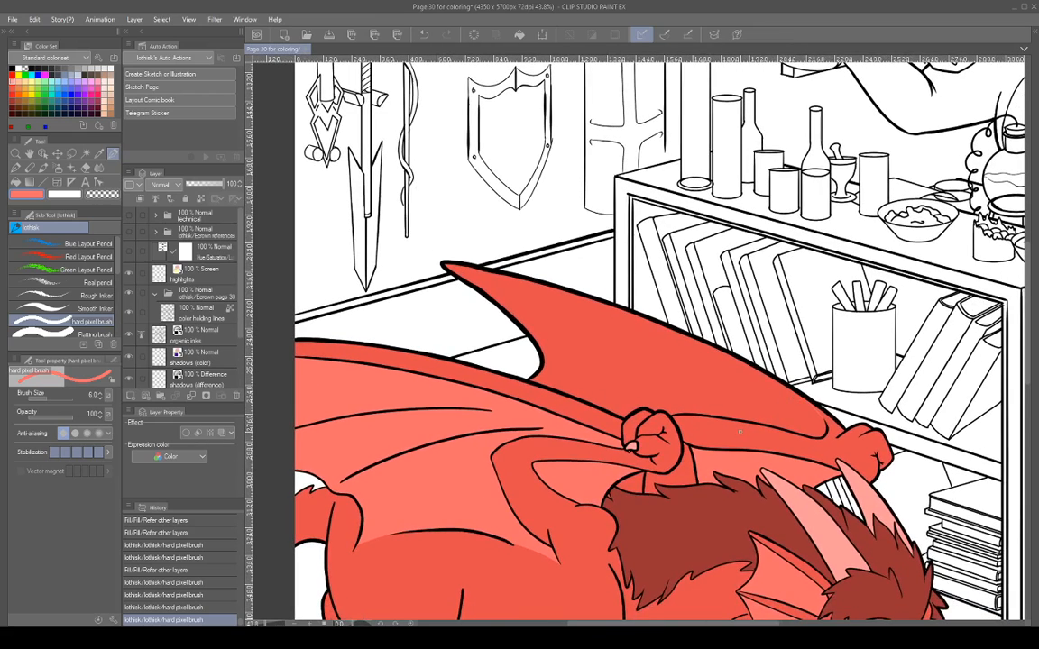
{"action": "key", "text": "g"}
{"action": "key", "text": "g"}
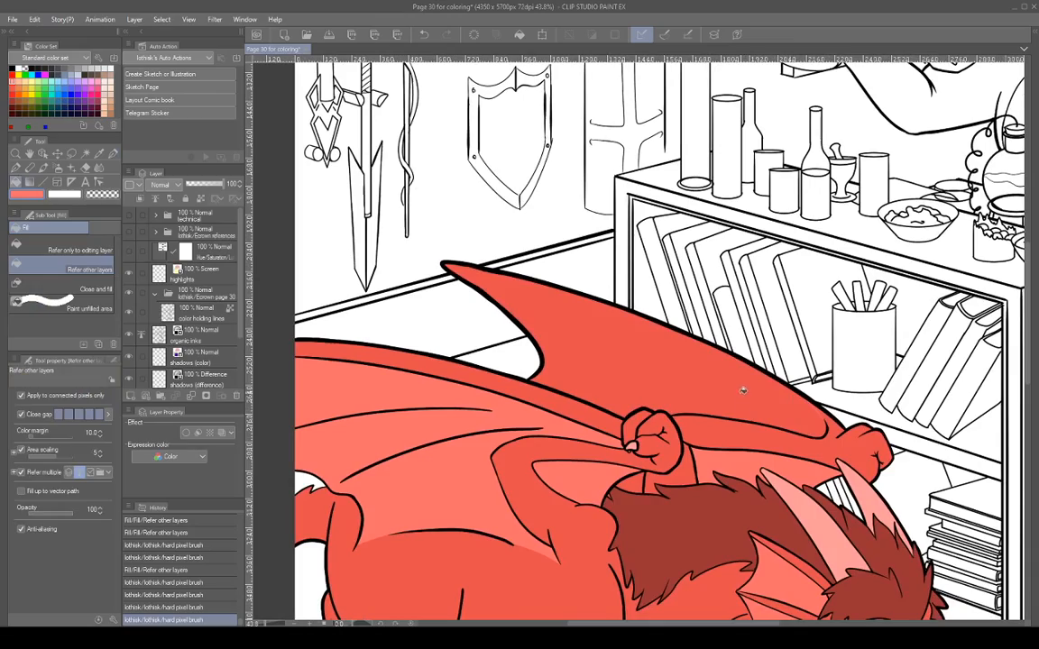
{"action": "left_click", "coordinate": [783, 403]}
{"action": "left_click_drag", "start_coordinate": [840, 442], "coordinate": [811, 213]}
{"action": "scroll", "coordinate": [868, 370], "scroll_direction": "down", "scroll_amount": 3}
{"action": "scroll", "coordinate": [807, 278], "scroll_direction": "up", "scroll_amount": 2}
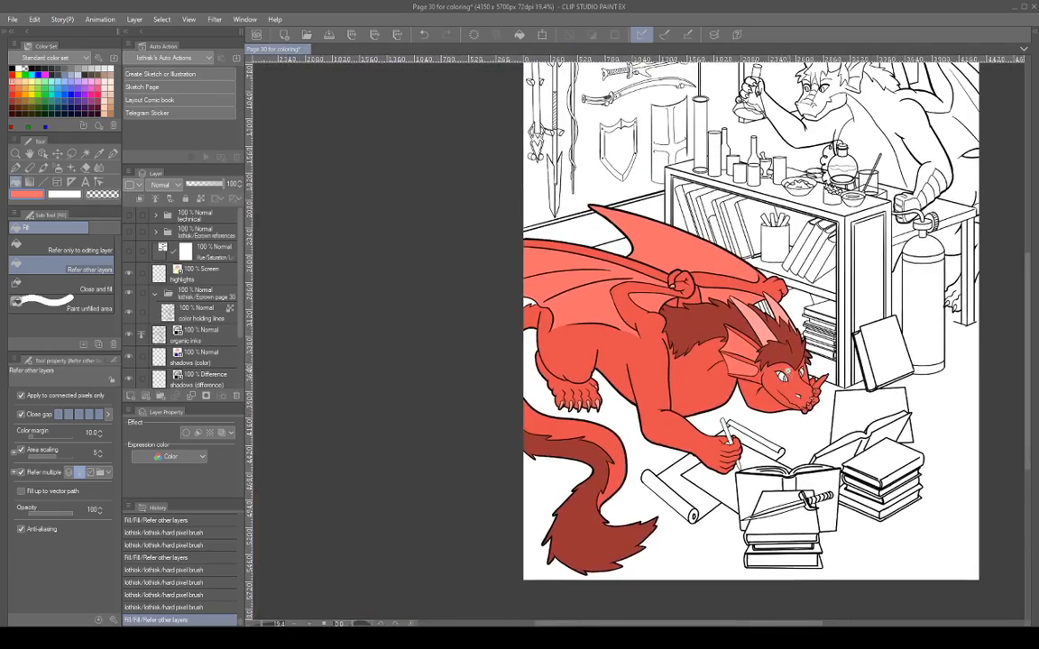
Show the topmost Hue/Saturation layer so the page's flats can be judged in grayscale.
{"action": "scroll", "coordinate": [808, 278], "scroll_direction": "down", "scroll_amount": 1}
{"action": "left_click_drag", "start_coordinate": [601, 281], "coordinate": [559, 370]}
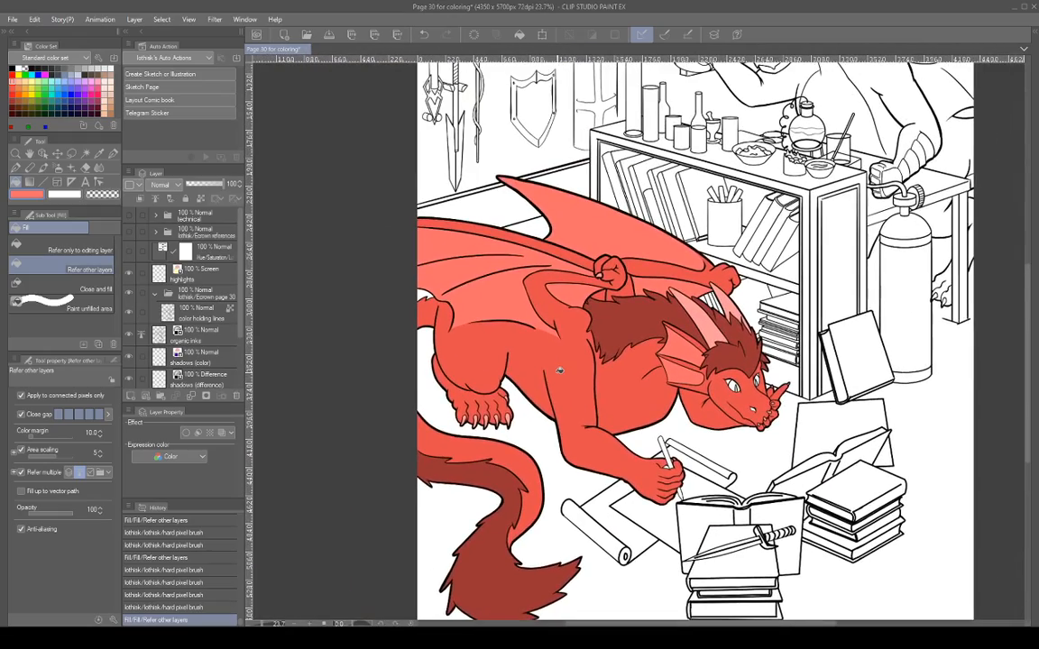
{"action": "left_click", "coordinate": [129, 250]}
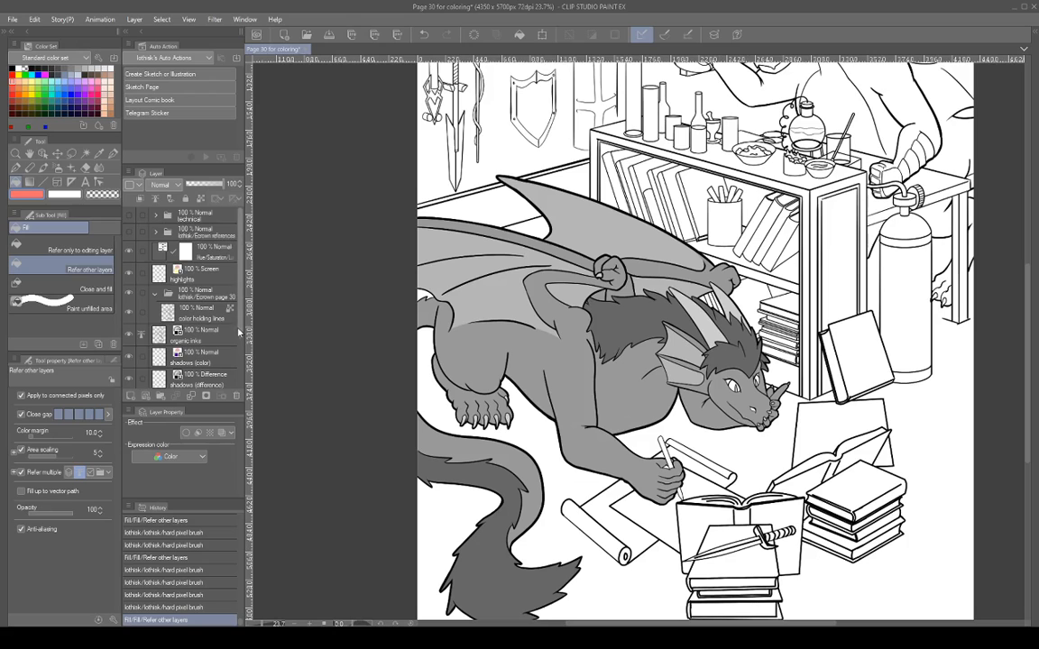
{"action": "scroll", "coordinate": [241, 336], "scroll_direction": "down", "scroll_amount": 3}
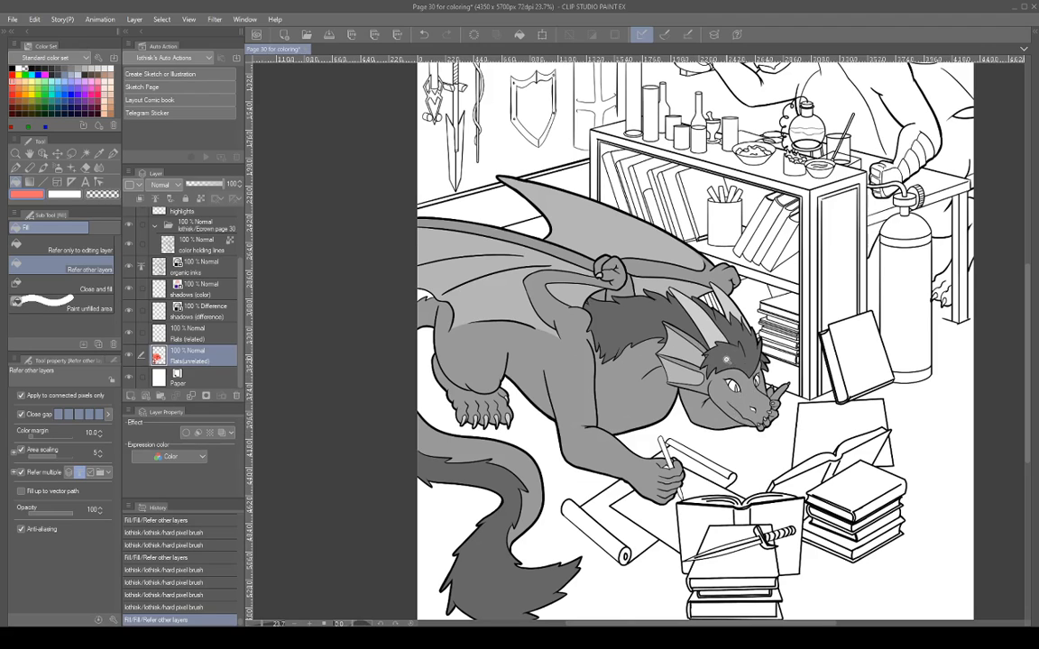
Fill both of the foreground dragon's irises with a light blue-gray on the Flats(unrelated) layer, referring to other layers.
{"action": "scroll", "coordinate": [707, 326], "scroll_direction": "up", "scroll_amount": 5}
{"action": "scroll", "coordinate": [760, 418], "scroll_direction": "up", "scroll_amount": 2}
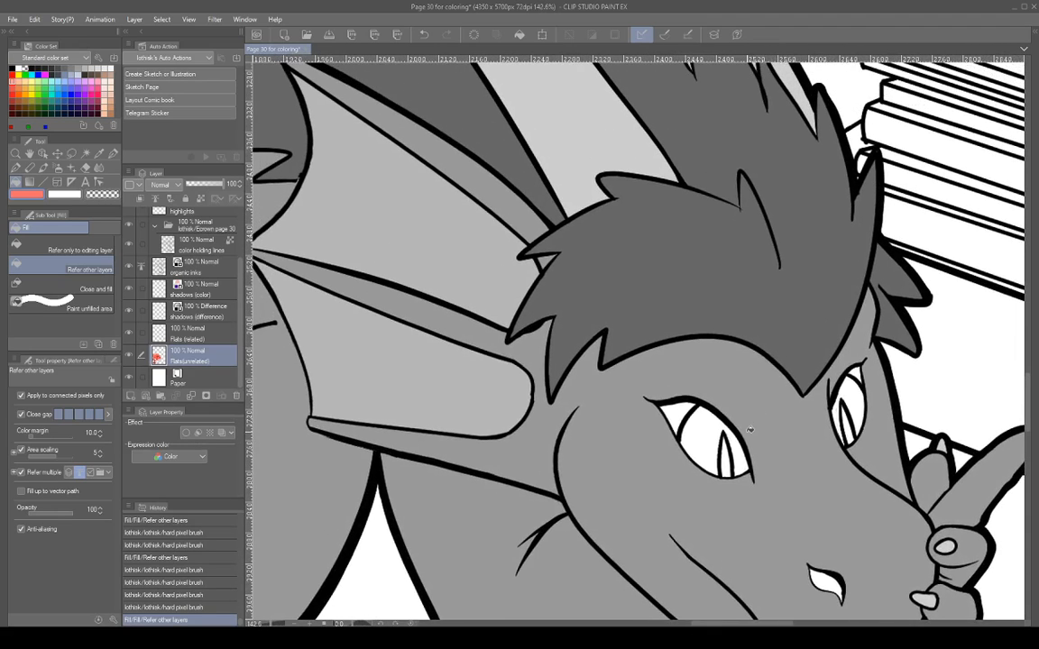
{"action": "left_click_drag", "start_coordinate": [856, 505], "coordinate": [784, 437]}
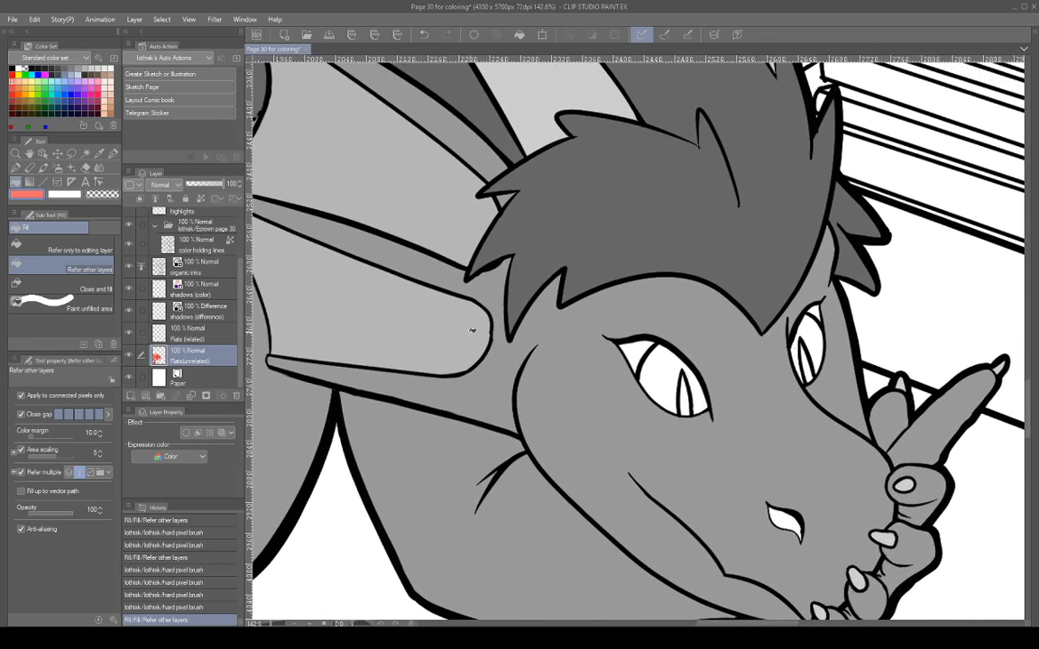
{"action": "left_click", "coordinate": [617, 318], "text": "alt"}
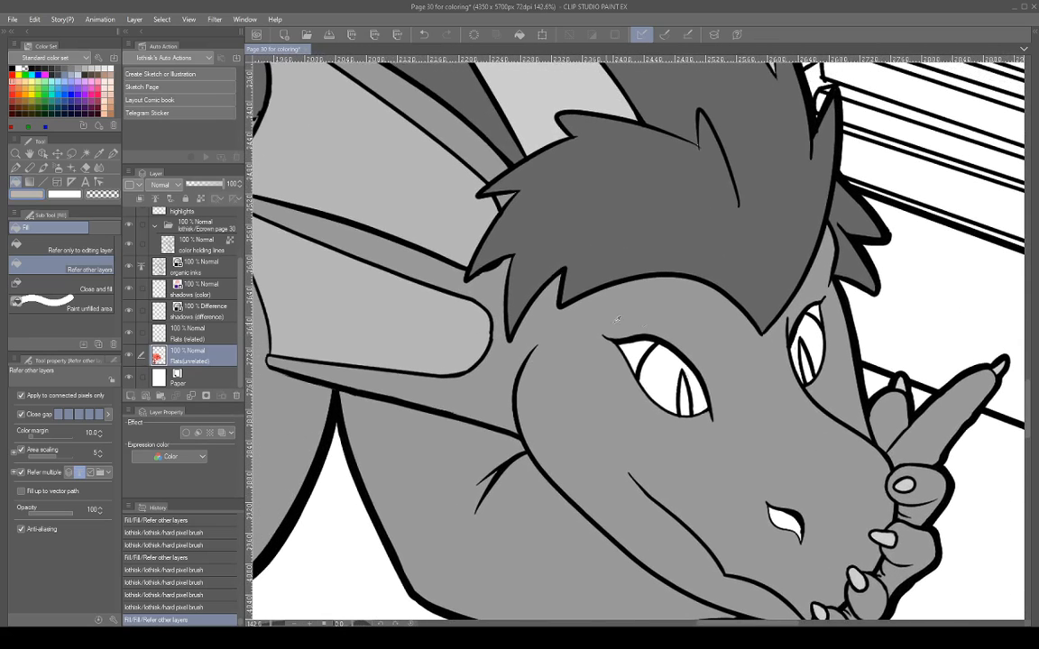
{"action": "left_click", "coordinate": [678, 380]}
{"action": "left_click", "coordinate": [810, 351]}
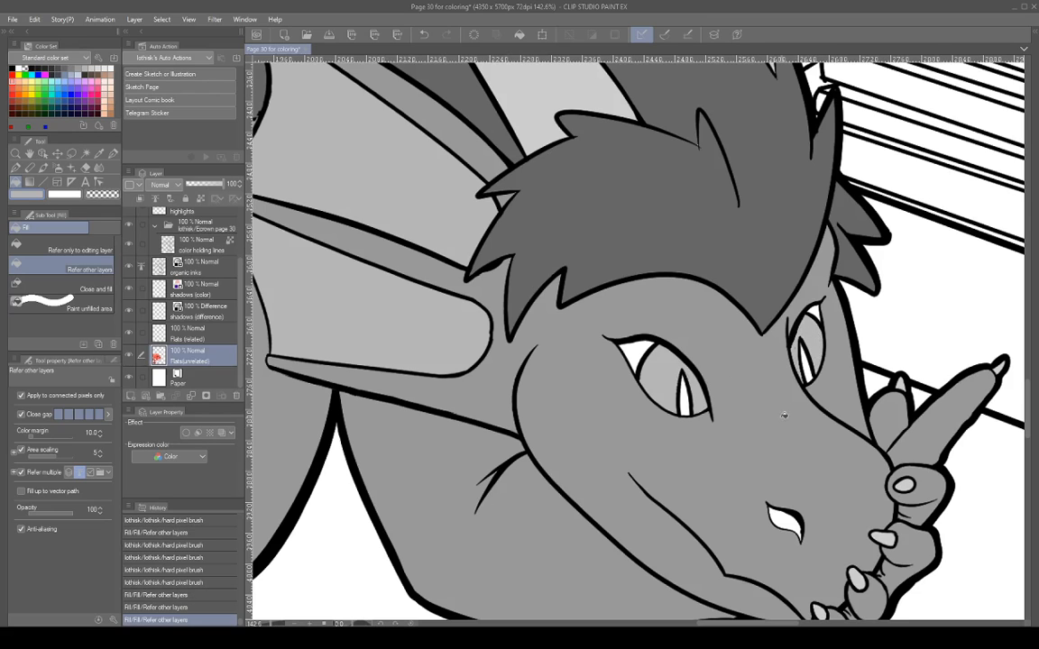
Fill both of the dragon's slit pupils with a dark blue-gray.
{"action": "left_click", "coordinate": [765, 264], "text": "alt"}
{"action": "left_click", "coordinate": [688, 397]}
{"action": "left_click", "coordinate": [813, 365]}
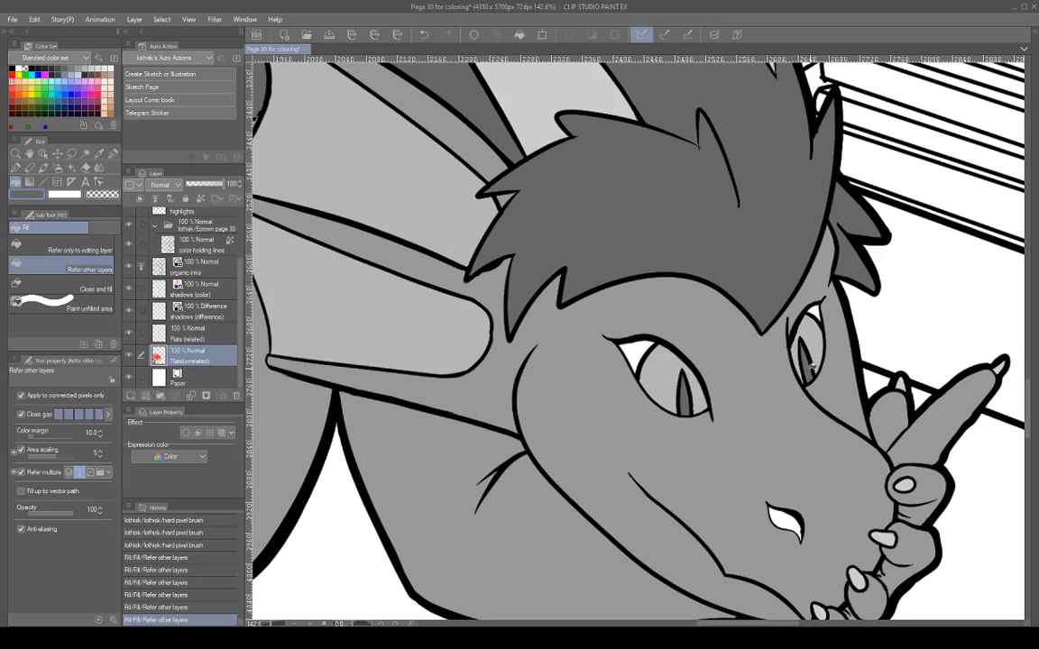
Fill the dragon's nostril with the same dark blue-gray as the pupils.
{"action": "scroll", "coordinate": [806, 350], "scroll_direction": "down", "scroll_amount": 5}
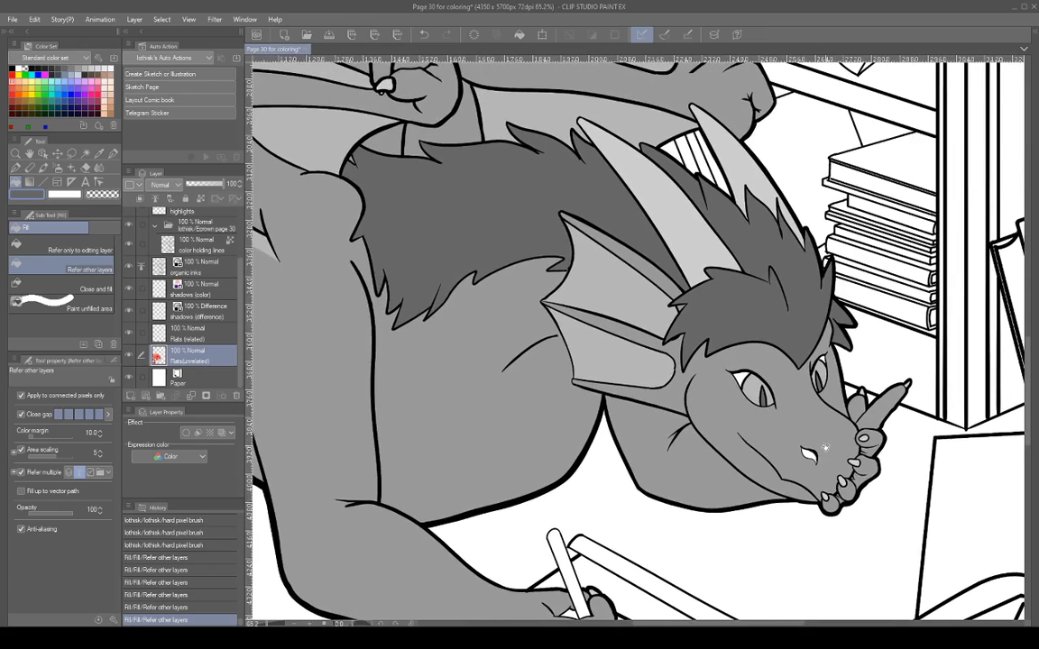
{"action": "scroll", "coordinate": [730, 400], "scroll_direction": "up", "scroll_amount": 3}
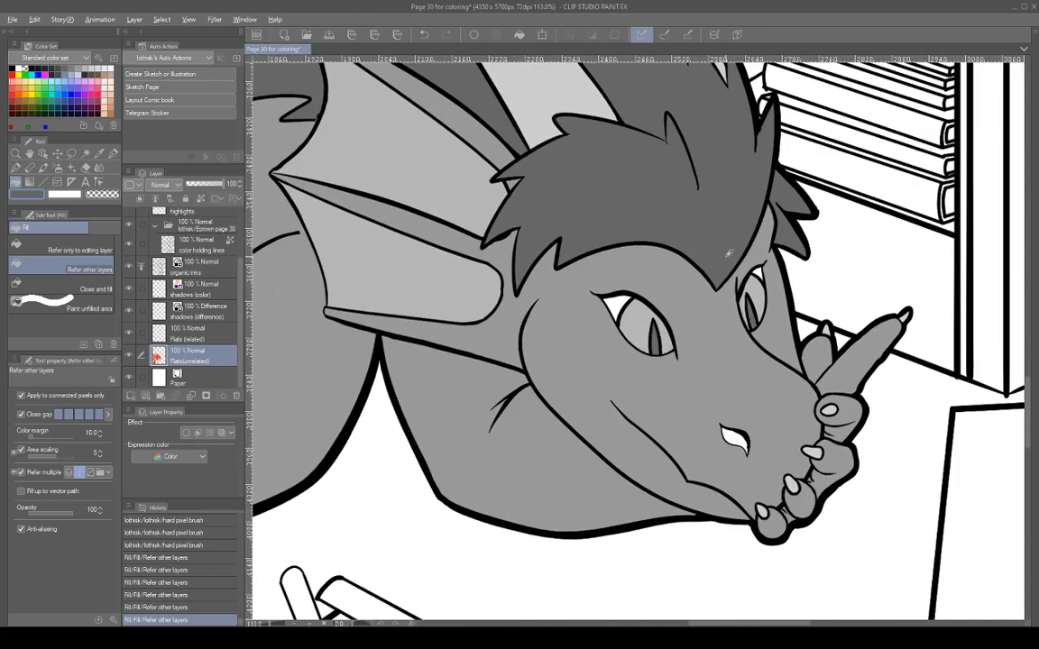
{"action": "scroll", "coordinate": [739, 440], "scroll_direction": "down", "scroll_amount": 3}
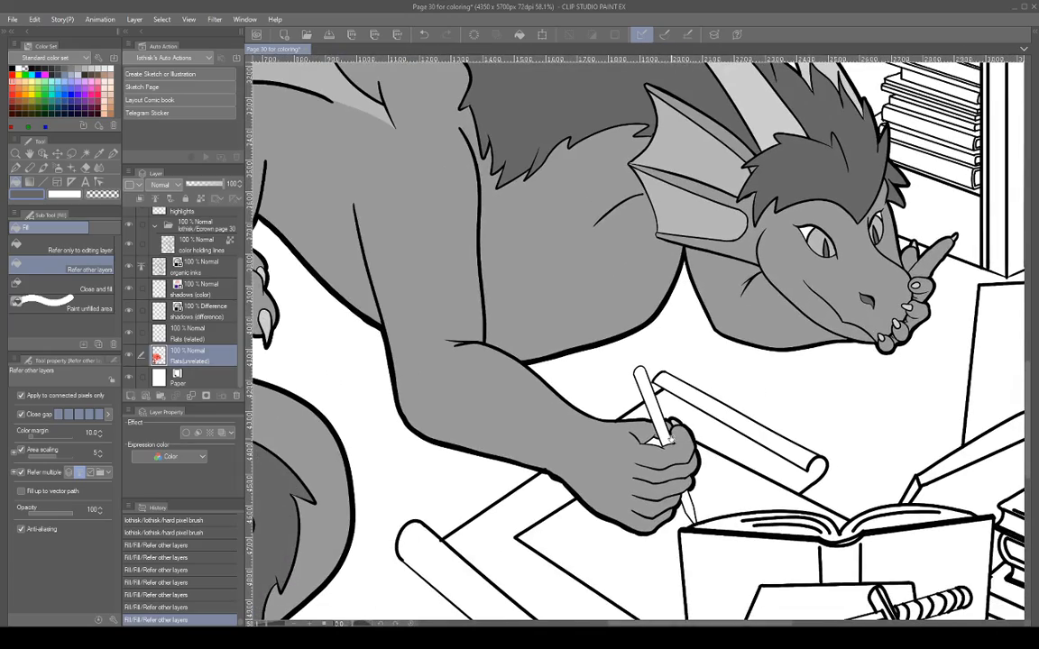
{"action": "left_click_drag", "start_coordinate": [670, 439], "coordinate": [791, 582]}
{"action": "left_click_drag", "start_coordinate": [791, 582], "coordinate": [738, 471]}
{"action": "scroll", "coordinate": [738, 470], "scroll_direction": "down", "scroll_amount": 2}
{"action": "mouse_move", "coordinate": [746, 430]}
{"action": "left_mouse_down"}
{"action": "mouse_move", "coordinate": [758, 476]}
{"action": "mouse_move", "coordinate": [757, 429]}
{"action": "left_mouse_up"}
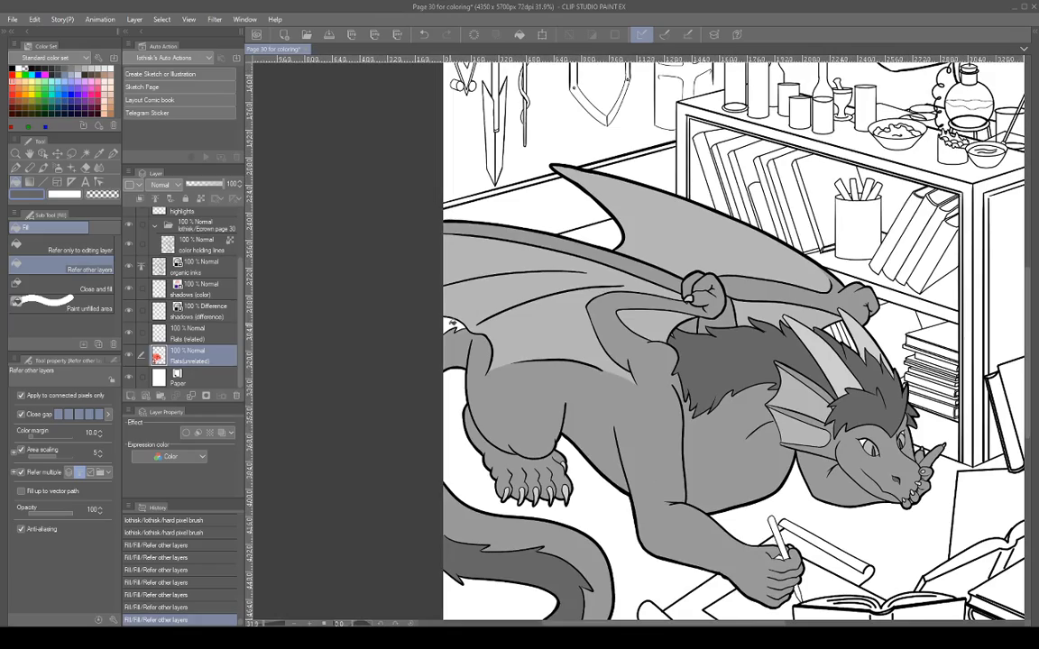
Fill the blank tuft above the haunch at the page edge with the dark blue-gray and check the whole dragon for gaps.
{"action": "left_click", "coordinate": [452, 323]}
{"action": "left_click_drag", "start_coordinate": [549, 423], "coordinate": [514, 291]}
{"action": "left_click_drag", "start_coordinate": [692, 351], "coordinate": [610, 431]}
{"action": "mouse_move", "coordinate": [777, 423]}
{"action": "left_mouse_down"}
{"action": "mouse_move", "coordinate": [746, 402]}
{"action": "mouse_move", "coordinate": [777, 376]}
{"action": "mouse_move", "coordinate": [779, 404]}
{"action": "mouse_move", "coordinate": [798, 319]}
{"action": "left_mouse_up"}
{"action": "scroll", "coordinate": [776, 376], "scroll_direction": "down", "scroll_amount": 2}
{"action": "scroll", "coordinate": [813, 383], "scroll_direction": "down", "scroll_amount": 1}
{"action": "scroll", "coordinate": [783, 369], "scroll_direction": "up", "scroll_amount": 2}
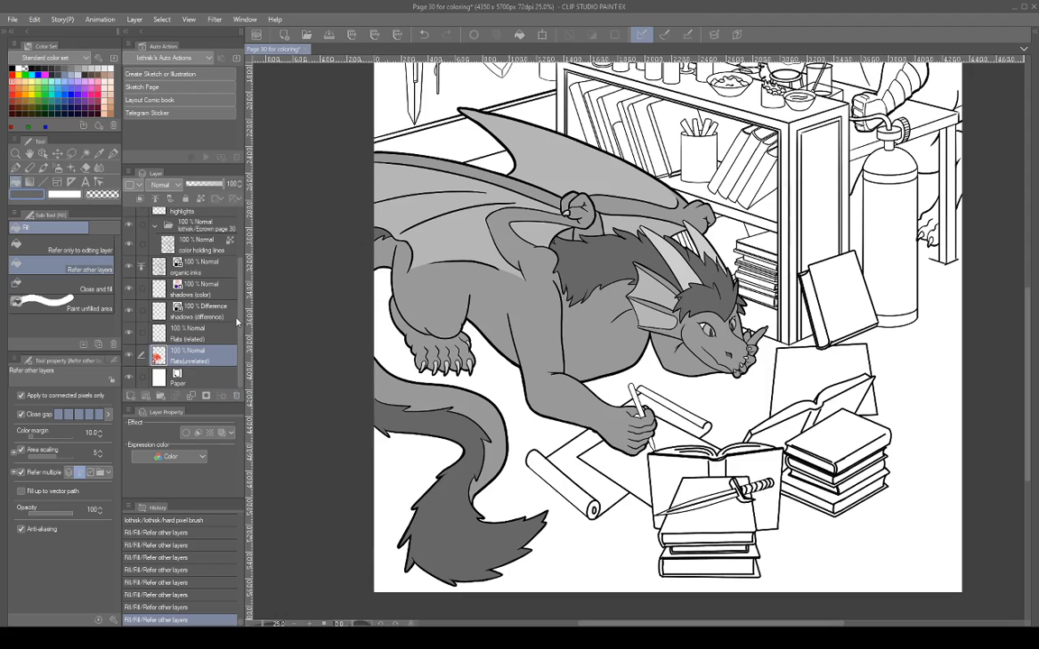
Compare the dragon's flats in color and grayscale by hiding and showing the topmost Hue/Saturation layer.
{"action": "scroll", "coordinate": [217, 261], "scroll_direction": "up", "scroll_amount": 4}
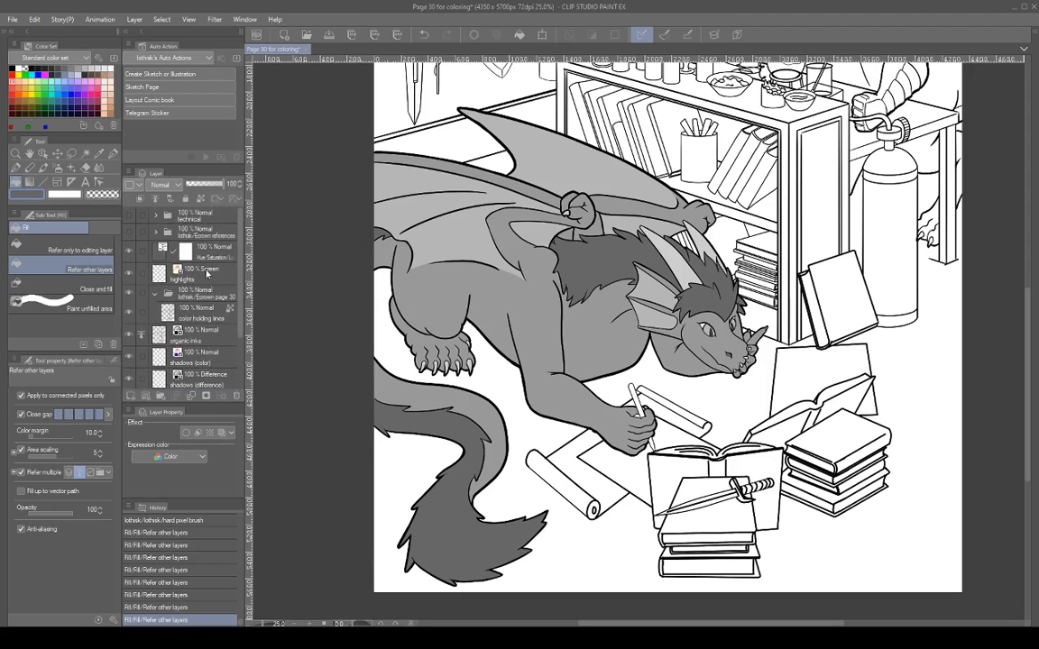
{"action": "left_click", "coordinate": [130, 254]}
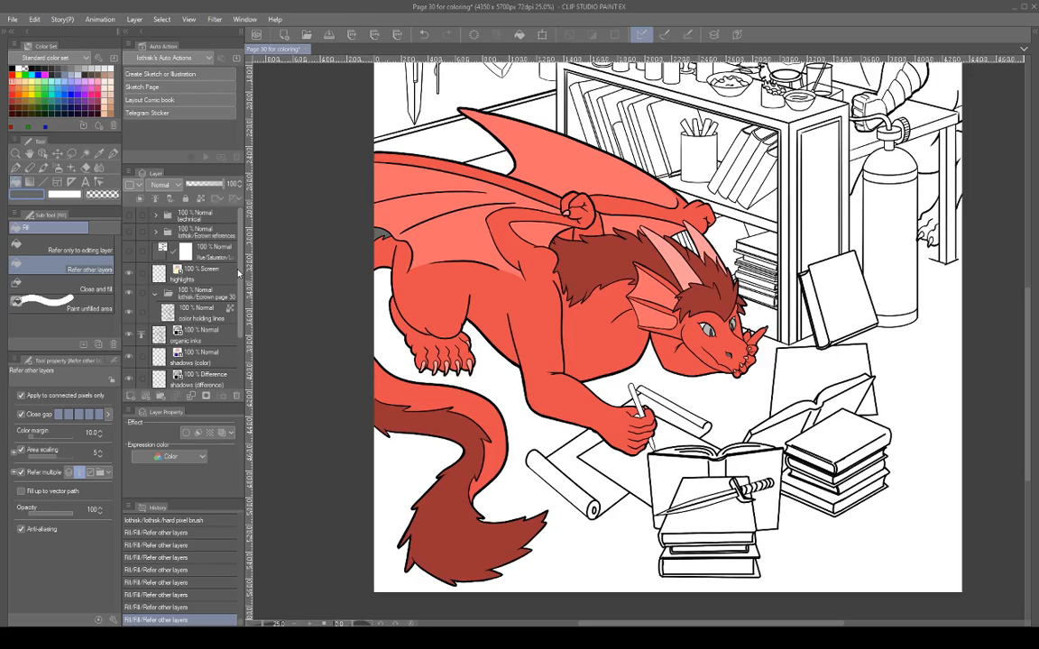
{"action": "left_click", "coordinate": [162, 252]}
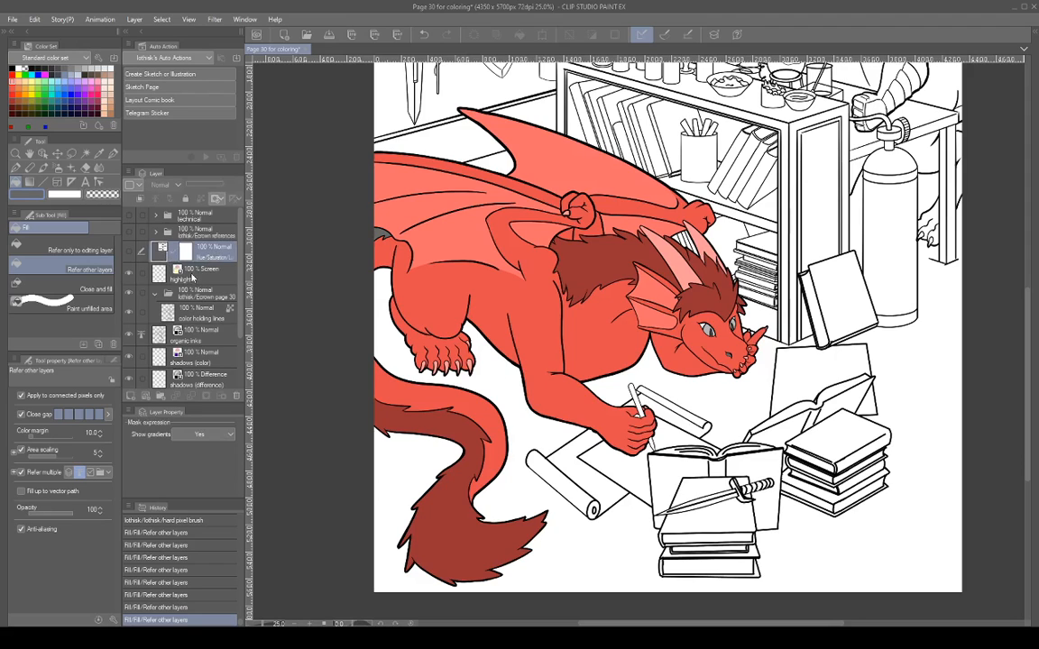
{"action": "left_click", "coordinate": [129, 252]}
Try a stronger saturation in the topmost Hue/Saturation layer, then desaturate it fully back to grayscale.
{"action": "double_click", "coordinate": [162, 251]}
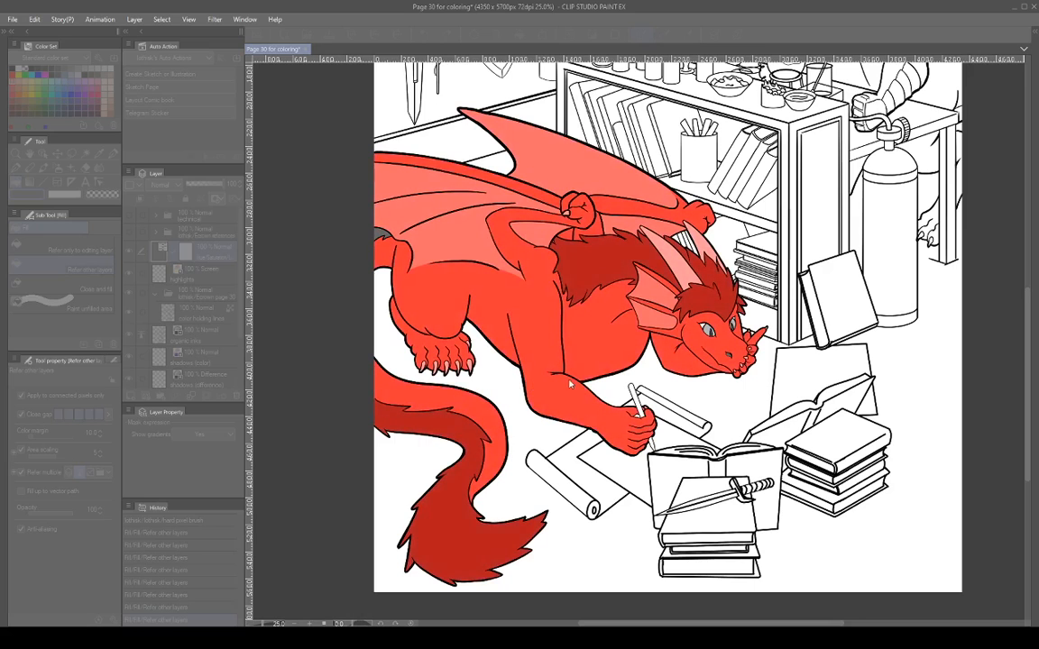
{"action": "left_click_drag", "start_coordinate": [570, 381], "coordinate": [586, 398]}
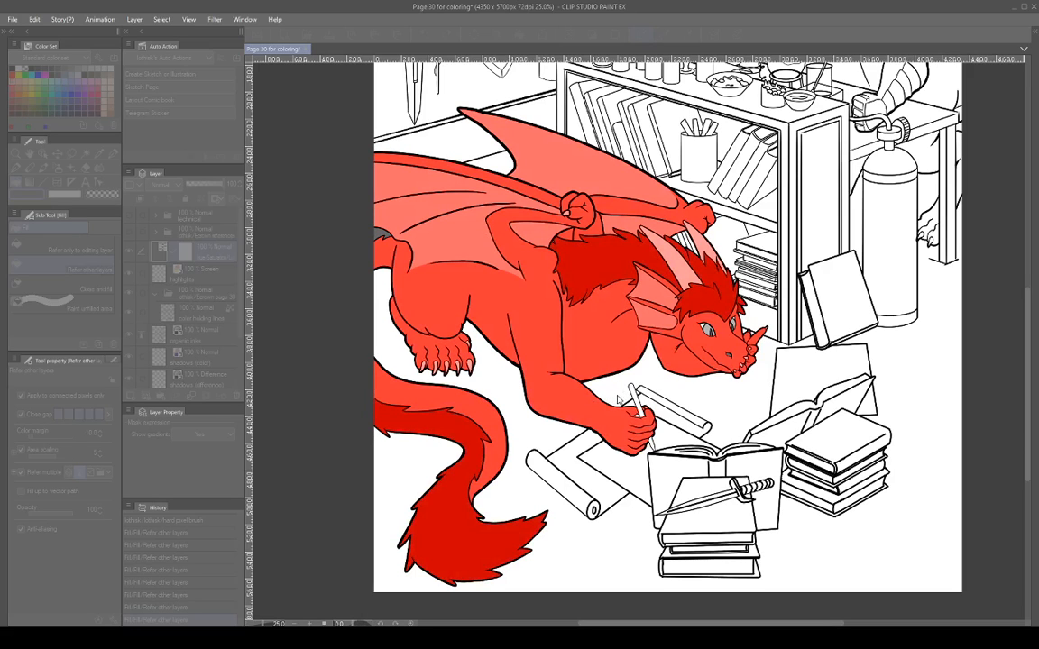
{"action": "left_click_drag", "start_coordinate": [469, 404], "coordinate": [391, 410]}
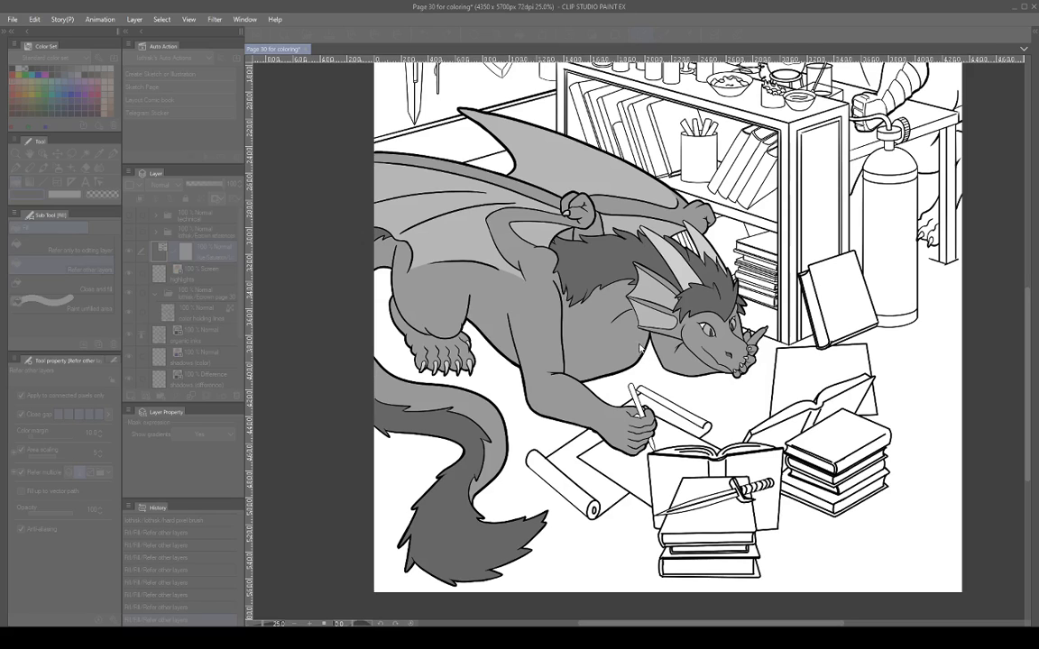
{"action": "left_click", "coordinate": [641, 339]}
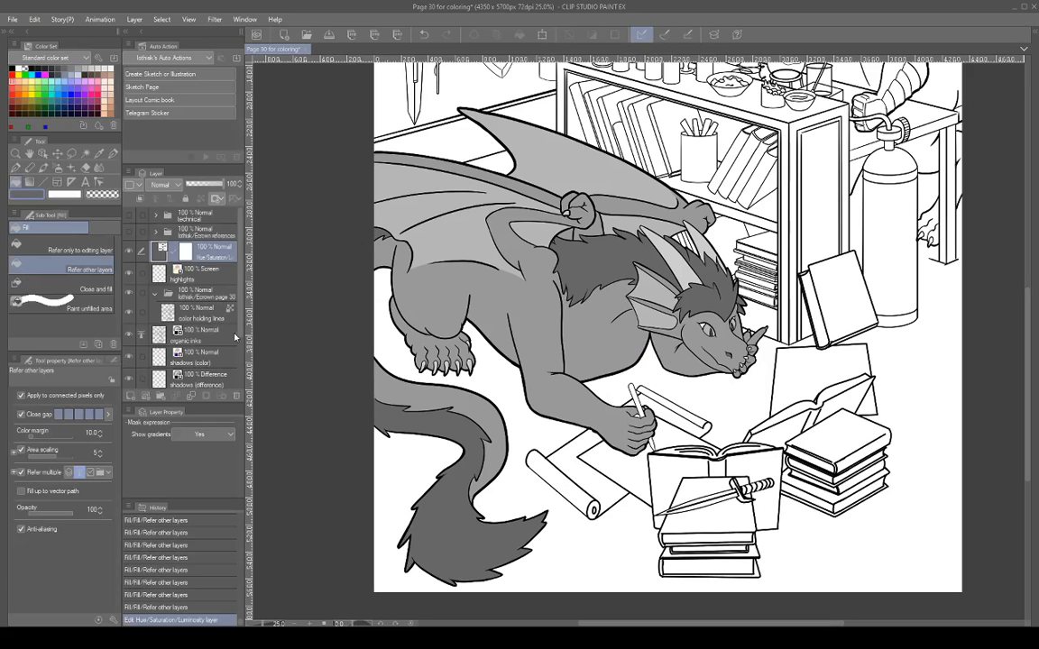
Add a new Hue/Saturation/Luminosity correction layer directly above the Flats(unrelated) layer.
{"action": "scroll", "coordinate": [219, 306], "scroll_direction": "down", "scroll_amount": 3}
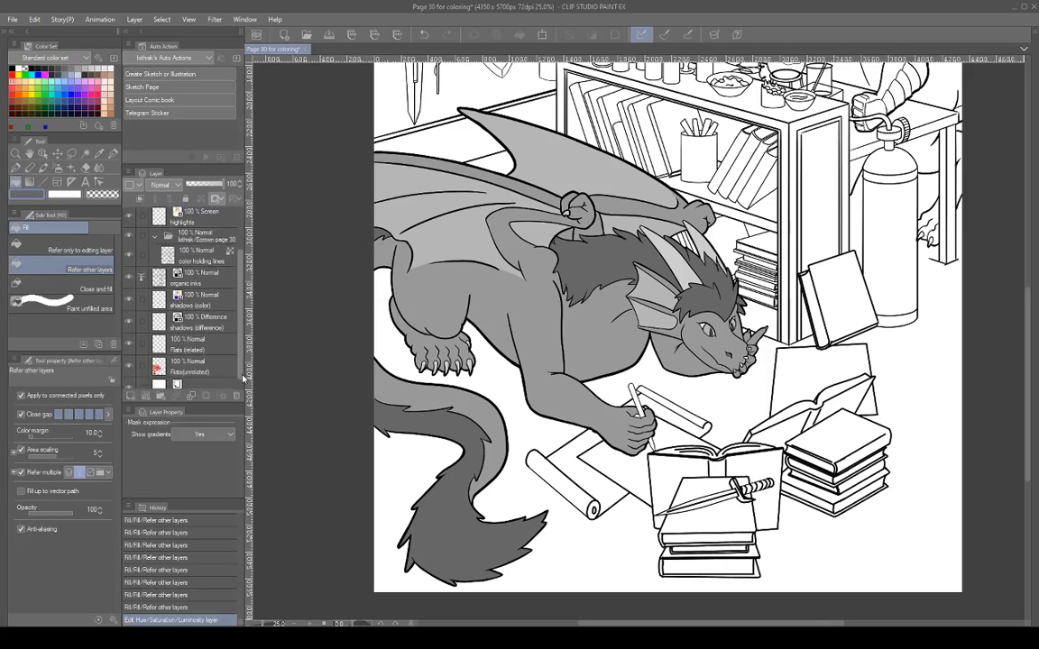
{"action": "left_click", "coordinate": [214, 359]}
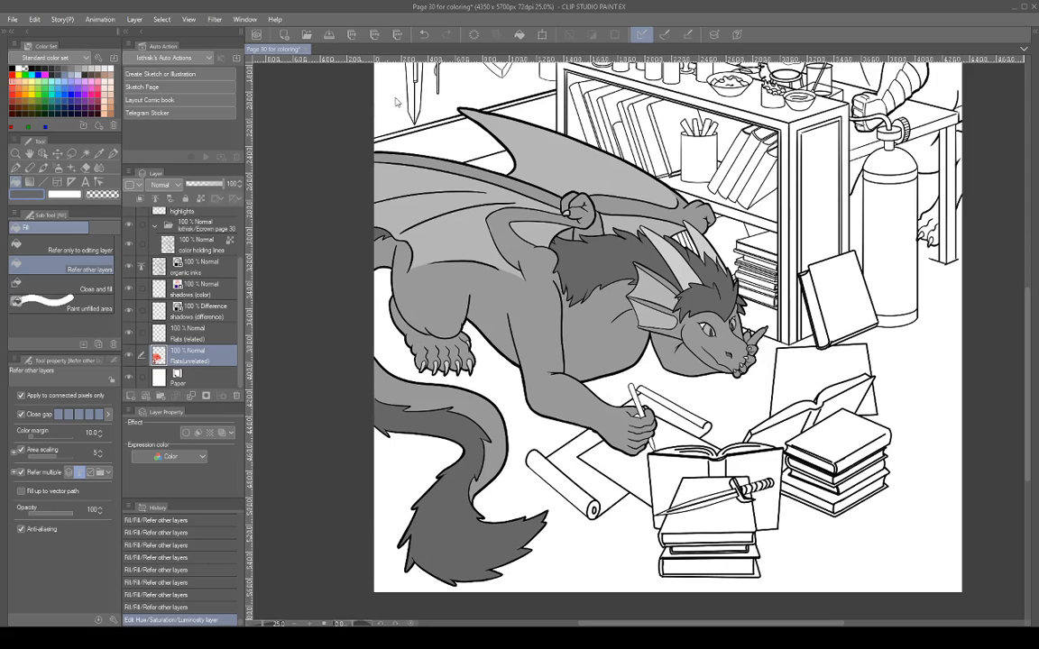
{"action": "key", "text": "ctrl+u"}
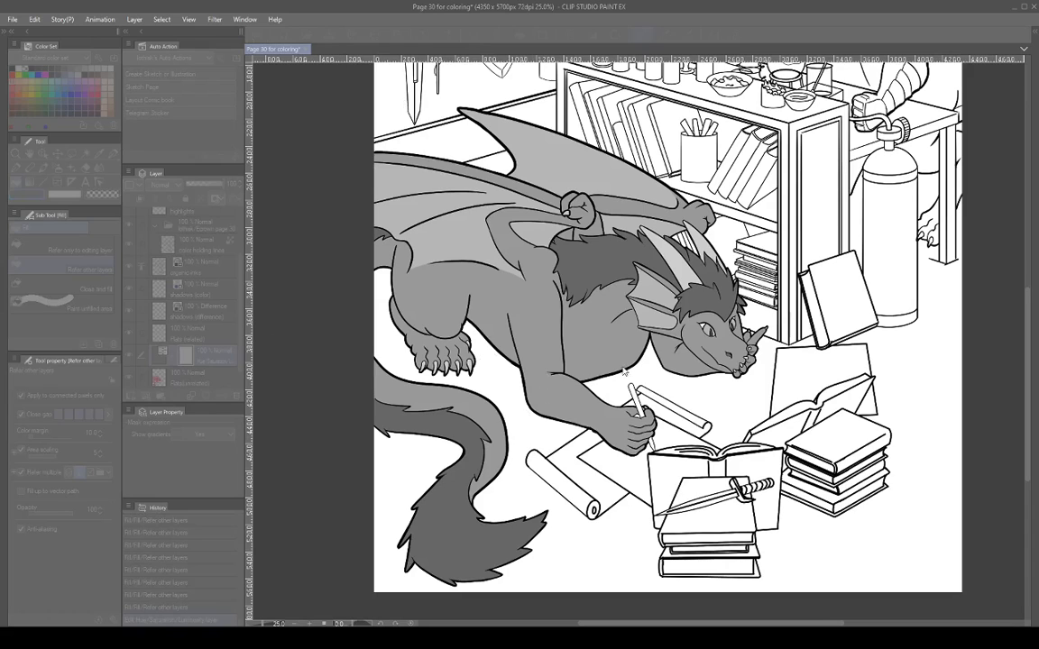
{"action": "left_click", "coordinate": [577, 307]}
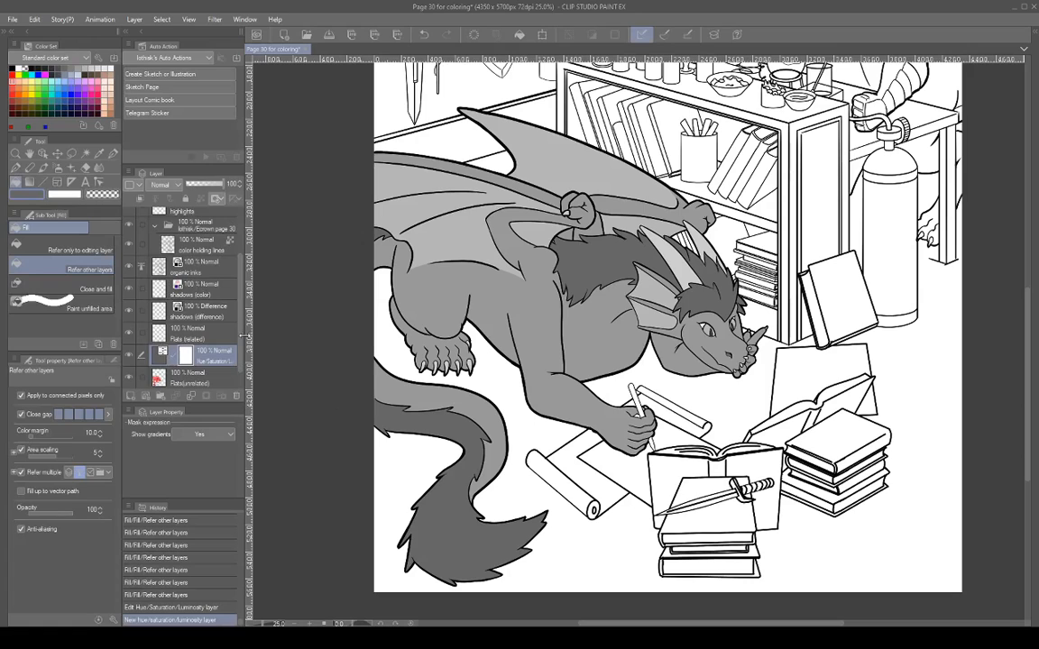
Hide the topmost Hue/Saturation layer to return the page to full color.
{"action": "scroll", "coordinate": [242, 324], "scroll_direction": "up", "scroll_amount": 1}
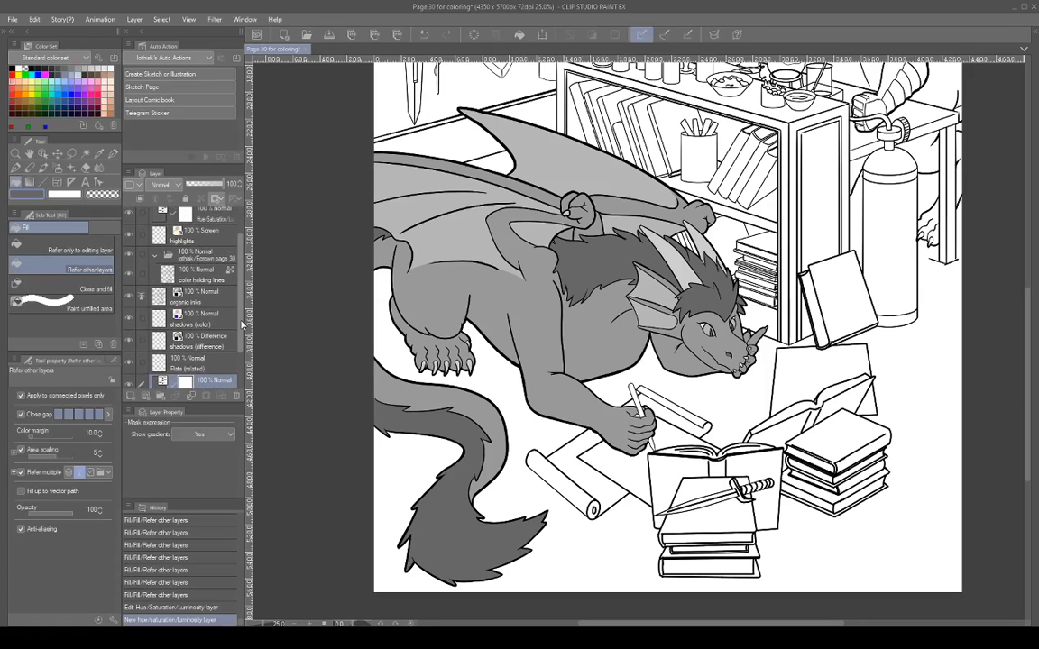
{"action": "scroll", "coordinate": [242, 325], "scroll_direction": "up", "scroll_amount": 2}
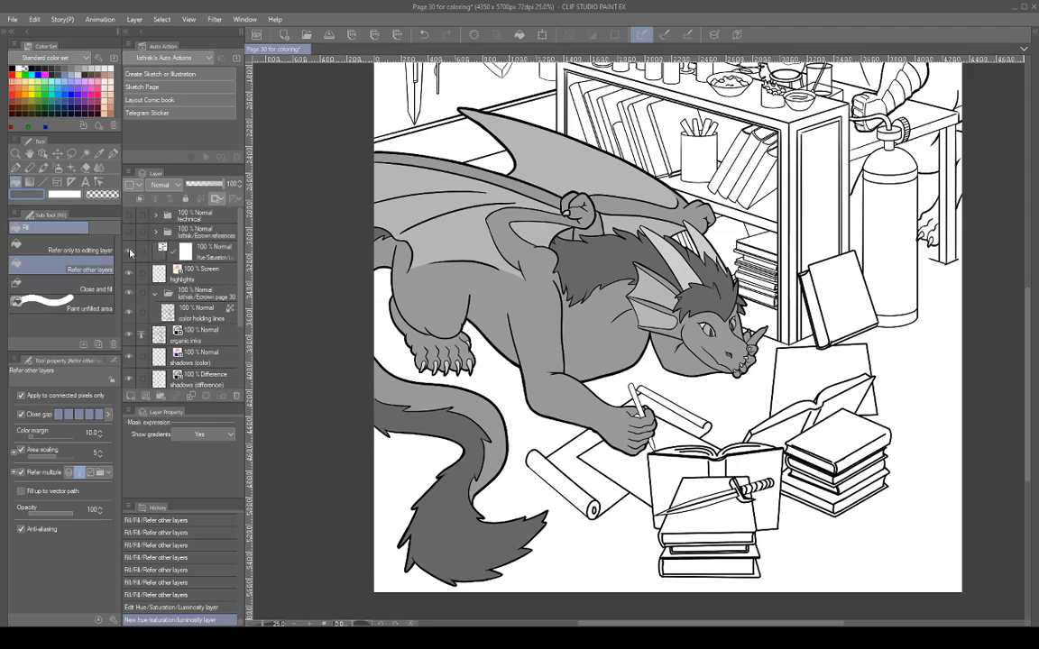
{"action": "left_click", "coordinate": [130, 252]}
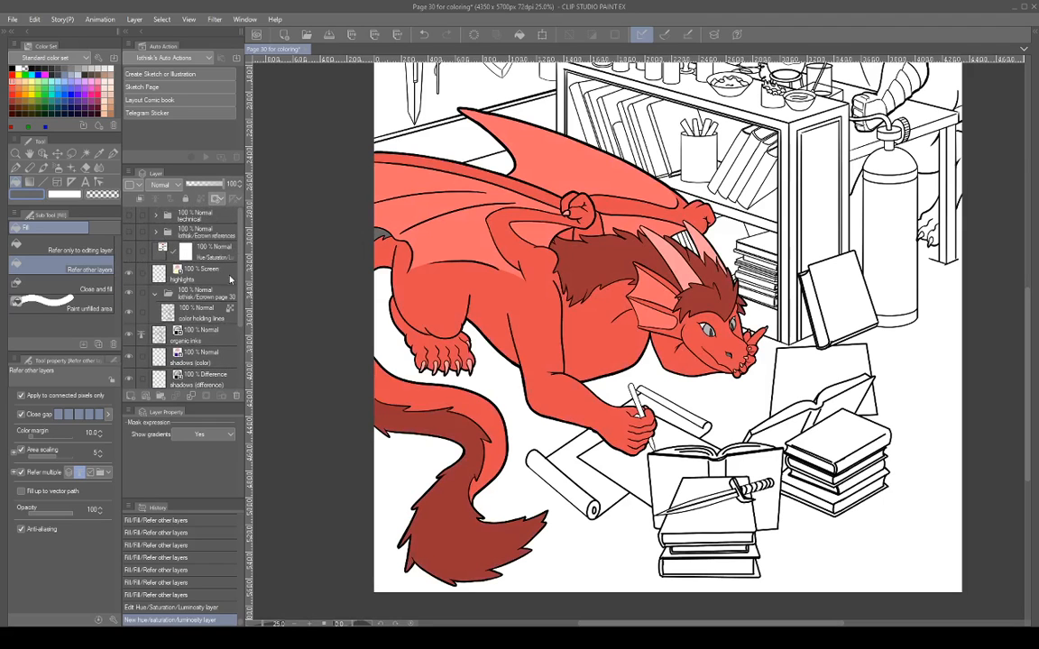
Edit the new Hue/Saturation layer above Flats(unrelated), shifting the hue until the red dragon turns sky blue.
{"action": "scroll", "coordinate": [242, 296], "scroll_direction": "down", "scroll_amount": 4}
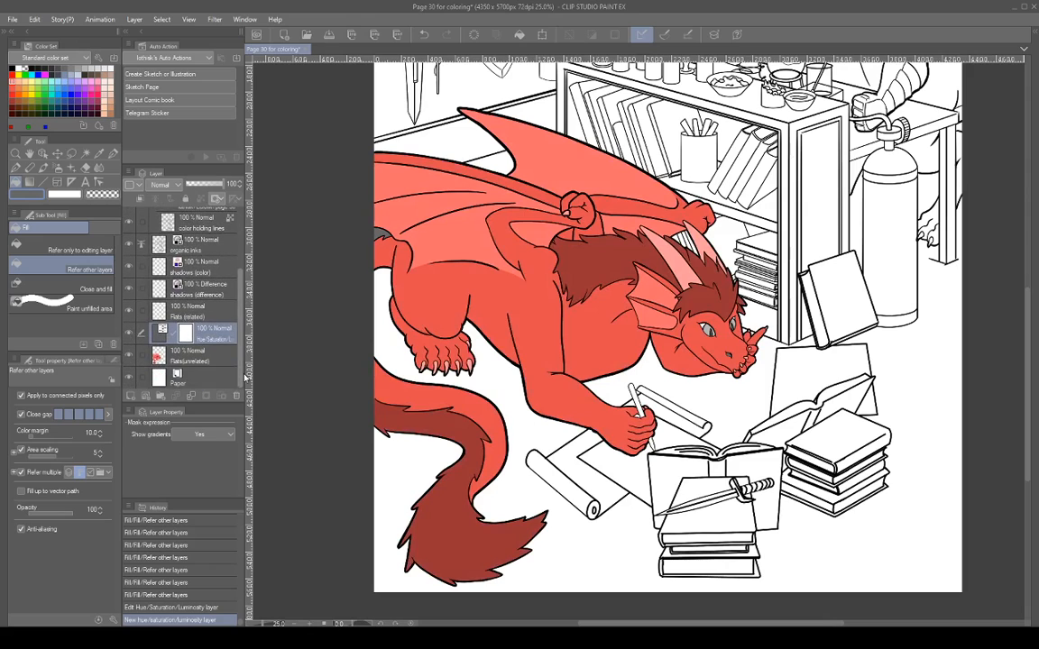
{"action": "double_click", "coordinate": [161, 332]}
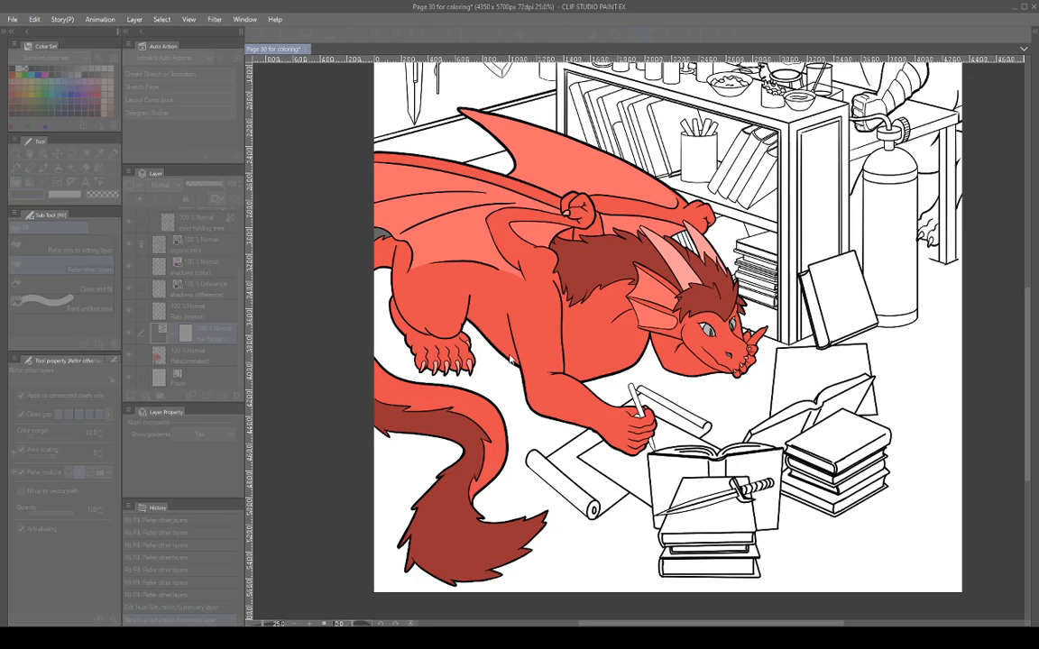
{"action": "left_click_drag", "start_coordinate": [509, 356], "coordinate": [396, 332]}
{"action": "left_click_drag", "start_coordinate": [436, 370], "coordinate": [422, 372]}
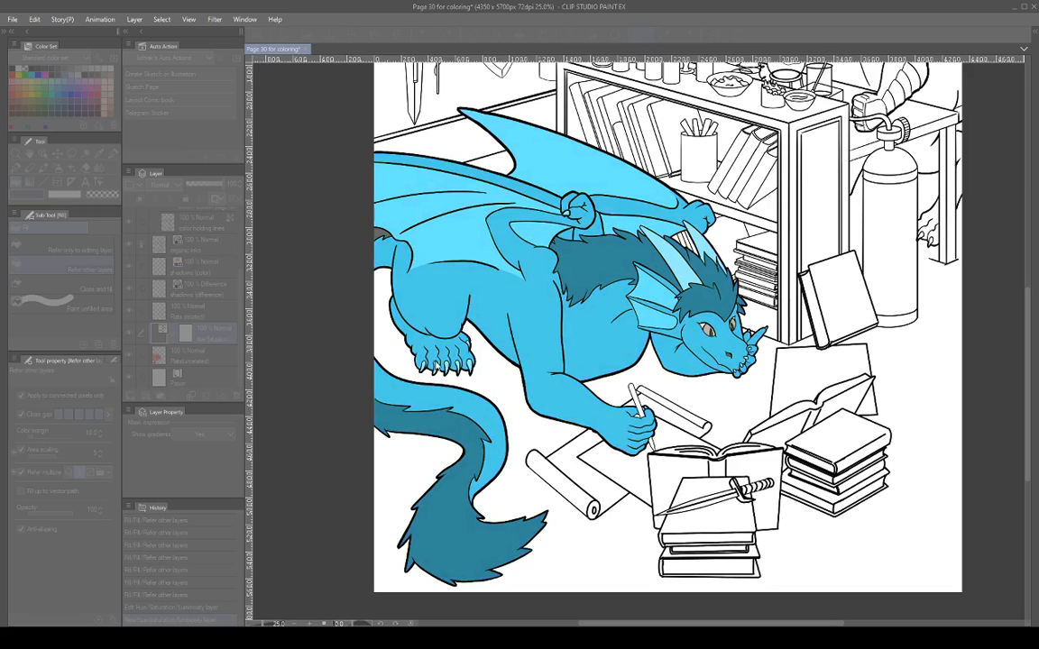
{"action": "mouse_move", "coordinate": [433, 360]}
{"action": "left_mouse_down"}
{"action": "mouse_move", "coordinate": [406, 358]}
{"action": "mouse_move", "coordinate": [416, 363]}
{"action": "left_mouse_up"}
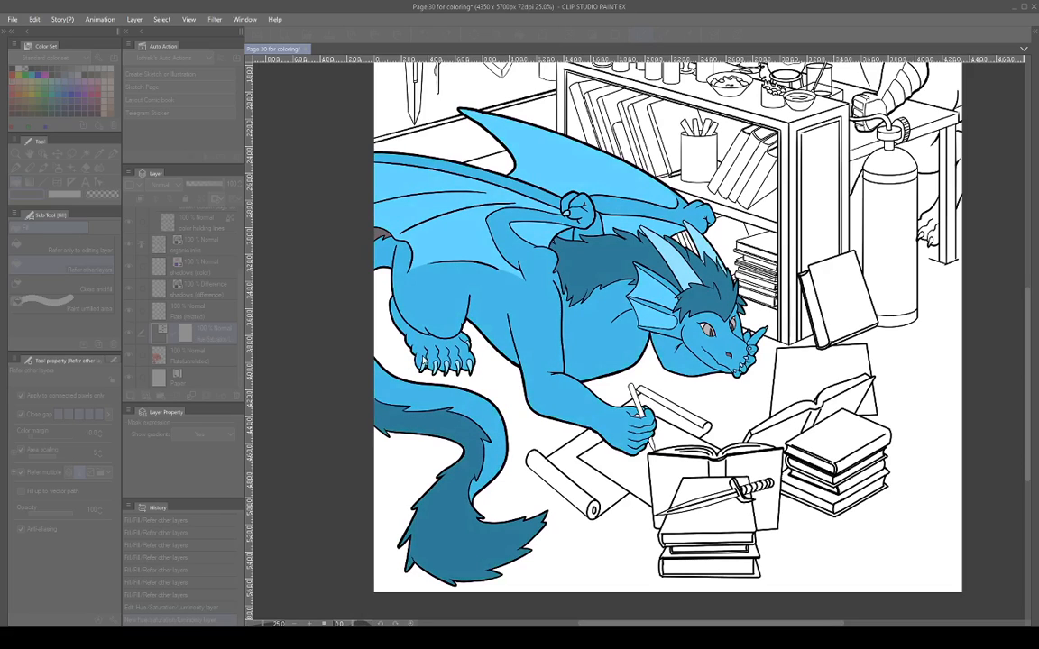
{"action": "key", "text": "Return"}
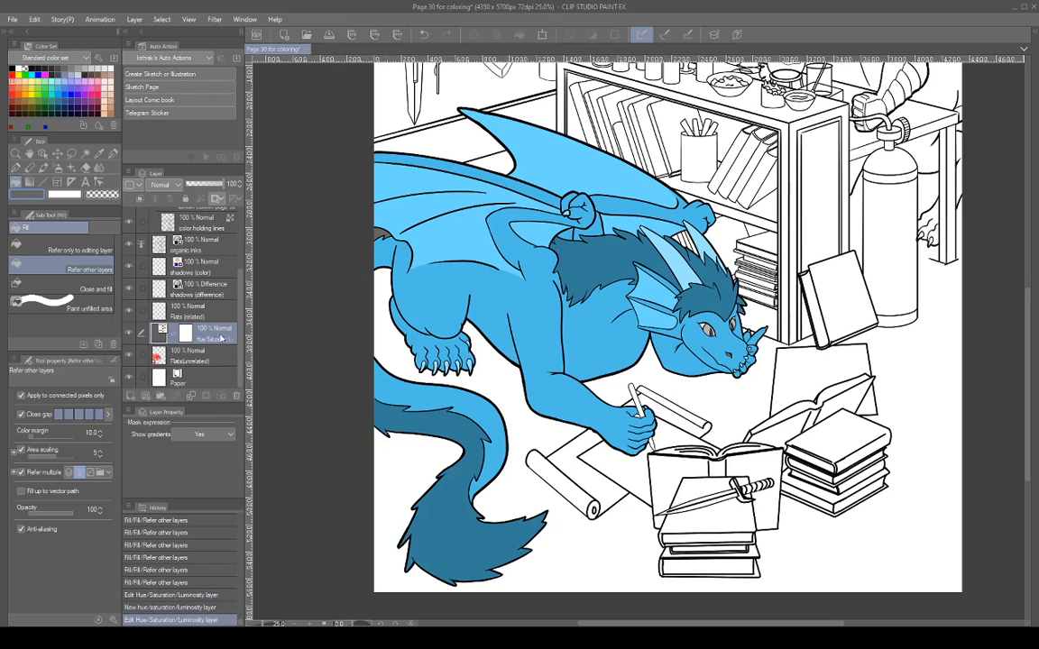
Hide the new Hue/Saturation layer and the Flats(unrelated) layer beneath it, leaving only the line art.
{"action": "scroll", "coordinate": [177, 357], "scroll_direction": "up", "scroll_amount": 3}
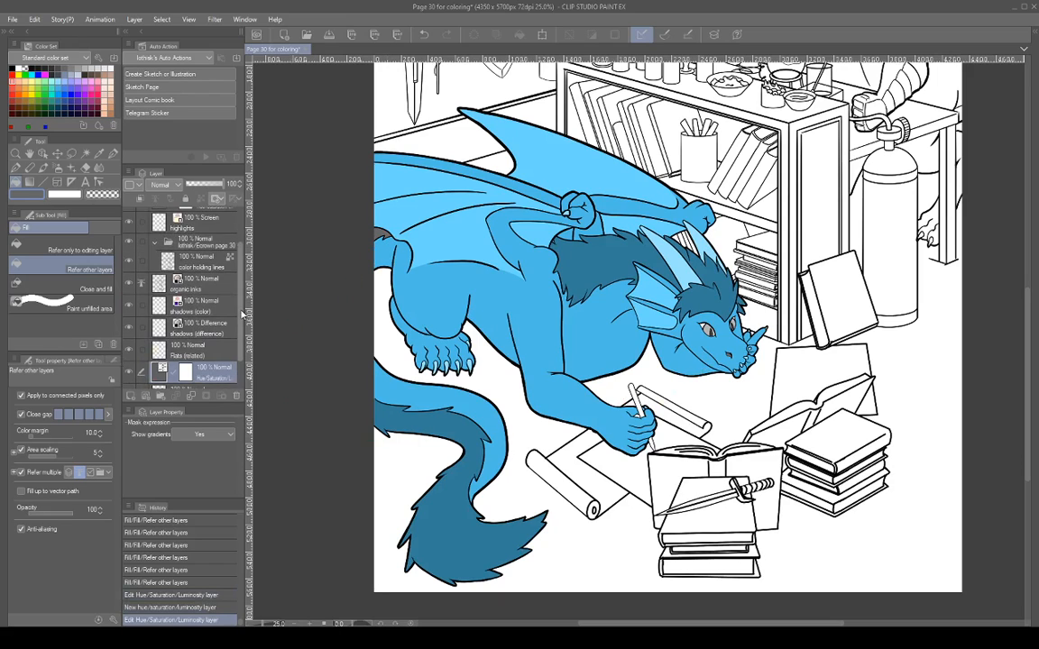
{"action": "left_click", "coordinate": [130, 372]}
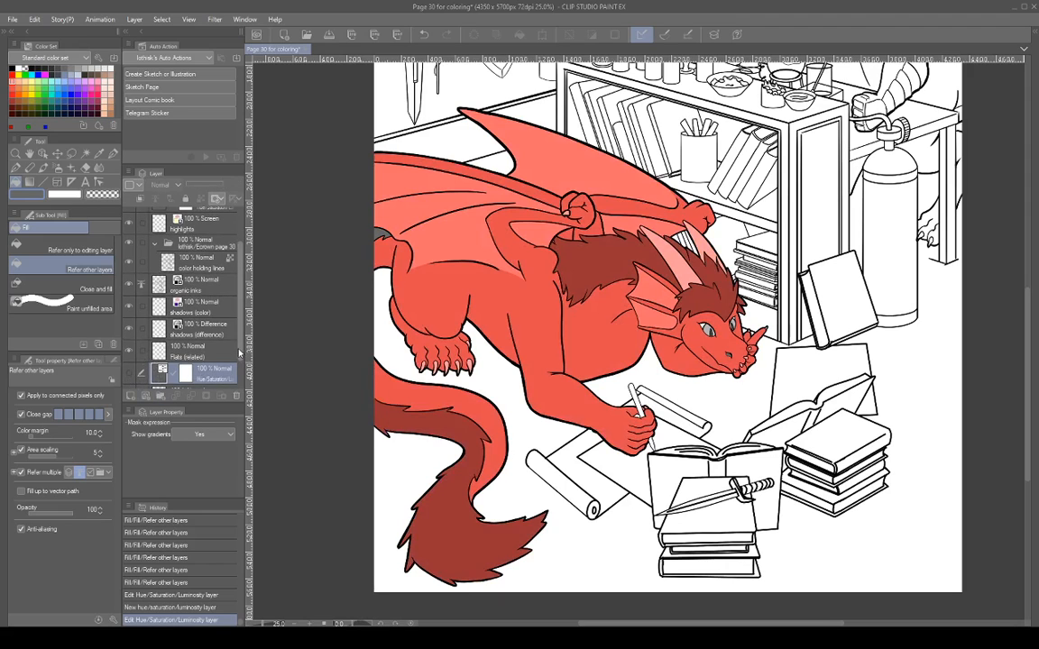
{"action": "scroll", "coordinate": [227, 384], "scroll_direction": "down", "scroll_amount": 2}
{"action": "left_click", "coordinate": [129, 357]}
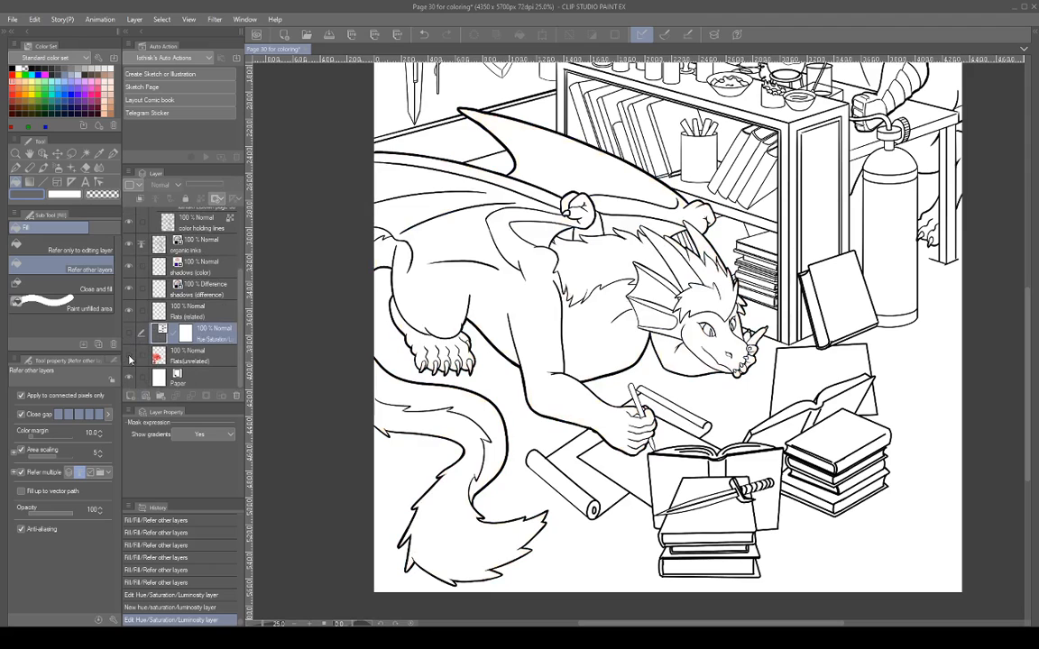
Show the Flats(unrelated) layer and hide the inks to examine the bare fills around the dragon's head for gaps.
{"action": "left_click", "coordinate": [129, 357]}
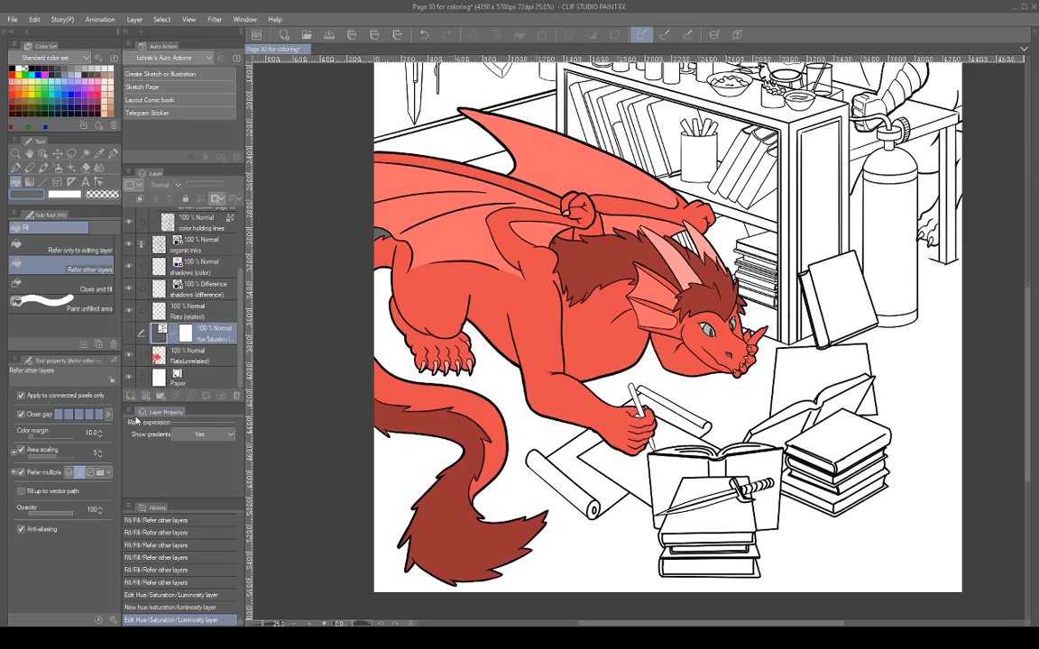
{"action": "right_click", "coordinate": [597, 267]}
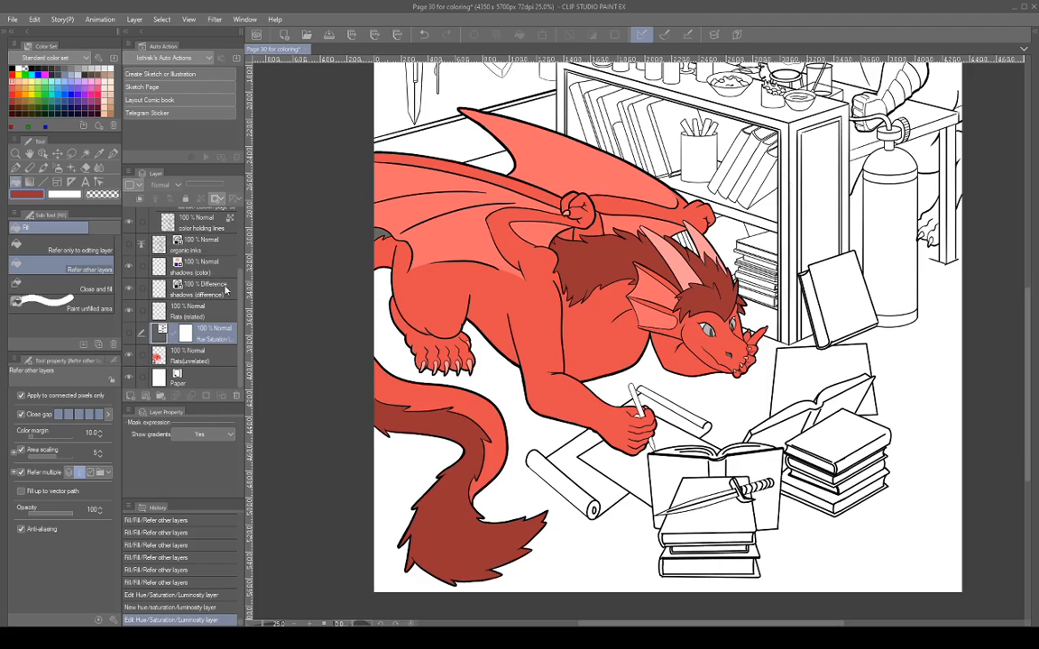
{"action": "scroll", "coordinate": [239, 272], "scroll_direction": "up", "scroll_amount": 3}
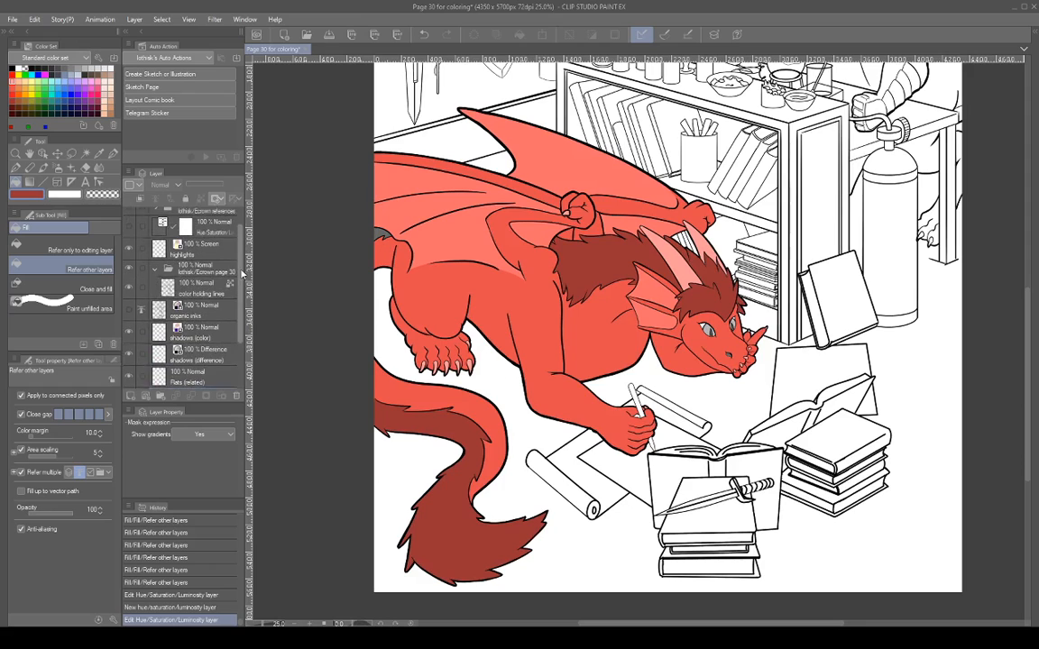
{"action": "scroll", "coordinate": [236, 275], "scroll_direction": "up", "scroll_amount": 1}
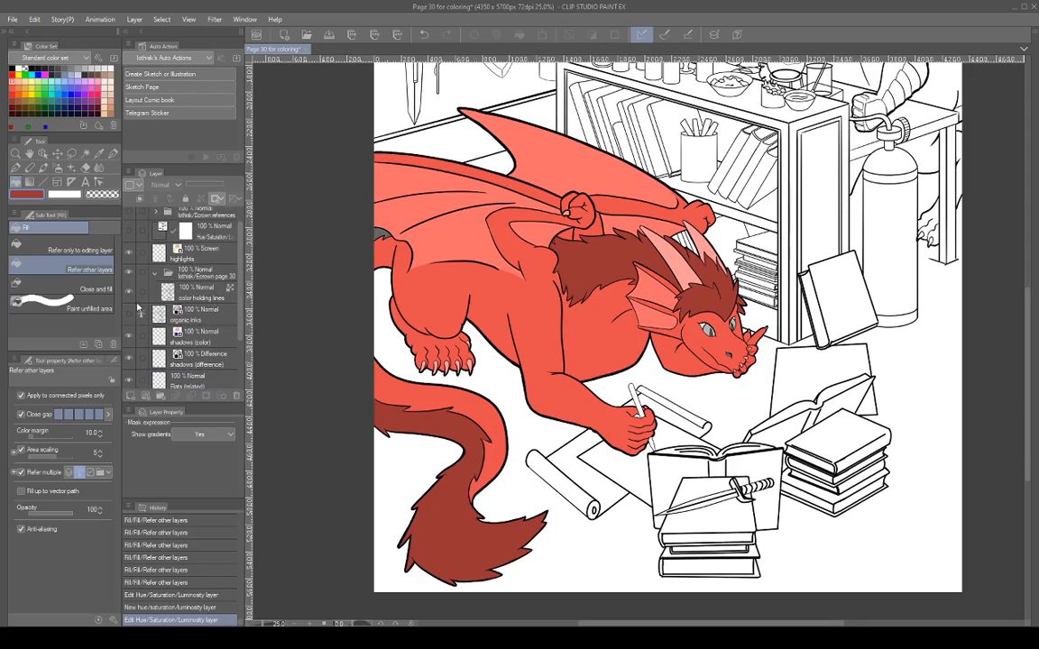
{"action": "left_click", "coordinate": [129, 313]}
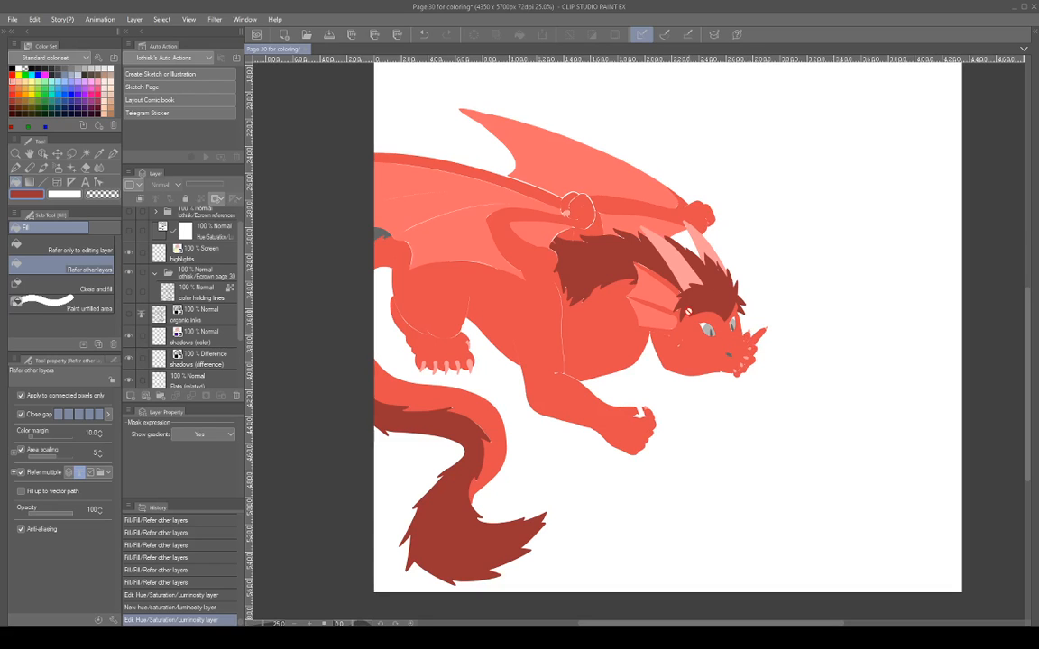
{"action": "scroll", "coordinate": [738, 340], "scroll_direction": "up", "scroll_amount": 3}
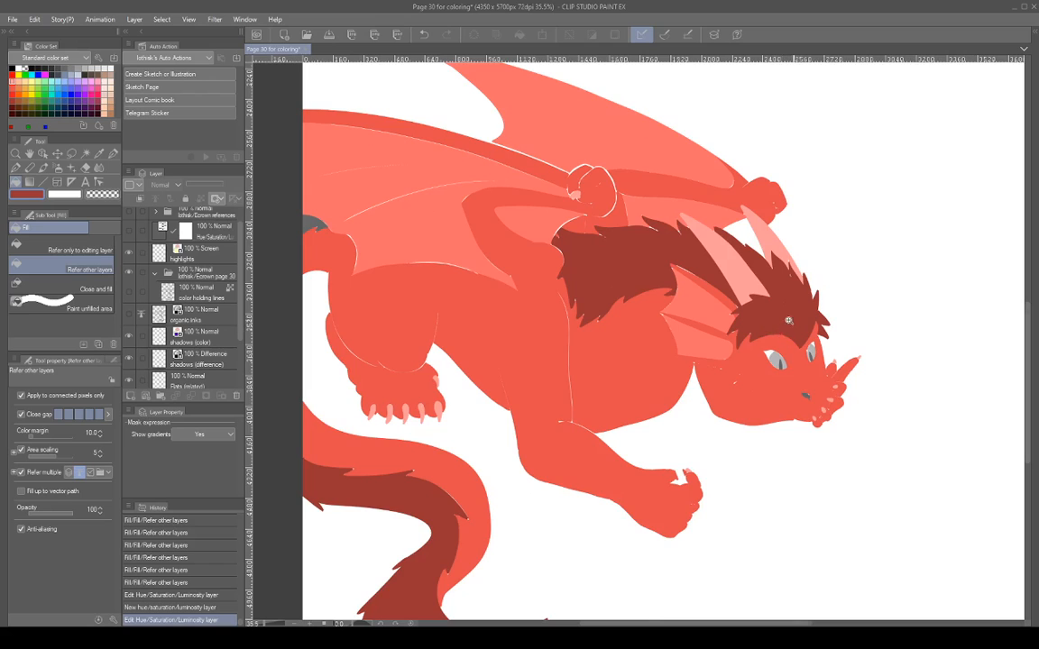
{"action": "scroll", "coordinate": [709, 302], "scroll_direction": "up", "scroll_amount": 2}
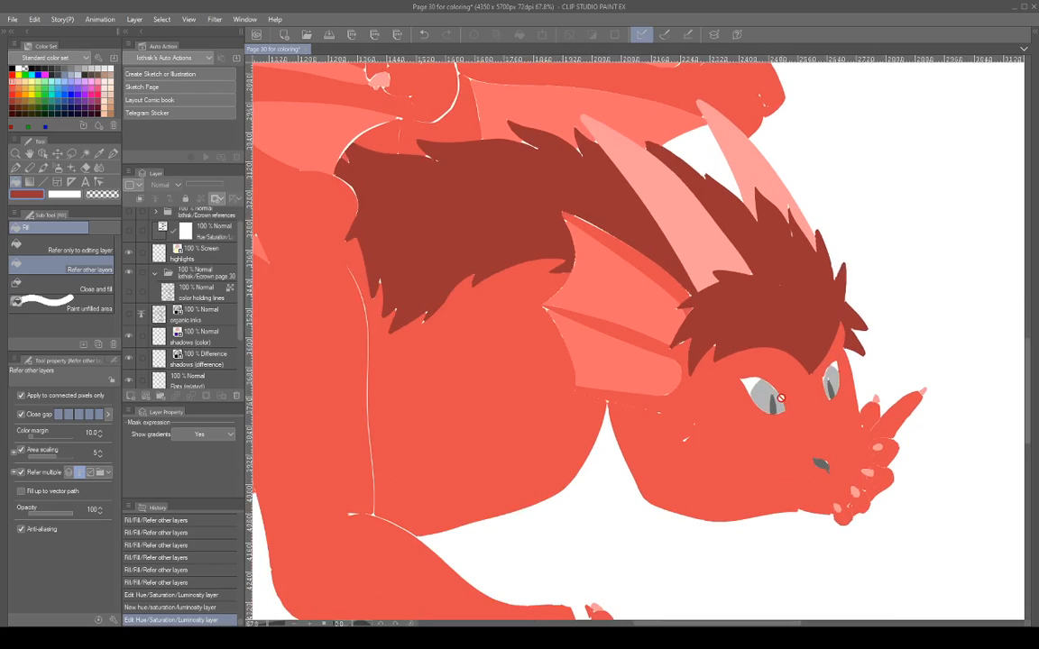
{"action": "scroll", "coordinate": [799, 347], "scroll_direction": "up", "scroll_amount": 3}
{"action": "left_click_drag", "start_coordinate": [709, 378], "coordinate": [747, 349]}
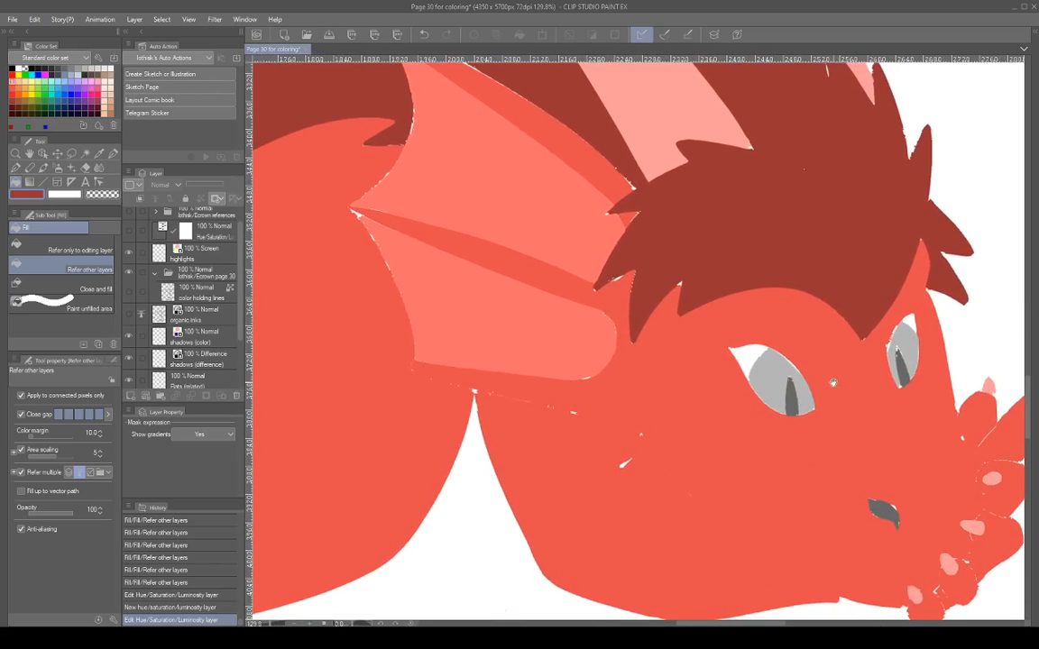
Recolor both of the dragon's irises on the Flats(unrelated) layer with the light red sampled from the ear membrane, with the organic inks visible.
{"action": "left_click", "coordinate": [575, 336], "text": "alt"}
{"action": "scroll", "coordinate": [239, 316], "scroll_direction": "down", "scroll_amount": 3}
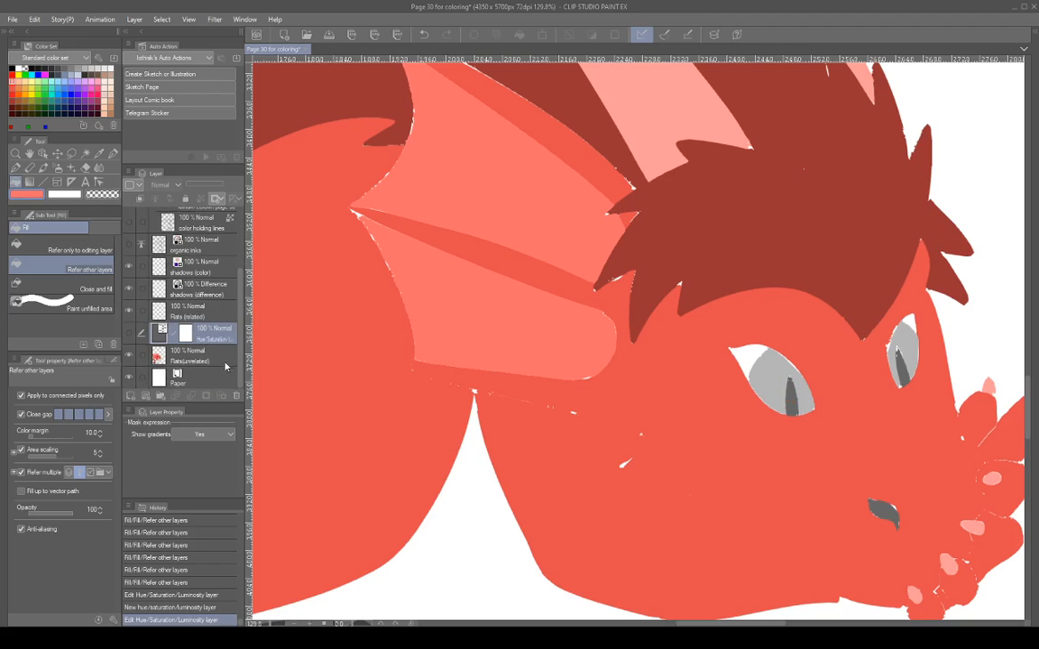
{"action": "left_click", "coordinate": [233, 359]}
{"action": "left_click", "coordinate": [791, 388]}
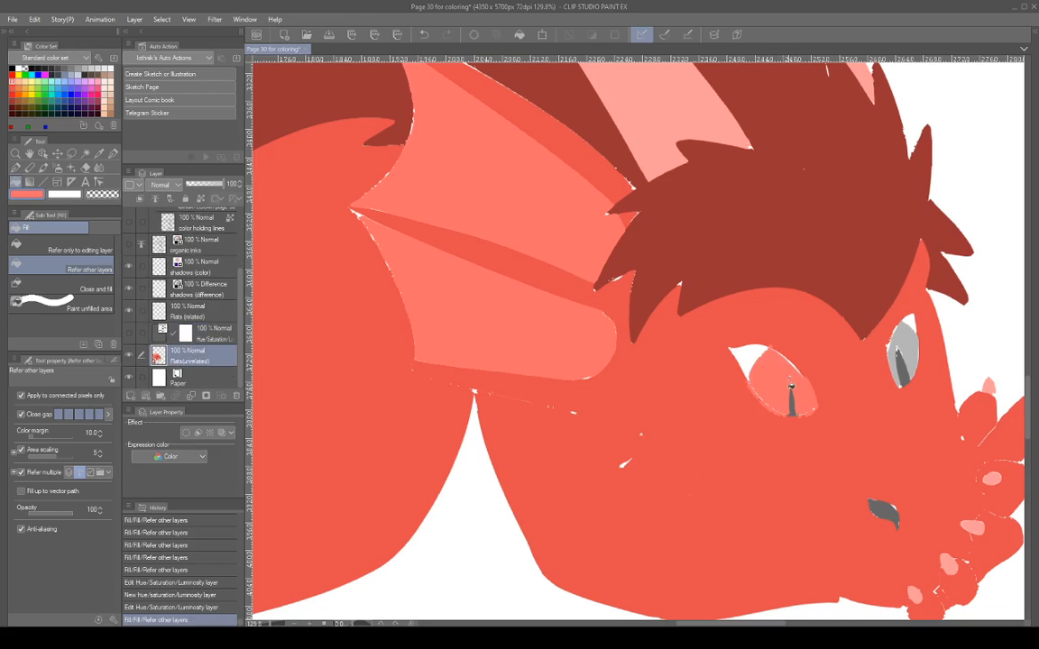
{"action": "key", "text": "ctrl+z"}
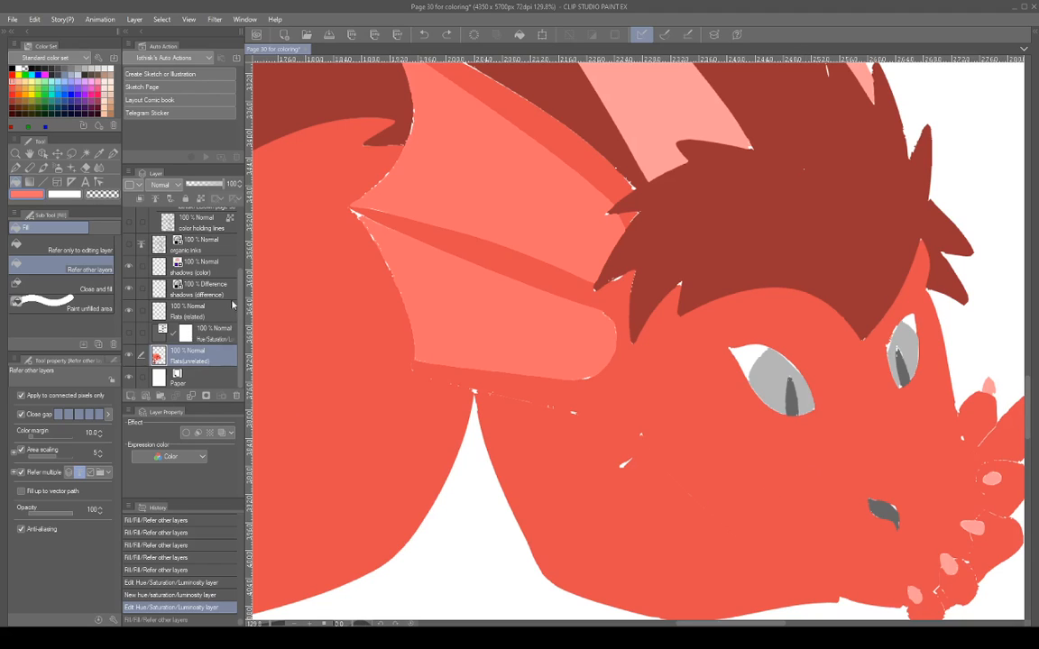
{"action": "left_click", "coordinate": [128, 244]}
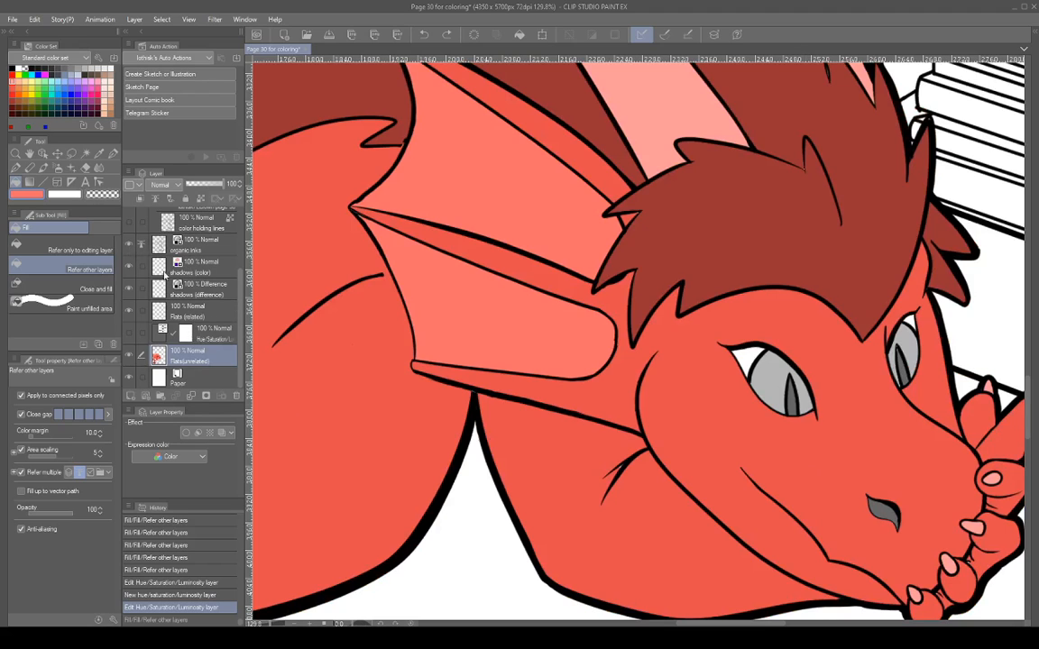
{"action": "left_click", "coordinate": [758, 365]}
{"action": "left_click", "coordinate": [906, 352]}
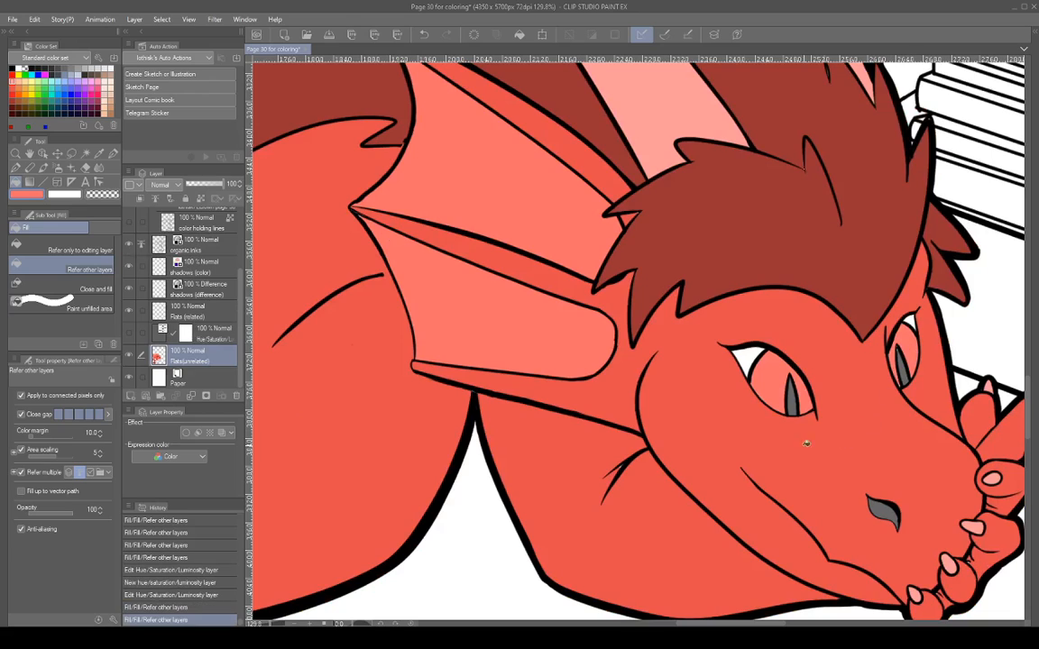
Fill both of the dragon's pupils with the dark red sampled from its mane.
{"action": "left_click", "coordinate": [748, 280], "text": "alt"}
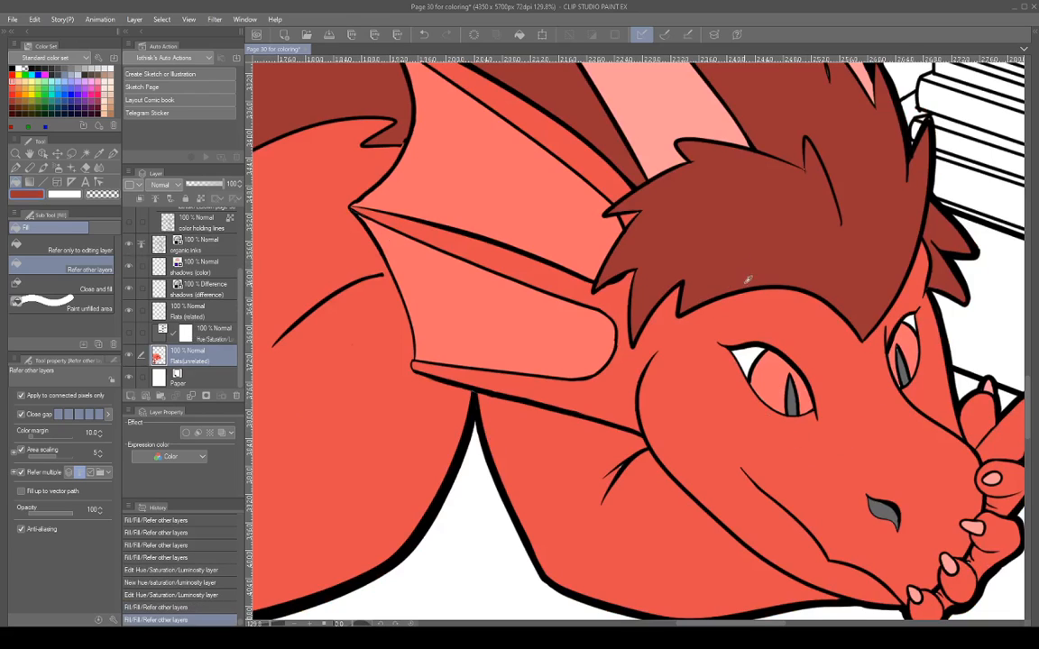
{"action": "left_click", "coordinate": [794, 399]}
{"action": "left_click", "coordinate": [903, 370]}
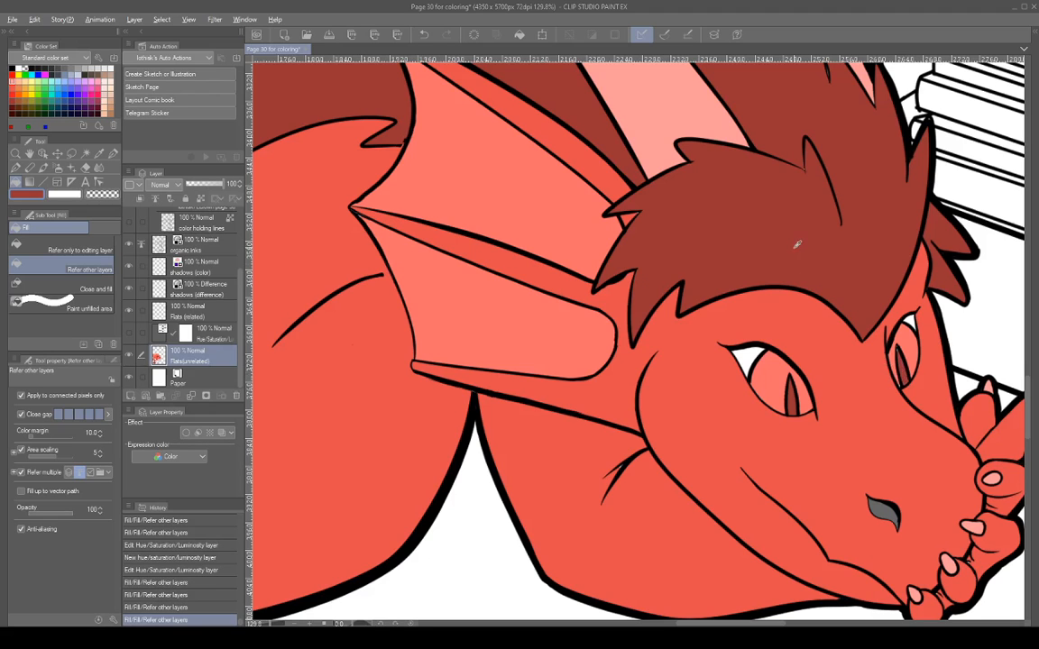
Fill the gray fur patch above the dragon's haunch at the page edge with the dark red mane color.
{"action": "left_click_drag", "start_coordinate": [711, 304], "coordinate": [858, 351]}
{"action": "left_click_drag", "start_coordinate": [858, 351], "coordinate": [740, 351]}
{"action": "left_click_drag", "start_coordinate": [461, 299], "coordinate": [601, 374]}
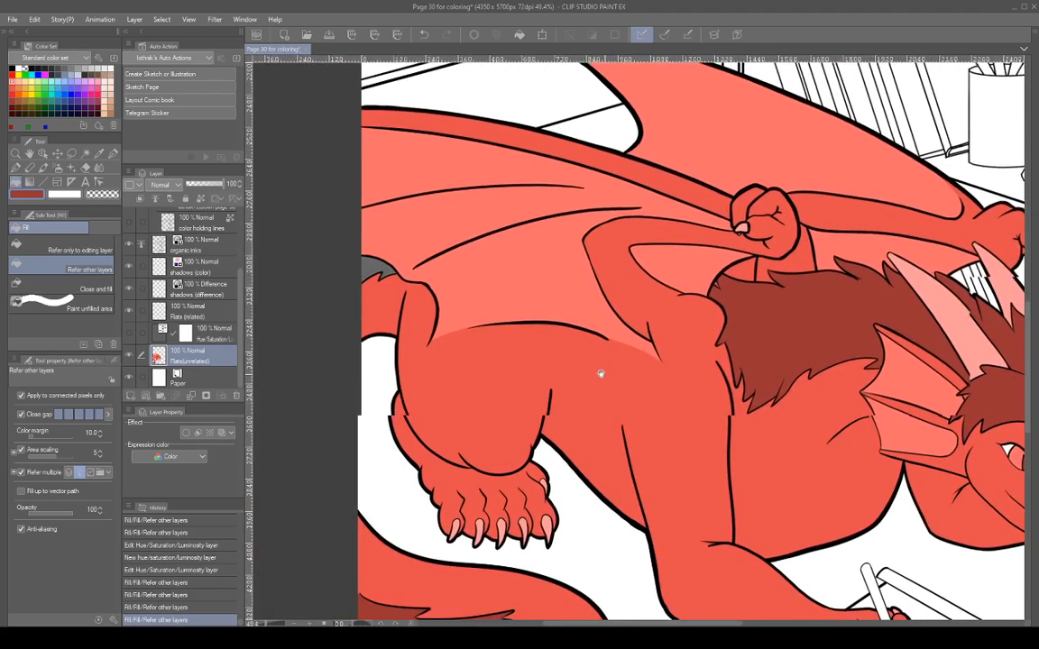
{"action": "left_click_drag", "start_coordinate": [550, 343], "coordinate": [698, 381]}
{"action": "left_click_drag", "start_coordinate": [516, 292], "coordinate": [648, 293]}
{"action": "left_click", "coordinate": [527, 299]}
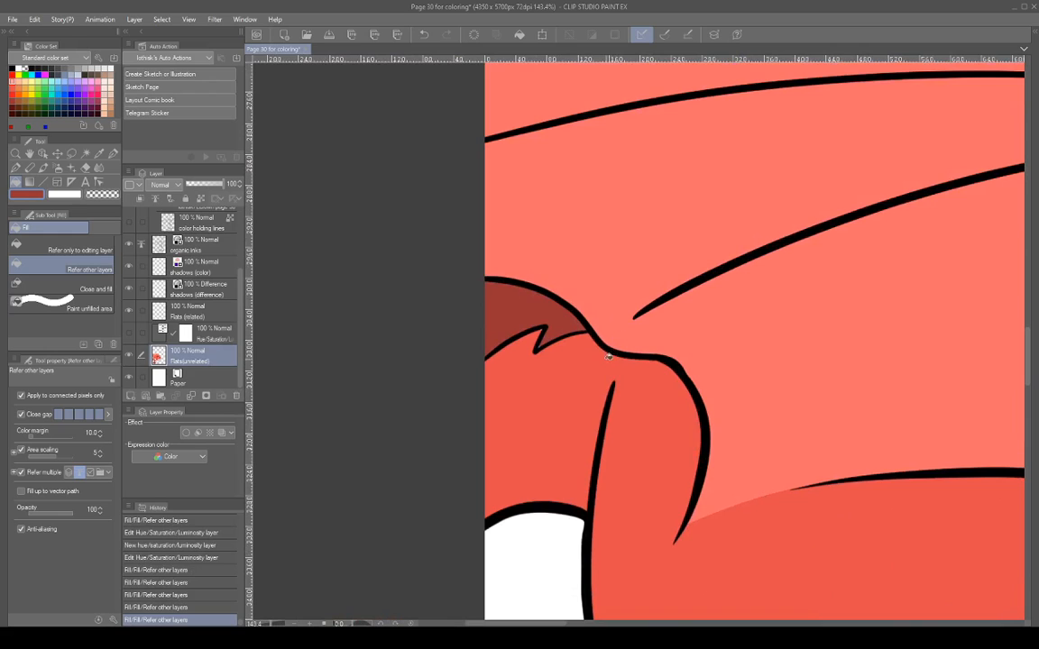
Switch to the hard pixel brush and try a dark red dab on the white speck in the fur patch's zigzag, undoing it.
{"action": "left_click_drag", "start_coordinate": [559, 320], "coordinate": [591, 341]}
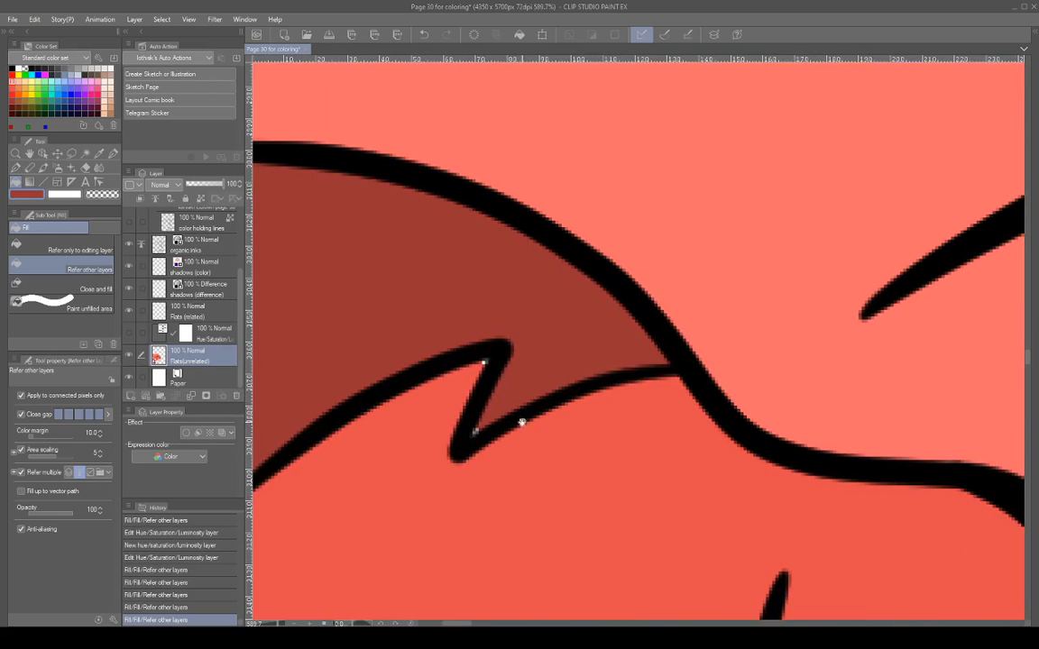
{"action": "left_click_drag", "start_coordinate": [593, 396], "coordinate": [732, 317]}
{"action": "left_click_drag", "start_coordinate": [609, 348], "coordinate": [656, 366]}
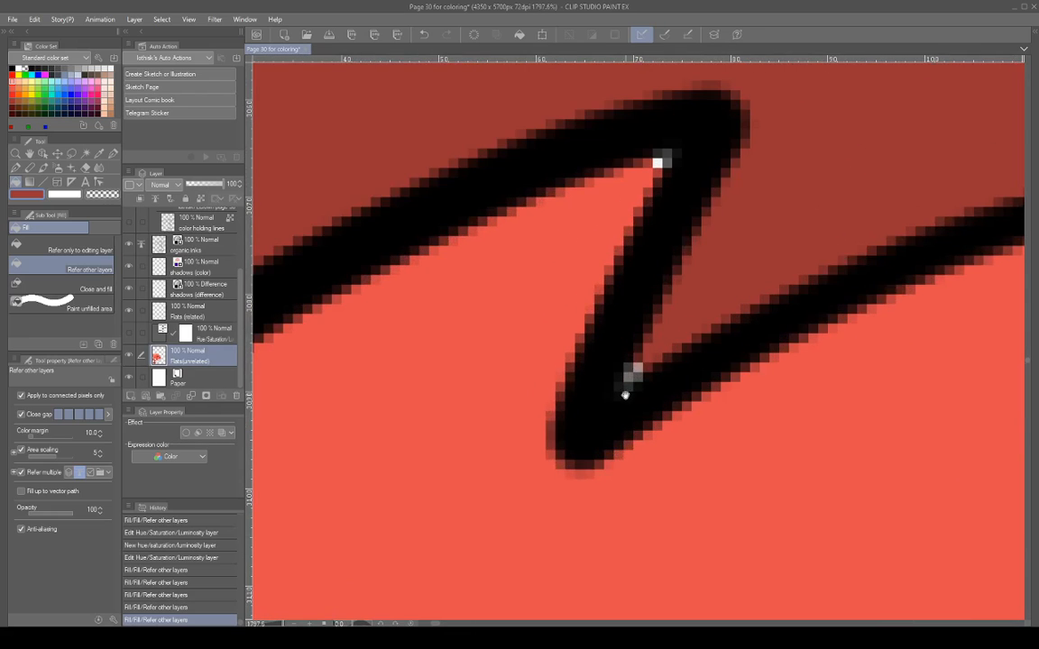
{"action": "left_click_drag", "start_coordinate": [663, 321], "coordinate": [709, 330]}
{"action": "key", "text": "p"}
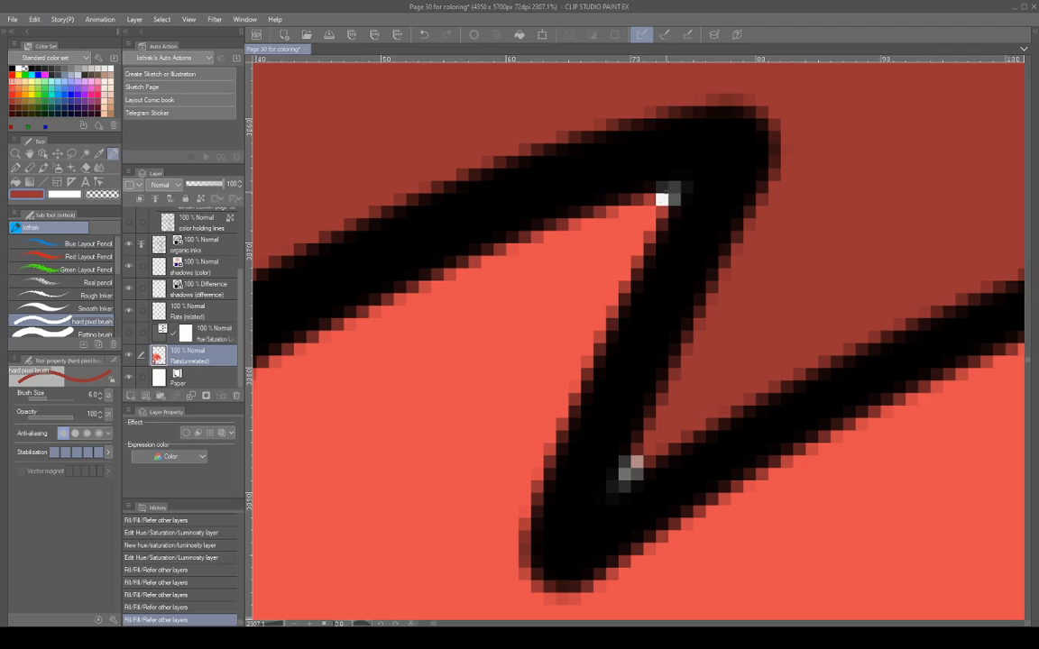
{"action": "left_click", "coordinate": [661, 198]}
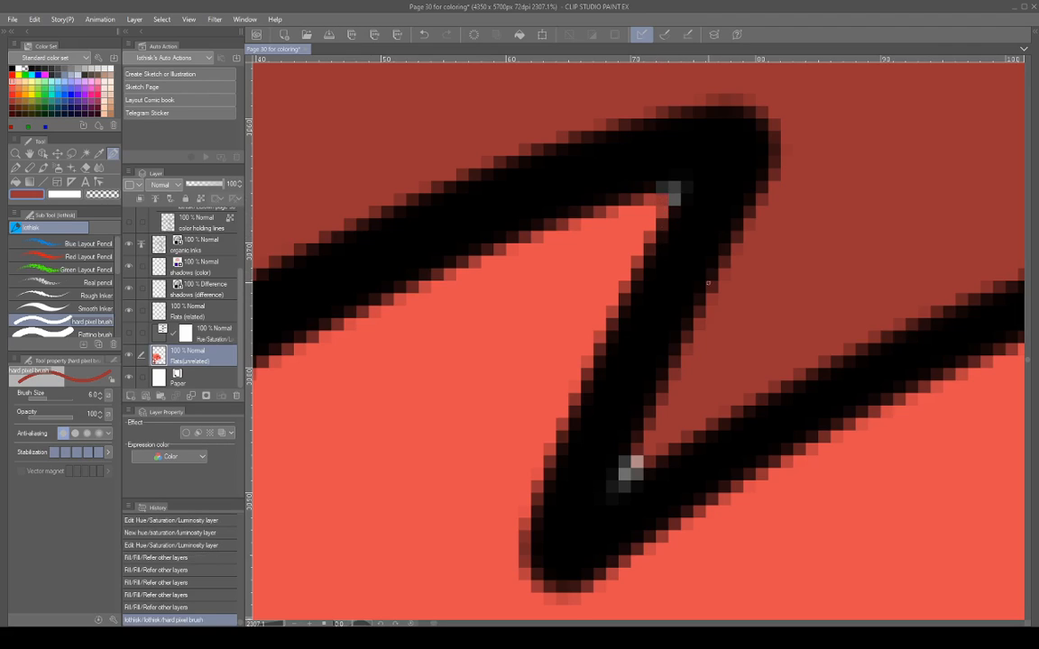
{"action": "key", "text": "ctrl+z"}
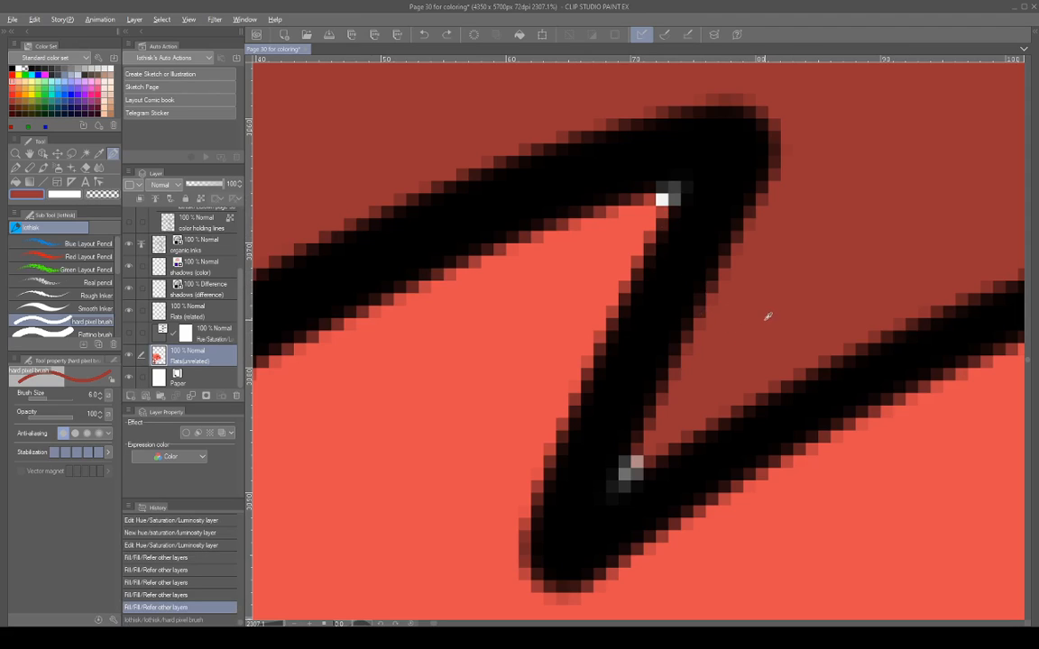
Enlarge the hard pixel brush to 40 and paint dark red over the unfilled pixels in the zigzag's lower notch.
{"action": "scroll", "coordinate": [663, 442], "scroll_direction": "up", "scroll_amount": 2}
{"action": "scroll", "coordinate": [663, 441], "scroll_direction": "down", "scroll_amount": 3}
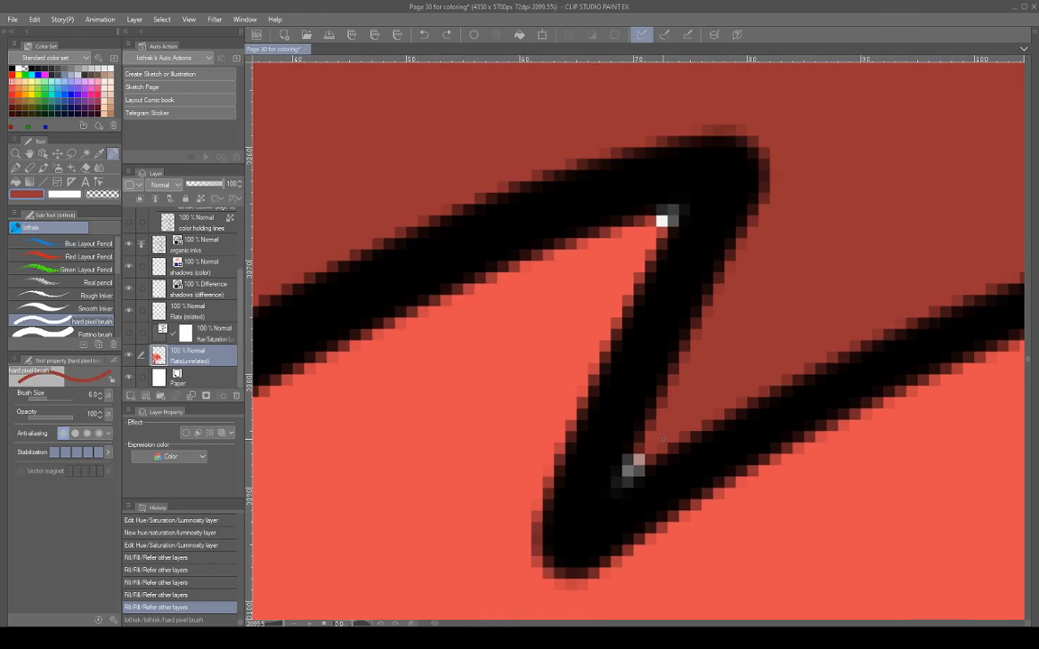
{"action": "key", "text": "]"}
{"action": "key", "text": "]"}
{"action": "key", "text": "]"}
{"action": "key", "text": "]"}
{"action": "key", "text": "]"}
{"action": "key", "text": "]"}
{"action": "key", "text": "]"}
{"action": "key", "text": "]"}
{"action": "key", "text": "]"}
{"action": "key", "text": "]"}
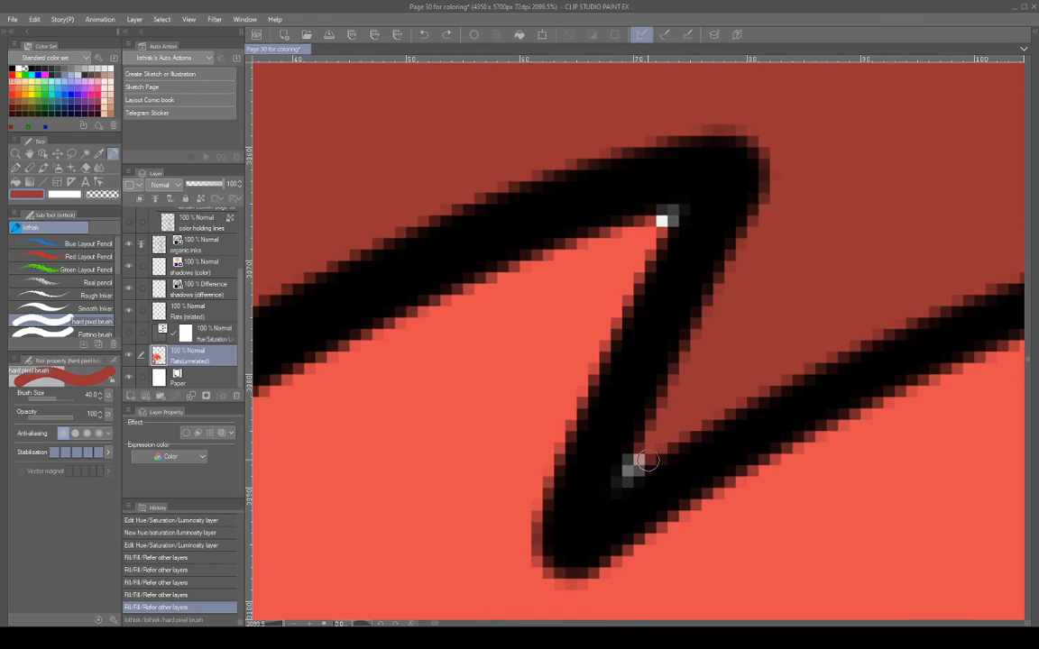
{"action": "mouse_move", "coordinate": [646, 464]}
{"action": "left_mouse_down"}
{"action": "mouse_move", "coordinate": [626, 473]}
{"action": "mouse_move", "coordinate": [652, 449]}
{"action": "left_mouse_up"}
Set the brush size to 50 and cover the white speck in the zigzag's upper notch with the sampled red body color.
{"action": "key", "text": "]"}
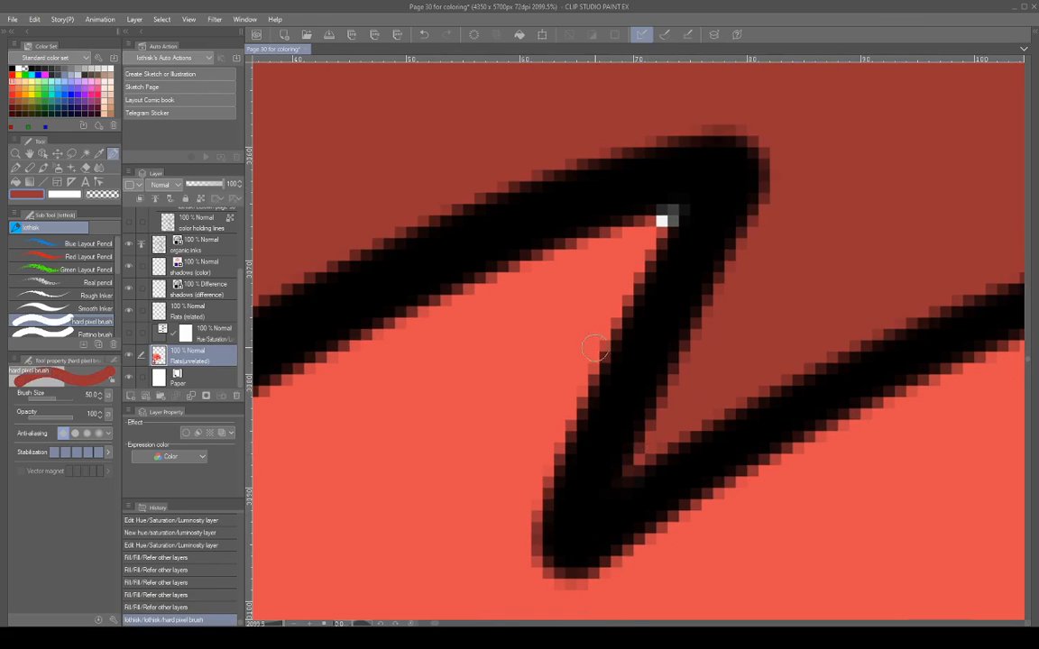
{"action": "left_click", "coordinate": [568, 343], "text": "alt"}
{"action": "scroll", "coordinate": [569, 342], "scroll_direction": "down", "scroll_amount": 1}
{"action": "left_click_drag", "start_coordinate": [662, 217], "coordinate": [668, 214]}
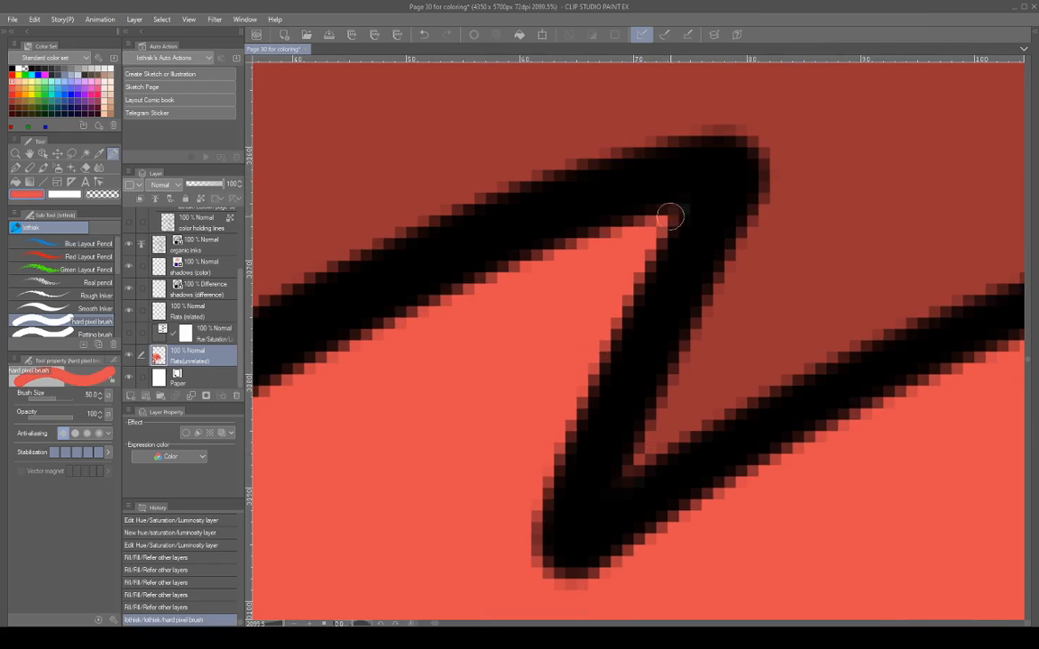
Paint over the unfilled gray pixels along the lower edge of the dragon's nearer iris with the light red iris color.
{"action": "scroll", "coordinate": [617, 376], "scroll_direction": "down", "scroll_amount": 6}
{"action": "scroll", "coordinate": [617, 376], "scroll_direction": "down", "scroll_amount": 6}
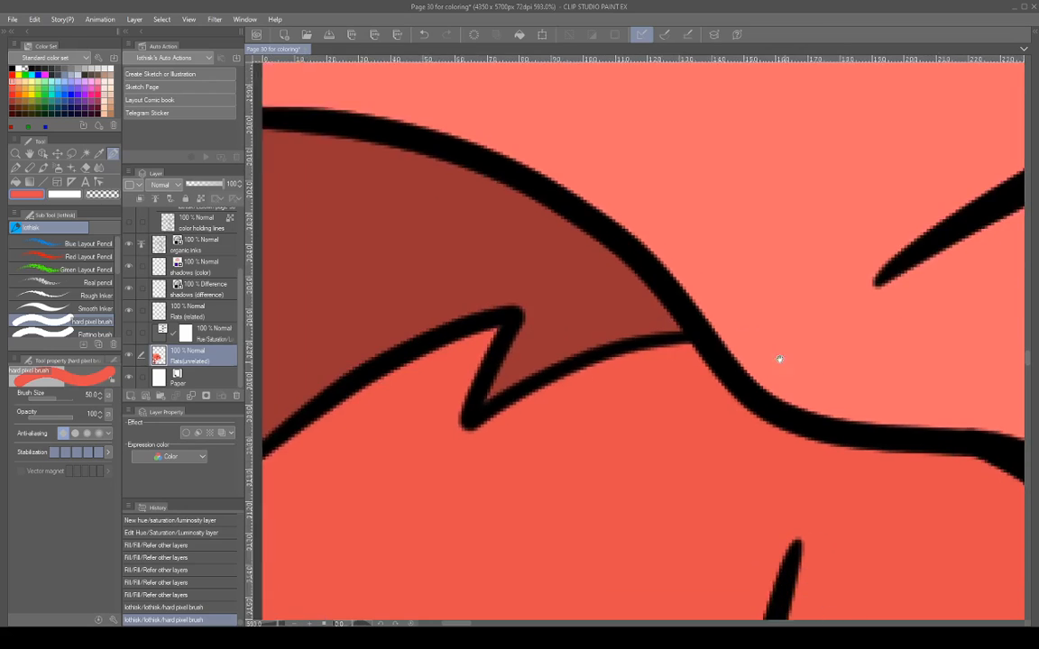
{"action": "scroll", "coordinate": [762, 369], "scroll_direction": "down", "scroll_amount": 5}
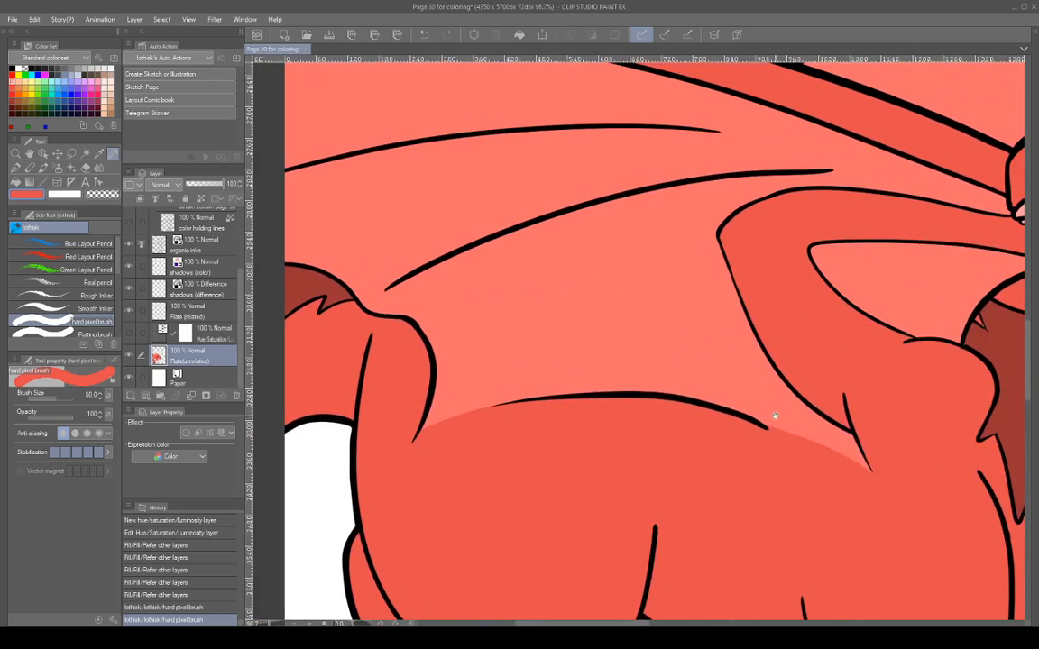
{"action": "left_click_drag", "start_coordinate": [774, 416], "coordinate": [661, 548]}
{"action": "left_click_drag", "start_coordinate": [760, 507], "coordinate": [569, 462]}
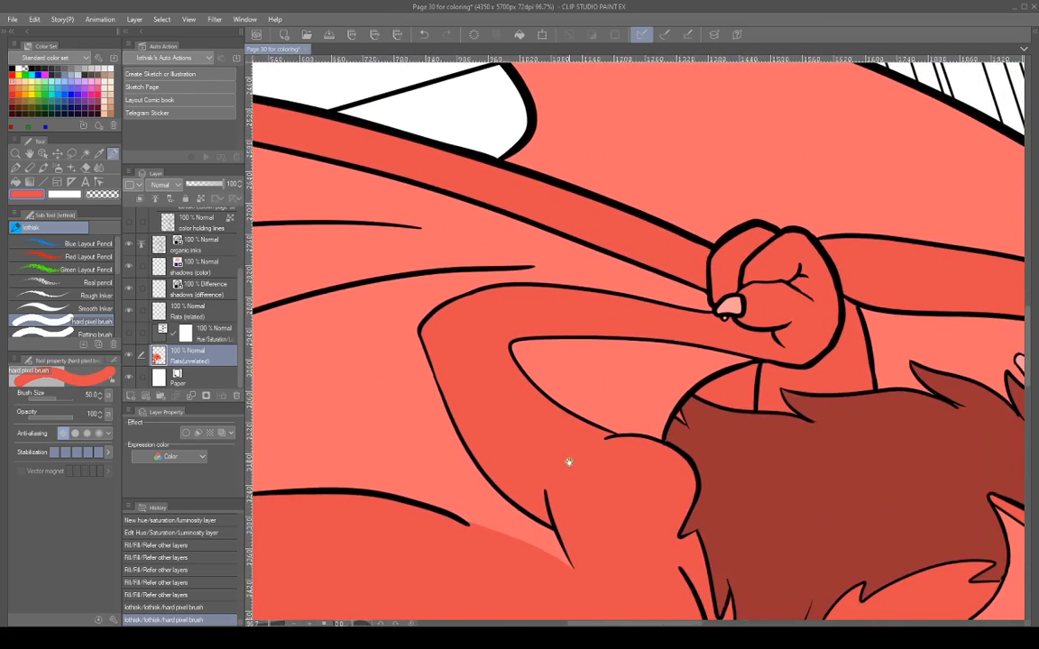
{"action": "left_click_drag", "start_coordinate": [772, 482], "coordinate": [611, 397]}
{"action": "left_click_drag", "start_coordinate": [815, 461], "coordinate": [758, 374]}
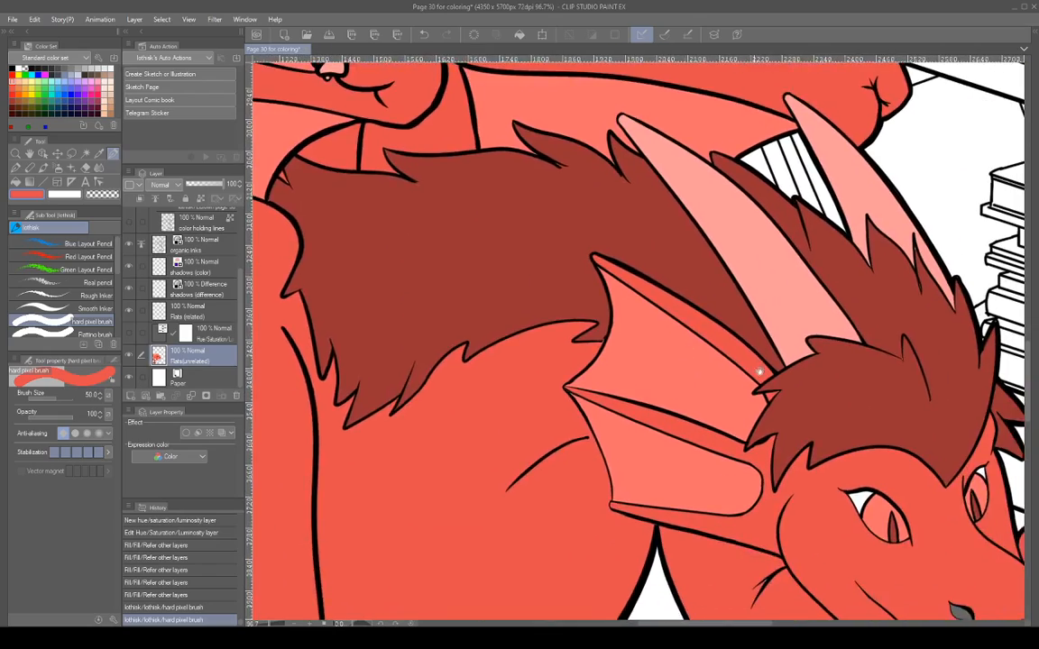
{"action": "left_click_drag", "start_coordinate": [832, 419], "coordinate": [735, 337]}
{"action": "left_click_drag", "start_coordinate": [808, 405], "coordinate": [718, 380]}
{"action": "scroll", "coordinate": [719, 380], "scroll_direction": "up", "scroll_amount": 8}
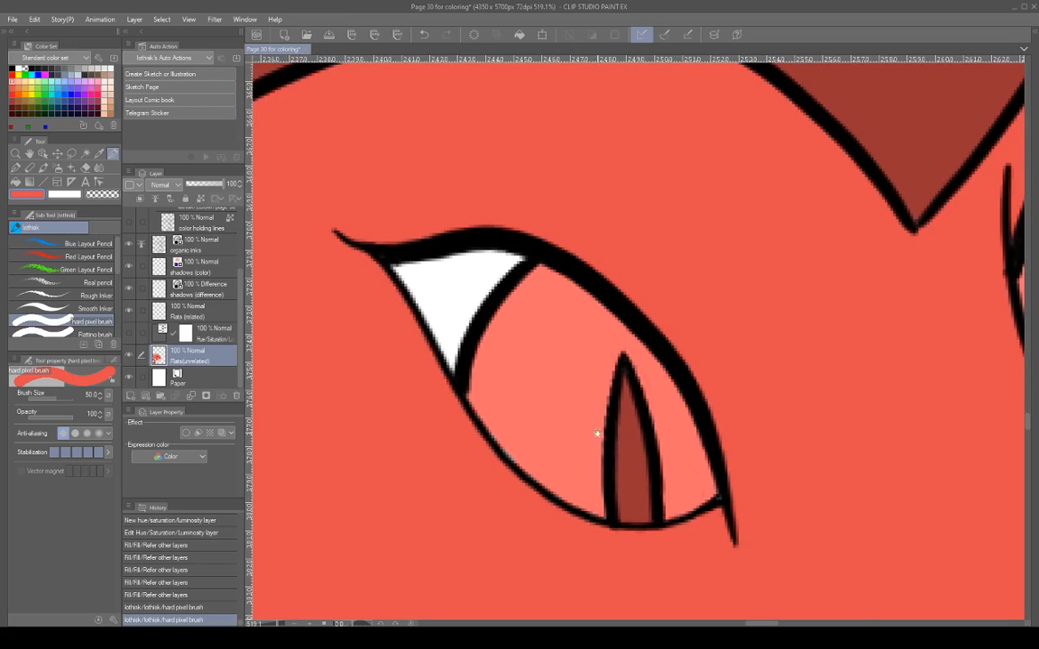
{"action": "scroll", "coordinate": [596, 435], "scroll_direction": "up", "scroll_amount": 5}
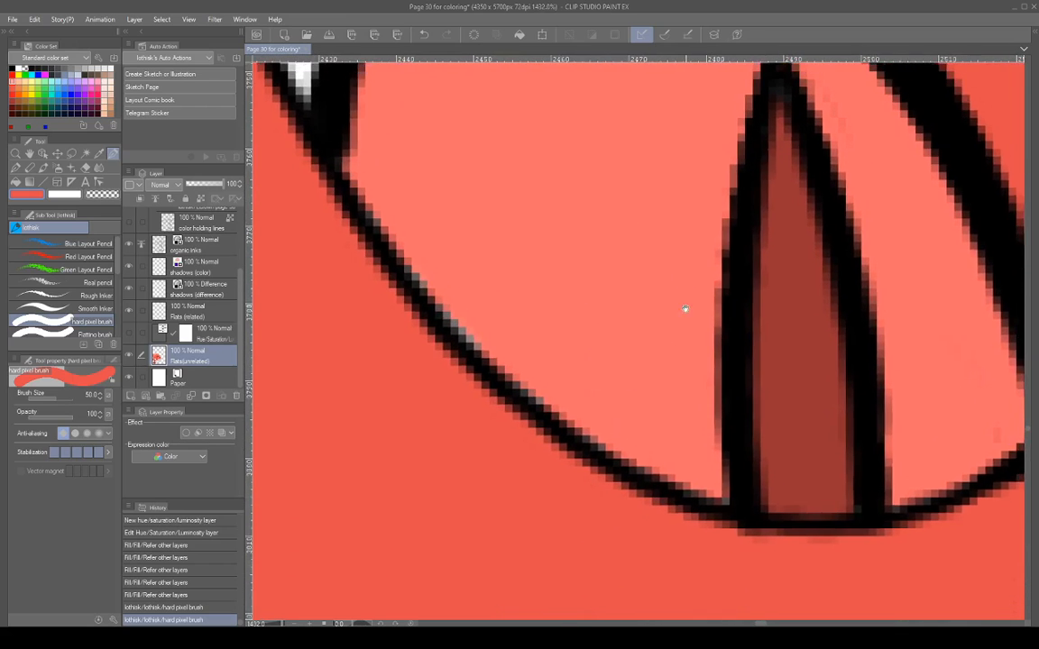
{"action": "left_click_drag", "start_coordinate": [685, 308], "coordinate": [665, 413]}
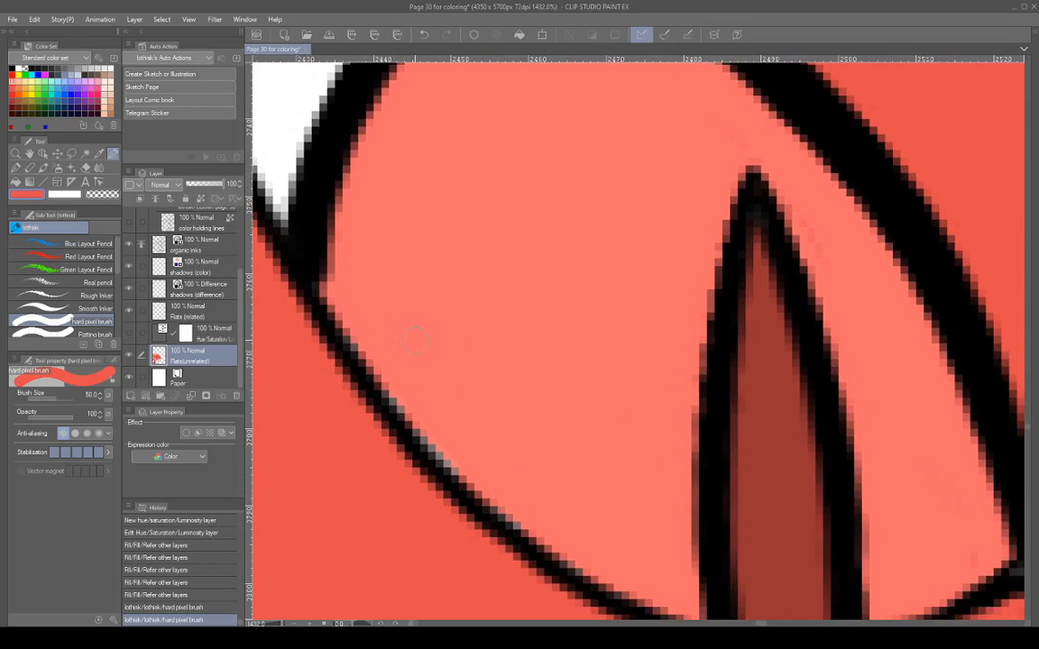
{"action": "mouse_move", "coordinate": [353, 344]}
{"action": "left_mouse_down"}
{"action": "mouse_move", "coordinate": [365, 378]}
{"action": "mouse_move", "coordinate": [438, 455]}
{"action": "mouse_move", "coordinate": [499, 495]}
{"action": "mouse_move", "coordinate": [628, 548]}
{"action": "mouse_move", "coordinate": [522, 379]}
{"action": "left_mouse_up"}
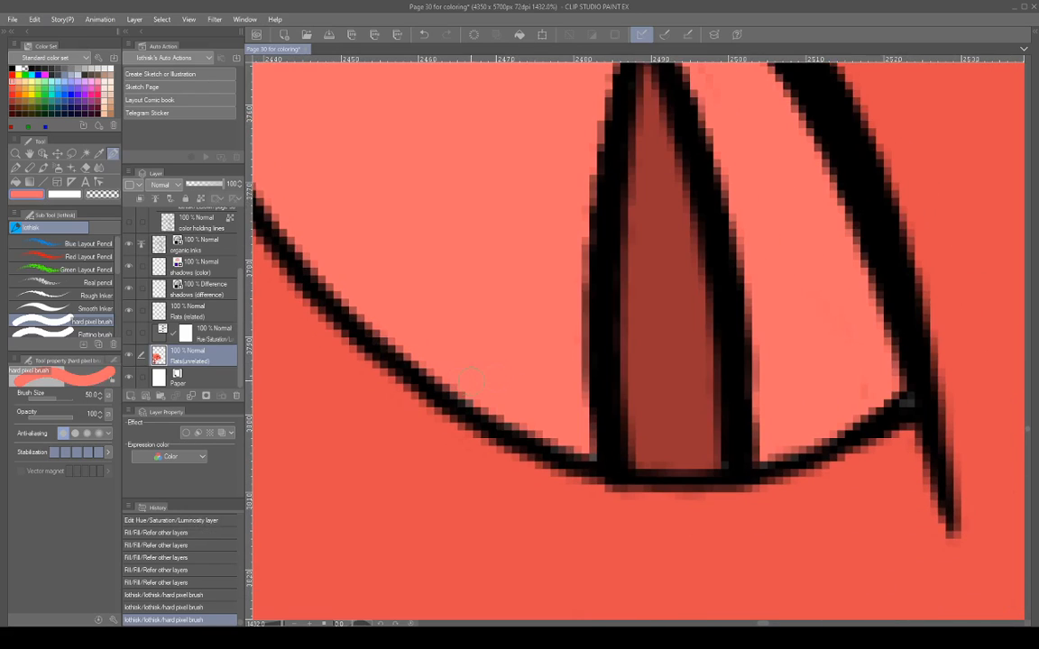
{"action": "mouse_move", "coordinate": [426, 375]}
{"action": "left_mouse_down"}
{"action": "mouse_move", "coordinate": [506, 429]}
{"action": "mouse_move", "coordinate": [594, 455]}
{"action": "left_mouse_up"}
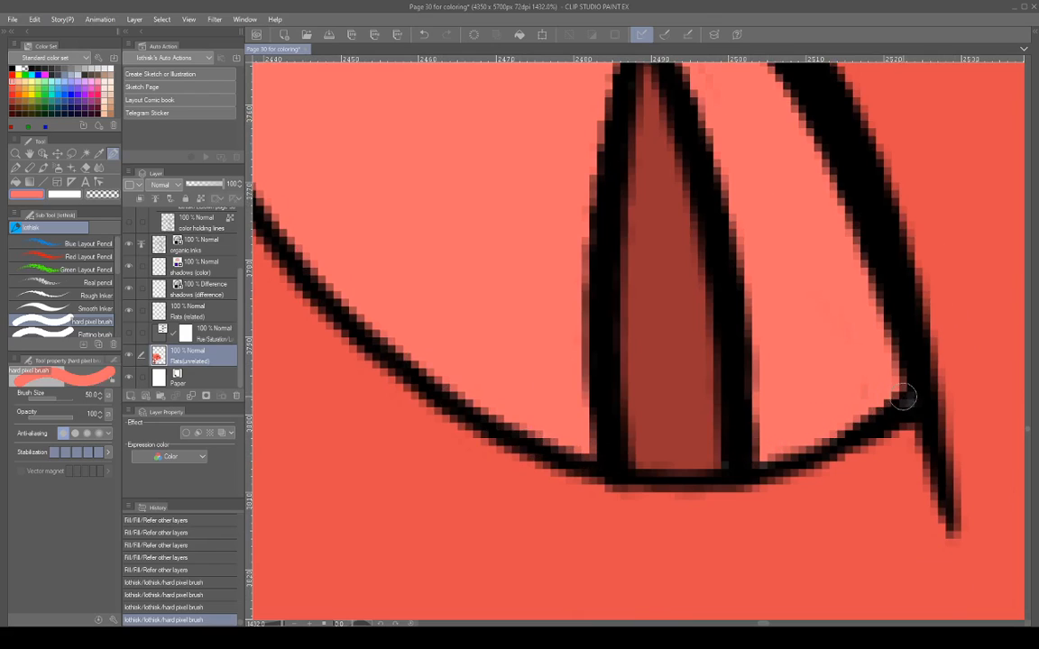
Touch up the gray edge pixels beside the nearer eye's pupil and in the iris corner with the light red iris color.
{"action": "left_click_drag", "start_coordinate": [741, 460], "coordinate": [746, 444]}
{"action": "mouse_move", "coordinate": [836, 369]}
{"action": "left_mouse_down"}
{"action": "mouse_move", "coordinate": [816, 402]}
{"action": "mouse_move", "coordinate": [813, 466]}
{"action": "left_mouse_up"}
{"action": "scroll", "coordinate": [813, 466], "scroll_direction": "down", "scroll_amount": 3}
Cover the white and gray gaps around the farther eye's pupil and iris with the sampled dark red pupil and light red iris colors.
{"action": "mouse_move", "coordinate": [921, 394]}
{"action": "left_mouse_down"}
{"action": "mouse_move", "coordinate": [800, 418]}
{"action": "mouse_move", "coordinate": [544, 420]}
{"action": "left_mouse_up"}
{"action": "left_click_drag", "start_coordinate": [886, 382], "coordinate": [693, 423]}
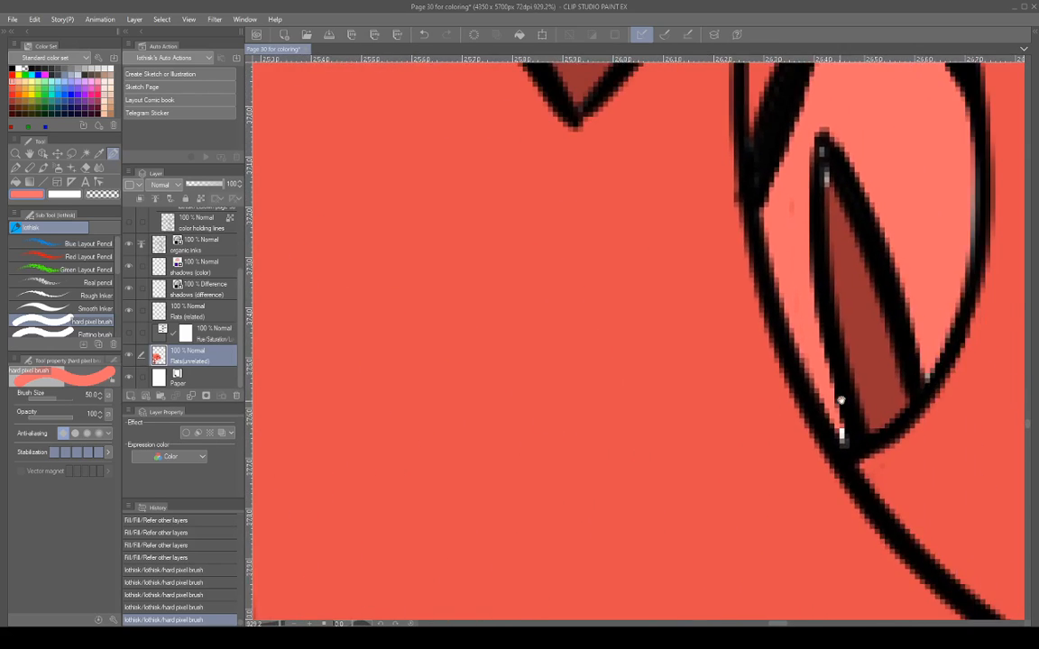
{"action": "left_click_drag", "start_coordinate": [842, 400], "coordinate": [669, 516]}
{"action": "left_click", "coordinate": [692, 438], "text": "alt"}
{"action": "left_click_drag", "start_coordinate": [651, 292], "coordinate": [646, 269]}
{"action": "left_click", "coordinate": [646, 505], "text": "alt"}
{"action": "left_click_drag", "start_coordinate": [666, 543], "coordinate": [669, 552]}
{"action": "left_click_drag", "start_coordinate": [759, 500], "coordinate": [749, 488]}
{"action": "left_click_drag", "start_coordinate": [752, 378], "coordinate": [763, 446]}
Make the Hue/Saturation correction layer directly above the unrelated flats layer visible to shift the red dragon to blue.
{"action": "scroll", "coordinate": [763, 445], "scroll_direction": "down", "scroll_amount": 10}
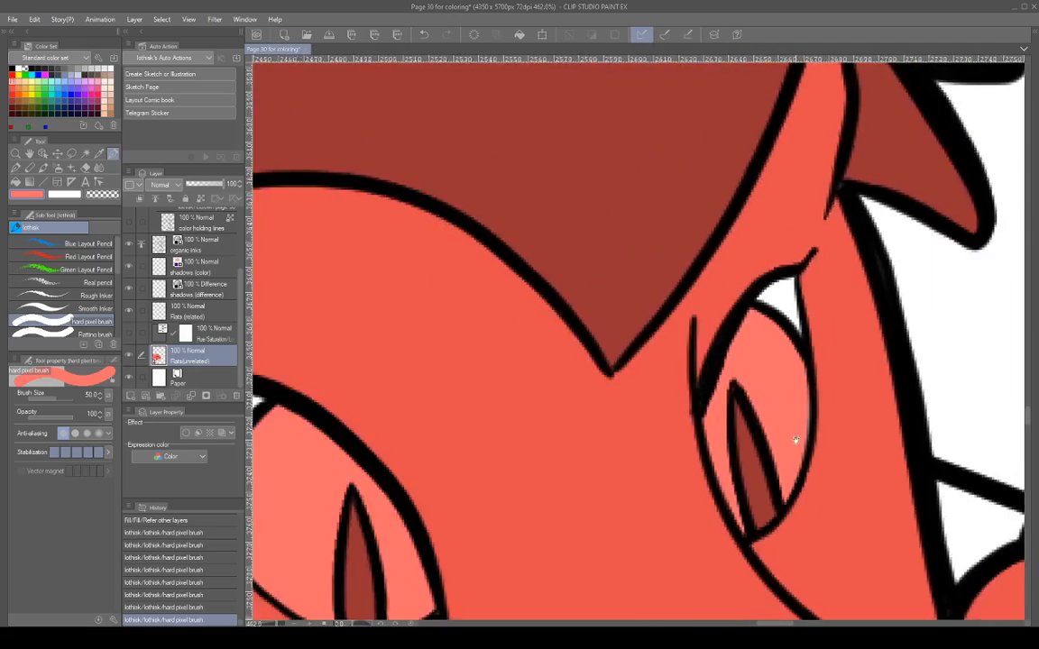
{"action": "scroll", "coordinate": [848, 492], "scroll_direction": "down", "scroll_amount": 5}
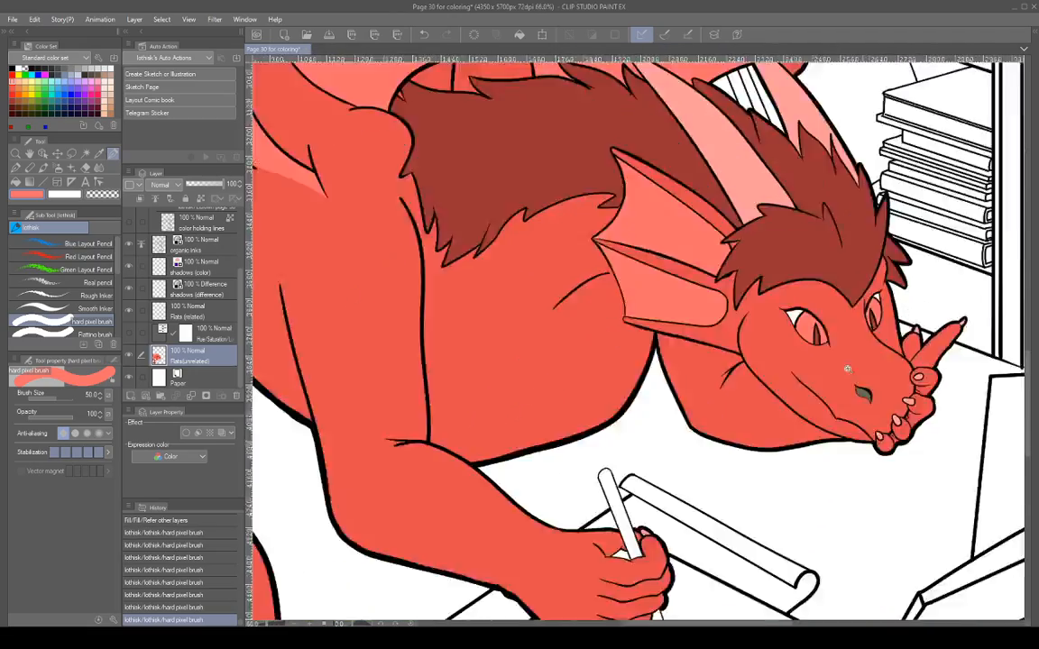
{"action": "scroll", "coordinate": [893, 399], "scroll_direction": "down", "scroll_amount": 4}
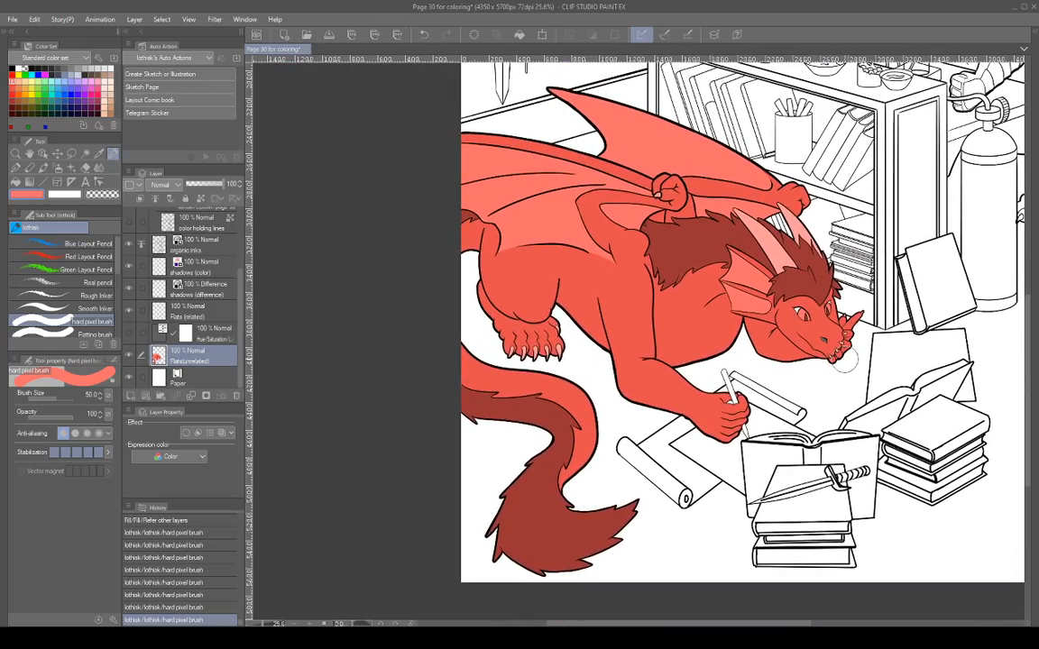
{"action": "left_click", "coordinate": [128, 336]}
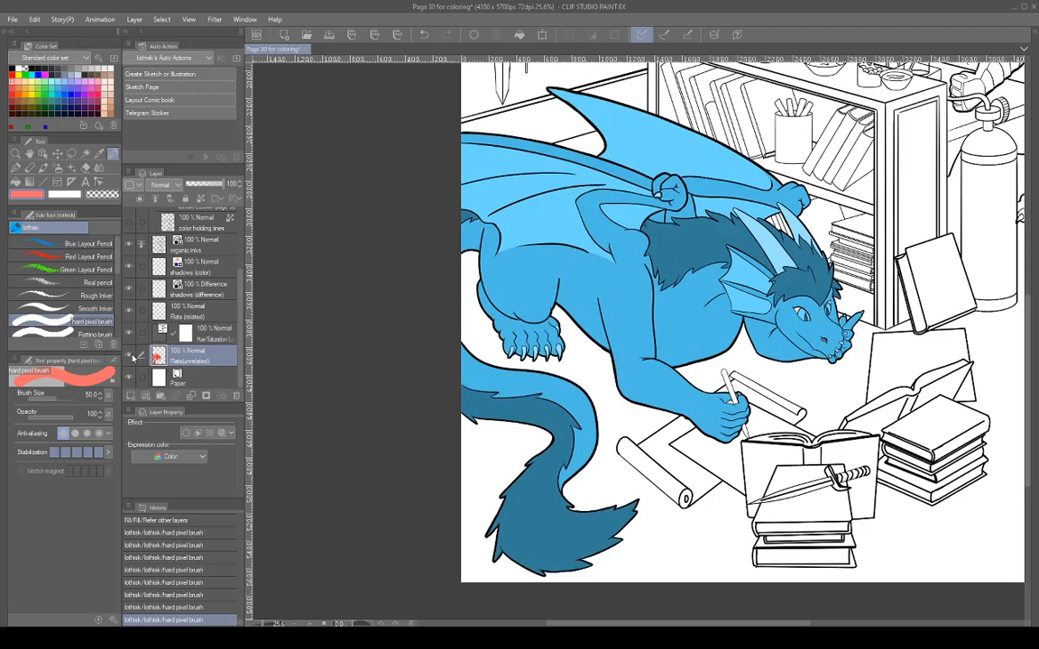
Show the references folder and examine the blue dragon reference against the dragon colors on the page.
{"action": "scroll", "coordinate": [181, 271], "scroll_direction": "up", "scroll_amount": 4}
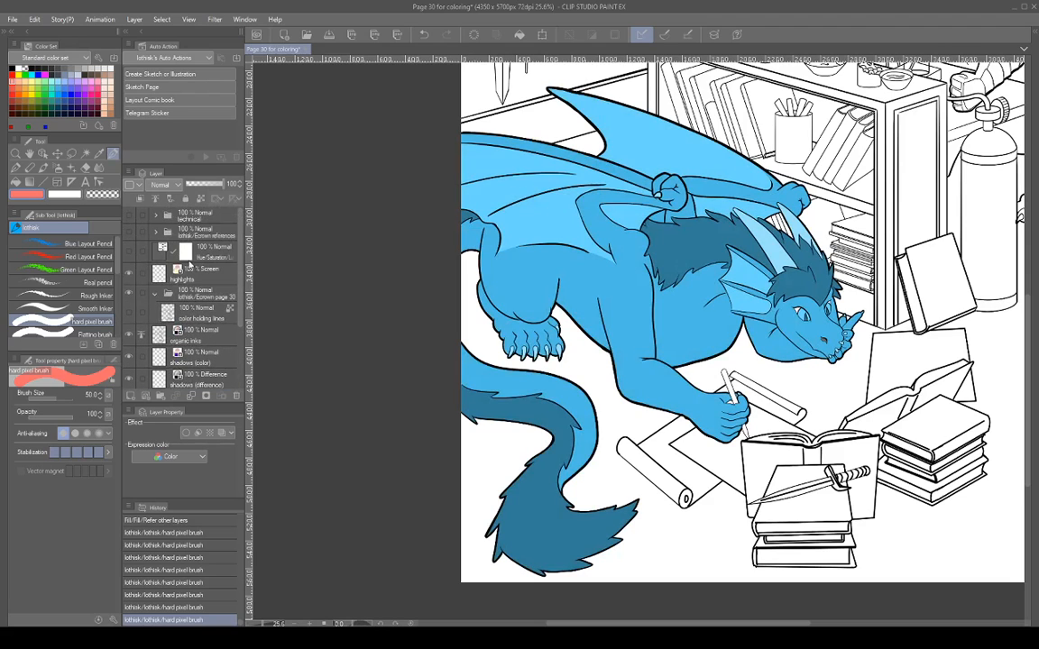
{"action": "left_click", "coordinate": [131, 245]}
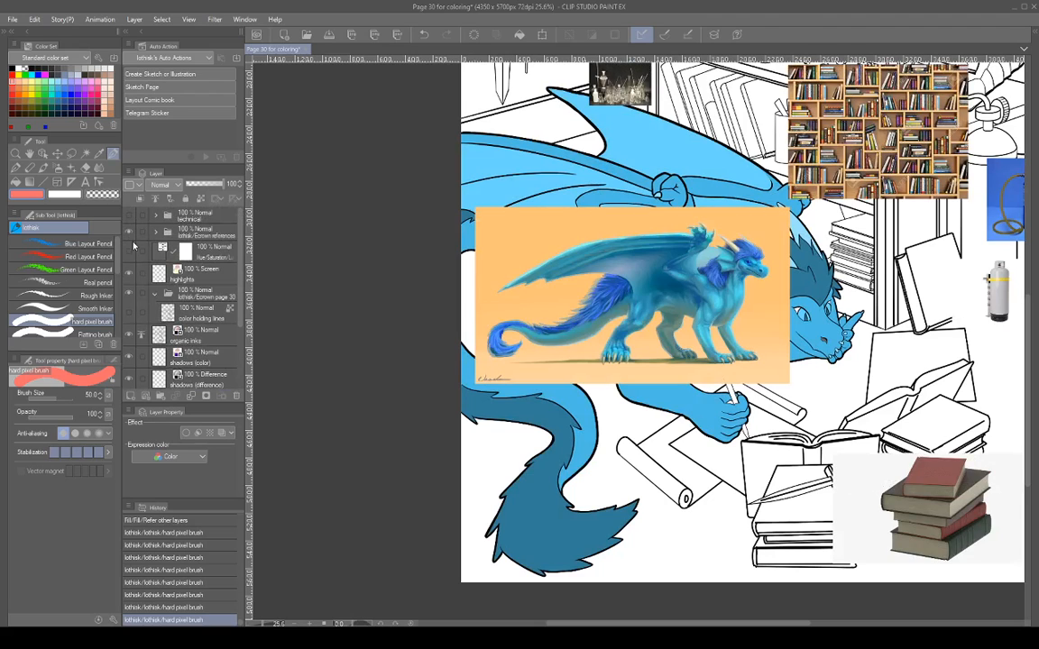
{"action": "mouse_move", "coordinate": [832, 341]}
{"action": "left_mouse_down"}
{"action": "mouse_move", "coordinate": [815, 321]}
{"action": "mouse_move", "coordinate": [873, 434]}
{"action": "mouse_move", "coordinate": [878, 470]}
{"action": "mouse_move", "coordinate": [877, 455]}
{"action": "left_mouse_up"}
{"action": "key", "text": "ctrl+z"}
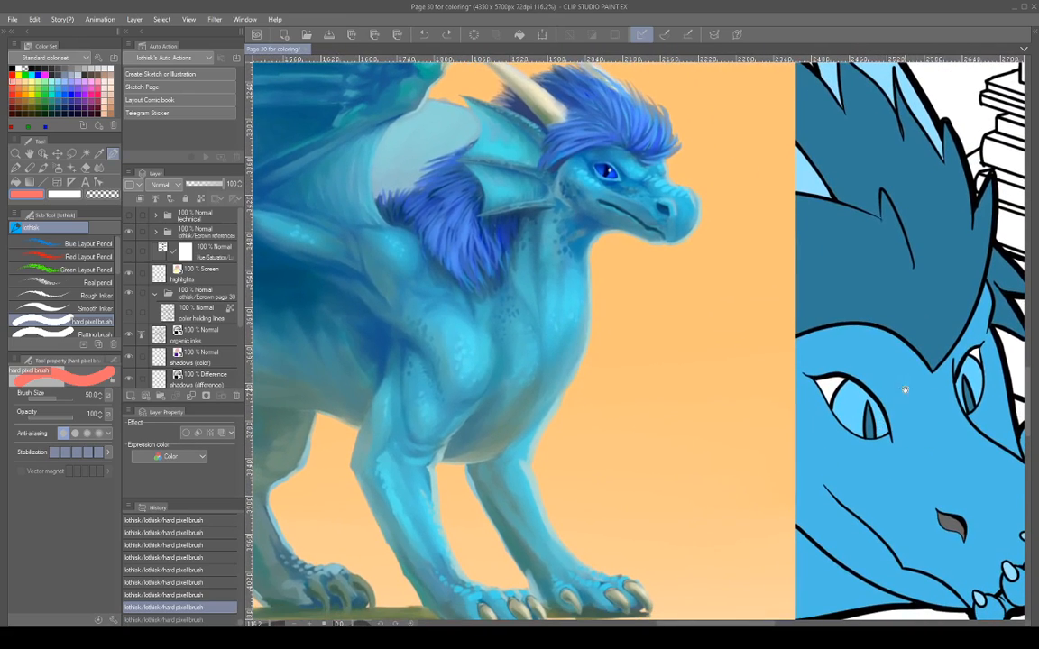
{"action": "left_click_drag", "start_coordinate": [905, 389], "coordinate": [892, 463]}
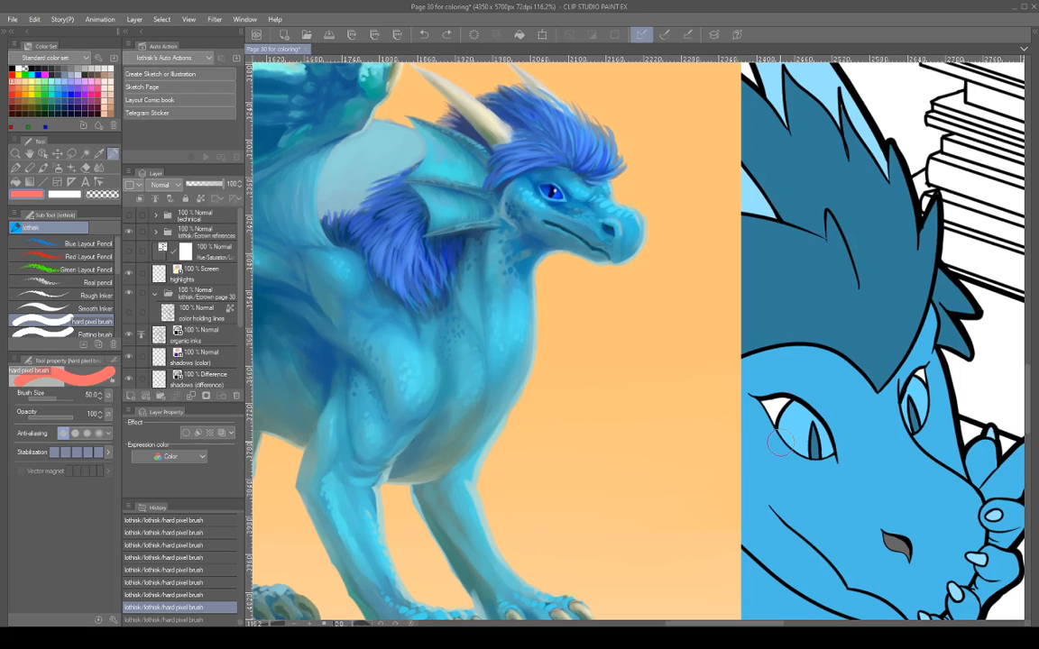
{"action": "scroll", "coordinate": [840, 445], "scroll_direction": "down", "scroll_amount": 6}
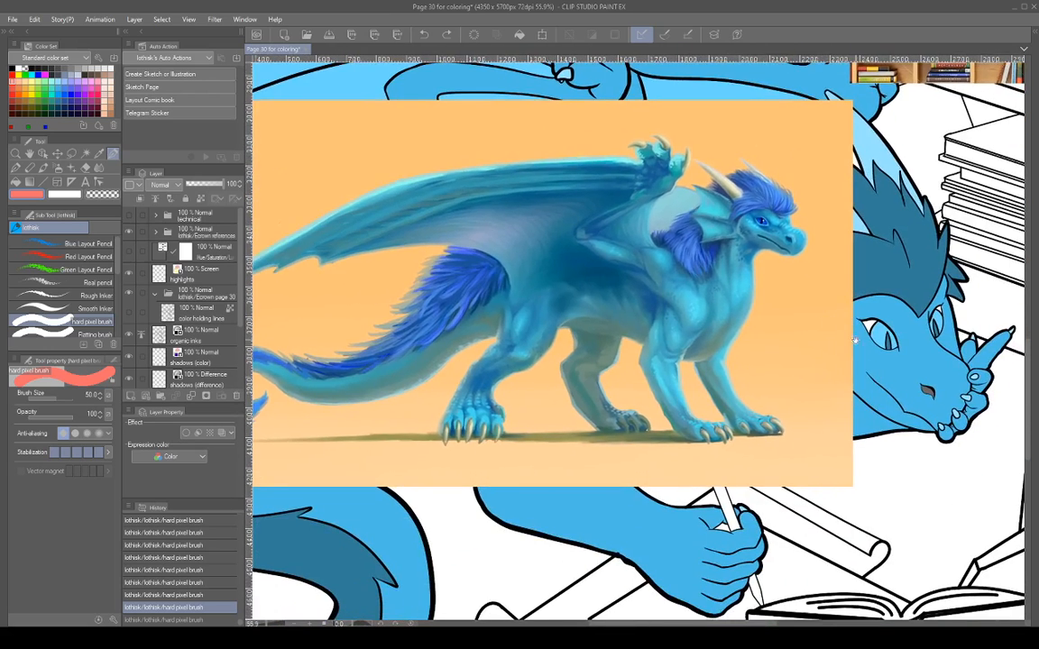
{"action": "scroll", "coordinate": [848, 449], "scroll_direction": "up", "scroll_amount": 2}
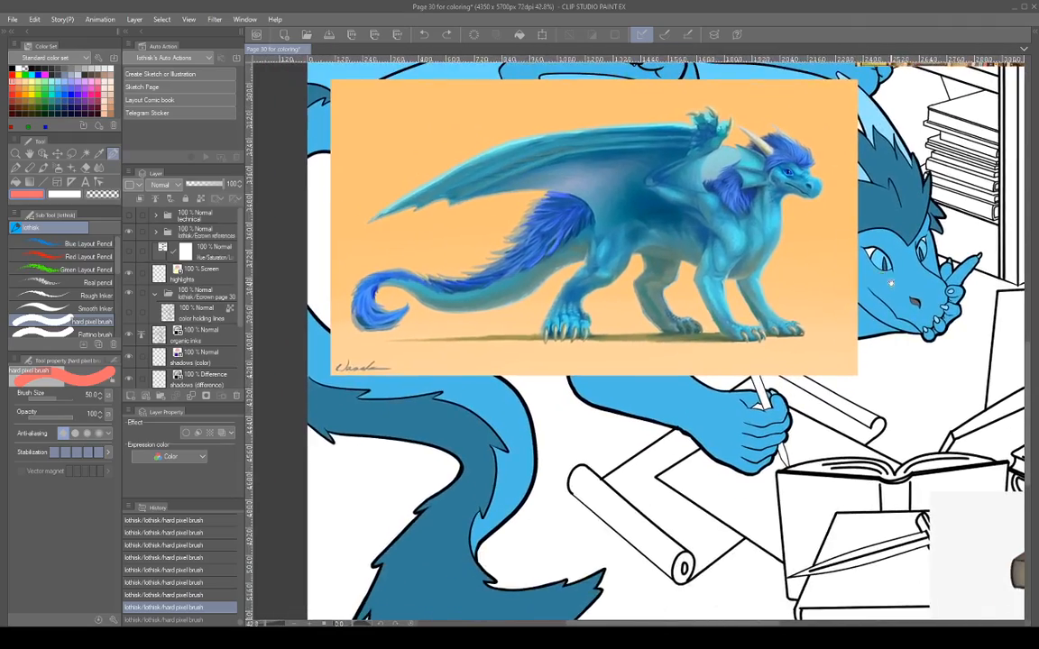
{"action": "scroll", "coordinate": [722, 291], "scroll_direction": "up", "scroll_amount": 2}
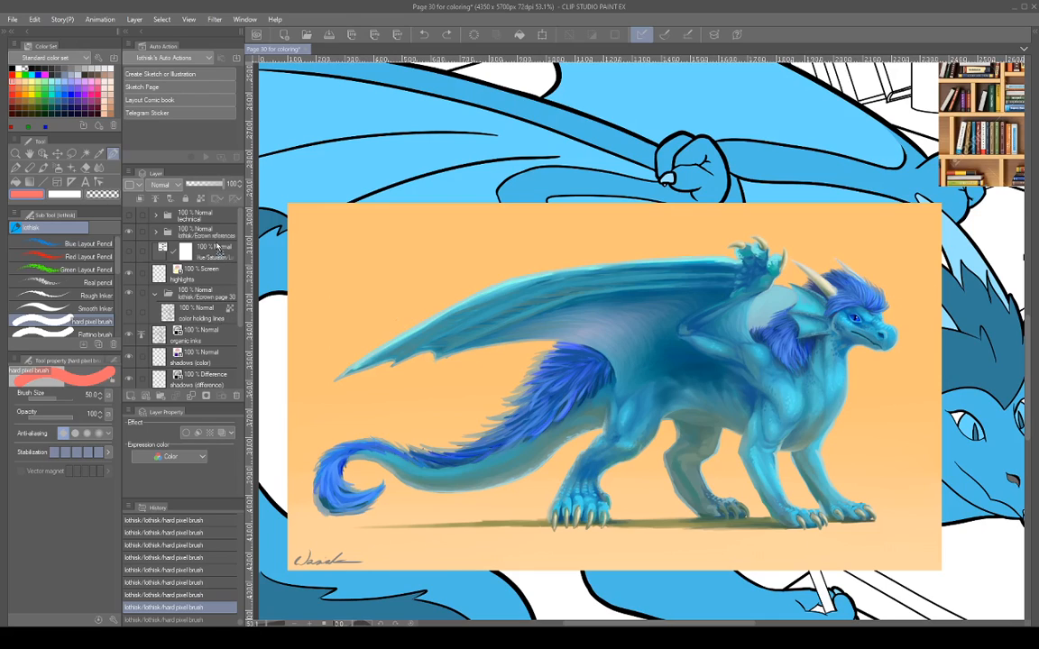
Move the upper Hue/Saturation correction layer above the references folder and make it visible to view everything in grayscale.
{"action": "left_click_drag", "start_coordinate": [216, 247], "coordinate": [164, 225]}
{"action": "left_click", "coordinate": [130, 234]}
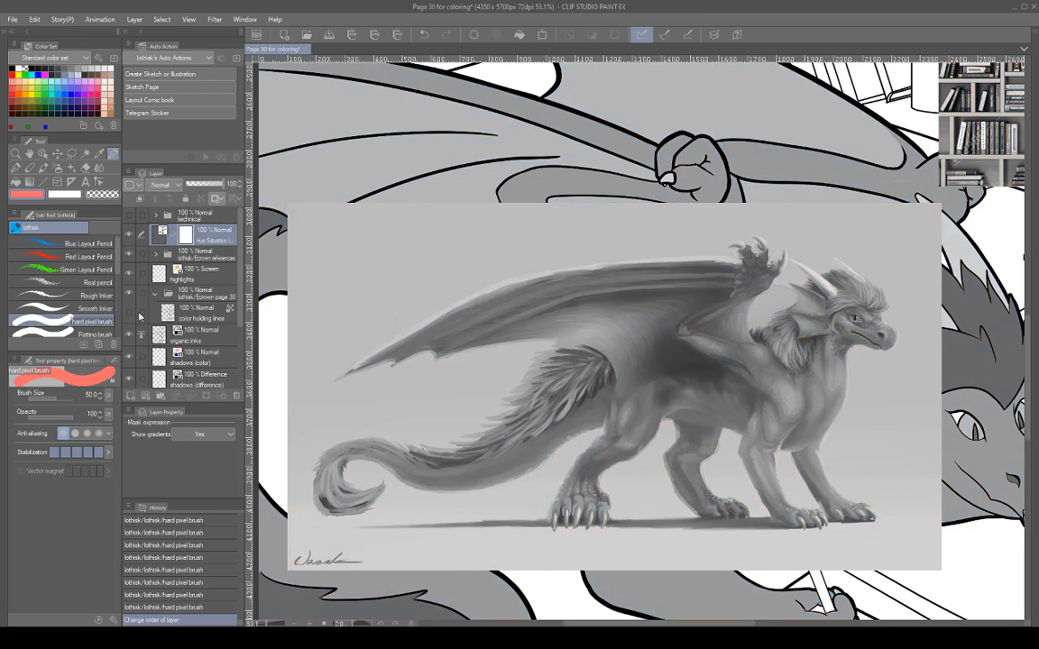
{"action": "left_click_drag", "start_coordinate": [1010, 487], "coordinate": [876, 446]}
{"action": "scroll", "coordinate": [854, 232], "scroll_direction": "up", "scroll_amount": 3}
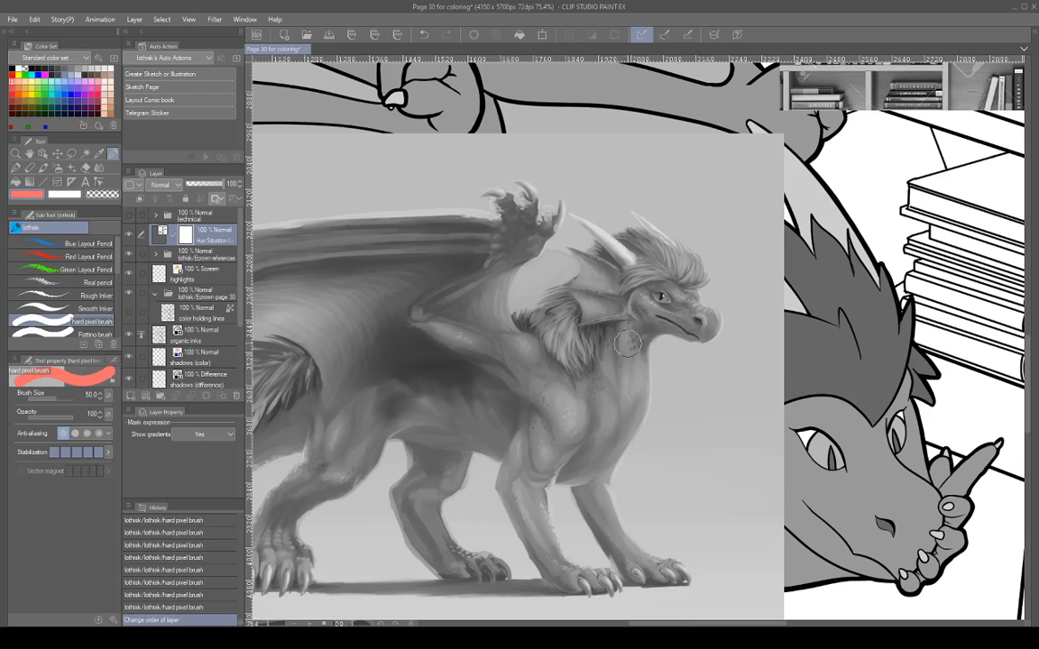
Examine the grayscale values of the reference dragon's fur, face, wing and body compared with the dragon on the page.
{"action": "scroll", "coordinate": [599, 397], "scroll_direction": "up", "scroll_amount": 5}
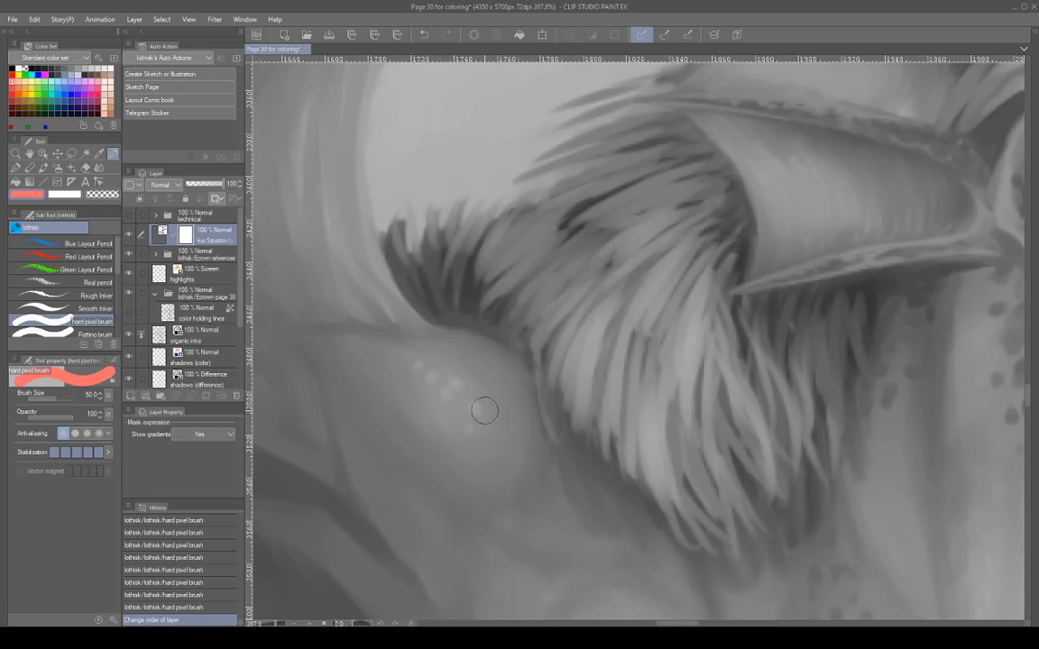
{"action": "scroll", "coordinate": [746, 393], "scroll_direction": "down", "scroll_amount": 5}
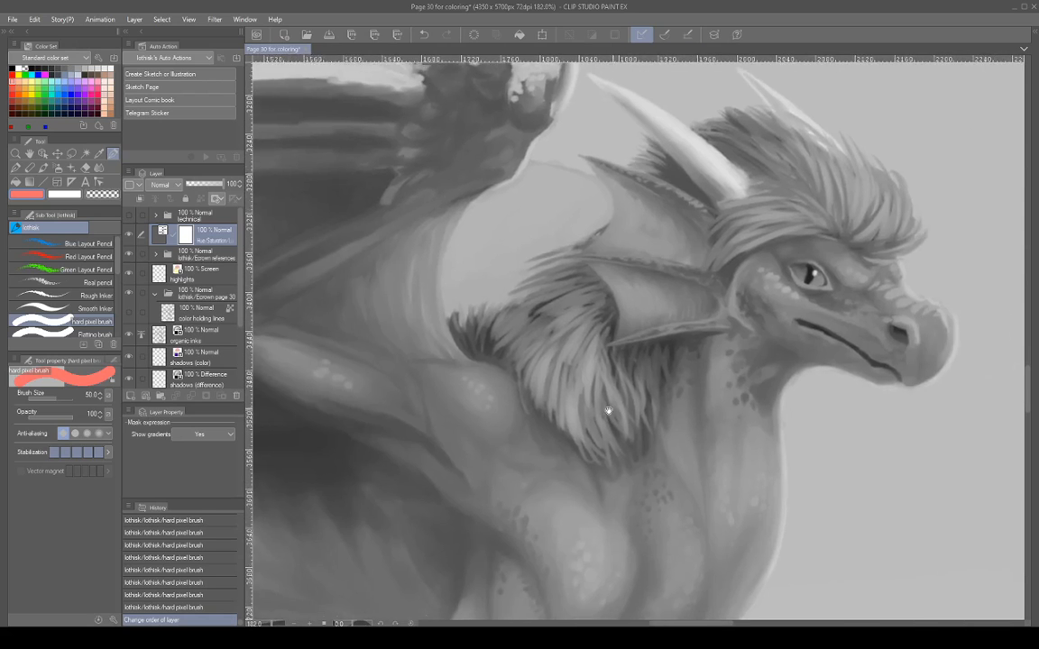
{"action": "scroll", "coordinate": [751, 356], "scroll_direction": "up", "scroll_amount": 2}
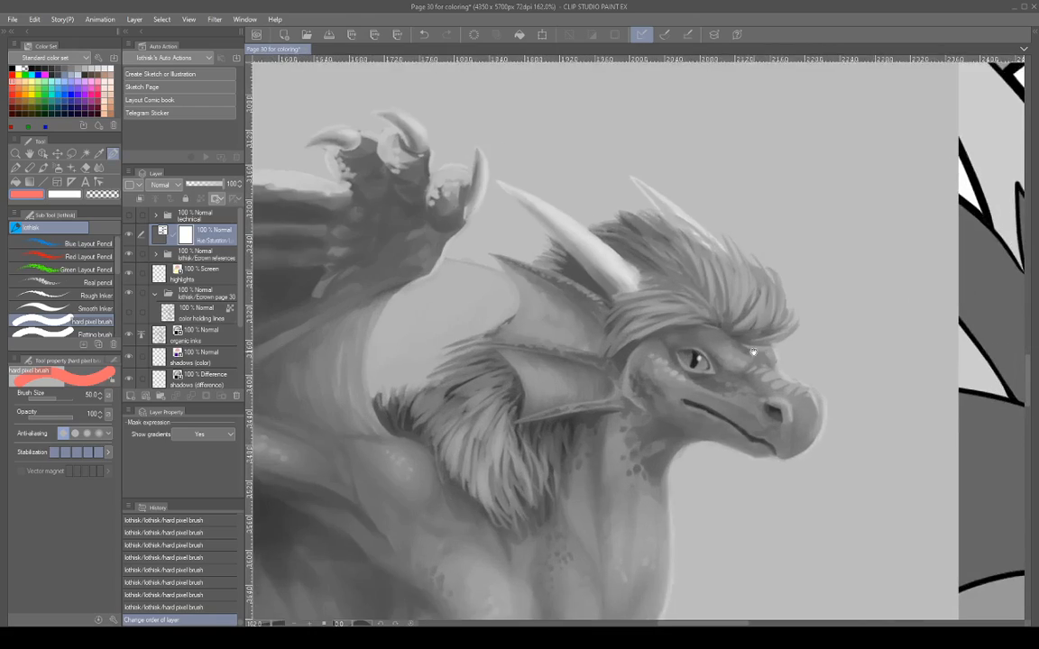
{"action": "left_click_drag", "start_coordinate": [751, 356], "coordinate": [794, 275]}
{"action": "scroll", "coordinate": [799, 285], "scroll_direction": "down", "scroll_amount": 1}
{"action": "scroll", "coordinate": [799, 285], "scroll_direction": "down", "scroll_amount": 3}
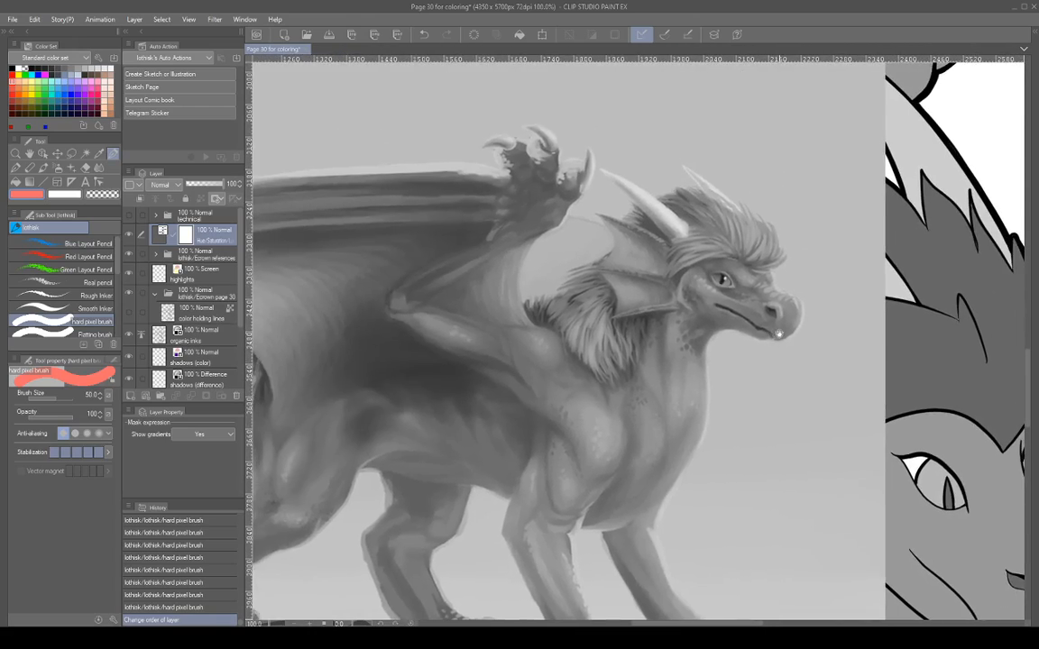
{"action": "scroll", "coordinate": [817, 358], "scroll_direction": "up", "scroll_amount": 2}
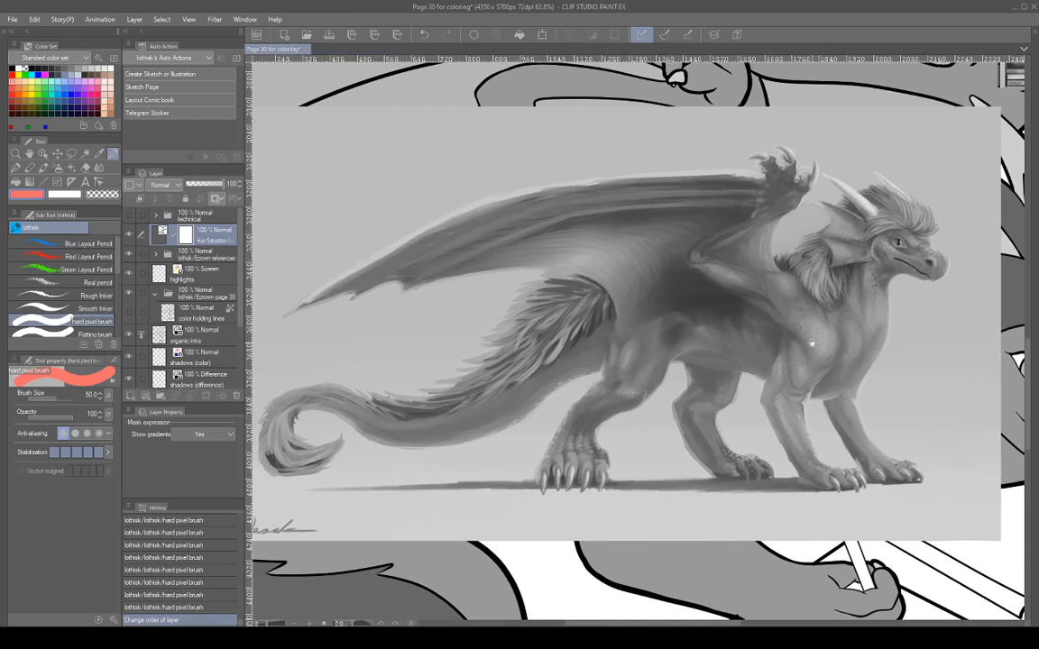
{"action": "left_click_drag", "start_coordinate": [817, 340], "coordinate": [841, 307]}
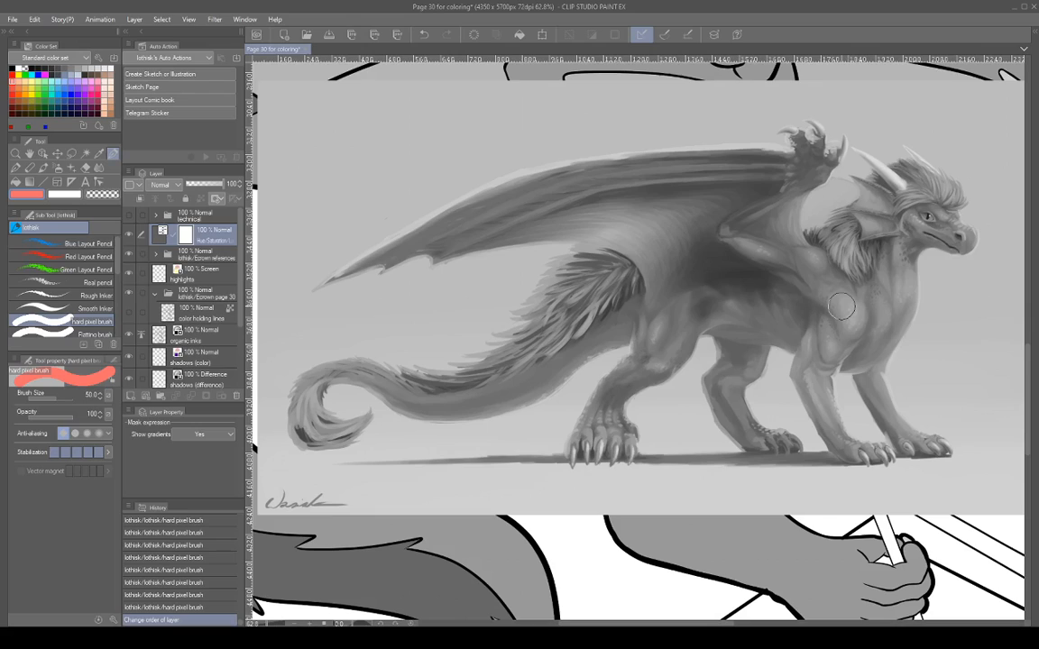
{"action": "scroll", "coordinate": [861, 398], "scroll_direction": "down", "scroll_amount": 4}
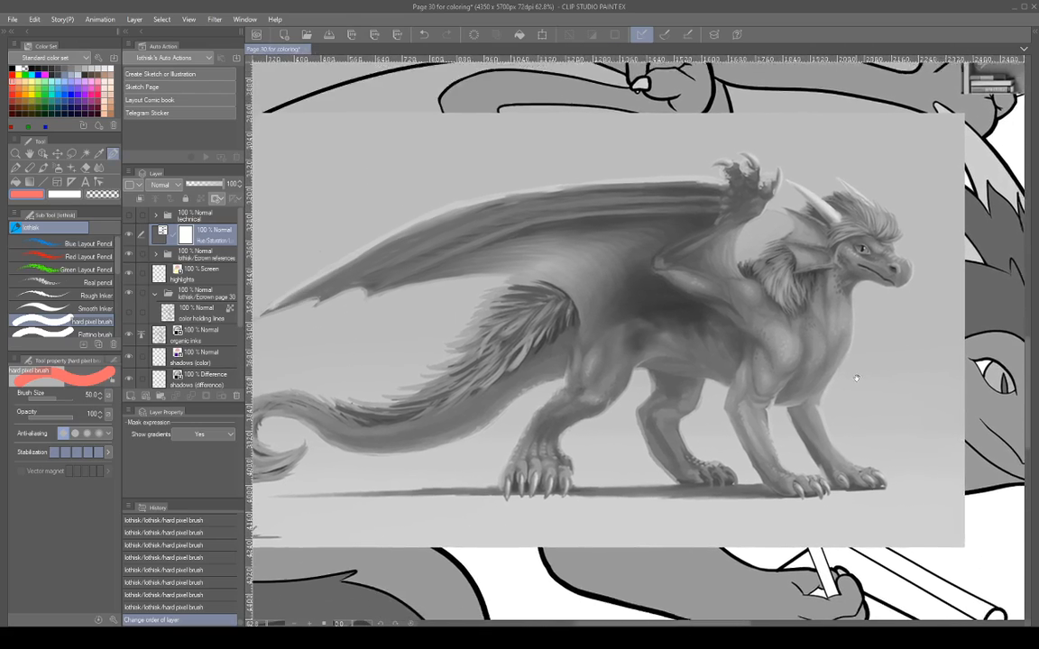
{"action": "scroll", "coordinate": [834, 421], "scroll_direction": "up", "scroll_amount": 3}
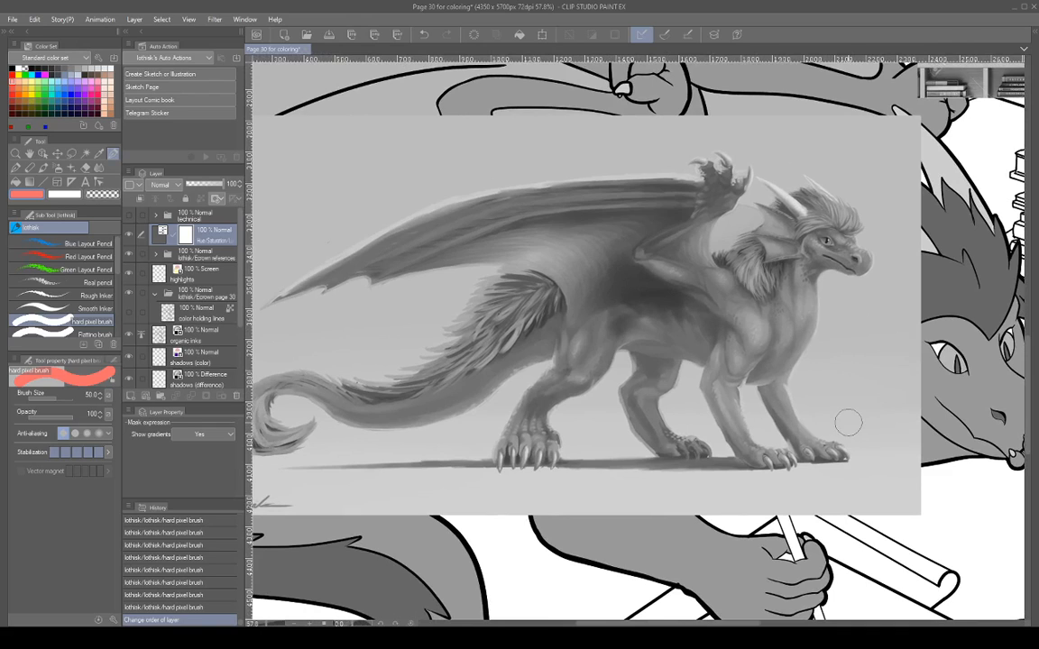
{"action": "mouse_move", "coordinate": [869, 353]}
{"action": "left_mouse_down"}
{"action": "mouse_move", "coordinate": [907, 366]}
{"action": "mouse_move", "coordinate": [904, 378]}
{"action": "left_mouse_up"}
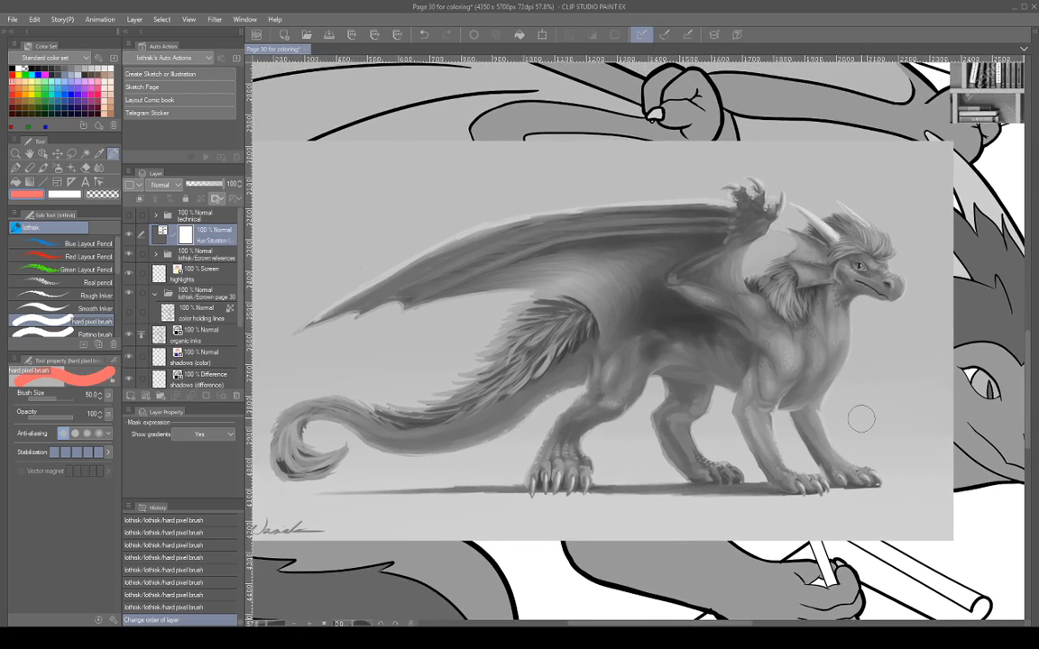
Toggle the upper Hue/Saturation layer off and on to compare the dragons' fur and body in color and in grayscale.
{"action": "left_click", "coordinate": [129, 235]}
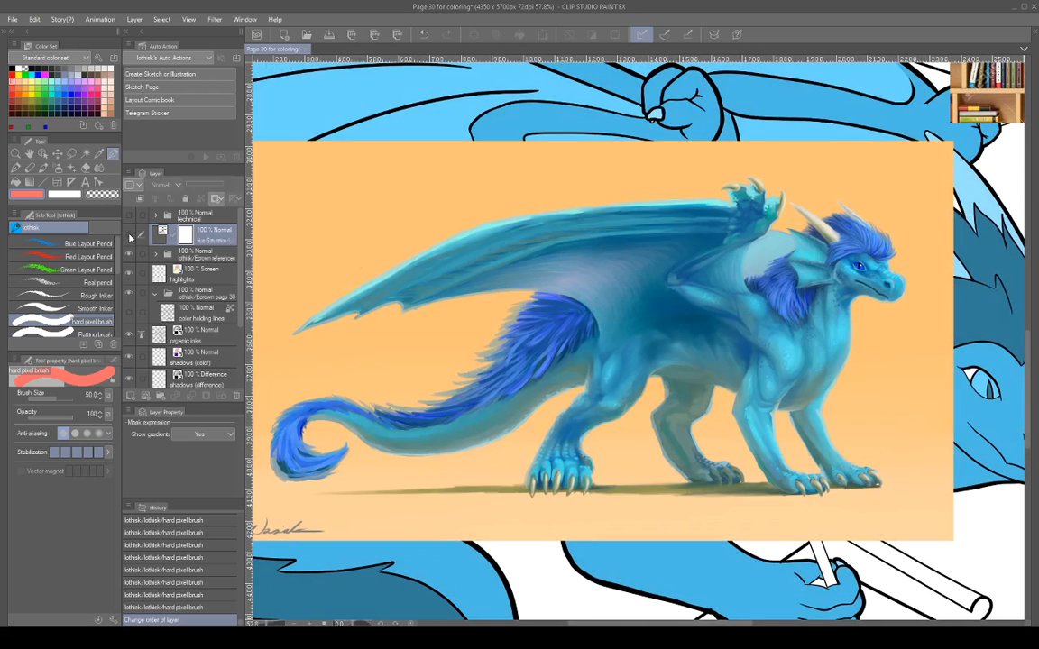
{"action": "left_click", "coordinate": [129, 235]}
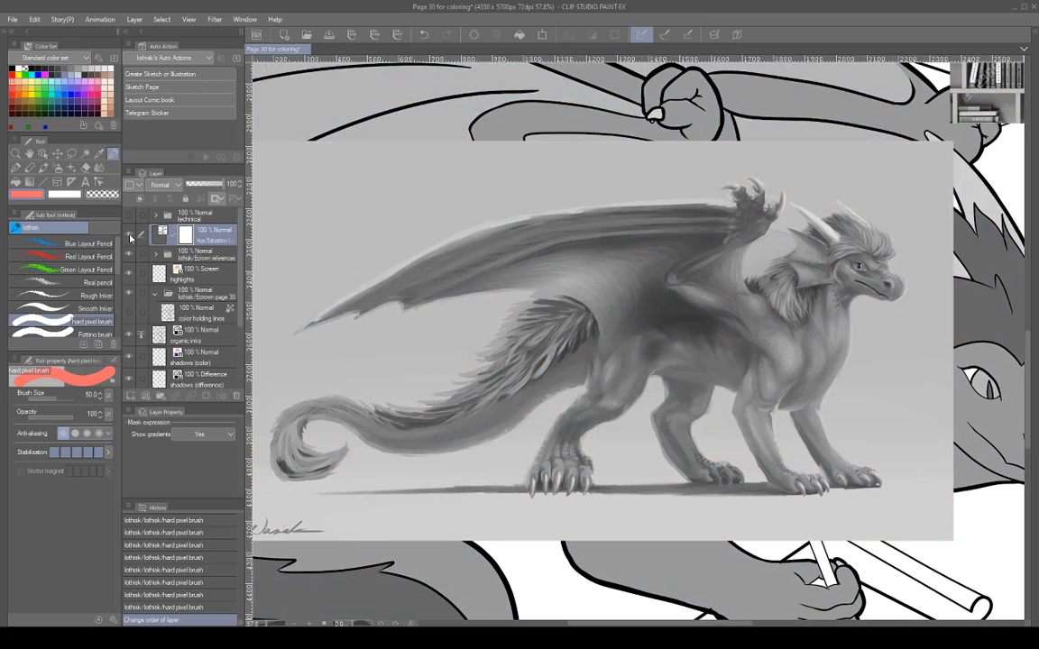
{"action": "left_click", "coordinate": [130, 235]}
{"action": "left_click", "coordinate": [130, 236]}
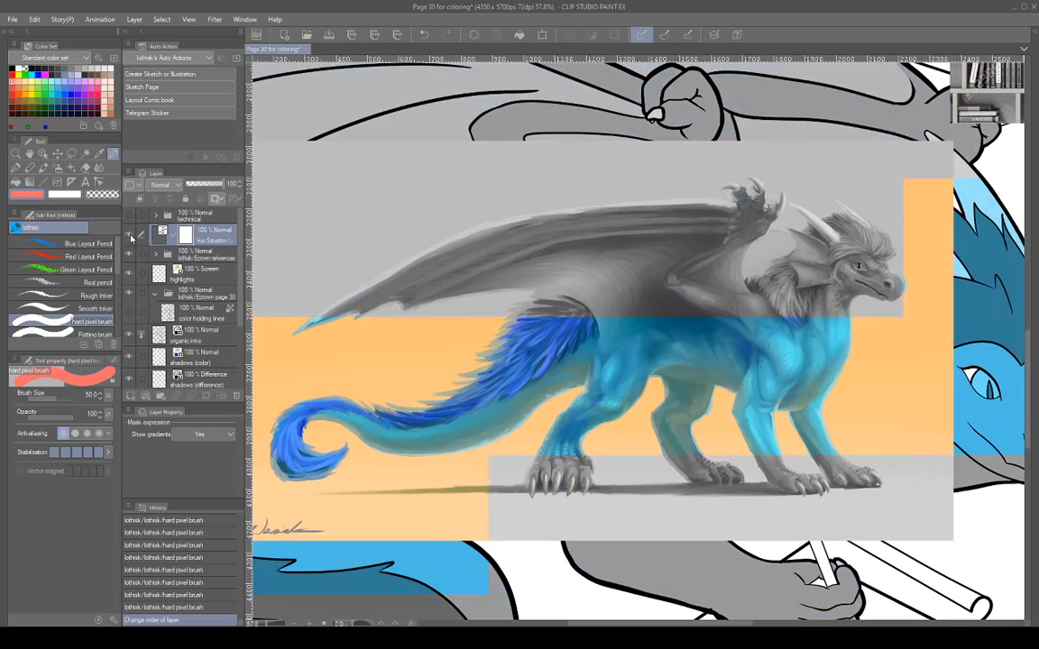
{"action": "left_click", "coordinate": [130, 236]}
{"action": "left_click", "coordinate": [129, 235]}
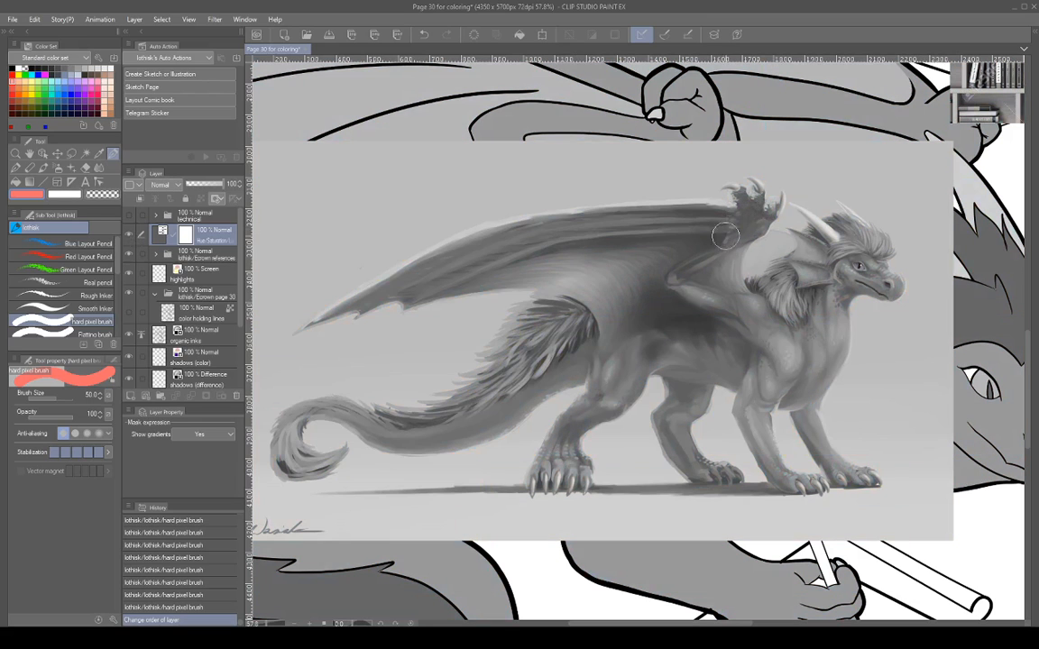
{"action": "left_click", "coordinate": [130, 236]}
{"action": "left_click_drag", "start_coordinate": [951, 449], "coordinate": [795, 455]}
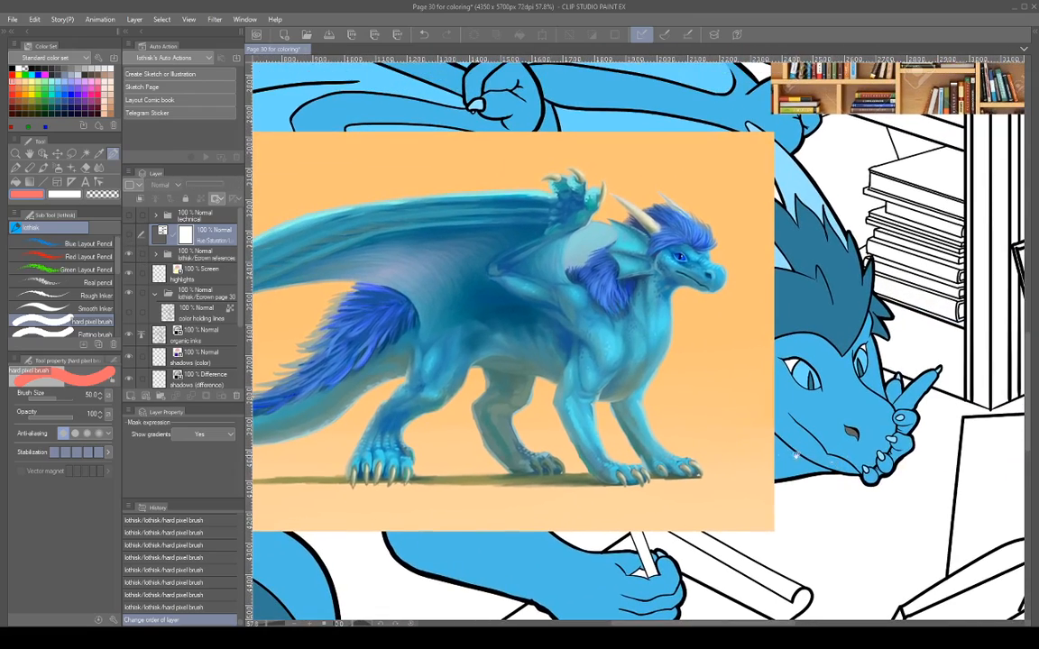
{"action": "left_click", "coordinate": [129, 235]}
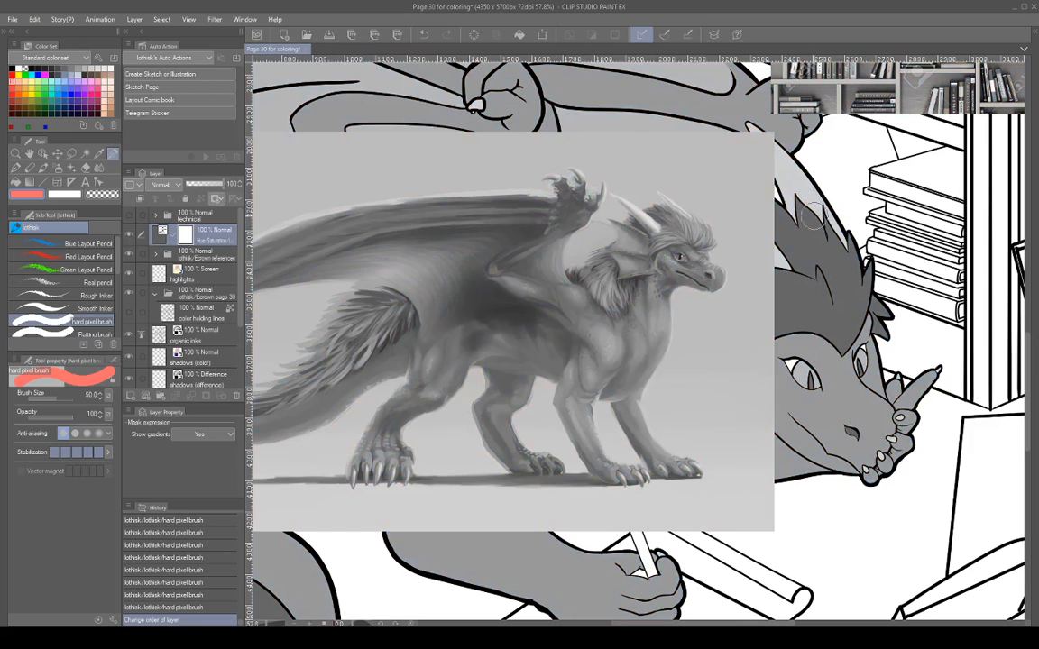
{"action": "left_click_drag", "start_coordinate": [703, 335], "coordinate": [817, 312]}
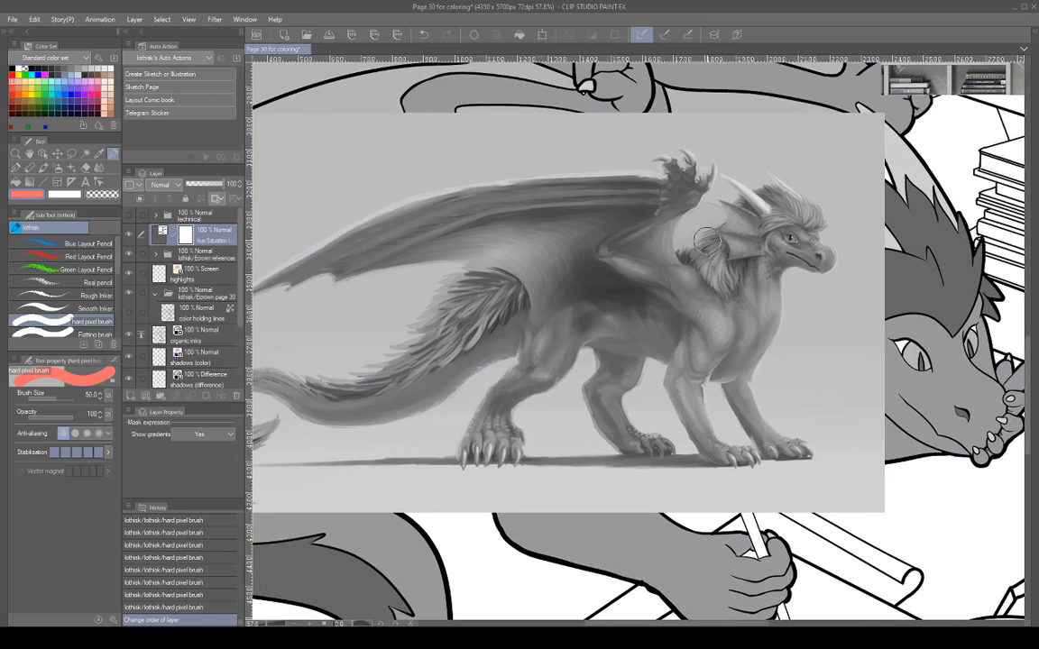
{"action": "left_click_drag", "start_coordinate": [926, 342], "coordinate": [861, 427]}
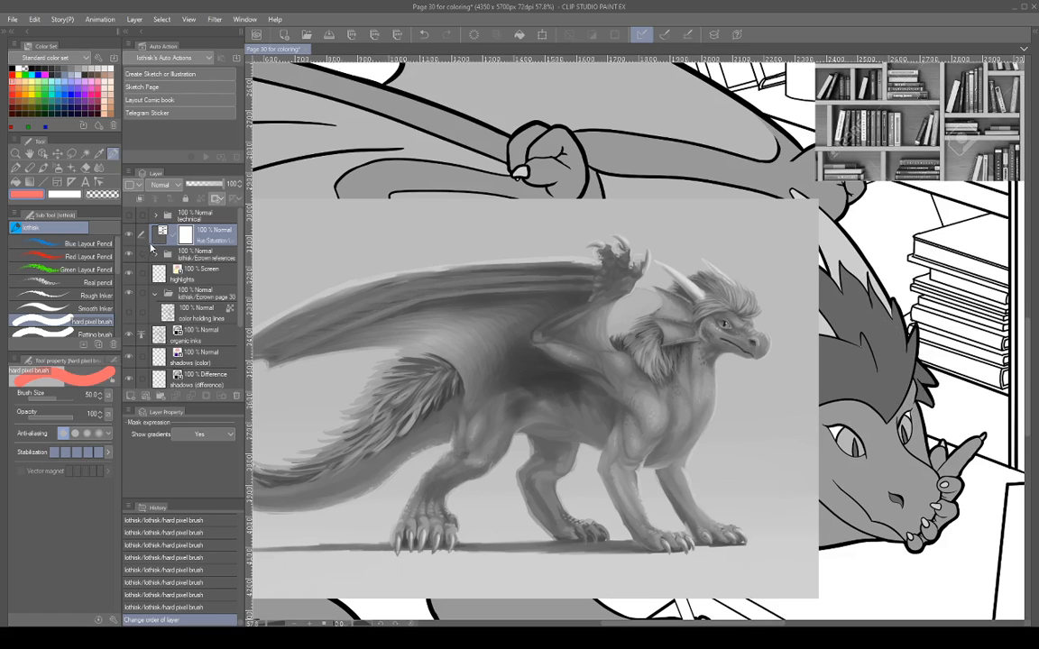
Hide the upper Hue/Saturation layer, move it back below the references folder, and hide the references.
{"action": "left_click", "coordinate": [129, 233]}
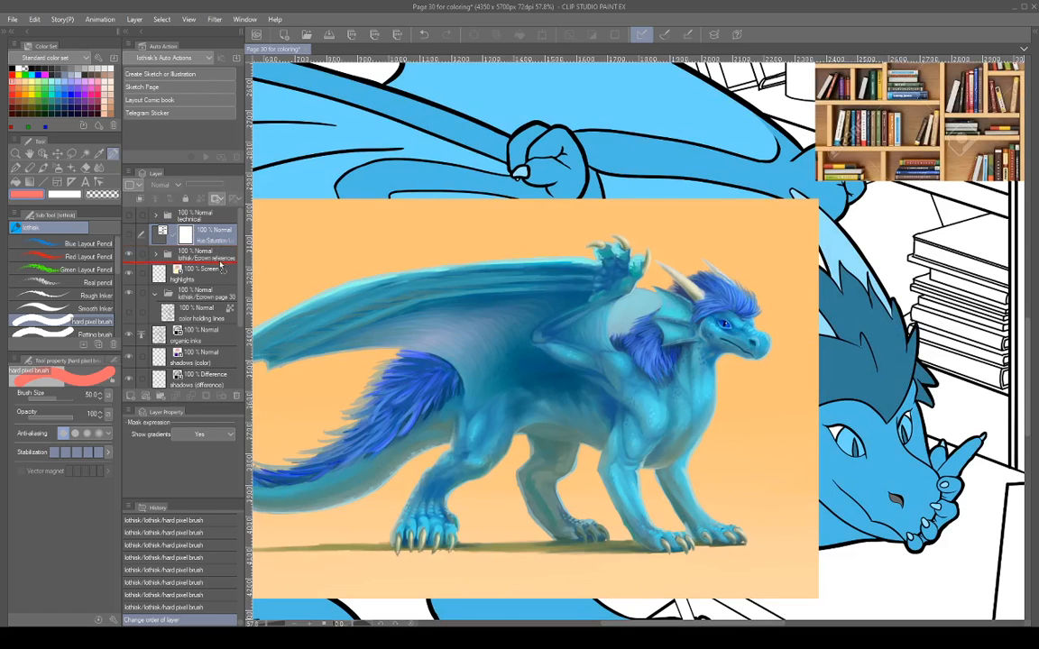
{"action": "mouse_move", "coordinate": [220, 264]}
{"action": "left_mouse_down"}
{"action": "mouse_move", "coordinate": [219, 287]}
{"action": "mouse_move", "coordinate": [220, 265]}
{"action": "left_mouse_up"}
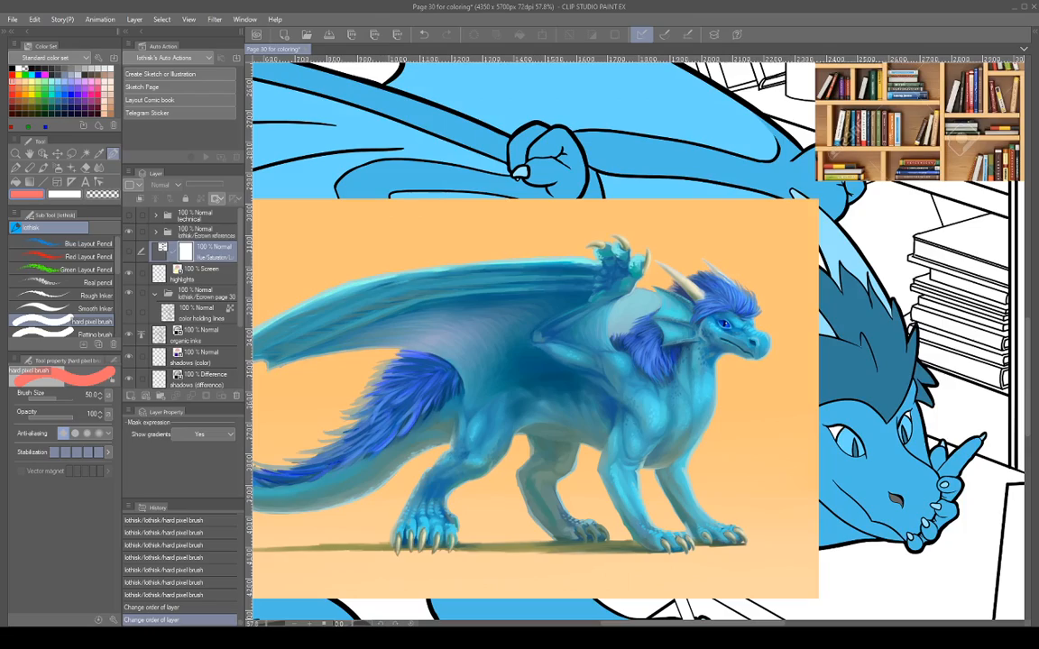
{"action": "left_click", "coordinate": [127, 233]}
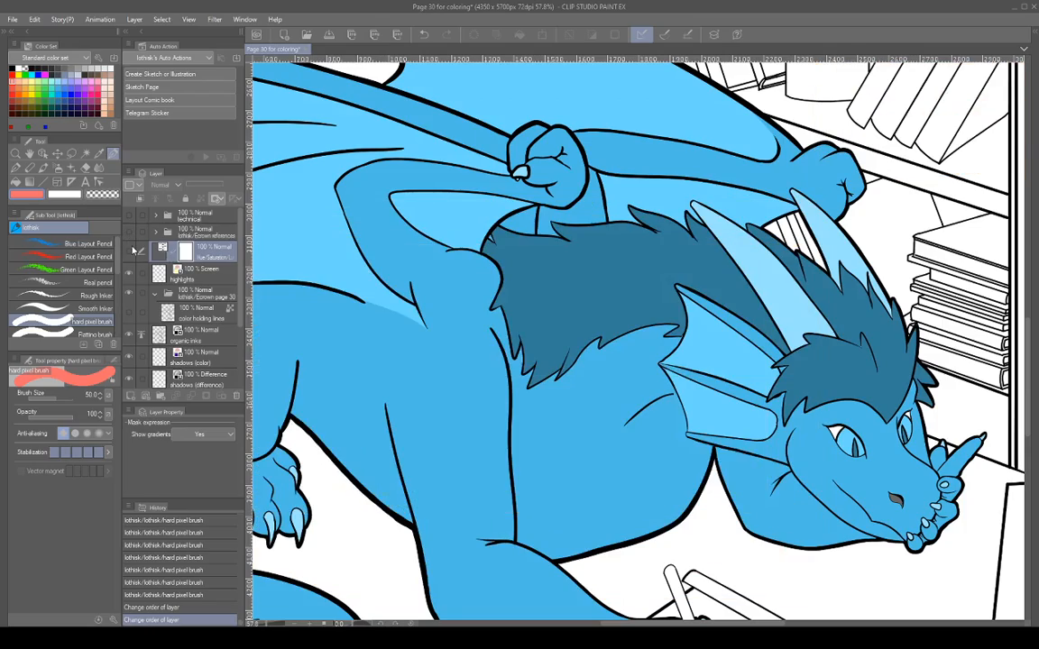
{"action": "scroll", "coordinate": [805, 461], "scroll_direction": "down", "scroll_amount": 6}
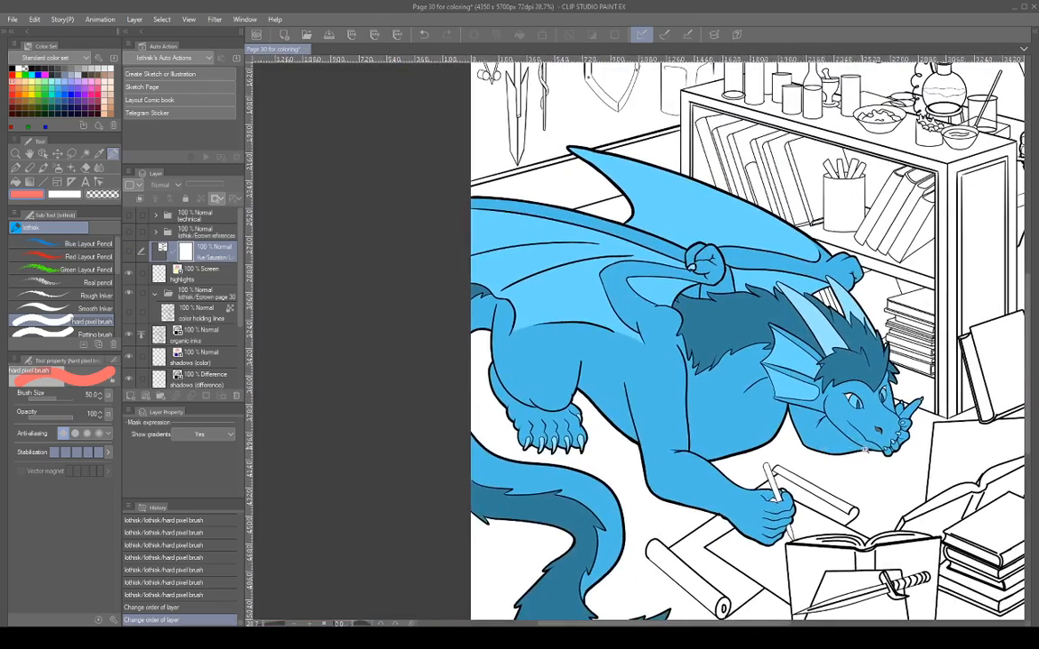
Look over the page from the weapons wall and bookshelf down to the scattered books and floor around the blue dragon.
{"action": "scroll", "coordinate": [749, 456], "scroll_direction": "up", "scroll_amount": 4}
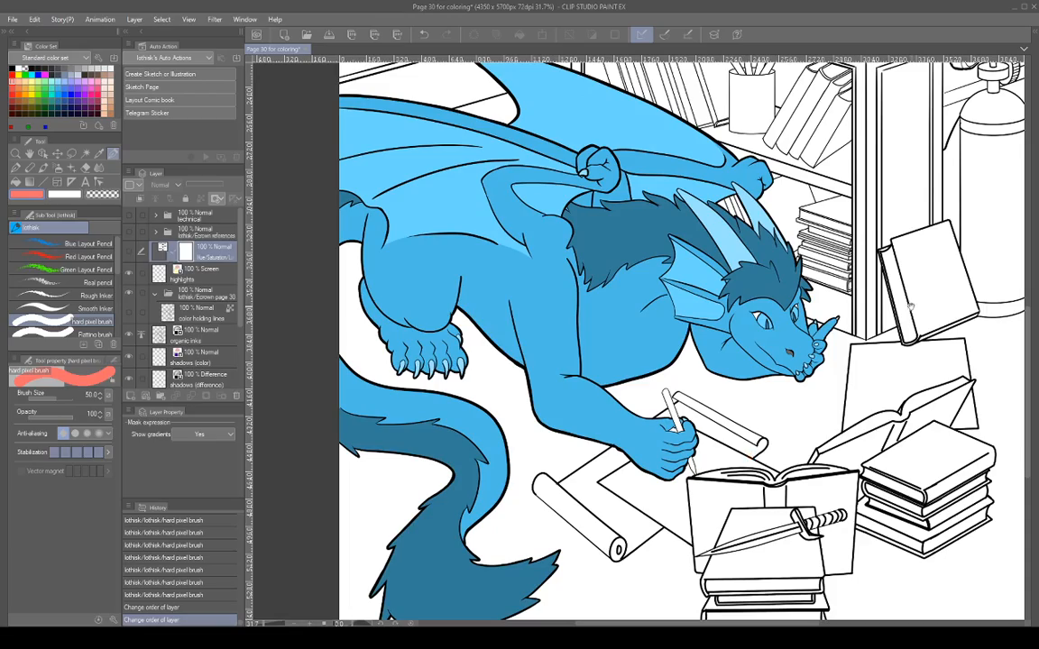
{"action": "left_click_drag", "start_coordinate": [930, 195], "coordinate": [919, 329]}
{"action": "scroll", "coordinate": [919, 330], "scroll_direction": "down", "scroll_amount": 1}
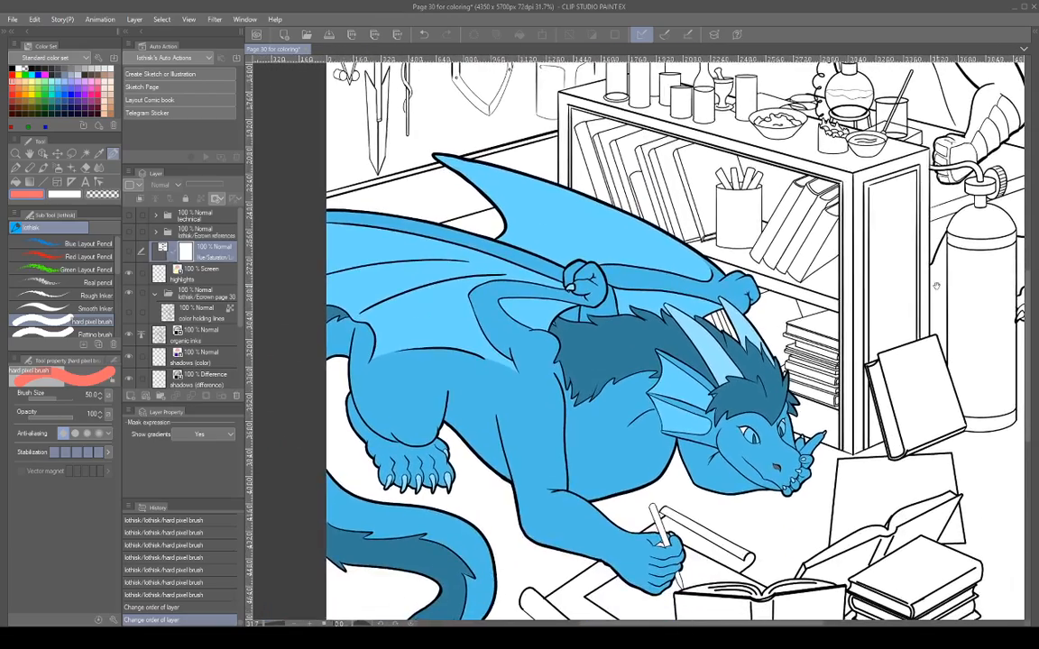
{"action": "scroll", "coordinate": [816, 377], "scroll_direction": "down", "scroll_amount": 3}
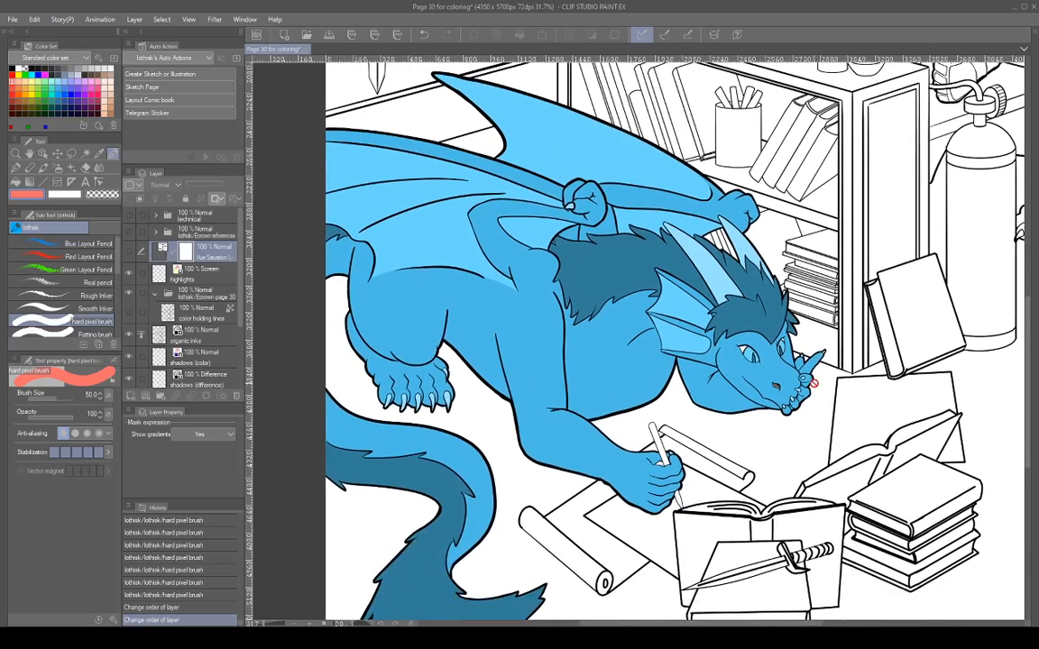
{"action": "left_click_drag", "start_coordinate": [815, 434], "coordinate": [787, 504]}
{"action": "left_click_drag", "start_coordinate": [814, 398], "coordinate": [812, 536]}
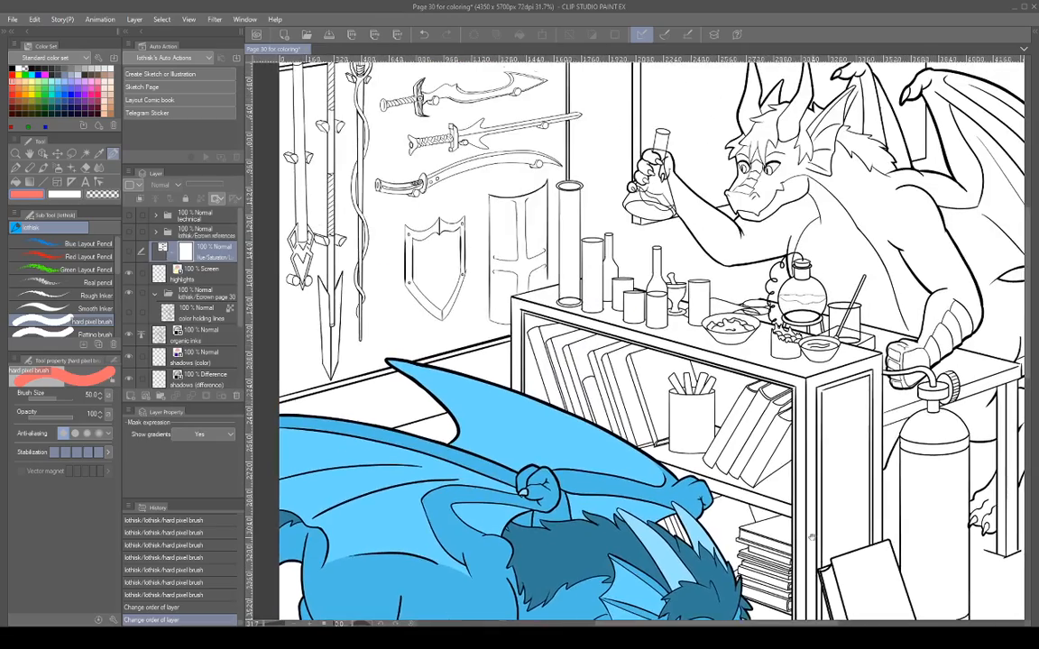
{"action": "left_click_drag", "start_coordinate": [828, 433], "coordinate": [816, 373]}
{"action": "left_click_drag", "start_coordinate": [828, 462], "coordinate": [853, 322]}
{"action": "left_click_drag", "start_coordinate": [892, 390], "coordinate": [861, 303]}
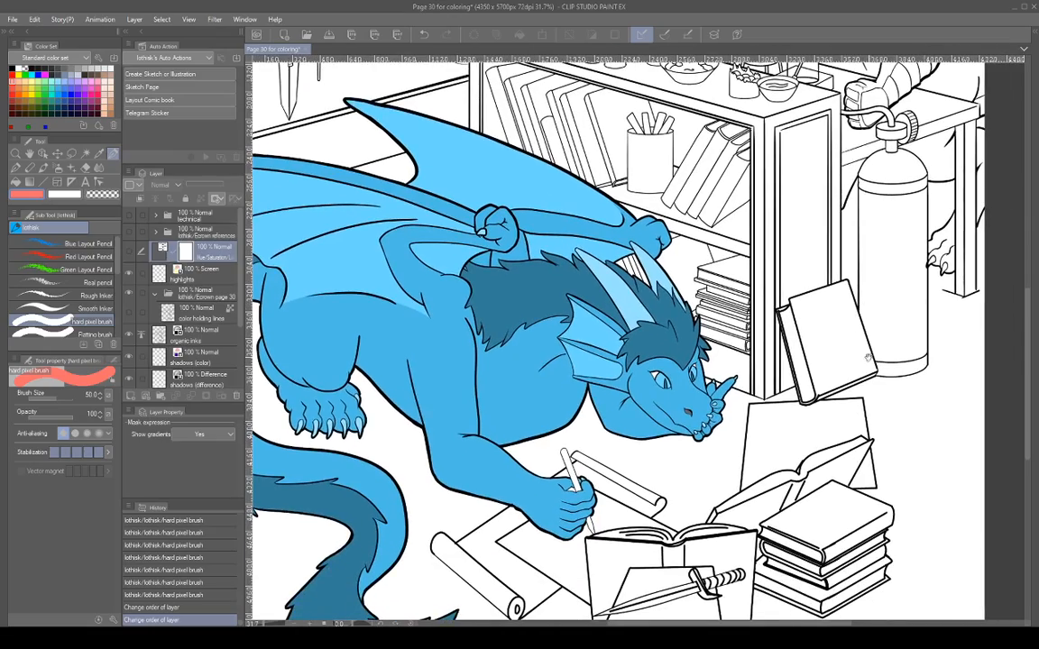
{"action": "left_click_drag", "start_coordinate": [794, 286], "coordinate": [827, 551]}
{"action": "left_click_drag", "start_coordinate": [869, 404], "coordinate": [885, 475]}
{"action": "left_click_drag", "start_coordinate": [760, 517], "coordinate": [858, 314]}
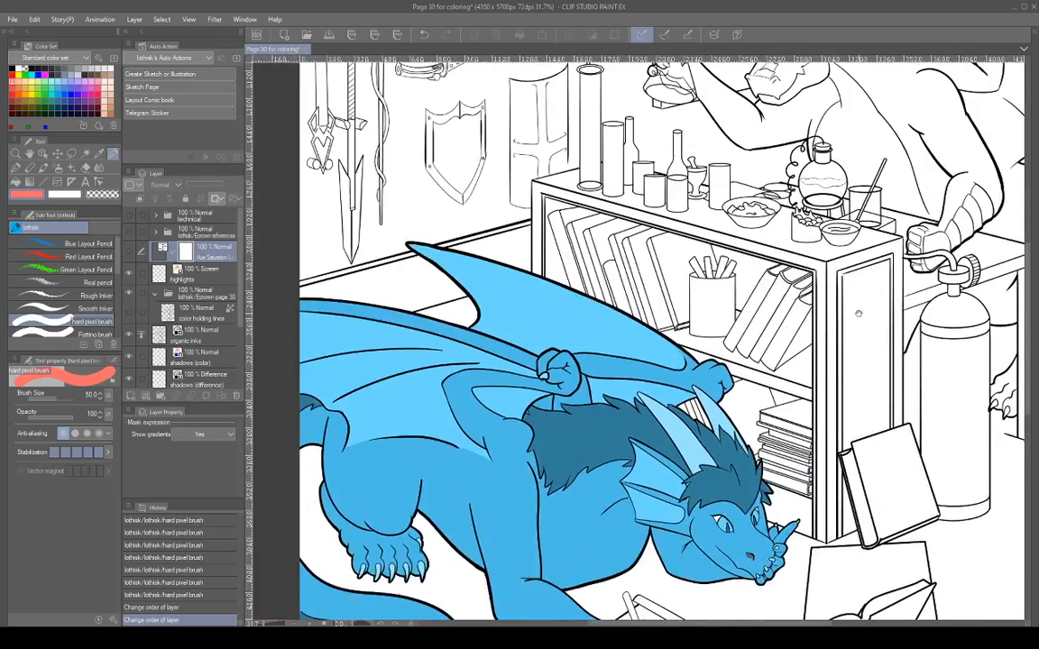
{"action": "scroll", "coordinate": [851, 400], "scroll_direction": "down", "scroll_amount": 2}
{"action": "left_click_drag", "start_coordinate": [849, 432], "coordinate": [813, 359]}
{"action": "scroll", "coordinate": [812, 361], "scroll_direction": "up", "scroll_amount": 2}
{"action": "scroll", "coordinate": [864, 315], "scroll_direction": "down", "scroll_amount": 1}
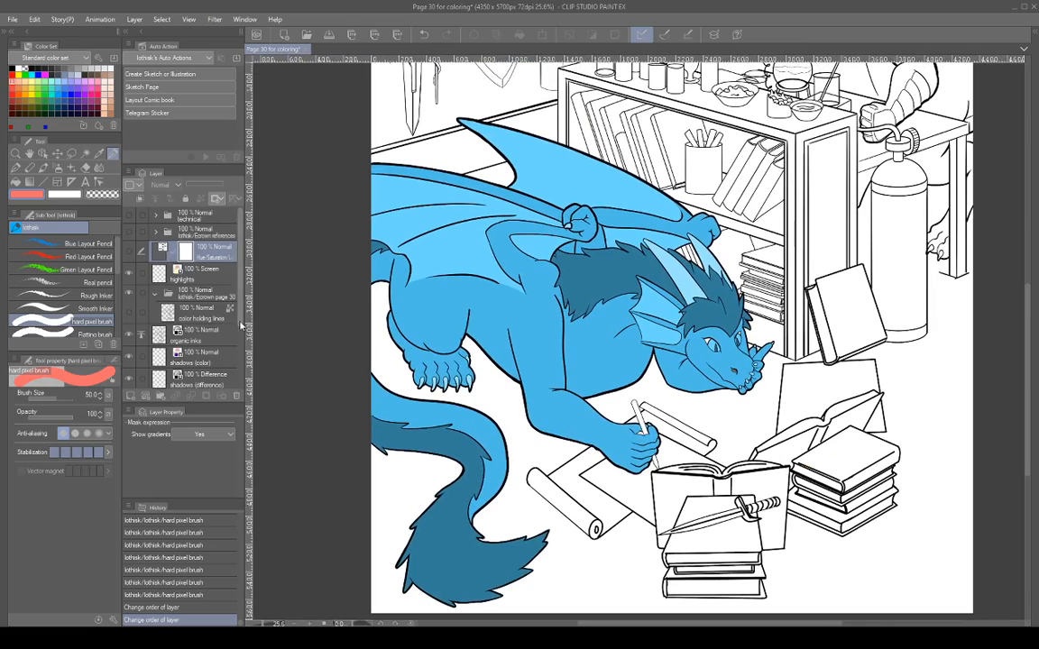
Show the upper Hue/Saturation layer to view the page in grayscale and make Flats(unrelated) the active layer.
{"action": "left_click", "coordinate": [129, 251]}
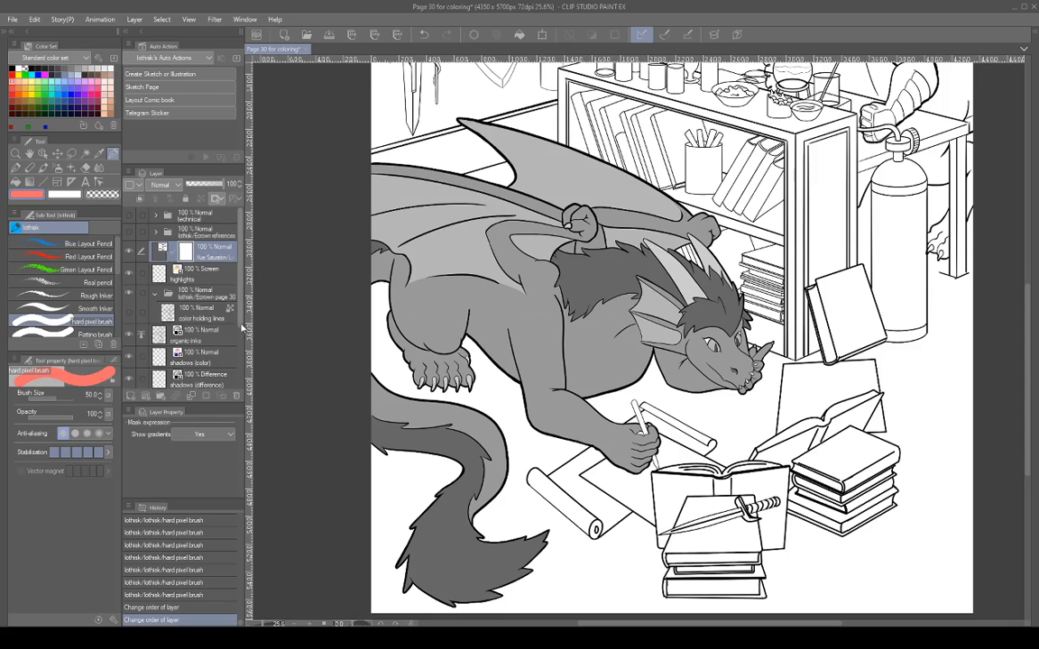
{"action": "left_click_drag", "start_coordinate": [239, 325], "coordinate": [241, 403]}
{"action": "left_click", "coordinate": [211, 354]}
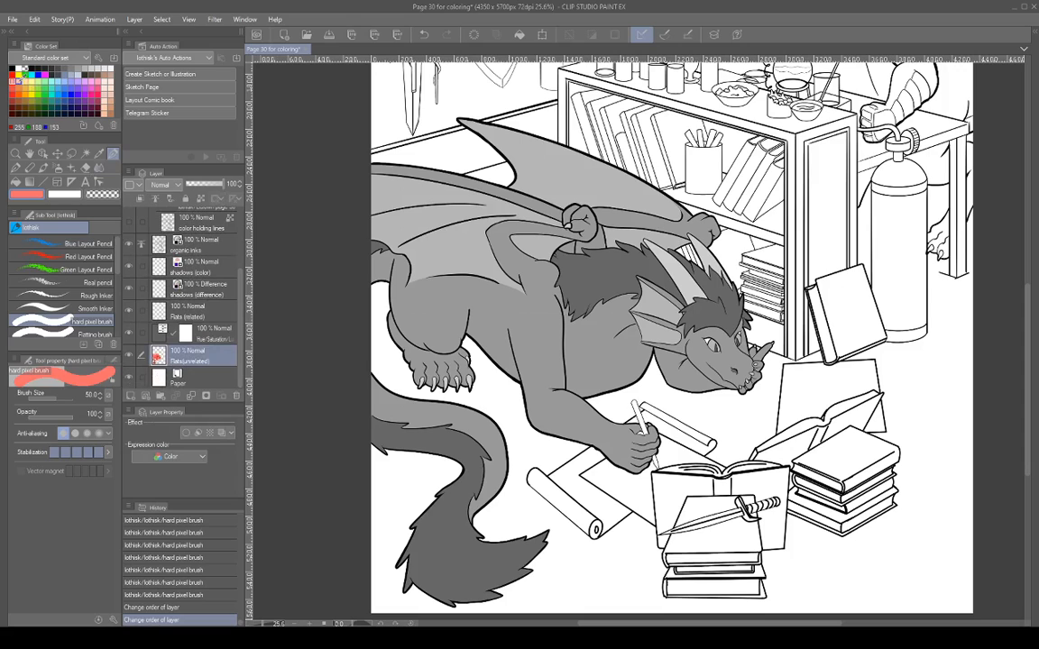
Fill the floor with light orange, referring to other layers, including the enclosed area between the dragon's forearm and head.
{"action": "left_click", "coordinate": [23, 72]}
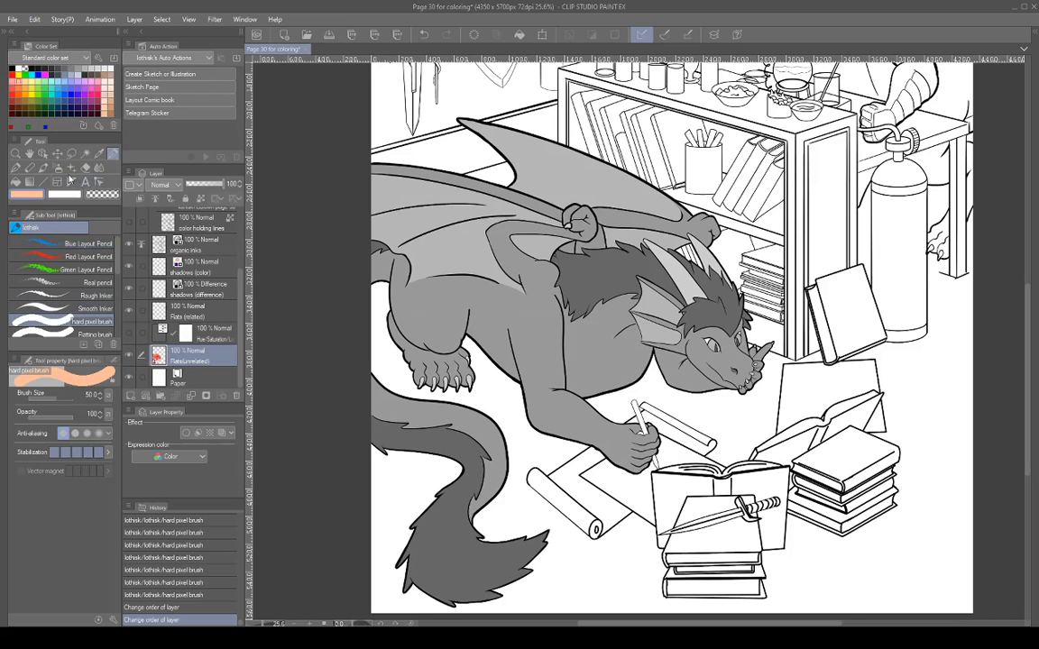
{"action": "left_click", "coordinate": [15, 181]}
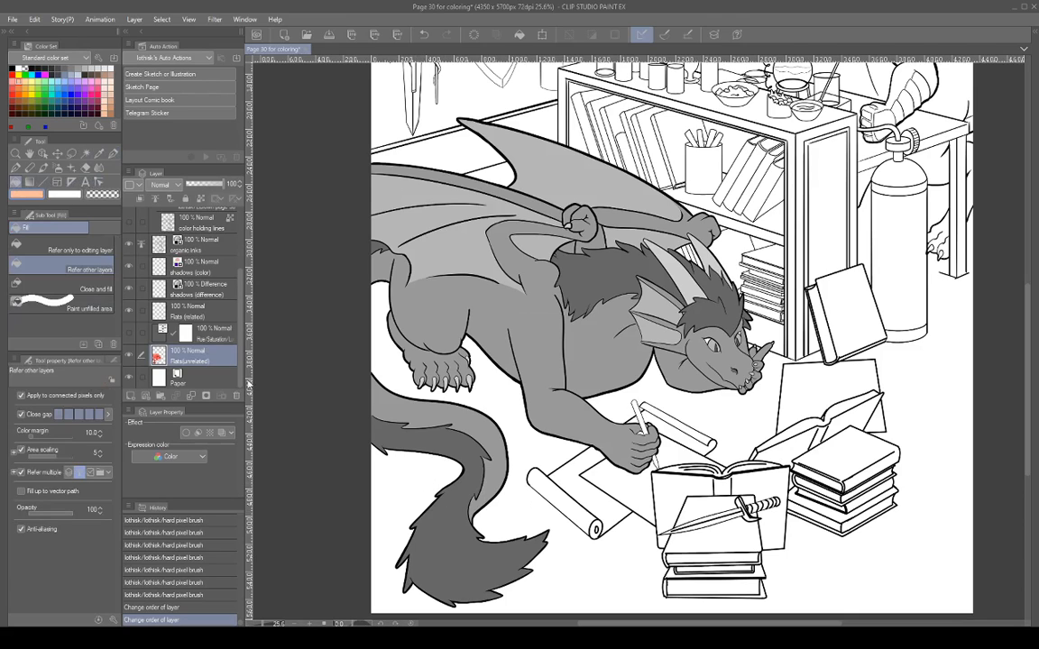
{"action": "left_click", "coordinate": [406, 493]}
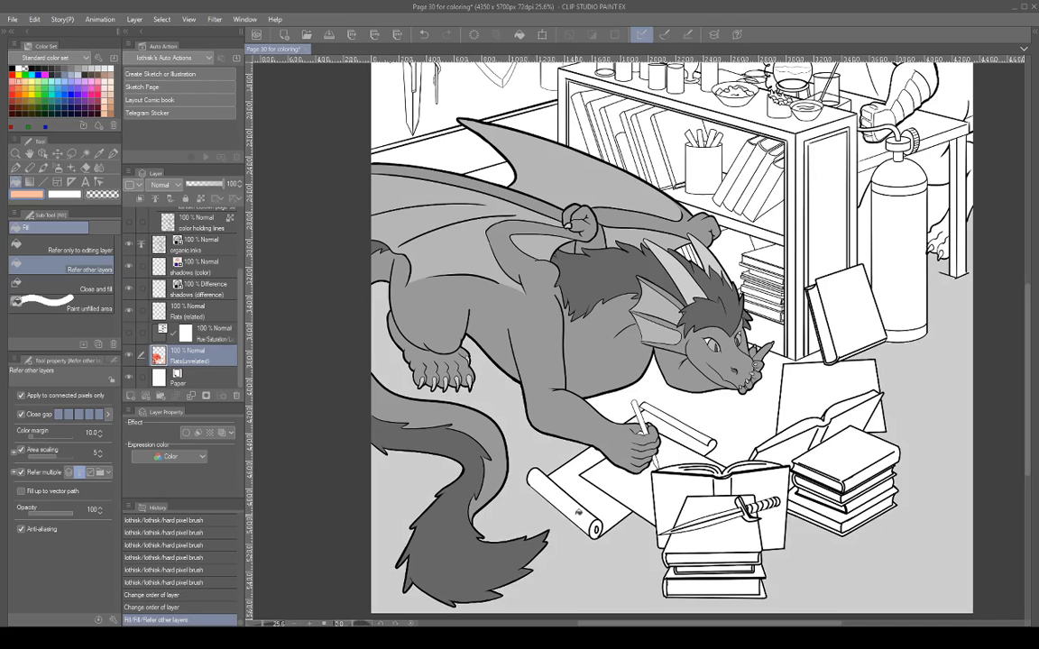
{"action": "scroll", "coordinate": [790, 336], "scroll_direction": "up", "scroll_amount": 5}
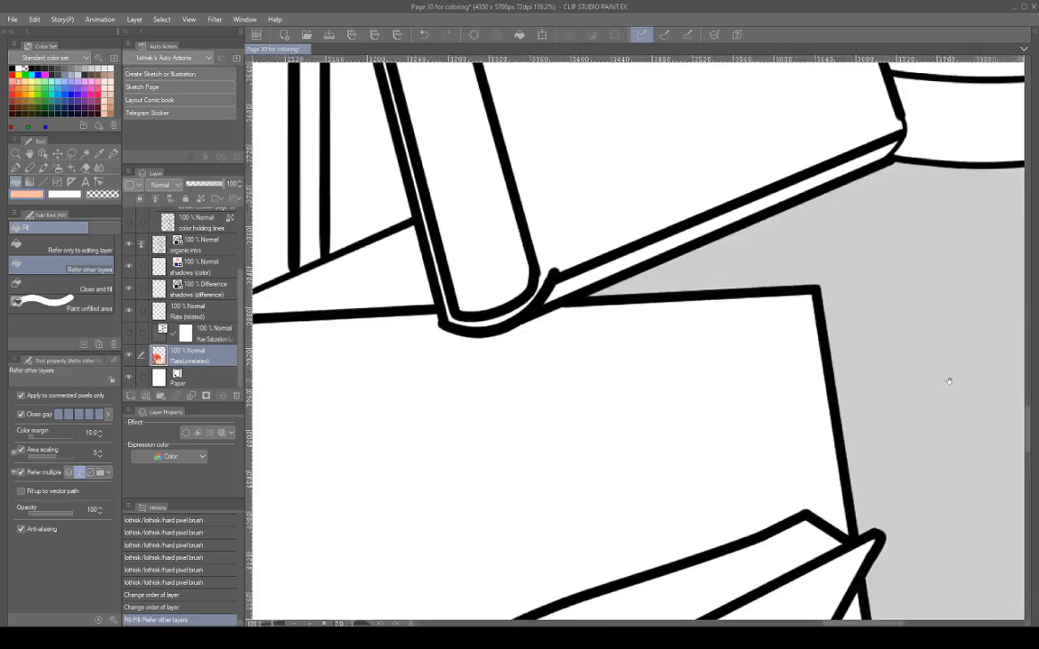
{"action": "scroll", "coordinate": [799, 376], "scroll_direction": "down", "scroll_amount": 6}
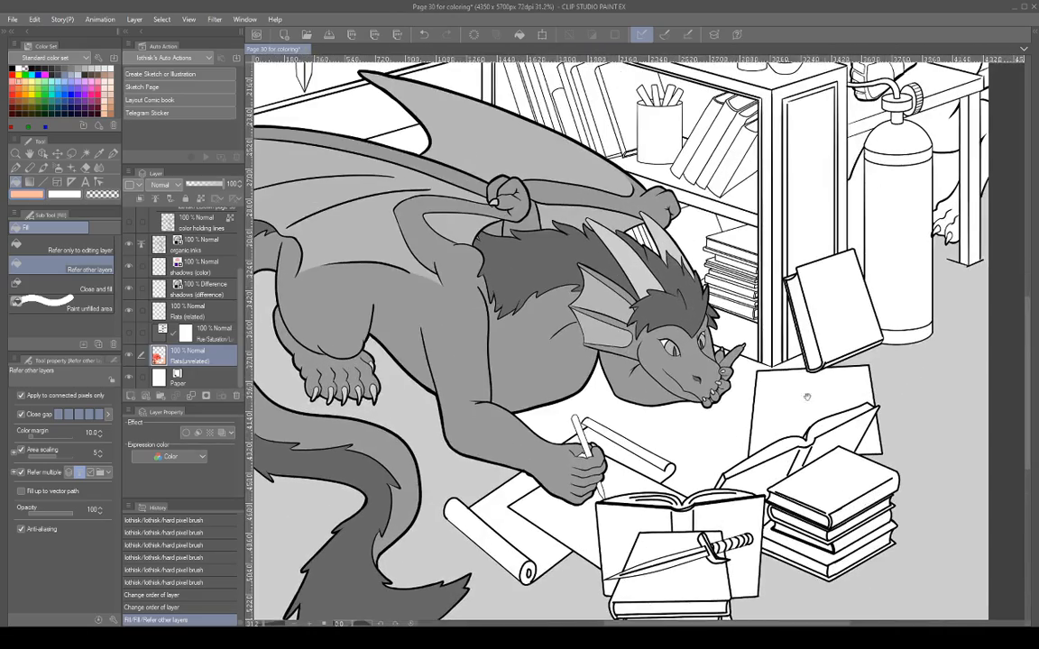
{"action": "left_click_drag", "start_coordinate": [690, 421], "coordinate": [801, 419]}
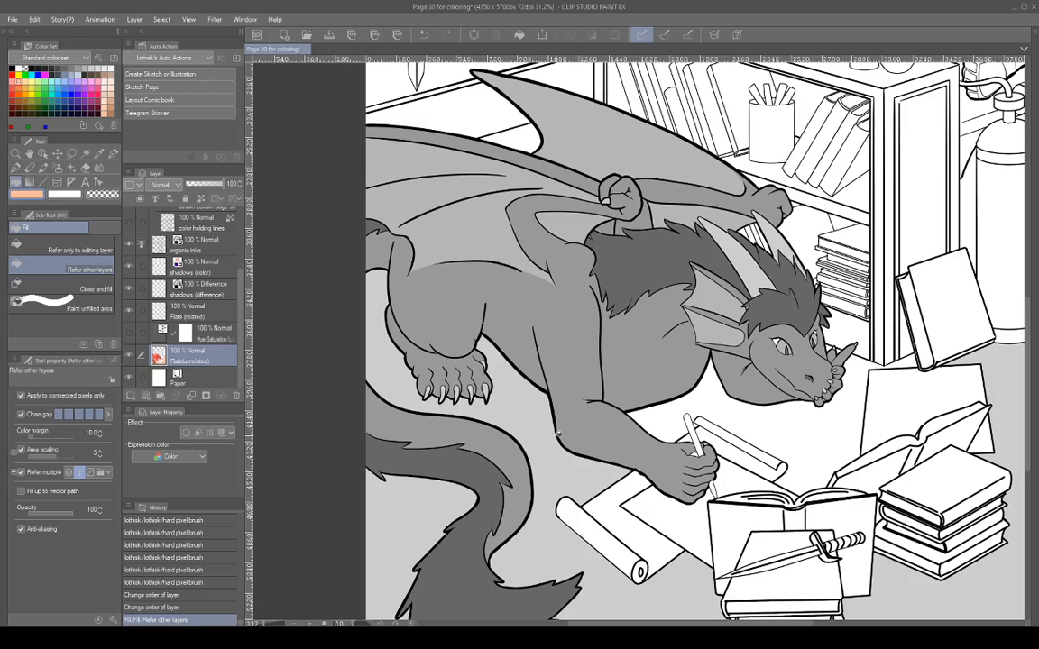
{"action": "left_click", "coordinate": [707, 403]}
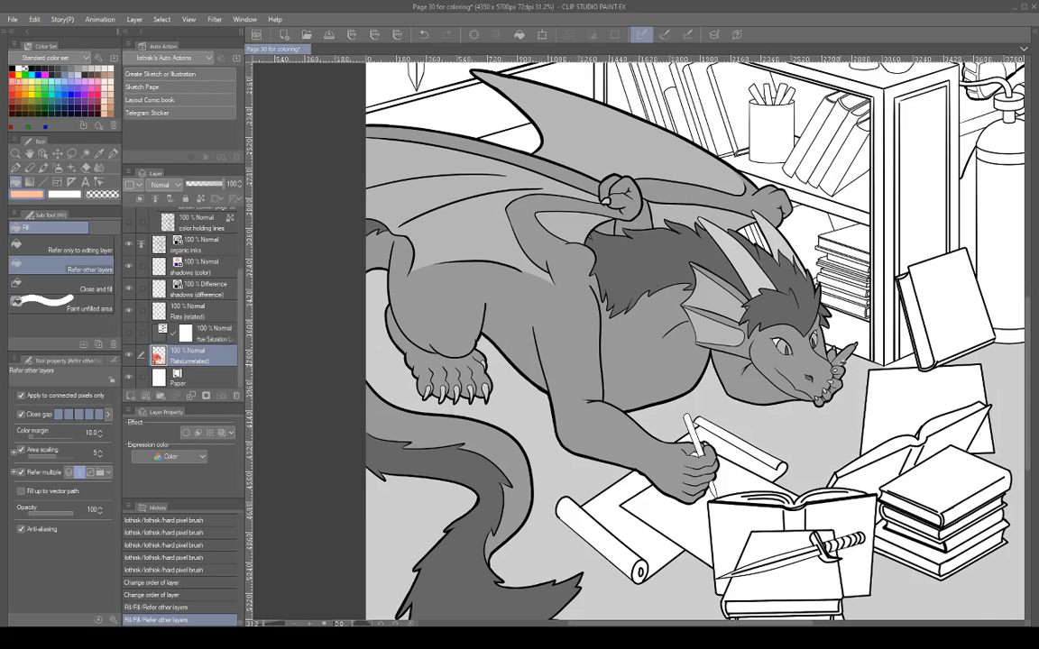
Fill the tiny floor gaps between the lying dragon's face and raised fingers, and check the fill edges up close.
{"action": "scroll", "coordinate": [843, 349], "scroll_direction": "up", "scroll_amount": 5}
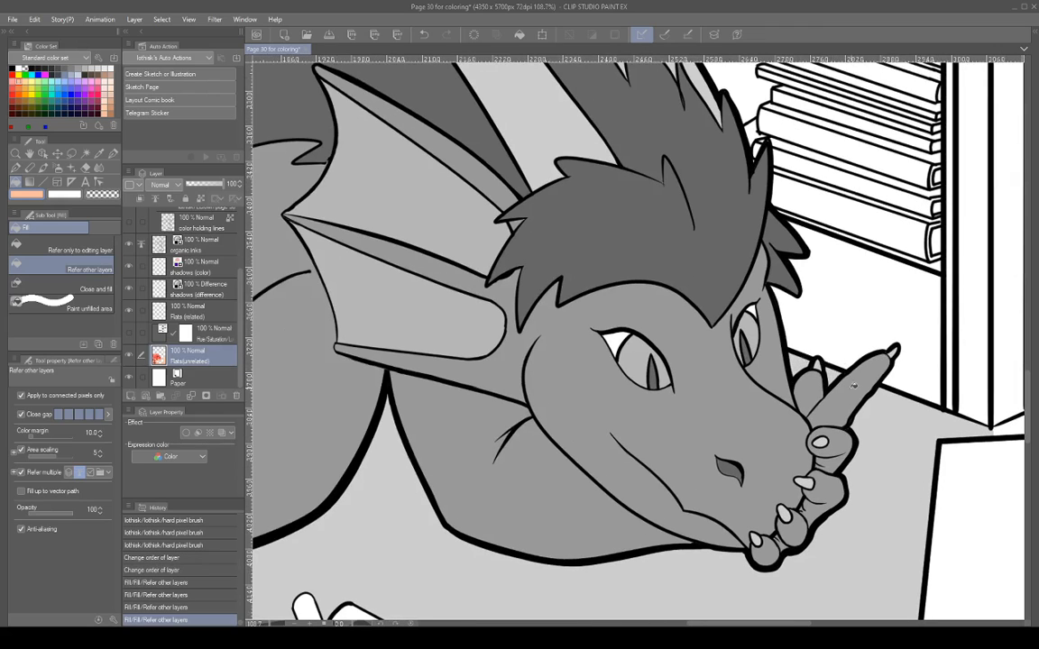
{"action": "scroll", "coordinate": [879, 433], "scroll_direction": "up", "scroll_amount": 6}
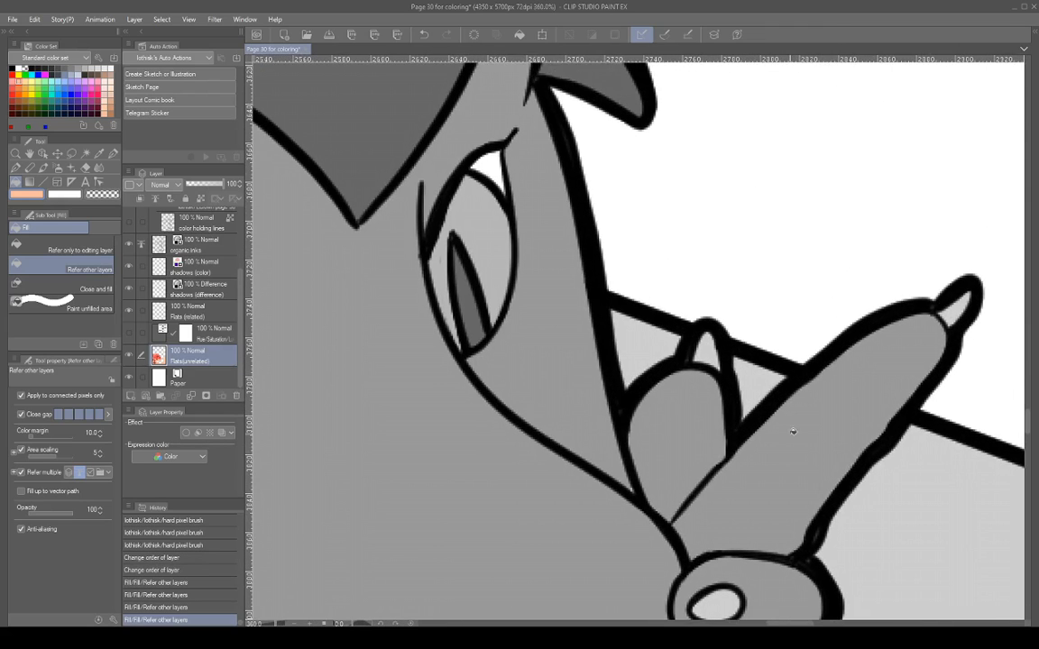
{"action": "scroll", "coordinate": [756, 363], "scroll_direction": "up", "scroll_amount": 2}
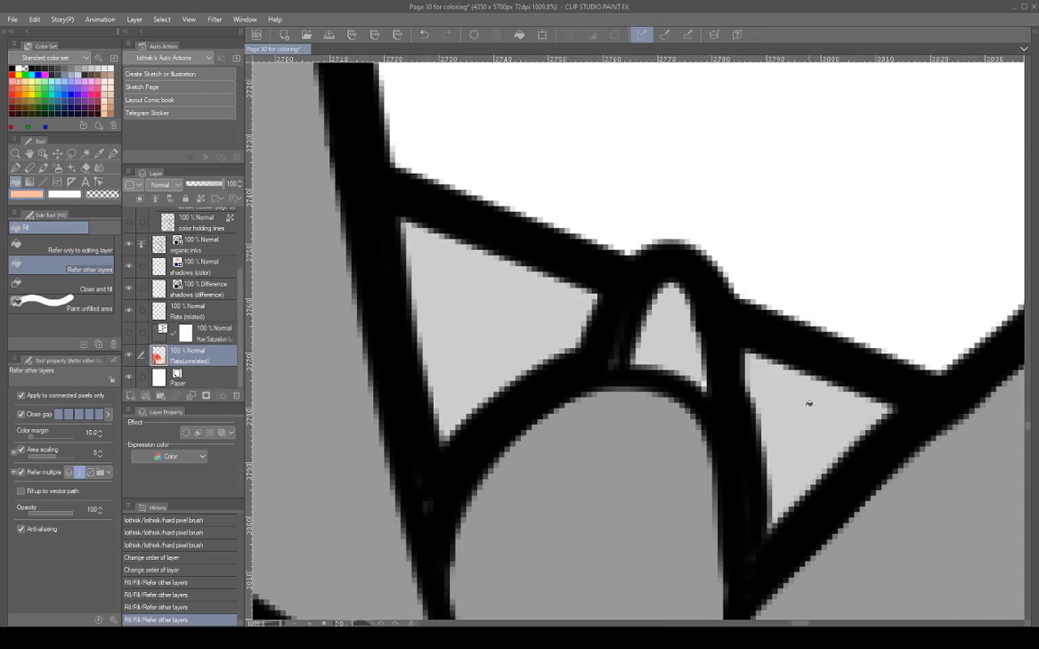
{"action": "scroll", "coordinate": [753, 372], "scroll_direction": "up", "scroll_amount": 4}
{"action": "left_click_drag", "start_coordinate": [753, 372], "coordinate": [845, 463]}
{"action": "scroll", "coordinate": [812, 445], "scroll_direction": "down", "scroll_amount": 4}
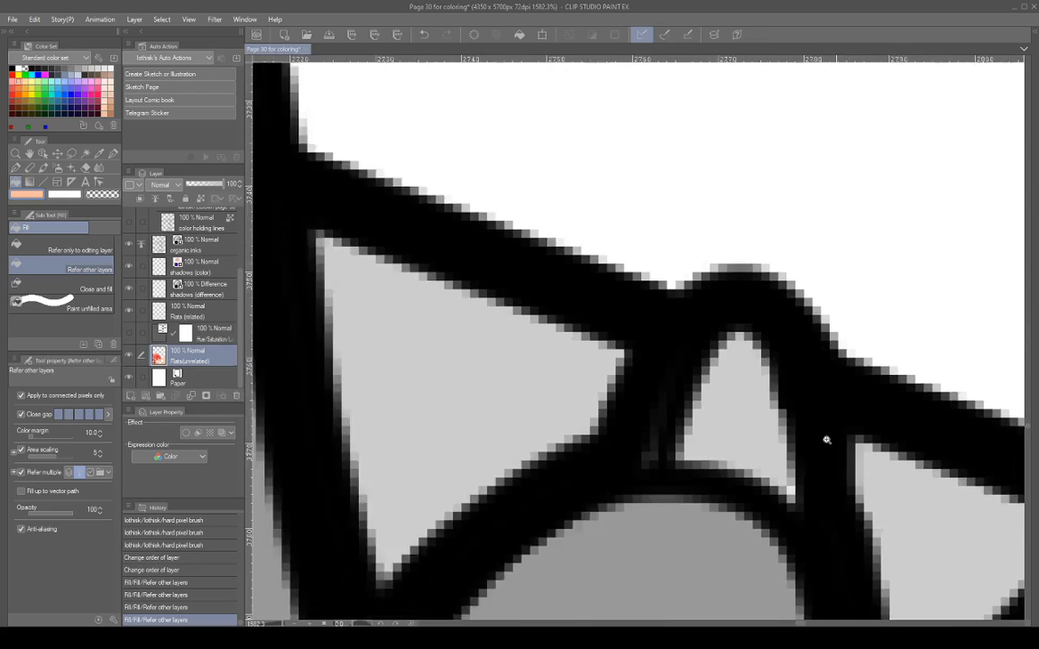
{"action": "scroll", "coordinate": [793, 397], "scroll_direction": "down", "scroll_amount": 6}
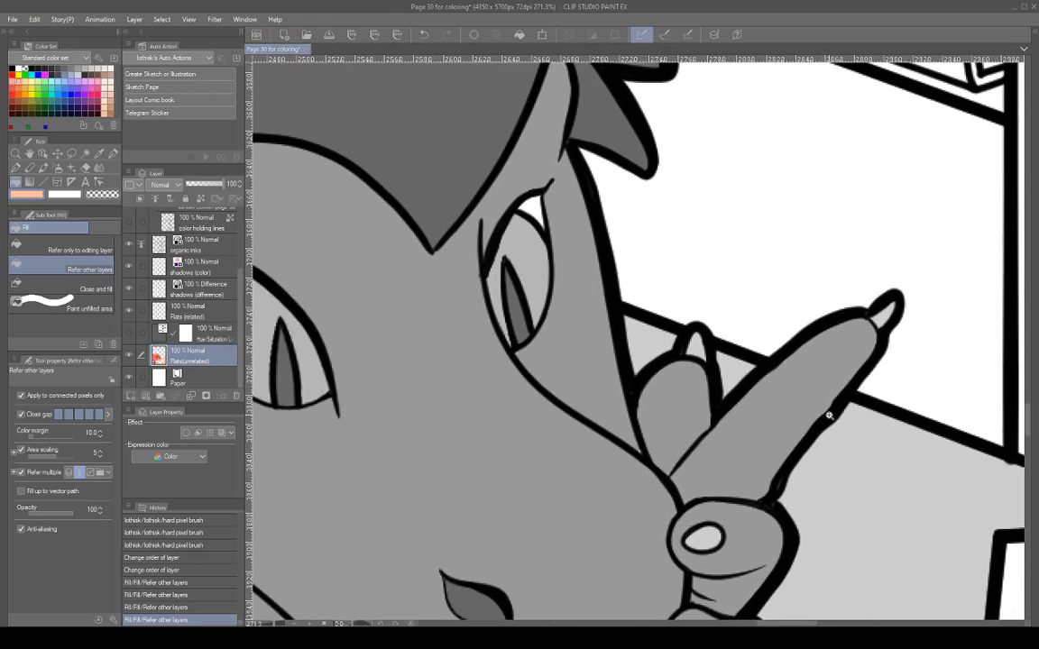
{"action": "scroll", "coordinate": [823, 414], "scroll_direction": "down", "scroll_amount": 5}
{"action": "left_click_drag", "start_coordinate": [777, 460], "coordinate": [816, 403]}
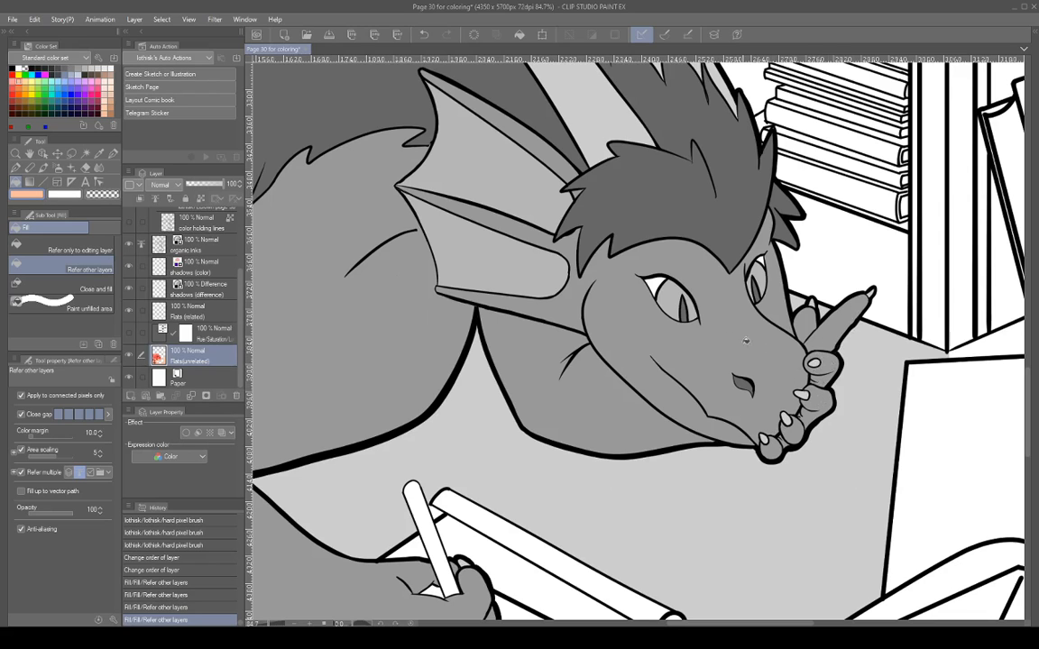
Fill the remaining floor patches beside the bookshelf, behind the gas tank, under the table and at the page edge.
{"action": "scroll", "coordinate": [745, 341], "scroll_direction": "down", "scroll_amount": 5}
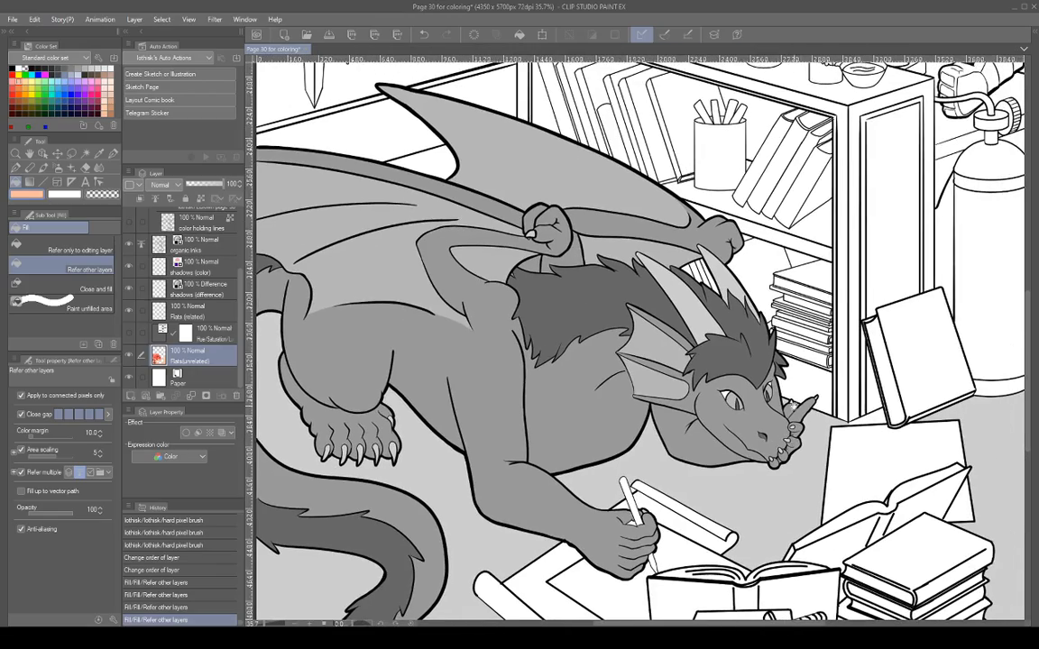
{"action": "scroll", "coordinate": [791, 403], "scroll_direction": "down", "scroll_amount": 4}
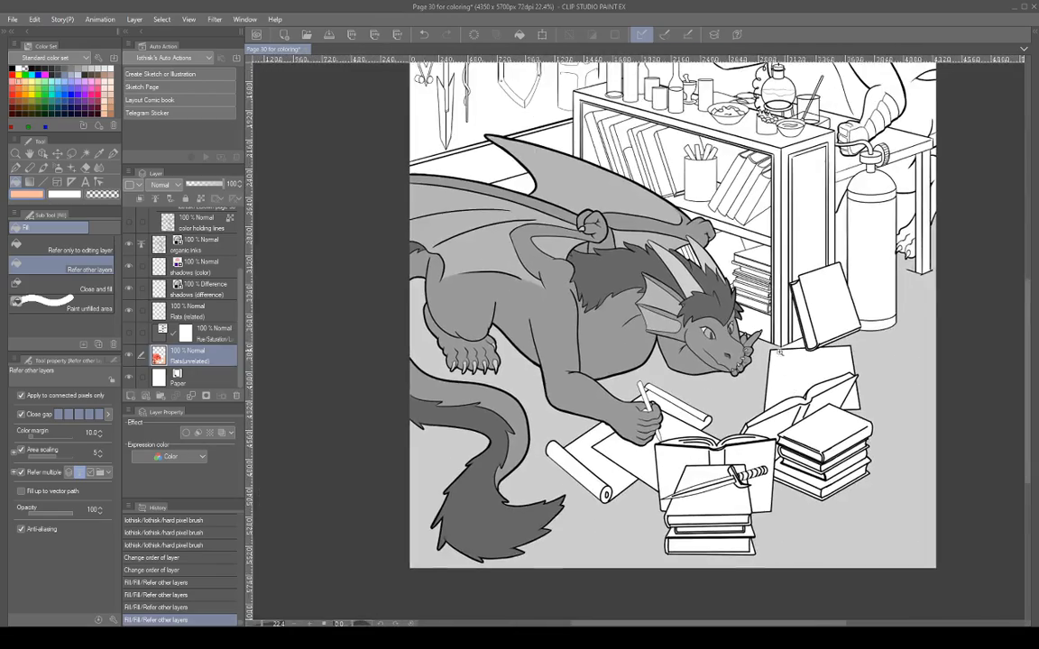
{"action": "scroll", "coordinate": [781, 351], "scroll_direction": "up", "scroll_amount": 8}
{"action": "scroll", "coordinate": [838, 390], "scroll_direction": "down", "scroll_amount": 4}
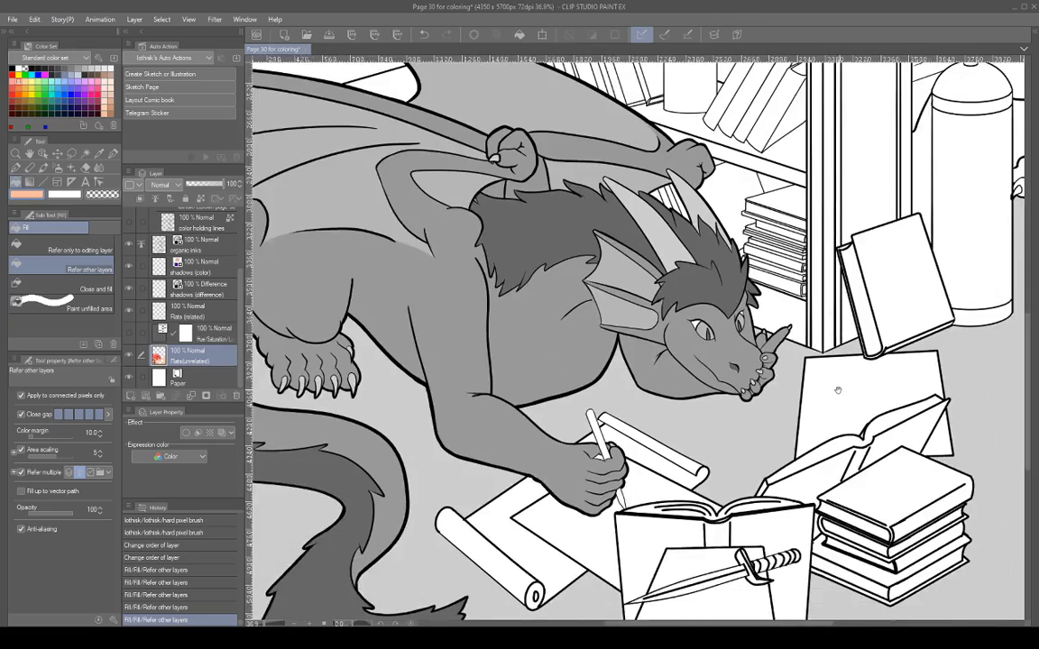
{"action": "left_click_drag", "start_coordinate": [837, 390], "coordinate": [789, 471]}
{"action": "left_click_drag", "start_coordinate": [982, 203], "coordinate": [792, 287]}
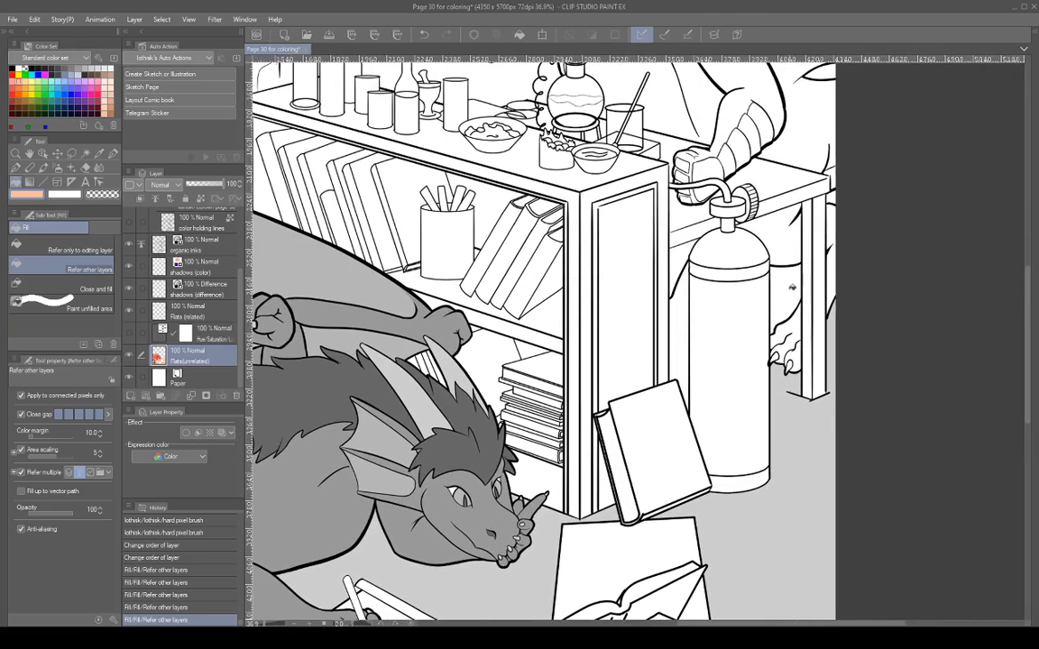
{"action": "left_click", "coordinate": [792, 289]}
{"action": "left_click", "coordinate": [617, 299]}
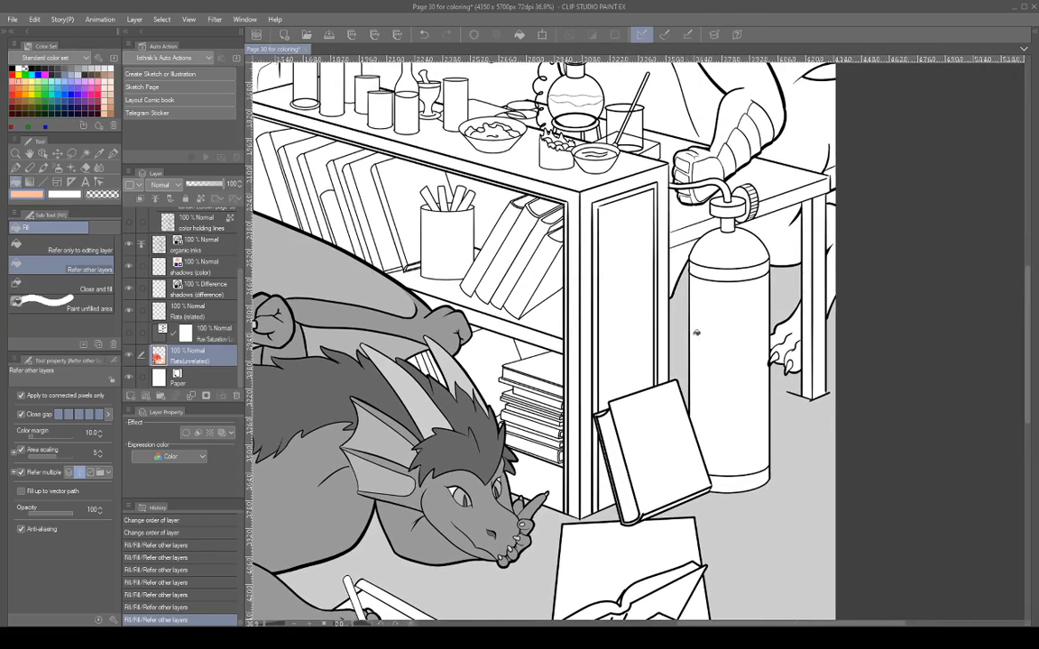
{"action": "left_click_drag", "start_coordinate": [751, 320], "coordinate": [738, 419]}
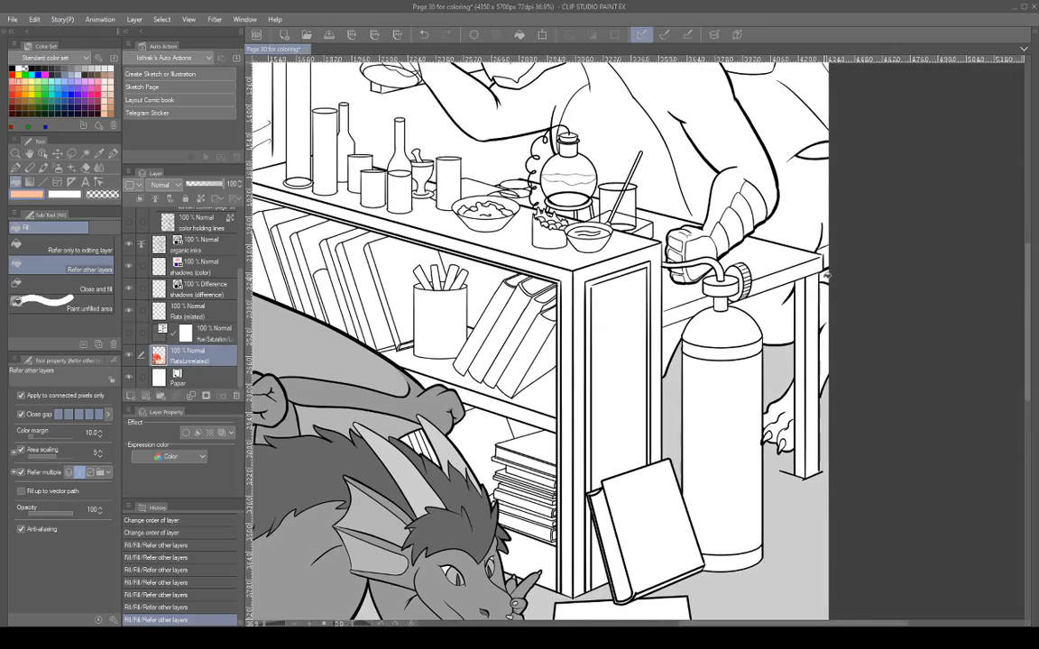
{"action": "left_click", "coordinate": [824, 278]}
Fill the floor patch enclosed between the lying dragon's two wings and the baseboard with the same light orange.
{"action": "left_click_drag", "start_coordinate": [739, 337], "coordinate": [822, 400]}
{"action": "left_click_drag", "start_coordinate": [405, 342], "coordinate": [533, 343]}
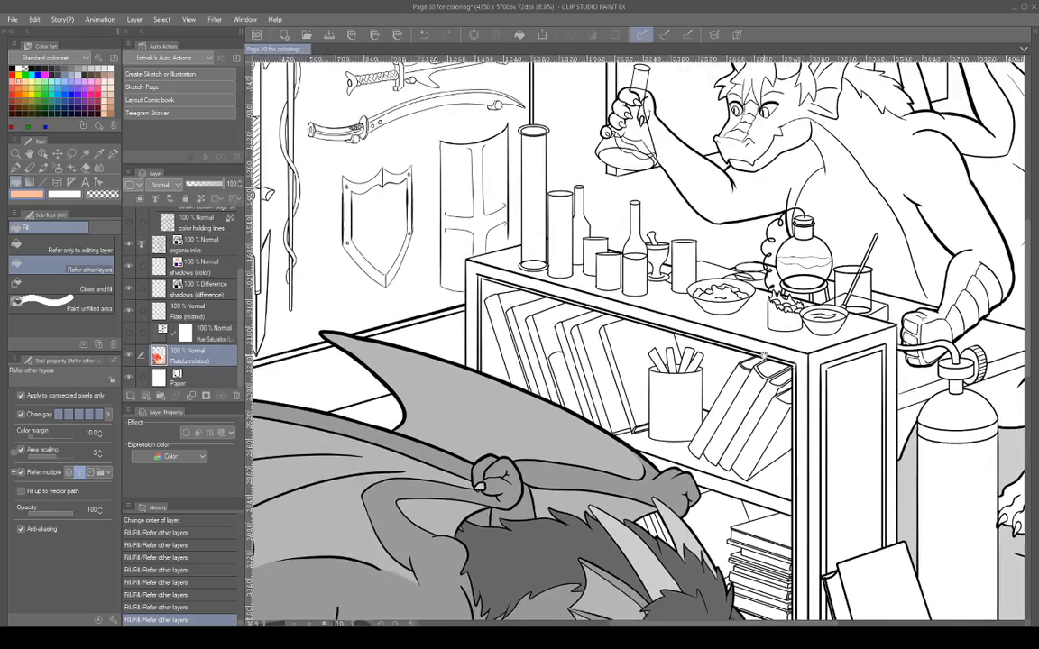
{"action": "left_click_drag", "start_coordinate": [406, 422], "coordinate": [578, 352]}
{"action": "left_click", "coordinate": [579, 351]}
{"action": "left_click_drag", "start_coordinate": [640, 329], "coordinate": [620, 227]}
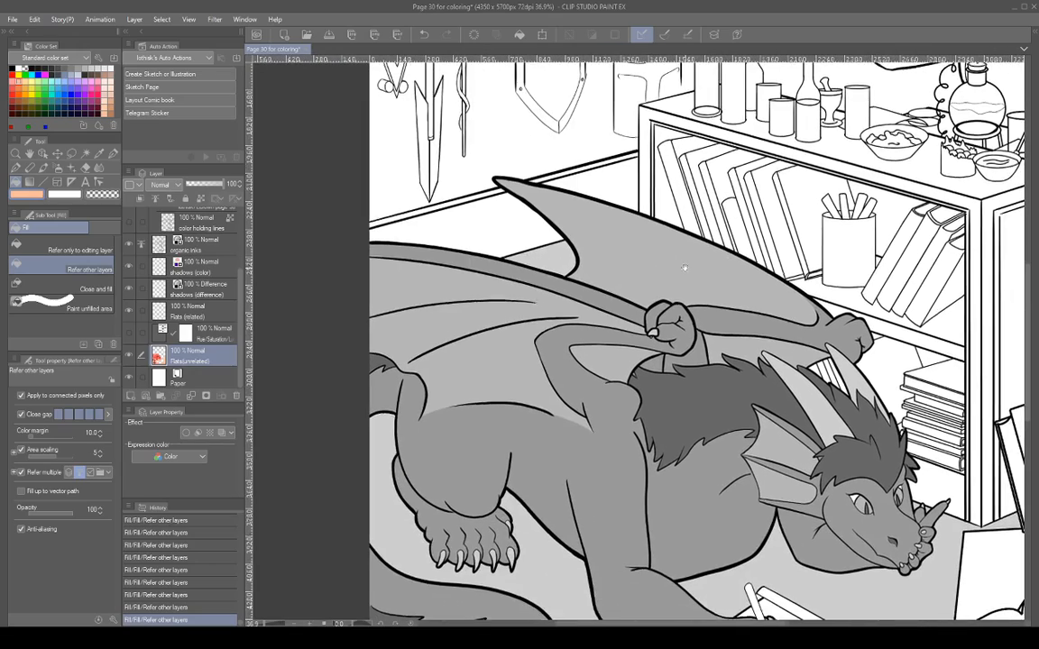
{"action": "left_click_drag", "start_coordinate": [662, 290], "coordinate": [682, 301]}
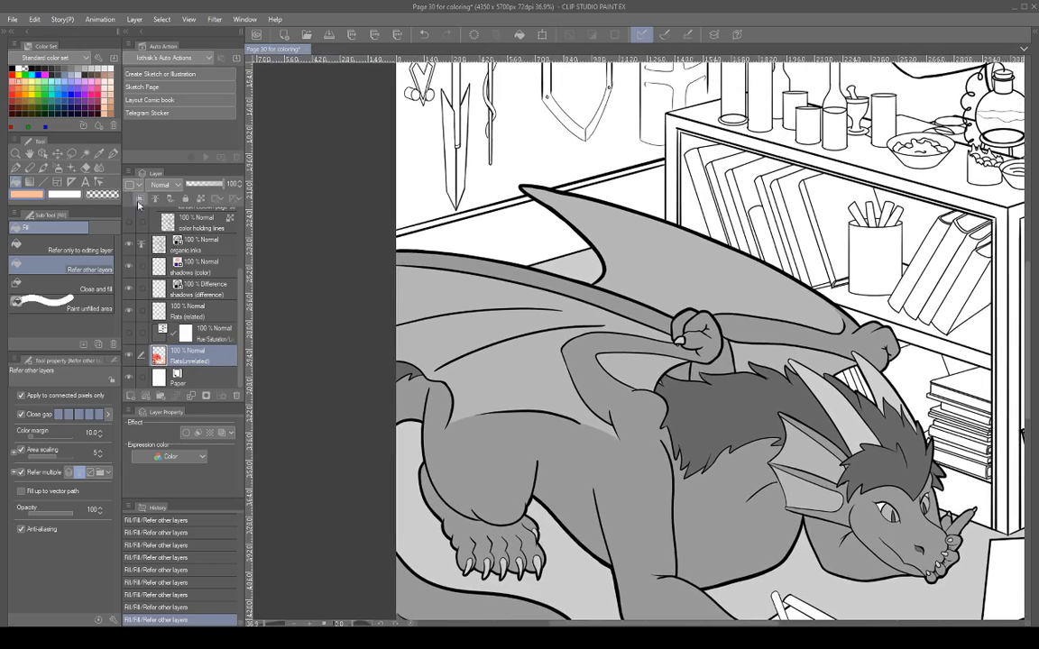
{"action": "left_click", "coordinate": [30, 75]}
{"action": "left_click", "coordinate": [529, 228]}
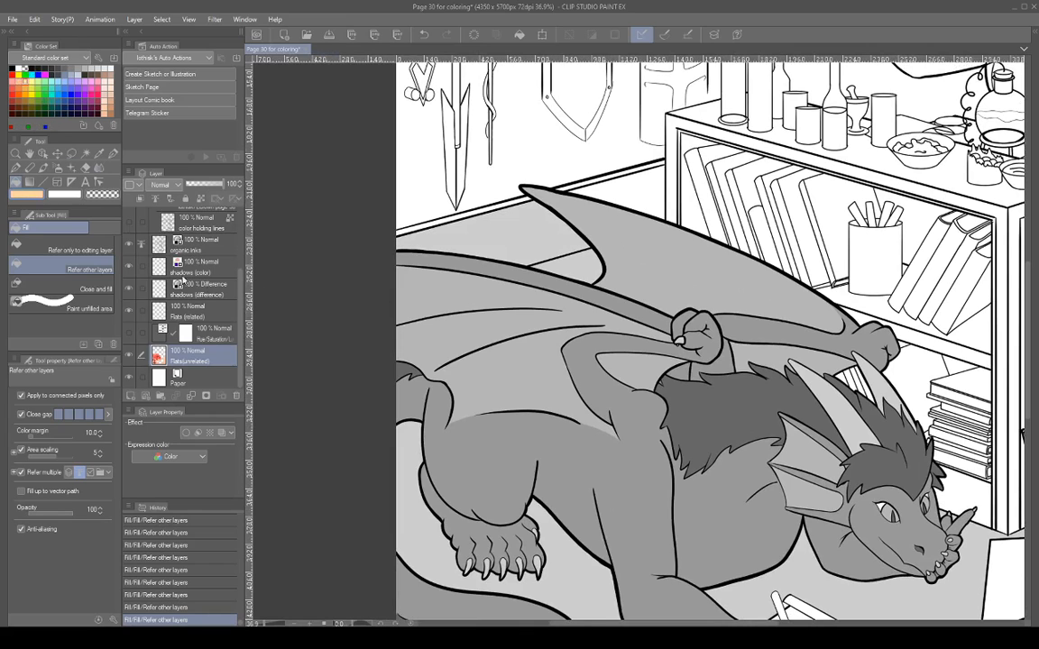
{"action": "key", "text": "ctrl+z"}
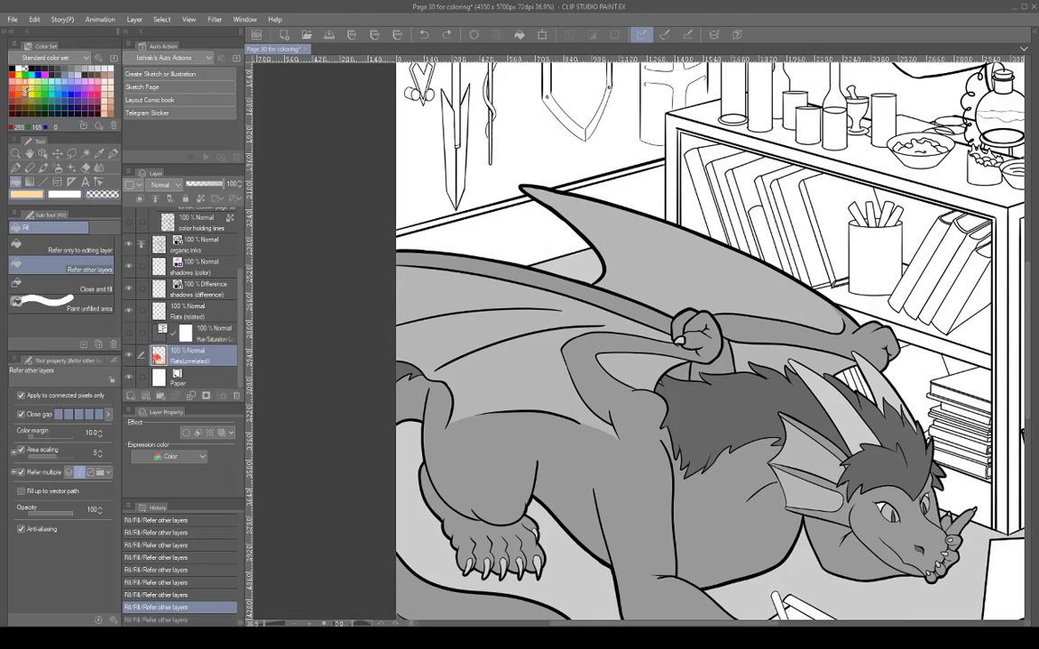
Fill the baseboard strip along the wall behind the wings with a paler peach than the floor.
{"action": "left_click", "coordinate": [30, 96]}
{"action": "left_click", "coordinate": [20, 80]}
{"action": "left_click", "coordinate": [477, 207]}
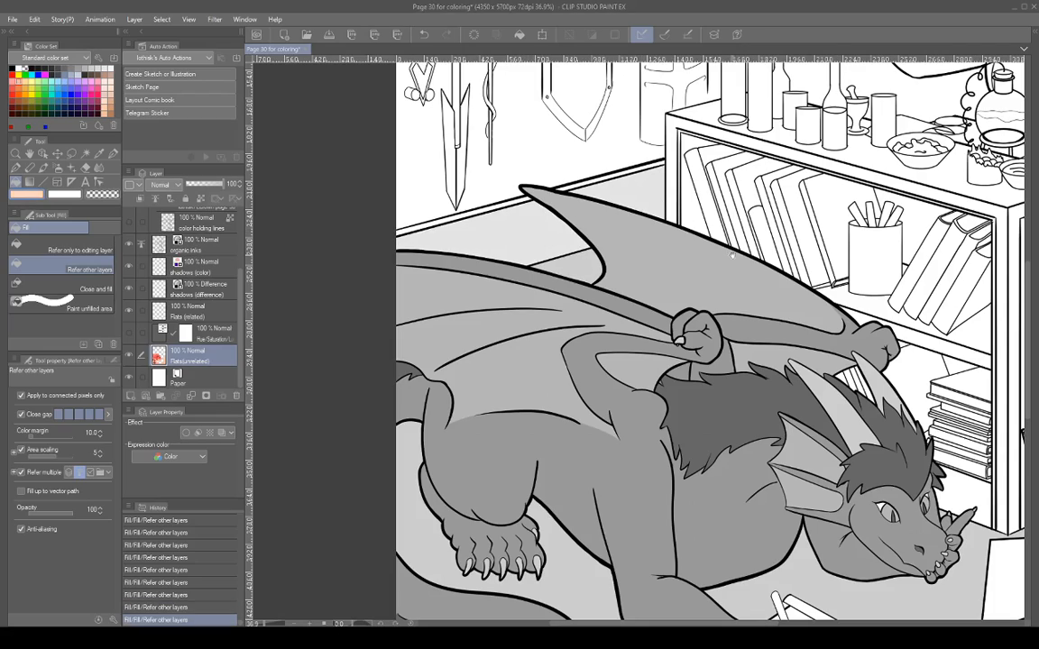
{"action": "left_click_drag", "start_coordinate": [732, 255], "coordinate": [548, 351]}
{"action": "left_click_drag", "start_coordinate": [620, 156], "coordinate": [602, 253]}
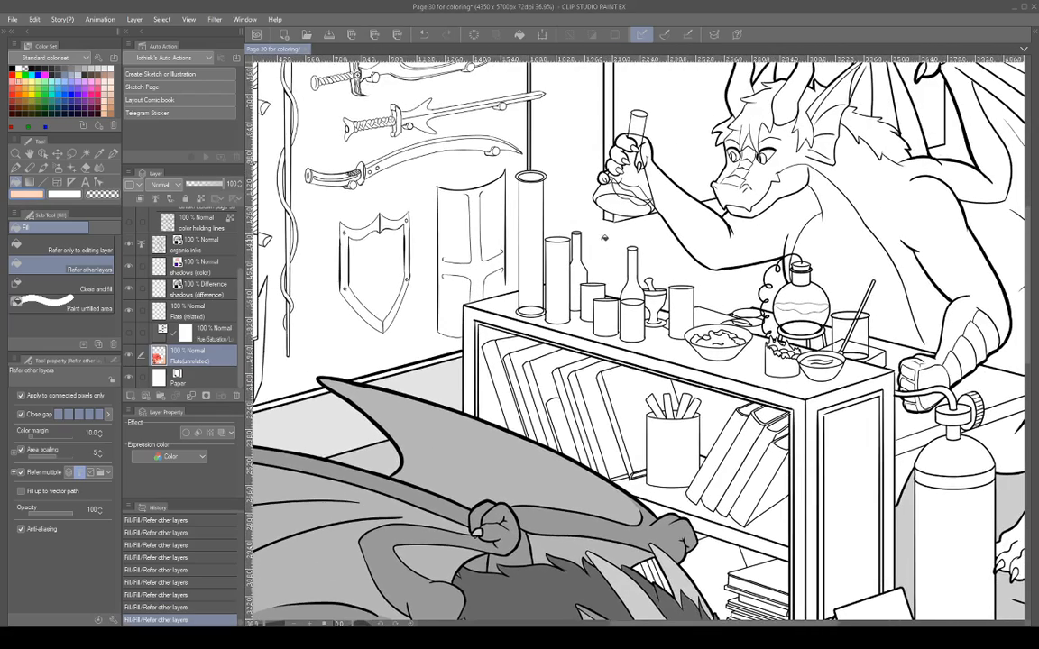
Fill the wall areas around the weapon display and the gaps behind the standing dragon and its wings with pale peach.
{"action": "left_click_drag", "start_coordinate": [710, 260], "coordinate": [598, 364]}
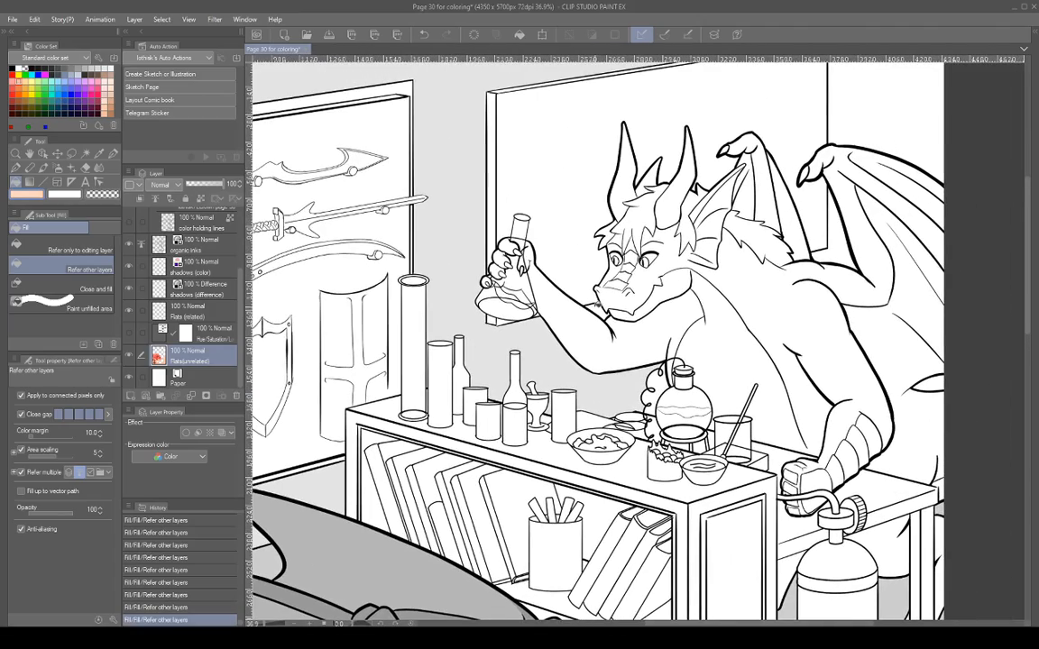
{"action": "left_click_drag", "start_coordinate": [758, 212], "coordinate": [625, 386]}
{"action": "left_click", "coordinate": [766, 288]}
{"action": "left_click_drag", "start_coordinate": [715, 429], "coordinate": [722, 305]}
{"action": "left_click_drag", "start_coordinate": [760, 381], "coordinate": [742, 233]}
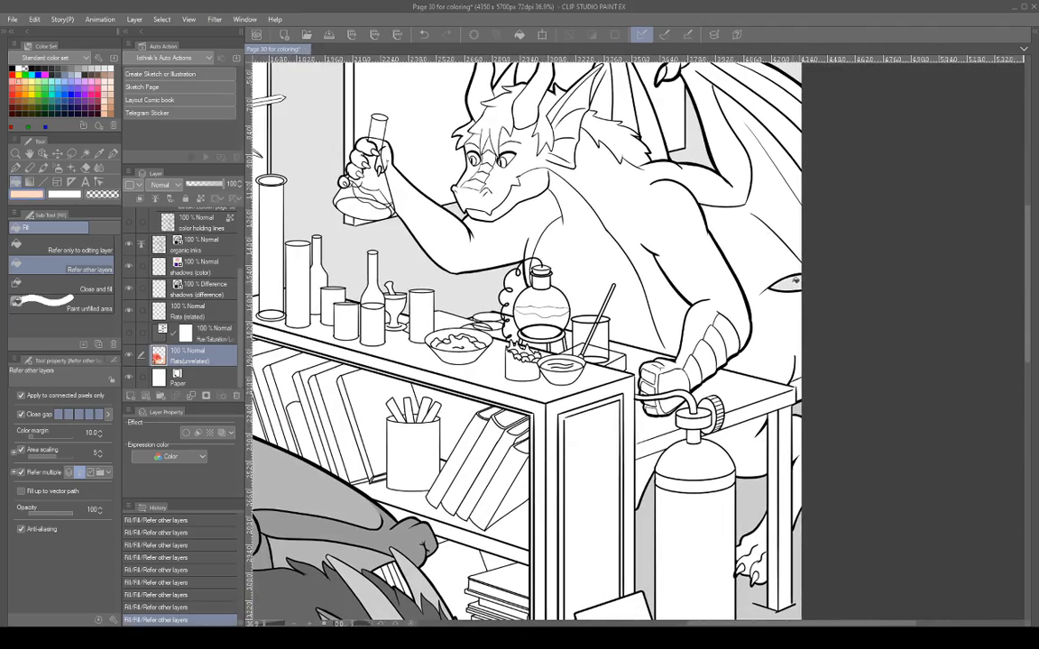
{"action": "left_click_drag", "start_coordinate": [772, 364], "coordinate": [826, 261]}
{"action": "scroll", "coordinate": [748, 346], "scroll_direction": "down", "scroll_amount": 3}
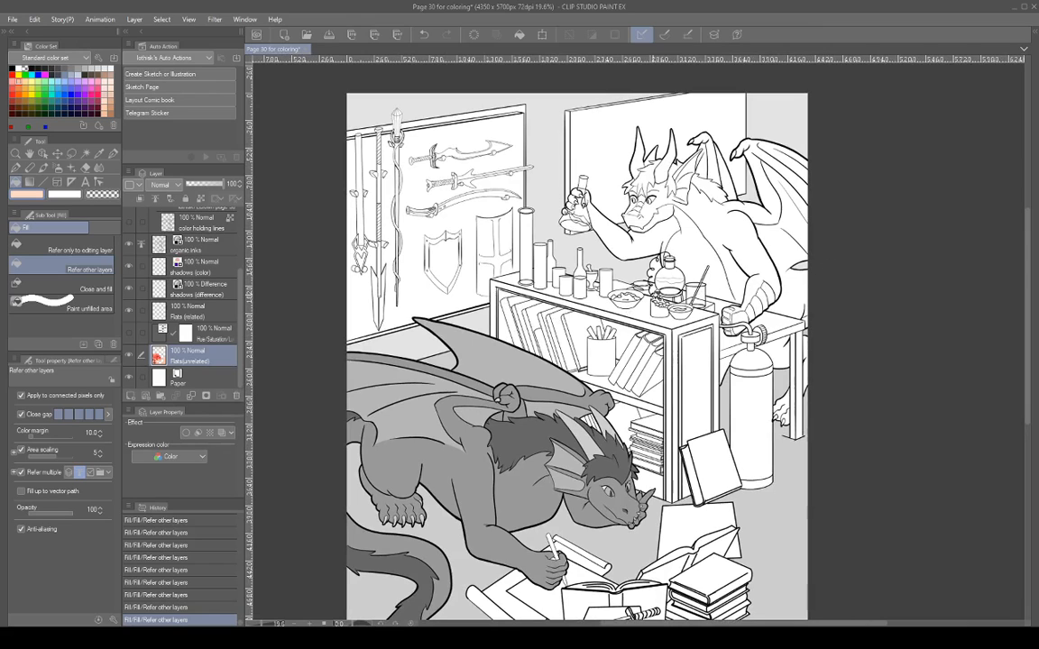
Fill the unrolled parchment on the floor and its rolled ends with light gray.
{"action": "left_click", "coordinate": [771, 502], "text": "alt"}
{"action": "left_click_drag", "start_coordinate": [732, 474], "coordinate": [757, 412]}
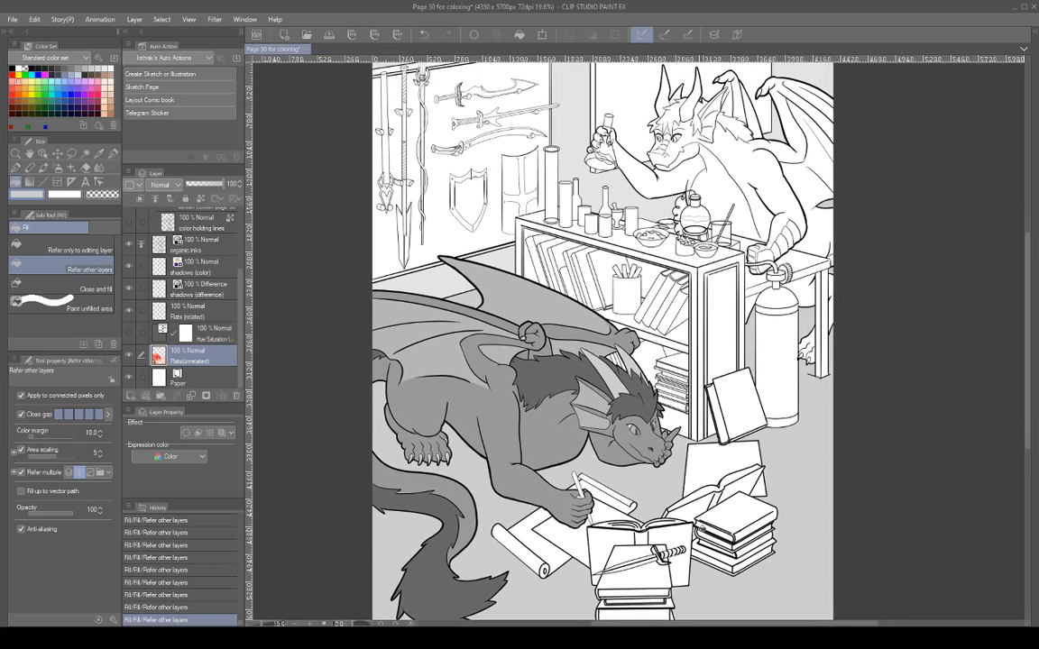
{"action": "left_click_drag", "start_coordinate": [632, 476], "coordinate": [686, 451]}
{"action": "left_click_drag", "start_coordinate": [683, 571], "coordinate": [758, 491]}
{"action": "left_click_drag", "start_coordinate": [831, 477], "coordinate": [794, 454]}
{"action": "left_click_drag", "start_coordinate": [793, 454], "coordinate": [787, 425]}
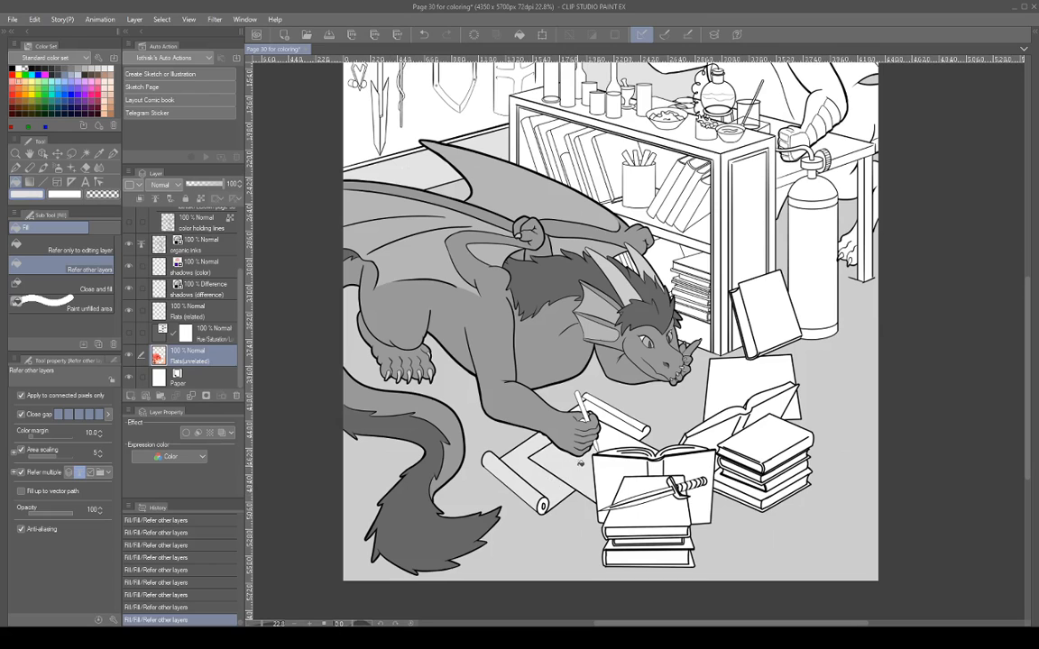
{"action": "scroll", "coordinate": [625, 423], "scroll_direction": "up", "scroll_amount": 3}
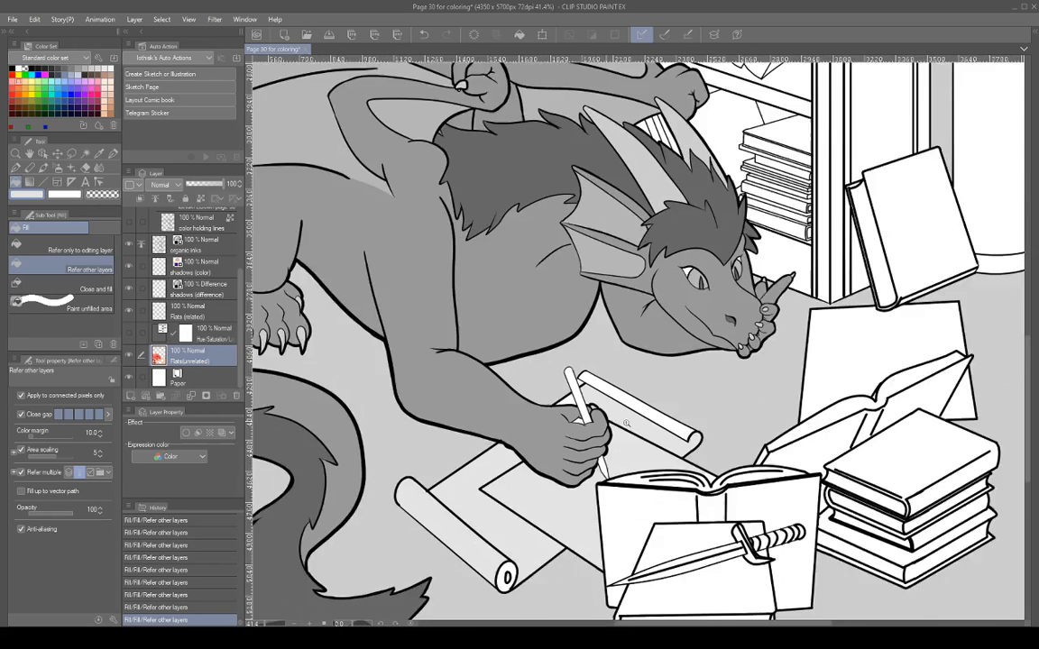
{"action": "scroll", "coordinate": [626, 423], "scroll_direction": "up", "scroll_amount": 4}
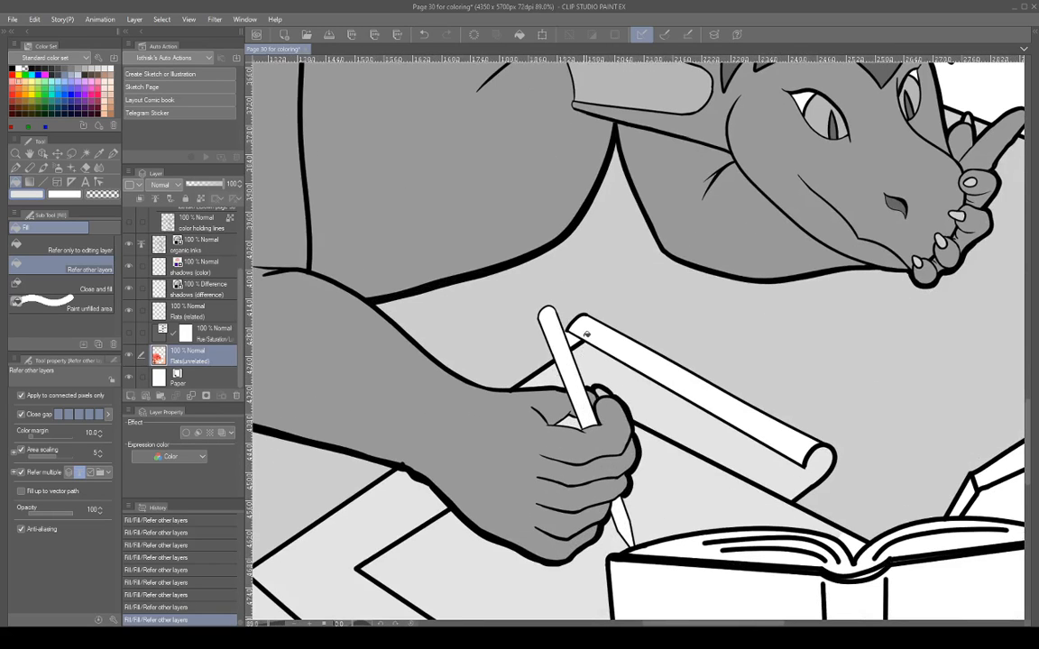
{"action": "left_click", "coordinate": [586, 334]}
{"action": "key", "text": "alt"}
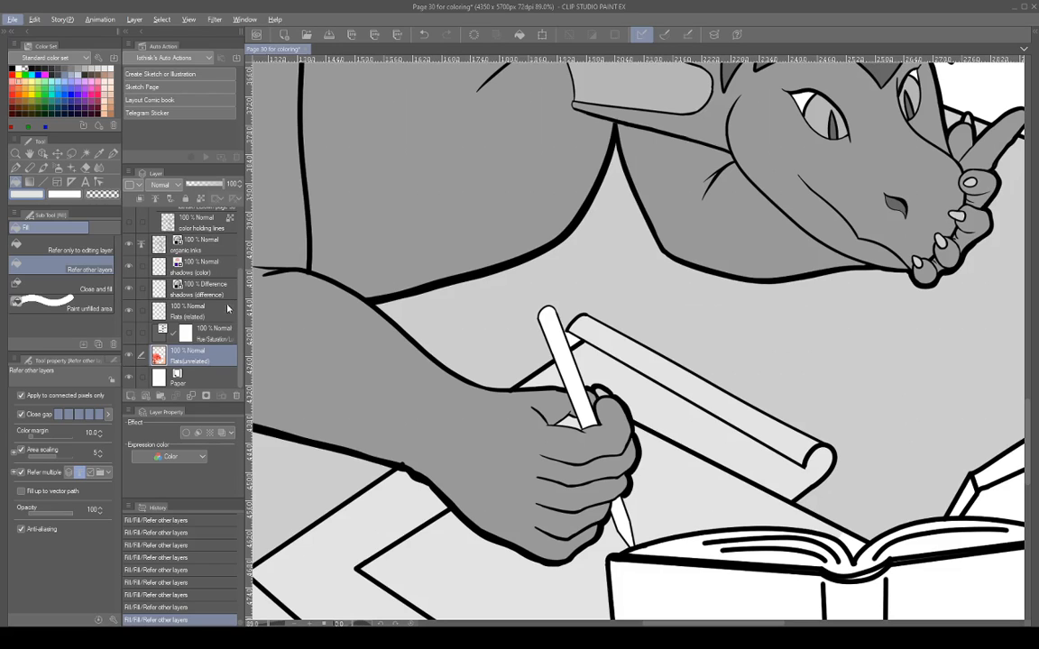
Show the highlights layer and hide the upper Hue/Saturation correction layer to view the page in color.
{"action": "scroll", "coordinate": [219, 281], "scroll_direction": "up", "scroll_amount": 3}
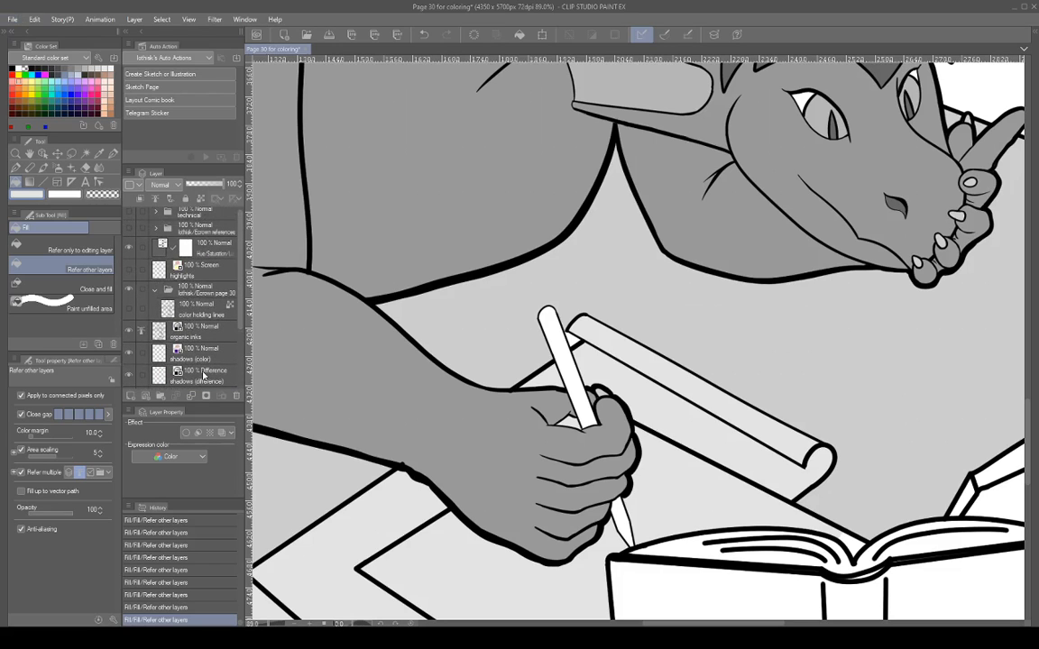
{"action": "left_click", "coordinate": [128, 269]}
{"action": "left_click", "coordinate": [128, 246]}
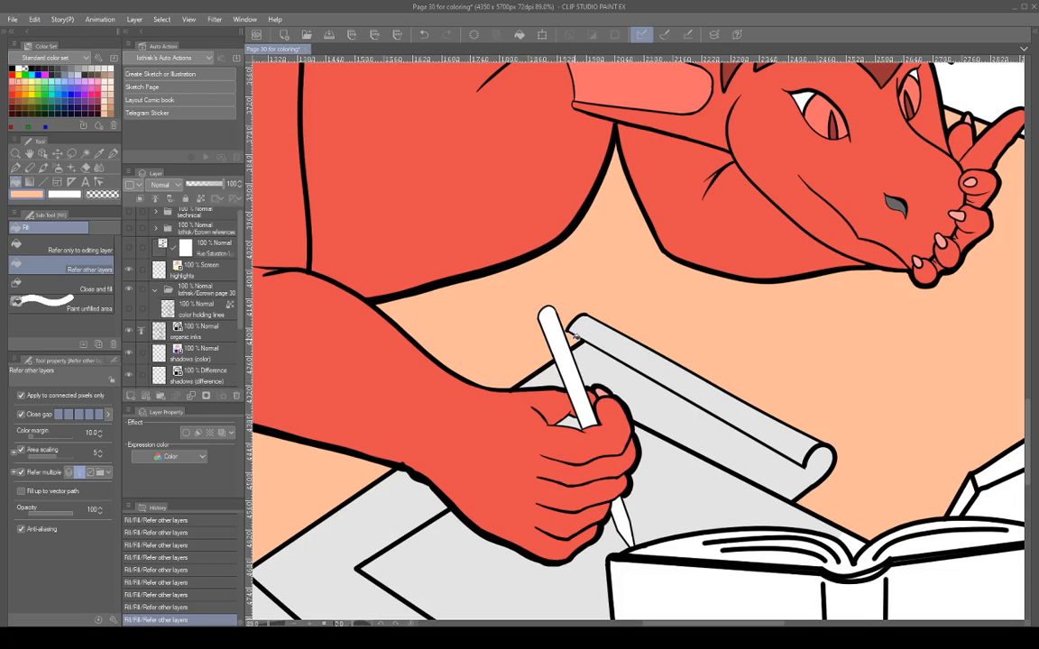
{"action": "scroll", "coordinate": [761, 382], "scroll_direction": "down", "scroll_amount": 2}
{"action": "scroll", "coordinate": [732, 383], "scroll_direction": "down", "scroll_amount": 2}
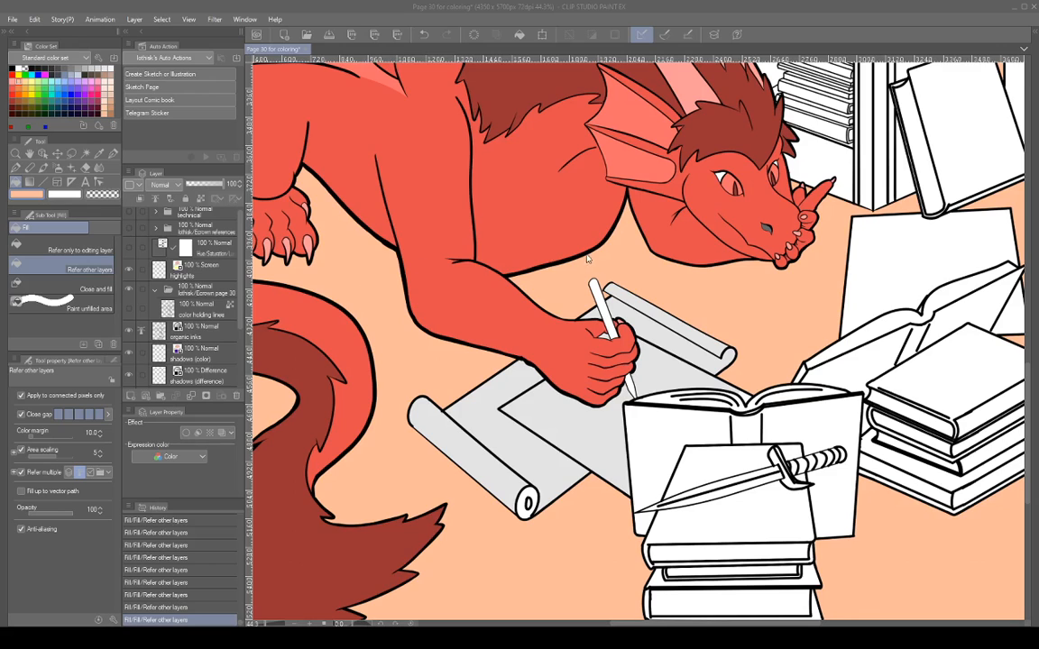
Recolor the gray parchment and its rolled ends with light peach.
{"action": "left_click", "coordinate": [469, 447]}
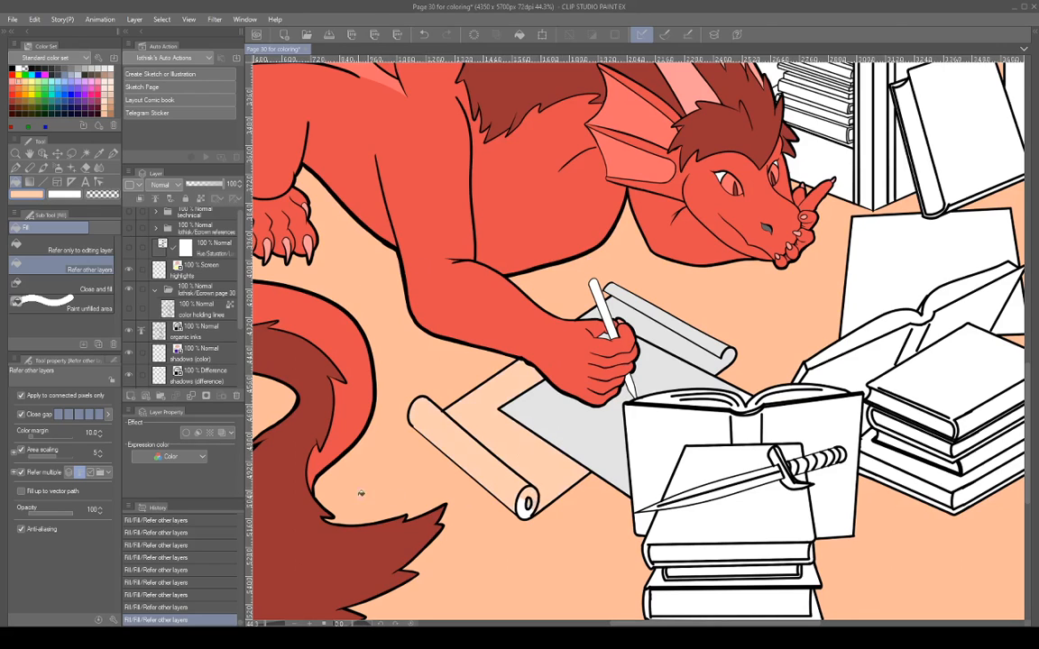
{"action": "key", "text": "ctrl+z"}
{"action": "left_click", "coordinate": [625, 306]}
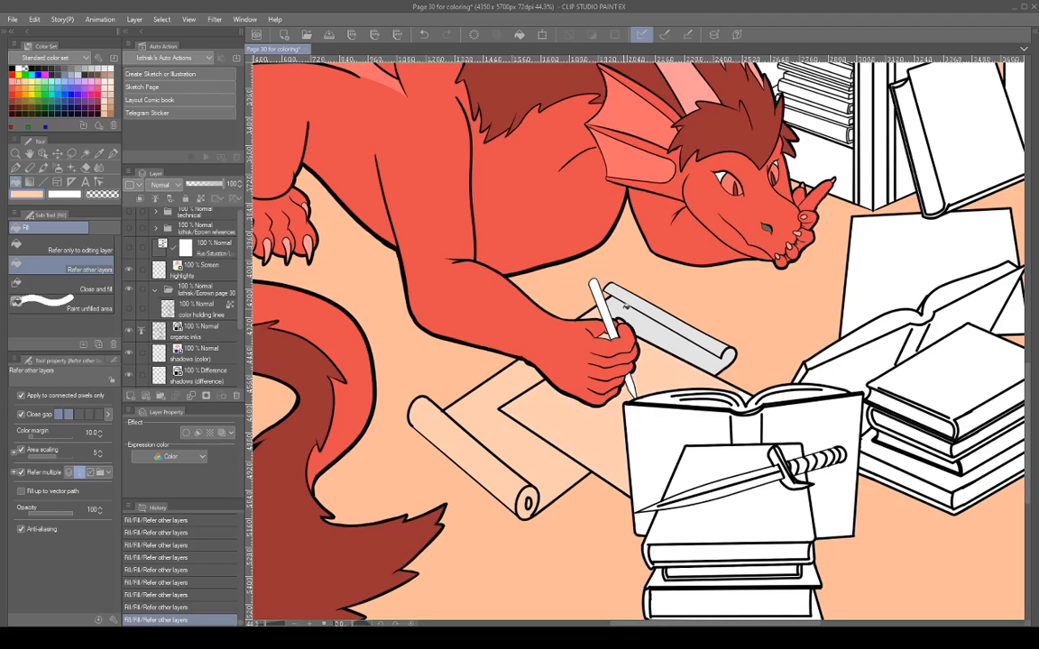
{"action": "left_click", "coordinate": [650, 324]}
{"action": "left_click", "coordinate": [657, 312]}
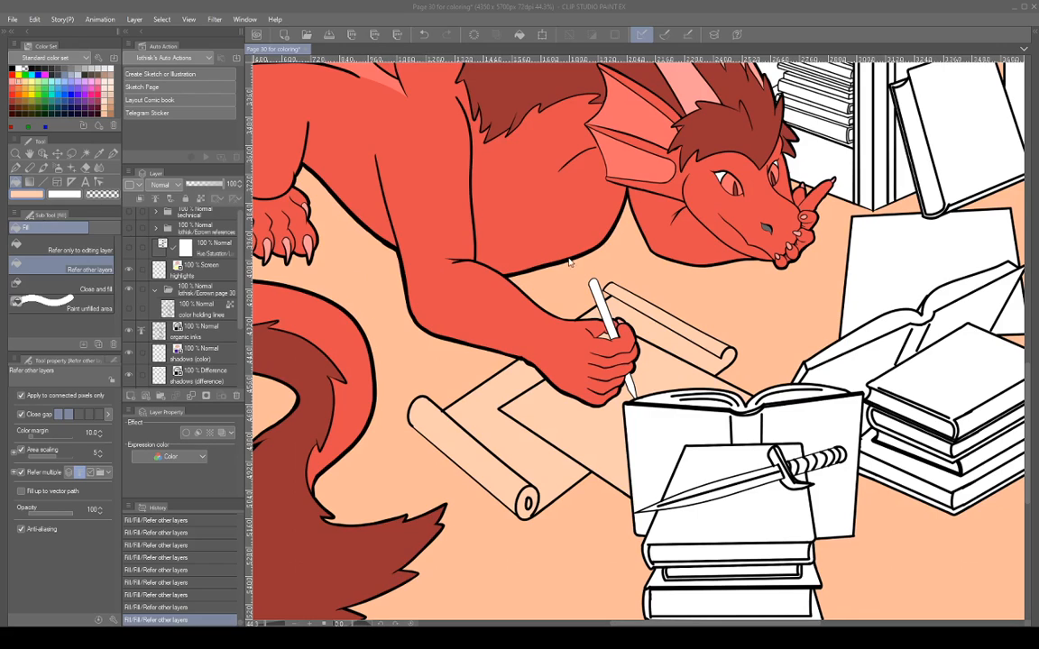
Choose a paler peach and fill the parchment, its rolled ends and the open book's pages with it.
{"action": "left_click", "coordinate": [442, 420]}
{"action": "left_click", "coordinate": [465, 412]}
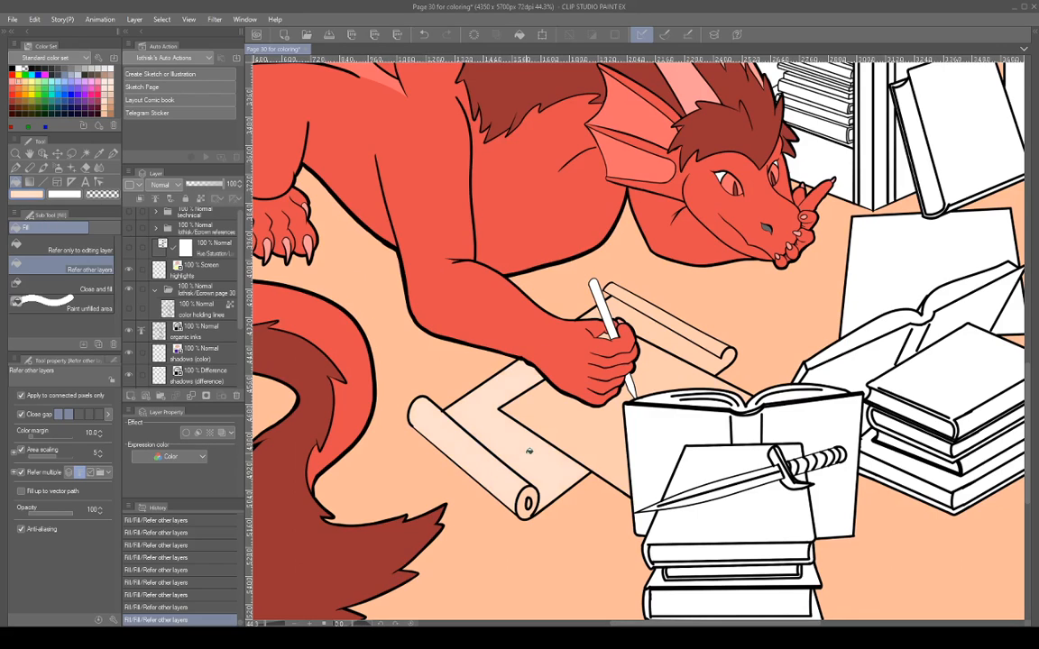
{"action": "left_click", "coordinate": [531, 395]}
{"action": "left_click", "coordinate": [598, 331]}
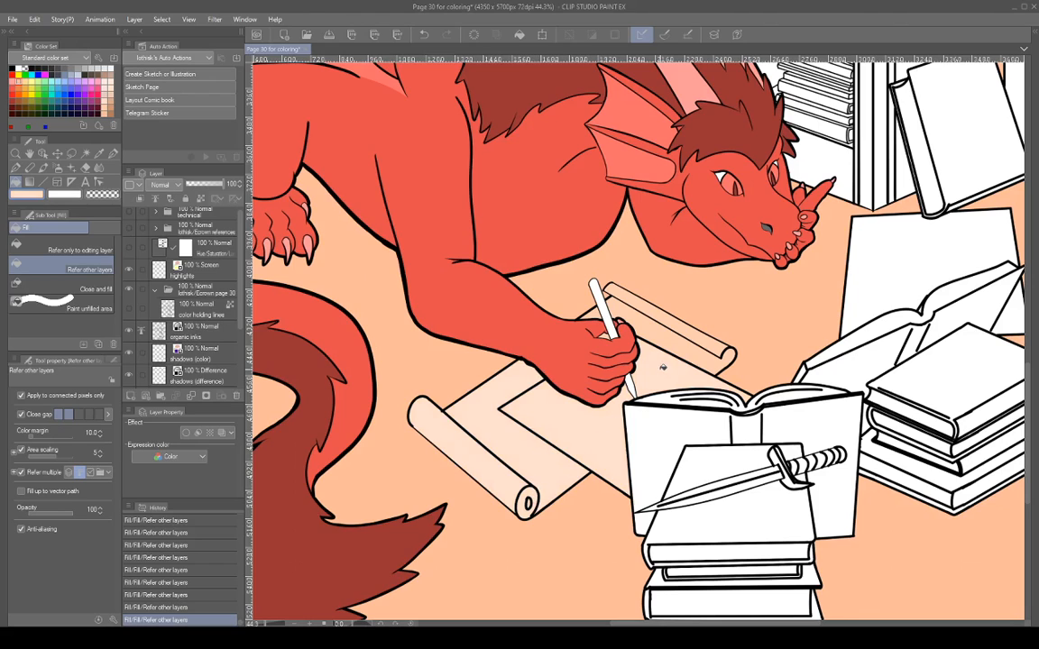
{"action": "left_click", "coordinate": [609, 303]}
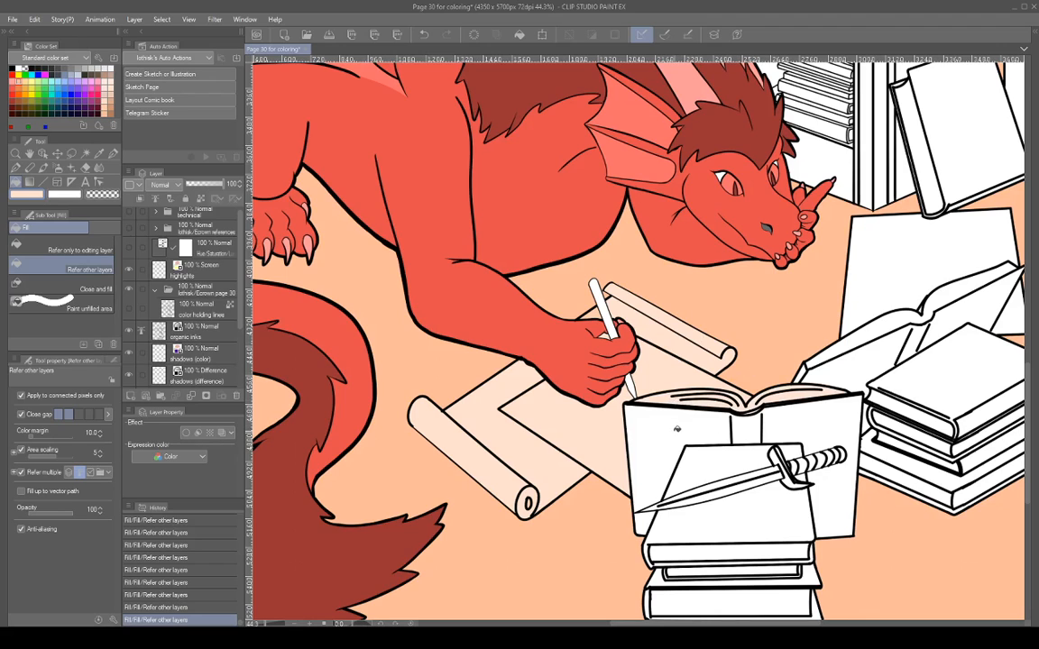
Fill the open book's cover and the cover and page edges of the books under the dagger with the same pale peach.
{"action": "left_click", "coordinate": [751, 424]}
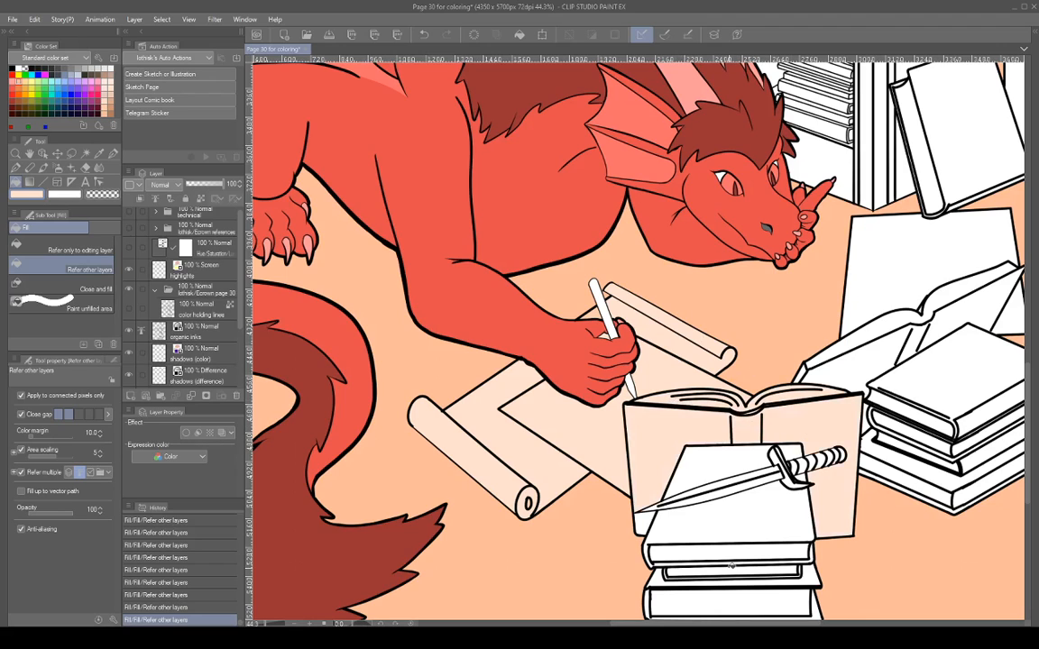
{"action": "left_click", "coordinate": [649, 513]}
{"action": "left_click", "coordinate": [734, 518]}
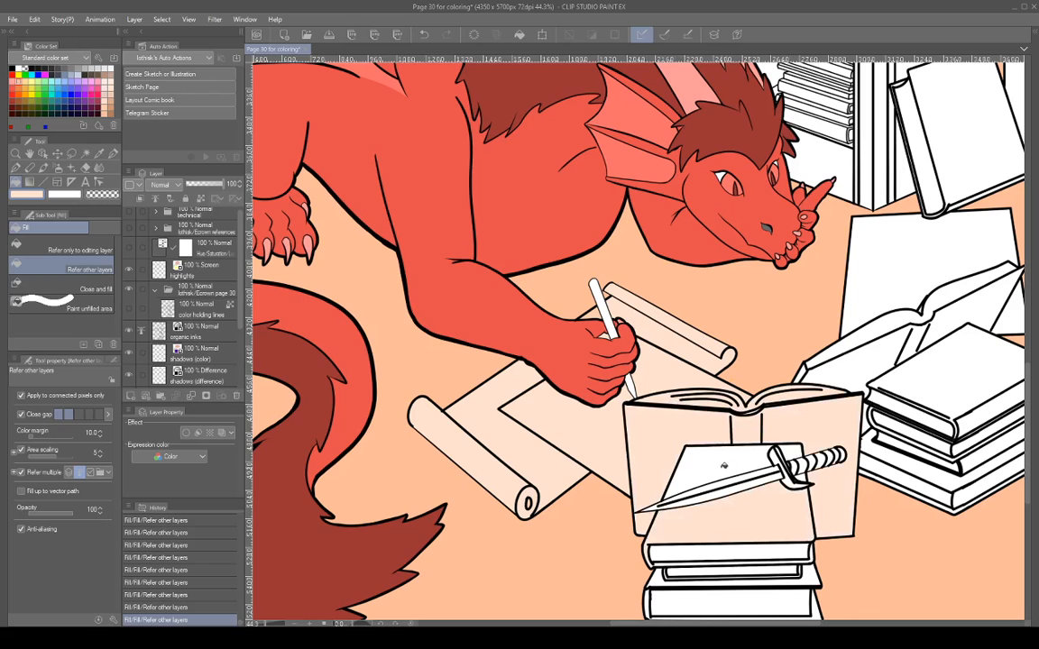
{"action": "left_click", "coordinate": [723, 466]}
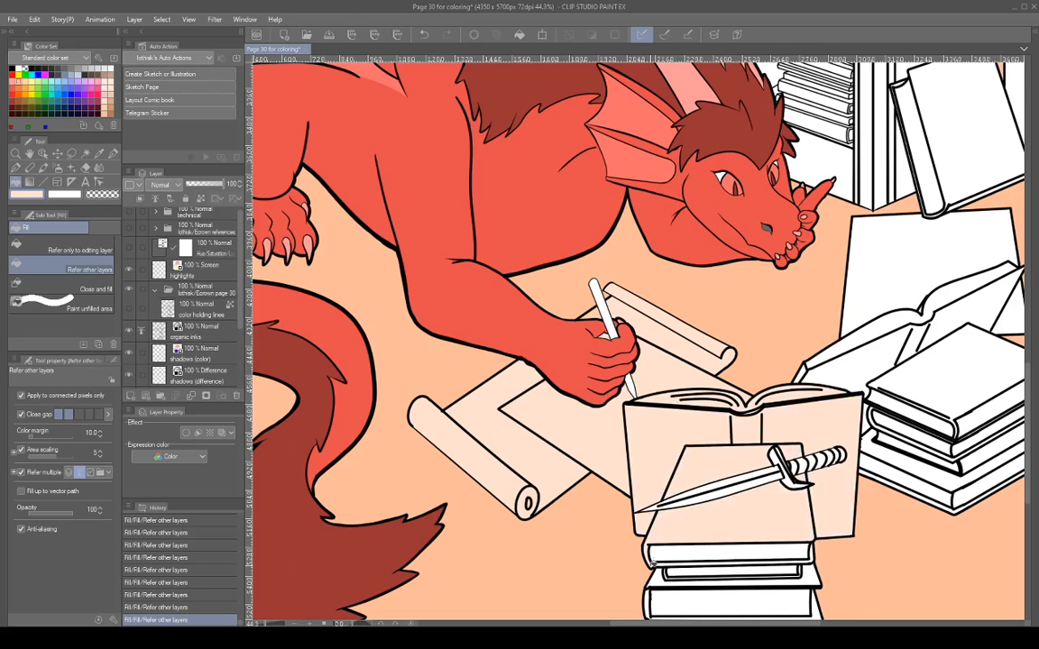
{"action": "left_click", "coordinate": [691, 562]}
{"action": "left_click", "coordinate": [696, 570]}
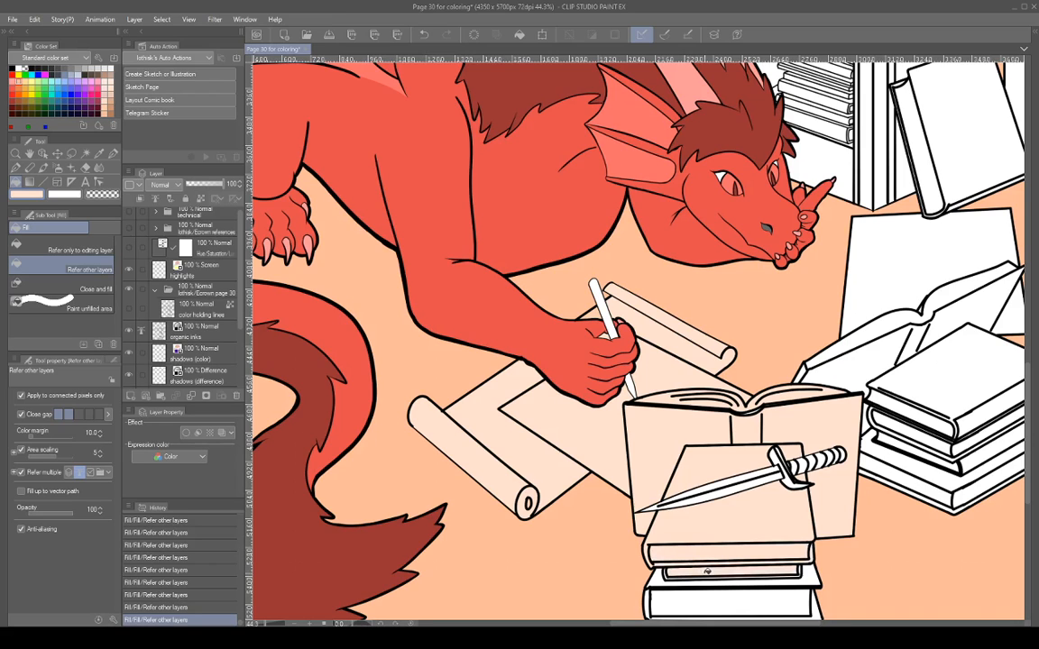
Try a slightly darker peach on the cover of the top book under the dagger.
{"action": "left_click_drag", "start_coordinate": [870, 555], "coordinate": [809, 419]}
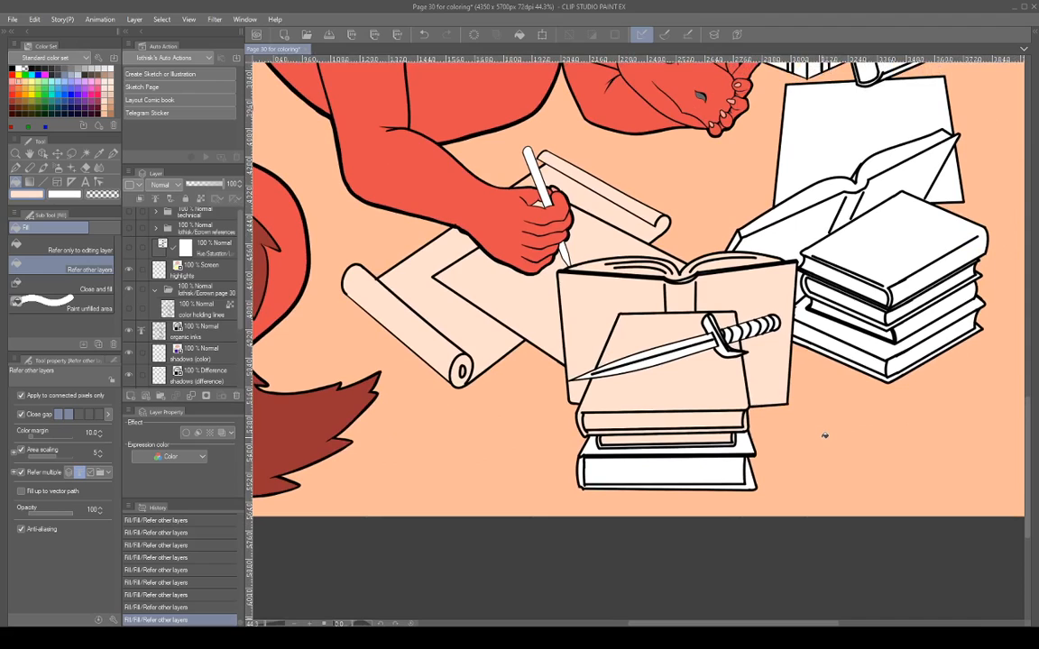
{"action": "double_click", "coordinate": [32, 198]}
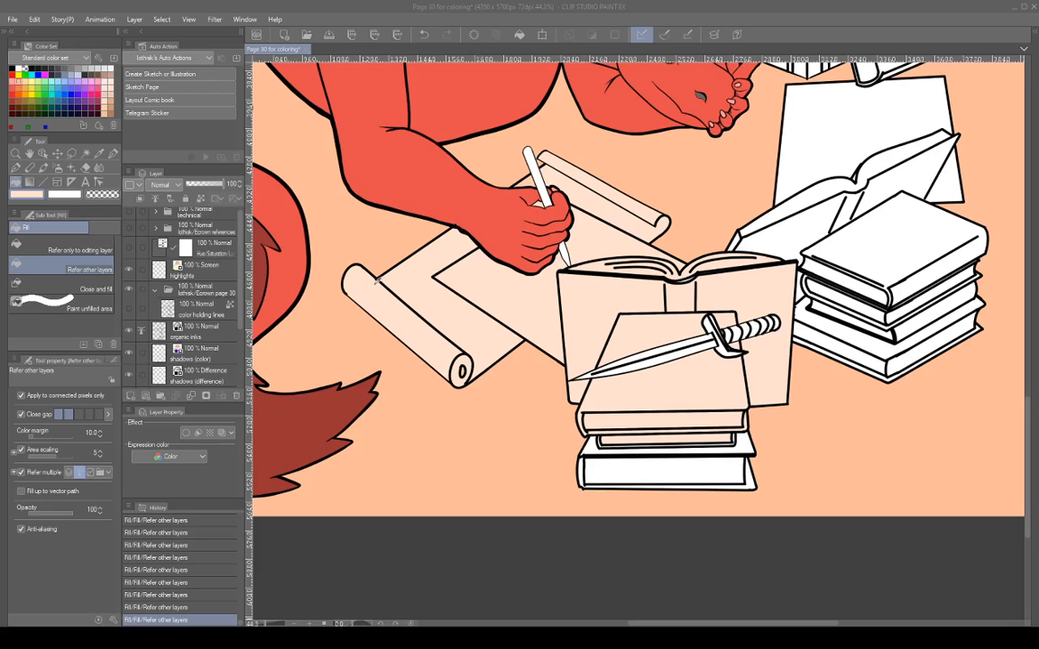
{"action": "left_click", "coordinate": [584, 263]}
{"action": "left_click", "coordinate": [678, 408]}
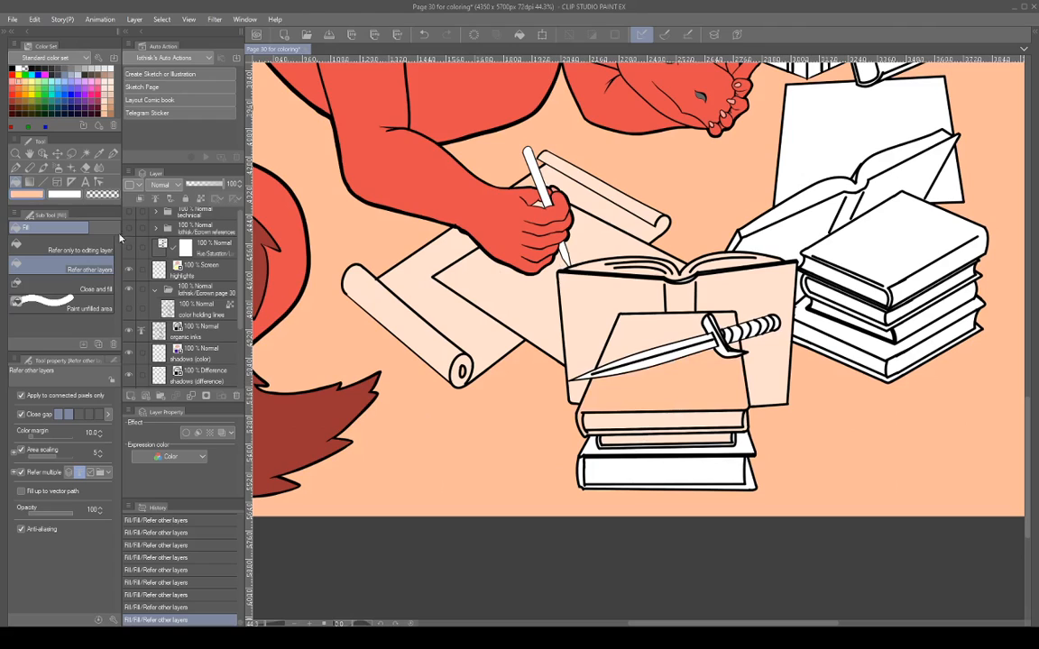
Choose a stronger orange and fill the top book's cover around the dagger and its lower cover edge.
{"action": "double_click", "coordinate": [36, 191]}
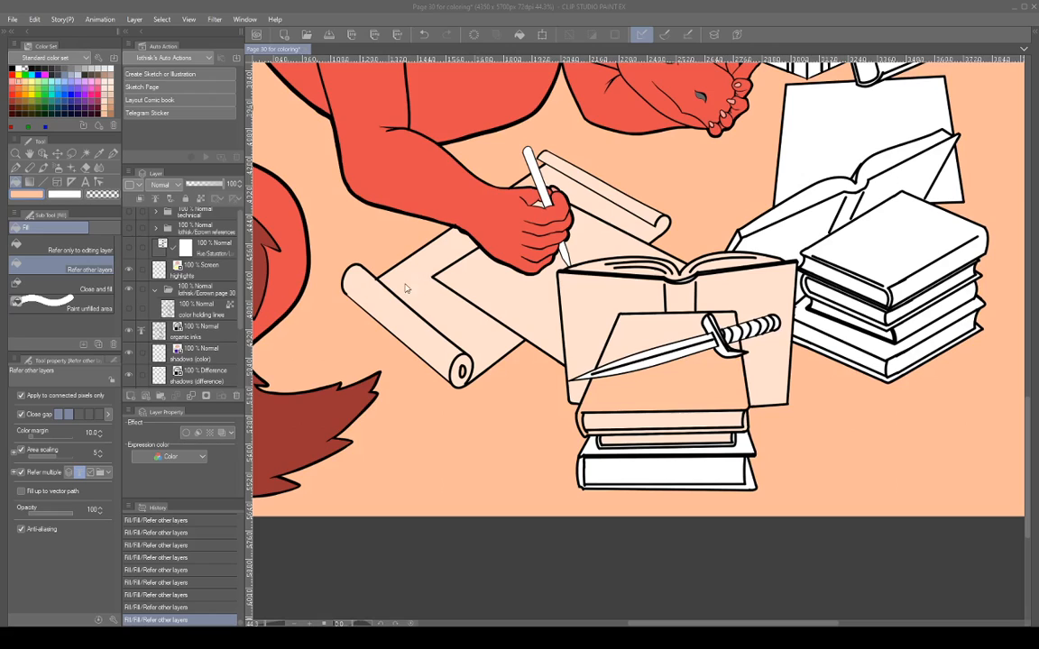
{"action": "key", "text": "Return"}
{"action": "left_click", "coordinate": [665, 394]}
{"action": "left_click", "coordinate": [668, 333]}
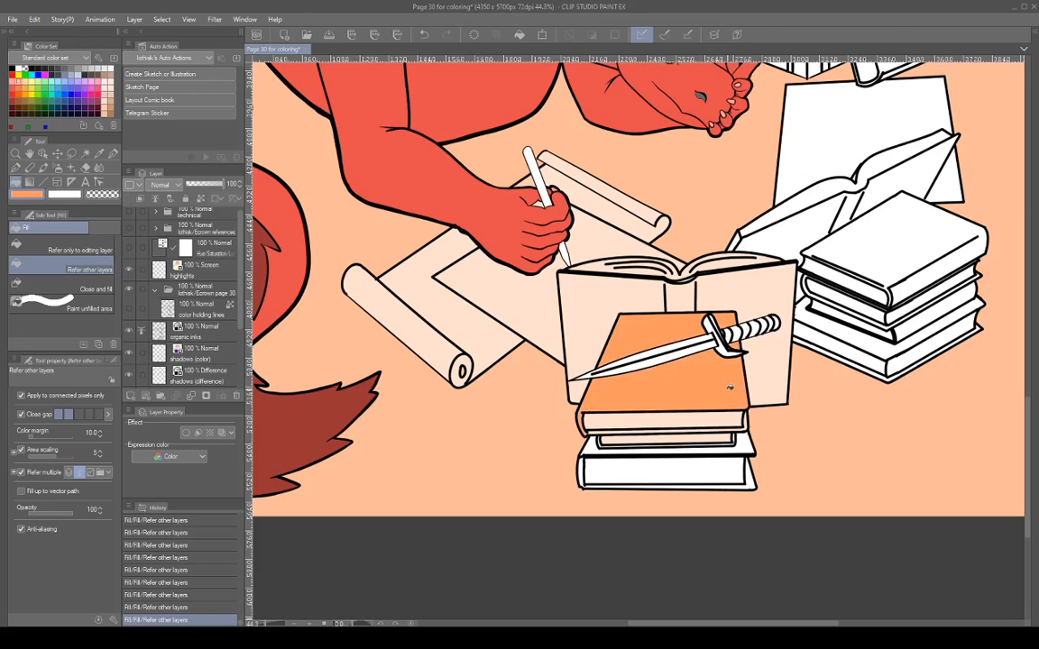
{"action": "left_click", "coordinate": [680, 422]}
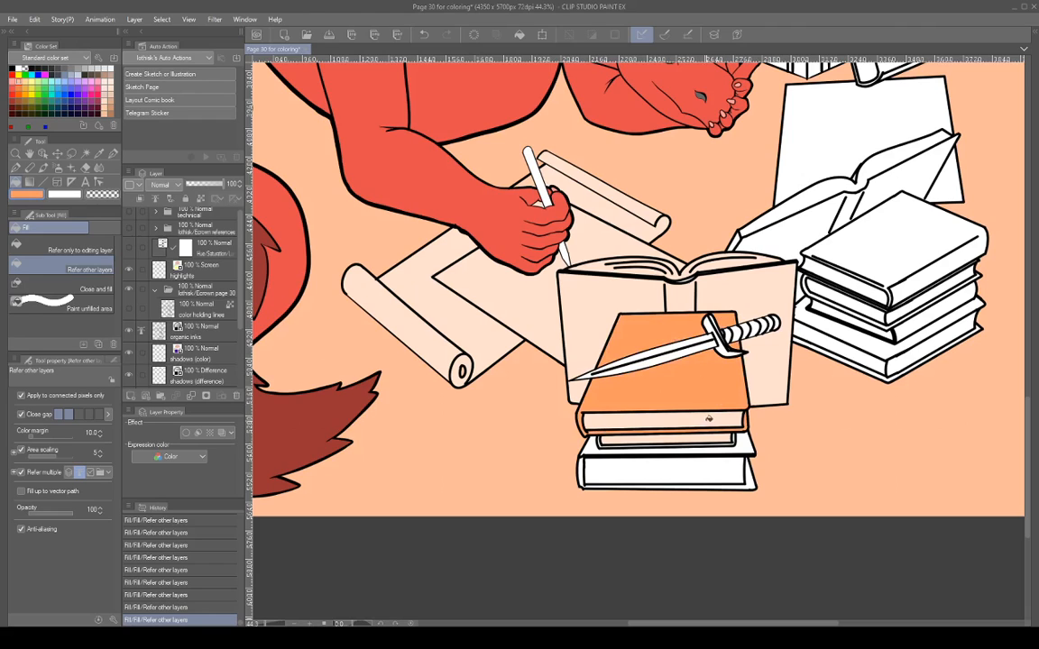
Fill the two lower book covers in the stack under the dagger with light orange and the bottom book's pages with pale cream.
{"action": "left_click", "coordinate": [708, 421]}
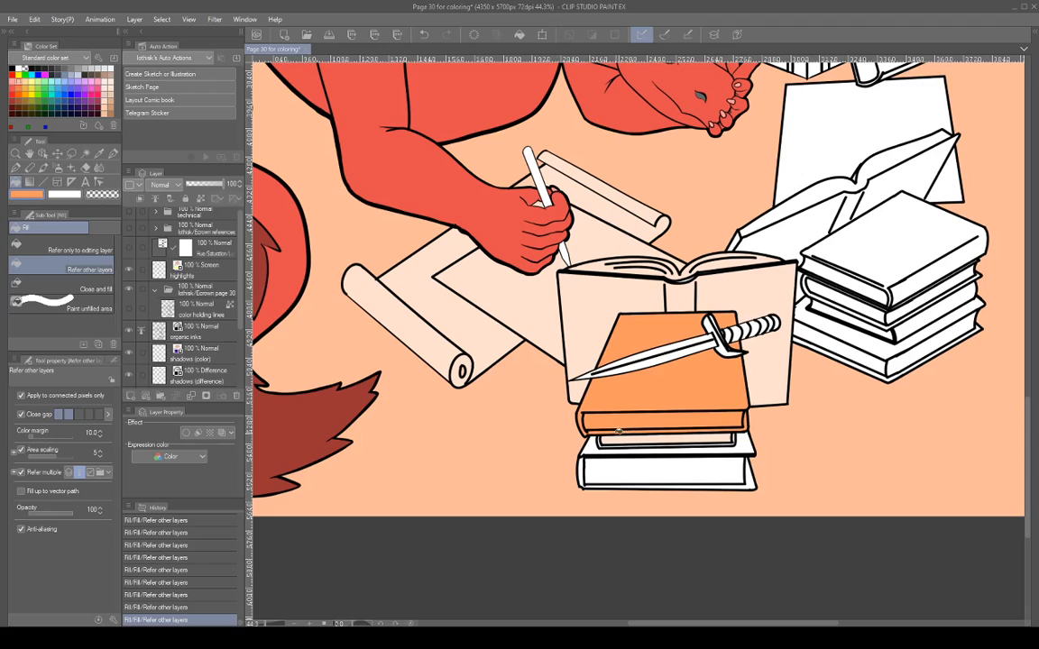
{"action": "key", "text": "ctrl+z"}
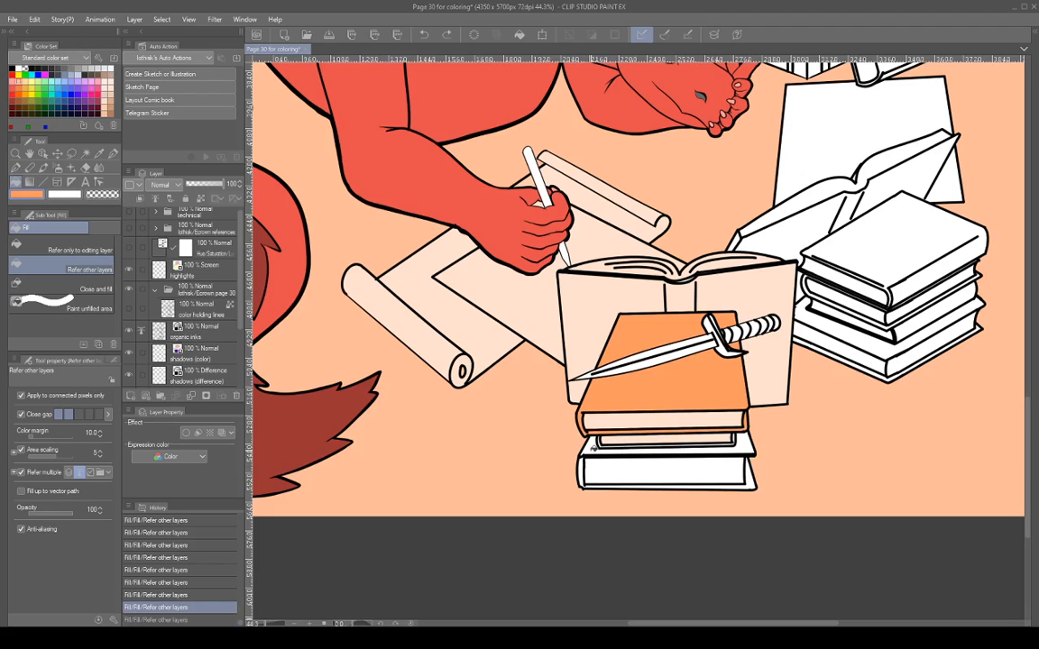
{"action": "left_click", "coordinate": [594, 447]}
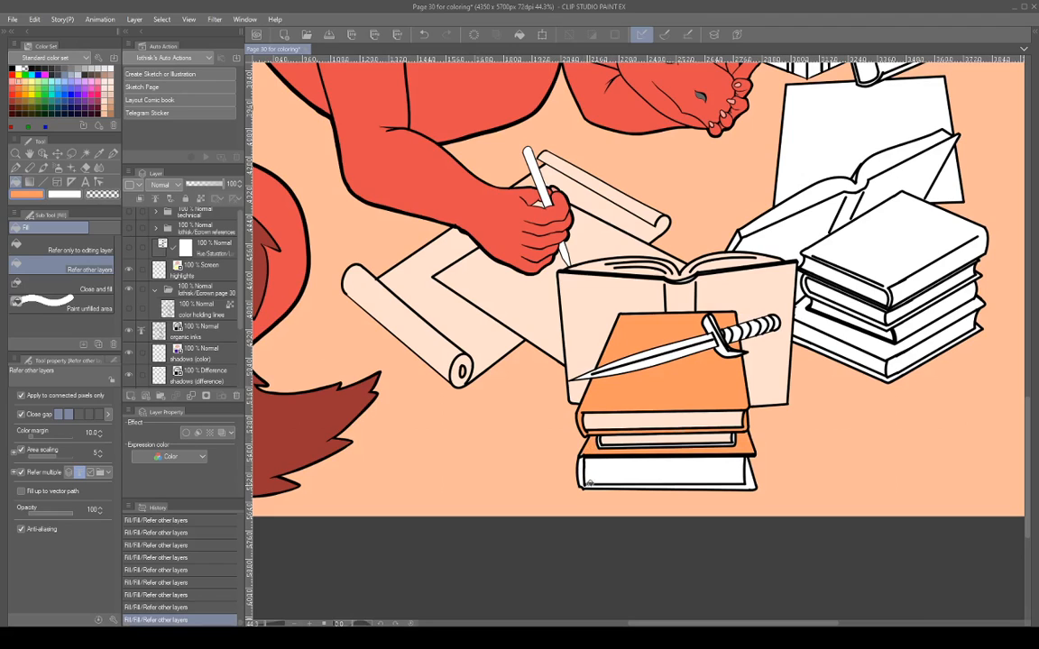
{"action": "left_click", "coordinate": [629, 481]}
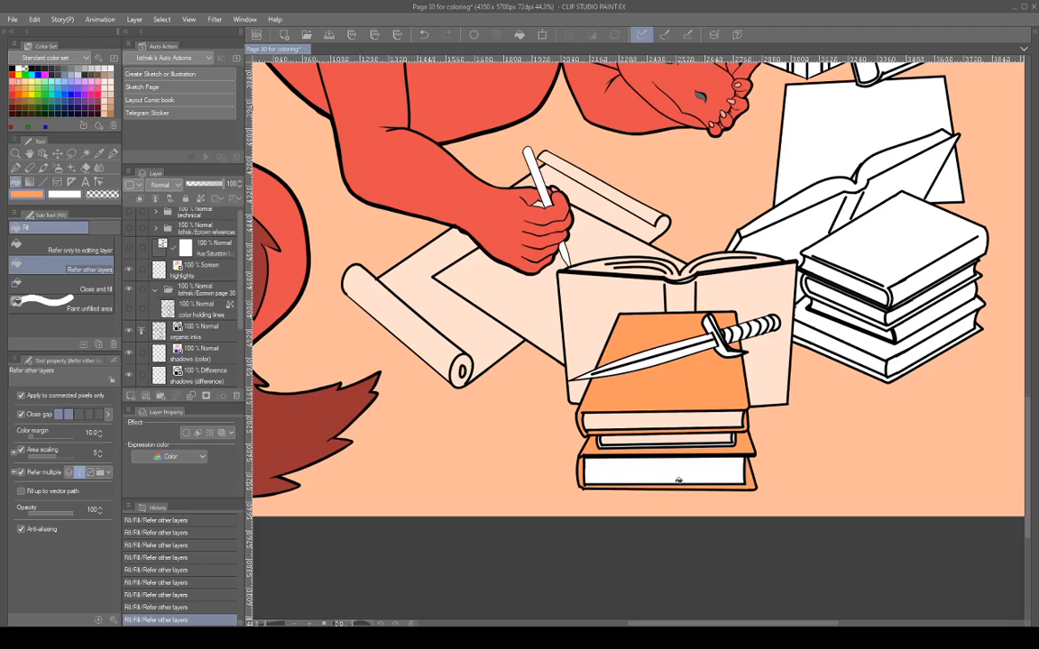
{"action": "left_click", "coordinate": [700, 418], "text": "alt"}
{"action": "left_click", "coordinate": [696, 463]}
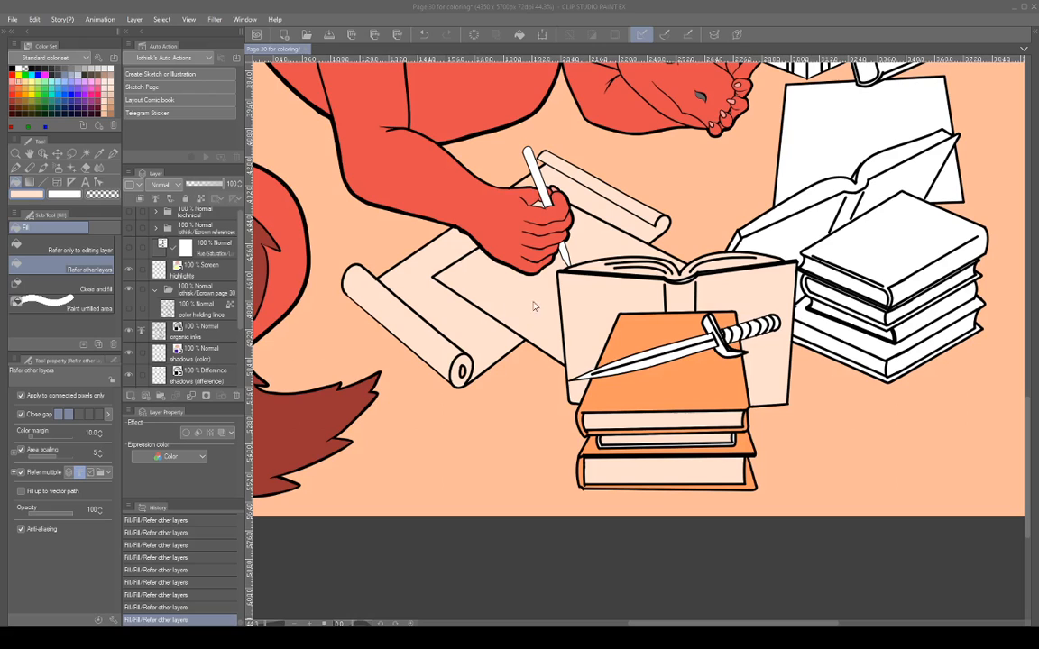
Fill the thin cover edge of the middle book in the dagger stack with bright orange.
{"action": "left_click", "coordinate": [681, 396], "text": "alt"}
{"action": "scroll", "coordinate": [660, 441], "scroll_direction": "up", "scroll_amount": 5}
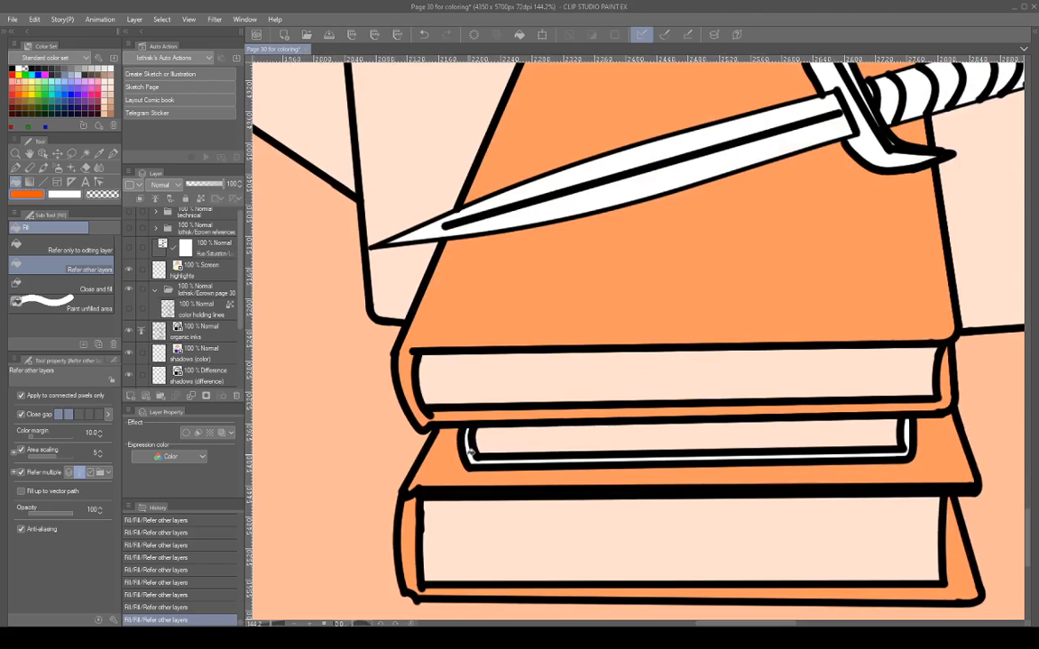
{"action": "left_click", "coordinate": [492, 459]}
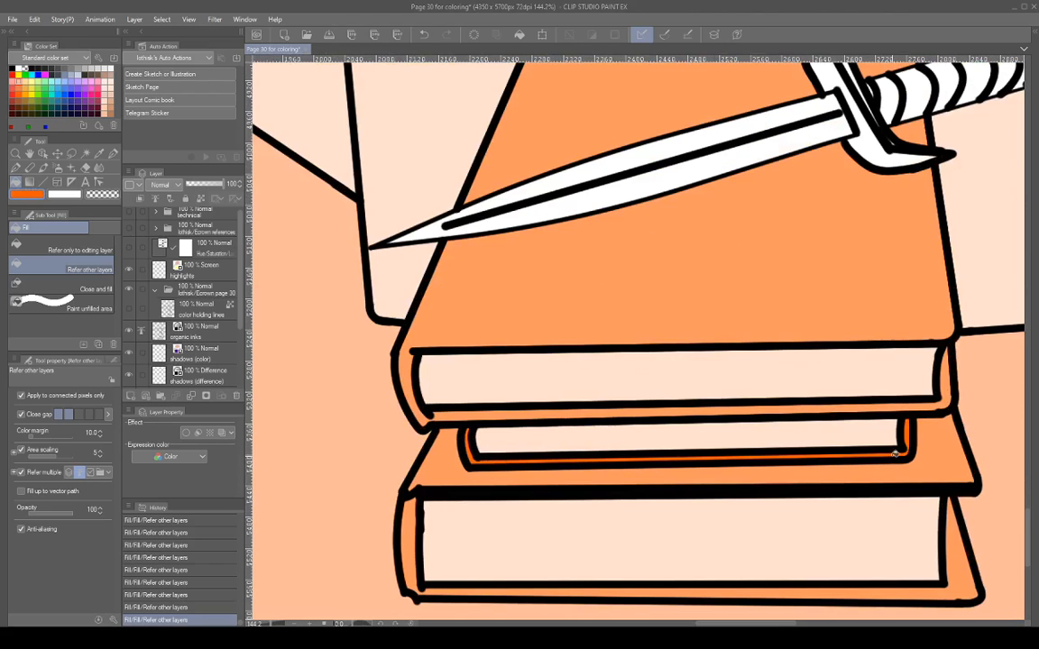
Fill the top book's cover and the third book's spine in the right-hand book stack with bright orange.
{"action": "scroll", "coordinate": [895, 455], "scroll_direction": "down", "scroll_amount": 5}
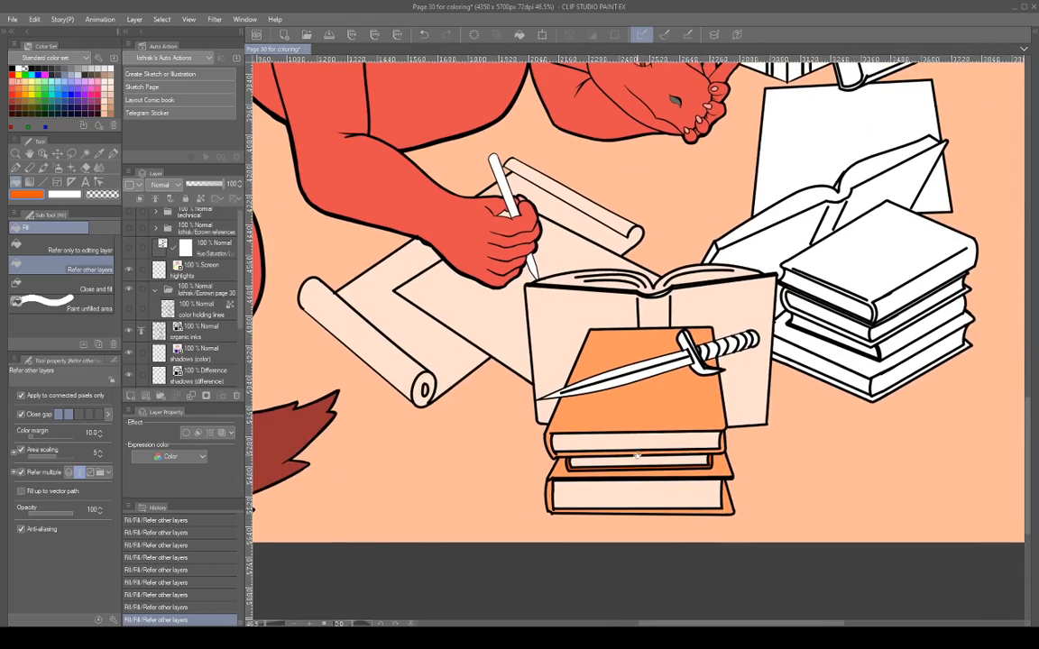
{"action": "scroll", "coordinate": [762, 390], "scroll_direction": "up", "scroll_amount": 3}
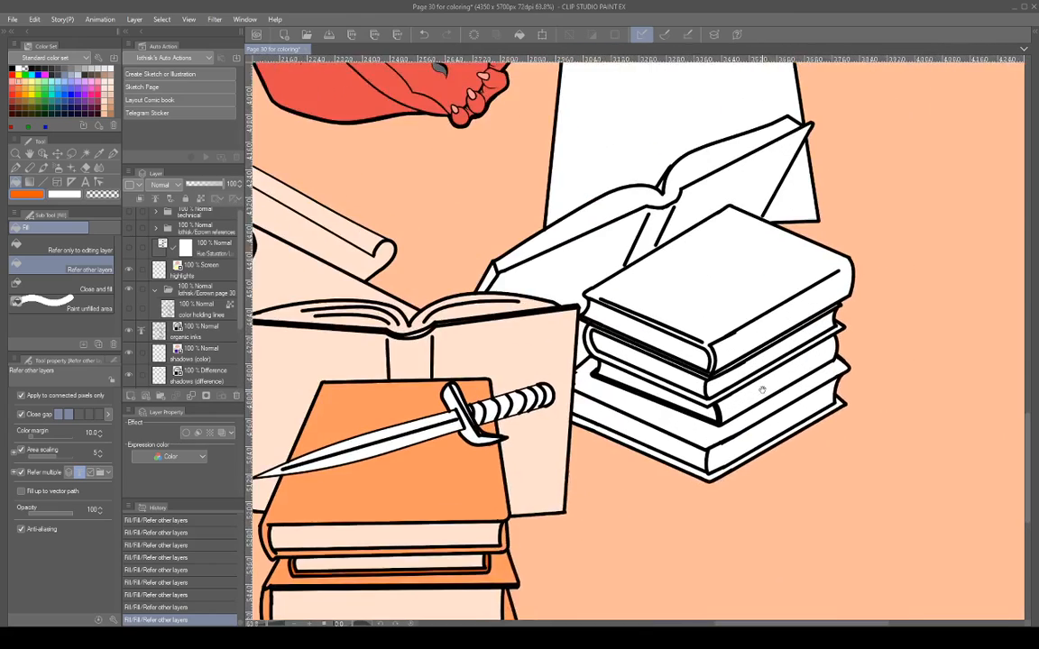
{"action": "scroll", "coordinate": [762, 390], "scroll_direction": "down", "scroll_amount": 2}
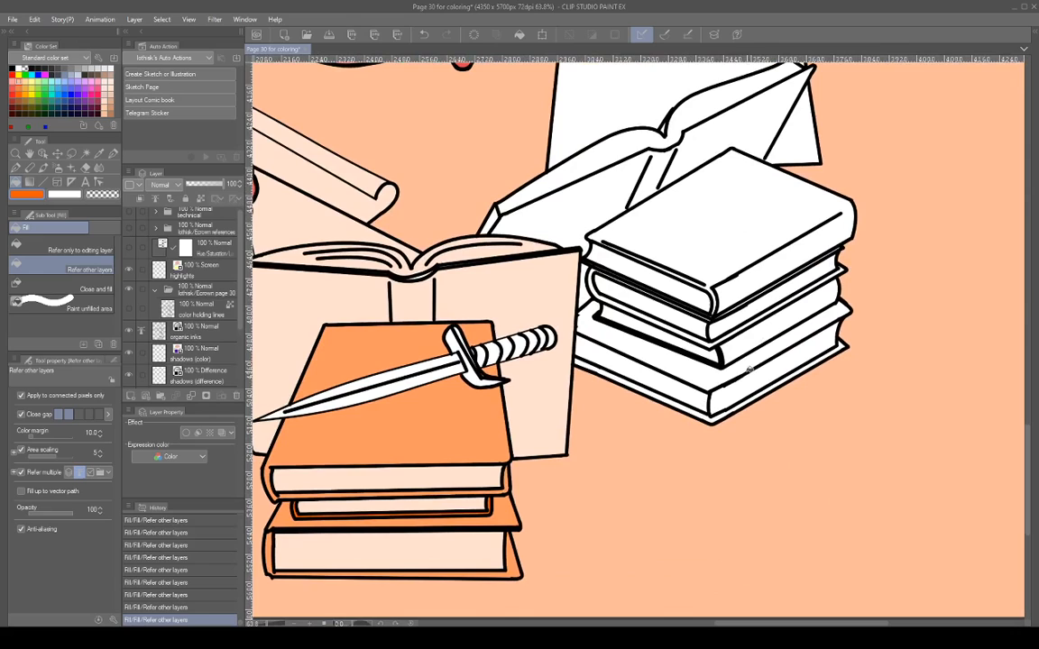
{"action": "left_click", "coordinate": [724, 335]}
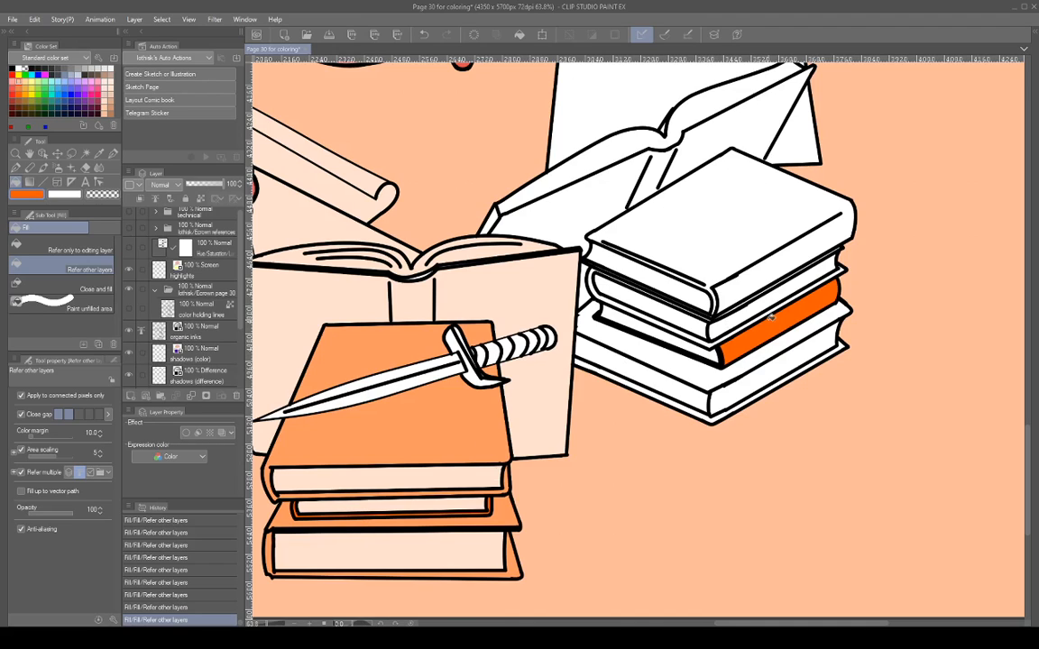
{"action": "left_click", "coordinate": [660, 259]}
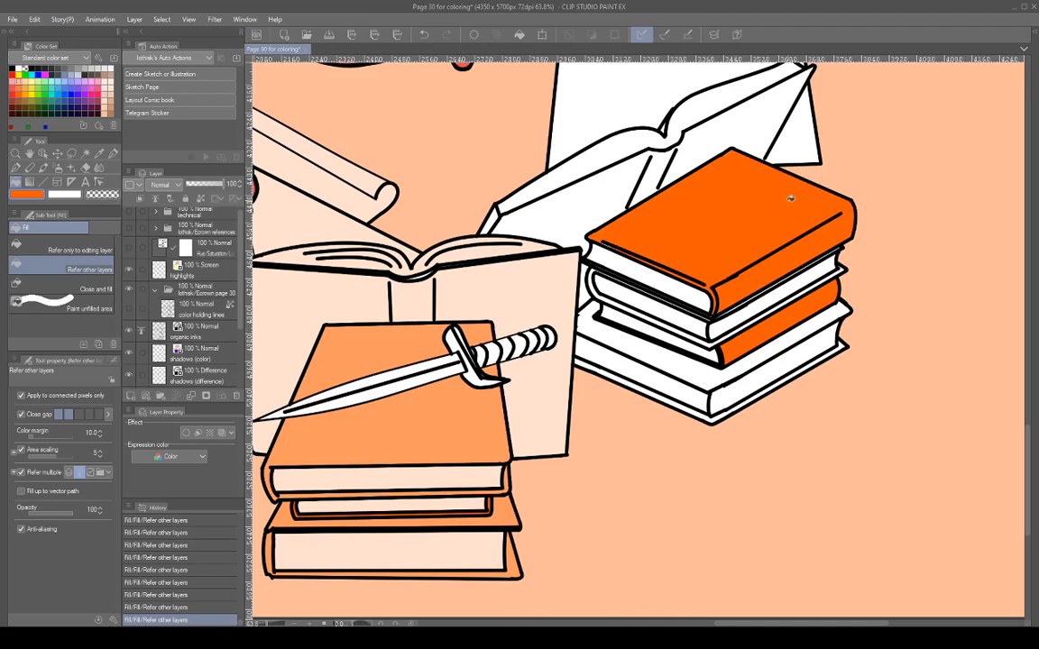
Fill the leftover white gap between the ink lines on the top book's front cover edge with bright orange.
{"action": "scroll", "coordinate": [688, 269], "scroll_direction": "up", "scroll_amount": 10}
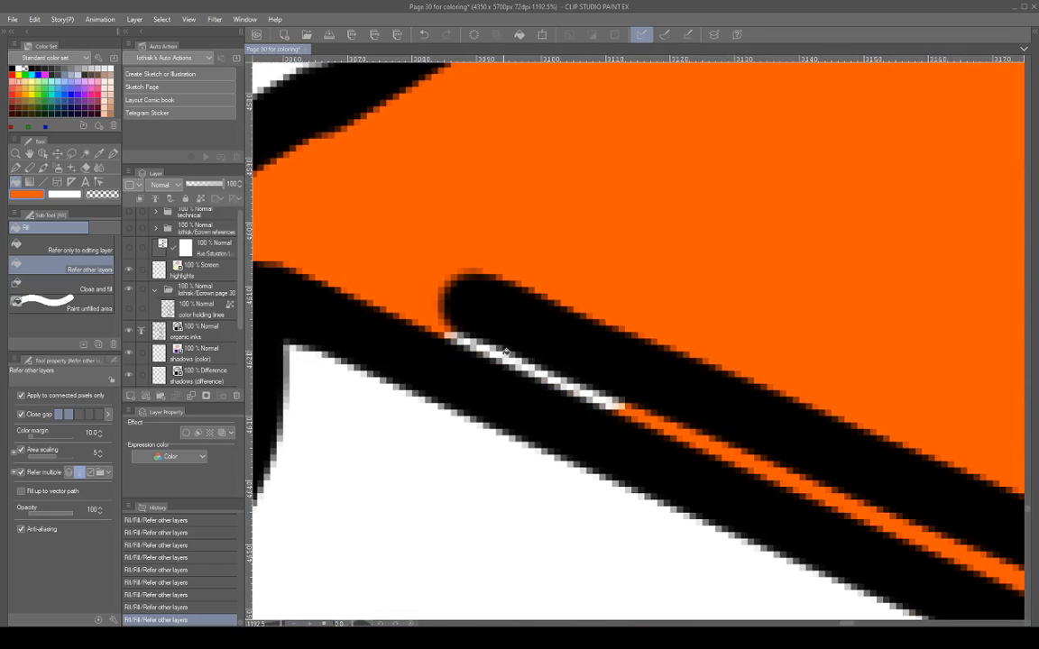
{"action": "left_click", "coordinate": [500, 353]}
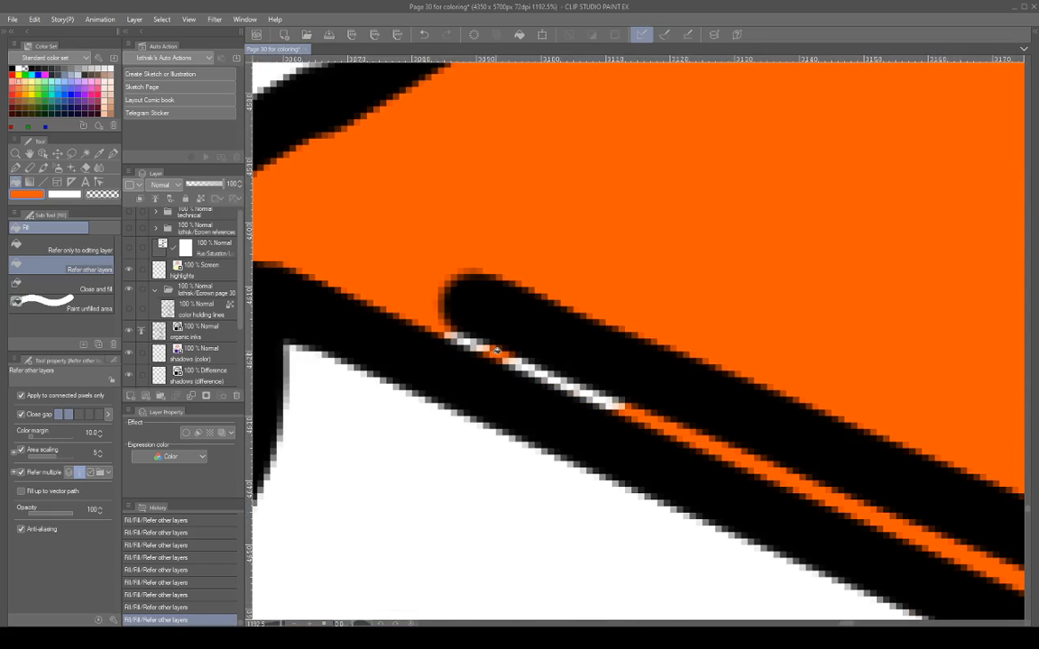
{"action": "left_click", "coordinate": [528, 364]}
{"action": "left_click", "coordinate": [603, 393]}
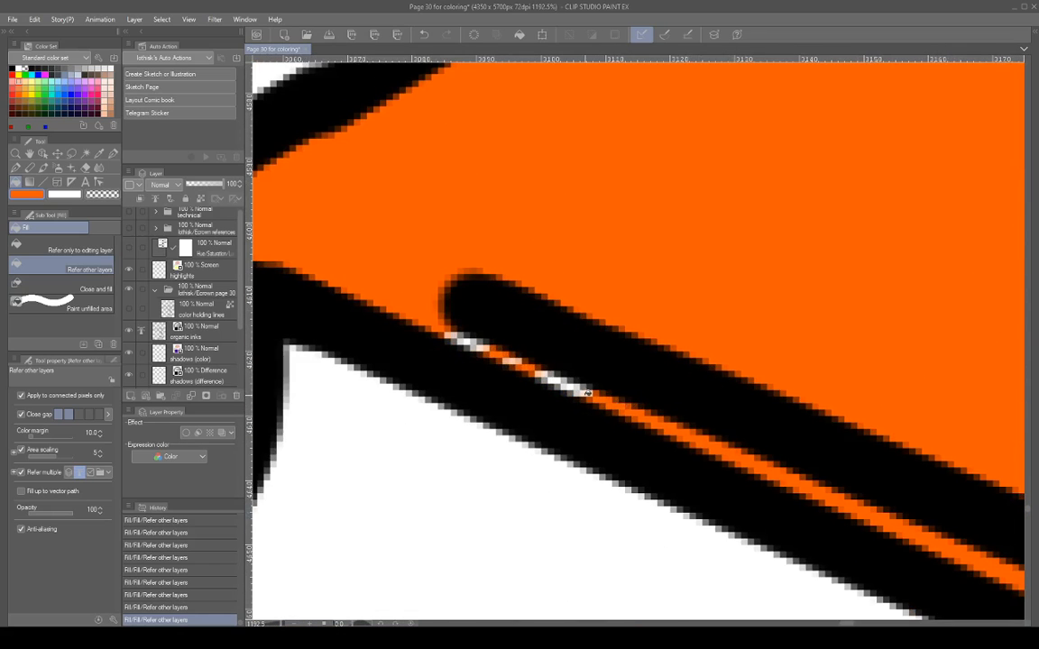
{"action": "left_click", "coordinate": [570, 385]}
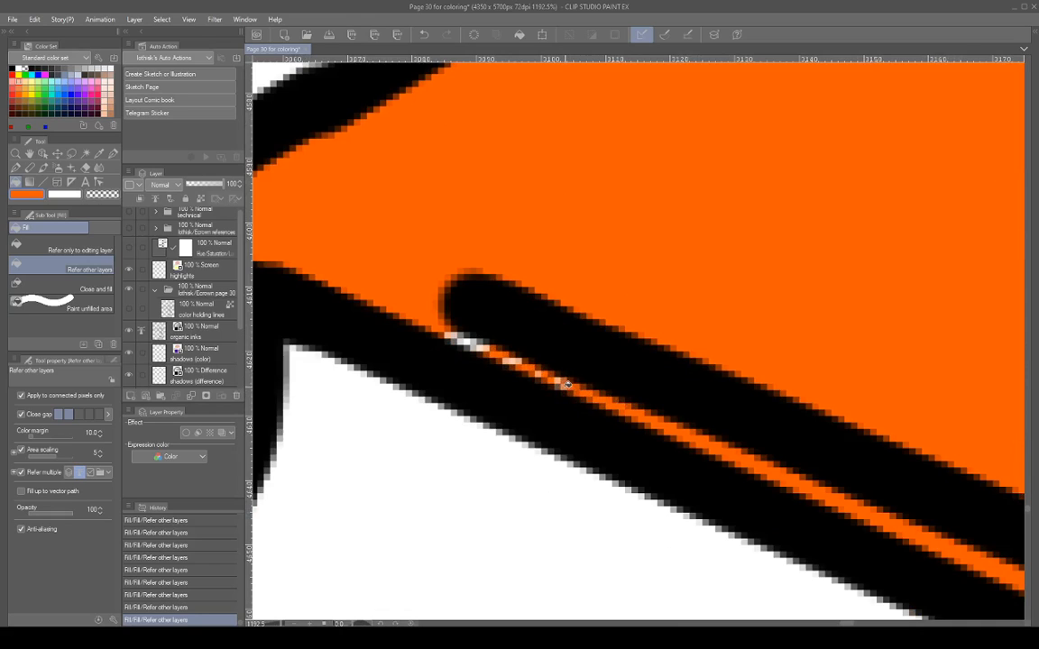
{"action": "left_click", "coordinate": [514, 362]}
{"action": "left_click", "coordinate": [487, 350]}
{"action": "left_click", "coordinate": [470, 342]}
{"action": "left_click", "coordinate": [457, 337]}
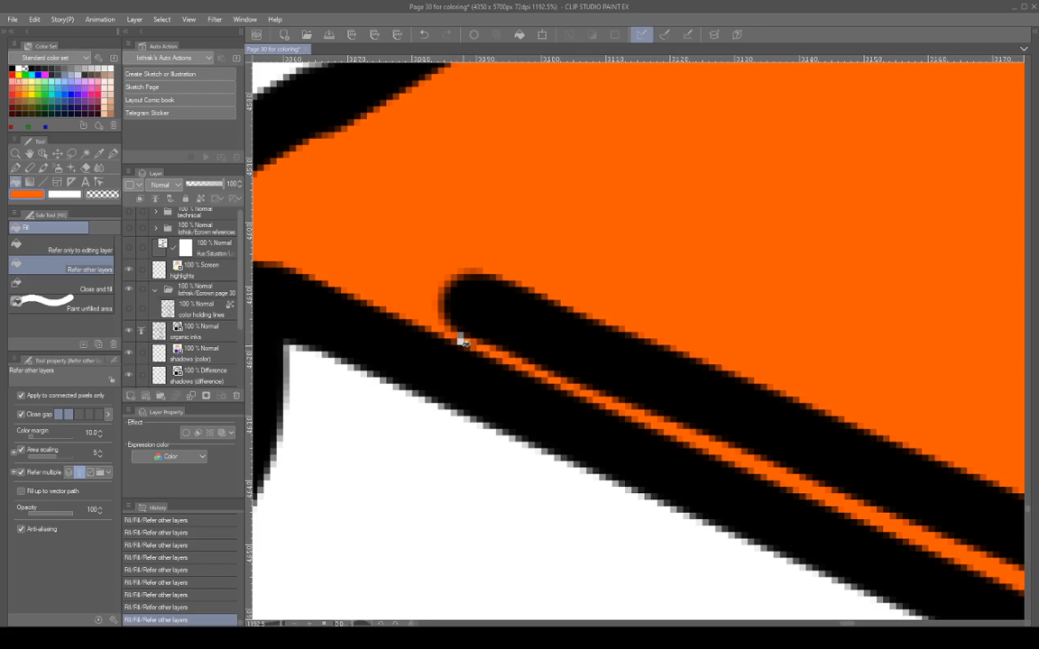
Fill the second and bottom books' covers in the right-hand stack with the light orange of the dagger stack.
{"action": "scroll", "coordinate": [570, 382], "scroll_direction": "down", "scroll_amount": 5}
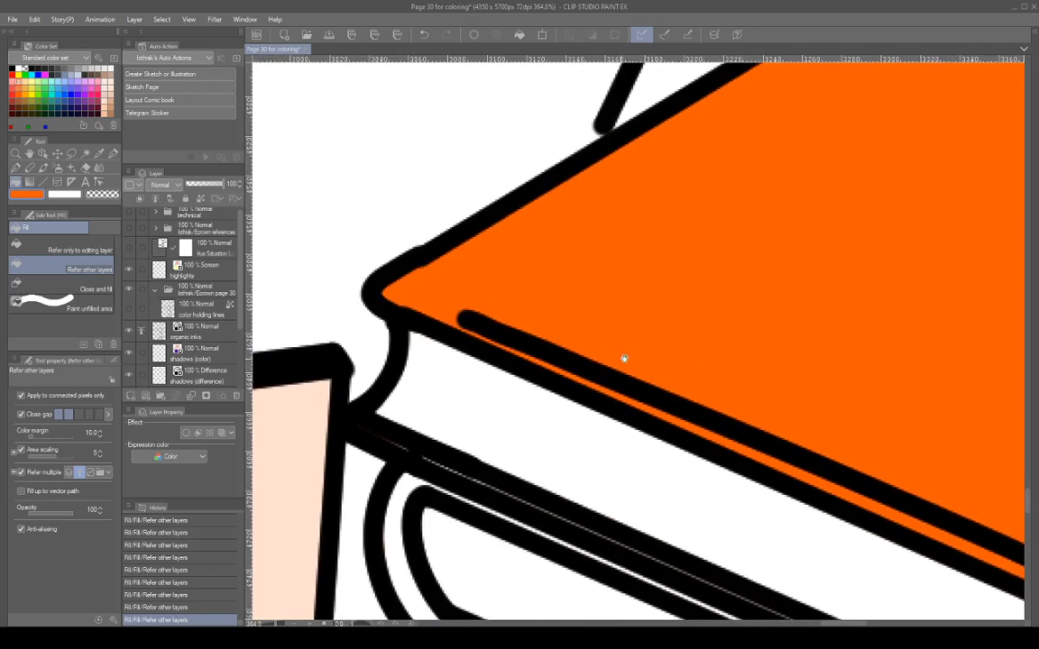
{"action": "scroll", "coordinate": [623, 359], "scroll_direction": "down", "scroll_amount": 4}
{"action": "scroll", "coordinate": [609, 370], "scroll_direction": "up", "scroll_amount": 2}
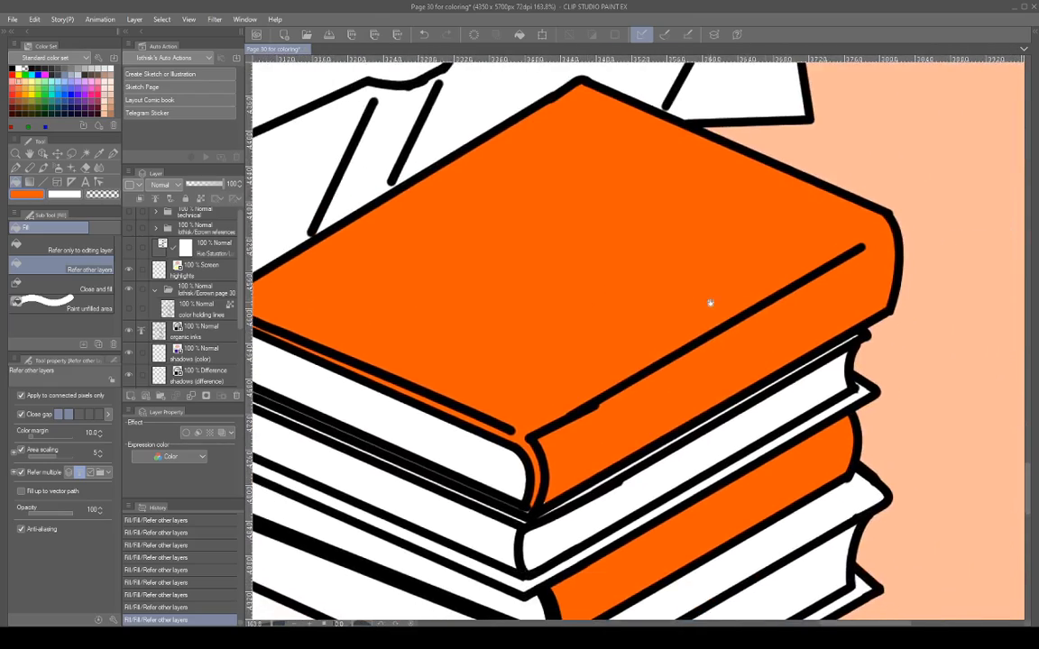
{"action": "left_click_drag", "start_coordinate": [783, 337], "coordinate": [807, 223]}
{"action": "scroll", "coordinate": [807, 233], "scroll_direction": "down", "scroll_amount": 2}
{"action": "left_click_drag", "start_coordinate": [776, 353], "coordinate": [844, 278]}
{"action": "left_click_drag", "start_coordinate": [789, 328], "coordinate": [799, 333]}
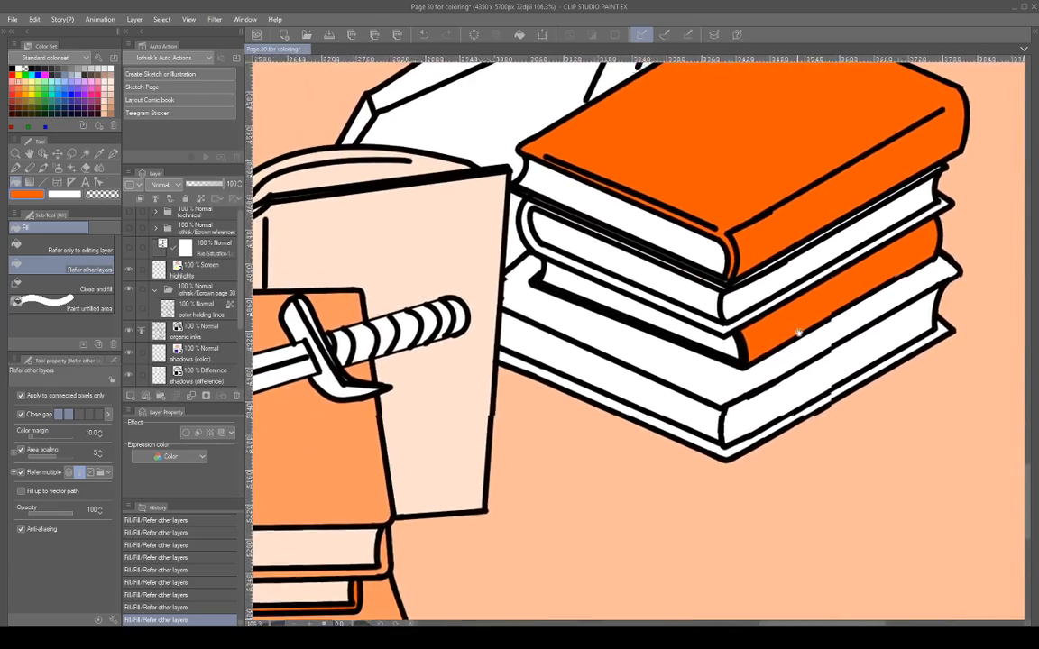
{"action": "scroll", "coordinate": [798, 333], "scroll_direction": "down", "scroll_amount": 2}
{"action": "left_click_drag", "start_coordinate": [574, 424], "coordinate": [624, 428]}
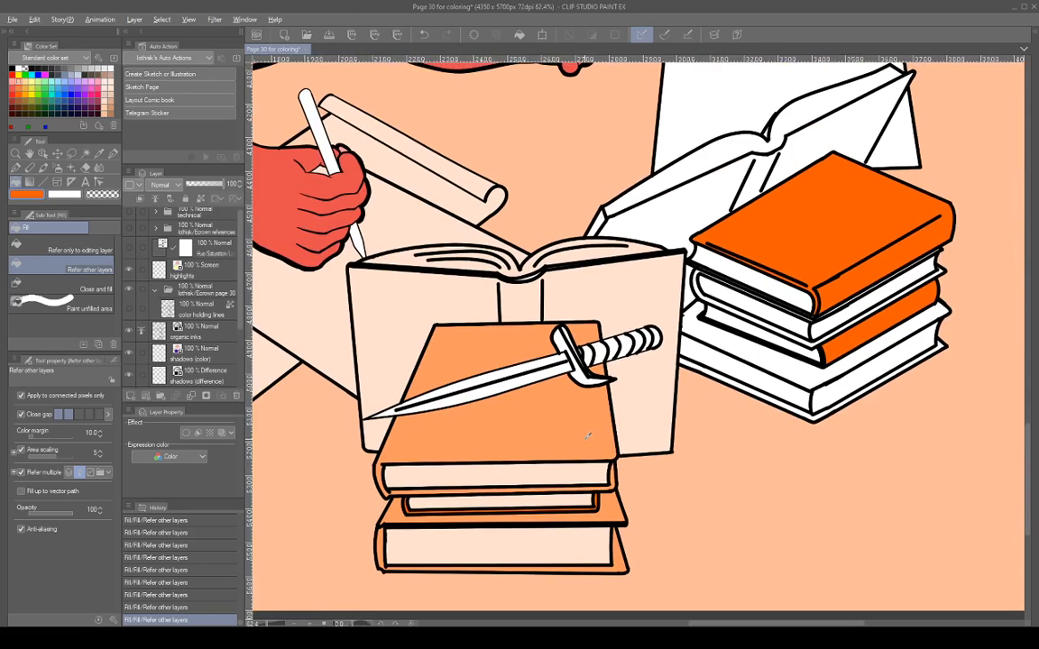
{"action": "left_click", "coordinate": [729, 301]}
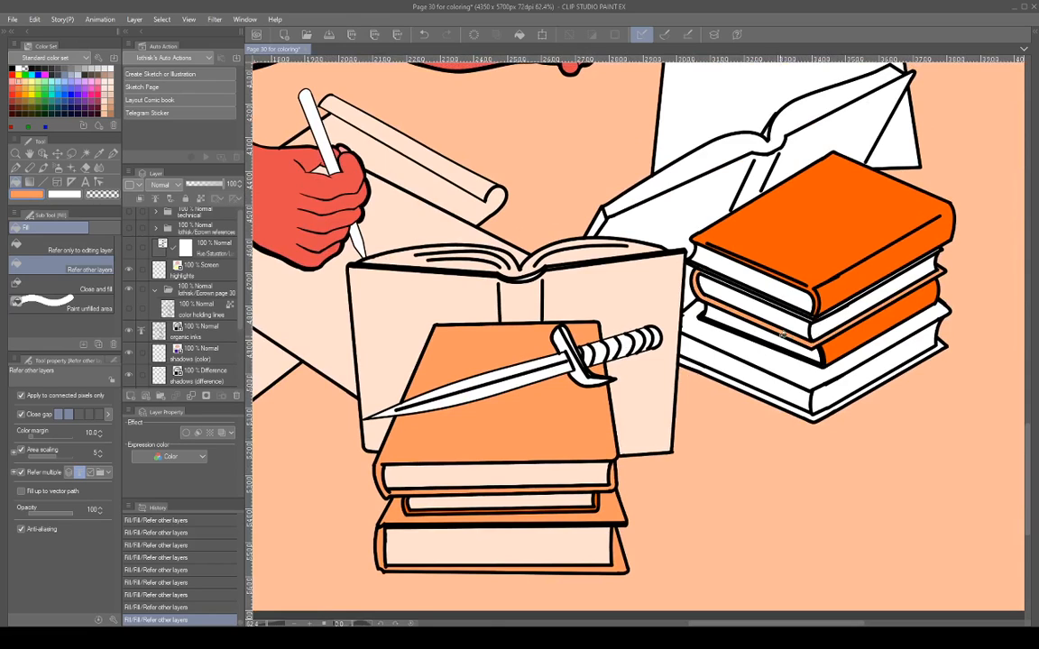
{"action": "left_click", "coordinate": [729, 335]}
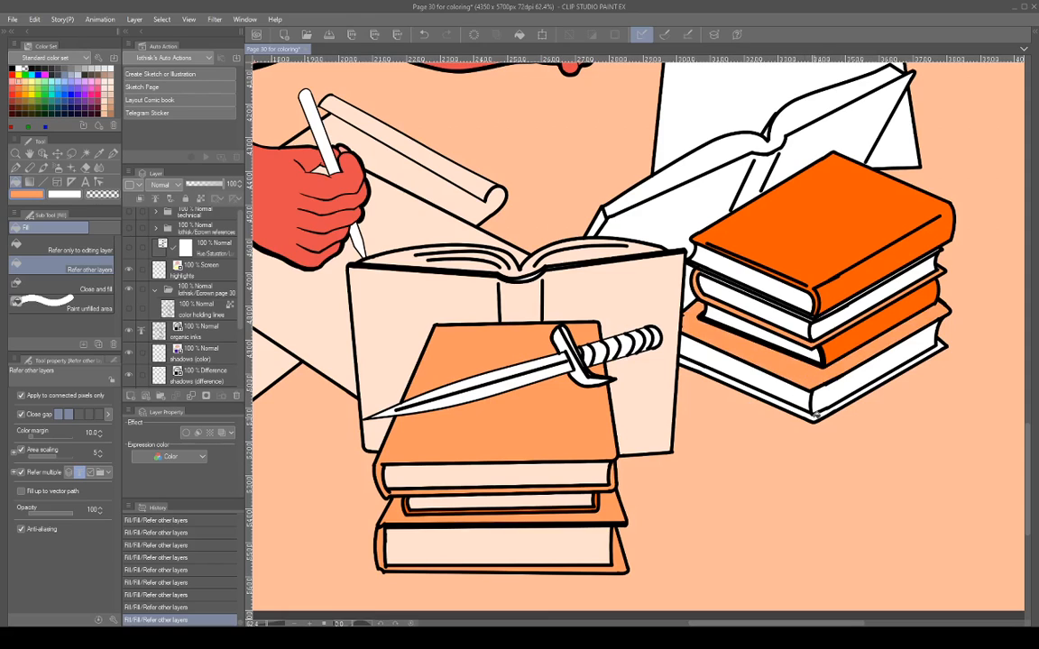
{"action": "left_click", "coordinate": [836, 416]}
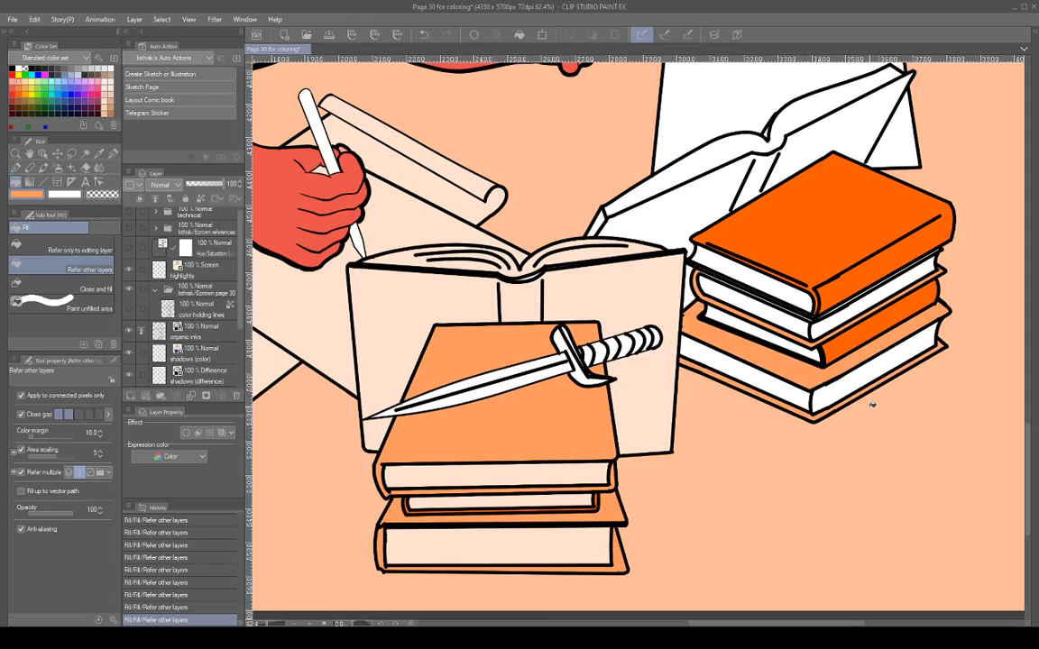
Fill the cover of the open book behind the right-hand stack with light orange and its pages with pale cream.
{"action": "left_click", "coordinate": [630, 187]}
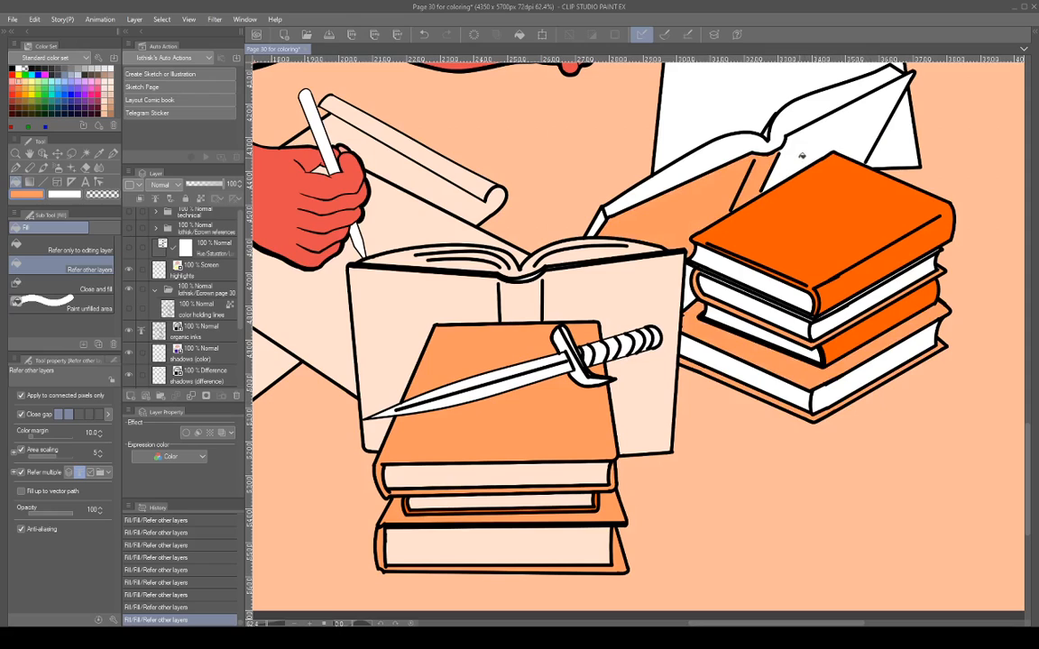
{"action": "left_click", "coordinate": [721, 144]}
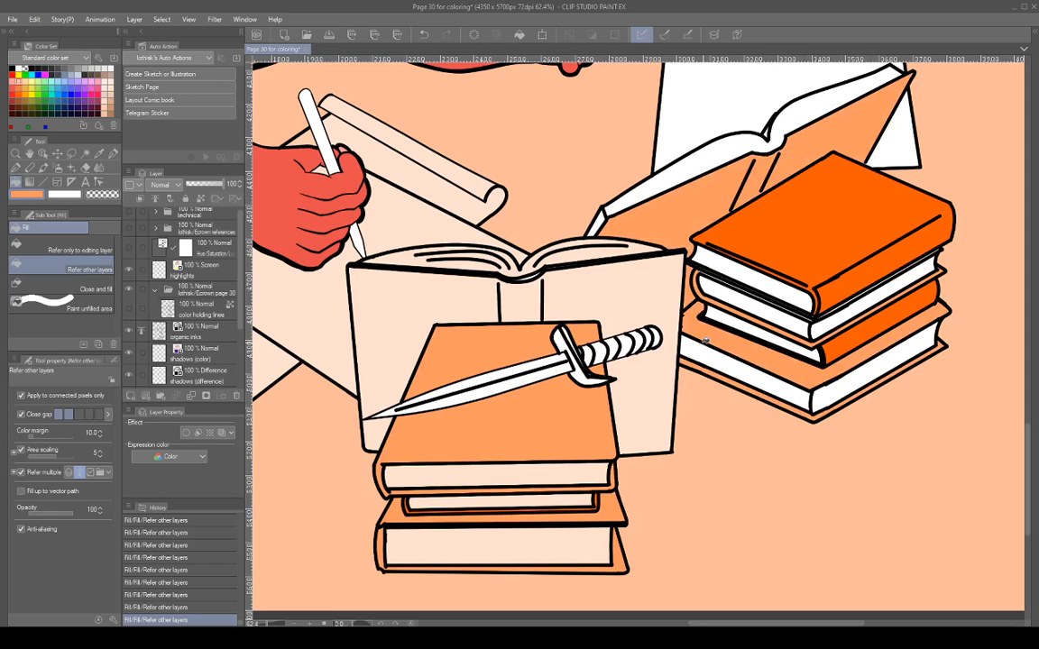
{"action": "scroll", "coordinate": [842, 239], "scroll_direction": "up", "scroll_amount": 4}
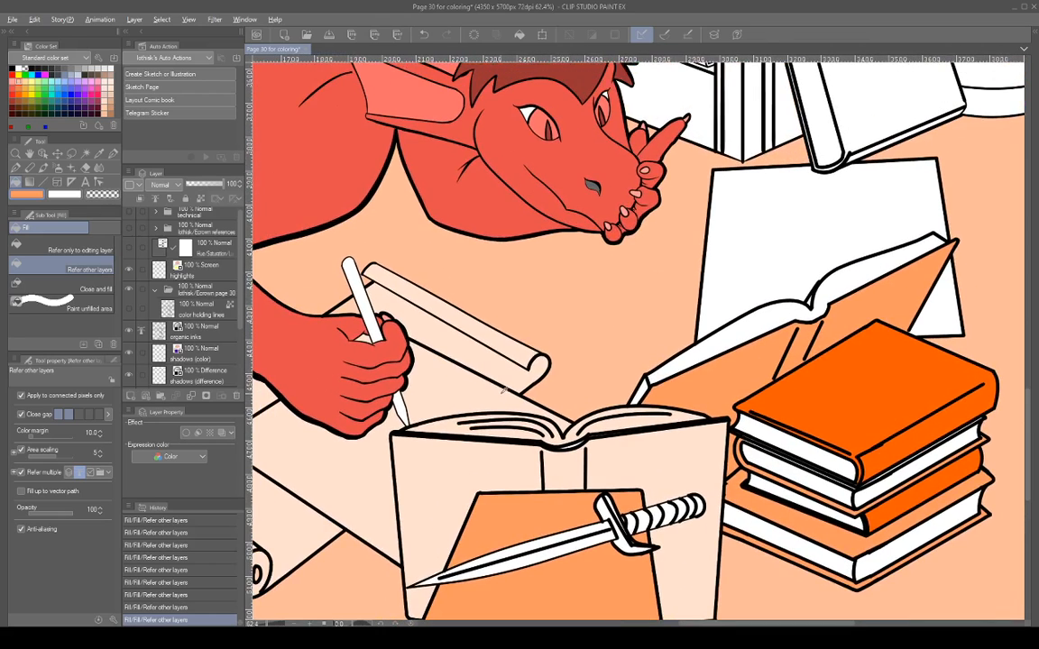
{"action": "left_click", "coordinate": [819, 296]}
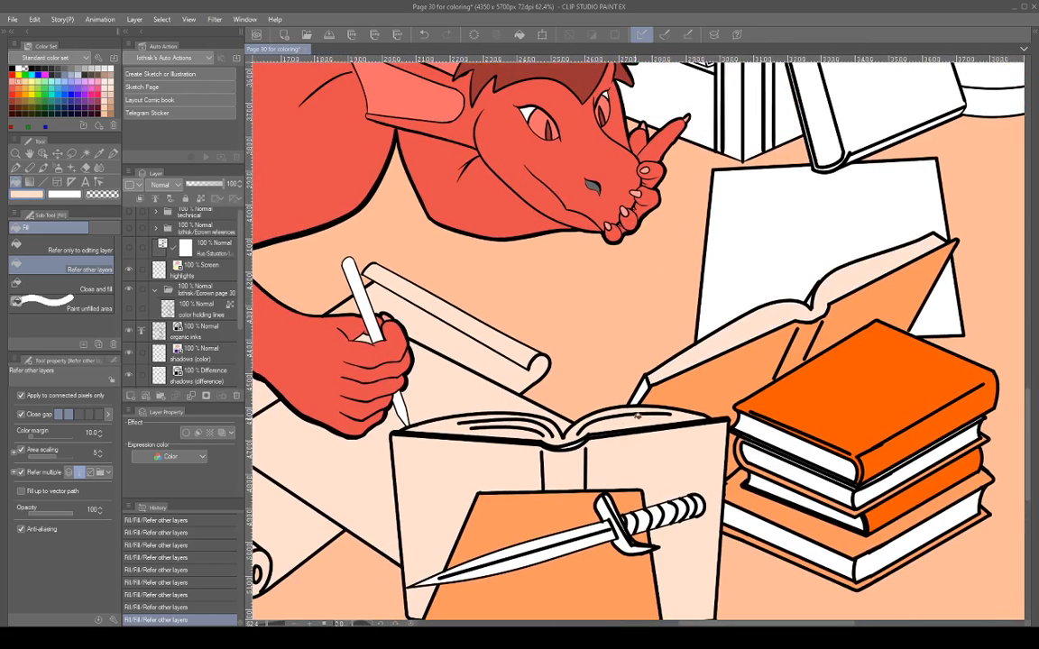
Recolor the cover of the open book behind the dagger stack with light orange.
{"action": "scroll", "coordinate": [675, 491], "scroll_direction": "down", "scroll_amount": 3}
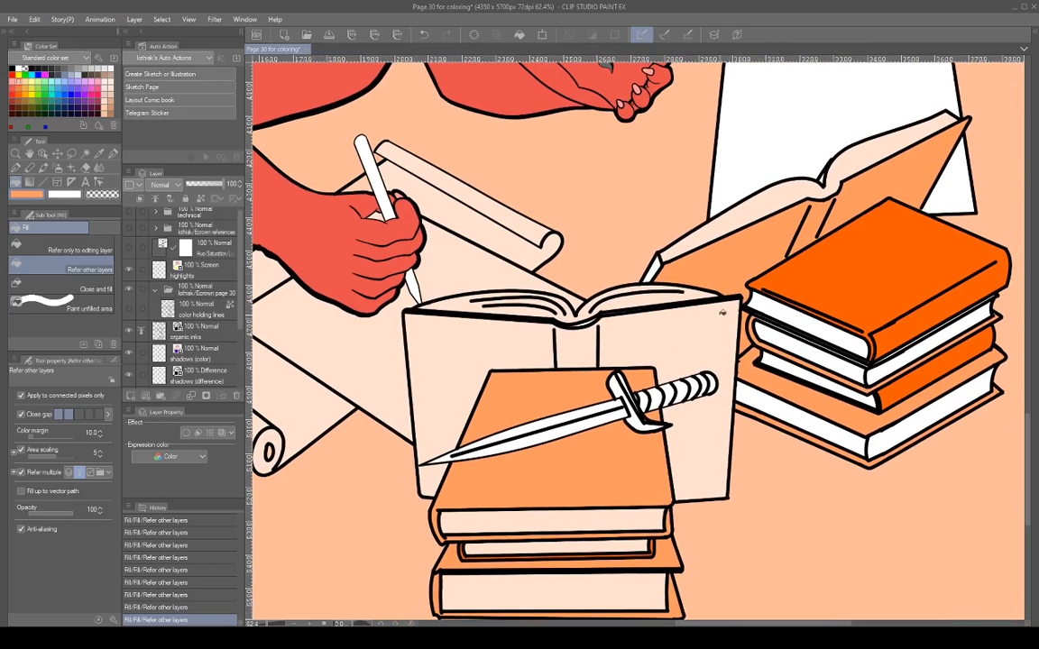
{"action": "left_click", "coordinate": [708, 350]}
{"action": "scroll", "coordinate": [716, 422], "scroll_direction": "down", "scroll_amount": 3}
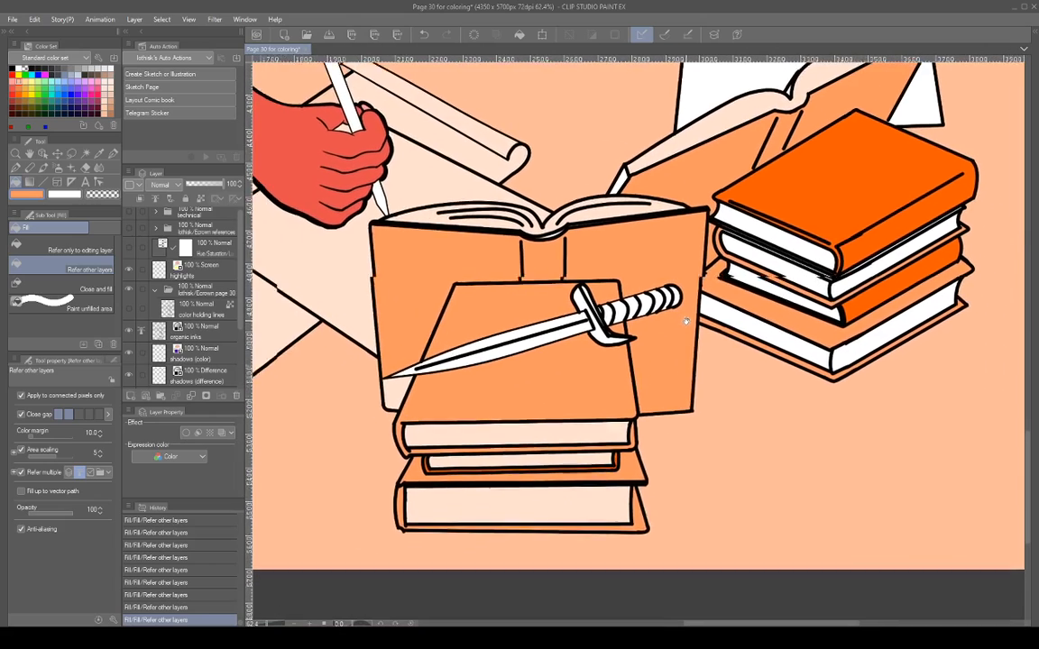
Fill the paper sheet behind the open book and the page block of the book leaning on the shelf with pale cream.
{"action": "scroll", "coordinate": [579, 367], "scroll_direction": "up", "scroll_amount": 5}
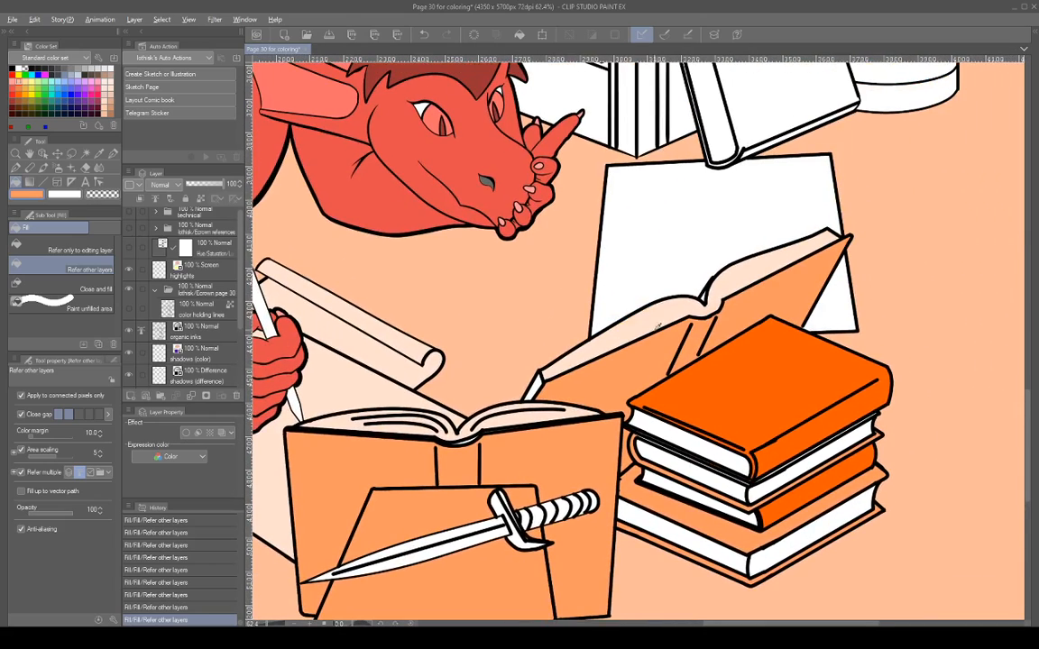
{"action": "left_click", "coordinate": [686, 246]}
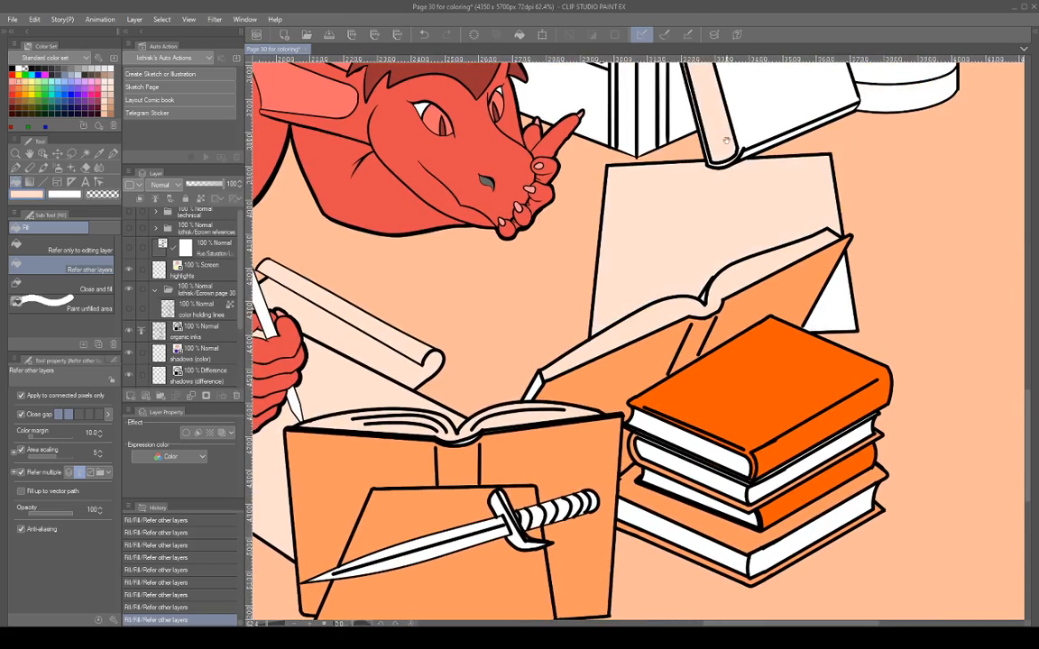
Fill the visible page ends of the lower books and the page block of the top book in the shelf stack with pale cream.
{"action": "scroll", "coordinate": [724, 189], "scroll_direction": "up", "scroll_amount": 5}
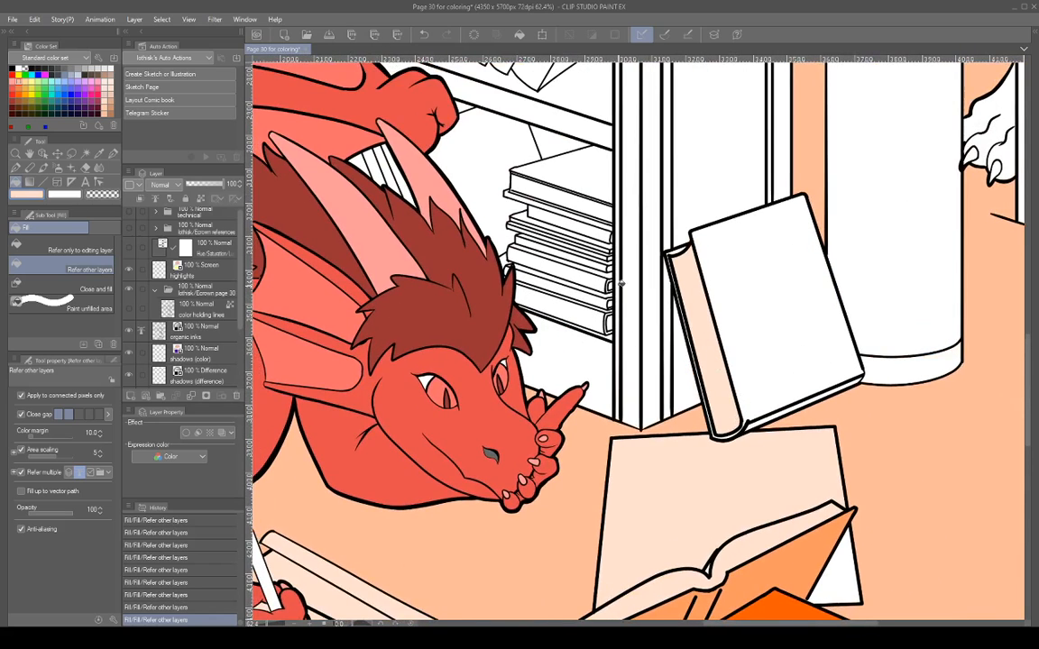
{"action": "scroll", "coordinate": [550, 262], "scroll_direction": "up", "scroll_amount": 3}
{"action": "left_click", "coordinate": [610, 317]}
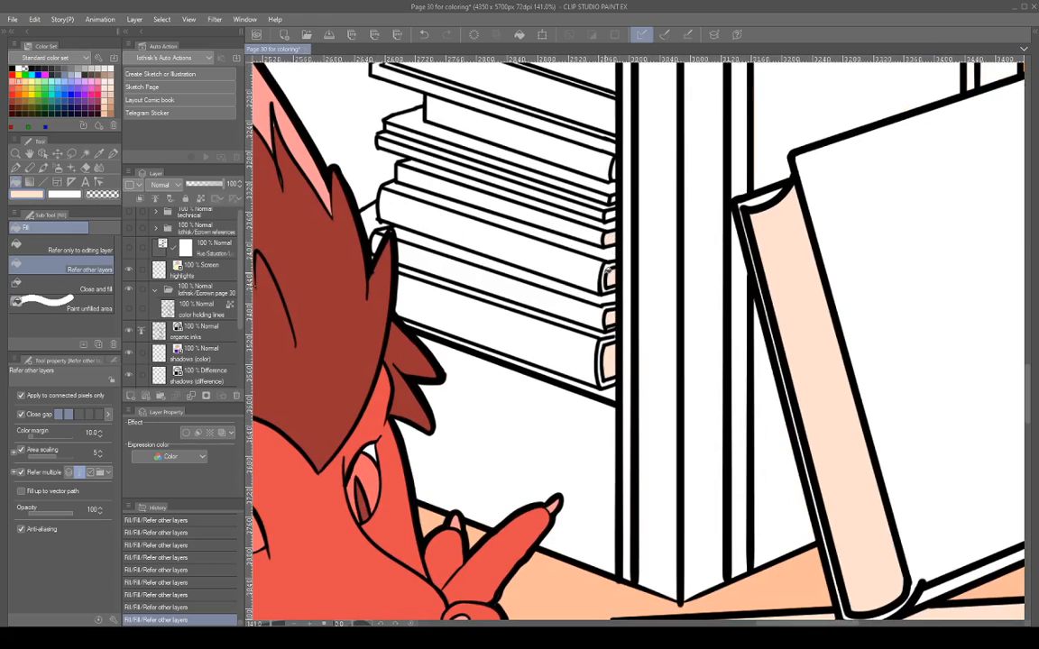
{"action": "left_click", "coordinate": [611, 238]}
{"action": "scroll", "coordinate": [617, 288], "scroll_direction": "up", "scroll_amount": 2}
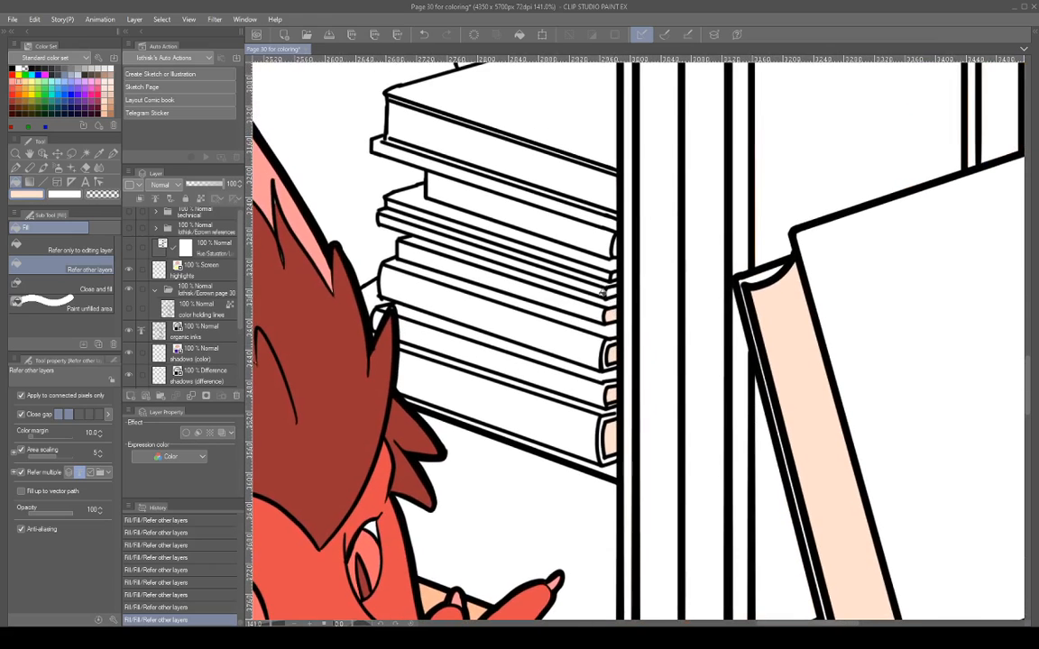
{"action": "left_click", "coordinate": [580, 176]}
Fill the bottom book, thick middle book, thin book and top book's lower cover in the shelf stack with the open book's light orange.
{"action": "scroll", "coordinate": [654, 435], "scroll_direction": "down", "scroll_amount": 2}
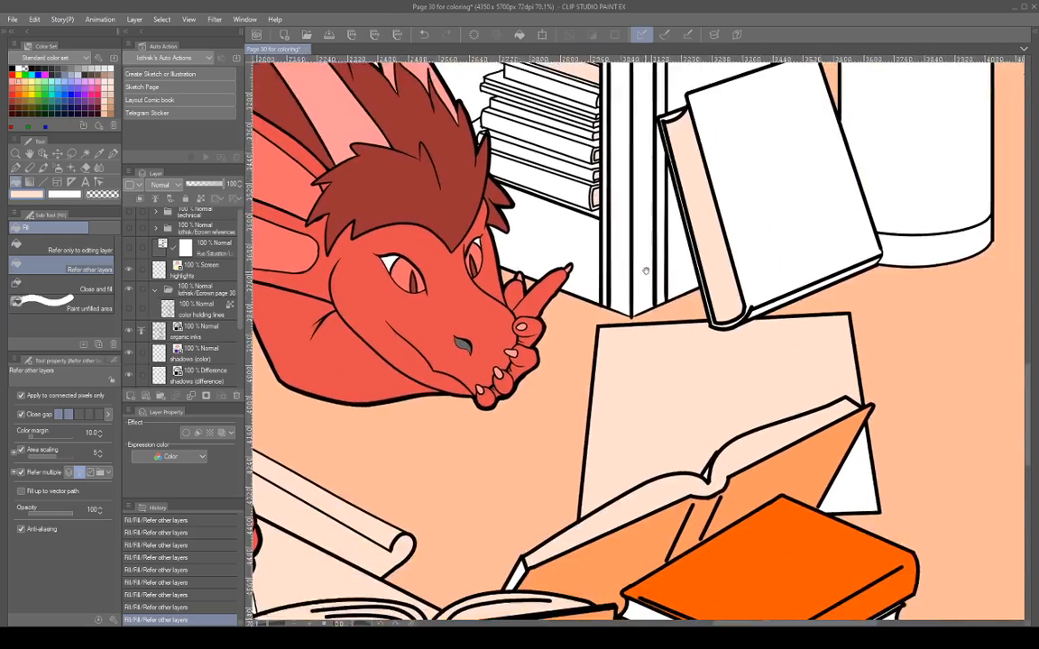
{"action": "scroll", "coordinate": [645, 270], "scroll_direction": "down", "scroll_amount": 2}
{"action": "left_click", "coordinate": [698, 381], "text": "alt"}
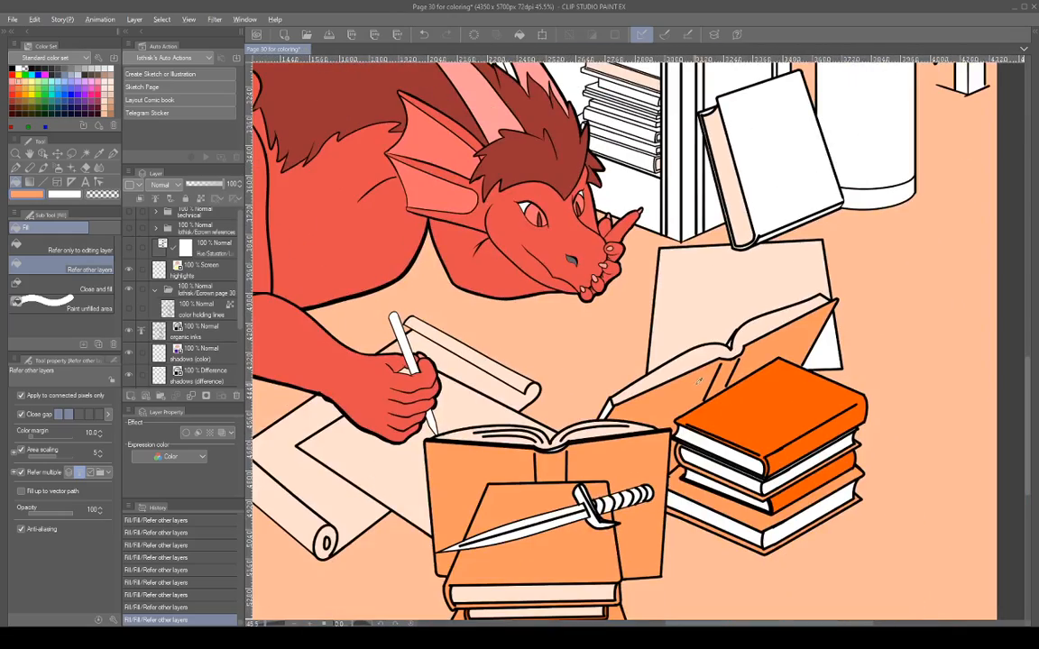
{"action": "scroll", "coordinate": [677, 230], "scroll_direction": "up", "scroll_amount": 3}
{"action": "left_click", "coordinate": [673, 365]}
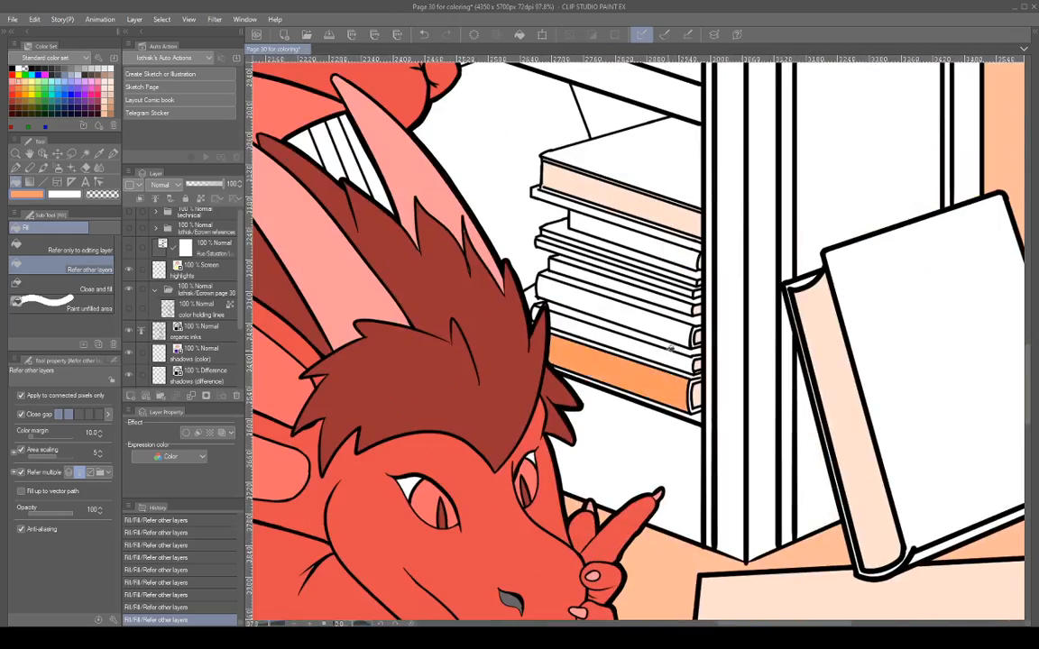
{"action": "left_click", "coordinate": [675, 323]}
{"action": "left_click", "coordinate": [677, 285]}
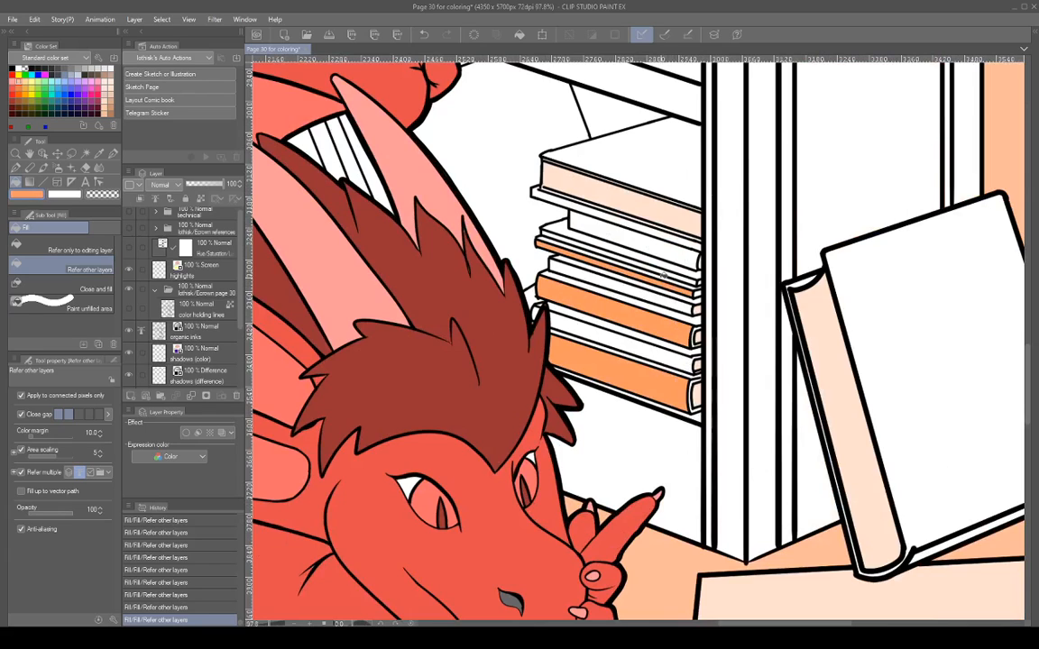
{"action": "left_click", "coordinate": [549, 238]}
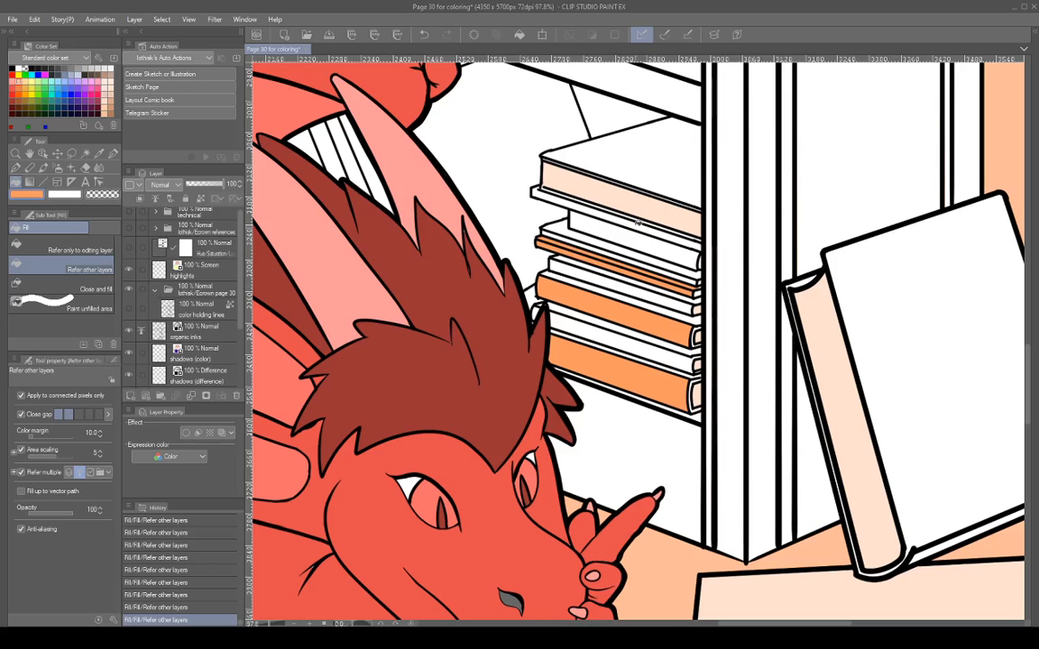
{"action": "left_click", "coordinate": [558, 200]}
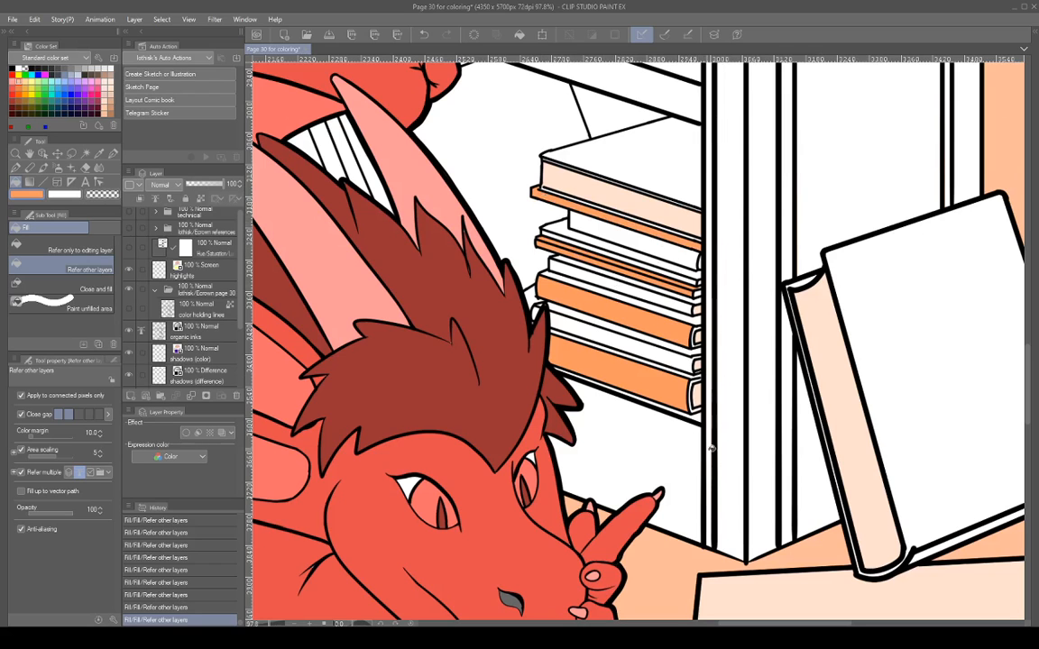
Fill the alternating white books in the shelf stack with the bright orange of the floor stack's top book.
{"action": "left_click_drag", "start_coordinate": [866, 551], "coordinate": [754, 190]}
{"action": "left_click", "coordinate": [897, 536], "text": "alt"}
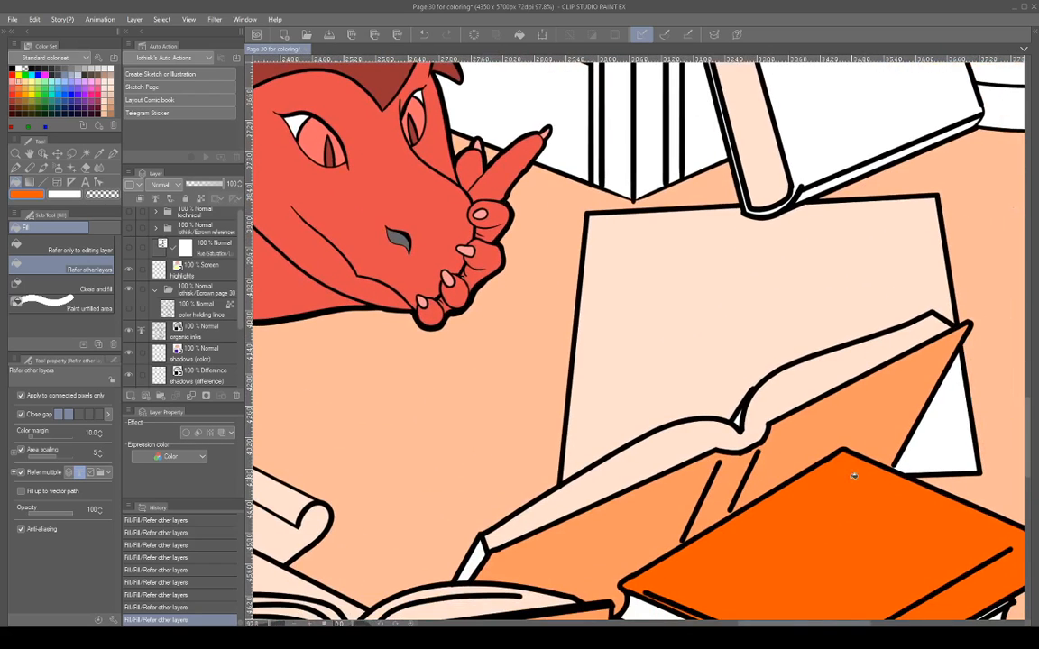
{"action": "left_click_drag", "start_coordinate": [687, 275], "coordinate": [787, 555]}
{"action": "left_click", "coordinate": [646, 266]}
{"action": "left_click", "coordinate": [642, 253]}
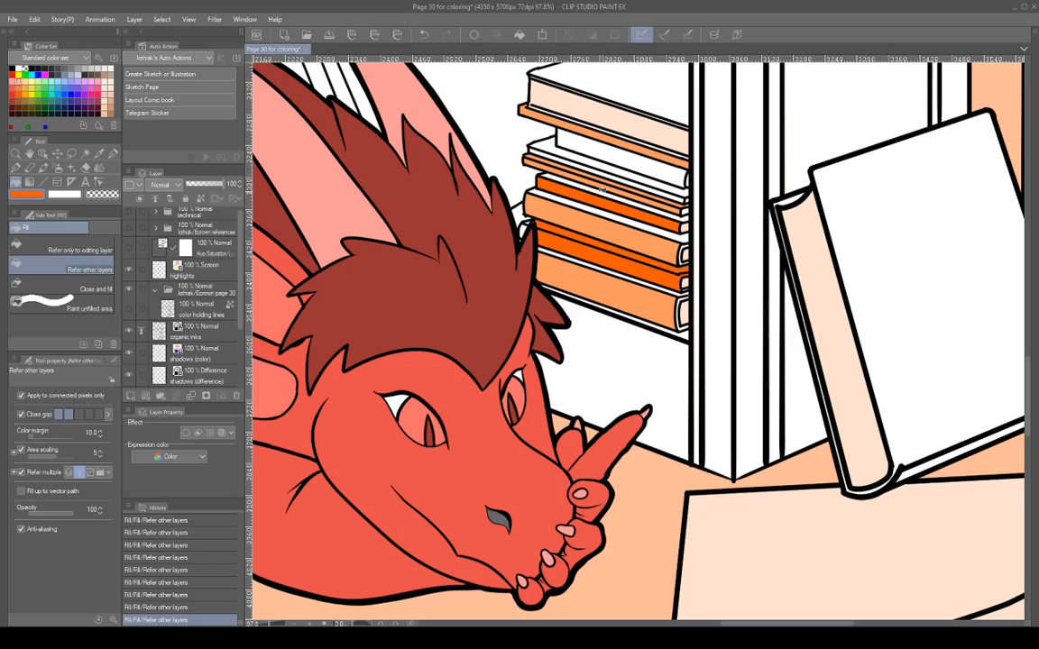
{"action": "left_click", "coordinate": [600, 187]}
{"action": "left_click", "coordinate": [557, 147]}
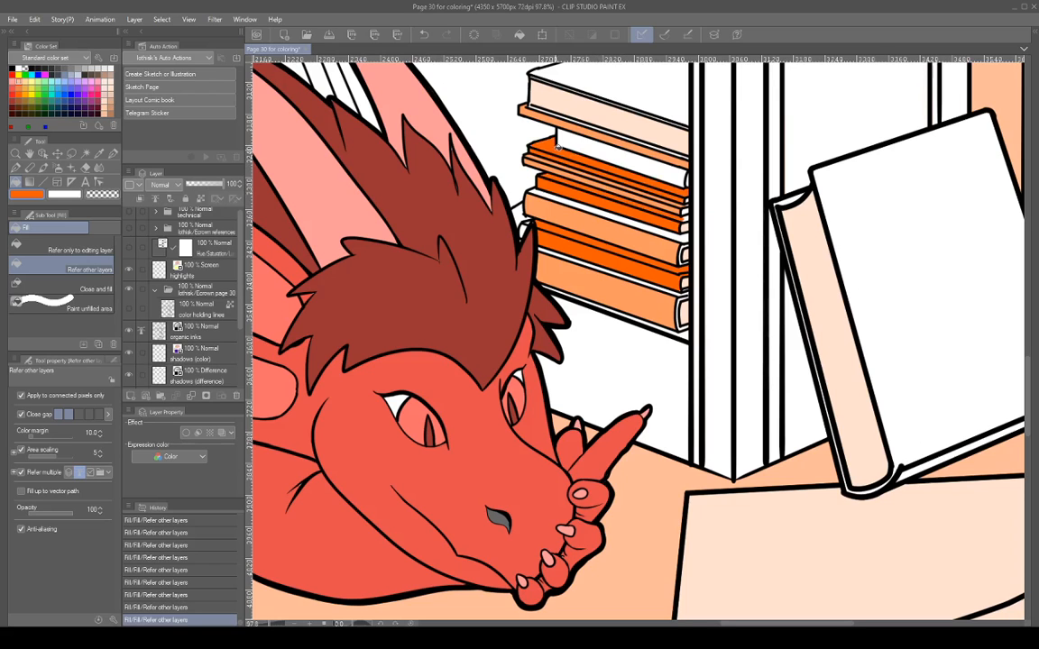
Fill the shelf stack's top cover and the thin strip beneath its pages with bright orange.
{"action": "scroll", "coordinate": [658, 272], "scroll_direction": "up", "scroll_amount": 5}
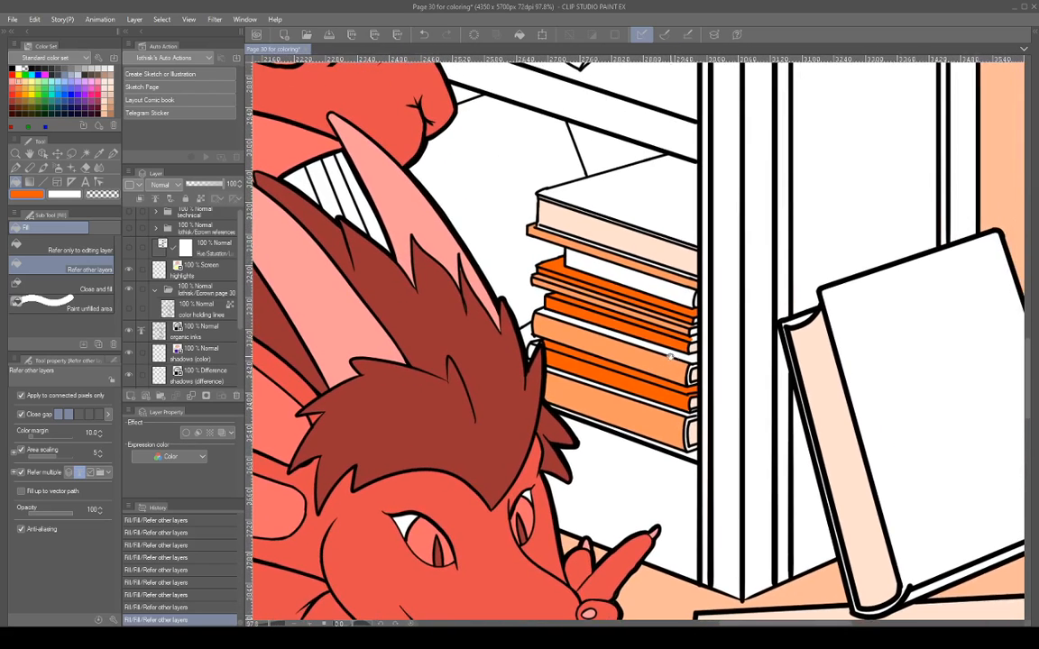
{"action": "left_click", "coordinate": [641, 206]}
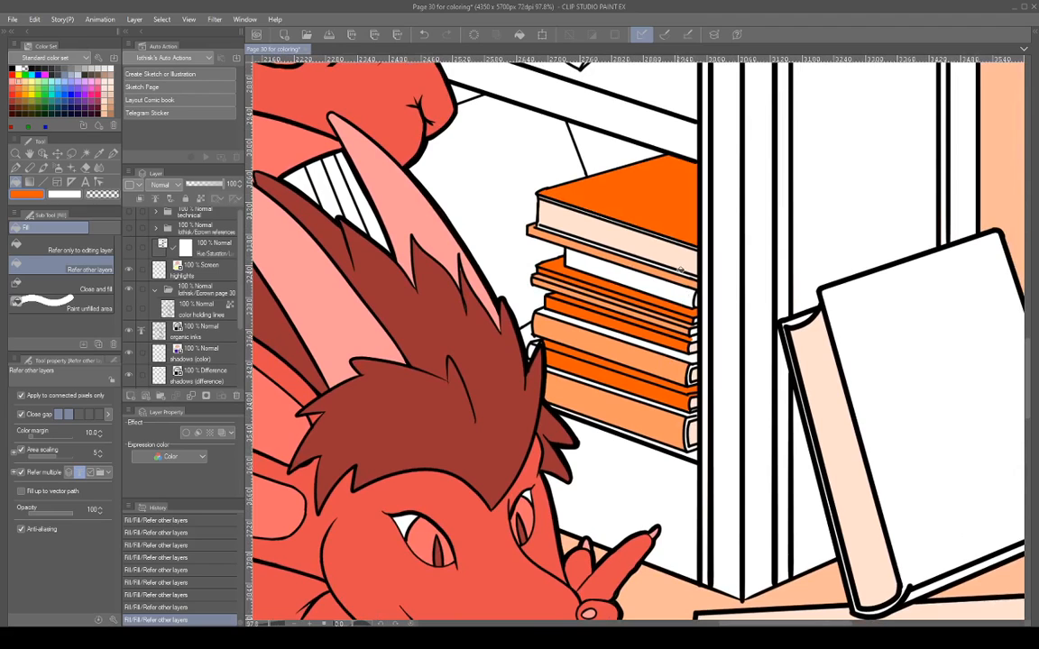
{"action": "left_click", "coordinate": [681, 270]}
Try to fill the thin white gap along the front edge of the shelf stack's top cover with bright orange.
{"action": "scroll", "coordinate": [656, 236], "scroll_direction": "up", "scroll_amount": 8}
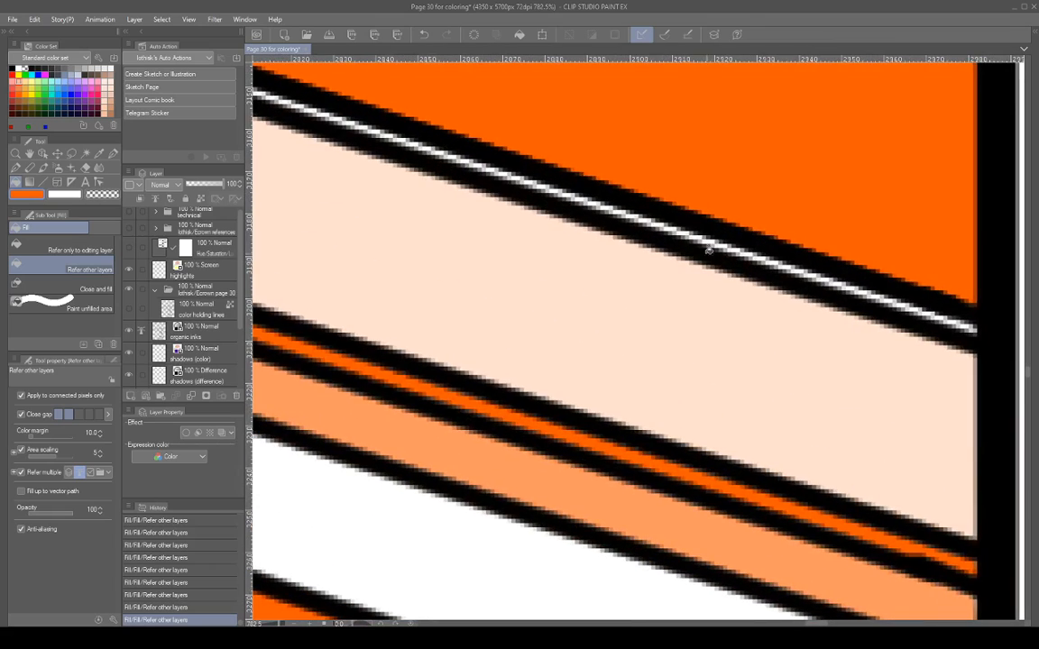
{"action": "scroll", "coordinate": [741, 266], "scroll_direction": "down", "scroll_amount": 4}
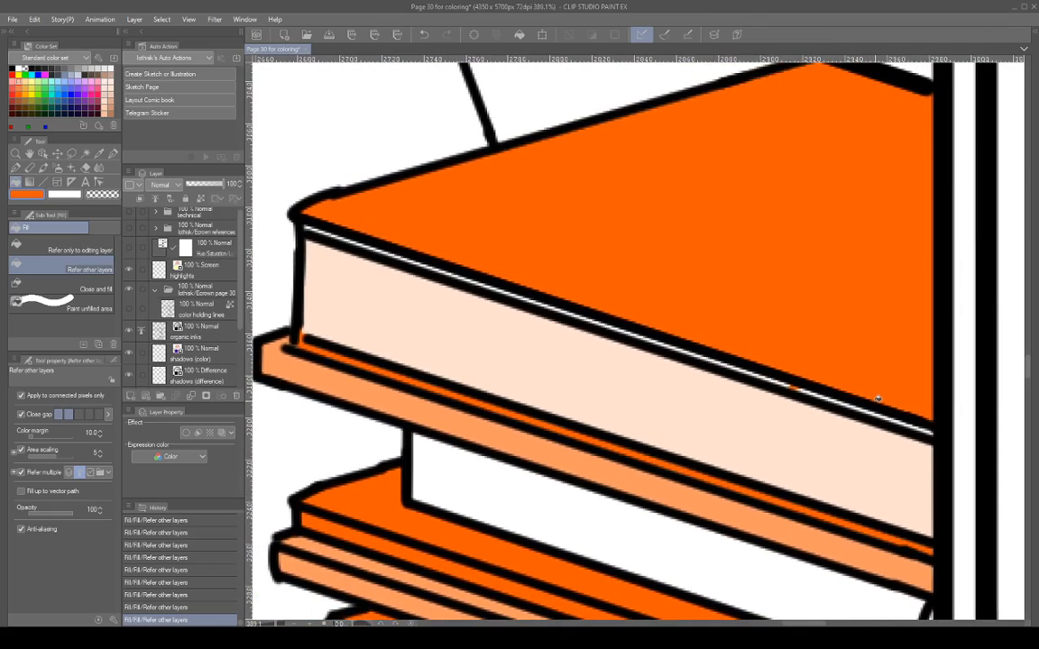
{"action": "key", "text": "ctrl+z"}
Paint over the white gap along the top cover's front edge in bright orange with the hard pixel brush at size 25.
{"action": "left_click", "coordinate": [113, 154]}
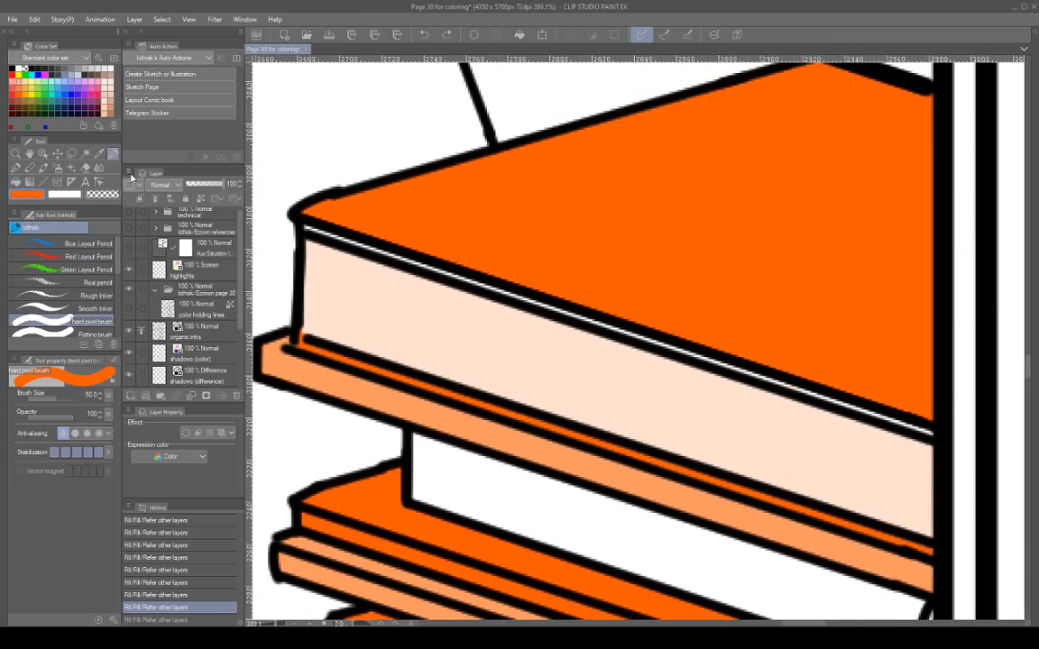
{"action": "key", "text": "bracketleft"}
{"action": "key", "text": "bracketleft"}
{"action": "key", "text": "bracketleft"}
{"action": "left_click_drag", "start_coordinate": [307, 226], "coordinate": [936, 435]}
Fill the white cover edges around the bottom shelf book's page end with its light orange using the Fill tool.
{"action": "scroll", "coordinate": [876, 324], "scroll_direction": "down", "scroll_amount": 5}
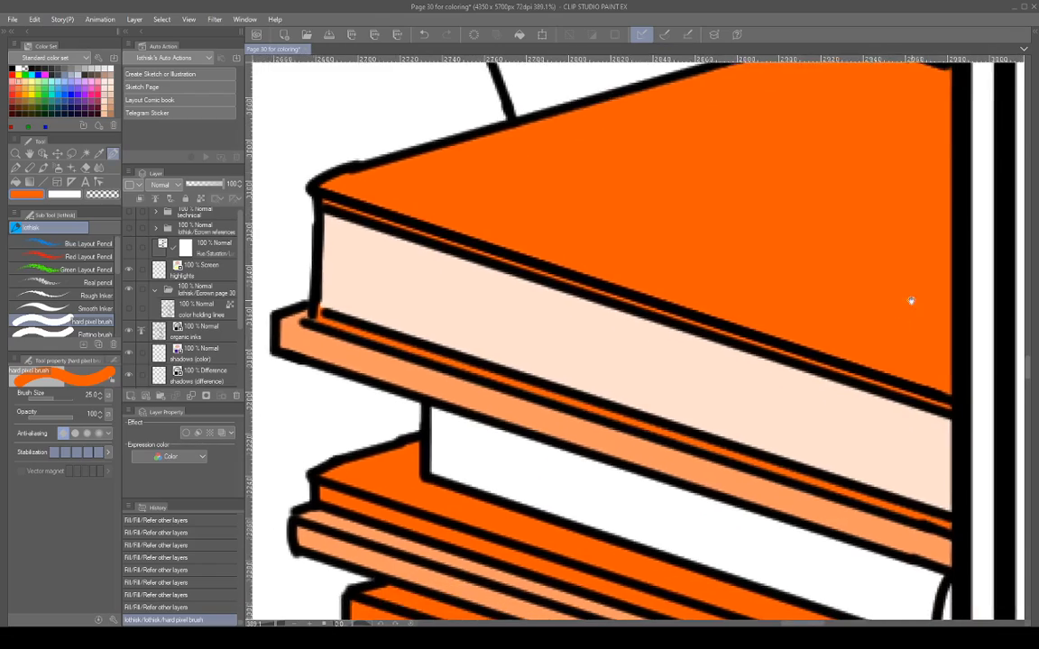
{"action": "scroll", "coordinate": [851, 366], "scroll_direction": "down", "scroll_amount": 4}
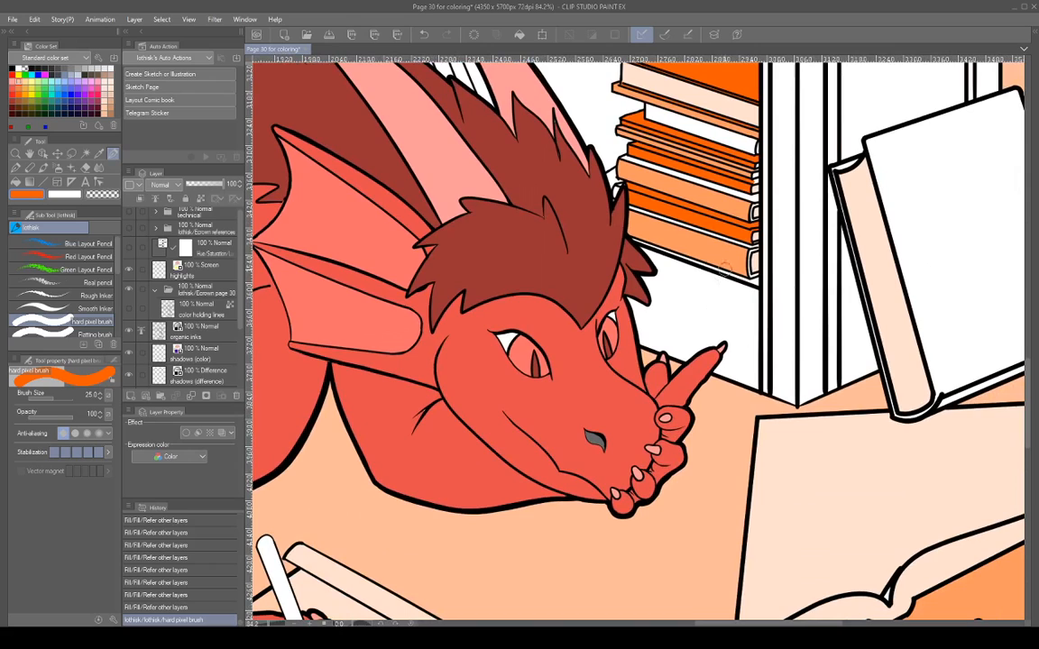
{"action": "left_click", "coordinate": [653, 244], "text": "alt"}
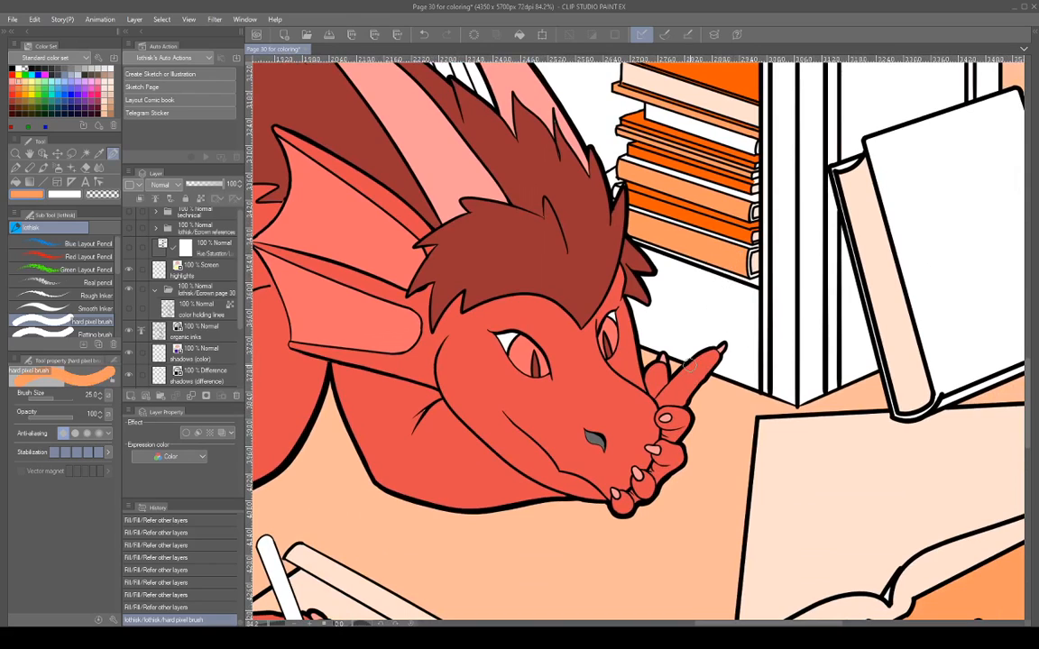
{"action": "key", "text": "g"}
{"action": "key", "text": "g"}
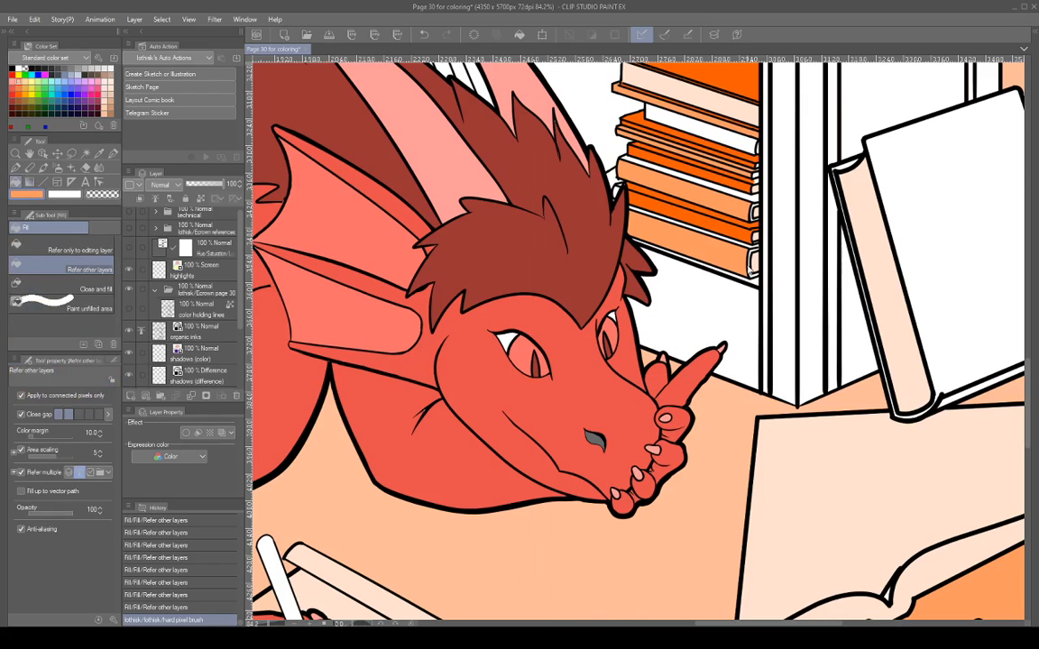
{"action": "scroll", "coordinate": [676, 219], "scroll_direction": "up", "scroll_amount": 5}
{"action": "left_click", "coordinate": [743, 250]}
{"action": "left_click", "coordinate": [749, 268]}
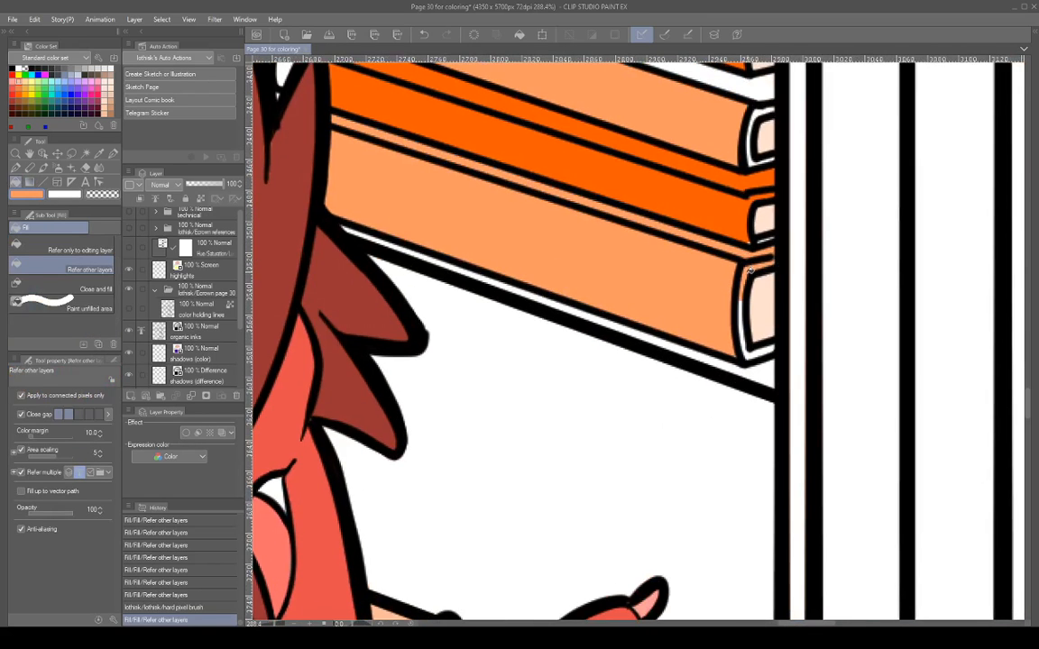
{"action": "left_click", "coordinate": [745, 313]}
{"action": "left_click", "coordinate": [747, 331]}
{"action": "left_click", "coordinate": [762, 352]}
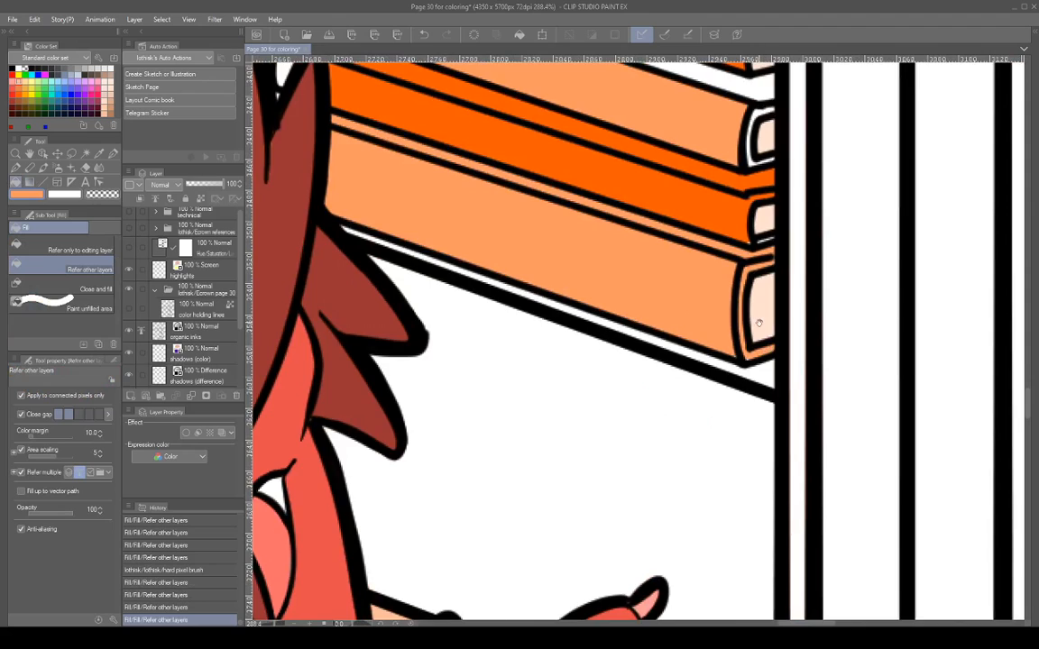
Fill the cover edge around the thick middle book's page end and the white strip along its upper side with light orange.
{"action": "left_click_drag", "start_coordinate": [765, 124], "coordinate": [817, 315]}
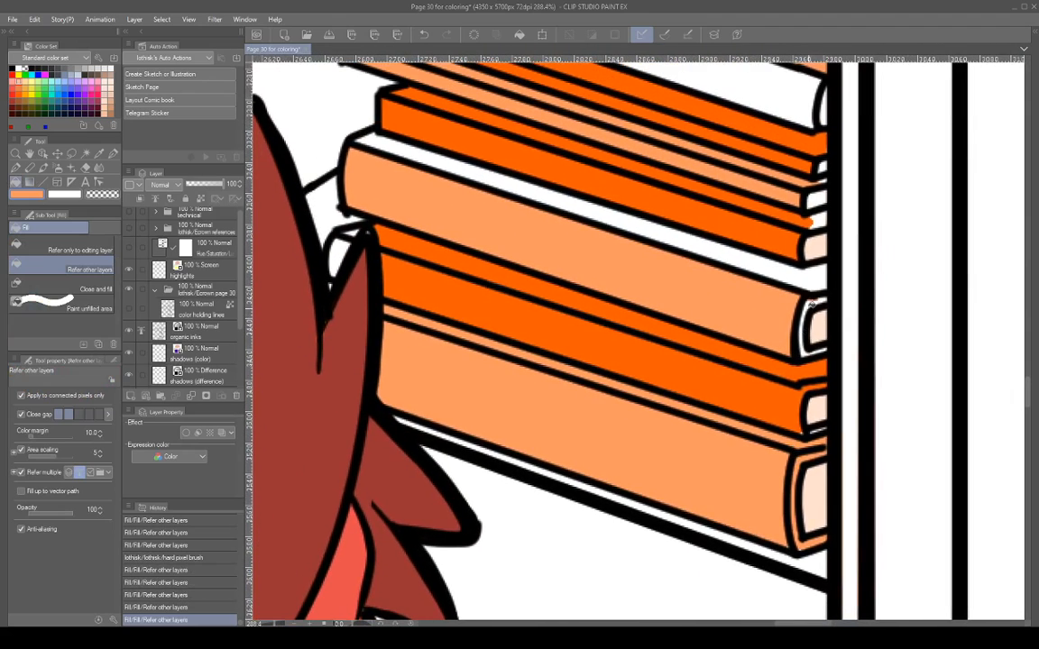
{"action": "left_click", "coordinate": [816, 316]}
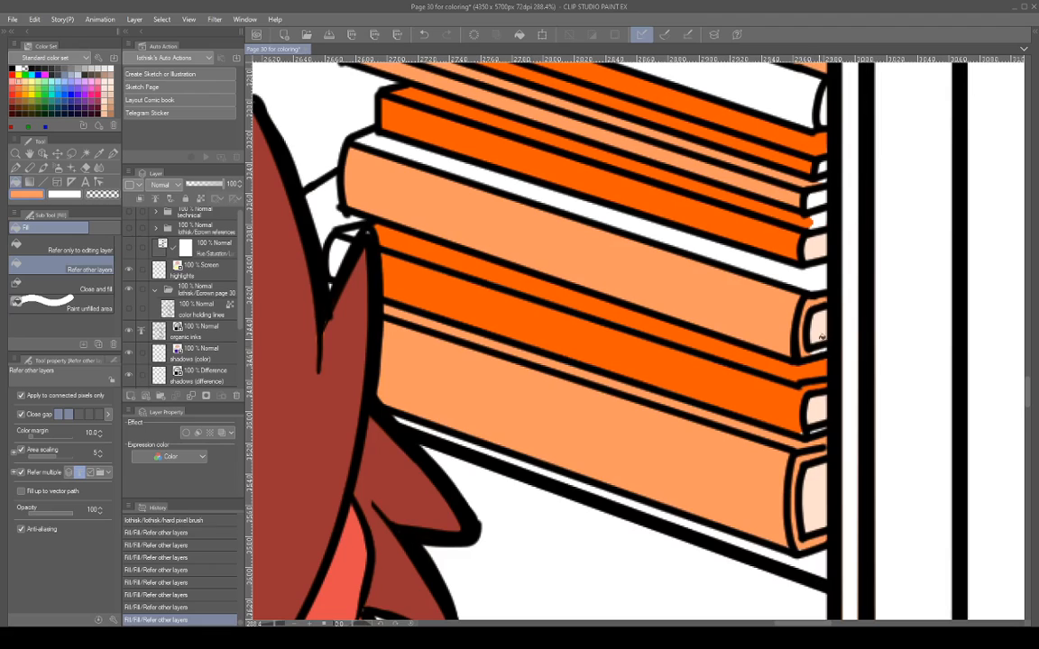
{"action": "left_click", "coordinate": [809, 273]}
{"action": "left_click_drag", "start_coordinate": [809, 274], "coordinate": [821, 342]}
Fill the page block of the second book from the top in the shelf stack with the top book's pale cream.
{"action": "scroll", "coordinate": [821, 343], "scroll_direction": "down", "scroll_amount": 4}
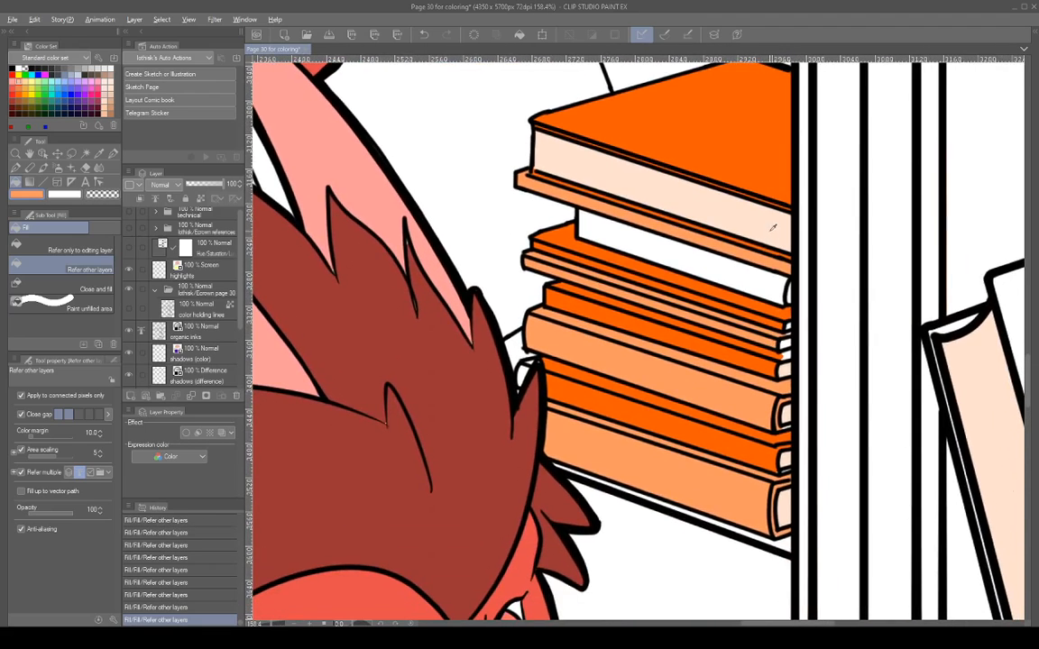
{"action": "left_click", "coordinate": [772, 226], "text": "alt"}
{"action": "left_click", "coordinate": [759, 278]}
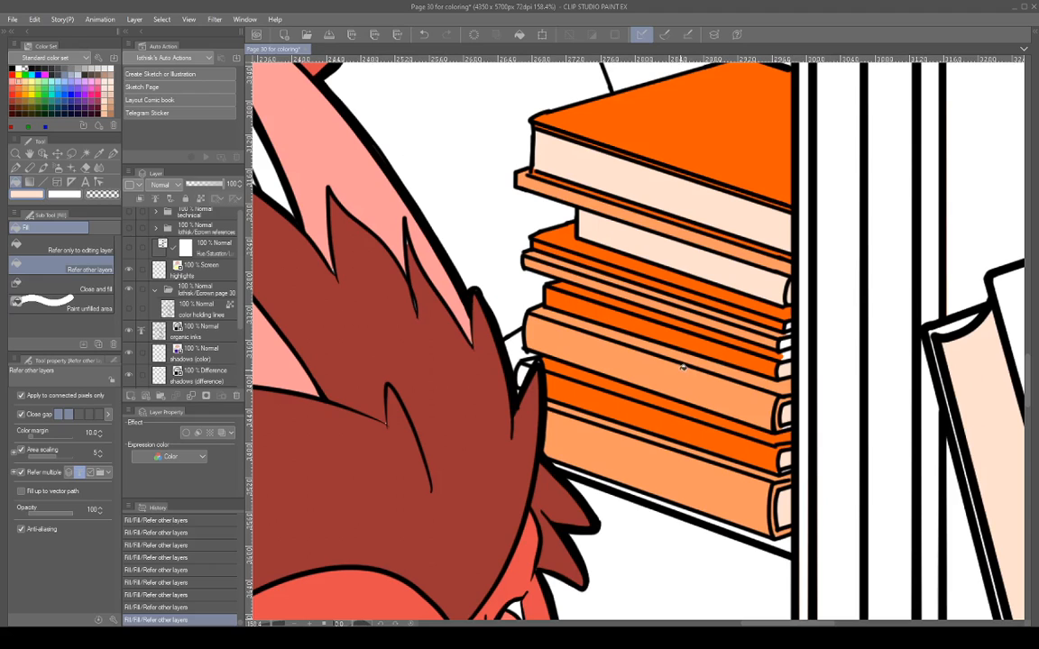
Fill the small book end beside the dragon's hair with the bright orange of the adjoining shelf book.
{"action": "left_click", "coordinate": [590, 393], "text": "alt"}
{"action": "scroll", "coordinate": [659, 407], "scroll_direction": "down", "scroll_amount": 5}
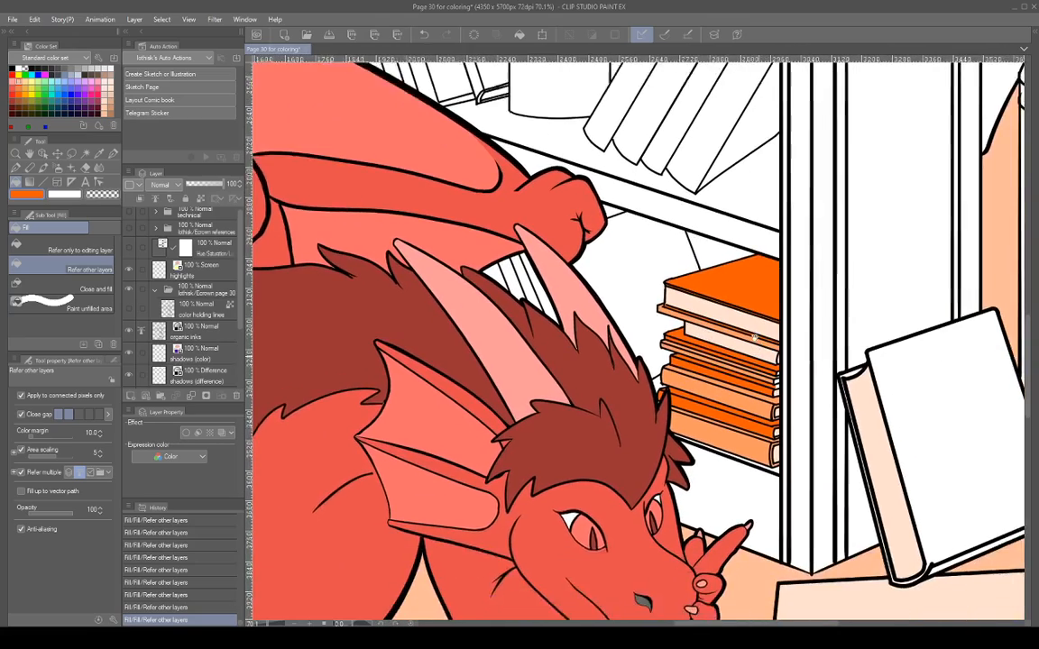
{"action": "scroll", "coordinate": [754, 338], "scroll_direction": "down", "scroll_amount": 4}
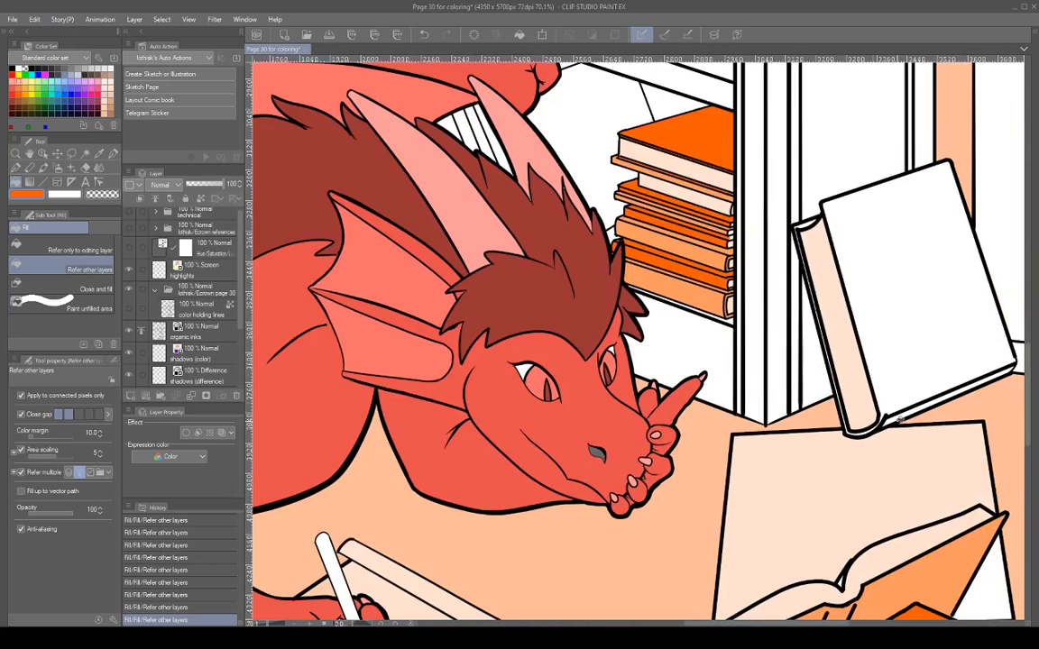
Fill the remaining white cover ends of the thin shelf books beside the upright with their matching light and bright oranges.
{"action": "scroll", "coordinate": [729, 232], "scroll_direction": "up", "scroll_amount": 5}
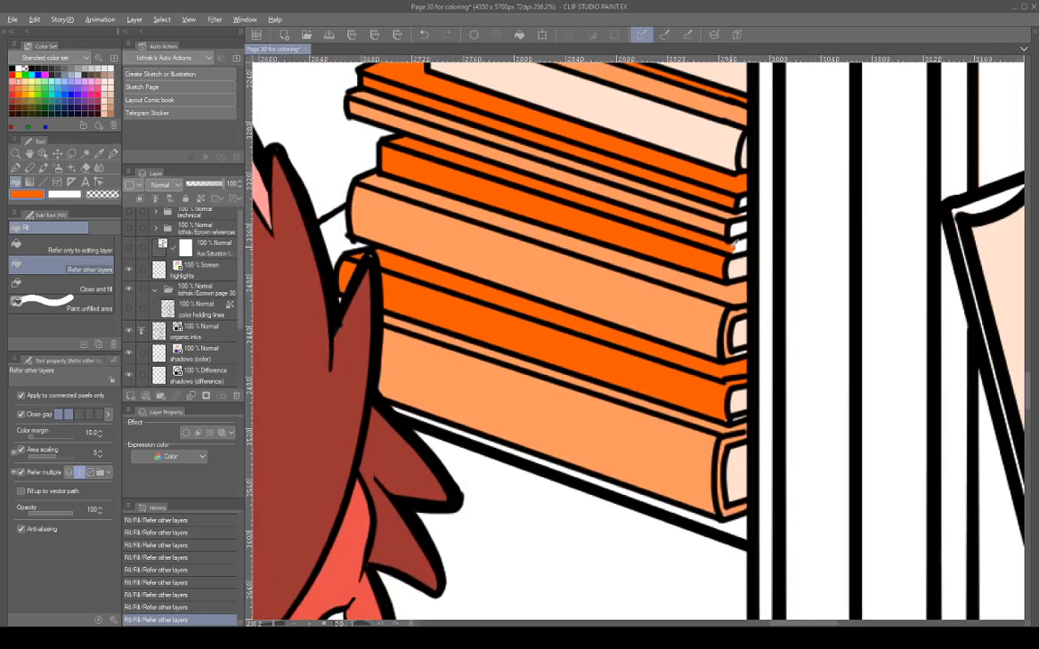
{"action": "left_click", "coordinate": [724, 224], "text": "alt"}
{"action": "left_click", "coordinate": [737, 229]}
{"action": "left_click", "coordinate": [742, 199], "text": "alt"}
{"action": "scroll", "coordinate": [755, 357], "scroll_direction": "up", "scroll_amount": 4}
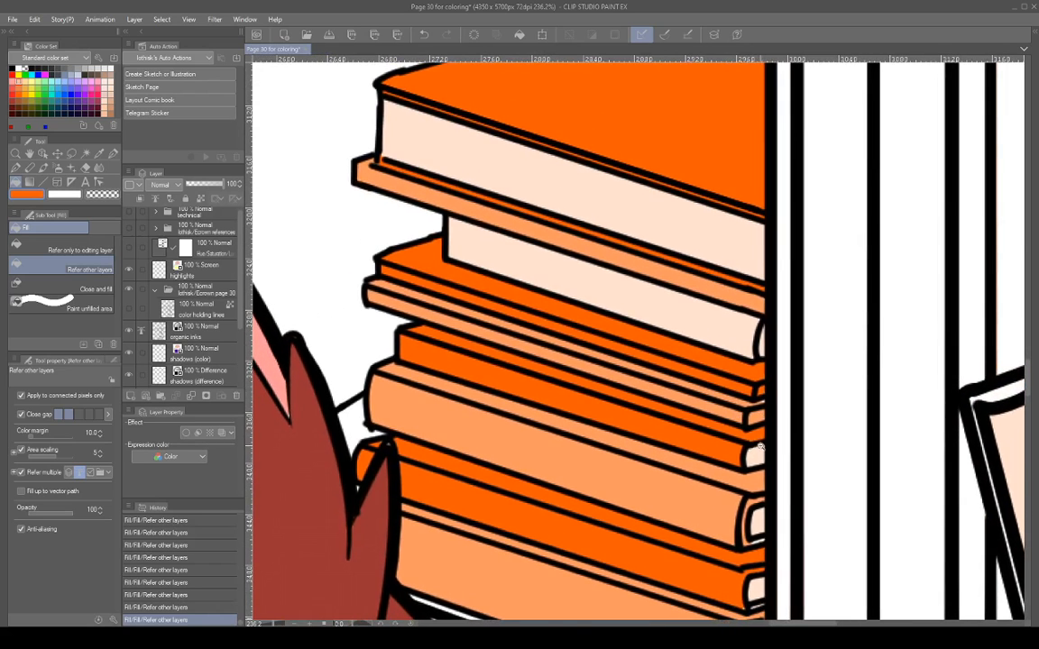
{"action": "scroll", "coordinate": [760, 448], "scroll_direction": "down", "scroll_amount": 6}
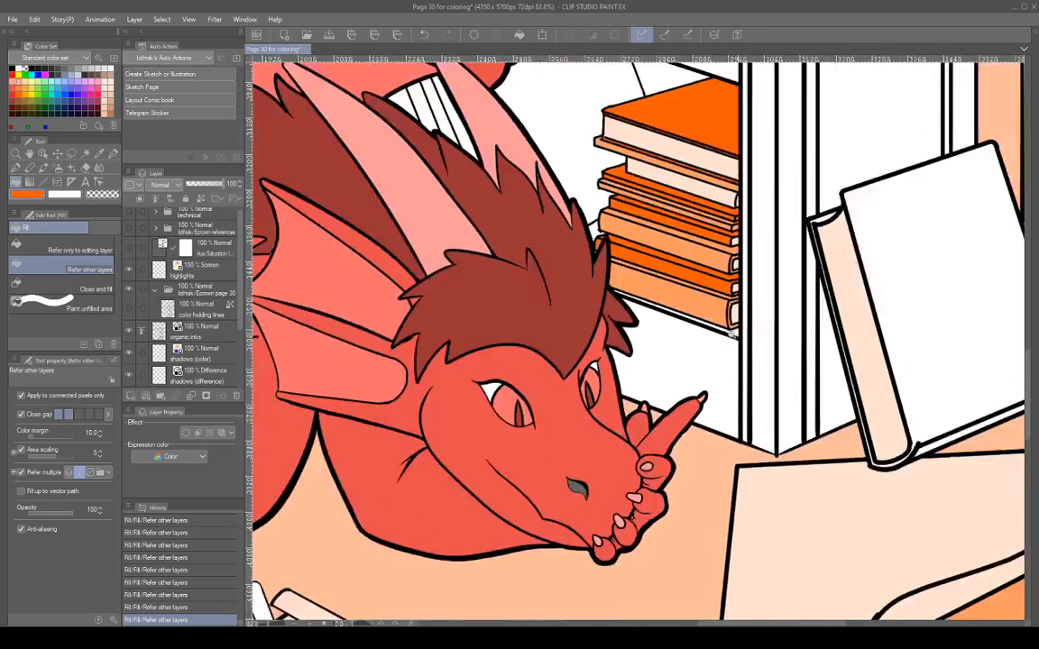
{"action": "scroll", "coordinate": [732, 333], "scroll_direction": "down", "scroll_amount": 8}
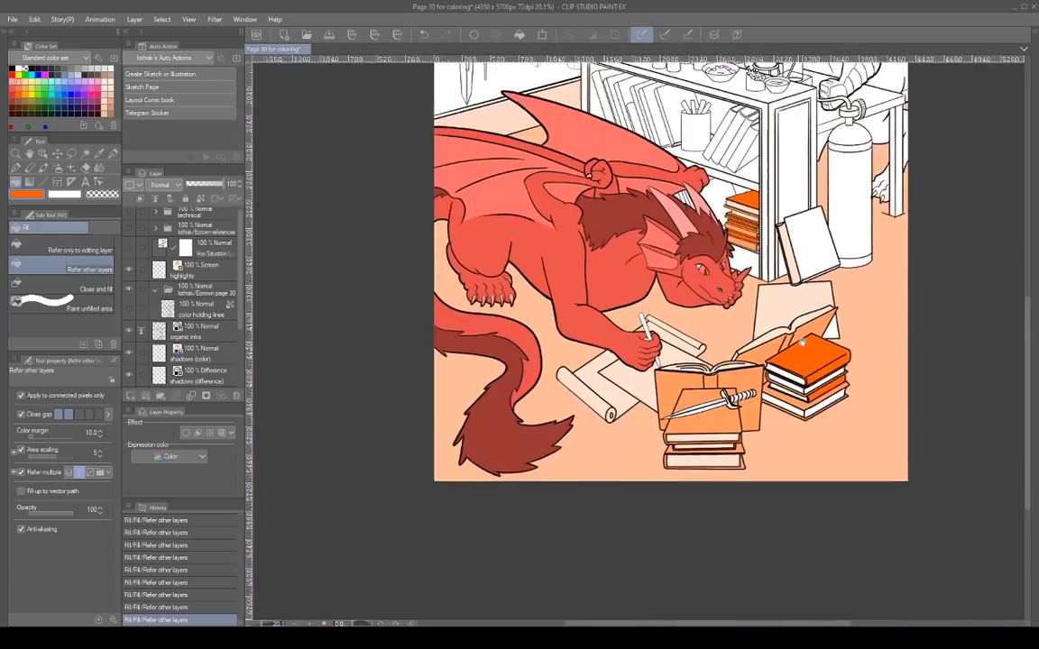
Fill the front cover and lower cover edges of the book leaning against the bookcase with bright orange.
{"action": "left_click_drag", "start_coordinate": [801, 341], "coordinate": [785, 445]}
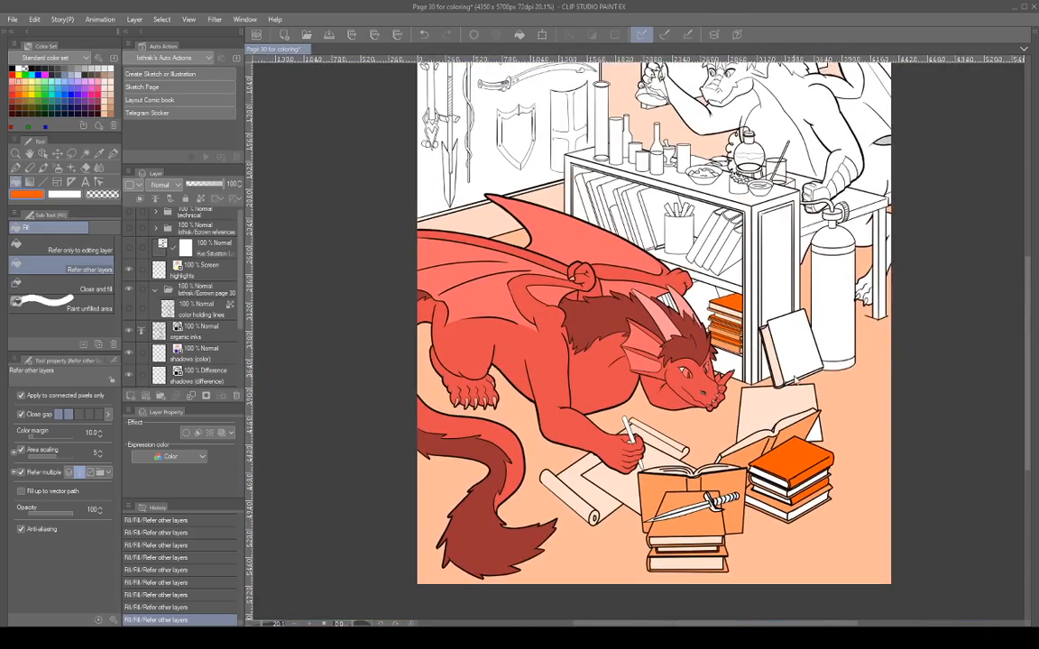
{"action": "scroll", "coordinate": [798, 355], "scroll_direction": "up", "scroll_amount": 3}
{"action": "left_click", "coordinate": [802, 346]}
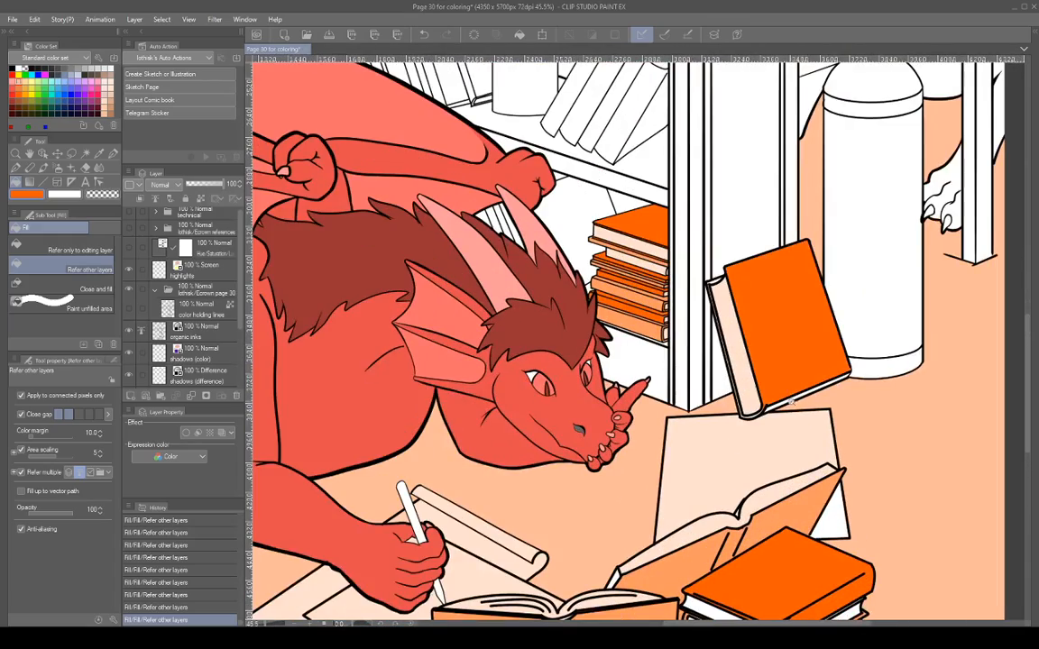
{"action": "scroll", "coordinate": [801, 307], "scroll_direction": "up", "scroll_amount": 3}
{"action": "left_click", "coordinate": [800, 302]}
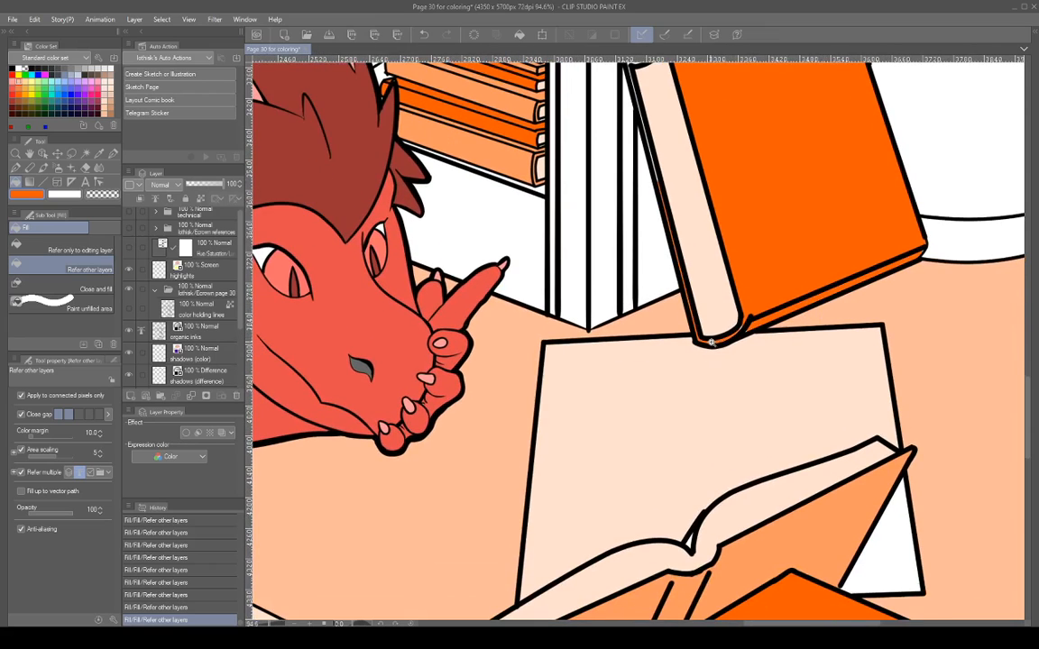
Touch up the unfilled gap at the leaning book's bottom corner in bright orange with the hard pixel brush.
{"action": "scroll", "coordinate": [776, 370], "scroll_direction": "up", "scroll_amount": 3}
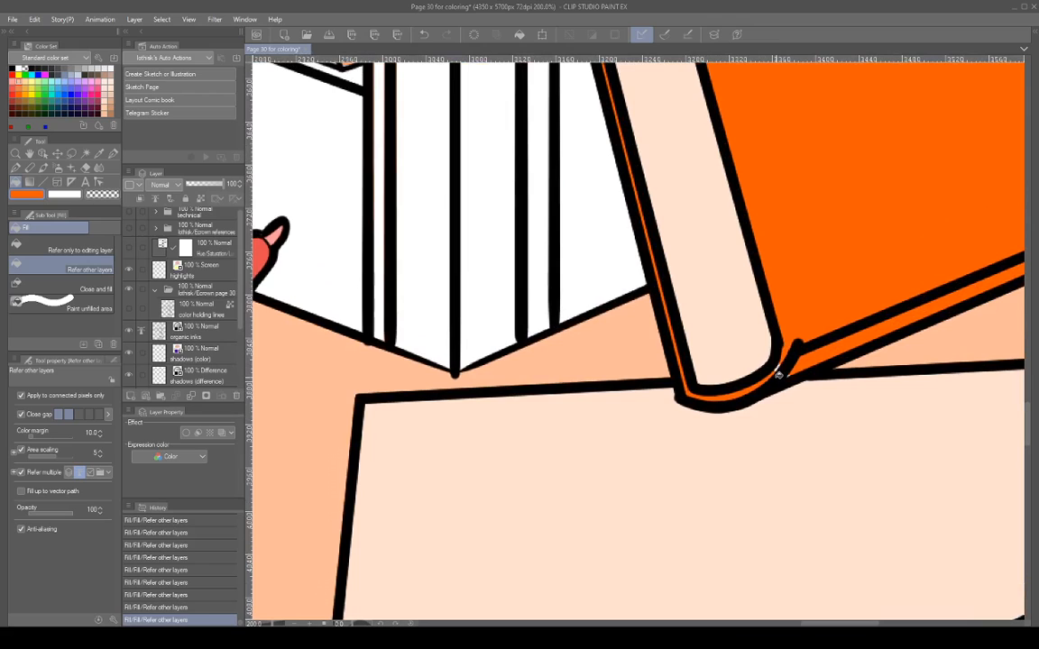
{"action": "key", "text": "p"}
{"action": "left_click", "coordinate": [779, 373]}
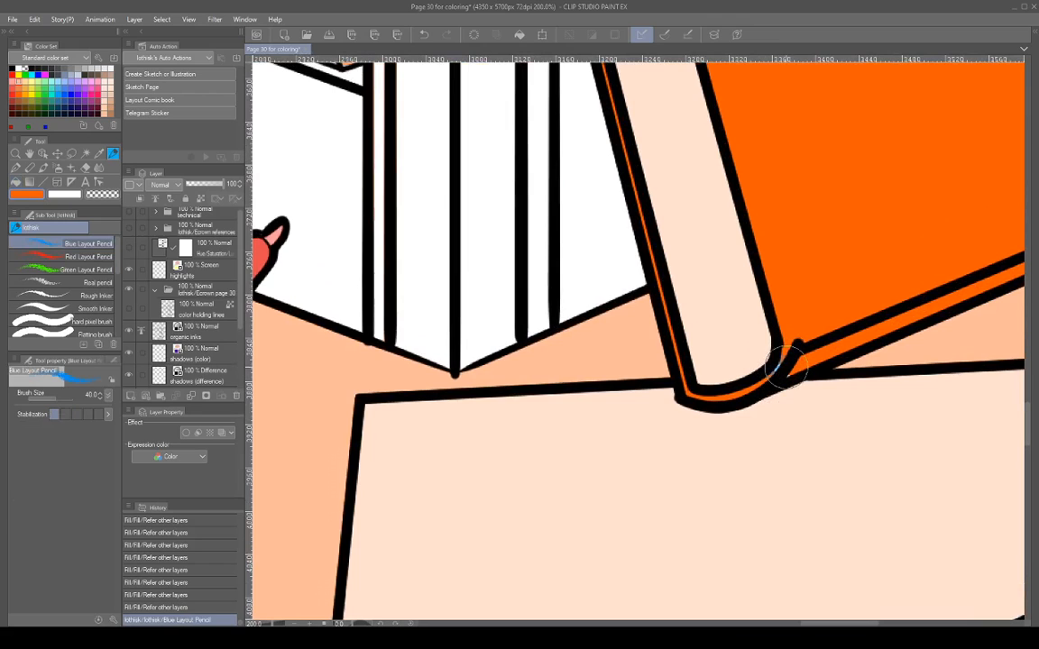
{"action": "key", "text": "ctrl+z"}
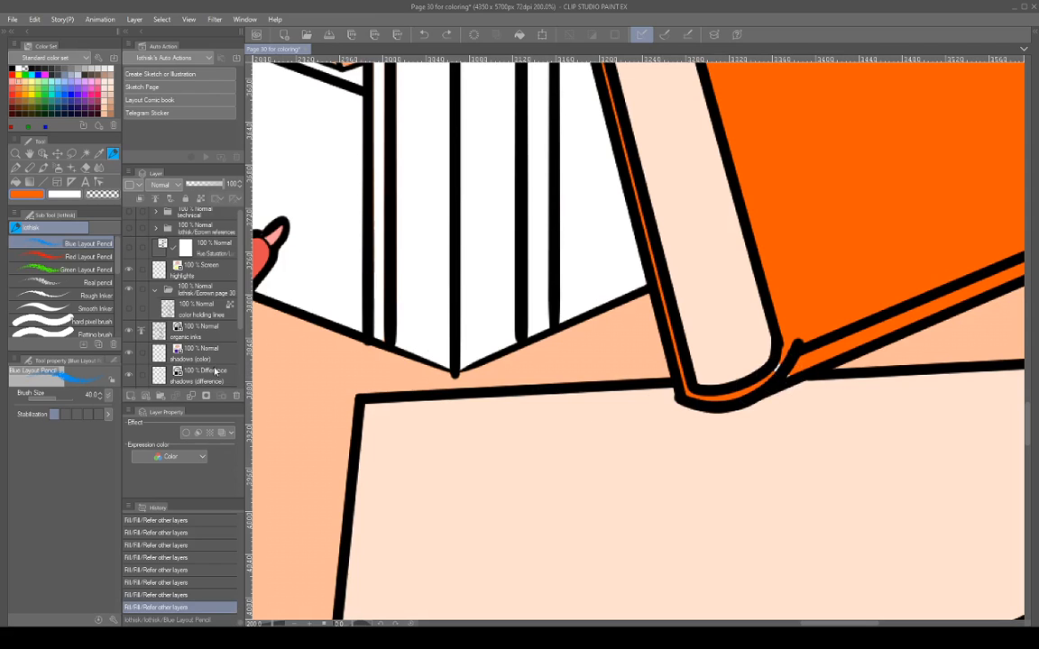
{"action": "left_click", "coordinate": [101, 322]}
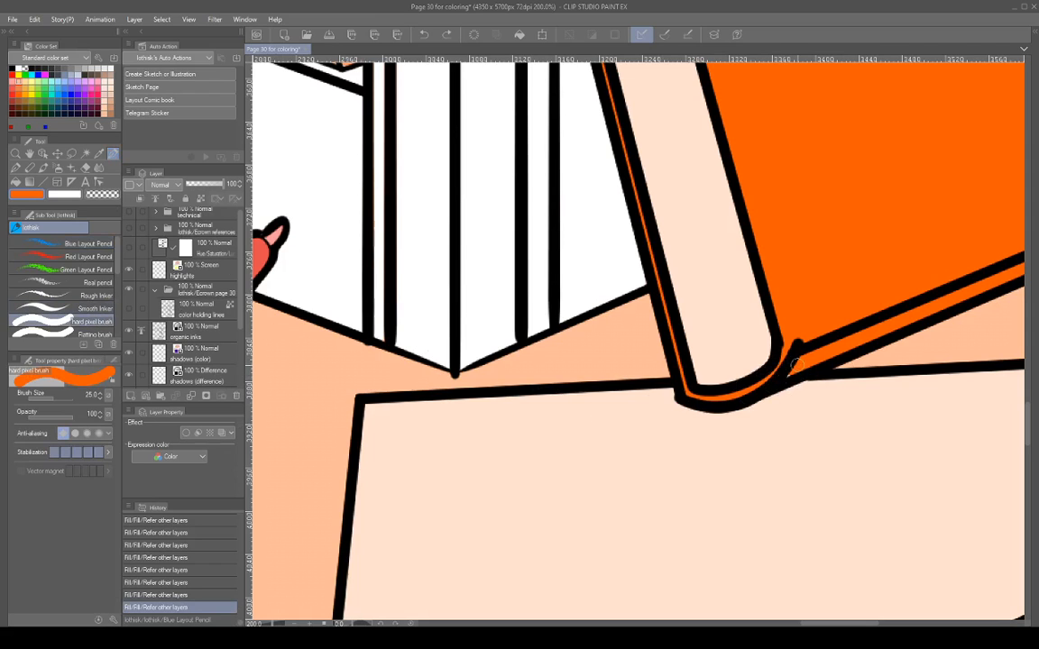
{"action": "left_click", "coordinate": [795, 365]}
{"action": "scroll", "coordinate": [838, 379], "scroll_direction": "down", "scroll_amount": 5}
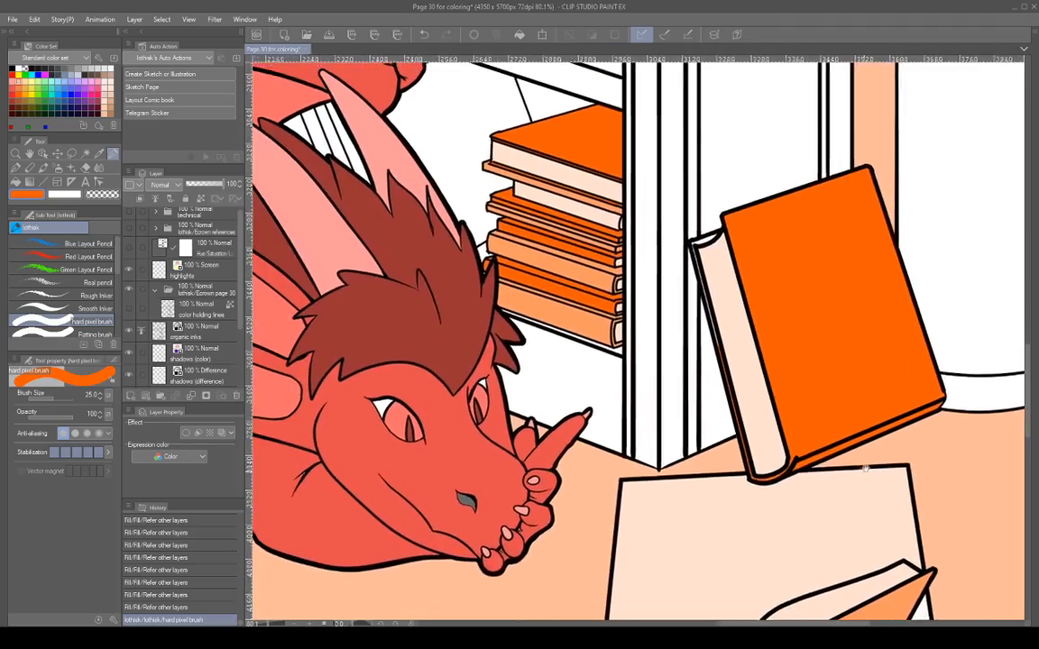
Fill three of the four tilted book spines beside the pencil cup on the upper shelf with bright orange, leaving the second one white.
{"action": "scroll", "coordinate": [864, 469], "scroll_direction": "down", "scroll_amount": 5}
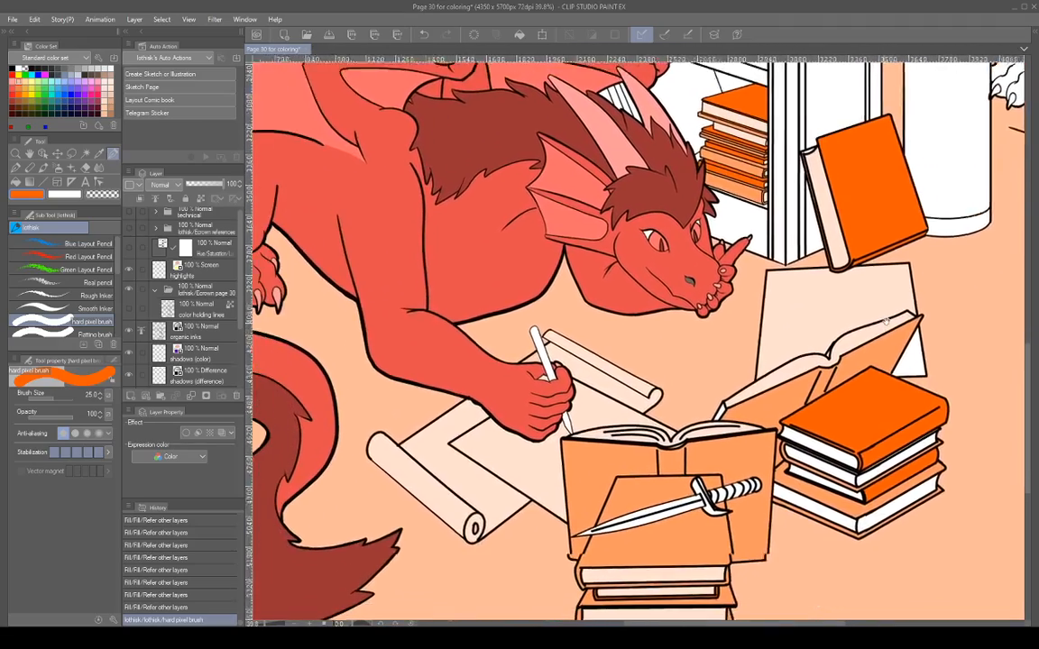
{"action": "left_click_drag", "start_coordinate": [886, 321], "coordinate": [919, 307]}
{"action": "scroll", "coordinate": [919, 307], "scroll_direction": "down", "scroll_amount": 1}
{"action": "left_click_drag", "start_coordinate": [925, 217], "coordinate": [851, 472]}
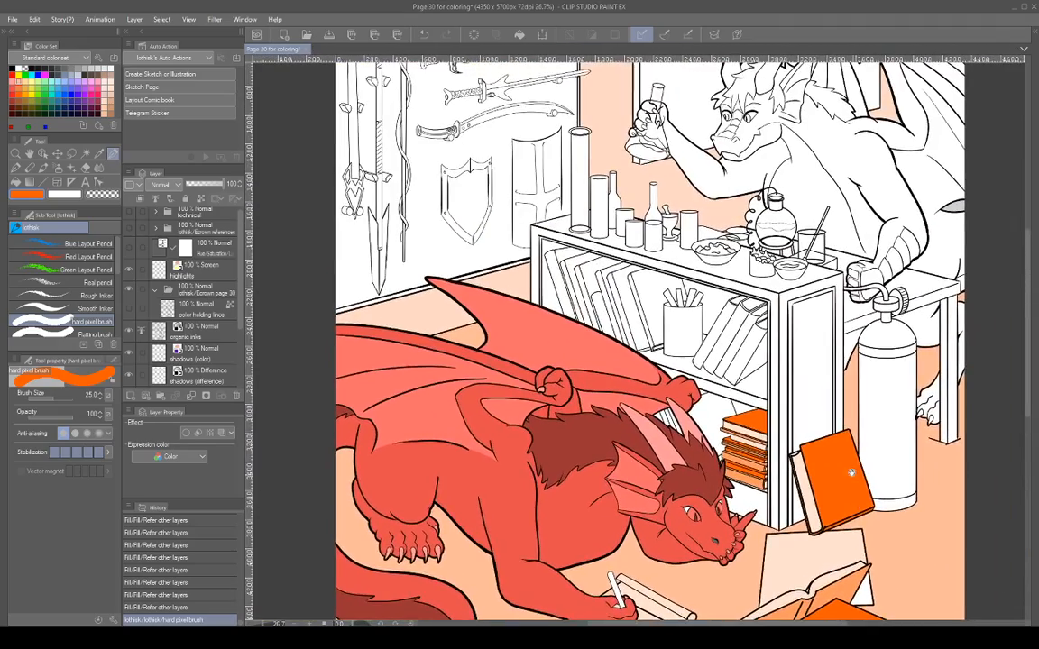
{"action": "left_click_drag", "start_coordinate": [712, 317], "coordinate": [720, 347]}
{"action": "left_click_drag", "start_coordinate": [810, 386], "coordinate": [771, 289]}
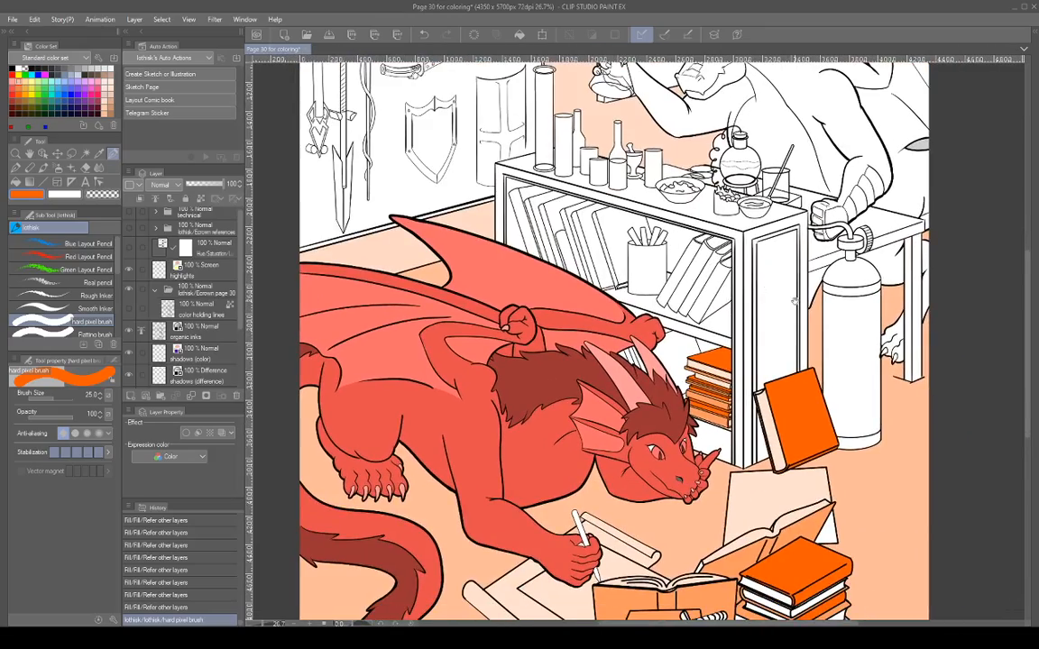
{"action": "left_click_drag", "start_coordinate": [790, 463], "coordinate": [807, 481]}
{"action": "left_click_drag", "start_coordinate": [712, 337], "coordinate": [784, 317]}
{"action": "key", "text": "g"}
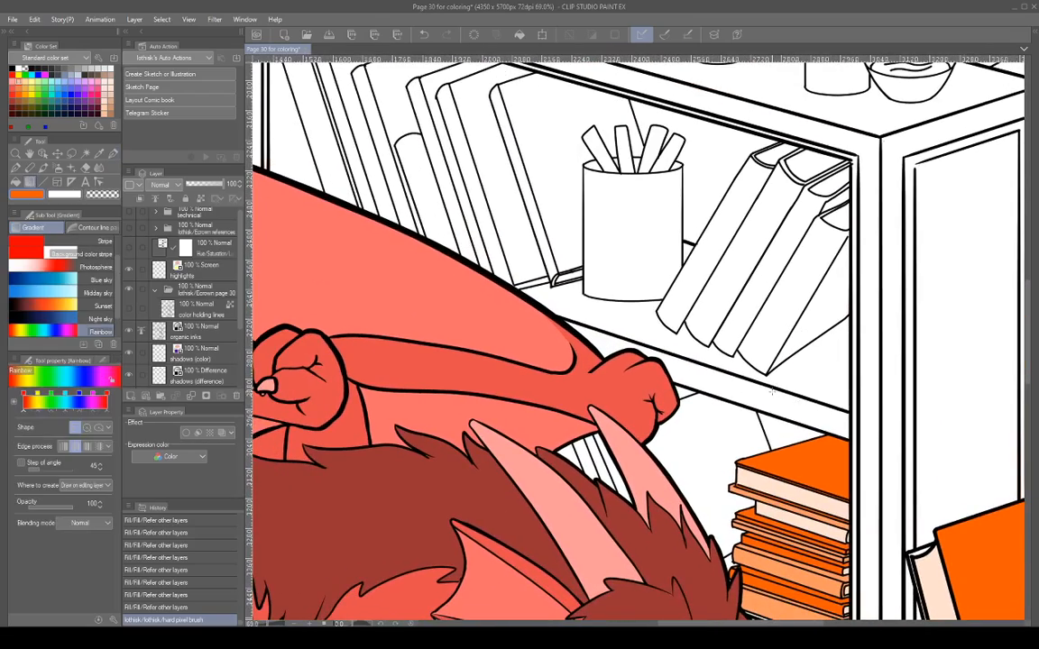
{"action": "key", "text": "g"}
{"action": "left_click", "coordinate": [795, 302]}
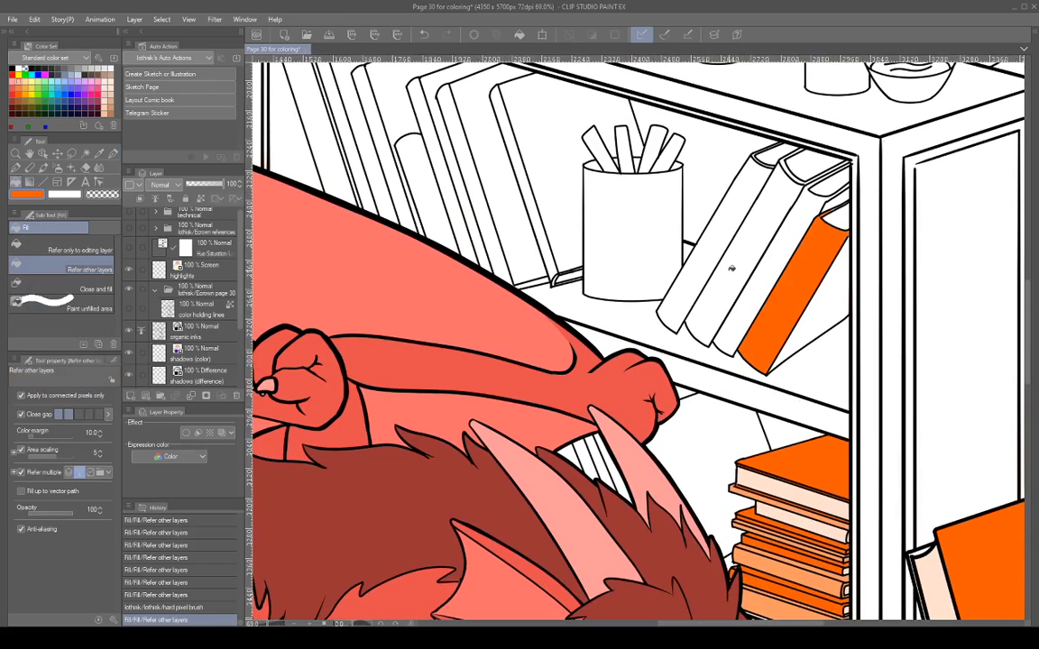
{"action": "left_click", "coordinate": [757, 288]}
{"action": "left_click", "coordinate": [695, 283]}
Fill the first two books and the short book's spine at the far end of the upper shelf with bright orange.
{"action": "left_click_drag", "start_coordinate": [615, 270], "coordinate": [807, 366]}
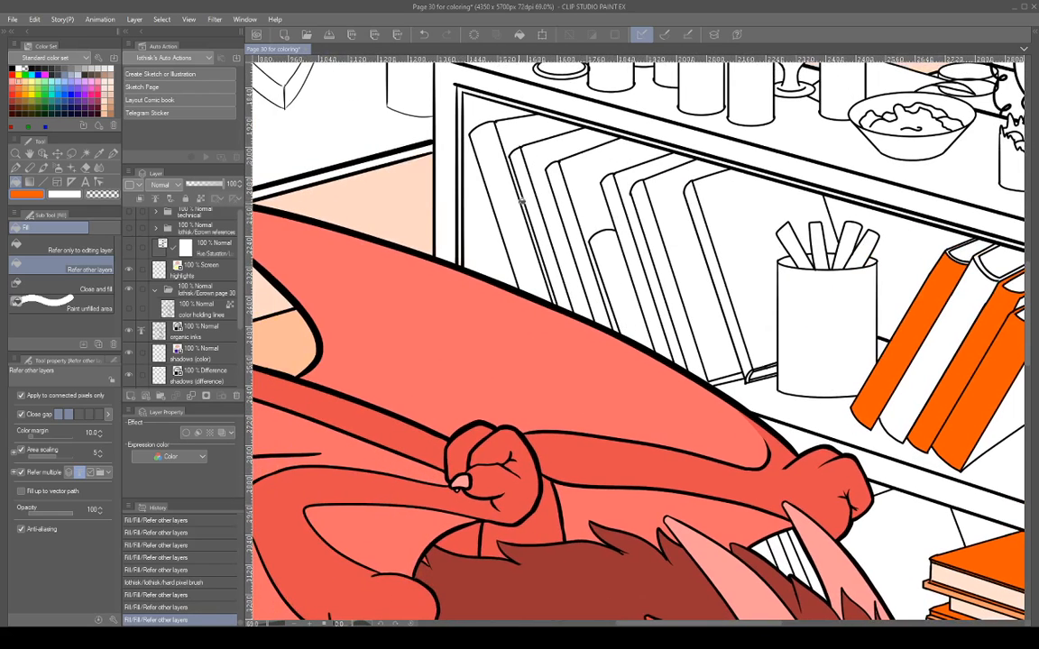
{"action": "left_click", "coordinate": [489, 183]}
{"action": "left_click", "coordinate": [526, 202]}
{"action": "left_click", "coordinate": [619, 275]}
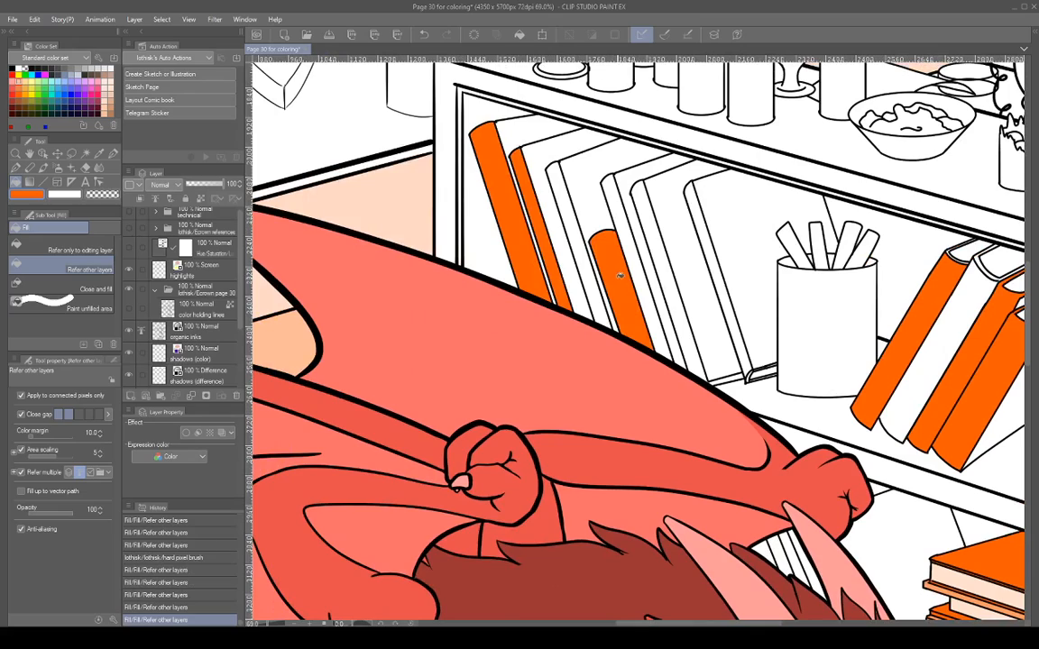
{"action": "left_click", "coordinate": [491, 131]}
{"action": "left_click", "coordinate": [540, 172]}
Fill the second spine beside the pencil cup and the third and fourth books of the far row with light orange.
{"action": "left_click_drag", "start_coordinate": [822, 394], "coordinate": [689, 278]}
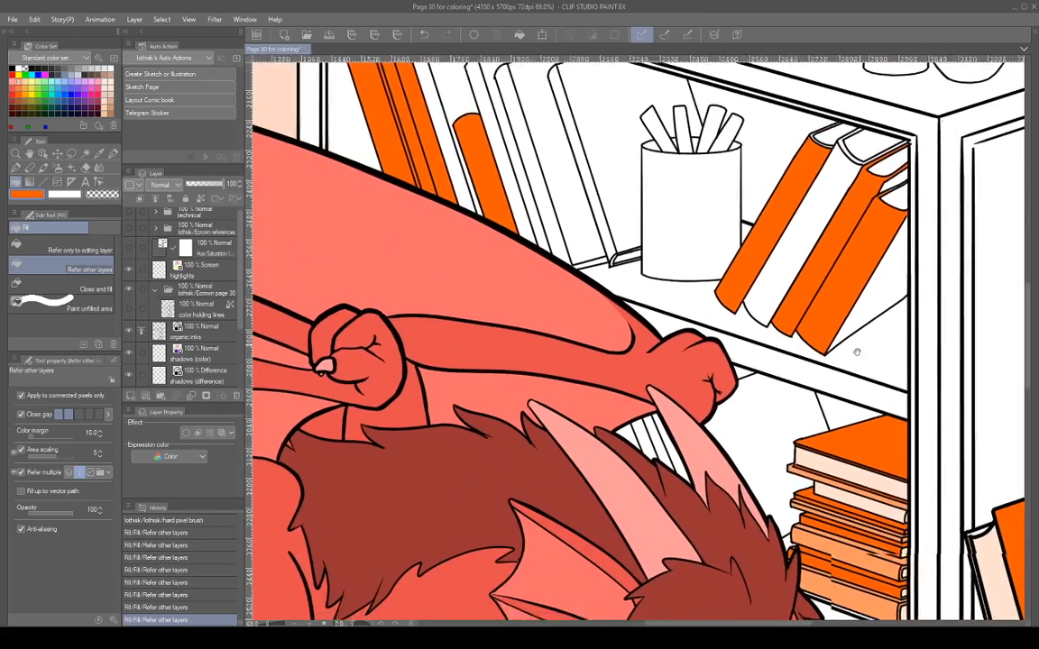
{"action": "left_click_drag", "start_coordinate": [855, 353], "coordinate": [794, 226]}
{"action": "scroll", "coordinate": [803, 446], "scroll_direction": "up", "scroll_amount": 4}
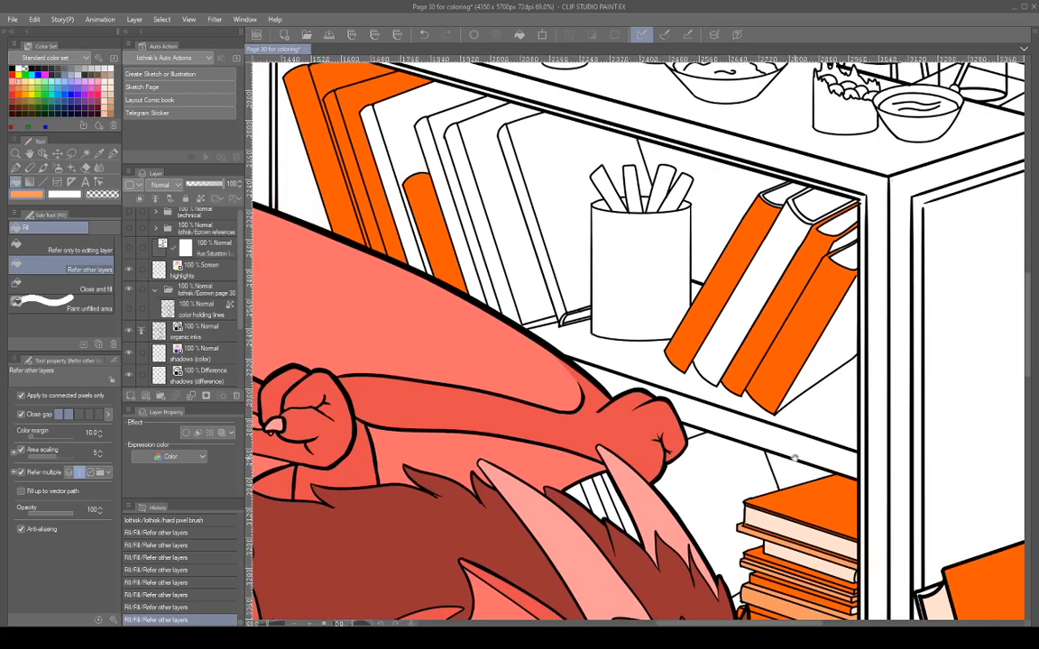
{"action": "left_click", "coordinate": [769, 280]}
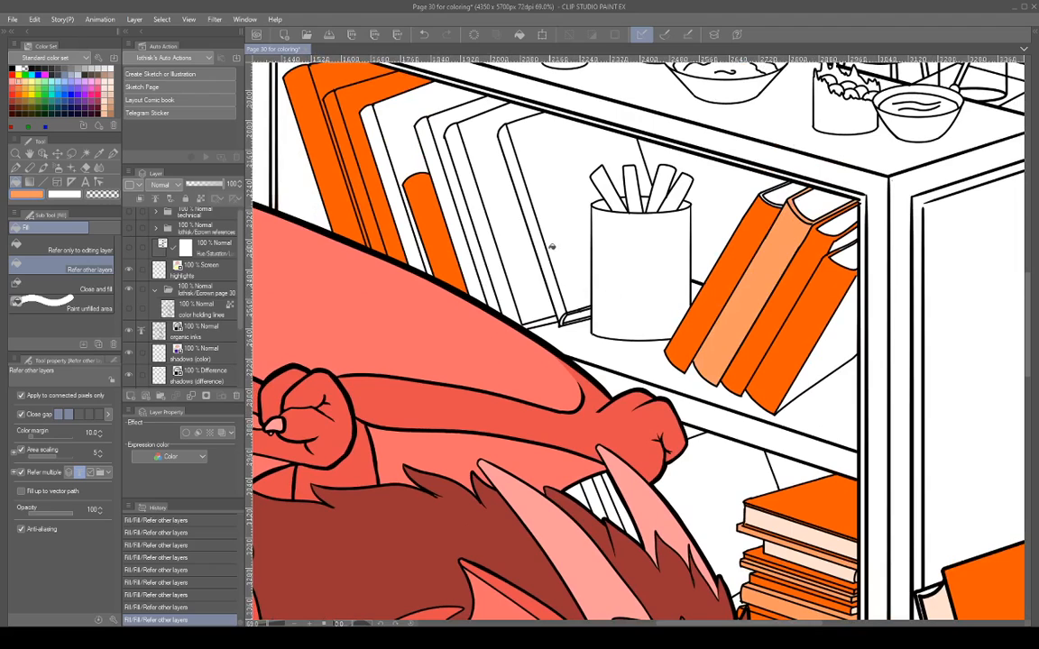
{"action": "left_click", "coordinate": [445, 188]}
{"action": "left_click", "coordinate": [411, 165]}
{"action": "left_click", "coordinate": [384, 152]}
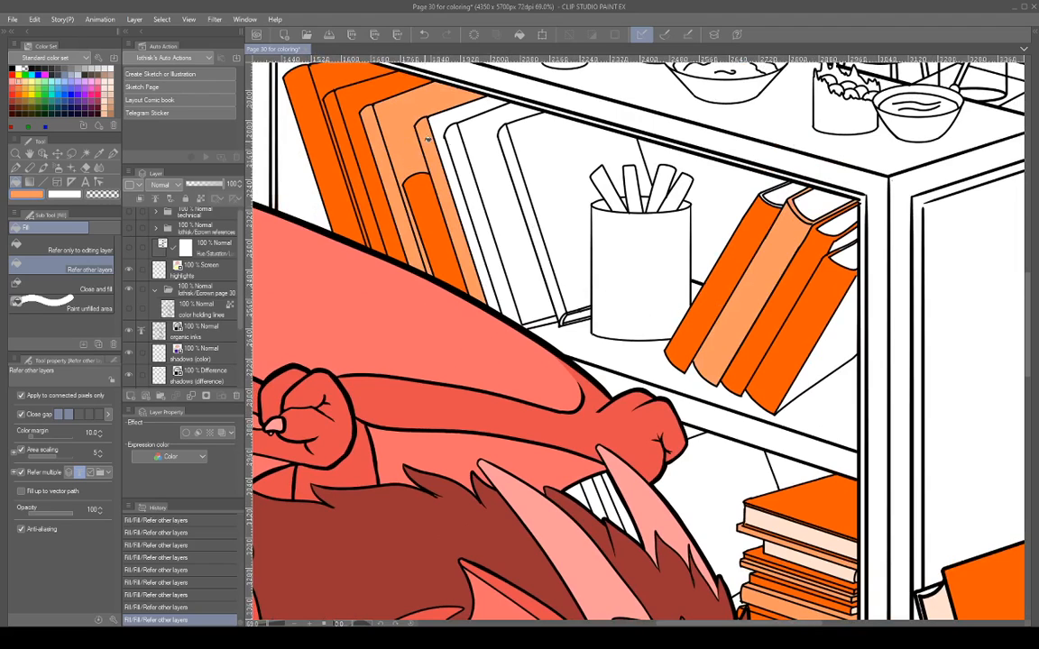
{"action": "left_click", "coordinate": [450, 157]}
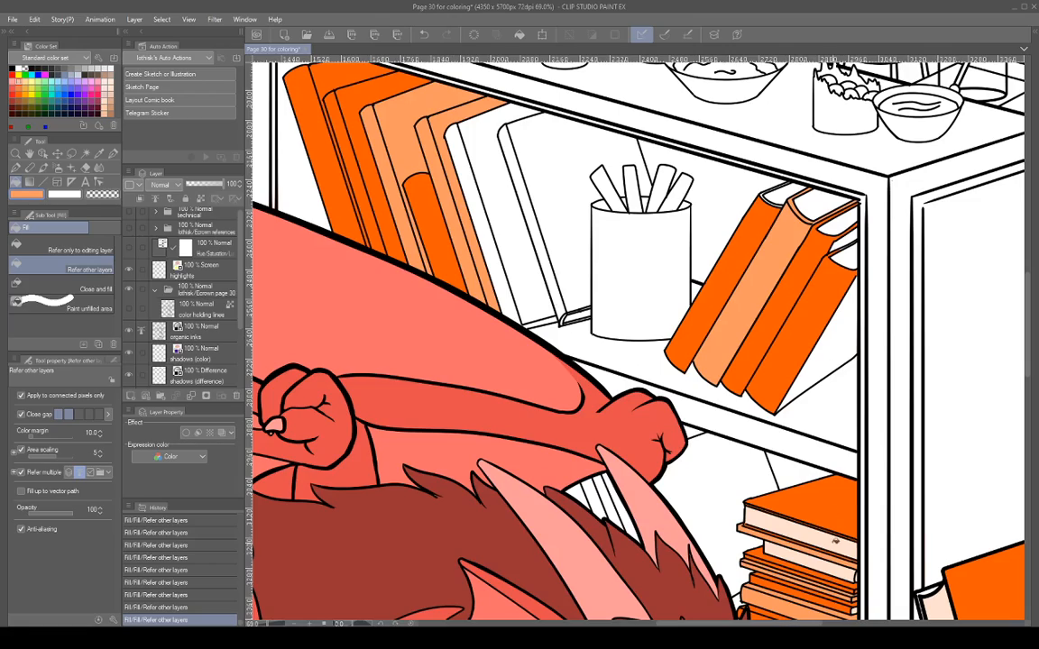
Fill the last two books before the pencil cup, including their lower edges, with the loose paper's pale cream.
{"action": "left_click_drag", "start_coordinate": [836, 541], "coordinate": [763, 159]}
{"action": "left_click", "coordinate": [881, 472], "text": "alt"}
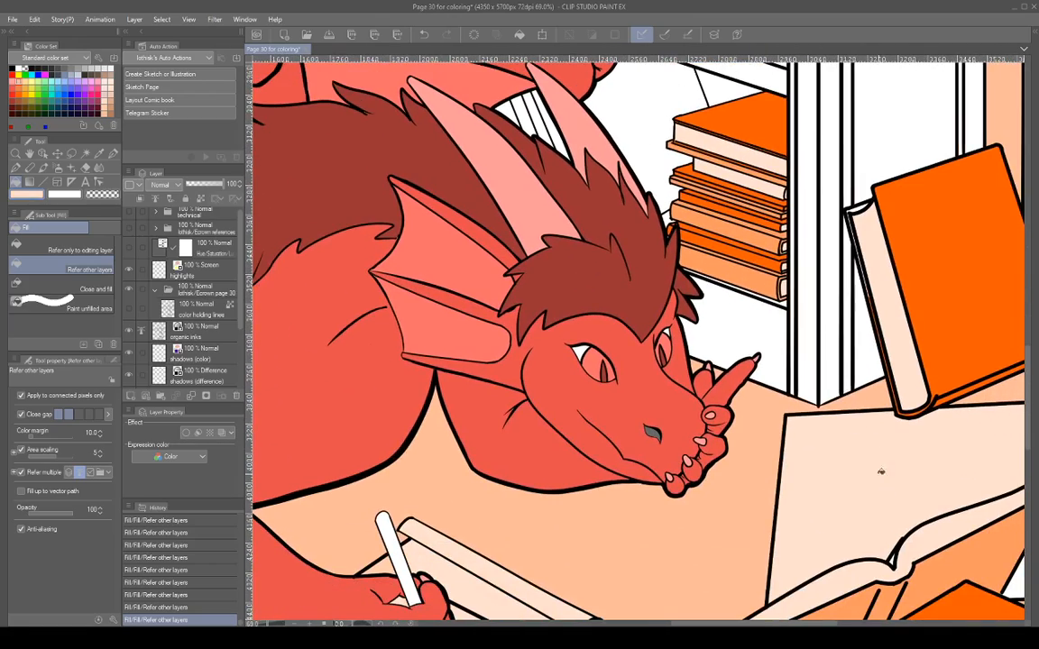
{"action": "left_click_drag", "start_coordinate": [795, 295], "coordinate": [869, 570]}
{"action": "left_click_drag", "start_coordinate": [778, 388], "coordinate": [859, 540]}
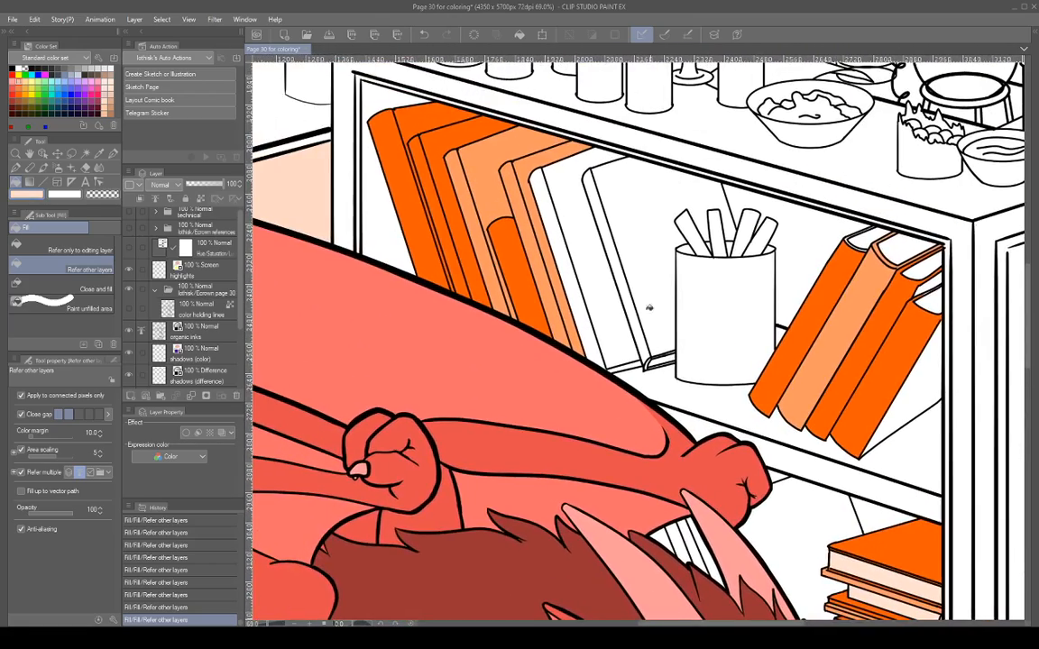
{"action": "left_click", "coordinate": [568, 248]}
{"action": "left_click", "coordinate": [604, 213]}
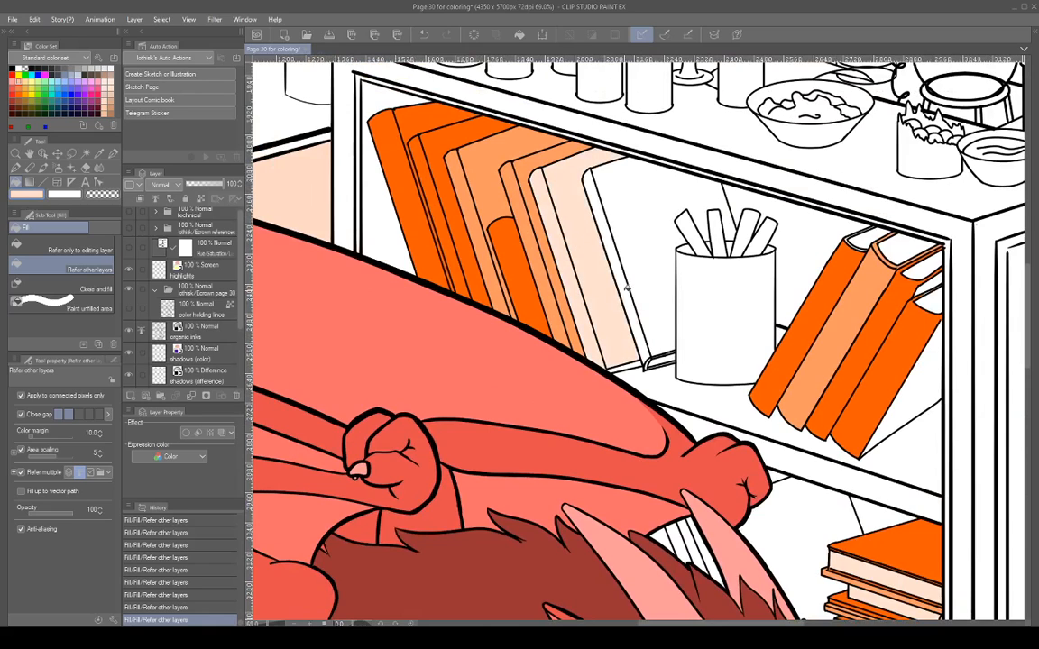
{"action": "left_click", "coordinate": [651, 283]}
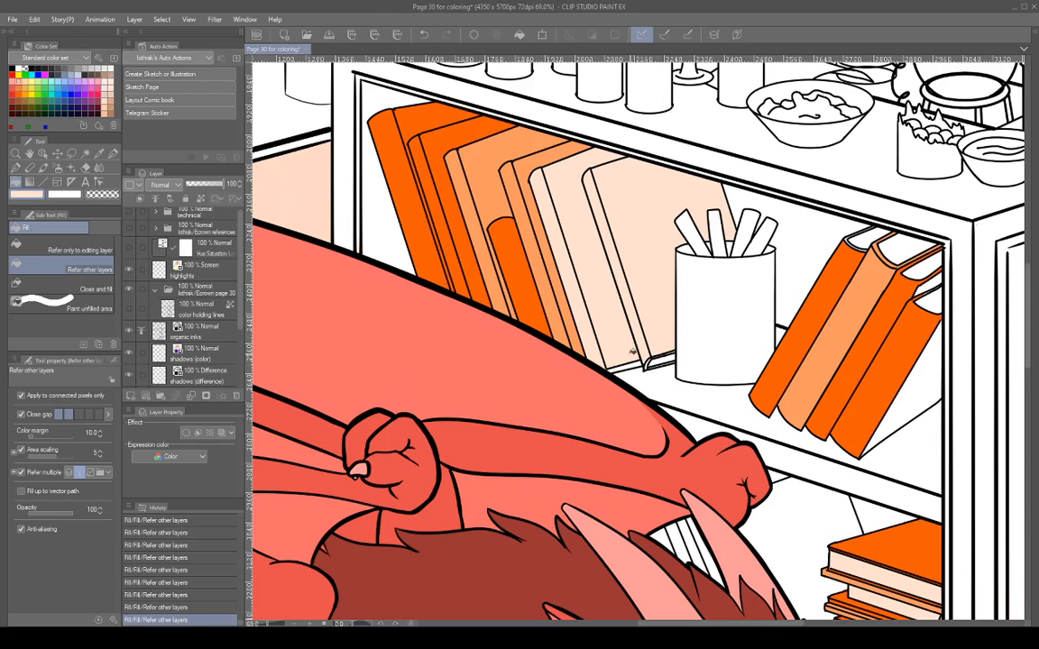
{"action": "scroll", "coordinate": [626, 352], "scroll_direction": "up", "scroll_amount": 4}
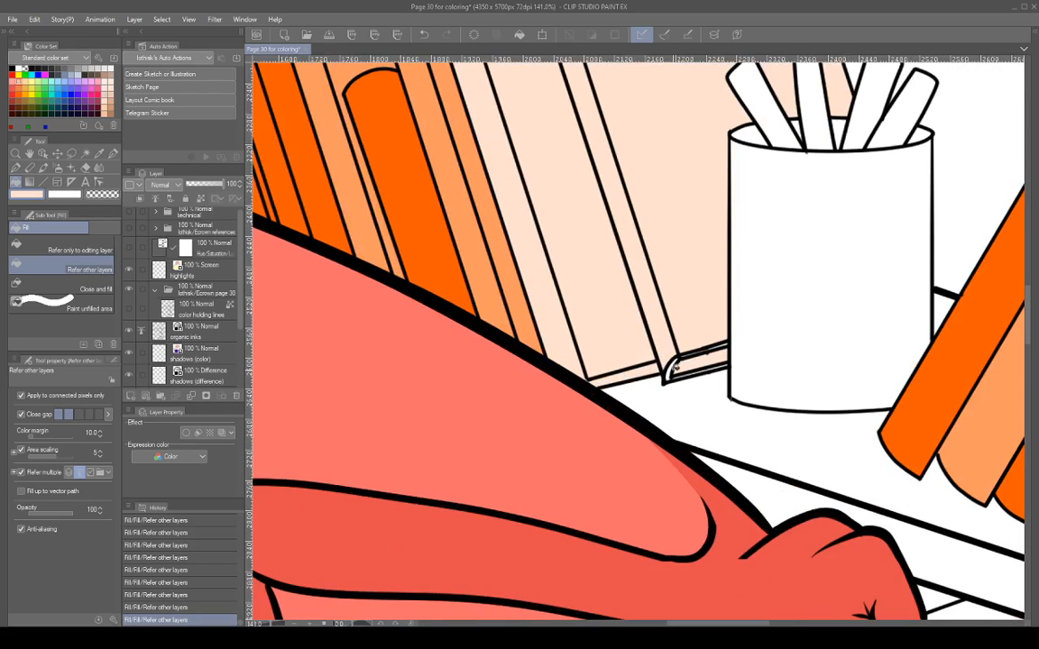
{"action": "scroll", "coordinate": [687, 367], "scroll_direction": "down", "scroll_amount": 6}
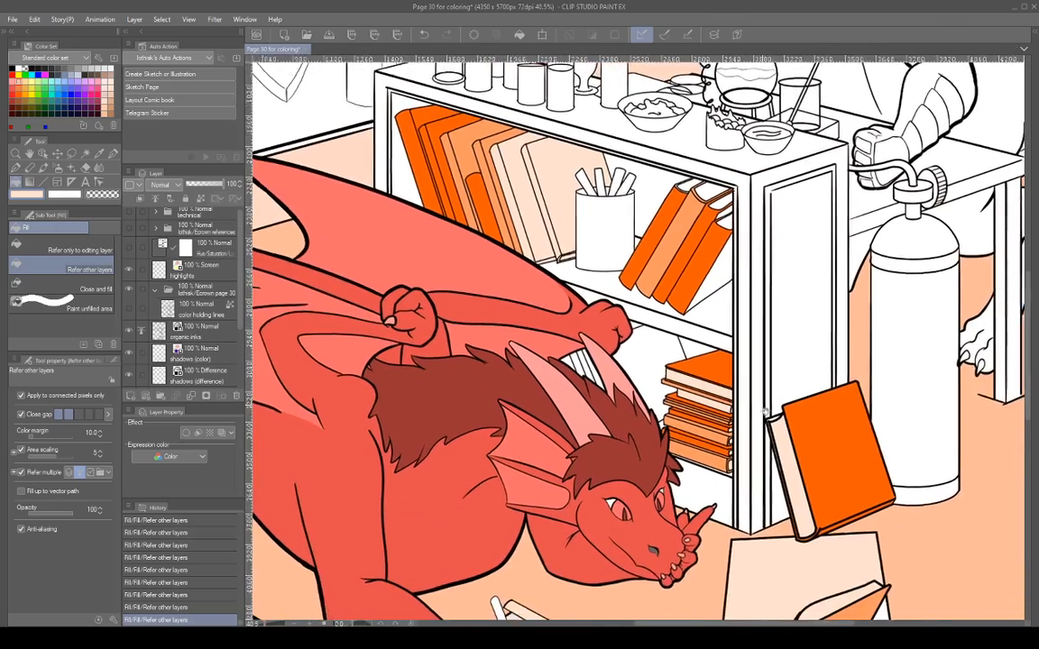
Fill the exposed cover of the tilted book nearest the bookcase upright with the bright orange of its spine.
{"action": "left_click_drag", "start_coordinate": [765, 411], "coordinate": [753, 391]}
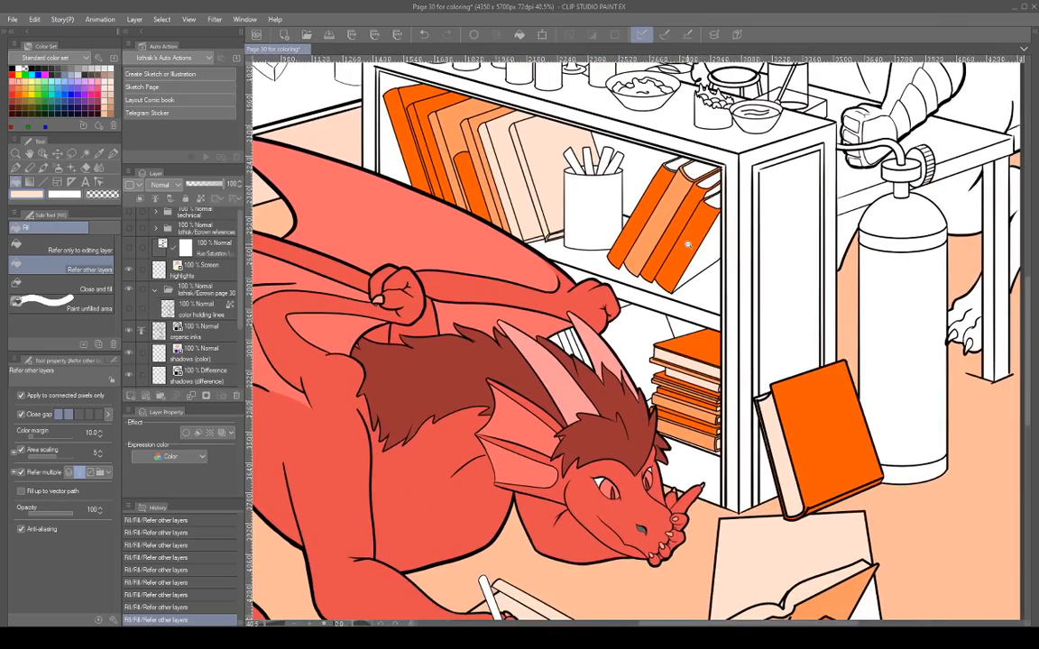
{"action": "left_click", "coordinate": [691, 240], "text": "alt"}
{"action": "left_click", "coordinate": [636, 223]}
{"action": "left_click_drag", "start_coordinate": [713, 212], "coordinate": [702, 284]}
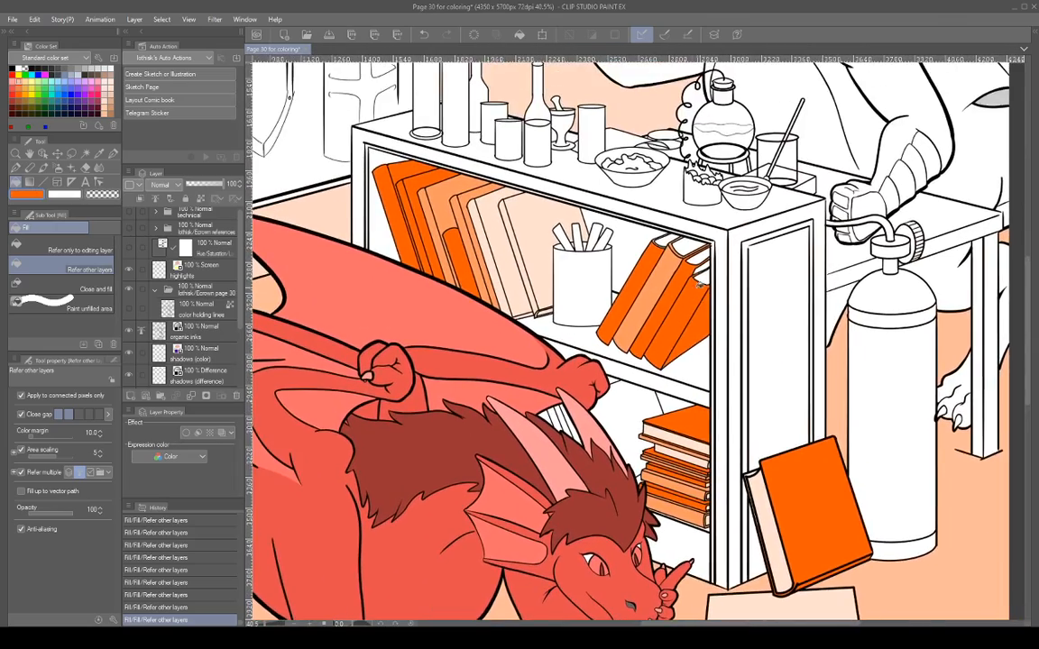
Fill the page tops of the tilted books beside the upright with pale cream and their remaining cover edges with bright orange.
{"action": "left_click", "coordinate": [549, 213], "text": "alt"}
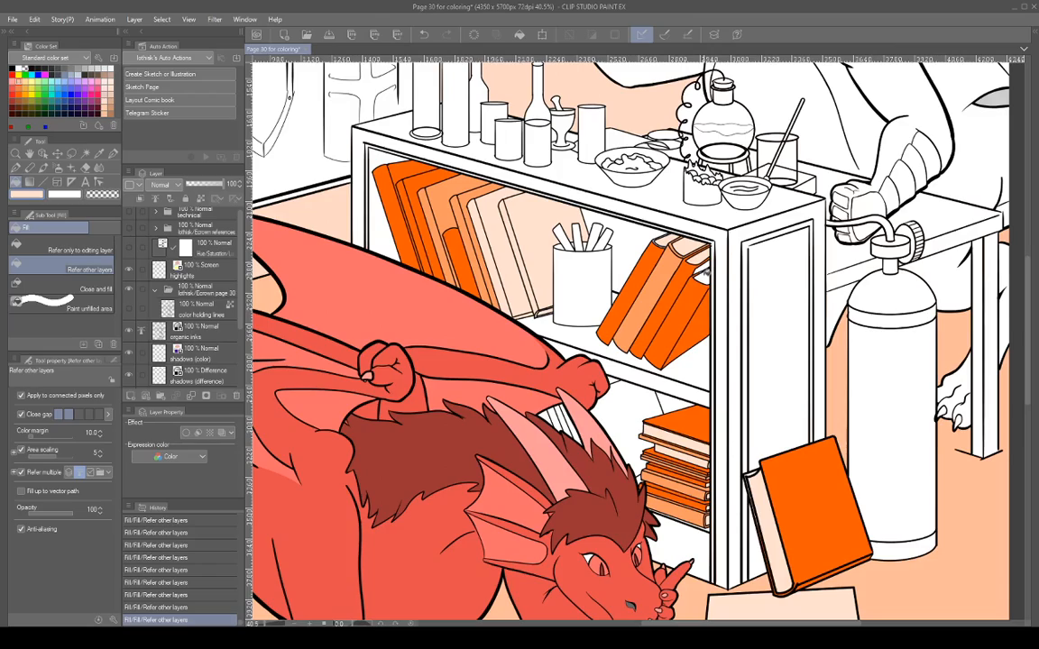
{"action": "left_click", "coordinate": [622, 244], "text": "alt"}
{"action": "scroll", "coordinate": [711, 309], "scroll_direction": "up", "scroll_amount": 5}
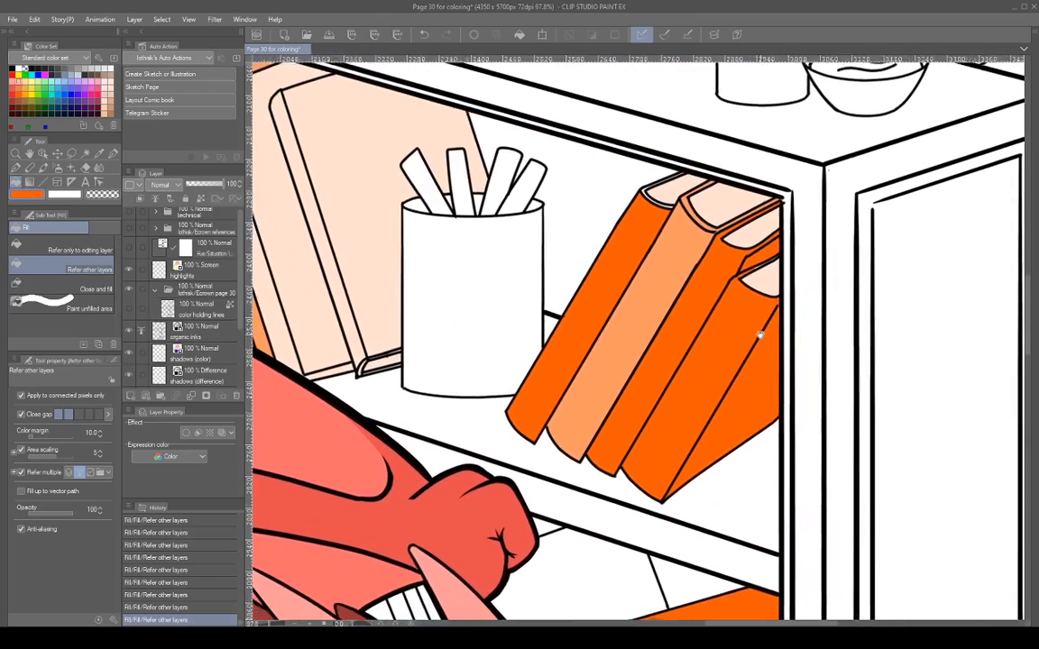
Fill the large book behind the lower shelf stack with bright orange.
{"action": "scroll", "coordinate": [761, 333], "scroll_direction": "down", "scroll_amount": 5}
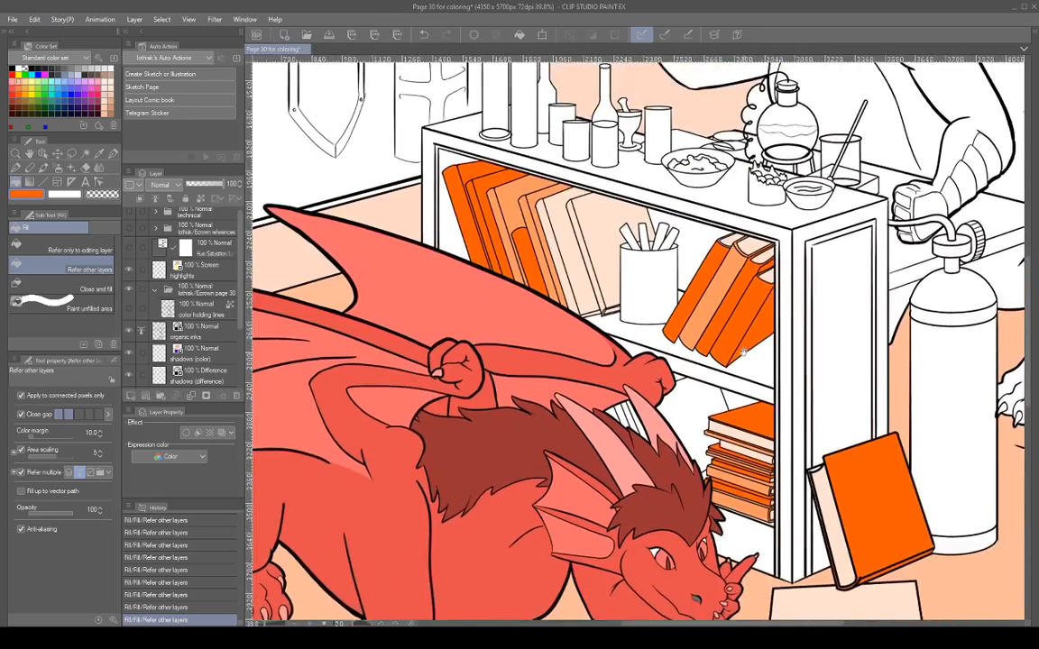
{"action": "left_click_drag", "start_coordinate": [759, 368], "coordinate": [721, 267]}
{"action": "left_click", "coordinate": [657, 302]}
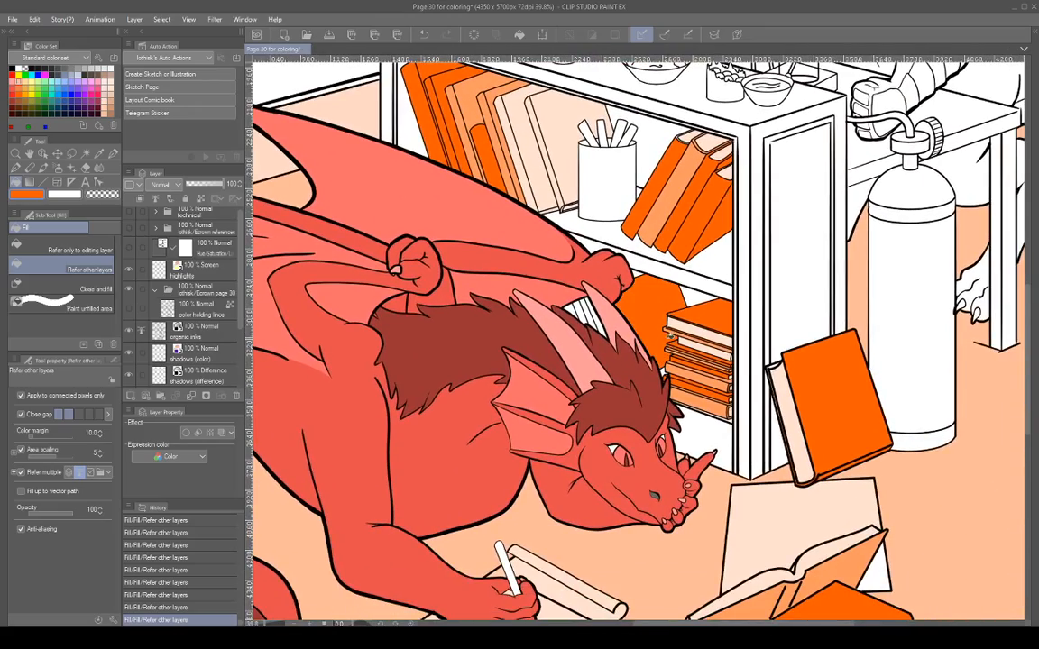
Fill the narrow book slivers showing between the dragon's horns with bright orange and pale cream.
{"action": "scroll", "coordinate": [640, 305], "scroll_direction": "up", "scroll_amount": 5}
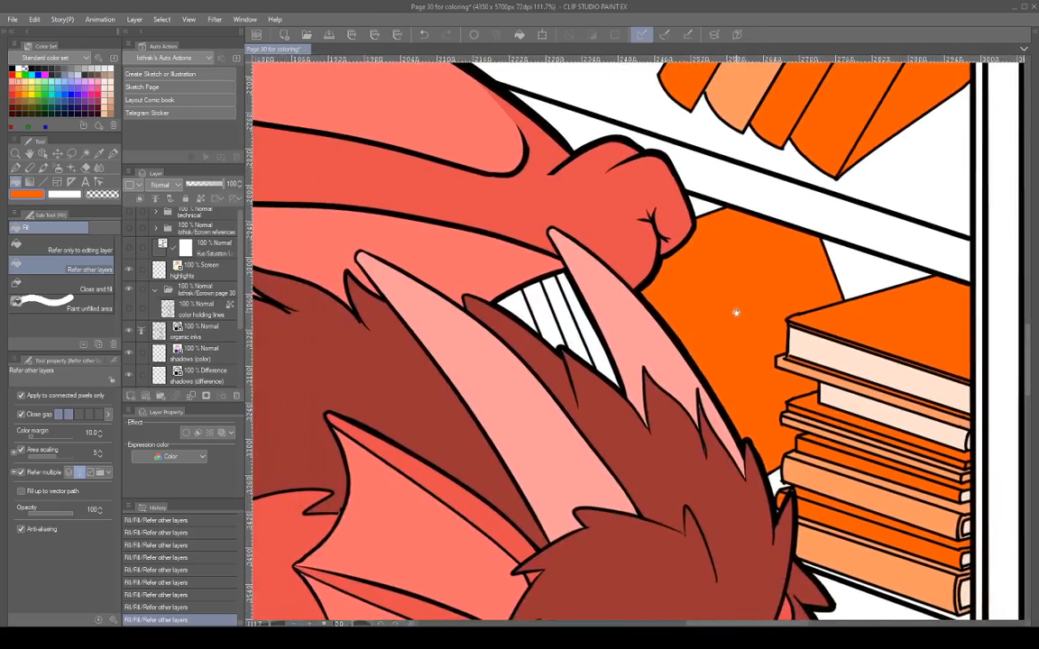
{"action": "left_click", "coordinate": [848, 356], "text": "alt"}
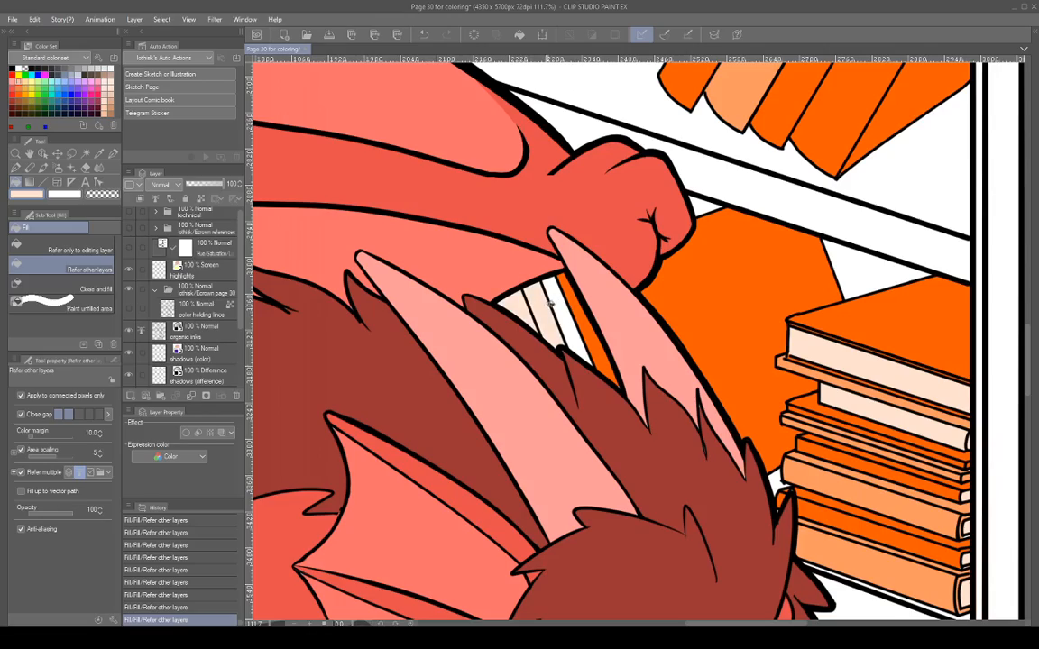
{"action": "scroll", "coordinate": [679, 425], "scroll_direction": "down", "scroll_amount": 7}
{"action": "scroll", "coordinate": [678, 425], "scroll_direction": "up", "scroll_amount": 2}
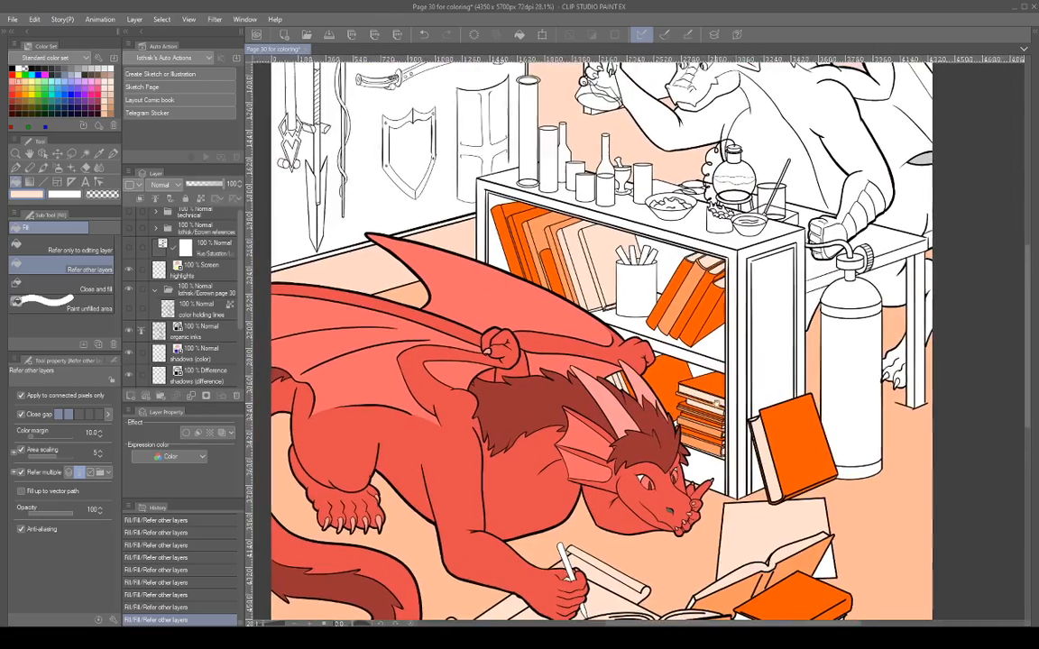
Fill the bookcase's middle shelf board and the back of its upper compartment with brown.
{"action": "scroll", "coordinate": [686, 352], "scroll_direction": "up", "scroll_amount": 1}
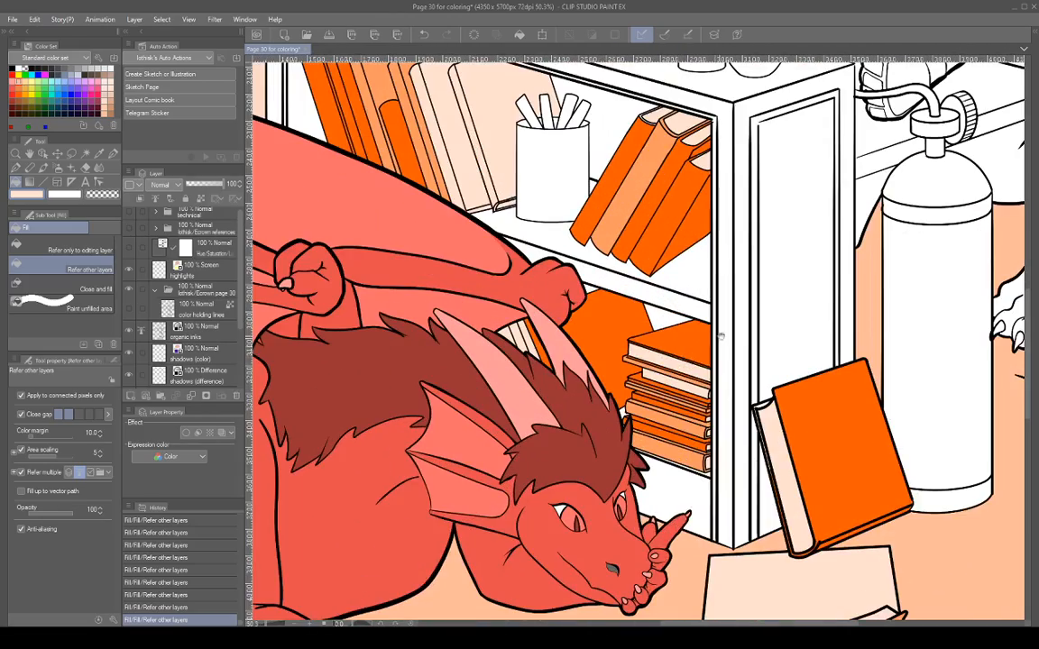
{"action": "scroll", "coordinate": [721, 335], "scroll_direction": "down", "scroll_amount": 2}
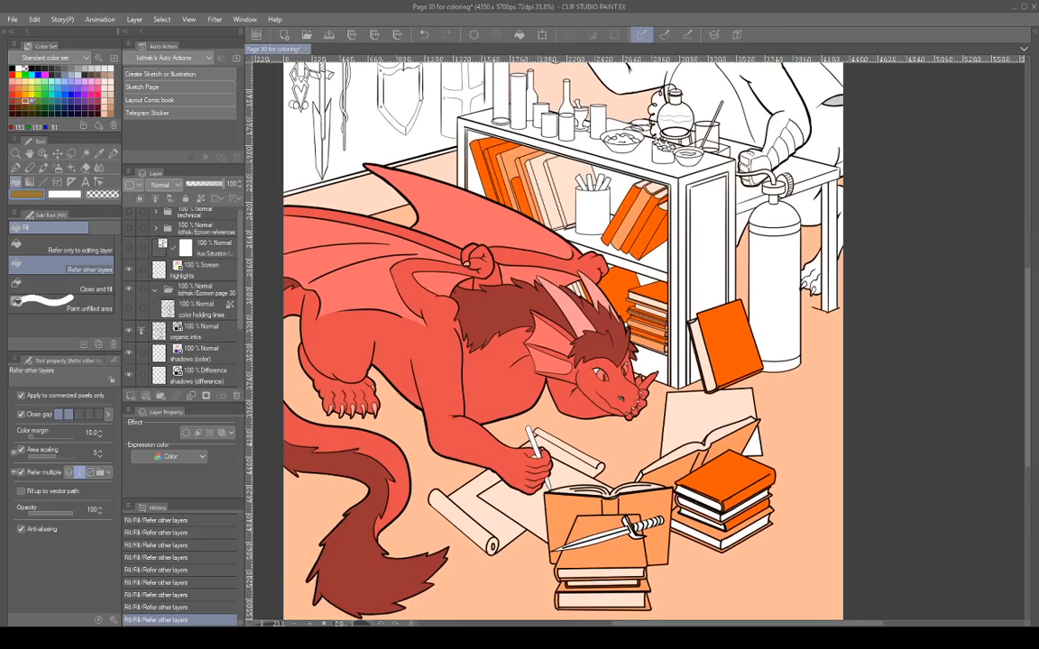
{"action": "left_click", "coordinate": [26, 99]}
{"action": "scroll", "coordinate": [679, 216], "scroll_direction": "up", "scroll_amount": 5}
{"action": "left_click", "coordinate": [646, 360]}
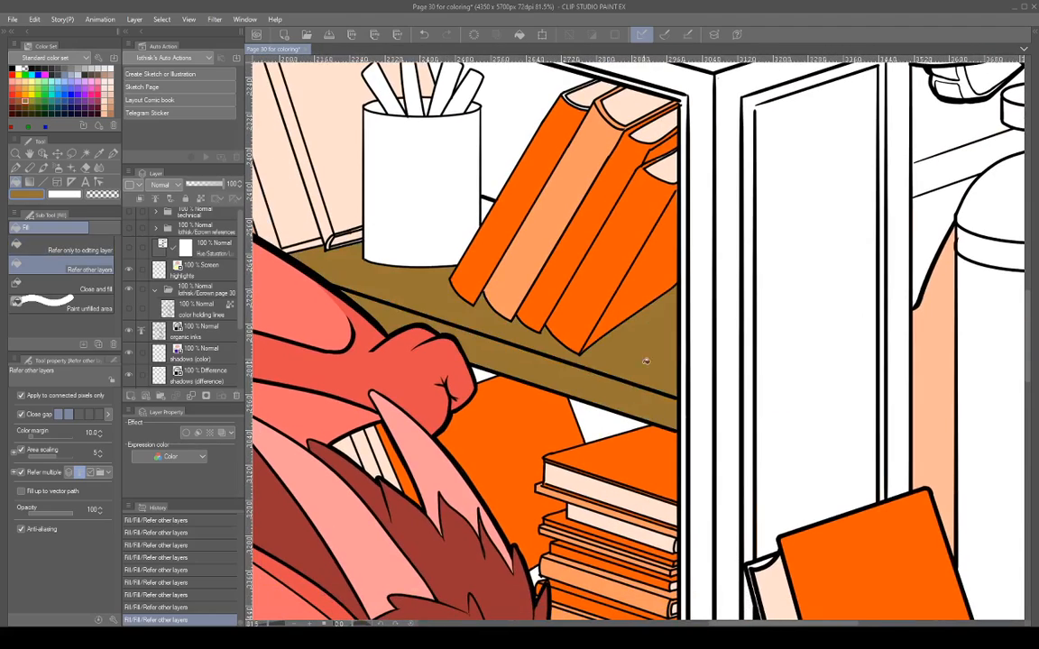
{"action": "left_click_drag", "start_coordinate": [646, 361], "coordinate": [754, 442]}
{"action": "left_click", "coordinate": [645, 225]}
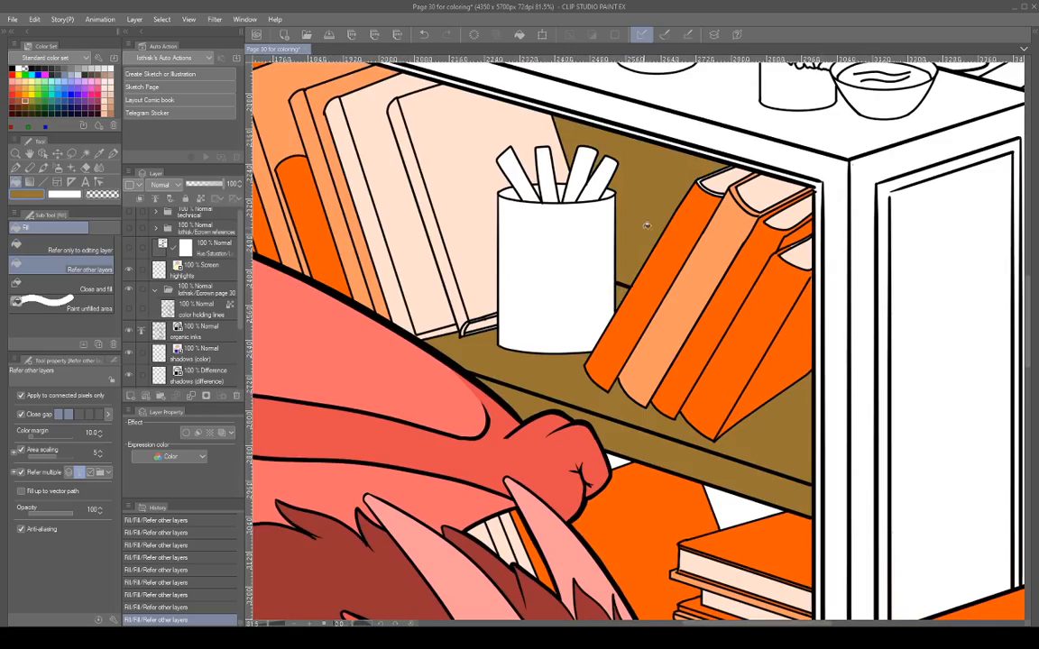
Fill the bookcase's top front edge, its uprights and its outer side panel with the same brown.
{"action": "left_click_drag", "start_coordinate": [651, 210], "coordinate": [756, 375]}
{"action": "left_click", "coordinate": [742, 278]}
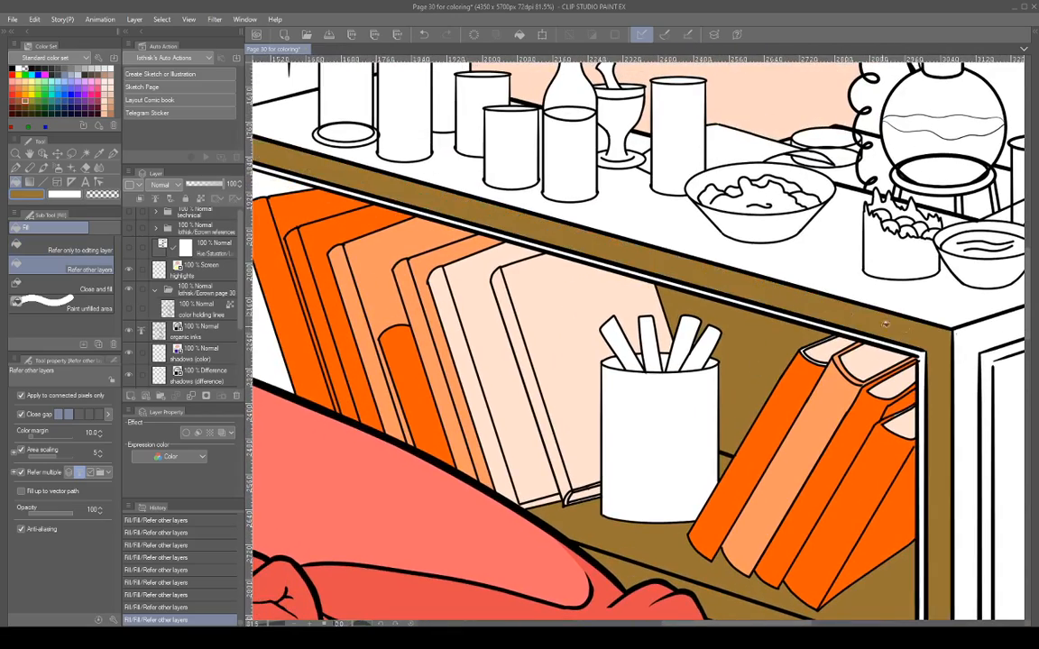
{"action": "left_click_drag", "start_coordinate": [976, 381], "coordinate": [798, 291]}
{"action": "left_click", "coordinate": [796, 290]}
{"action": "left_click", "coordinate": [819, 289]}
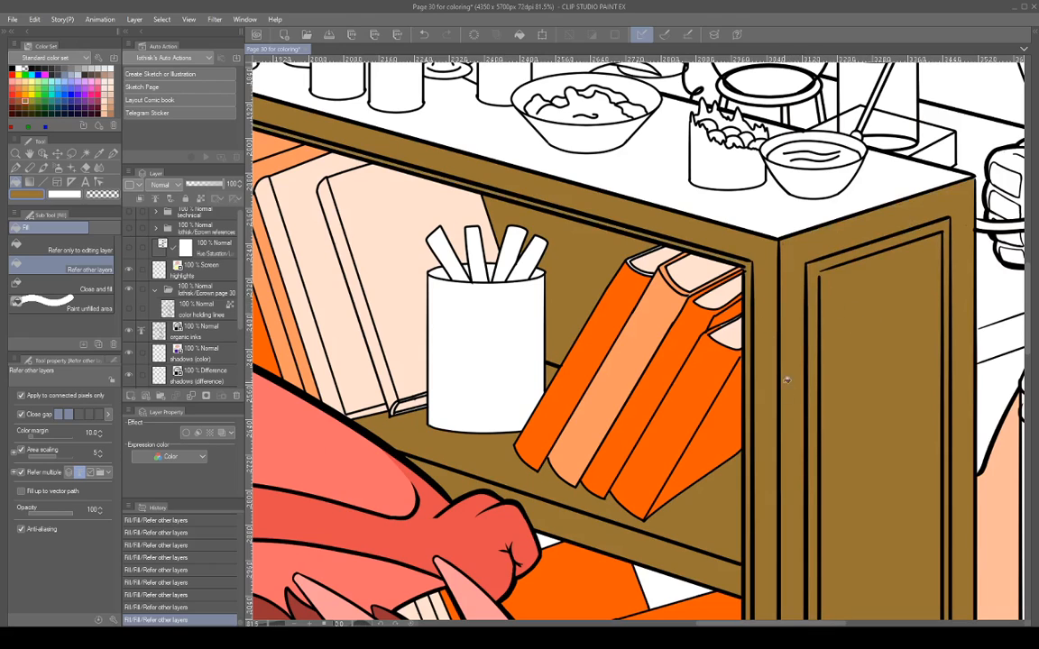
{"action": "scroll", "coordinate": [784, 379], "scroll_direction": "down", "scroll_amount": 3}
{"action": "left_click_drag", "start_coordinate": [784, 381], "coordinate": [812, 261]}
{"action": "left_click", "coordinate": [418, 152]}
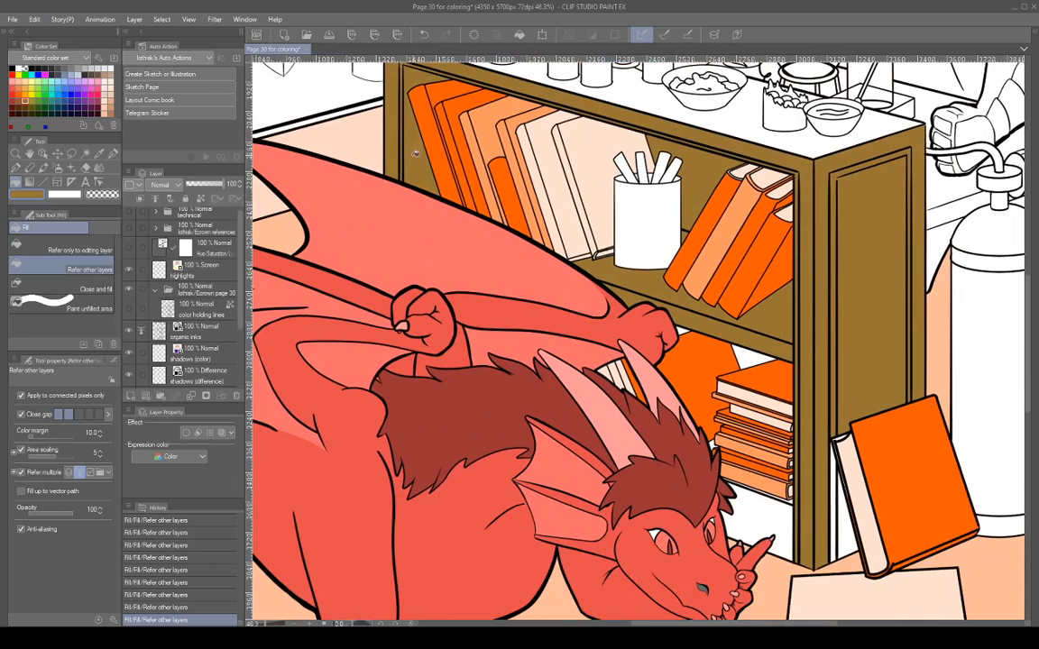
{"action": "left_click_drag", "start_coordinate": [424, 136], "coordinate": [472, 178]}
Fill the gaps behind the lower book stack, the bottom shelf edge and the bookcase base with brown.
{"action": "left_click_drag", "start_coordinate": [818, 375], "coordinate": [738, 285]}
{"action": "scroll", "coordinate": [738, 285], "scroll_direction": "up", "scroll_amount": 4}
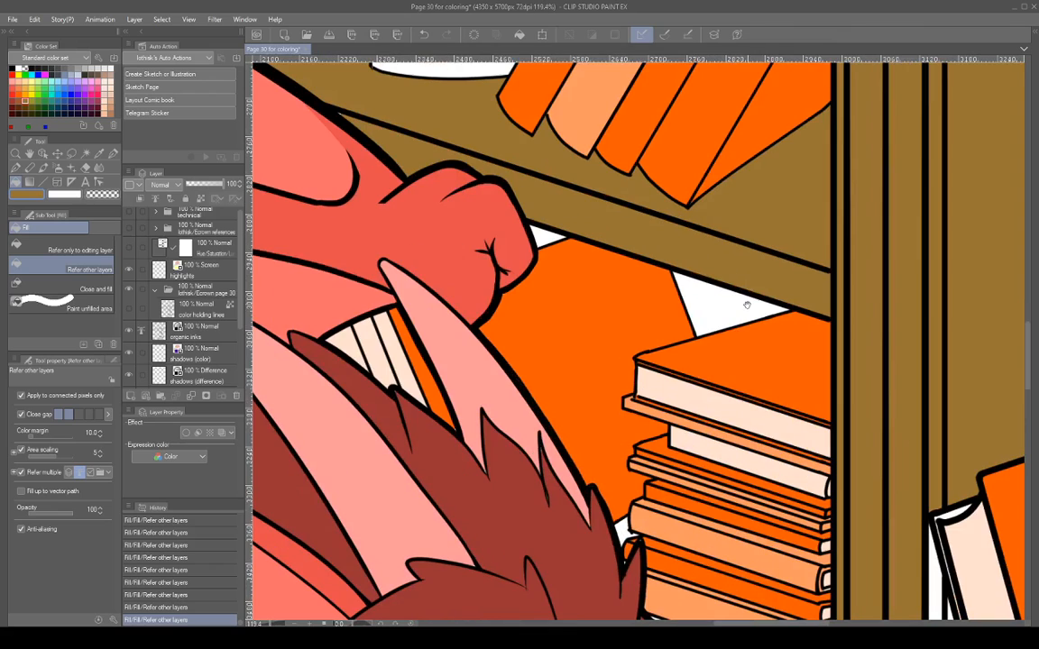
{"action": "left_click", "coordinate": [703, 313]}
{"action": "left_click_drag", "start_coordinate": [635, 325], "coordinate": [622, 181]}
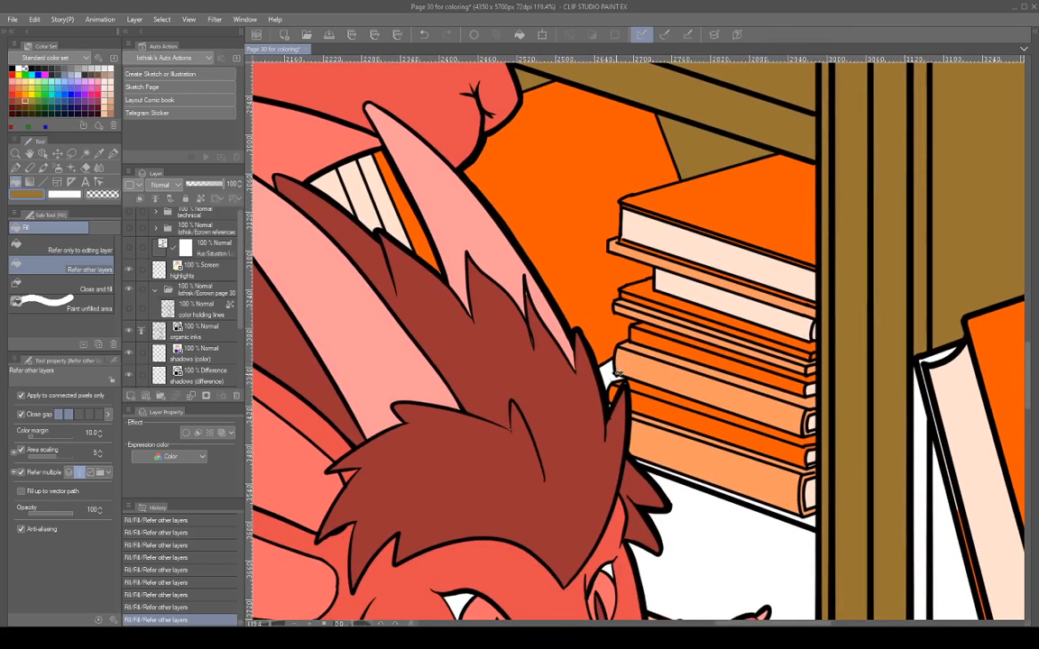
{"action": "left_click_drag", "start_coordinate": [804, 437], "coordinate": [778, 277]}
{"action": "left_click", "coordinate": [788, 392]}
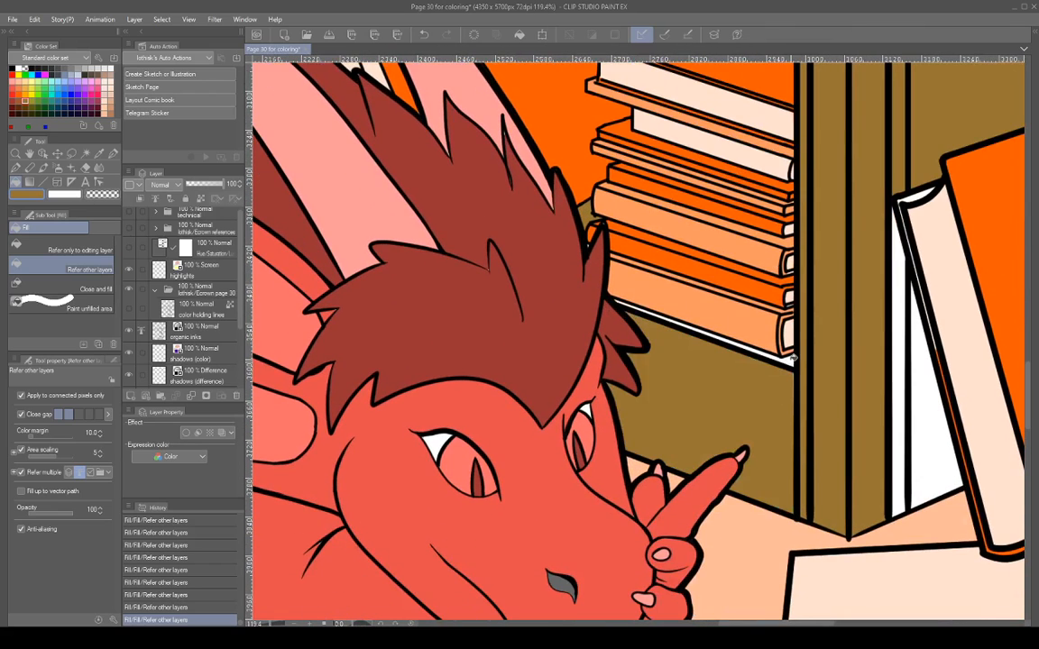
{"action": "left_click", "coordinate": [793, 363]}
Fill the remaining white parts of the bookcase's side beside the leaning book with brown.
{"action": "left_click_drag", "start_coordinate": [901, 375], "coordinate": [774, 375]}
{"action": "left_click", "coordinate": [775, 378]}
{"action": "left_click", "coordinate": [805, 394]}
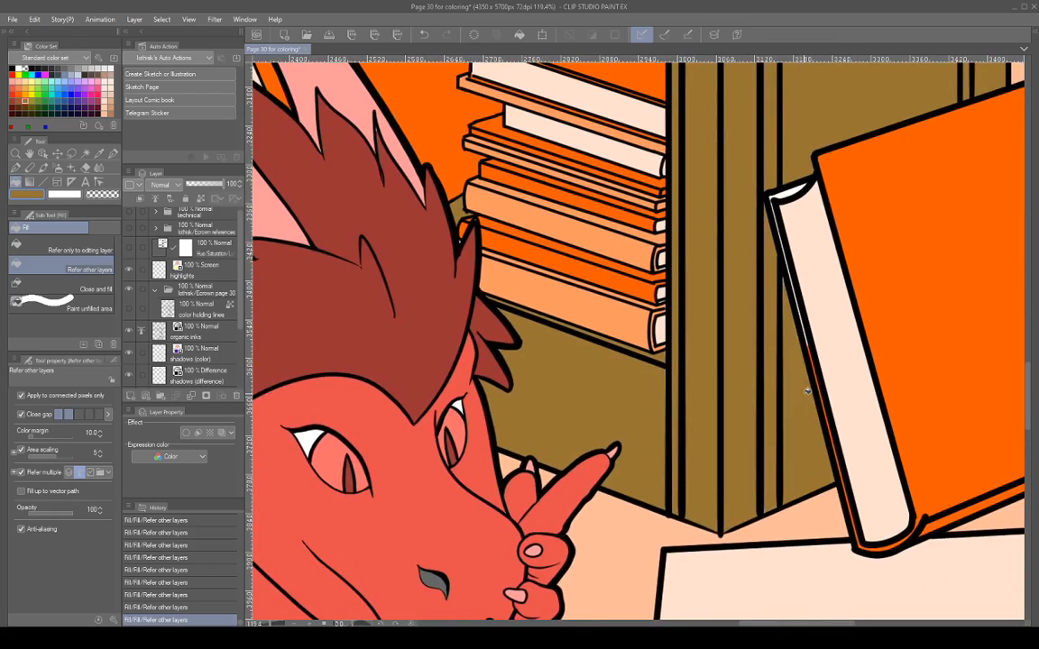
Sample the leaning book's bright orange and fill the white sliver at the upper end of its pages.
{"action": "left_click_drag", "start_coordinate": [841, 325], "coordinate": [730, 417]}
{"action": "left_click", "coordinate": [770, 339], "text": "alt"}
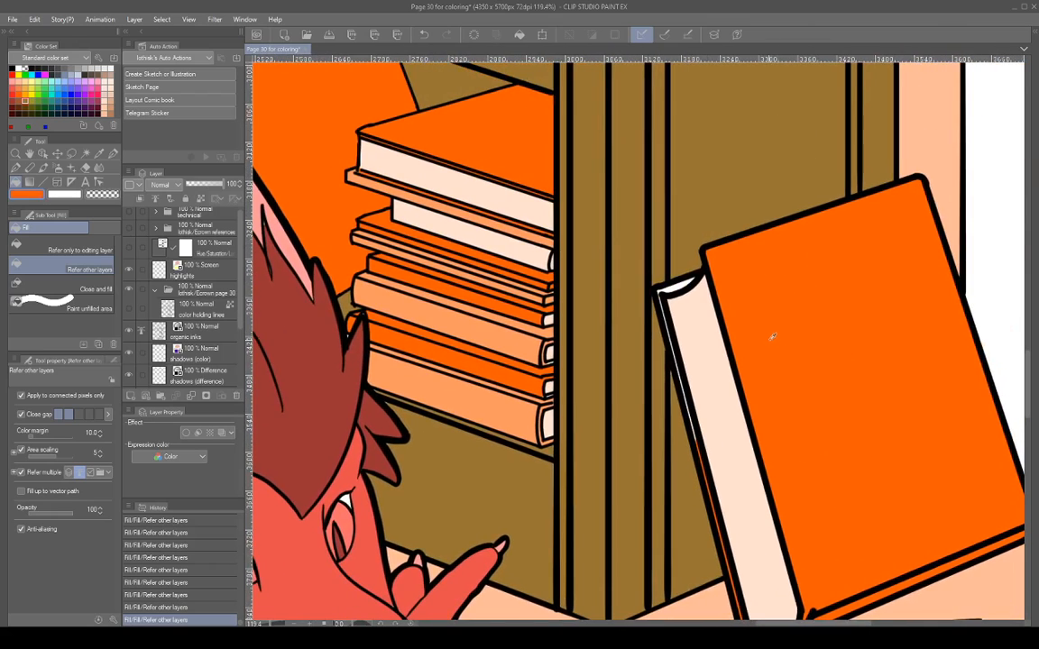
{"action": "left_click", "coordinate": [677, 297]}
Paint the leaning book's thin white cover edge bright orange with the hard pixel brush at size 25.
{"action": "left_click", "coordinate": [112, 153]}
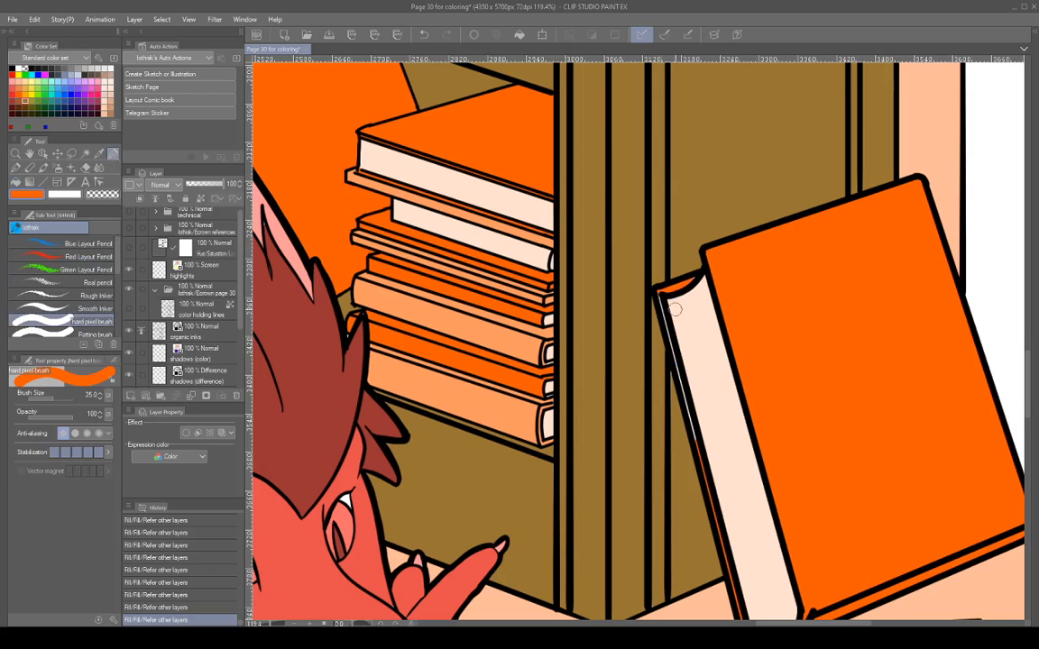
{"action": "scroll", "coordinate": [685, 316], "scroll_direction": "up", "scroll_amount": 4}
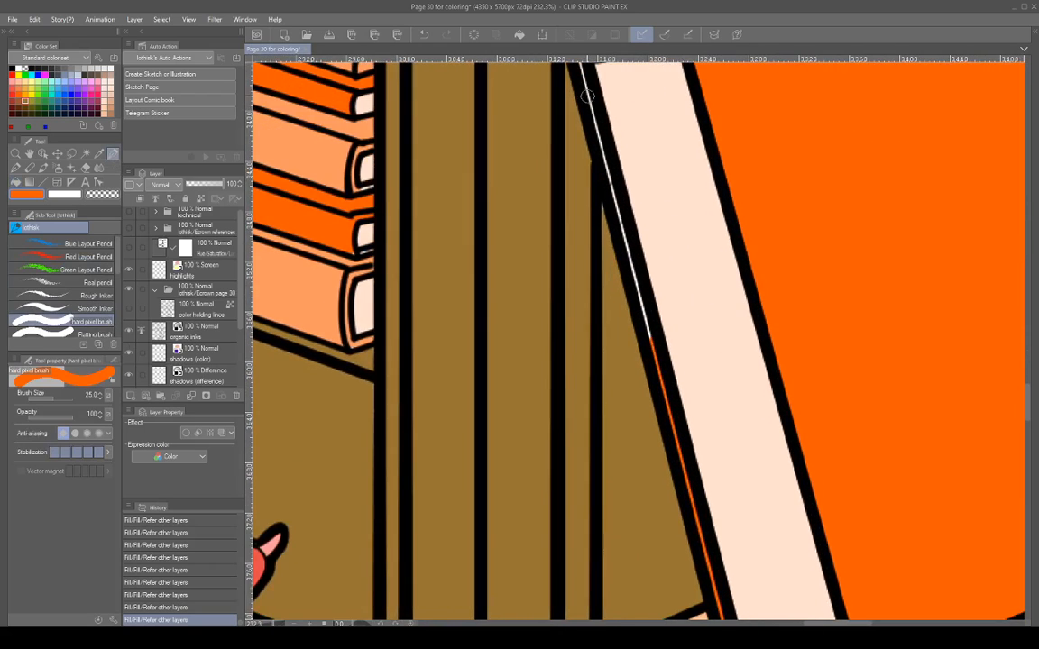
{"action": "scroll", "coordinate": [586, 94], "scroll_direction": "down", "scroll_amount": 3}
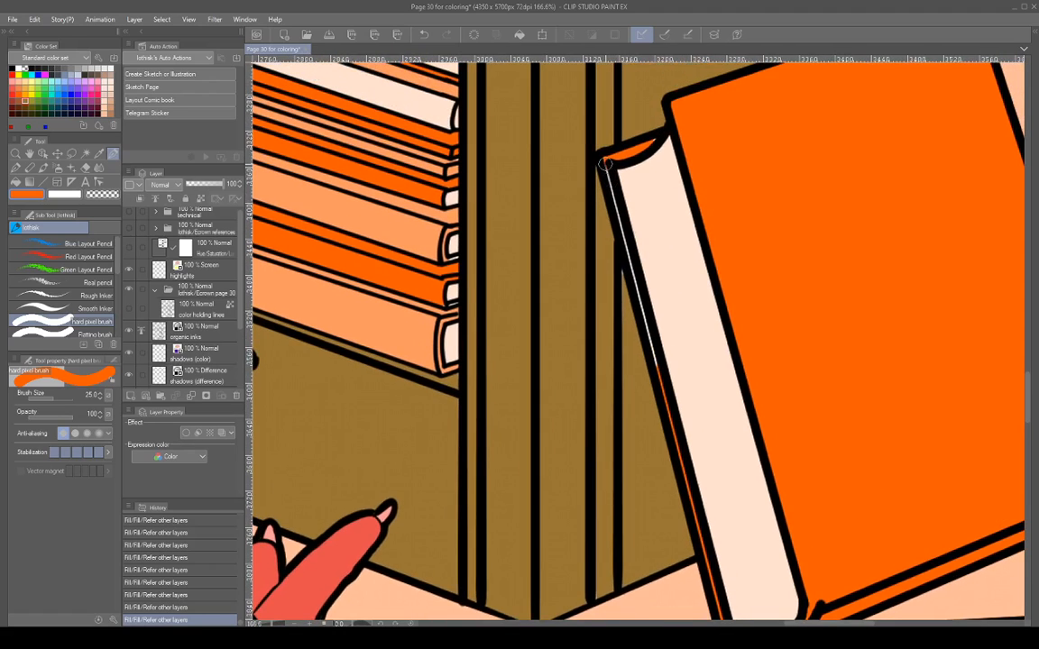
{"action": "left_click_drag", "start_coordinate": [607, 165], "coordinate": [669, 386]}
{"action": "mouse_move", "coordinate": [725, 431]}
{"action": "left_mouse_down"}
{"action": "mouse_move", "coordinate": [648, 229]}
{"action": "mouse_move", "coordinate": [674, 348]}
{"action": "mouse_move", "coordinate": [740, 474]}
{"action": "mouse_move", "coordinate": [765, 440]}
{"action": "left_mouse_up"}
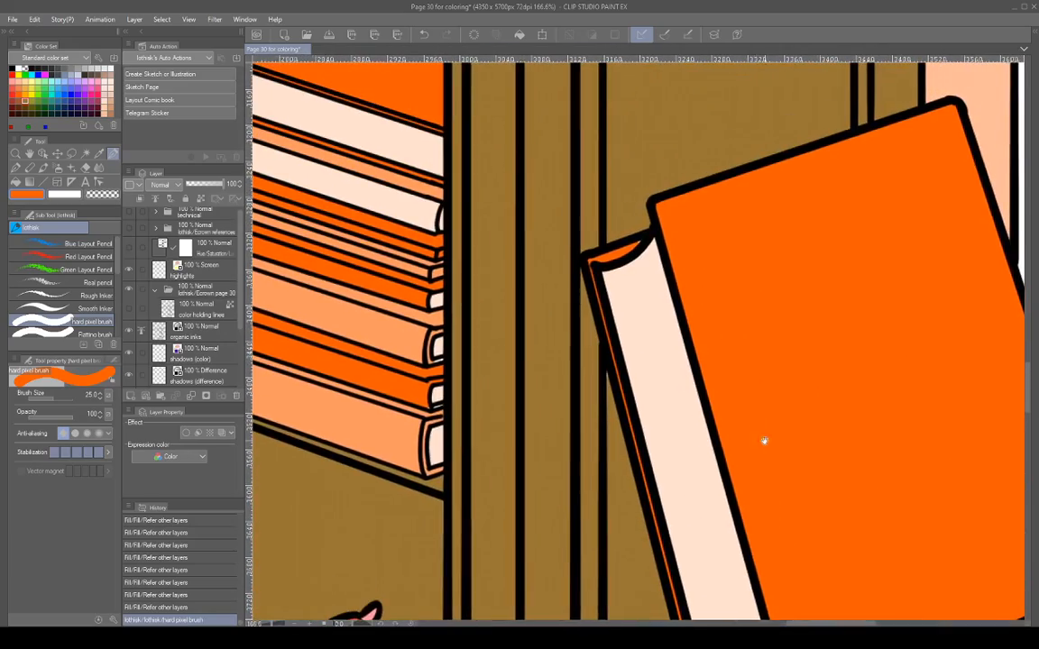
{"action": "left_click", "coordinate": [635, 245]}
Sample the bookcase brown and fill its top surface, including the gaps between the bottles and the goblet.
{"action": "scroll", "coordinate": [635, 244], "scroll_direction": "down", "scroll_amount": 10}
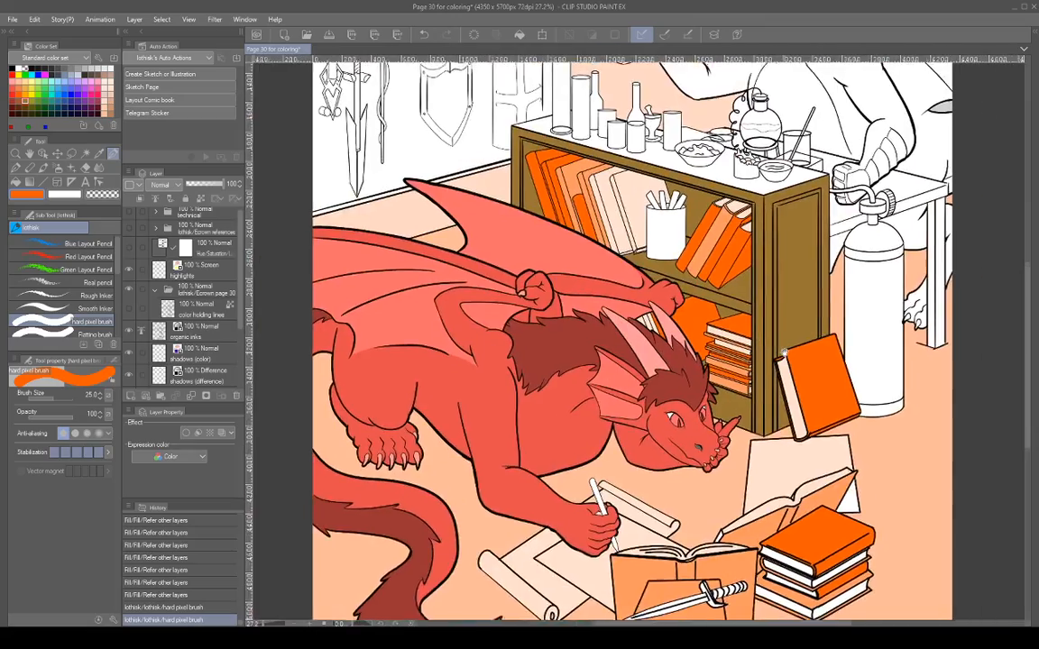
{"action": "left_click_drag", "start_coordinate": [784, 353], "coordinate": [728, 366]}
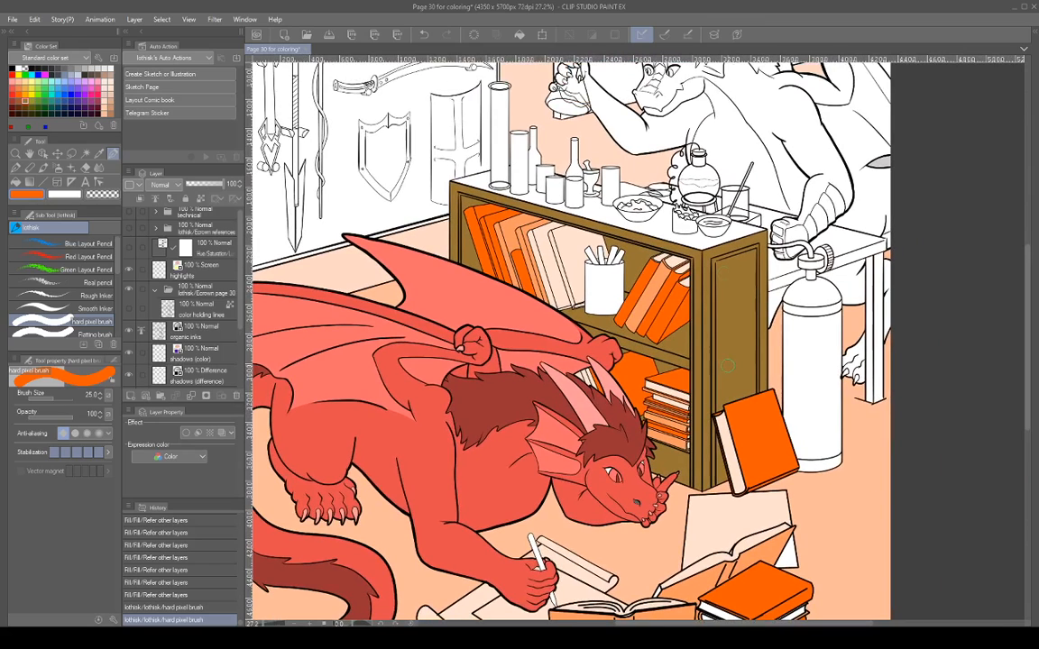
{"action": "left_click", "coordinate": [735, 279], "text": "alt"}
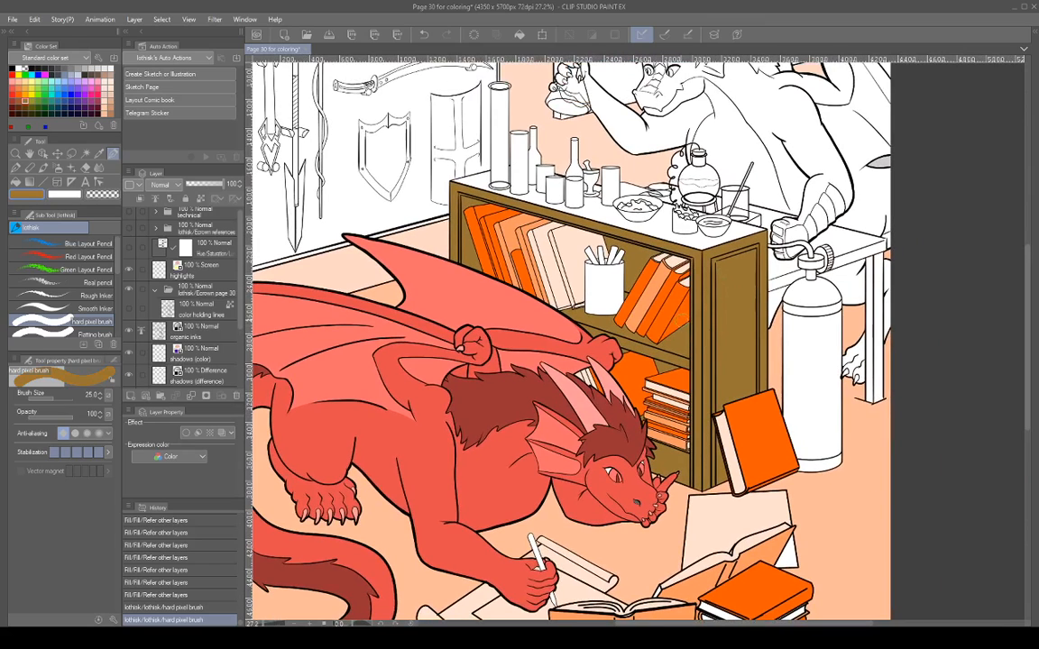
{"action": "key", "text": "g"}
{"action": "left_click", "coordinate": [593, 202]}
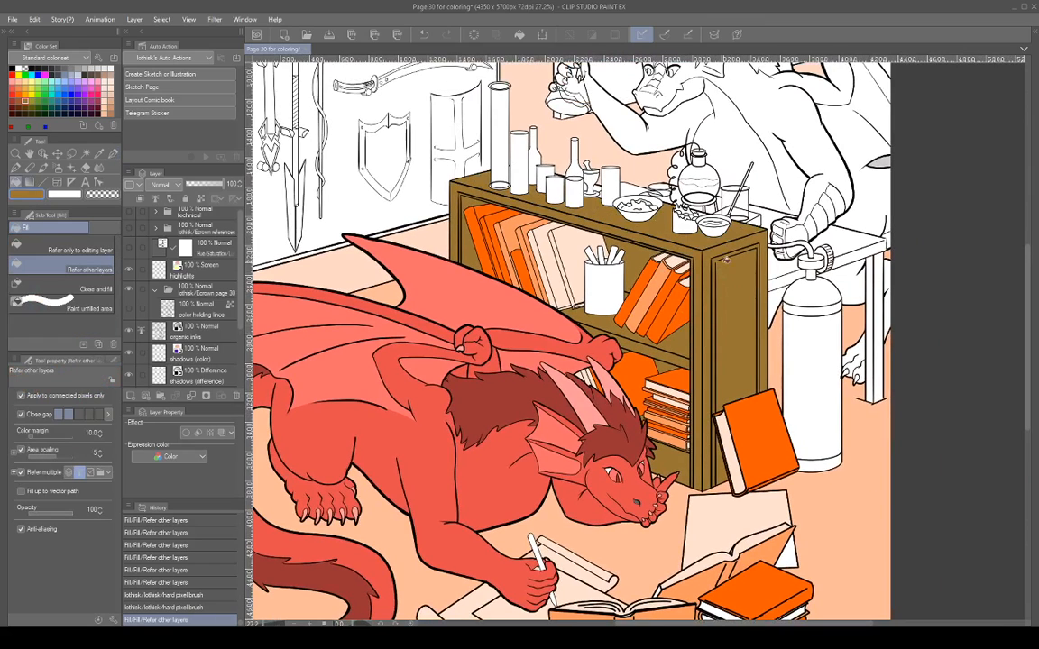
{"action": "left_click", "coordinate": [598, 188]}
{"action": "left_click", "coordinate": [590, 185]}
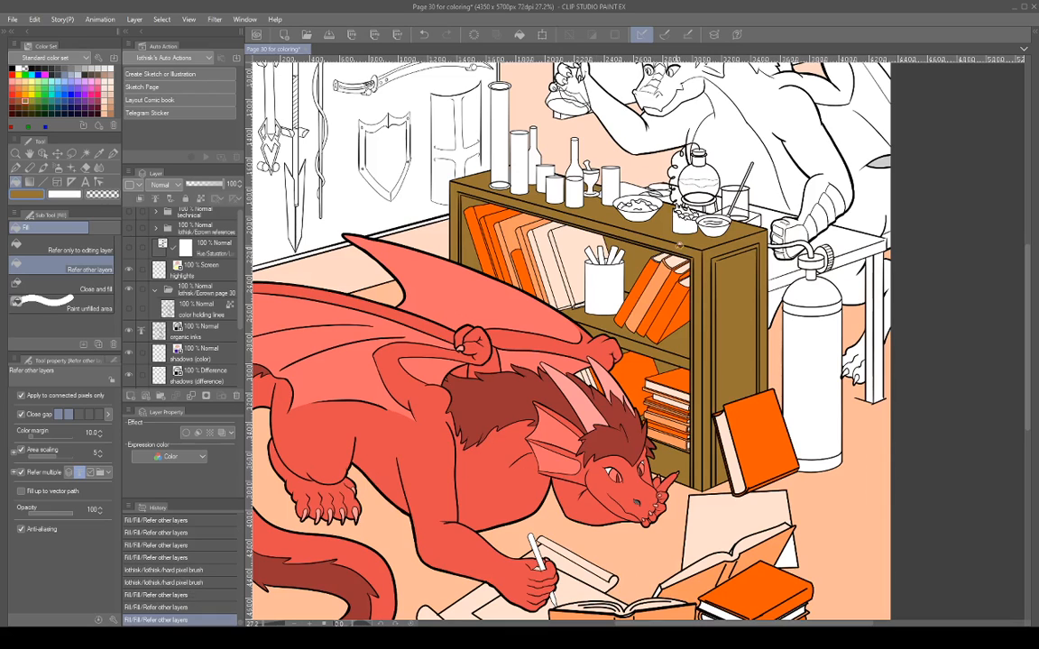
Fill the small tabletop gaps around the jagged cup and the neighbouring bowl with brown.
{"action": "scroll", "coordinate": [700, 211], "scroll_direction": "up", "scroll_amount": 6}
{"action": "left_click", "coordinate": [709, 226]}
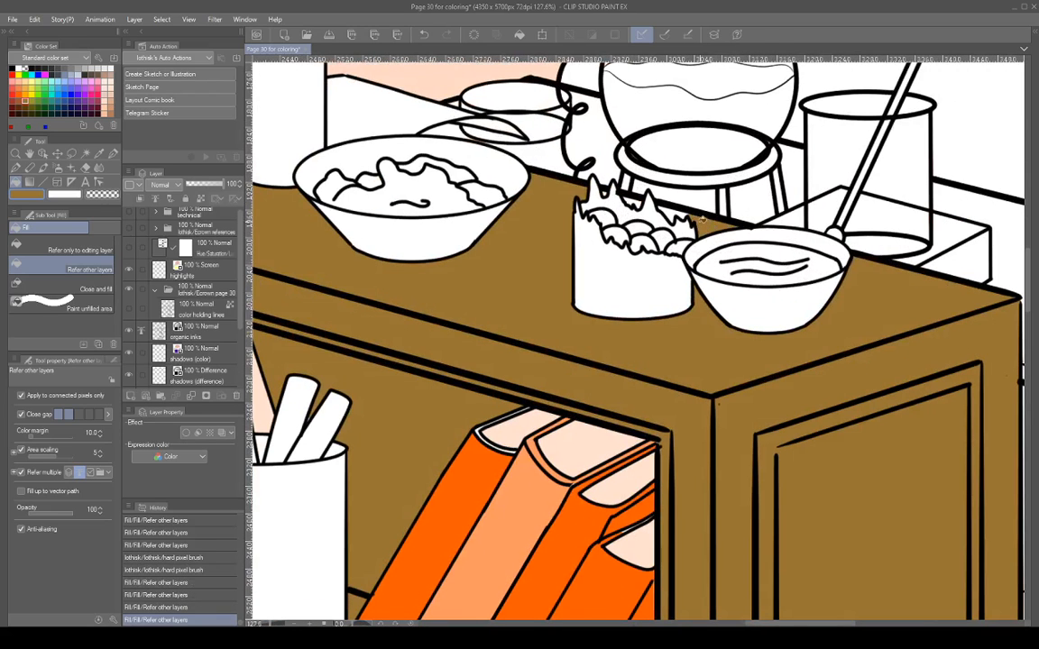
{"action": "left_click", "coordinate": [674, 211]}
{"action": "left_click", "coordinate": [630, 197]}
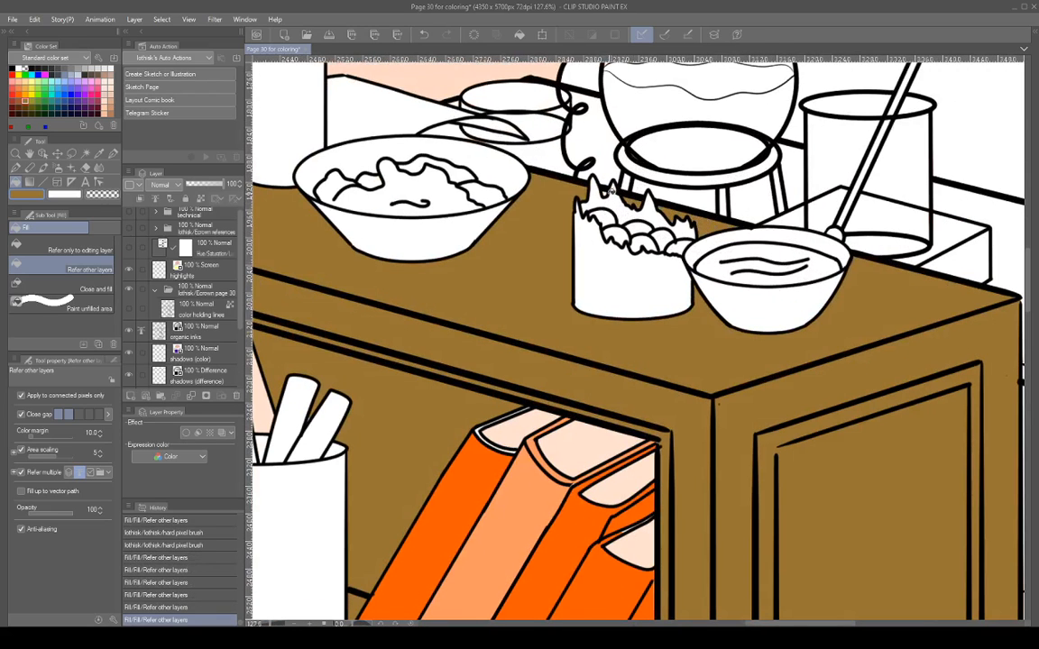
{"action": "left_click", "coordinate": [608, 191]}
Show the Hue/Saturation correction layer above Flats(unrelated) to preview the shifted colors on the whole page.
{"action": "scroll", "coordinate": [761, 313], "scroll_direction": "down", "scroll_amount": 4}
{"action": "scroll", "coordinate": [755, 313], "scroll_direction": "down", "scroll_amount": 3}
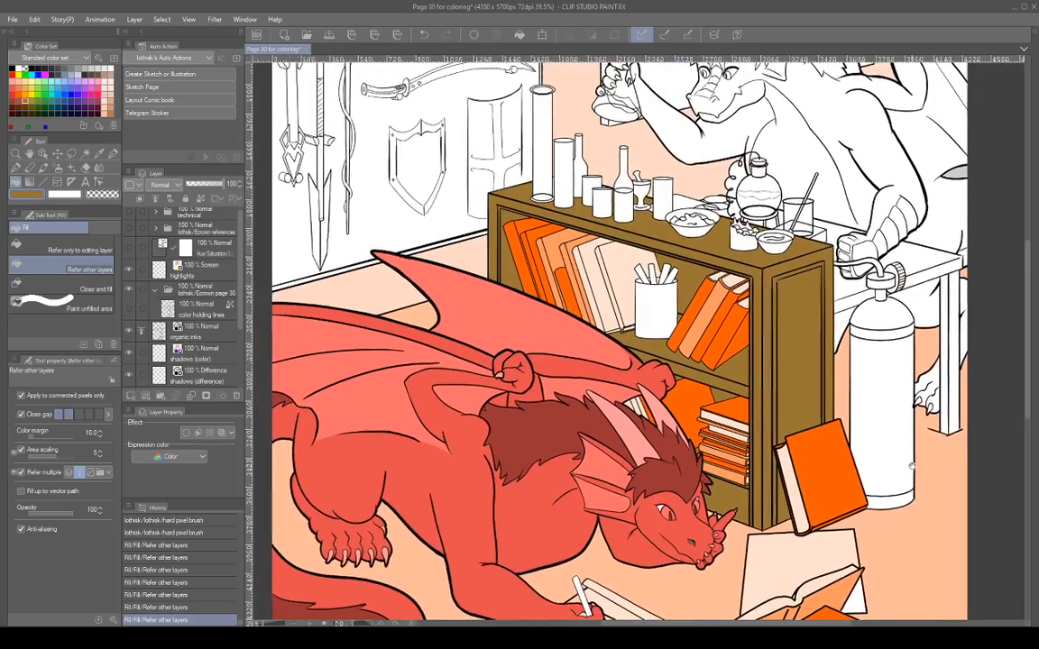
{"action": "left_click_drag", "start_coordinate": [911, 465], "coordinate": [865, 438]}
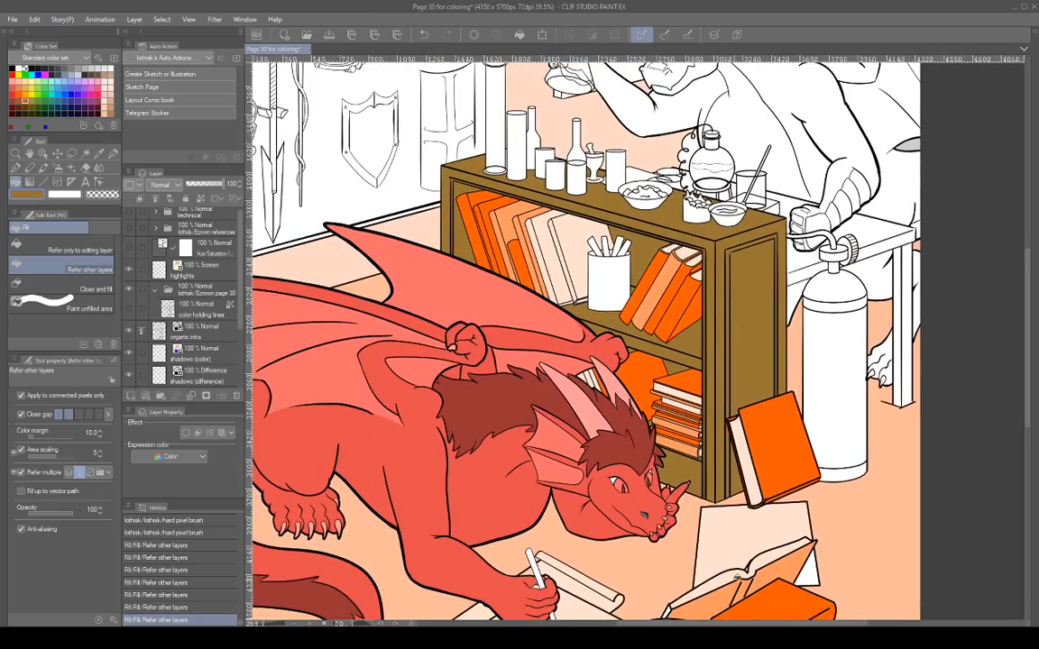
{"action": "mouse_move", "coordinate": [868, 383]}
{"action": "left_mouse_down"}
{"action": "mouse_move", "coordinate": [838, 495]}
{"action": "mouse_move", "coordinate": [796, 509]}
{"action": "mouse_move", "coordinate": [882, 390]}
{"action": "left_mouse_up"}
{"action": "scroll", "coordinate": [882, 390], "scroll_direction": "down", "scroll_amount": 3}
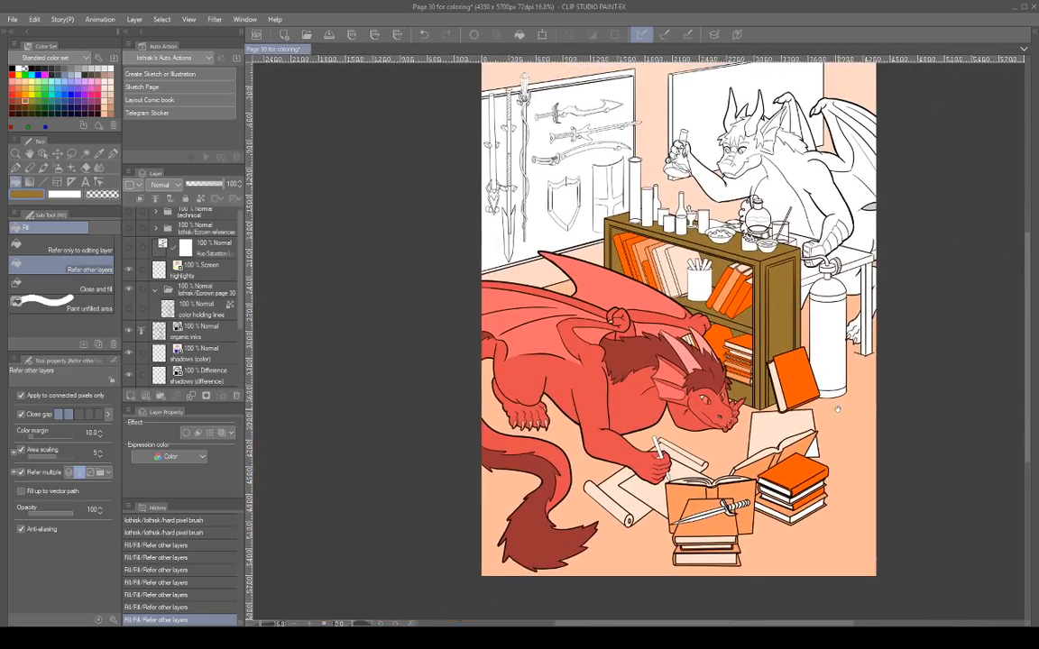
{"action": "left_click_drag", "start_coordinate": [848, 423], "coordinate": [833, 449]}
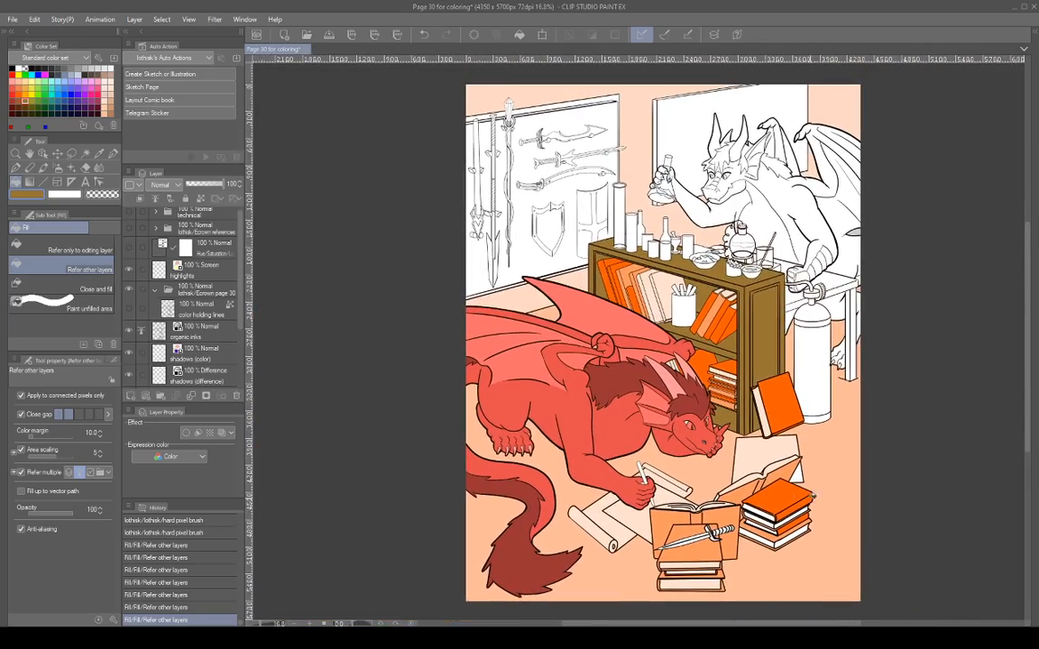
{"action": "left_click_drag", "start_coordinate": [240, 320], "coordinate": [241, 394]}
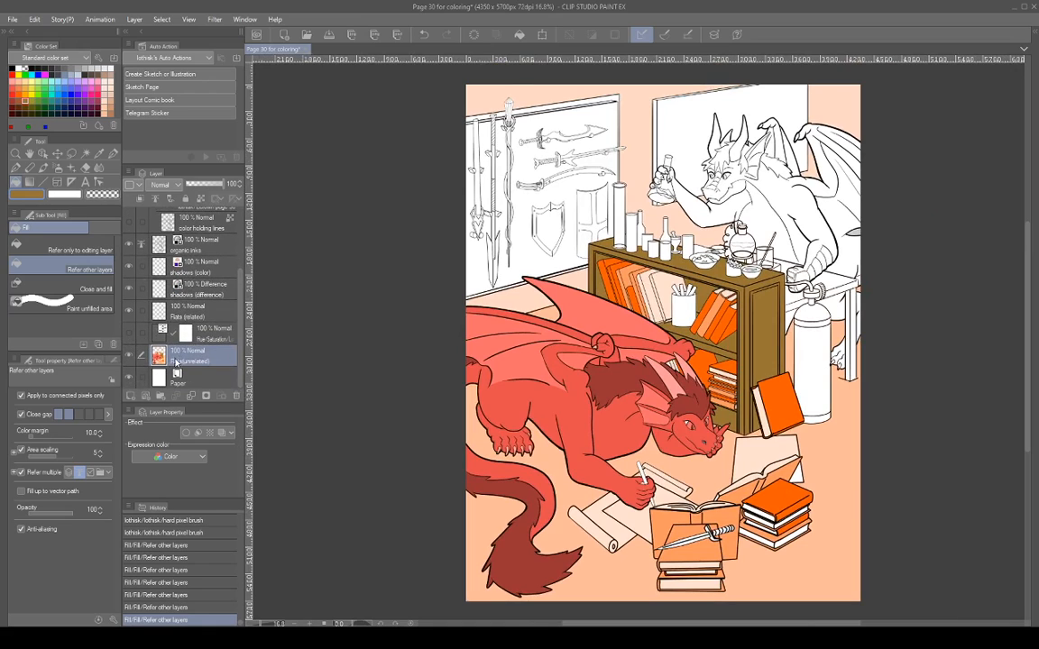
{"action": "left_click", "coordinate": [128, 332]}
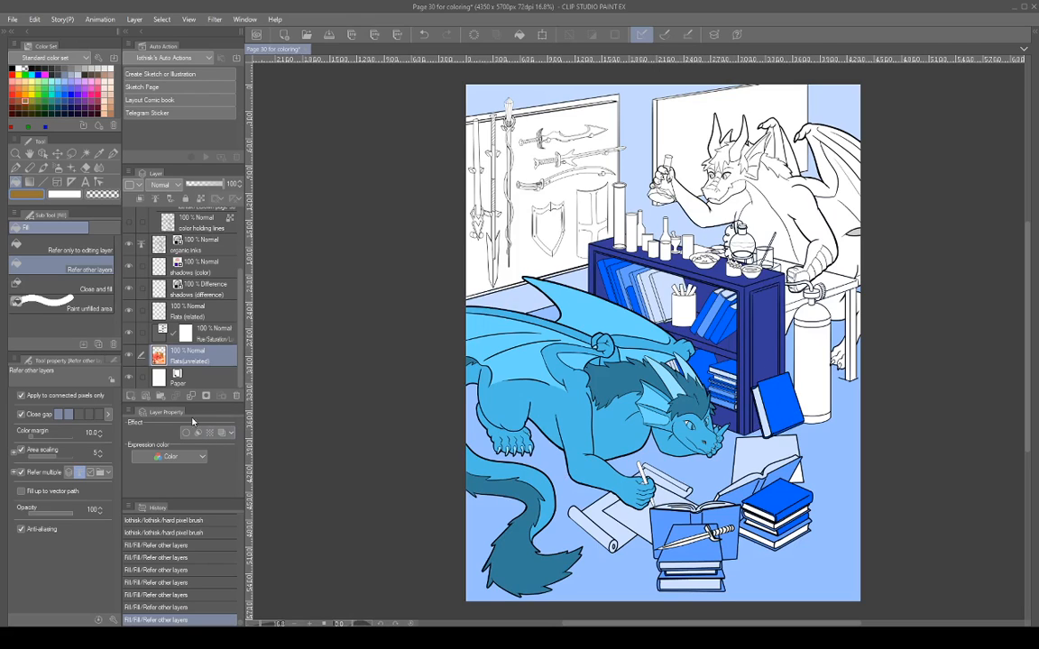
Toggle the visibility of the Flats(unrelated) layer to compare the page with and without its flat colors.
{"action": "left_click", "coordinate": [129, 357]}
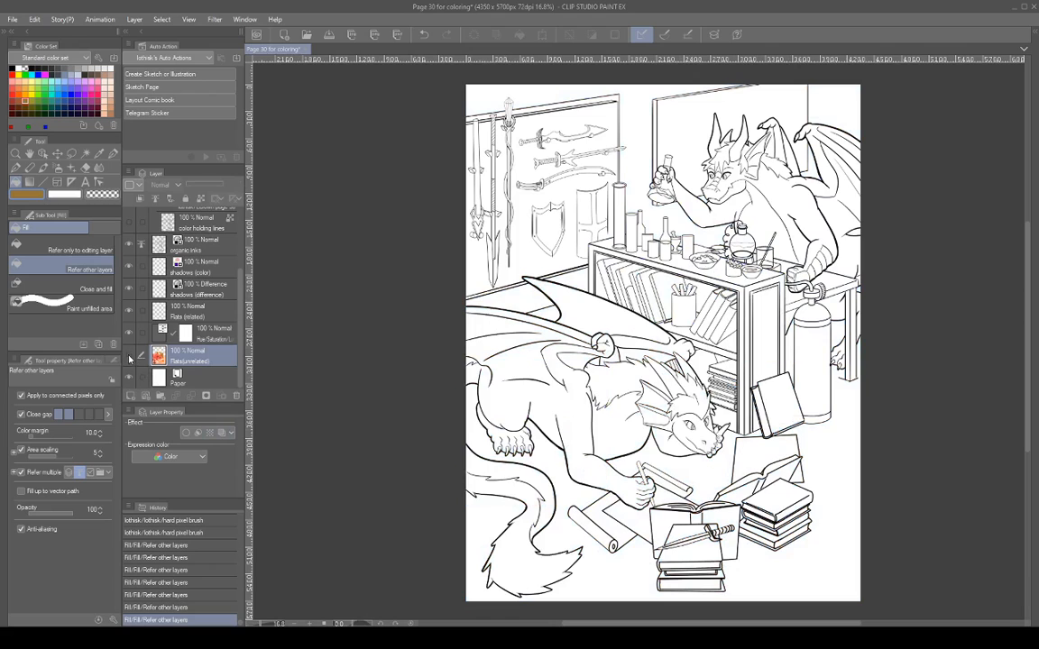
{"action": "left_click", "coordinate": [128, 358]}
{"action": "left_click", "coordinate": [129, 357]}
{"action": "left_click", "coordinate": [129, 356]}
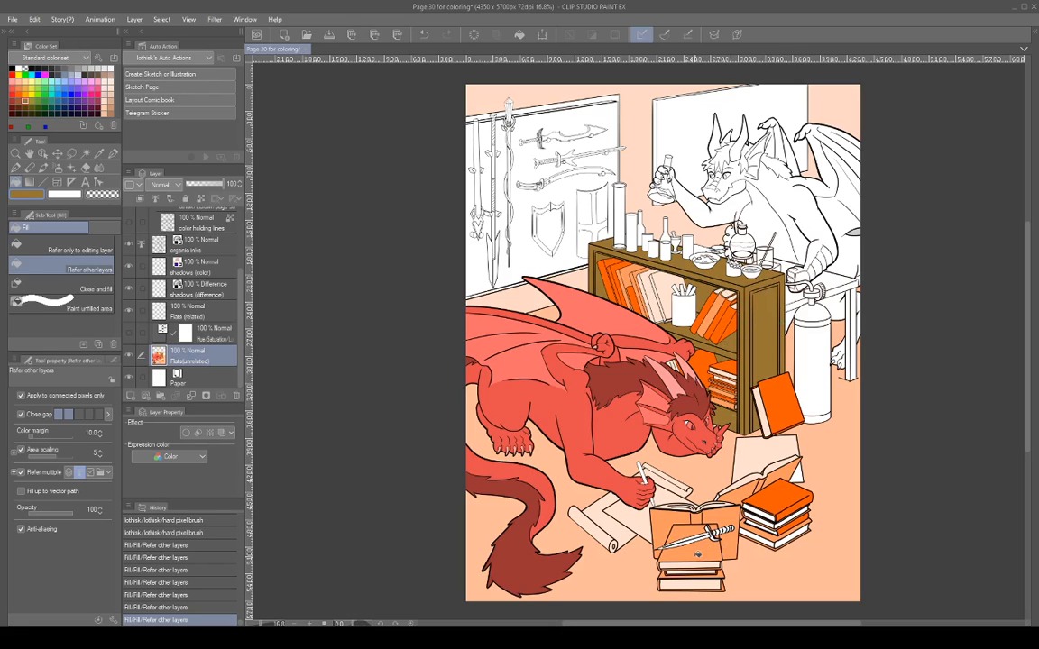
Turn on the Hue/Saturation correction and dab black on its mask over the bookcase with the hard pixel brush.
{"action": "left_click", "coordinate": [128, 332]}
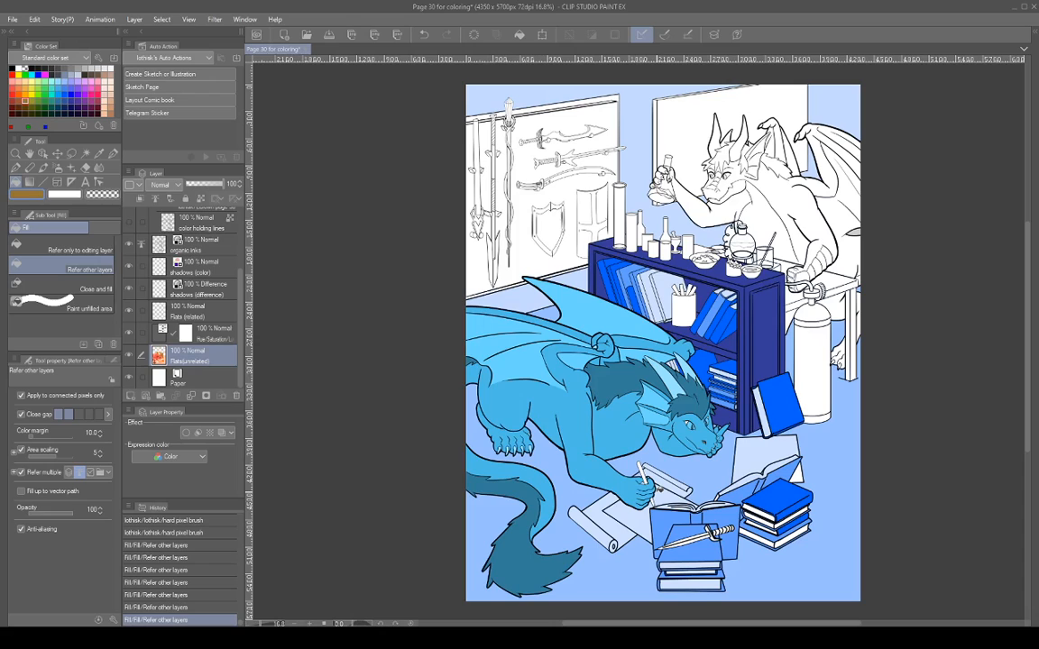
{"action": "left_click", "coordinate": [209, 336]}
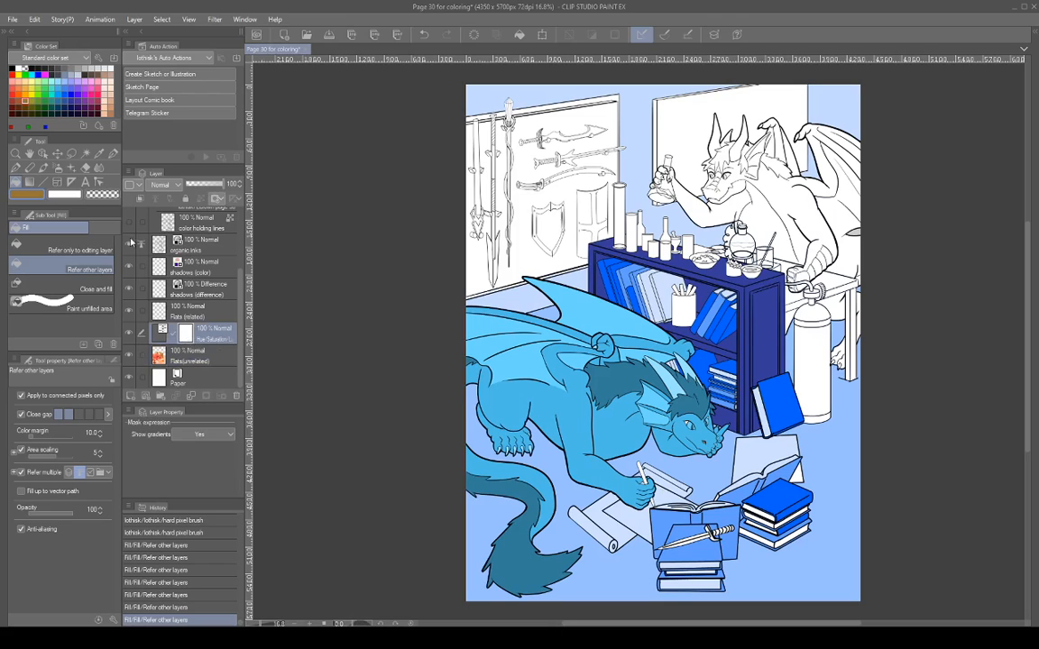
{"action": "left_click", "coordinate": [12, 67]}
{"action": "left_click", "coordinate": [112, 153]}
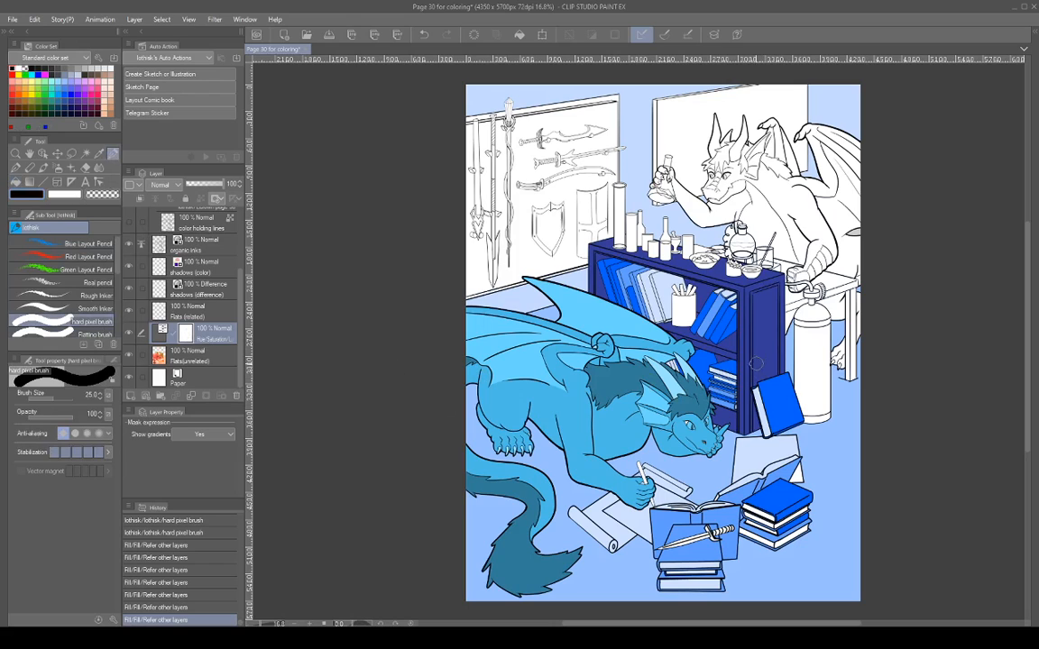
{"action": "left_click", "coordinate": [671, 308]}
{"action": "left_click", "coordinate": [667, 304]}
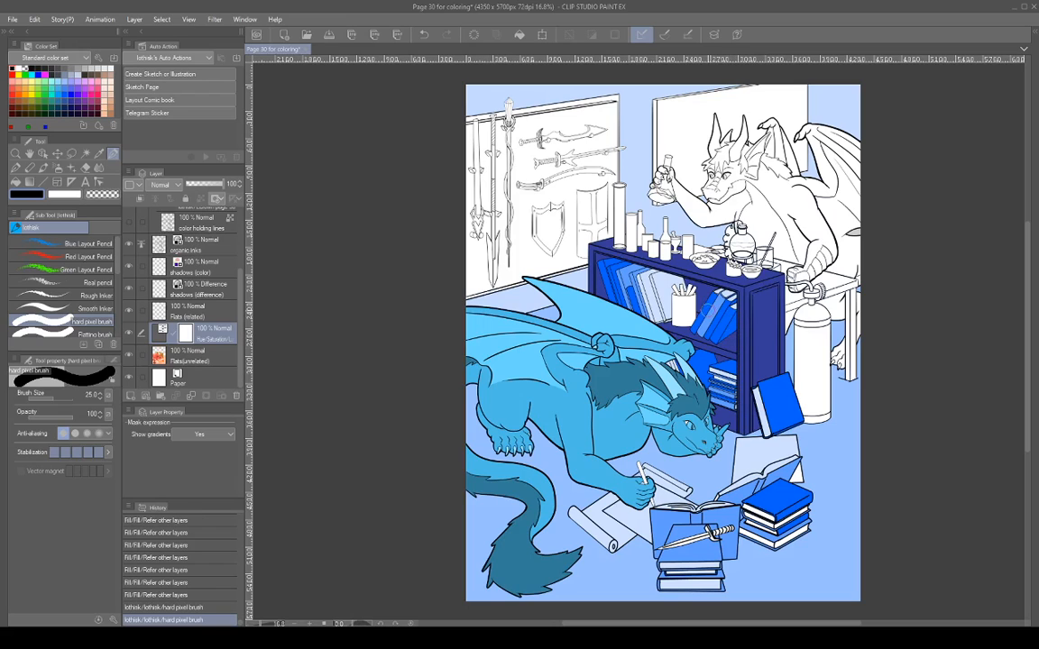
Try dabbing black and white on the Hue/Saturation mask over the bookcase, undoing each dab.
{"action": "left_click", "coordinate": [670, 297]}
{"action": "key", "text": "ctrl+z"}
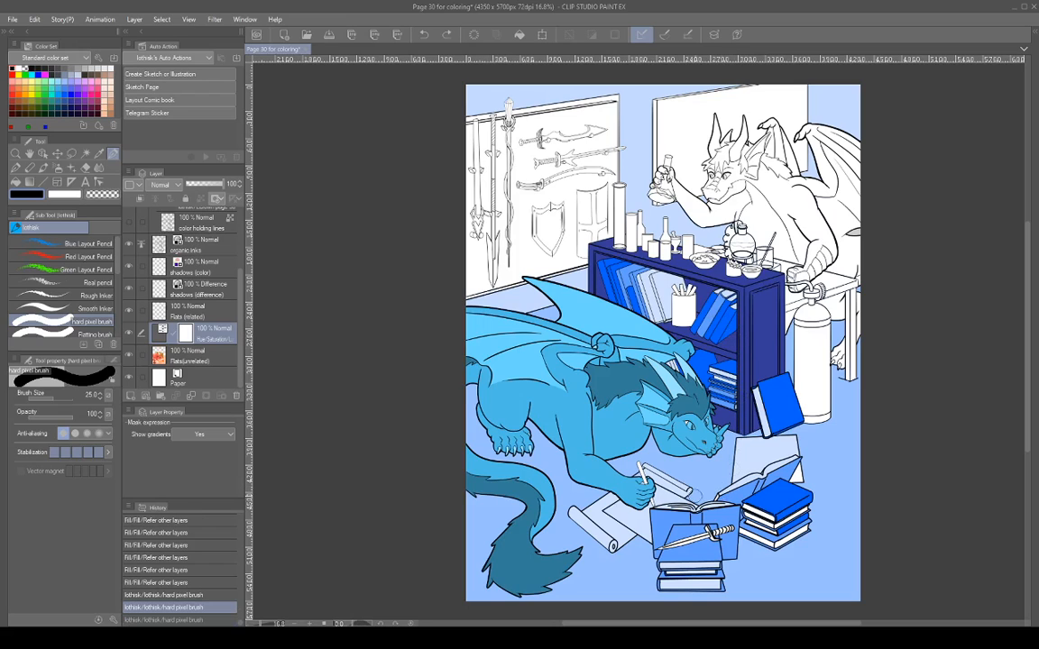
{"action": "left_click", "coordinate": [14, 69]}
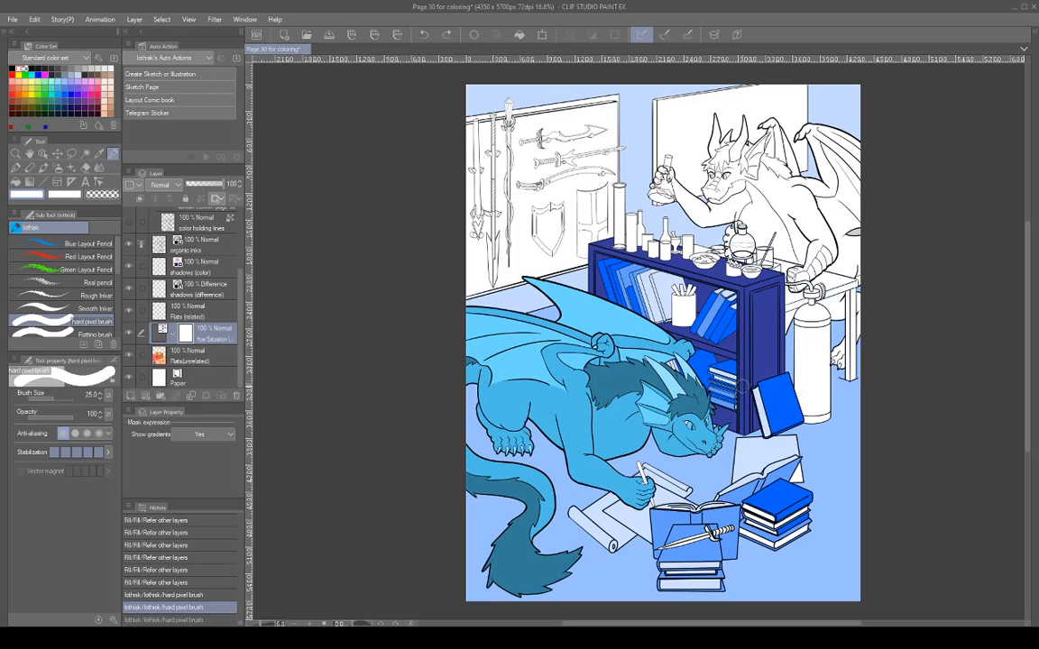
{"action": "left_click", "coordinate": [667, 346]}
{"action": "key", "text": "ctrl+z"}
Turn on the mask area display and test white and black dabs on the Hue/Saturation mask over the bookcase.
{"action": "key", "text": "backslash"}
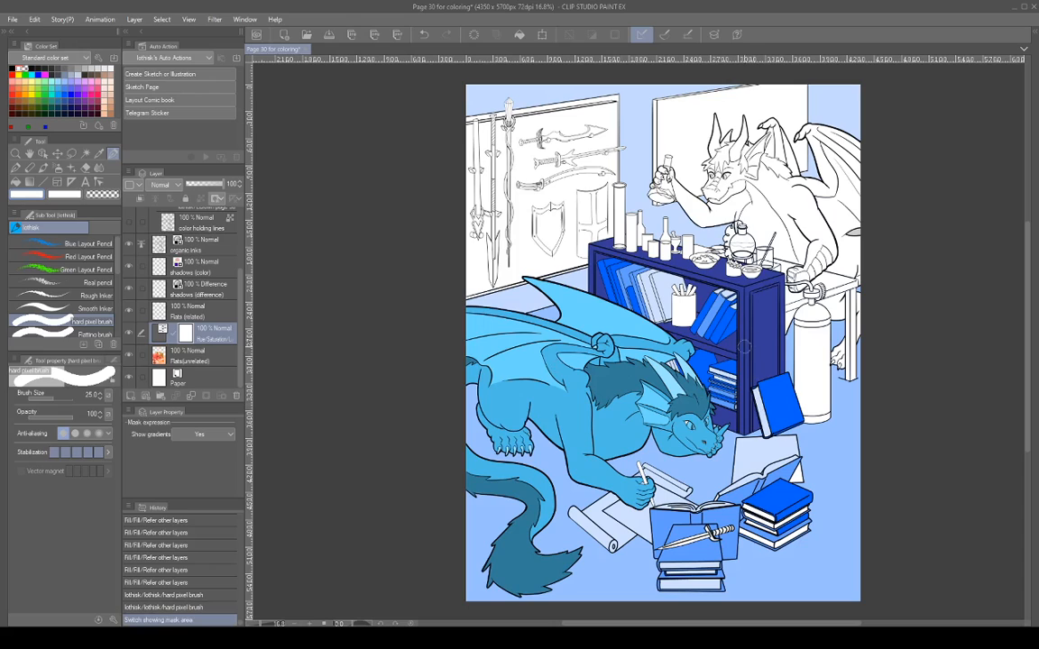
{"action": "left_click", "coordinate": [670, 337]}
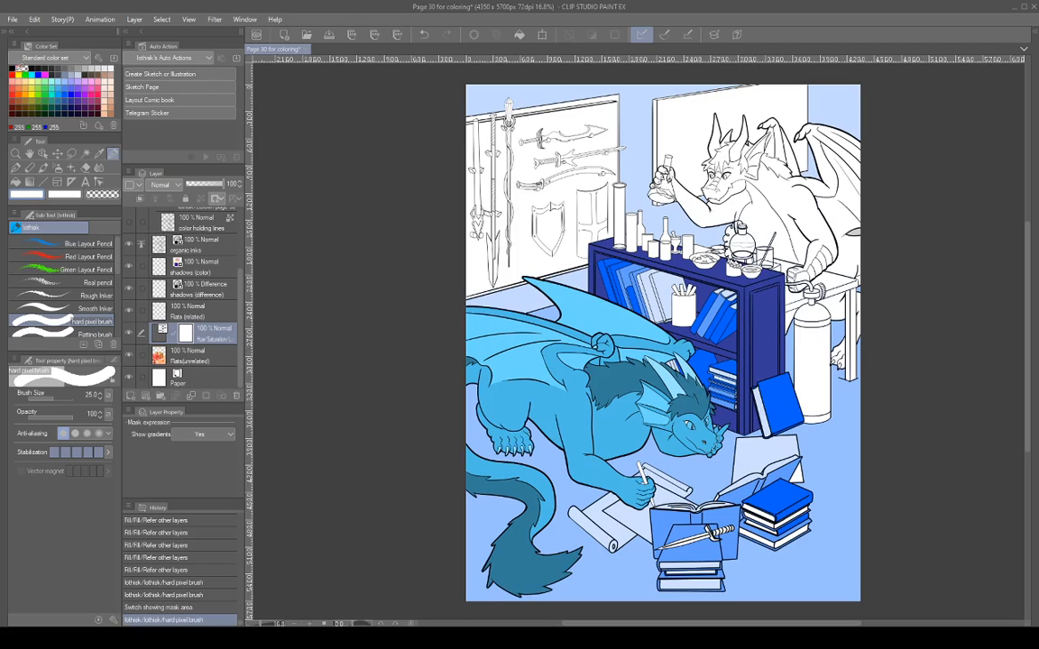
{"action": "left_click", "coordinate": [57, 115]}
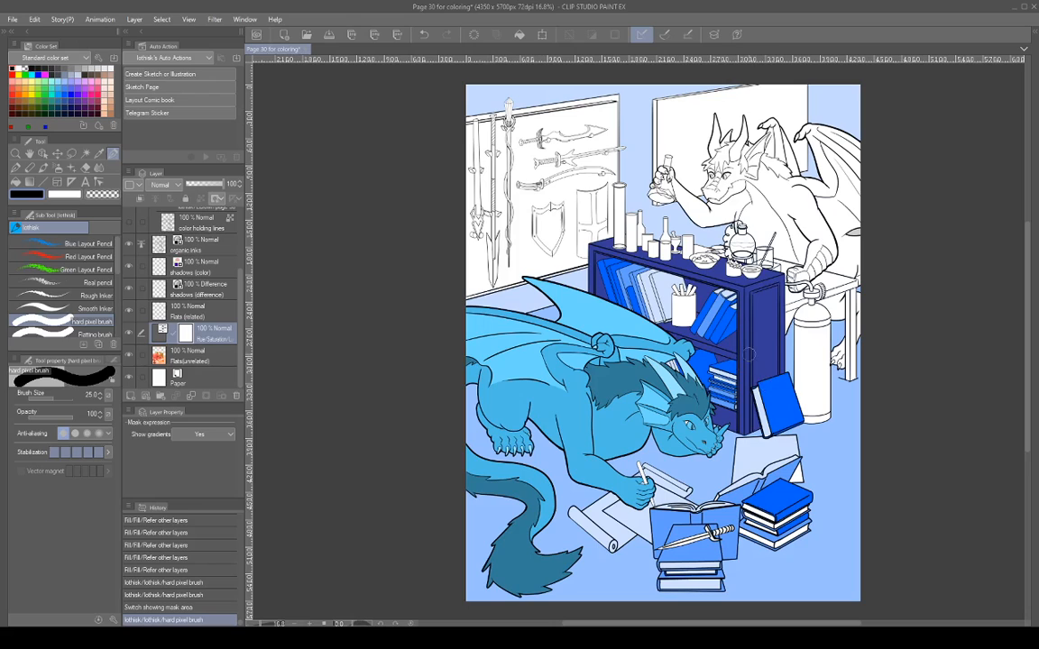
{"action": "left_click", "coordinate": [756, 383]}
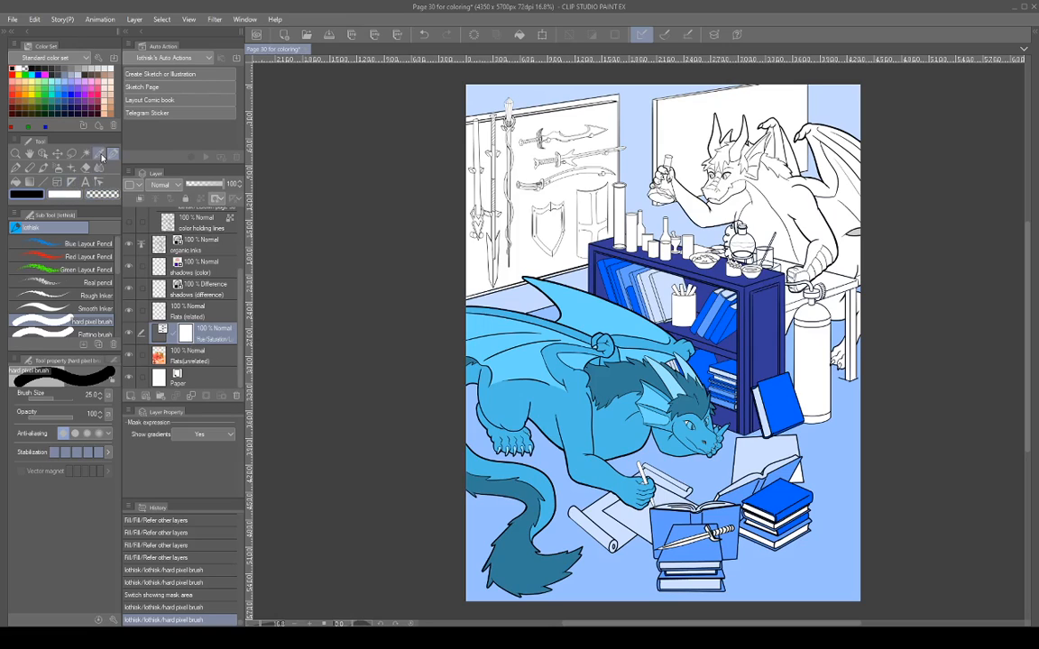
Try deleting a lassoed oval on the bookcase's side panel from the Hue/Saturation mask, and undo the deletion.
{"action": "left_click", "coordinate": [71, 154]}
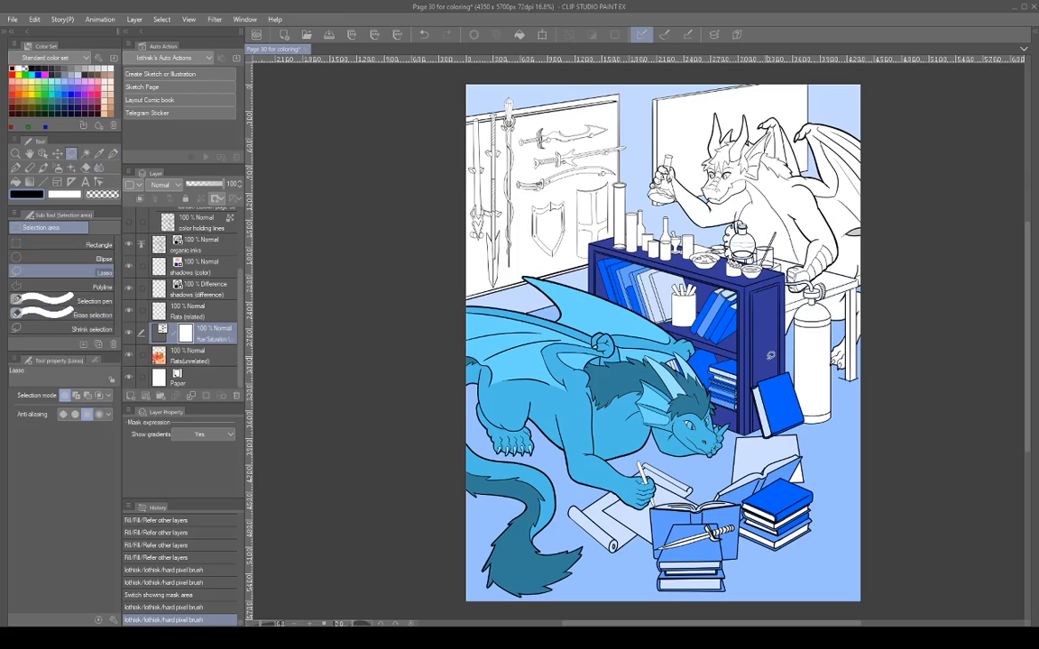
{"action": "left_click_drag", "start_coordinate": [779, 334], "coordinate": [782, 349]}
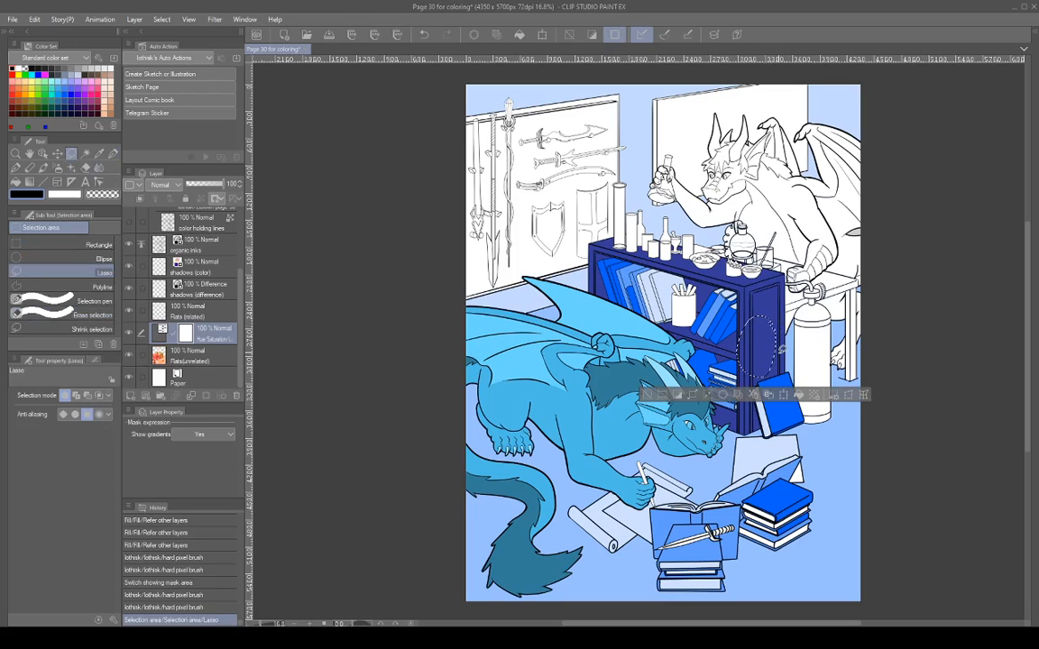
{"action": "key", "text": "Delete"}
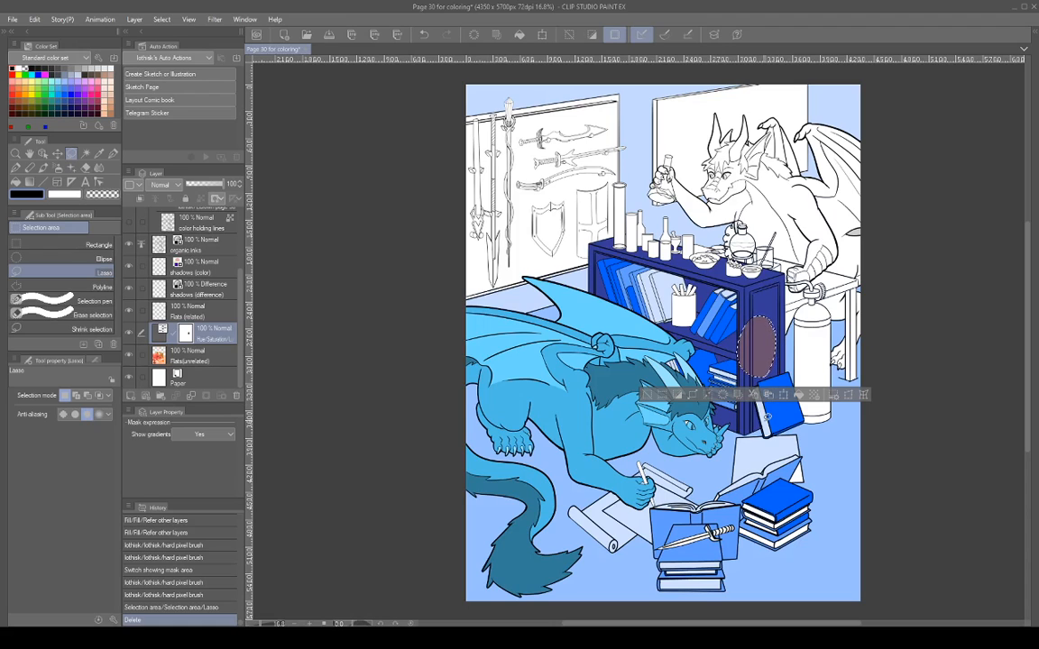
{"action": "key", "text": "ctrl+z"}
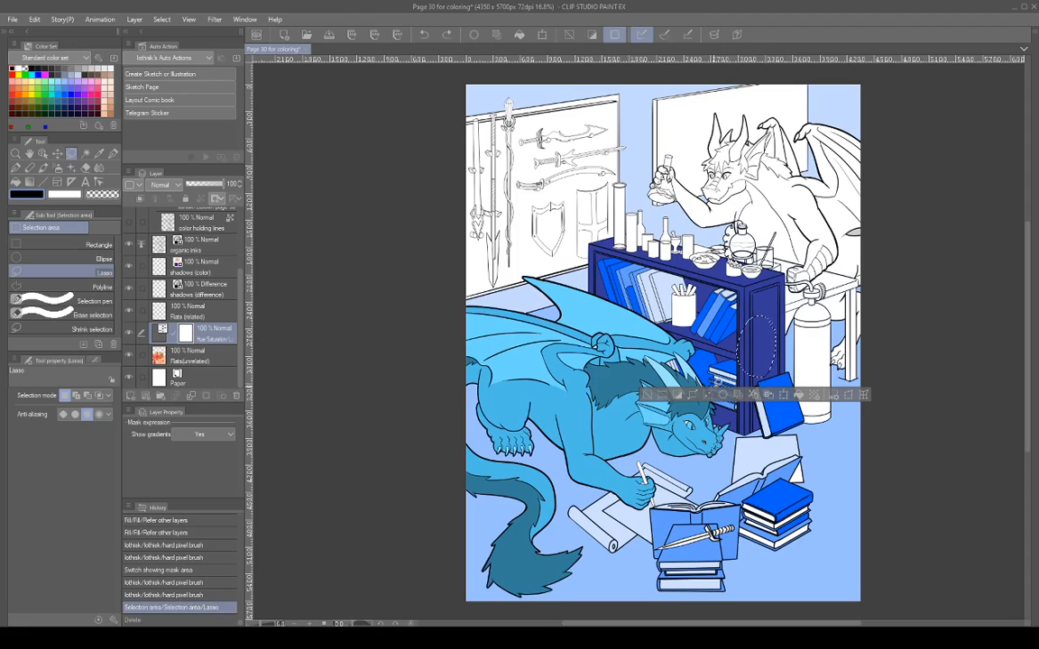
Clear the lasso selection and try auto-selecting the bookcase's side panel while the Hue/Saturation layer is active.
{"action": "left_click", "coordinate": [84, 154]}
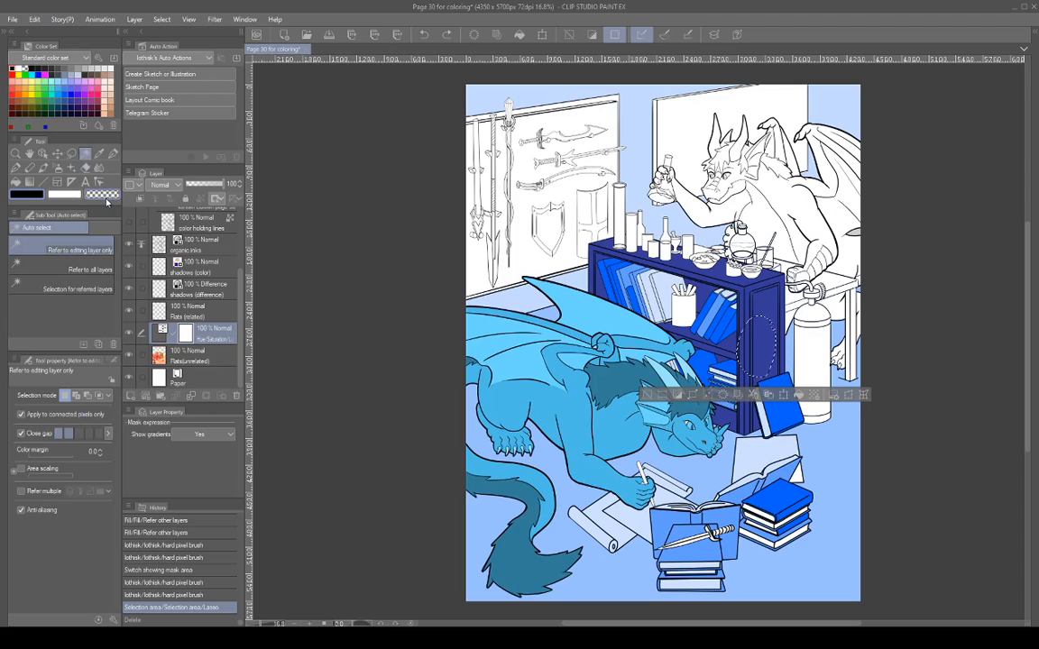
{"action": "left_click", "coordinate": [734, 397]}
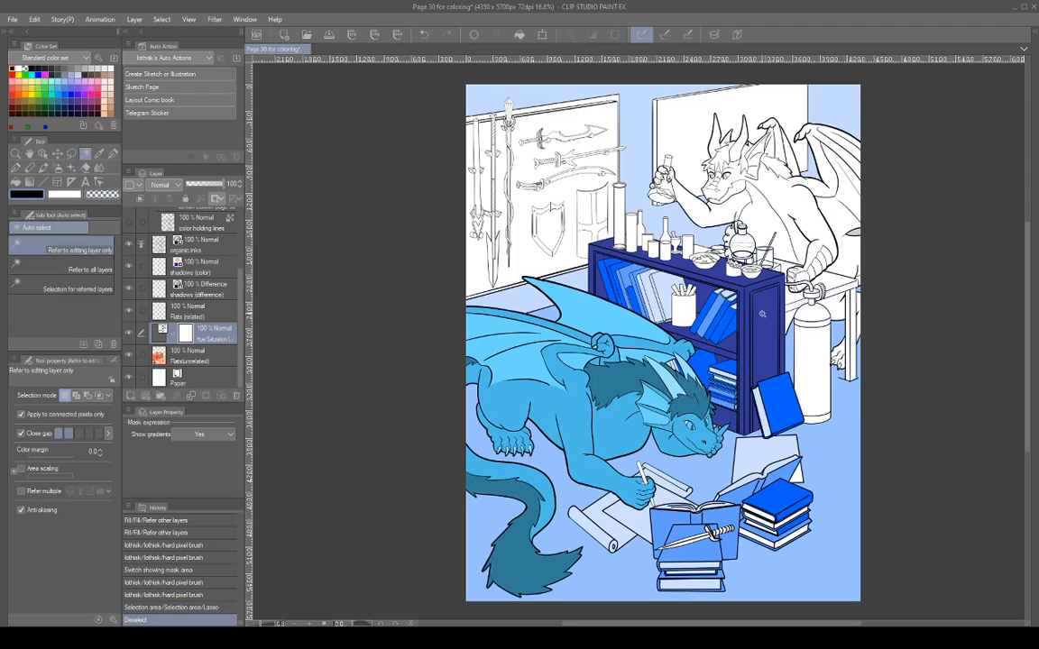
{"action": "left_click", "coordinate": [762, 314]}
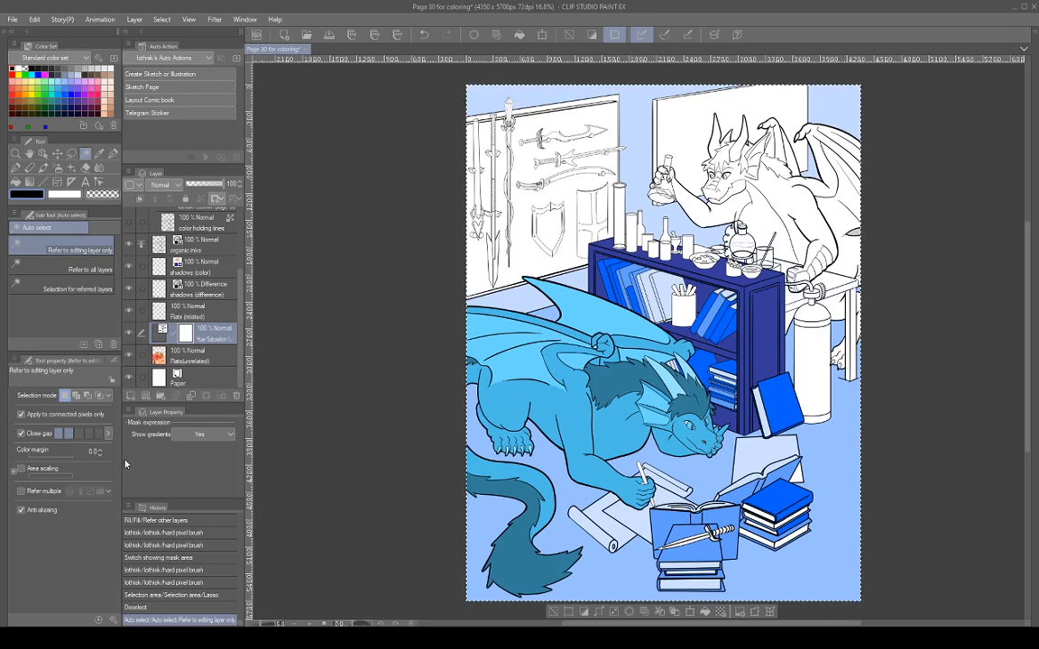
{"action": "key", "text": "ctrl+z"}
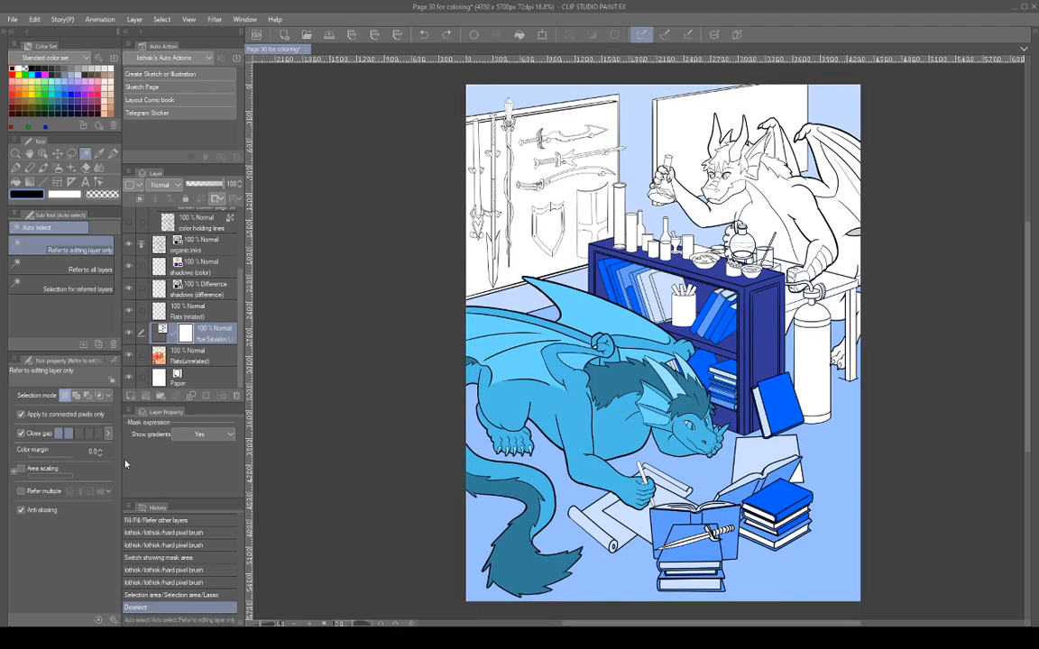
Hide the Hue/Saturation correction and auto-select all of the bookcase's brown on Flats(unrelated), without limiting it to connected pixels.
{"action": "left_click", "coordinate": [194, 355]}
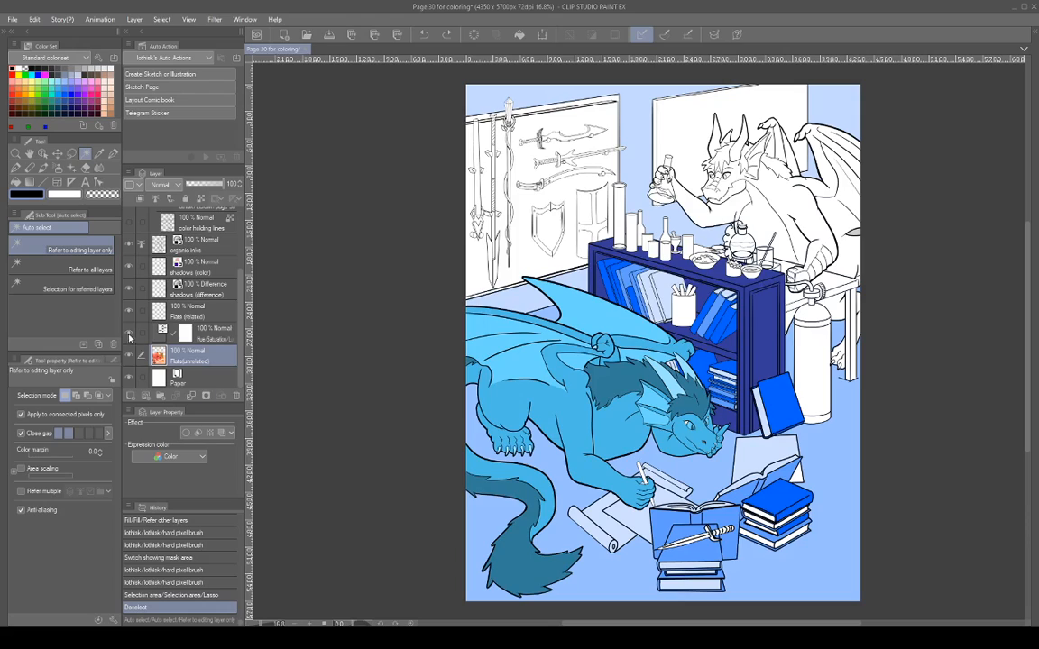
{"action": "left_click", "coordinate": [129, 334]}
{"action": "left_click", "coordinate": [764, 341]}
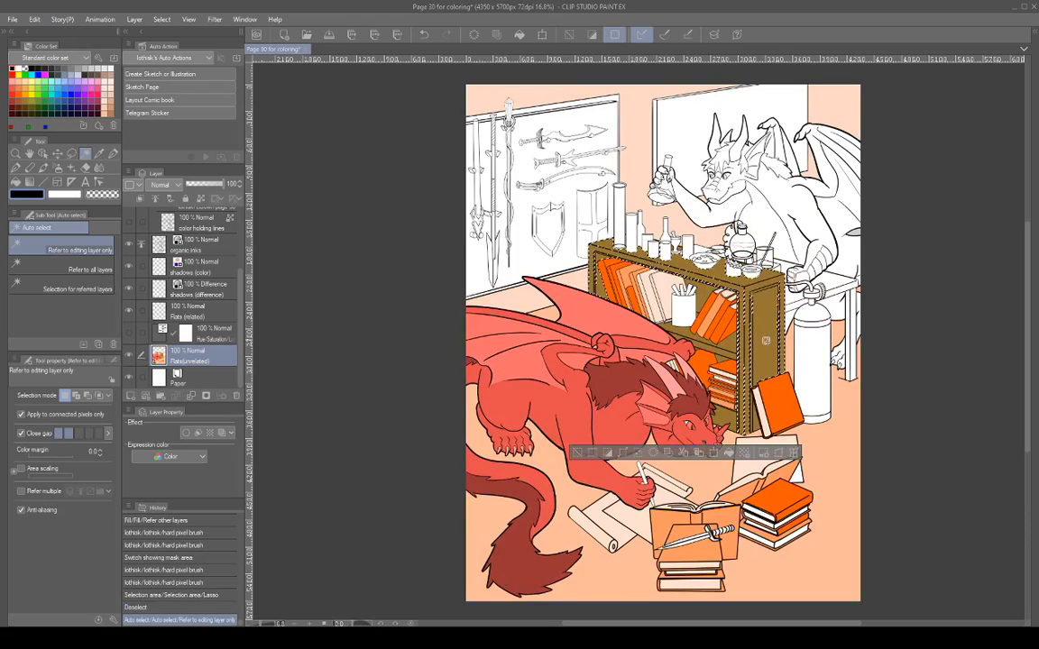
{"action": "scroll", "coordinate": [766, 344], "scroll_direction": "up", "scroll_amount": 2}
{"action": "left_click_drag", "start_coordinate": [767, 347], "coordinate": [776, 313]}
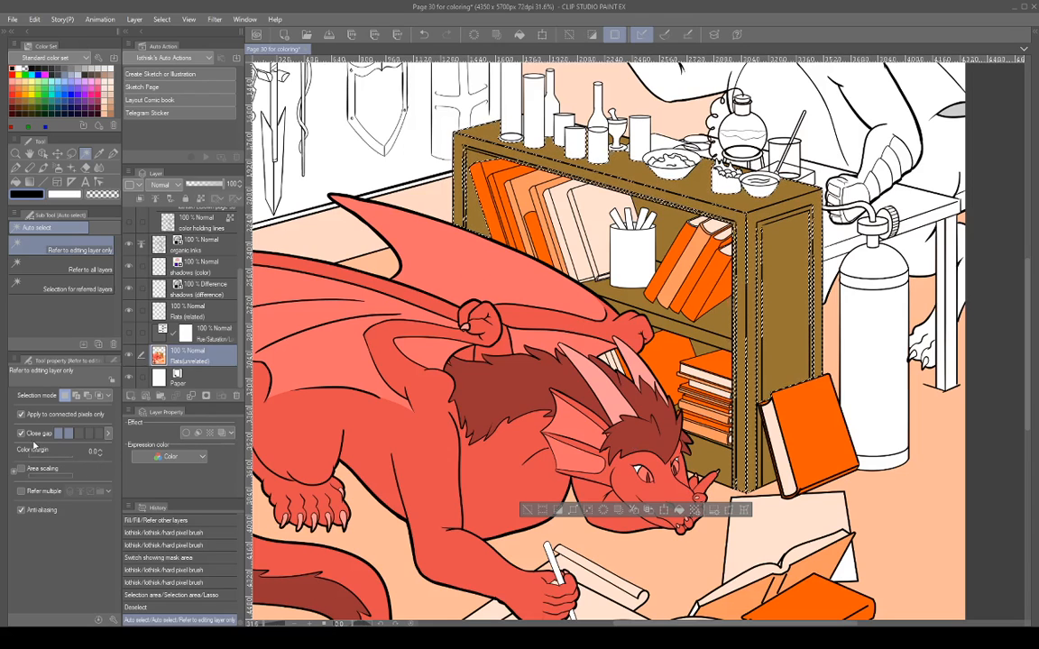
{"action": "left_click", "coordinate": [21, 415]}
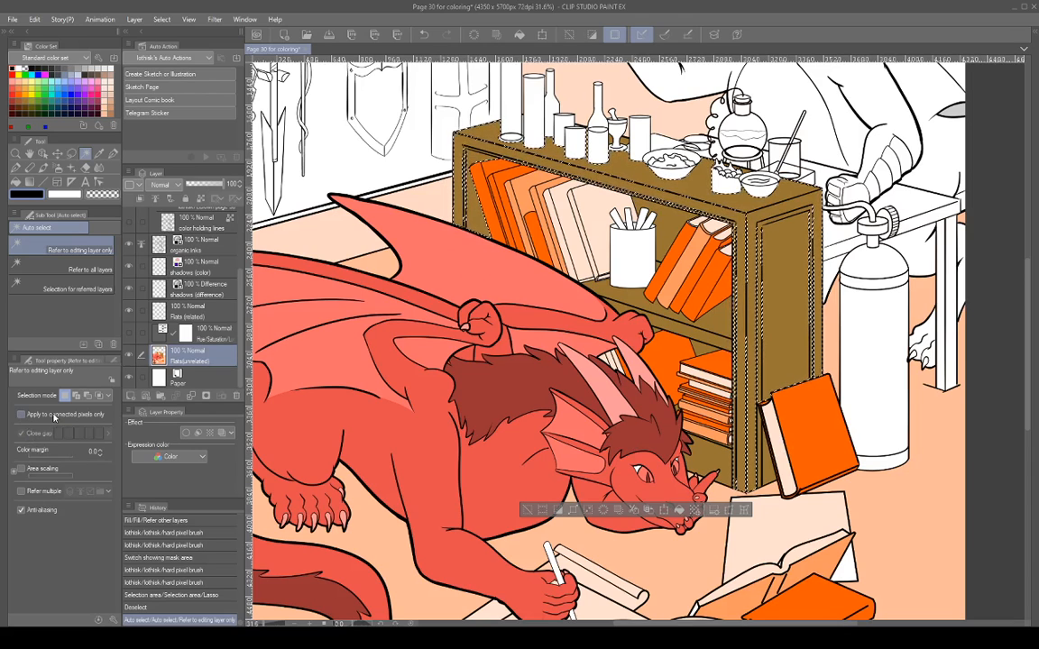
{"action": "key", "text": "ctrl+z"}
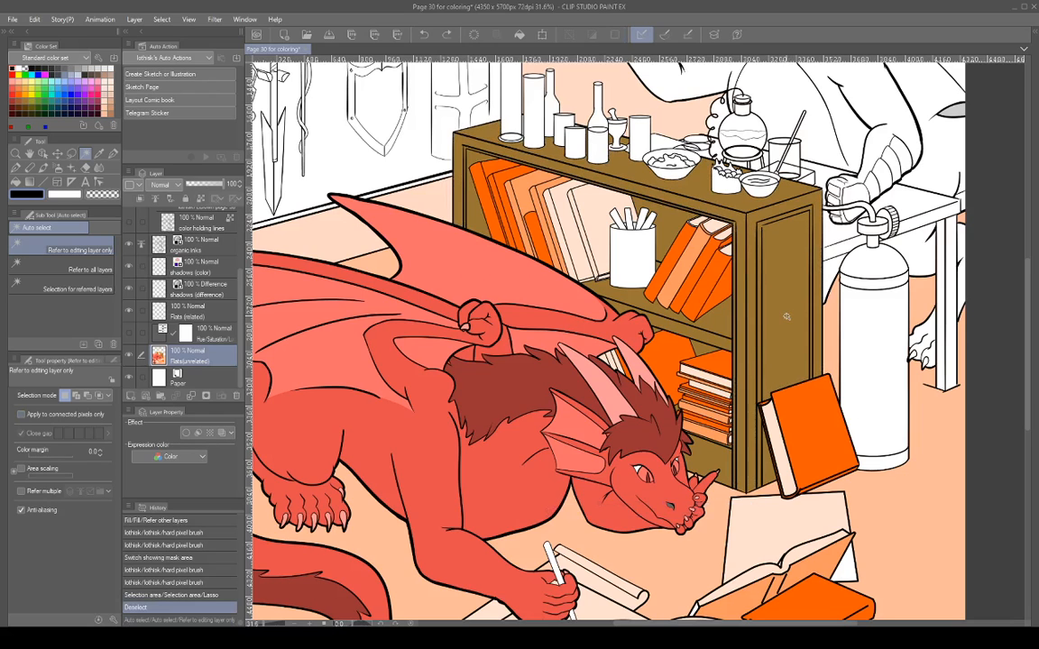
{"action": "left_click", "coordinate": [786, 317]}
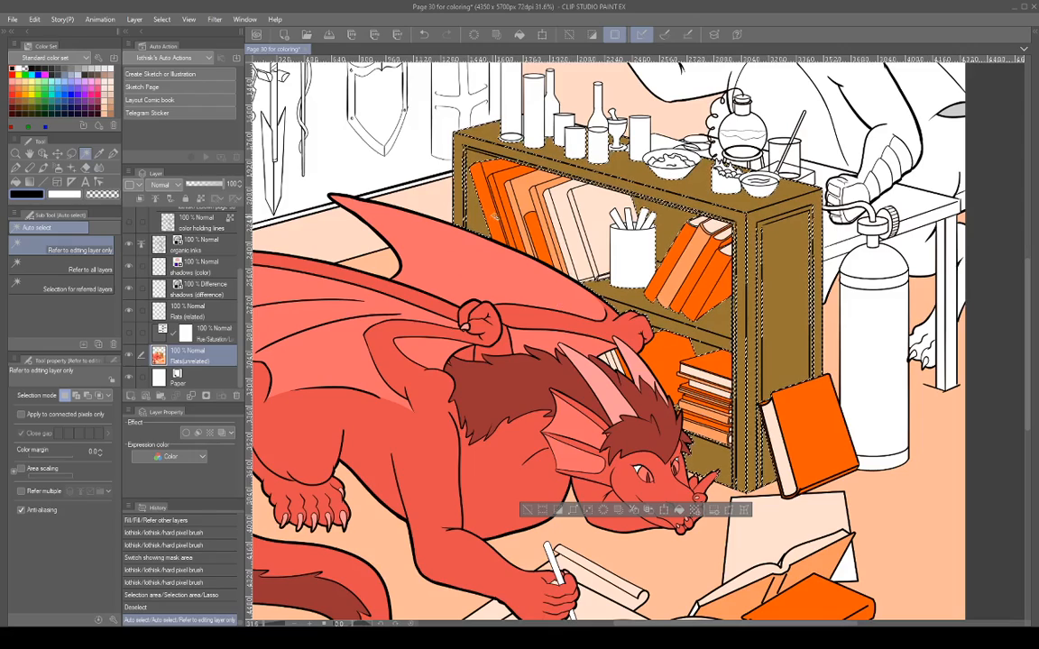
Try auto-selecting a light orange shelf book's color across the flats, and go back to the bookcase selection.
{"action": "left_click", "coordinate": [527, 219]}
{"action": "key", "text": "ctrl+z"}
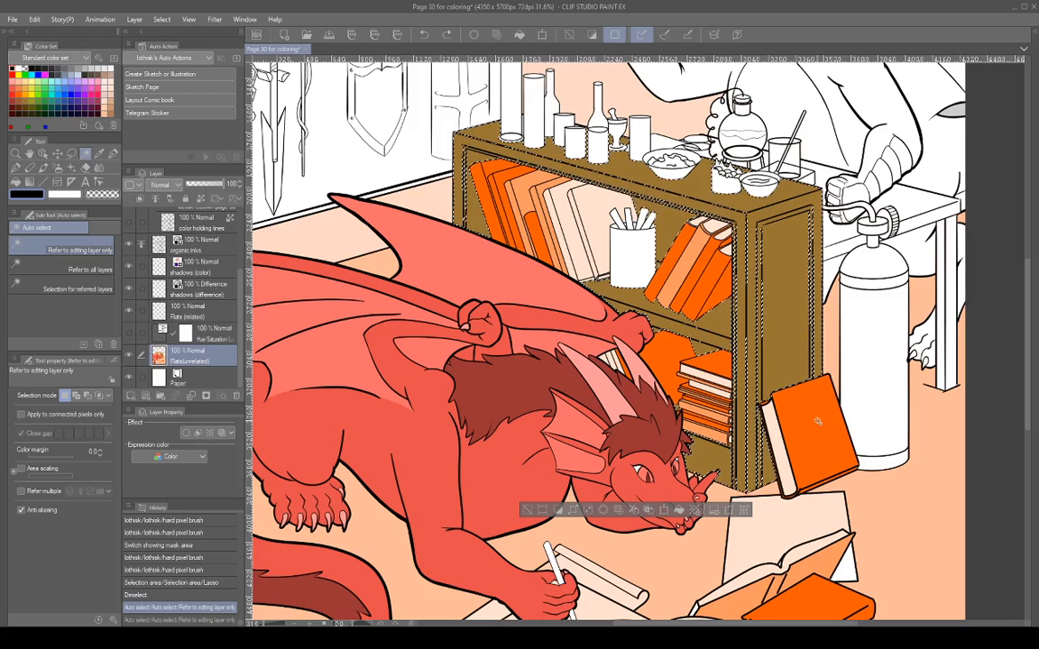
{"action": "key", "text": "ctrl+y"}
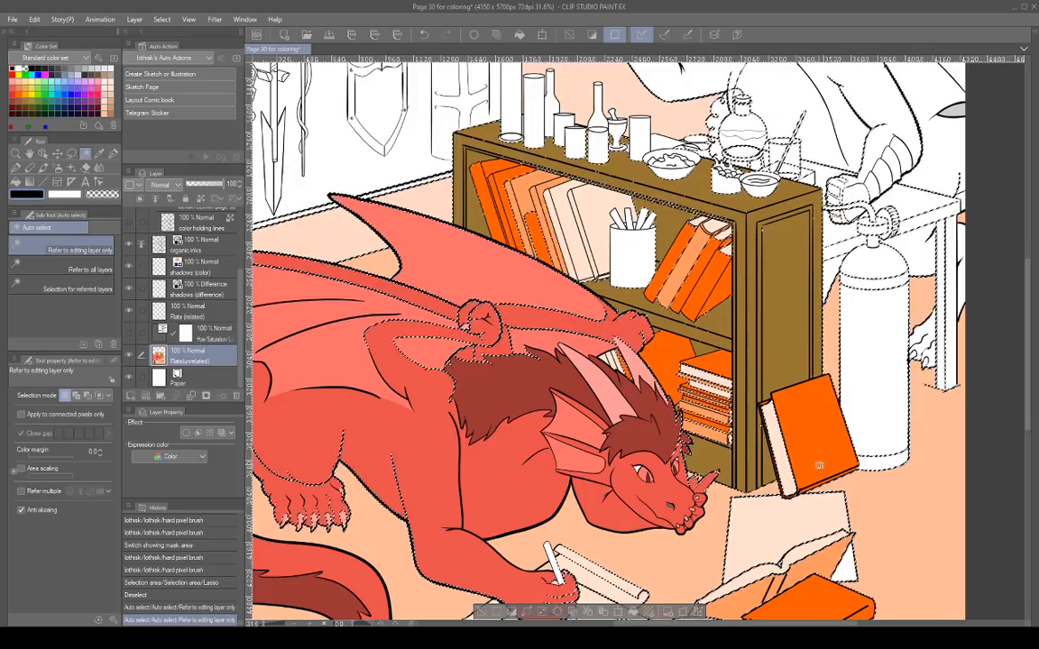
{"action": "left_click_drag", "start_coordinate": [819, 465], "coordinate": [809, 561]}
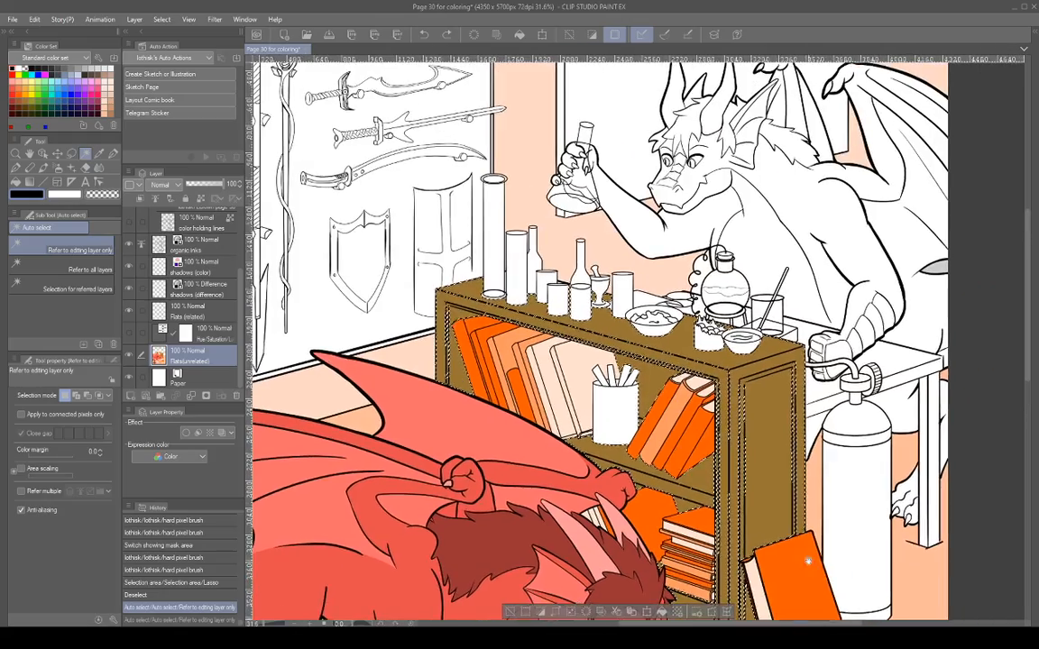
{"action": "left_click_drag", "start_coordinate": [880, 393], "coordinate": [846, 316]}
{"action": "left_click_drag", "start_coordinate": [895, 373], "coordinate": [922, 359]}
{"action": "left_click_drag", "start_coordinate": [817, 389], "coordinate": [829, 453]}
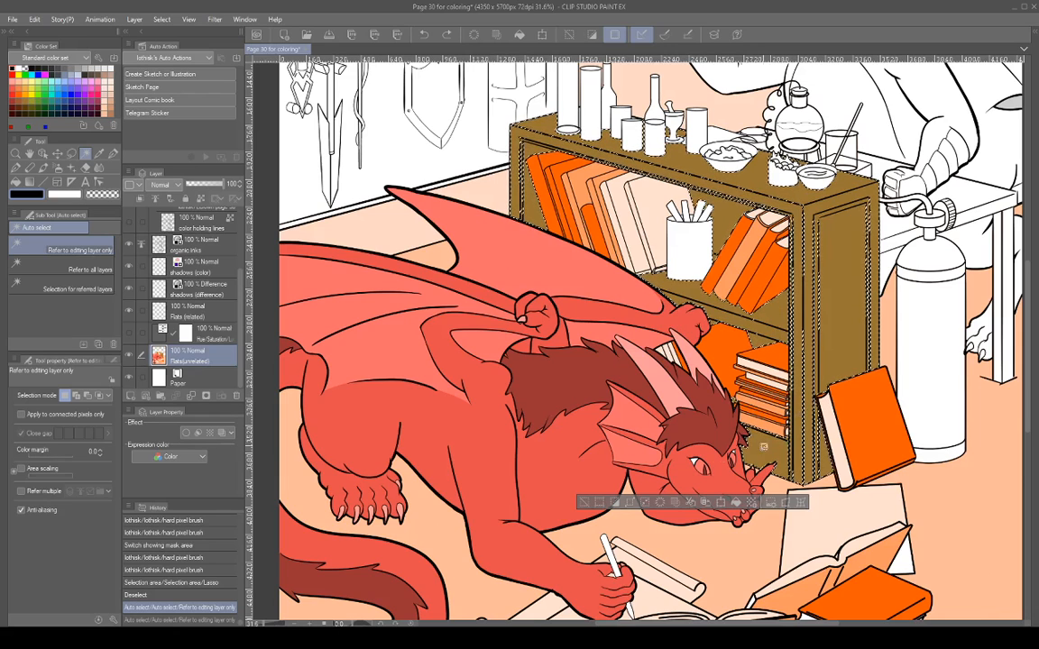
Show the Hue/Saturation correction and delete the selected bookcase area from its mask.
{"action": "left_click", "coordinate": [128, 334]}
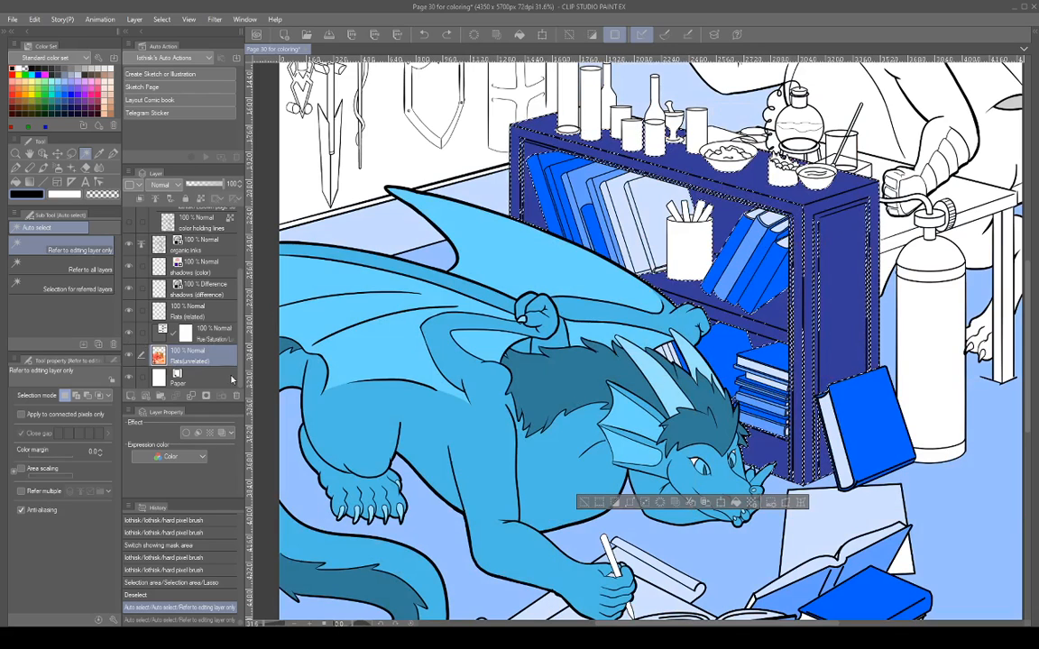
{"action": "left_click", "coordinate": [185, 333]}
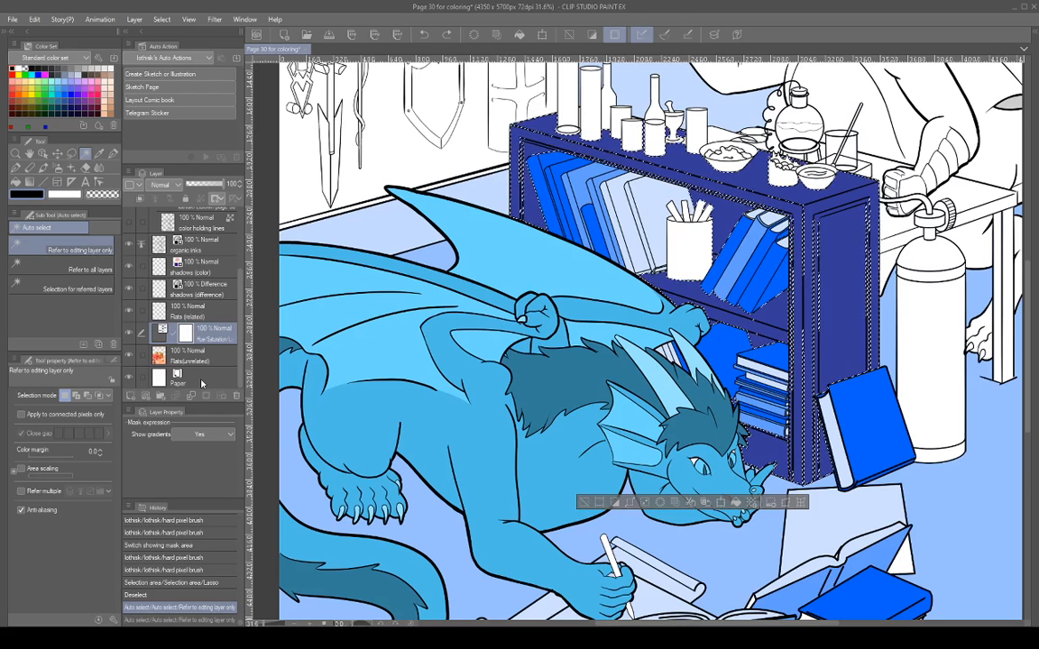
{"action": "key", "text": "Delete"}
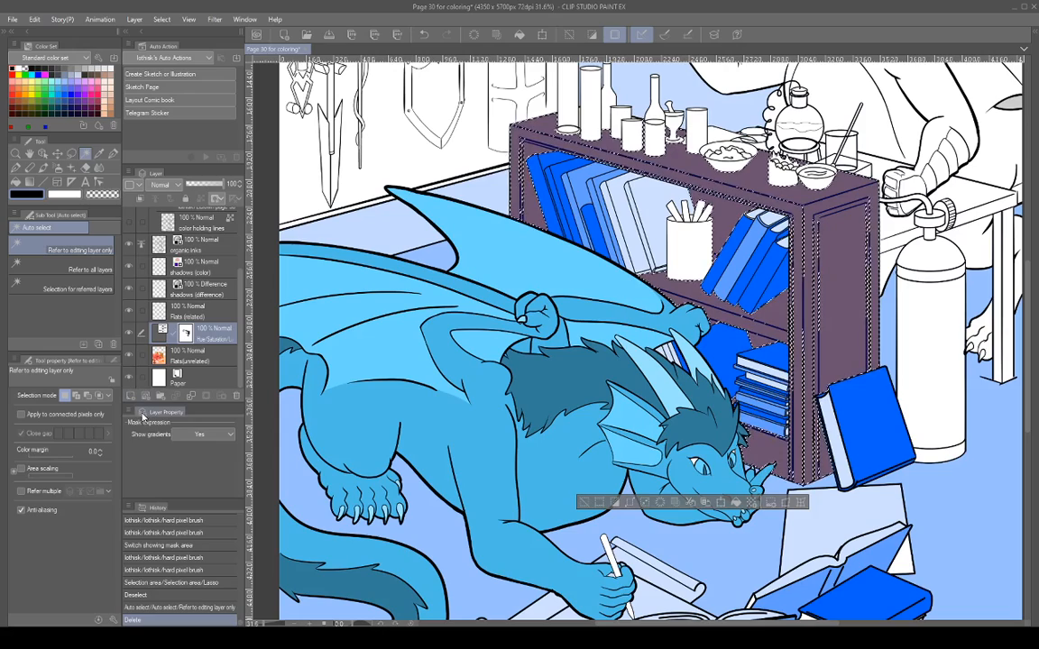
Toggle the visibility of the Hue/Saturation correction and hide Flats(unrelated) to inspect the masked bookcase area.
{"action": "left_click", "coordinate": [131, 335]}
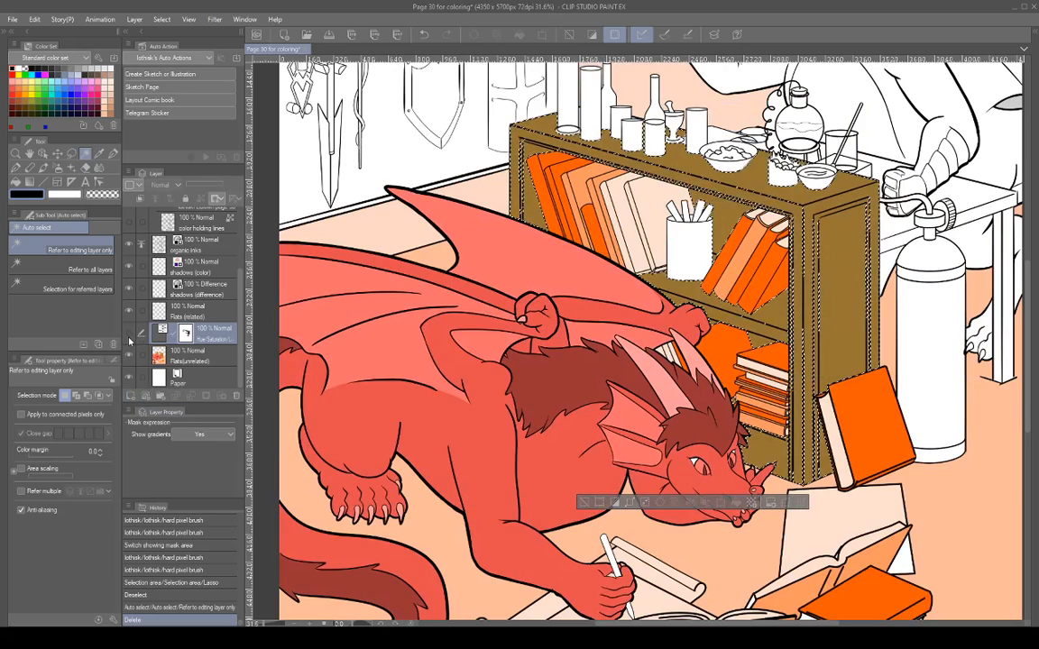
{"action": "left_click", "coordinate": [129, 336]}
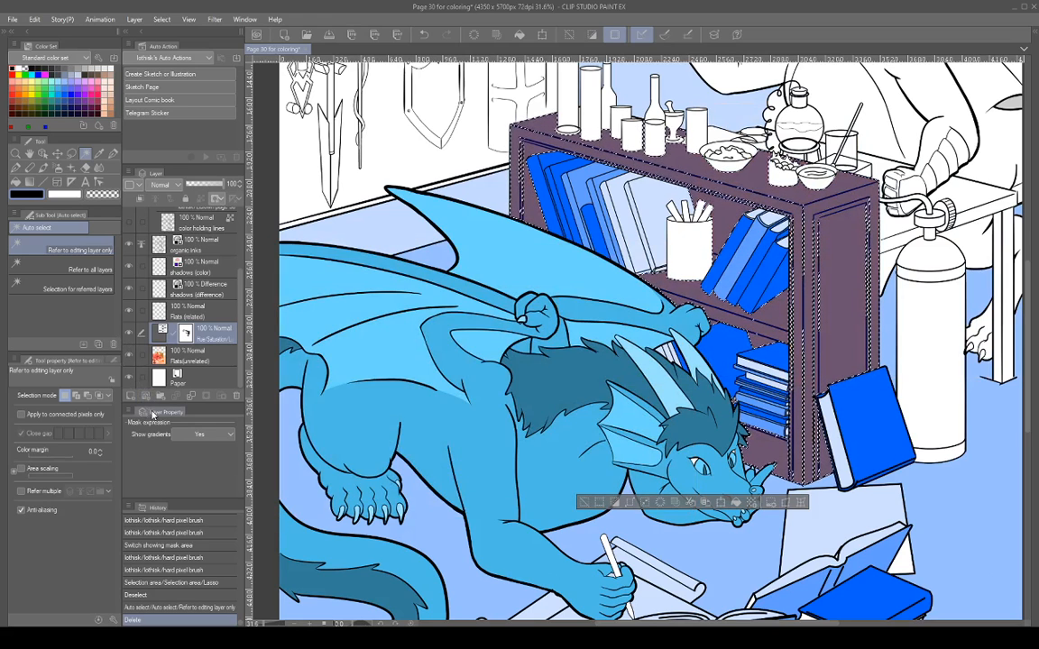
{"action": "left_click", "coordinate": [128, 356]}
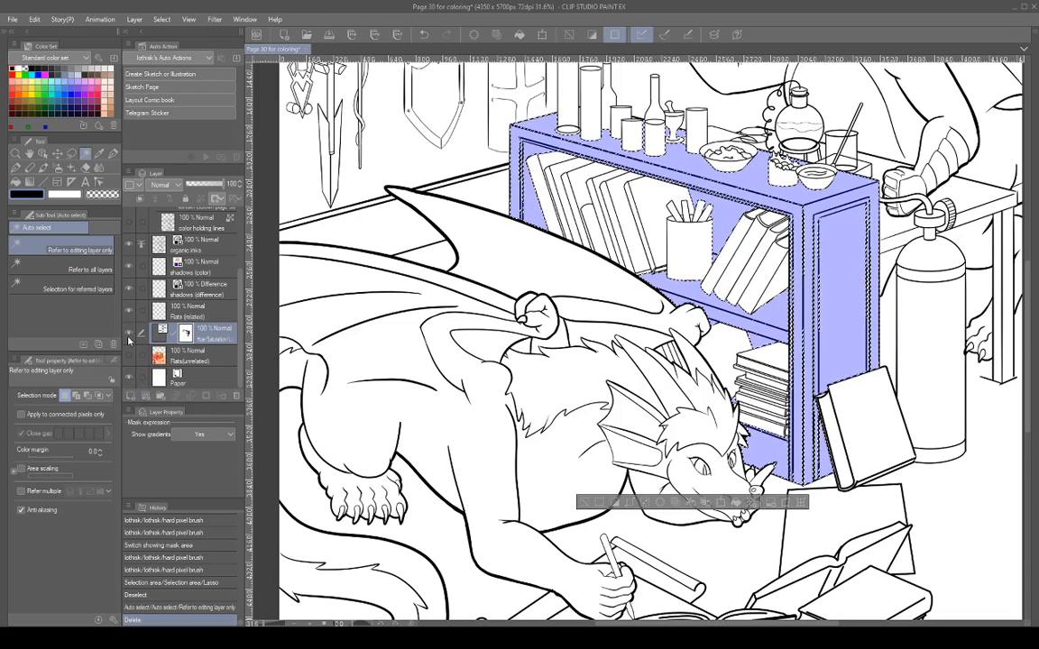
{"action": "left_click", "coordinate": [128, 336]}
{"action": "left_click", "coordinate": [129, 338]}
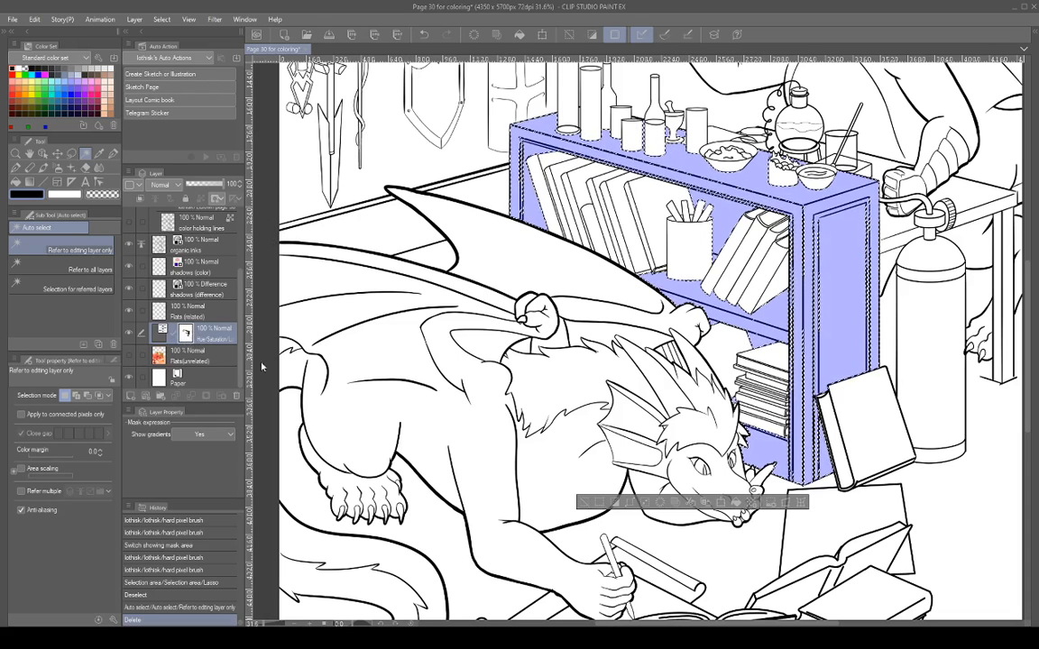
Turn off the mask area display with Flats(unrelated) visible again, and clear the bookcase selection with the hard pixel brush ready.
{"action": "key", "text": "backslash"}
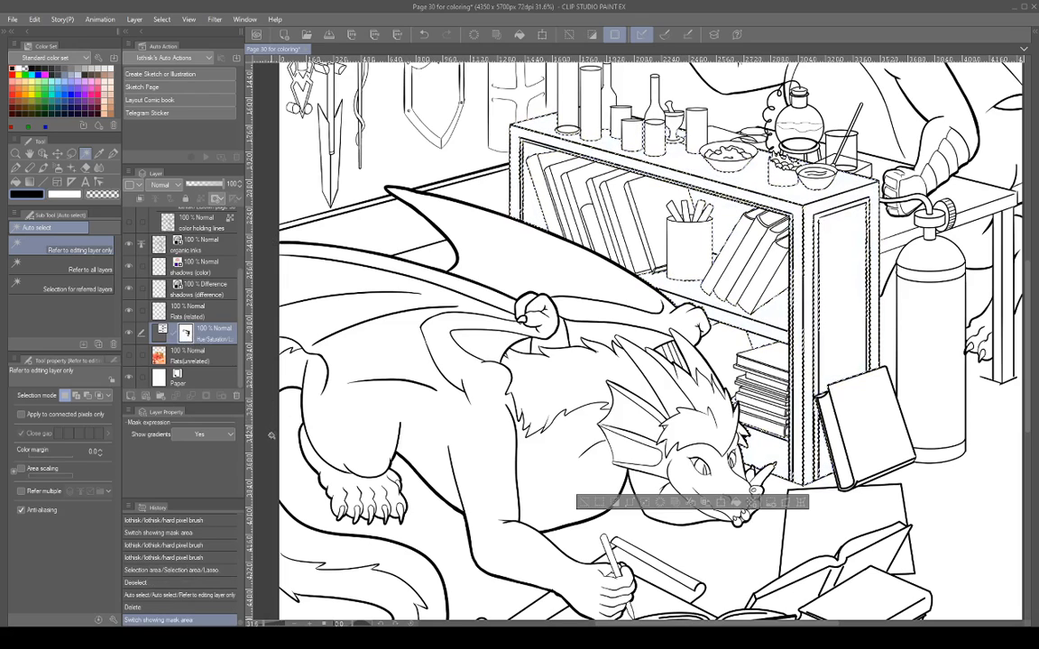
{"action": "left_click", "coordinate": [130, 357]}
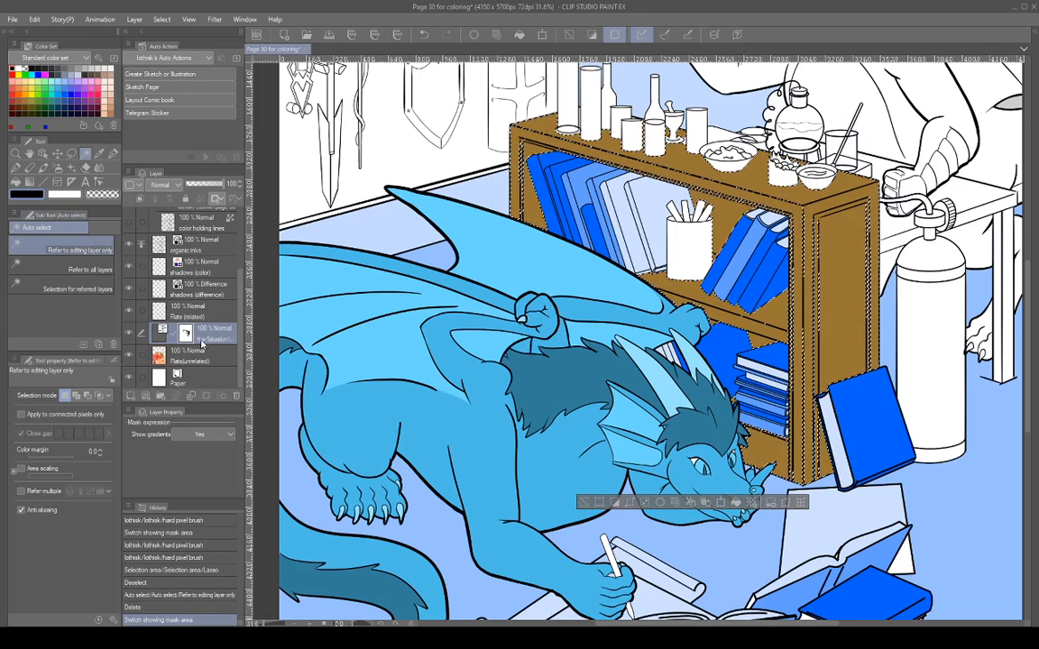
{"action": "left_click", "coordinate": [111, 152]}
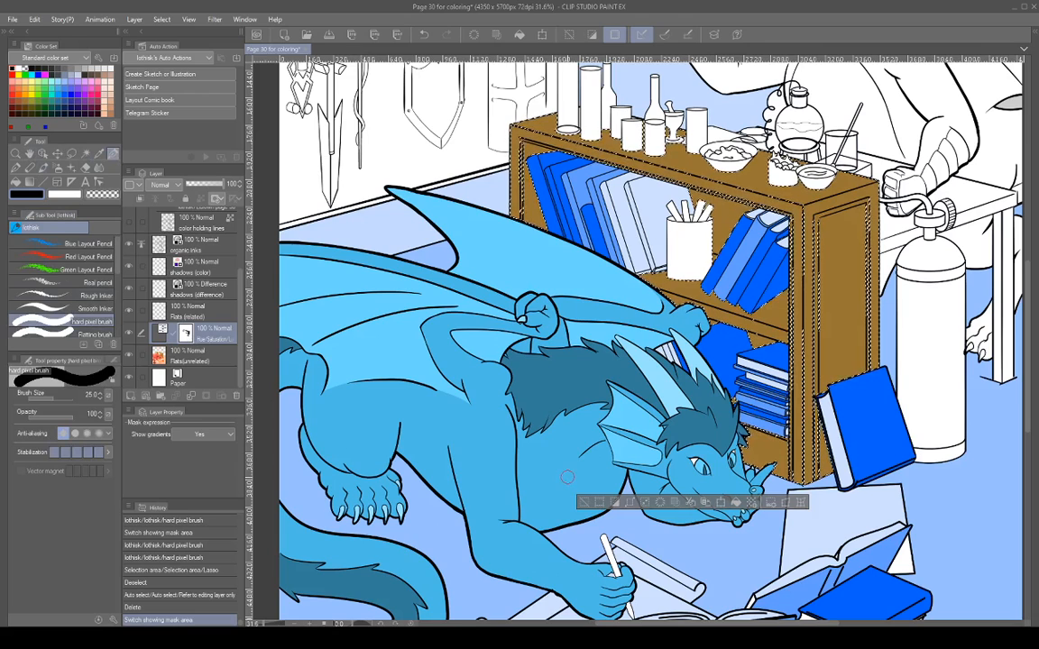
{"action": "key", "text": "ctrl+d"}
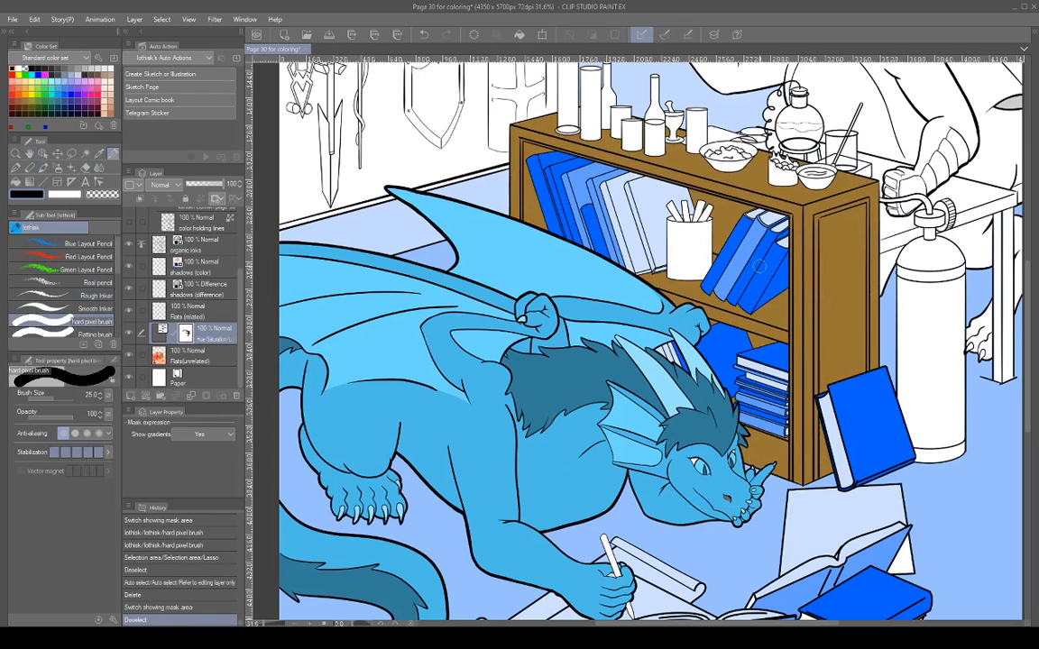
Erase the Hue/Saturation mask over part of the rightmost leaning shelf book with the size 25 hard pixel brush, and undo a trial stroke on the dragon's wing.
{"action": "left_click_drag", "start_coordinate": [768, 291], "coordinate": [786, 281]}
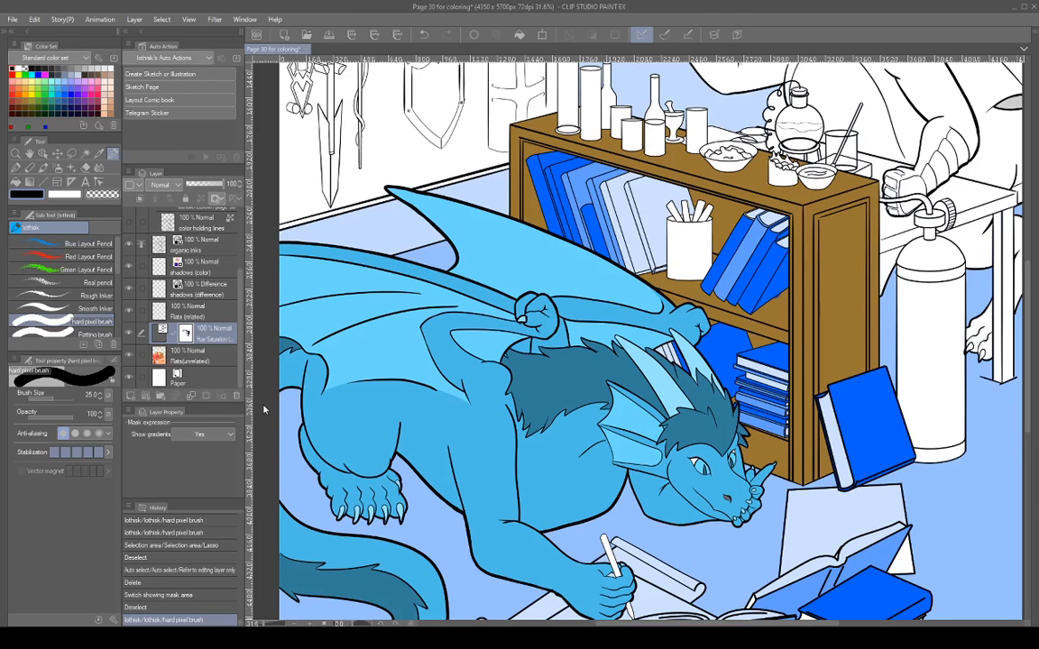
{"action": "key", "text": "ctrl+m"}
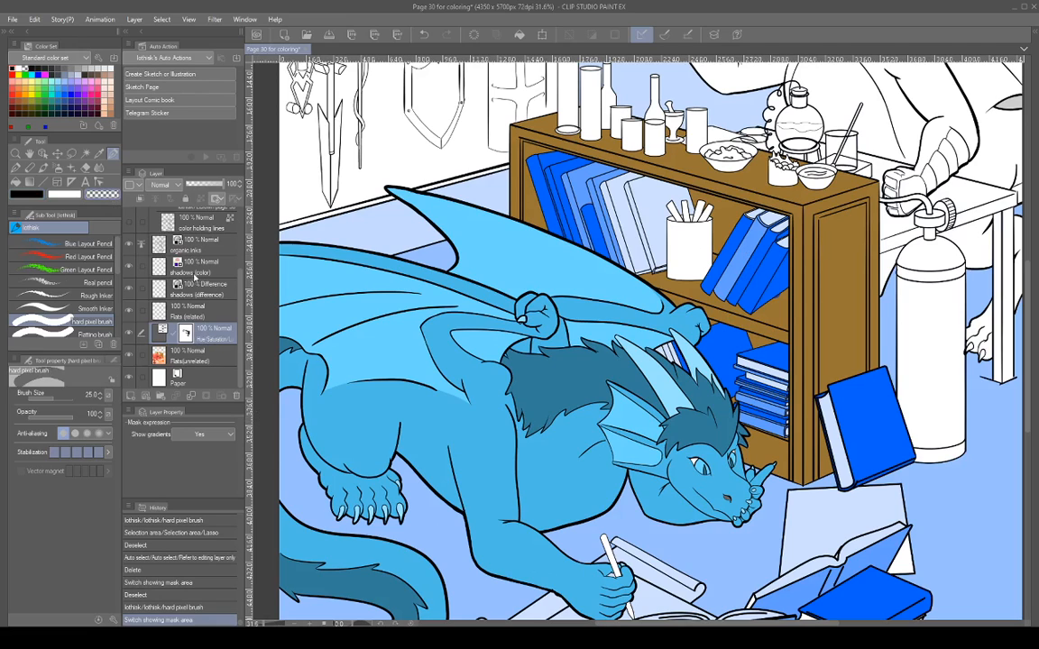
{"action": "left_click_drag", "start_coordinate": [774, 245], "coordinate": [770, 293]}
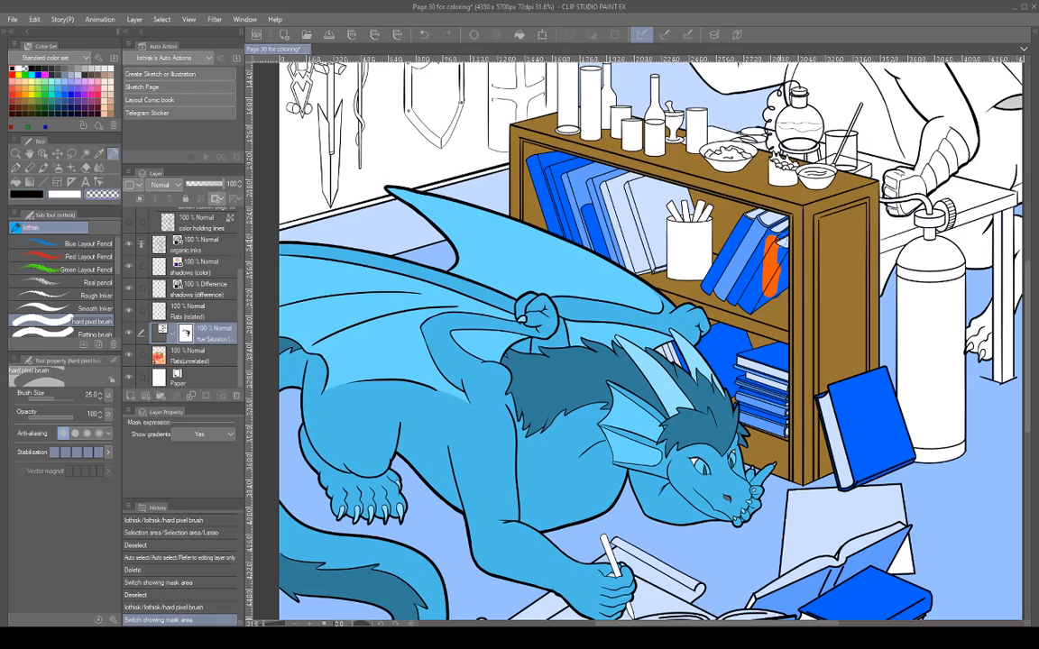
{"action": "left_click_drag", "start_coordinate": [779, 254], "coordinate": [778, 281]}
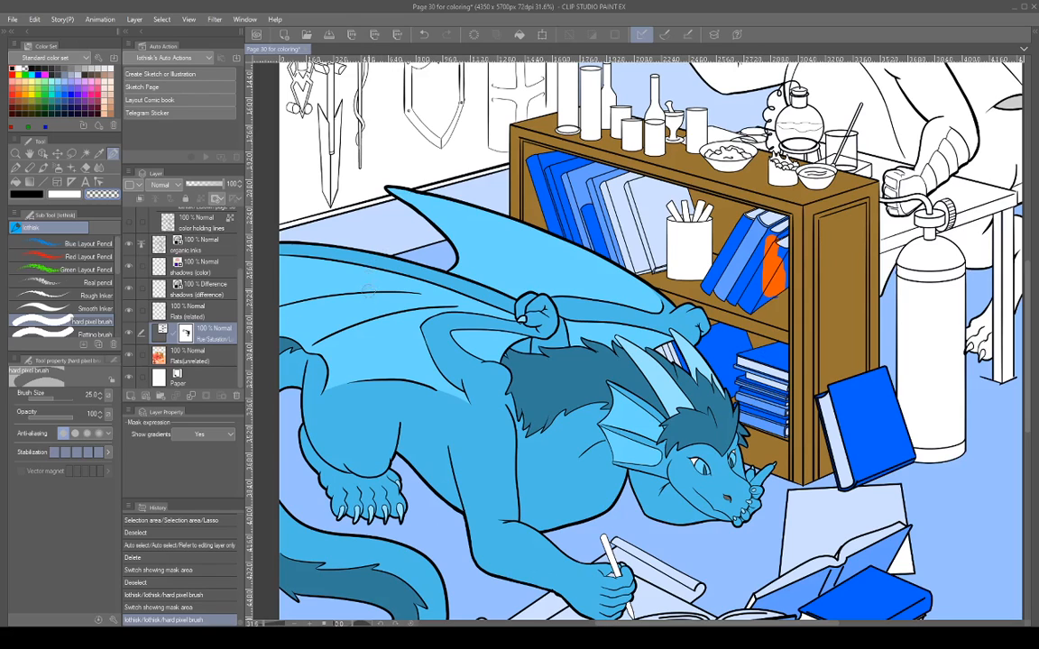
{"action": "left_click_drag", "start_coordinate": [370, 301], "coordinate": [391, 334]}
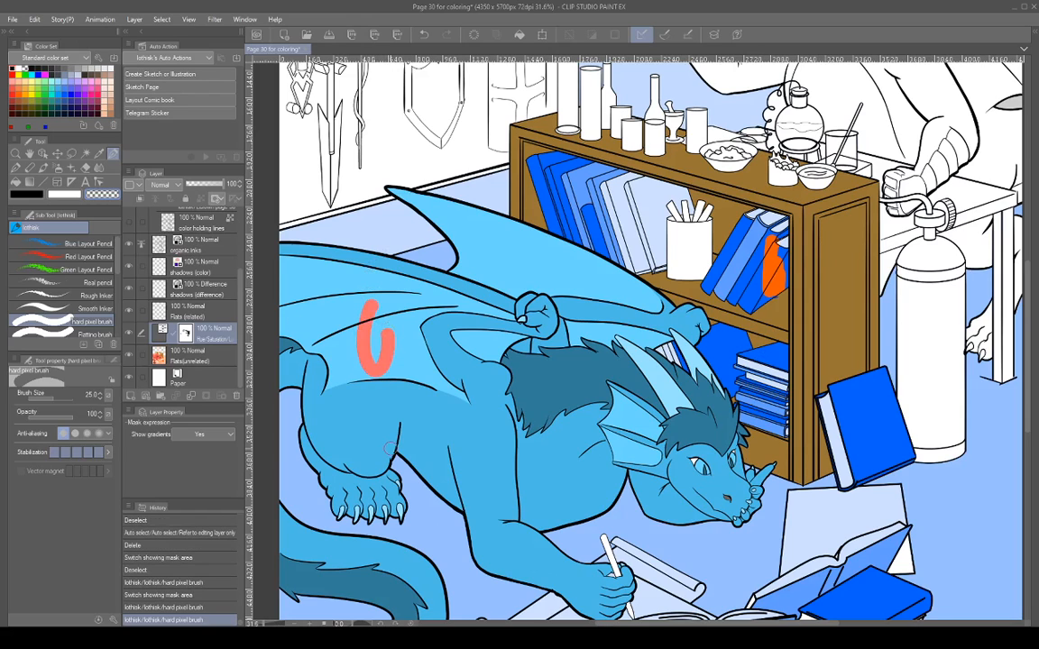
{"action": "key", "text": "ctrl+z"}
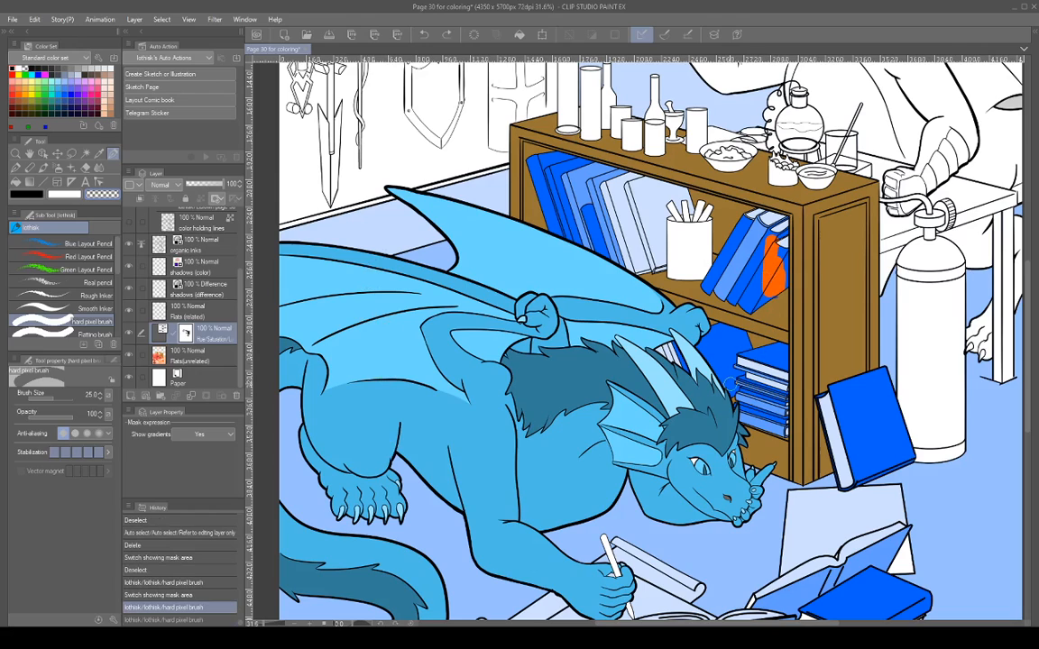
Erase the correction's mask over the rest of the leaning books beside the pencil cup, using the hard pixel brush at size 60.
{"action": "left_click_drag", "start_coordinate": [775, 275], "coordinate": [788, 225]}
{"action": "left_click_drag", "start_coordinate": [699, 197], "coordinate": [692, 208]}
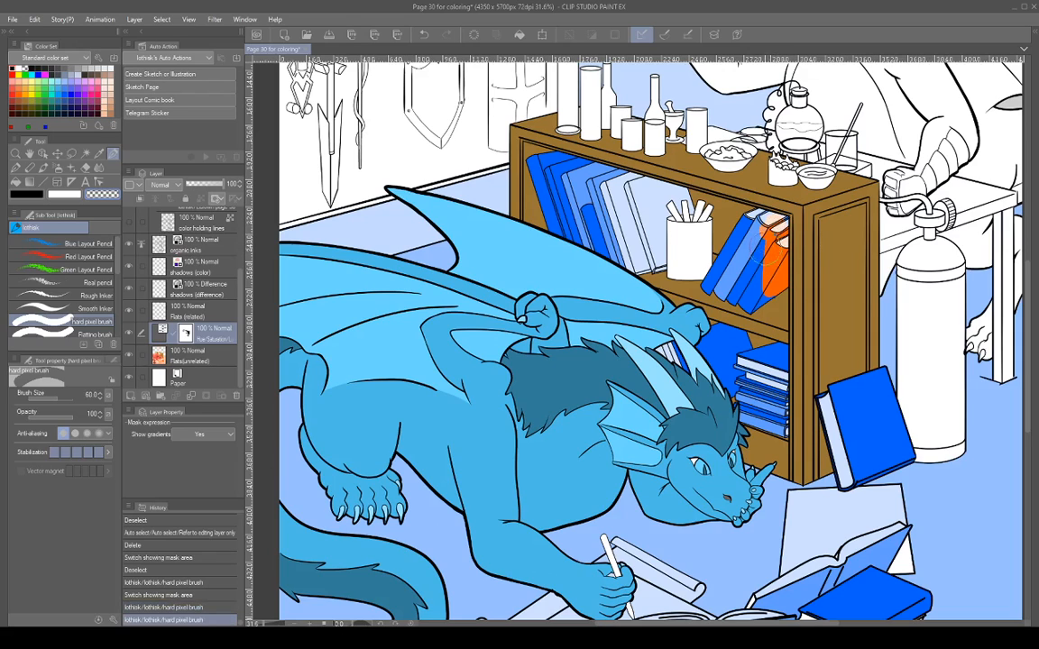
{"action": "mouse_move", "coordinate": [765, 245]}
{"action": "left_mouse_down"}
{"action": "mouse_move", "coordinate": [721, 237]}
{"action": "mouse_move", "coordinate": [725, 271]}
{"action": "mouse_move", "coordinate": [729, 230]}
{"action": "mouse_move", "coordinate": [715, 280]}
{"action": "mouse_move", "coordinate": [743, 289]}
{"action": "mouse_move", "coordinate": [756, 275]}
{"action": "mouse_move", "coordinate": [756, 271]}
{"action": "left_mouse_up"}
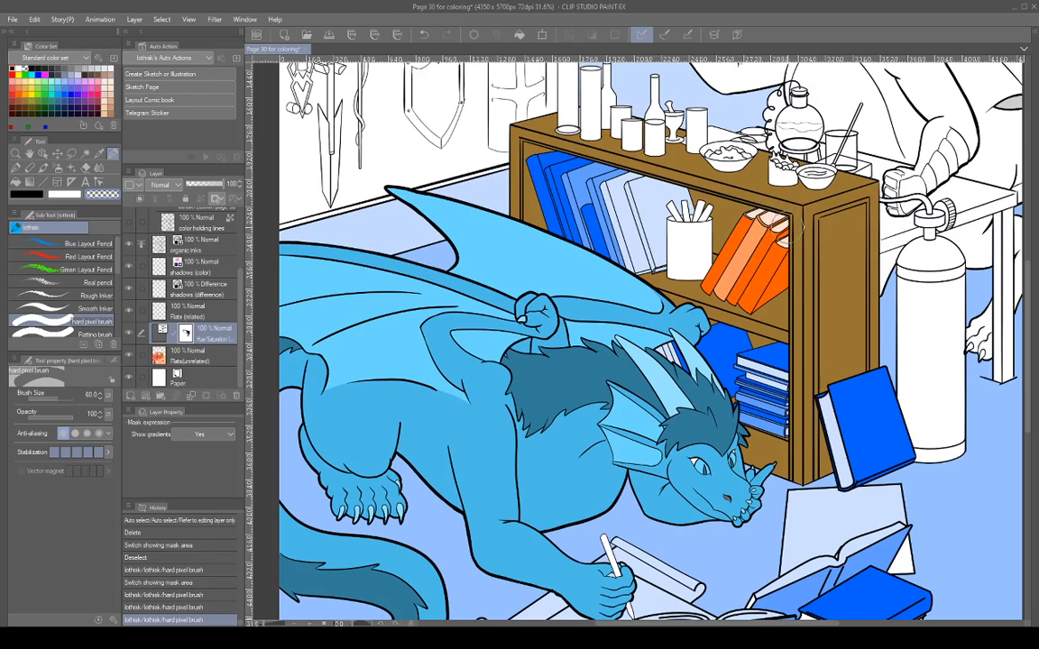
{"action": "left_click", "coordinate": [702, 206]}
Try erasing the mask along the lower edge of the upper shelf's other book row with the hard pixel brush at size 17, and undo the strokes.
{"action": "key", "text": "bracketleft"}
{"action": "key", "text": "bracketleft"}
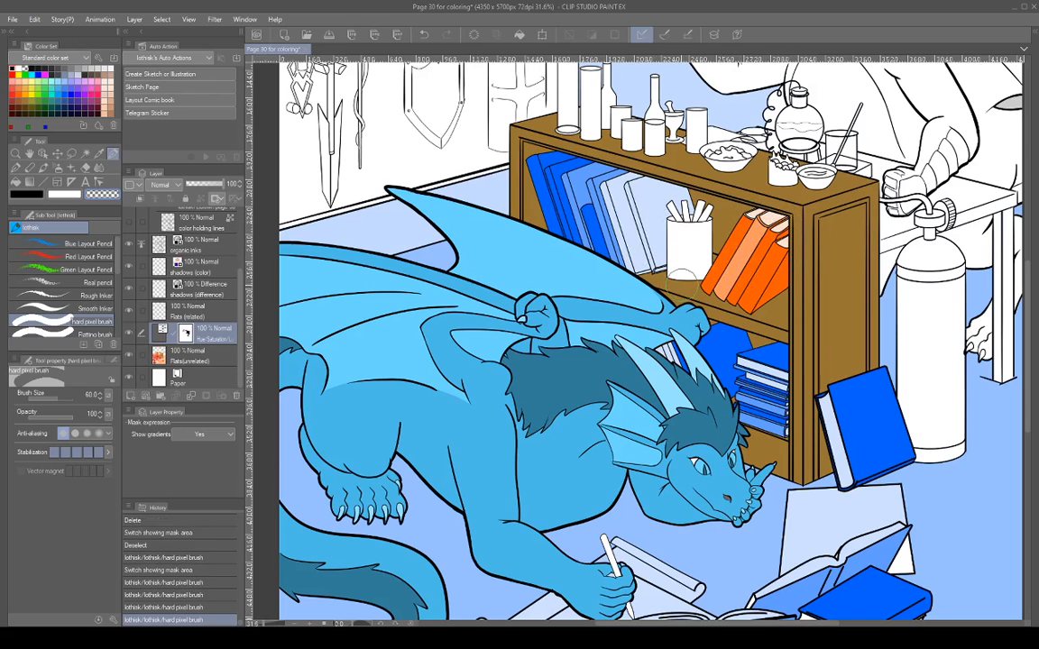
{"action": "key", "text": "bracketleft"}
{"action": "key", "text": "bracketleft"}
{"action": "key", "text": "bracketleft"}
{"action": "key", "text": "bracketleft"}
{"action": "mouse_move", "coordinate": [556, 229]}
{"action": "left_mouse_down"}
{"action": "mouse_move", "coordinate": [570, 236]}
{"action": "mouse_move", "coordinate": [536, 223]}
{"action": "left_mouse_up"}
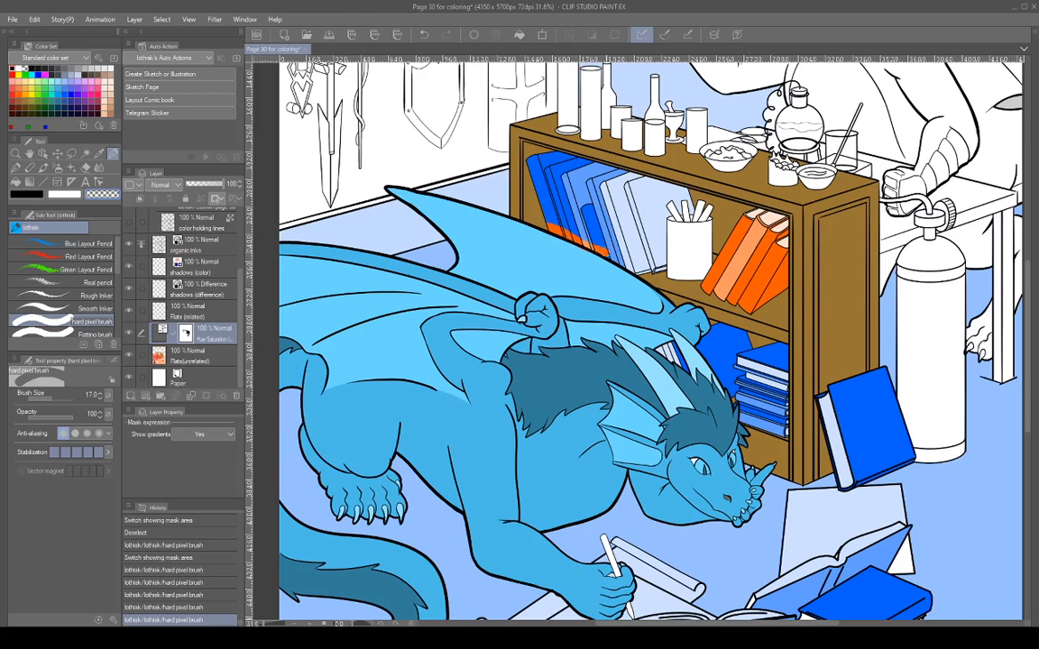
{"action": "key", "text": "ctrl+z"}
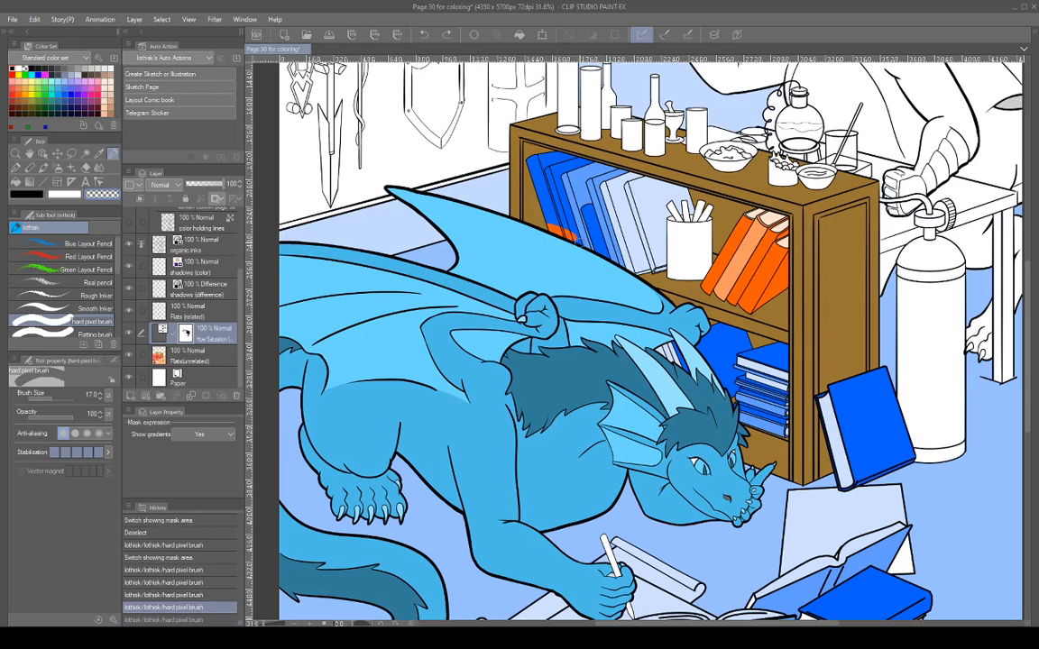
{"action": "left_click_drag", "start_coordinate": [602, 251], "coordinate": [621, 263]}
{"action": "key", "text": "ctrl+z"}
Erase the correction's mask over the upper-shelf books between the bookcase side and the pencil cup with the Flatting brush at size 30.
{"action": "left_click", "coordinate": [16, 168]}
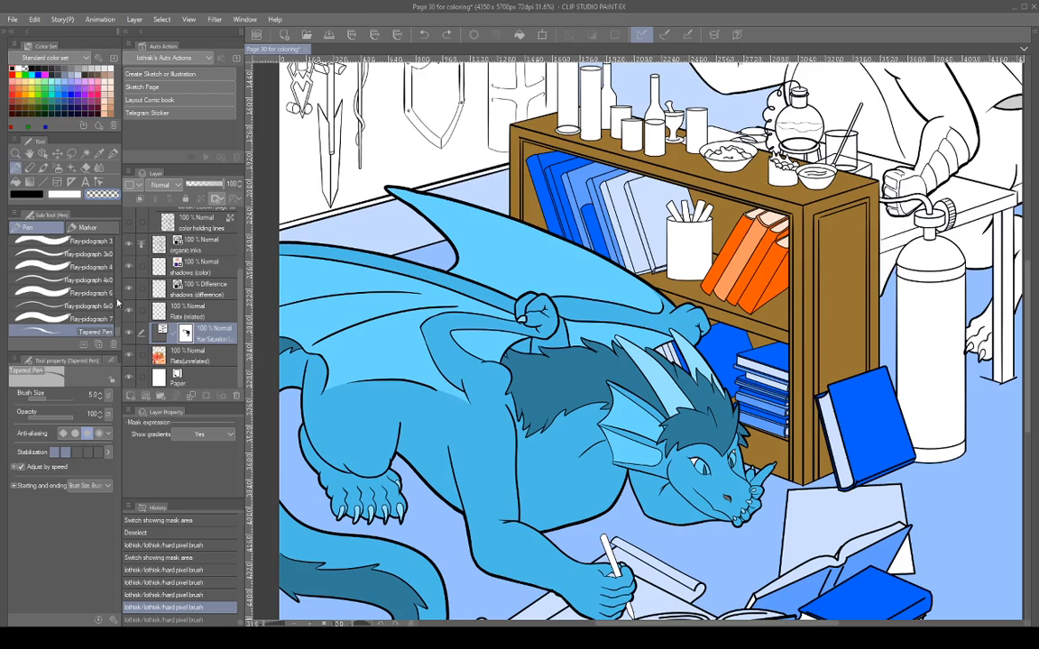
{"action": "left_click", "coordinate": [113, 153]}
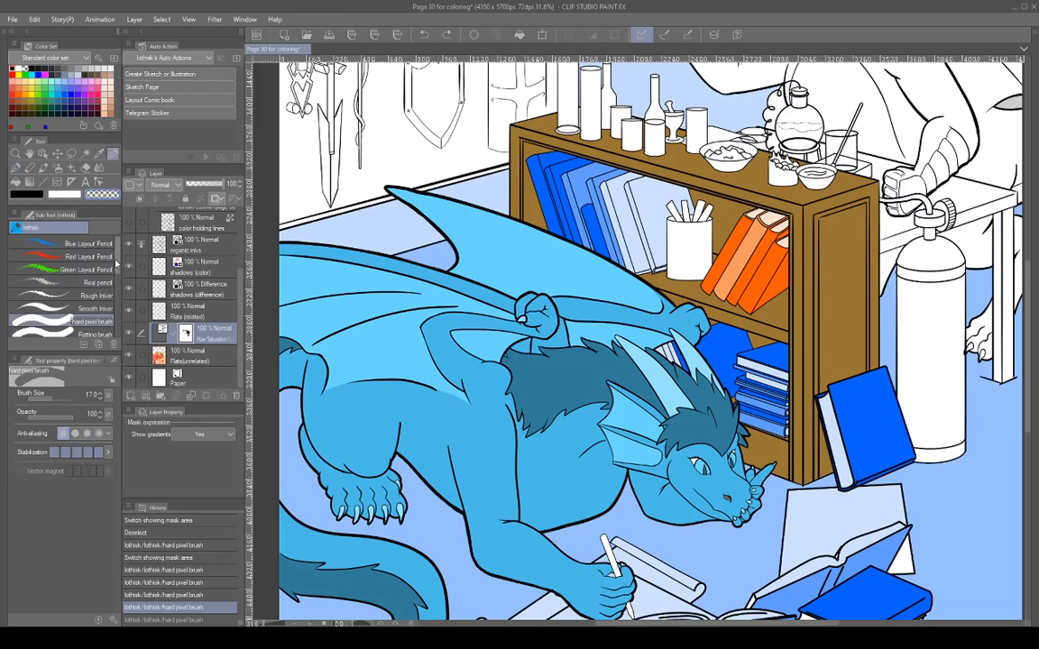
{"action": "scroll", "coordinate": [90, 271], "scroll_direction": "down", "scroll_amount": 1}
{"action": "left_click", "coordinate": [76, 285]}
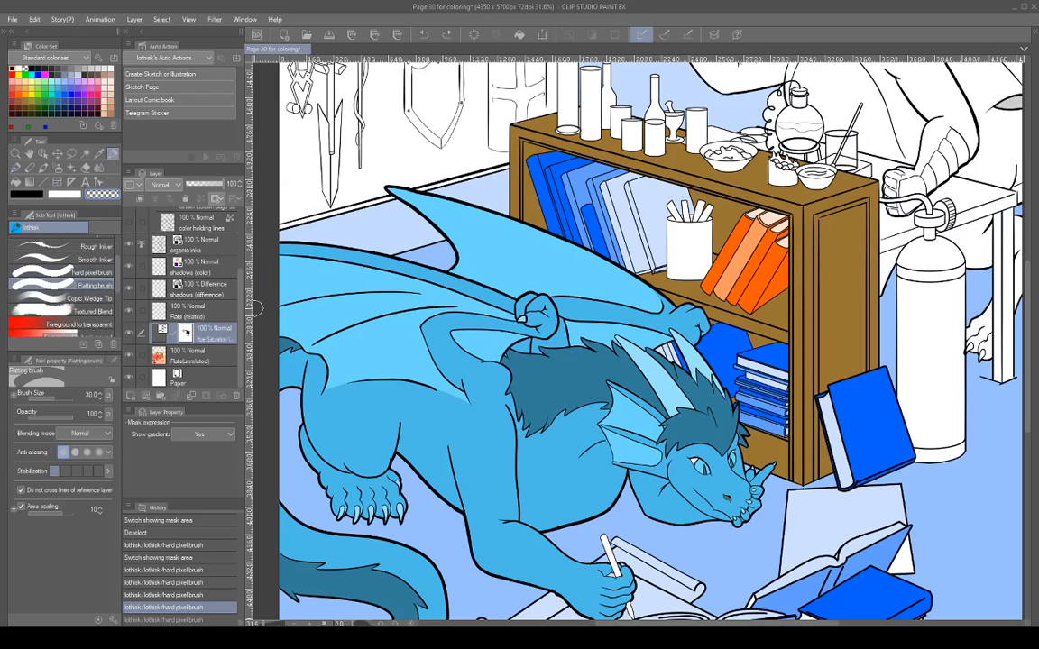
{"action": "mouse_move", "coordinate": [554, 221]}
{"action": "left_mouse_down"}
{"action": "mouse_move", "coordinate": [602, 254]}
{"action": "mouse_move", "coordinate": [555, 230]}
{"action": "mouse_move", "coordinate": [566, 239]}
{"action": "mouse_move", "coordinate": [606, 252]}
{"action": "left_mouse_up"}
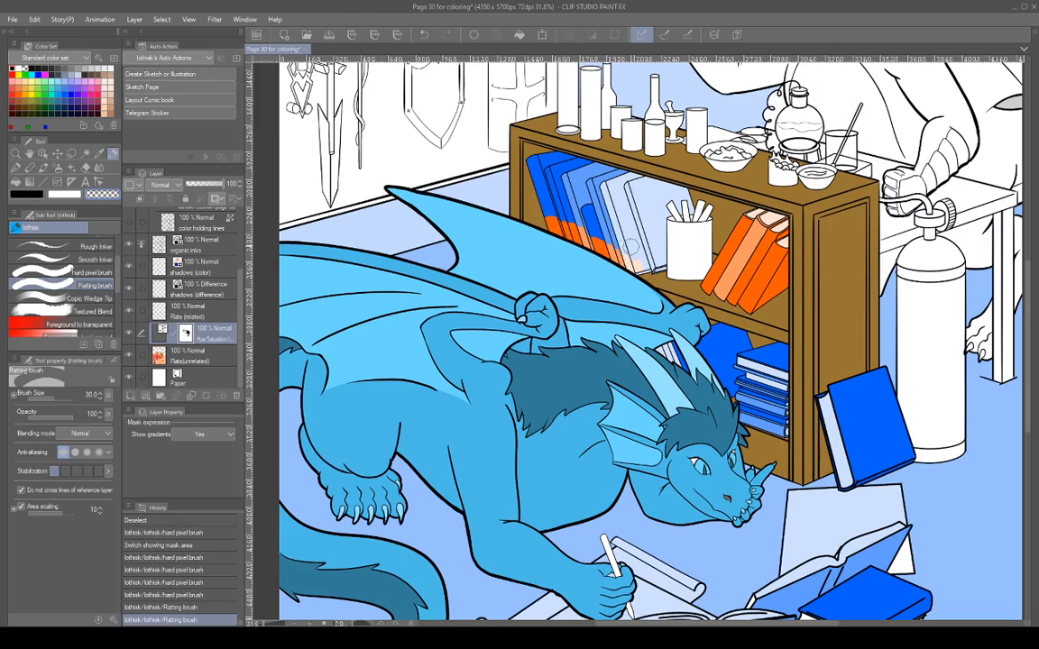
{"action": "mouse_move", "coordinate": [565, 214]}
{"action": "left_mouse_down"}
{"action": "mouse_move", "coordinate": [537, 192]}
{"action": "mouse_move", "coordinate": [584, 224]}
{"action": "mouse_move", "coordinate": [546, 178]}
{"action": "mouse_move", "coordinate": [563, 166]}
{"action": "mouse_move", "coordinate": [572, 188]}
{"action": "mouse_move", "coordinate": [585, 164]}
{"action": "mouse_move", "coordinate": [647, 193]}
{"action": "mouse_move", "coordinate": [643, 181]}
{"action": "mouse_move", "coordinate": [669, 185]}
{"action": "mouse_move", "coordinate": [610, 185]}
{"action": "mouse_move", "coordinate": [582, 164]}
{"action": "left_mouse_up"}
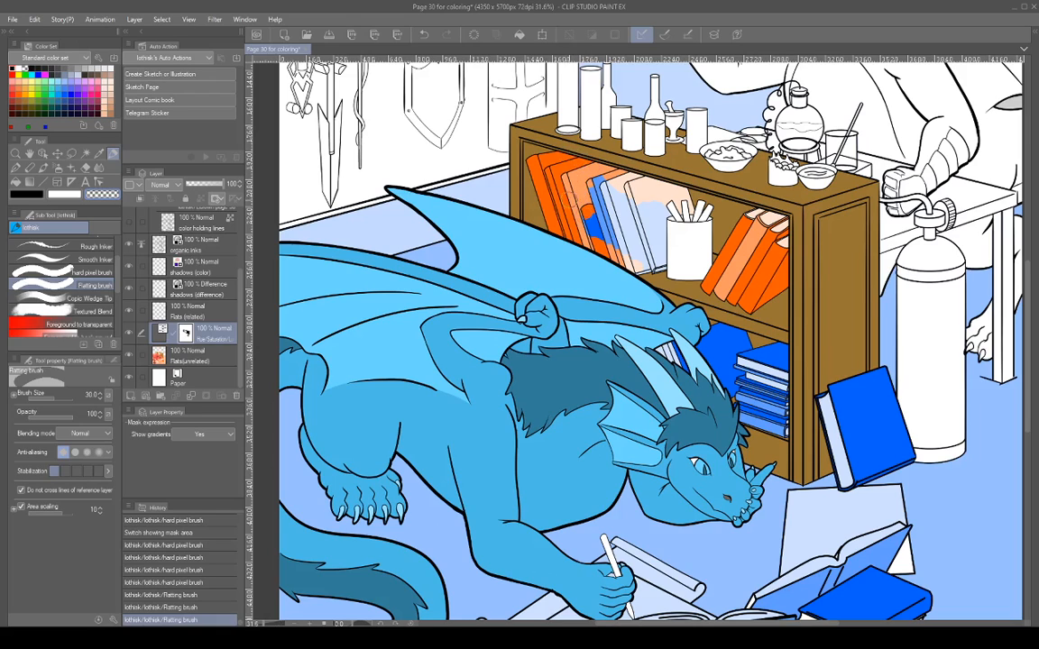
{"action": "left_click_drag", "start_coordinate": [590, 233], "coordinate": [594, 222]}
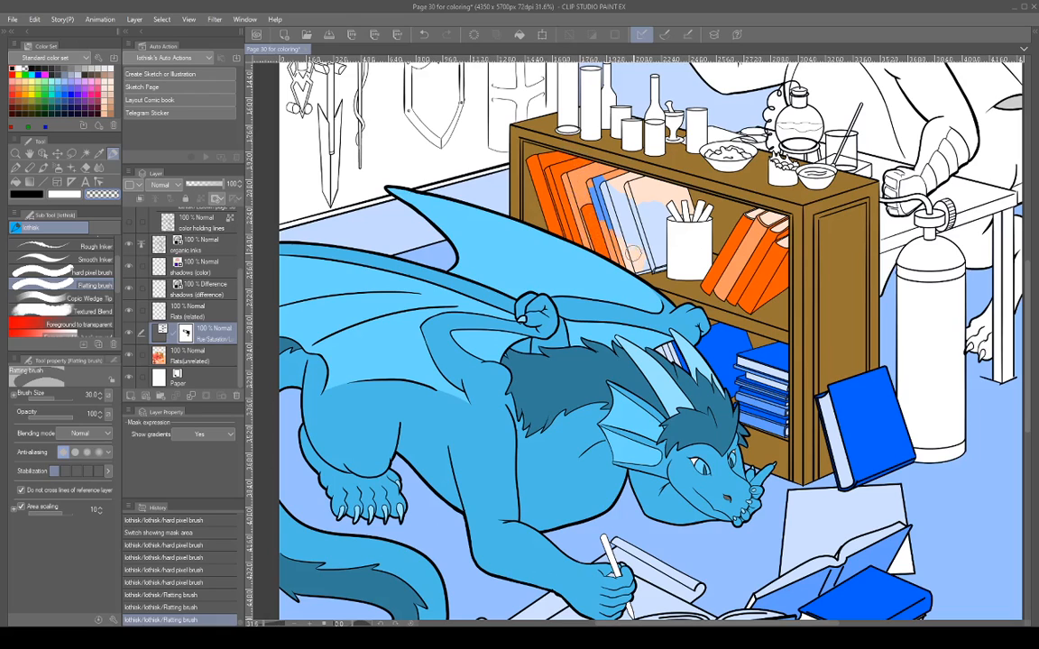
{"action": "mouse_move", "coordinate": [633, 254]}
{"action": "left_mouse_down"}
{"action": "mouse_move", "coordinate": [598, 188]}
{"action": "mouse_move", "coordinate": [642, 226]}
{"action": "mouse_move", "coordinate": [652, 247]}
{"action": "mouse_move", "coordinate": [644, 273]}
{"action": "mouse_move", "coordinate": [662, 256]}
{"action": "mouse_move", "coordinate": [667, 206]}
{"action": "mouse_move", "coordinate": [654, 219]}
{"action": "mouse_move", "coordinate": [663, 236]}
{"action": "left_mouse_up"}
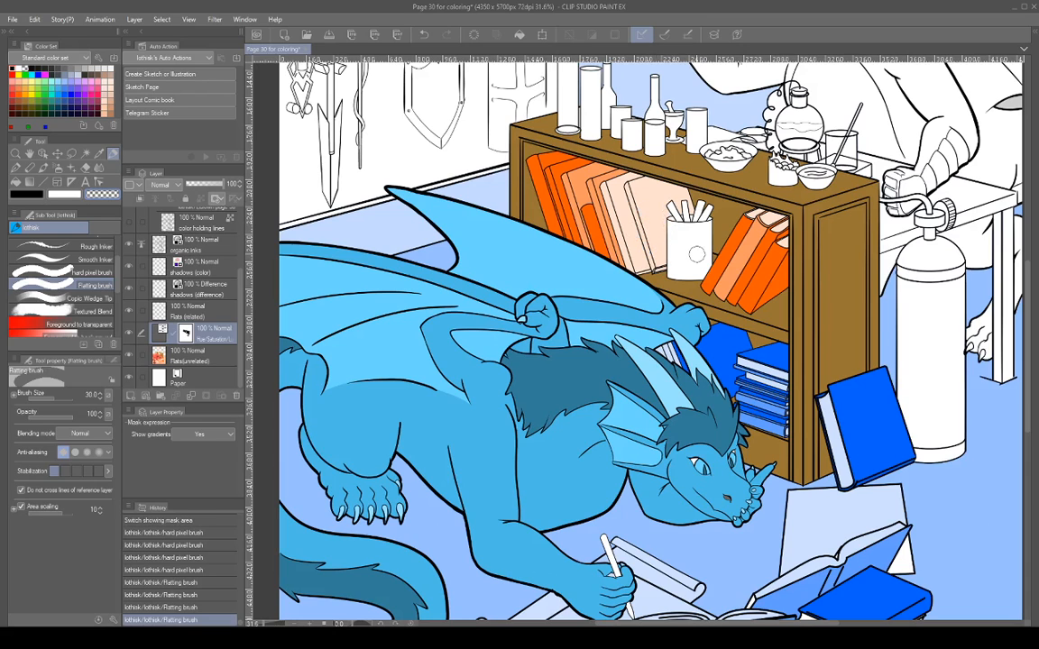
{"action": "left_click_drag", "start_coordinate": [934, 450], "coordinate": [938, 274]}
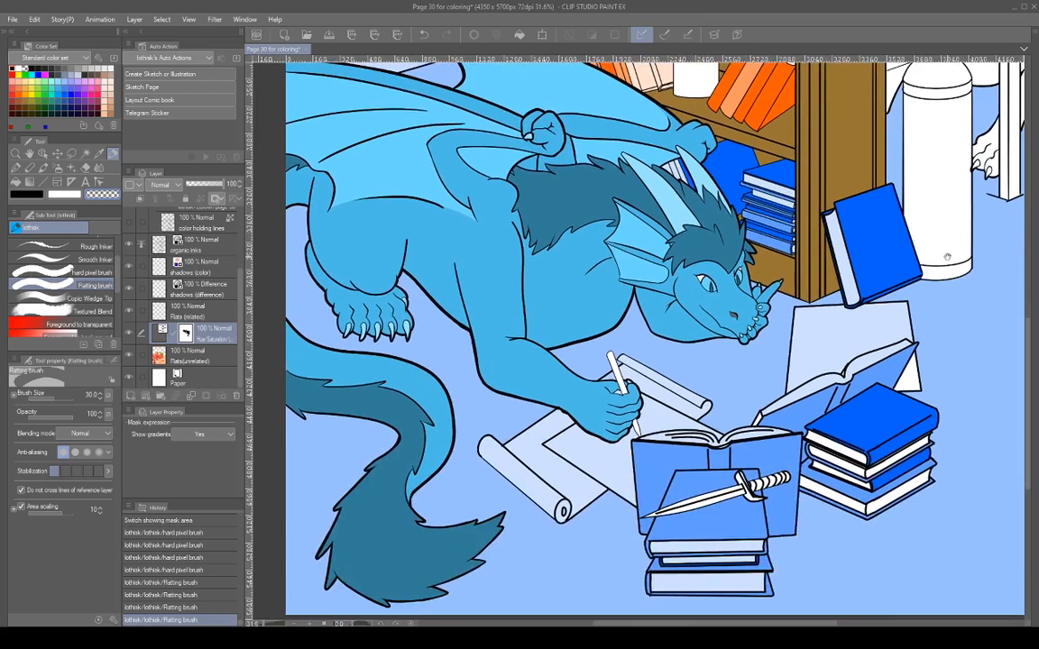
{"action": "scroll", "coordinate": [893, 399], "scroll_direction": "down", "scroll_amount": 2}
{"action": "left_click_drag", "start_coordinate": [923, 352], "coordinate": [890, 370]}
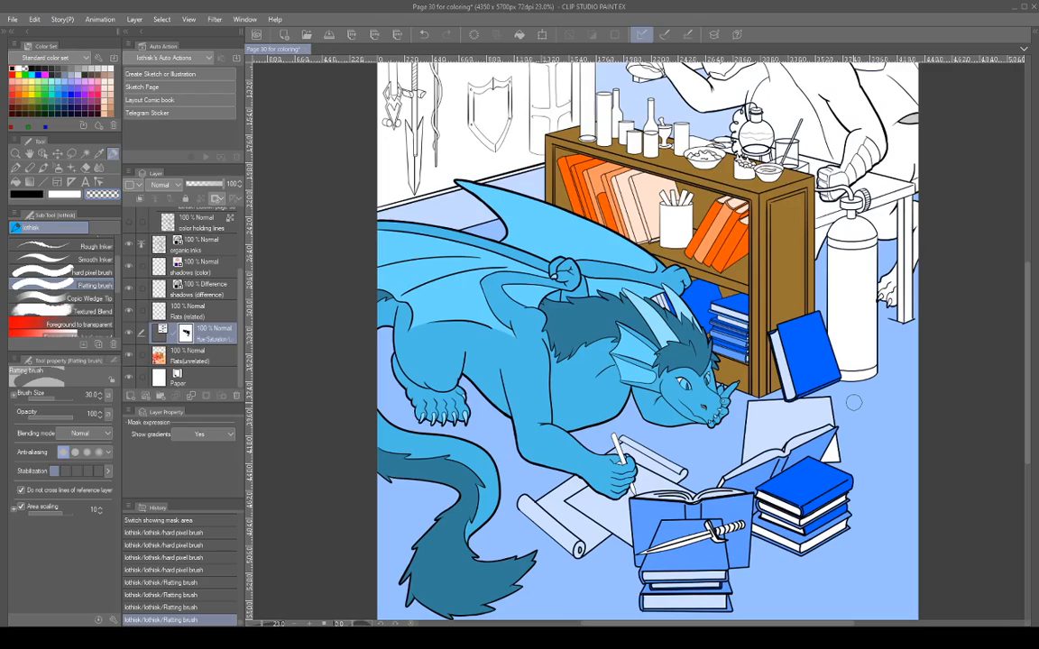
{"action": "left_click_drag", "start_coordinate": [831, 294], "coordinate": [808, 406]}
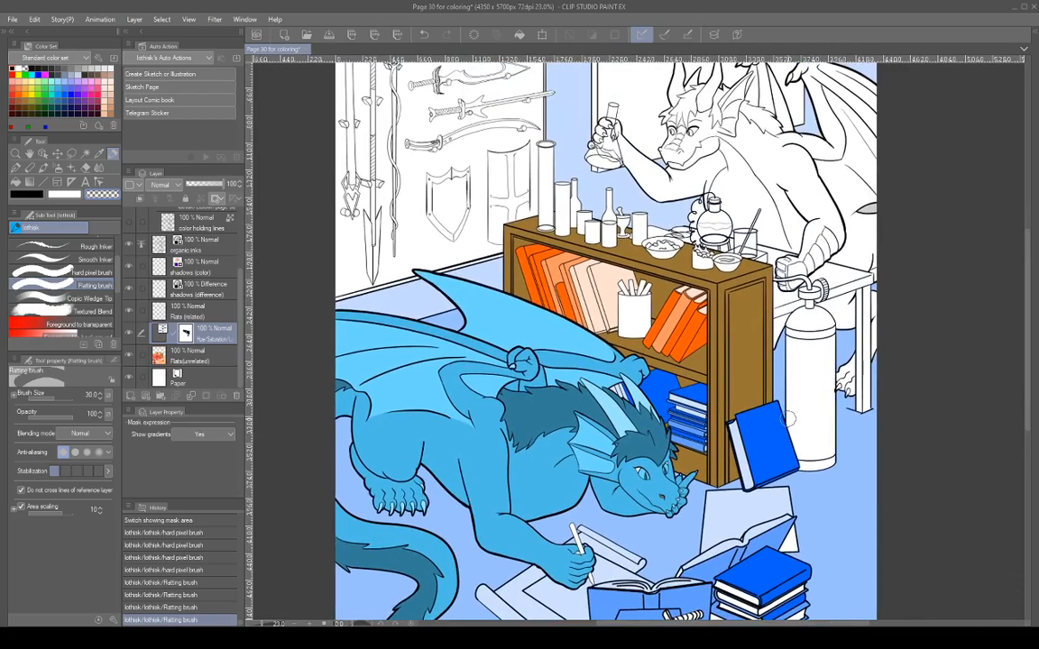
{"action": "left_click_drag", "start_coordinate": [807, 322], "coordinate": [841, 290]}
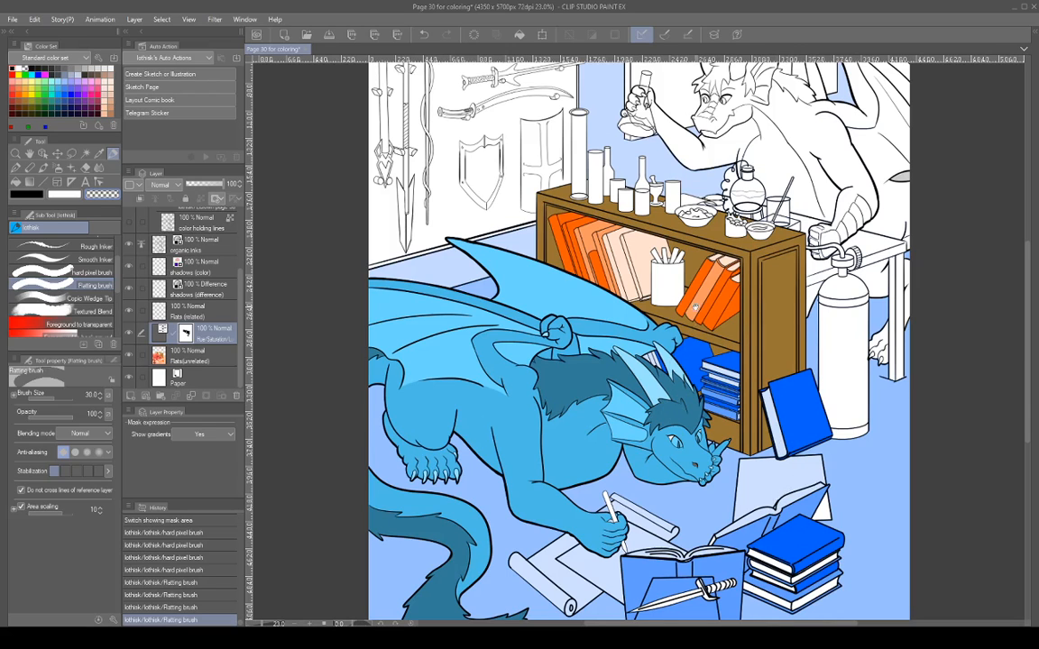
{"action": "left_click_drag", "start_coordinate": [695, 308], "coordinate": [782, 446]}
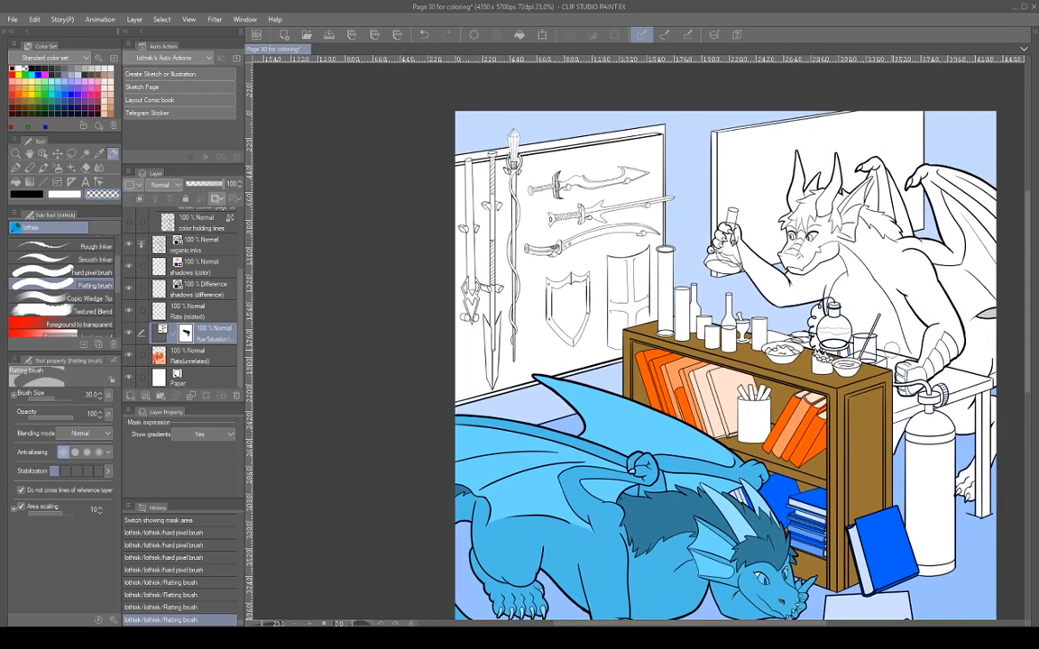
Compare the page with the Hue/Saturation correction hidden and shown, and erase its mask over the wall strip beneath the weapon board.
{"action": "left_click", "coordinate": [218, 360]}
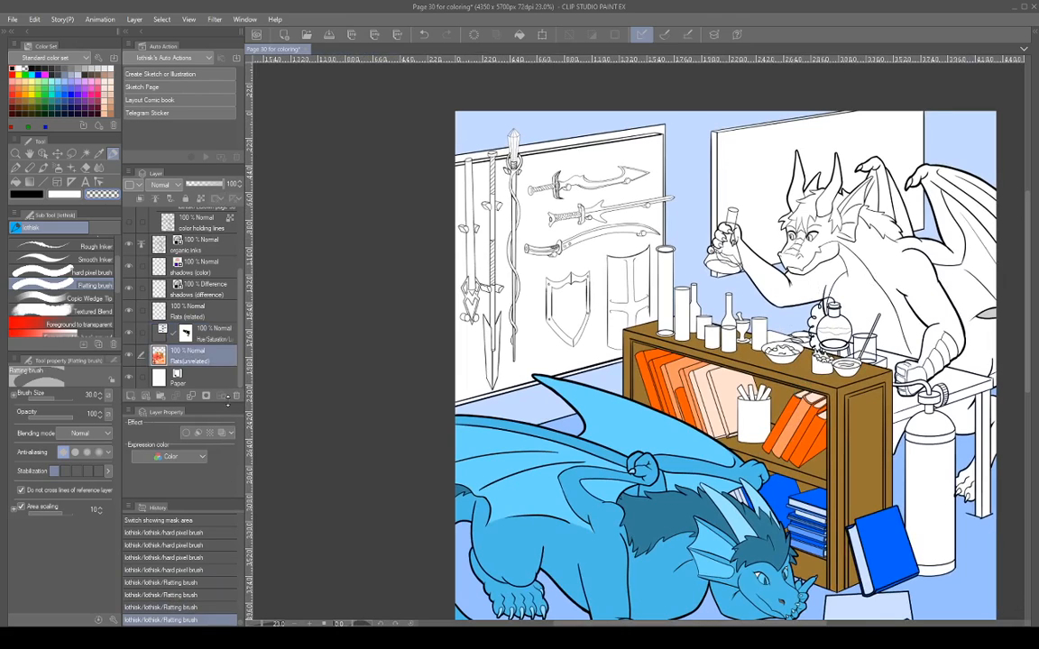
{"action": "left_click", "coordinate": [129, 340]}
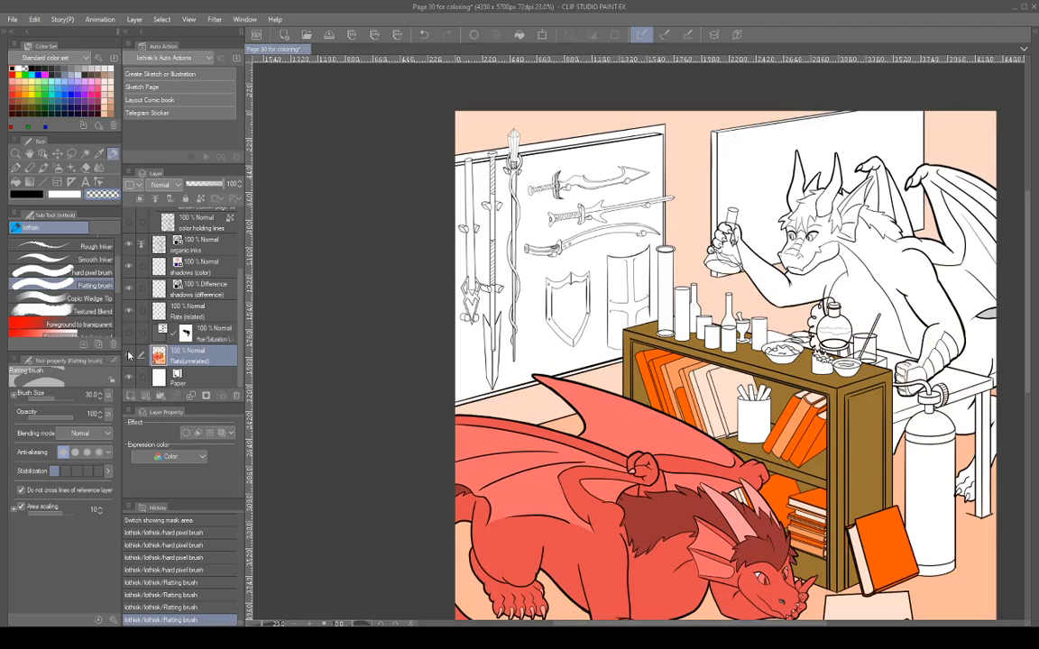
{"action": "left_click", "coordinate": [219, 340]}
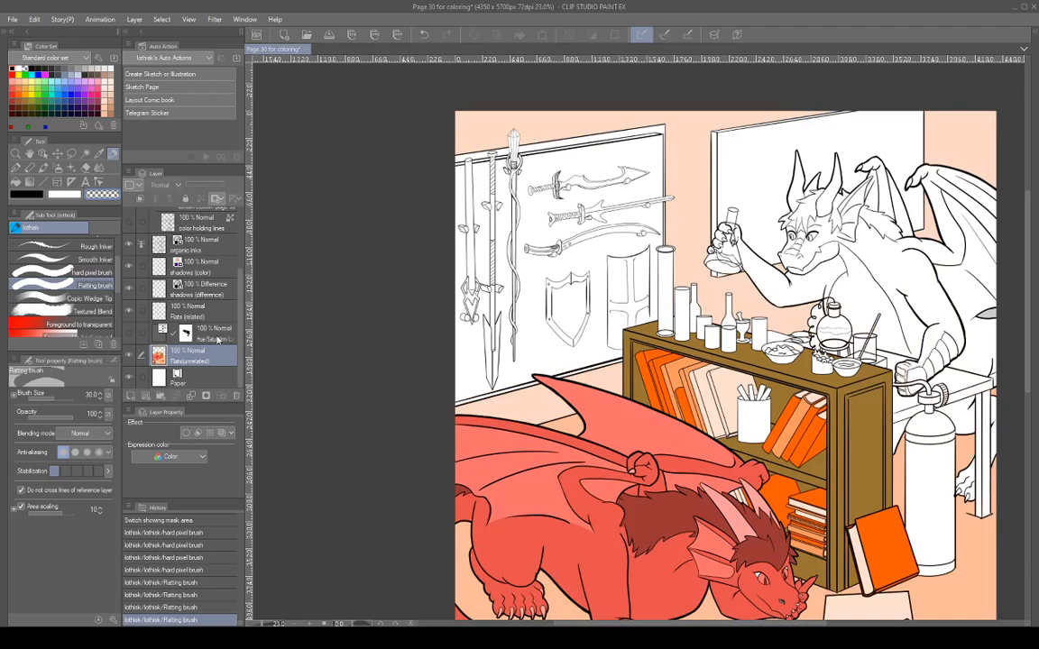
{"action": "left_click", "coordinate": [128, 356]}
{"action": "left_click", "coordinate": [129, 357]}
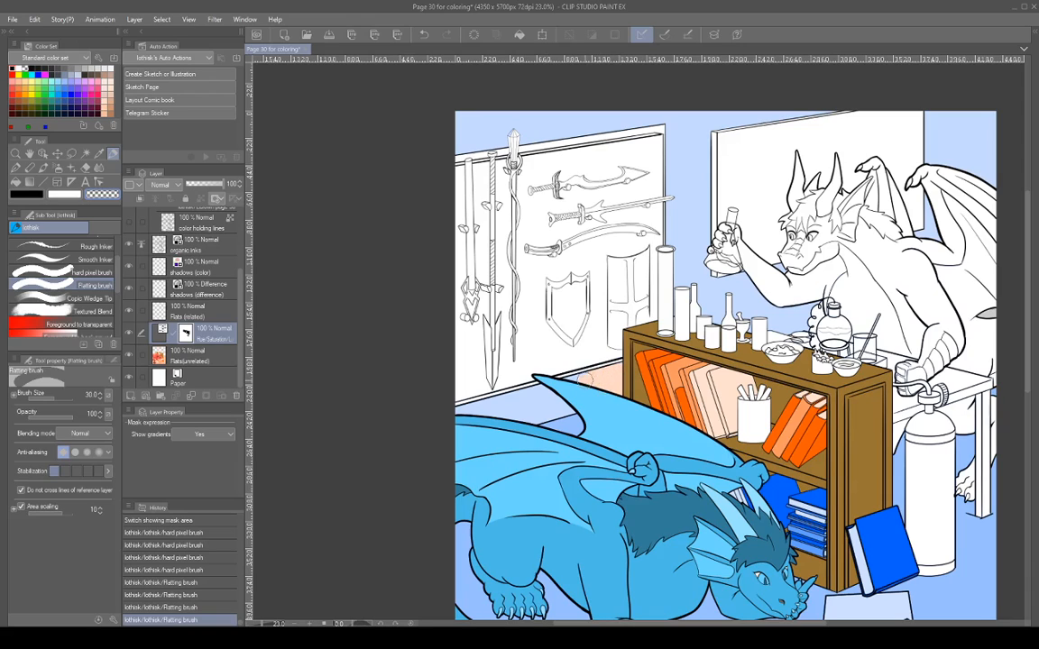
{"action": "mouse_move", "coordinate": [568, 380]}
{"action": "left_mouse_down"}
{"action": "mouse_move", "coordinate": [609, 373]}
{"action": "mouse_move", "coordinate": [548, 395]}
{"action": "mouse_move", "coordinate": [562, 405]}
{"action": "mouse_move", "coordinate": [544, 413]}
{"action": "mouse_move", "coordinate": [461, 411]}
{"action": "mouse_move", "coordinate": [526, 395]}
{"action": "mouse_move", "coordinate": [544, 401]}
{"action": "mouse_move", "coordinate": [532, 415]}
{"action": "left_mouse_up"}
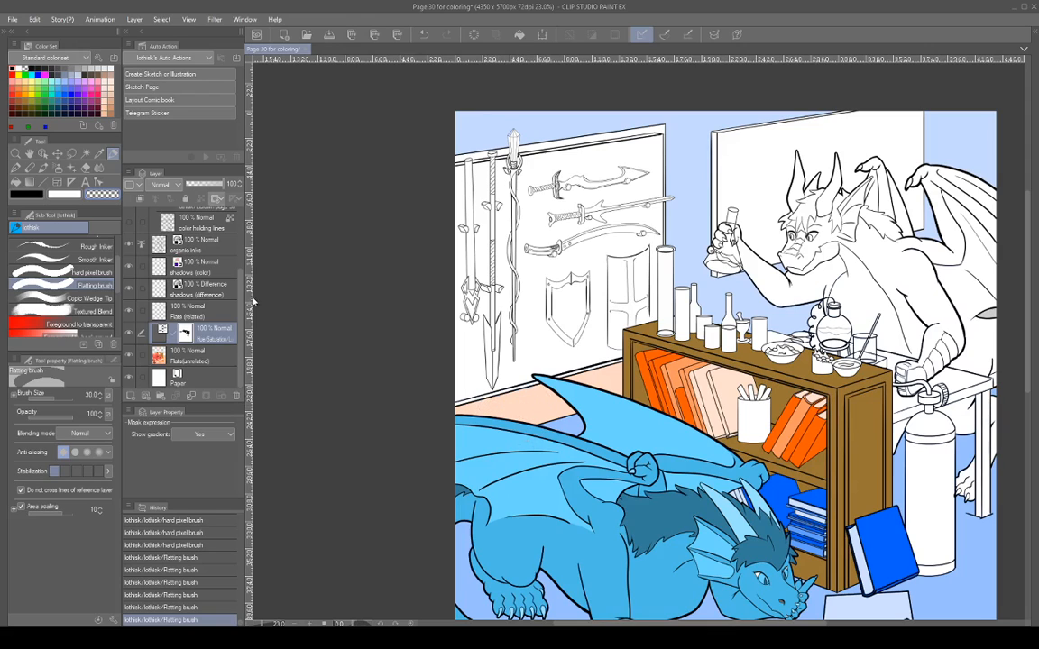
{"action": "left_click", "coordinate": [15, 167]}
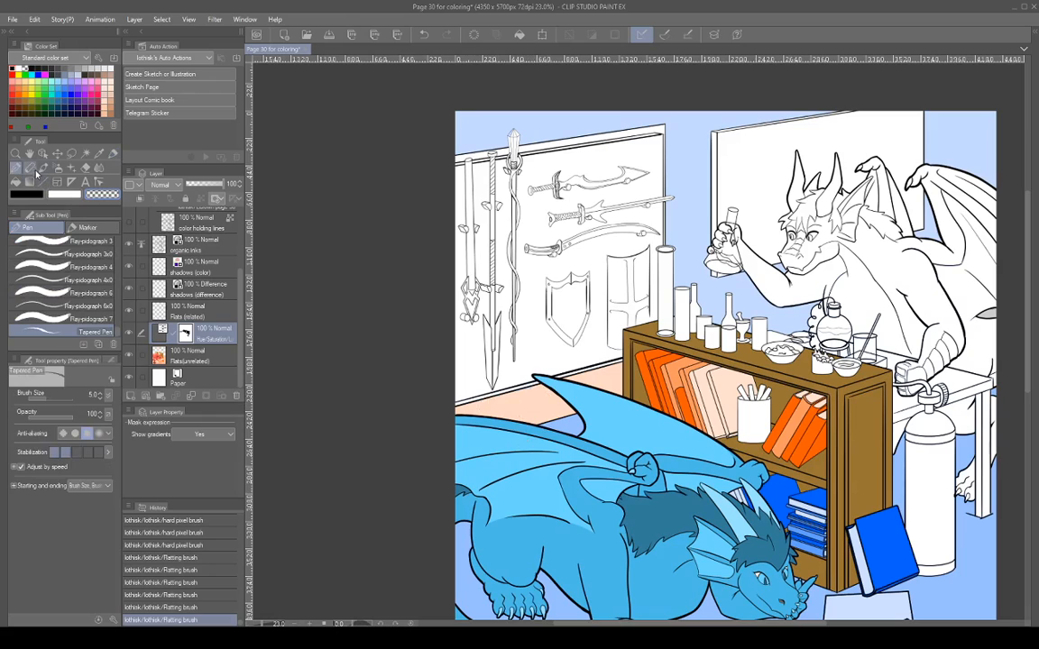
{"action": "left_click", "coordinate": [29, 170]}
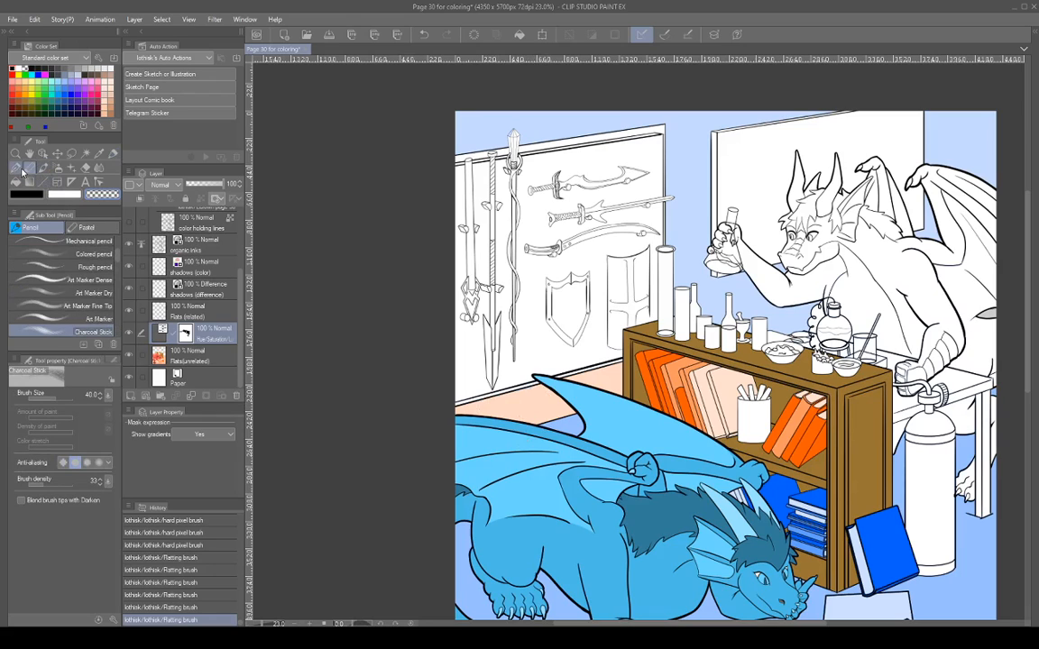
{"action": "left_click", "coordinate": [15, 168]}
{"action": "left_click", "coordinate": [87, 227]}
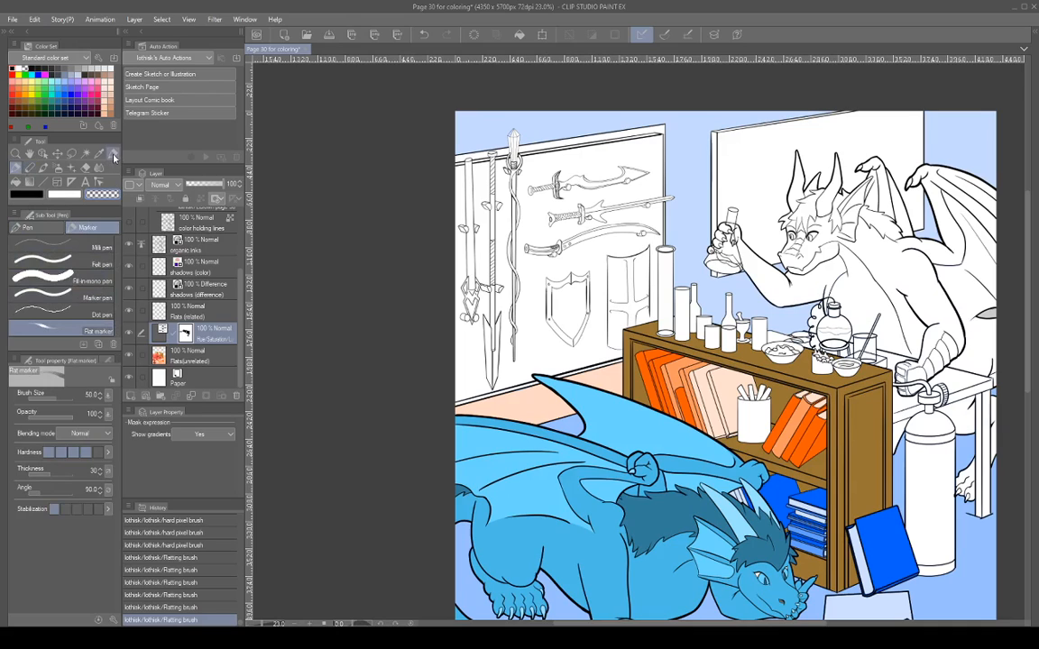
{"action": "left_click", "coordinate": [113, 155]}
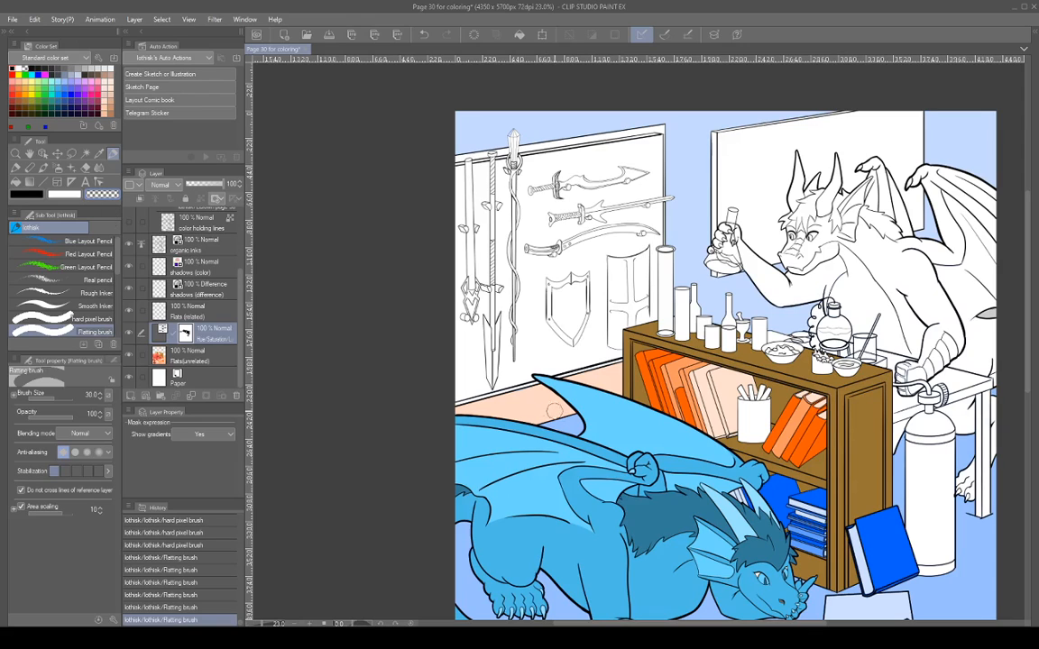
Erase the Hue/Saturation correction's mask over the wall around the weapon board, bottles and window with the Flatting brush at size 30.
{"action": "mouse_move", "coordinate": [554, 411]}
{"action": "left_mouse_down"}
{"action": "mouse_move", "coordinate": [497, 404]}
{"action": "mouse_move", "coordinate": [441, 413]}
{"action": "left_mouse_up"}
{"action": "mouse_move", "coordinate": [458, 117]}
{"action": "left_mouse_down"}
{"action": "mouse_move", "coordinate": [472, 119]}
{"action": "mouse_move", "coordinate": [480, 143]}
{"action": "mouse_move", "coordinate": [499, 119]}
{"action": "mouse_move", "coordinate": [510, 138]}
{"action": "mouse_move", "coordinate": [535, 111]}
{"action": "mouse_move", "coordinate": [550, 135]}
{"action": "mouse_move", "coordinate": [642, 112]}
{"action": "mouse_move", "coordinate": [706, 115]}
{"action": "mouse_move", "coordinate": [702, 164]}
{"action": "mouse_move", "coordinate": [692, 167]}
{"action": "mouse_move", "coordinate": [673, 127]}
{"action": "mouse_move", "coordinate": [682, 211]}
{"action": "mouse_move", "coordinate": [702, 173]}
{"action": "mouse_move", "coordinate": [700, 245]}
{"action": "mouse_move", "coordinate": [672, 237]}
{"action": "mouse_move", "coordinate": [672, 202]}
{"action": "mouse_move", "coordinate": [678, 286]}
{"action": "mouse_move", "coordinate": [688, 262]}
{"action": "mouse_move", "coordinate": [699, 293]}
{"action": "mouse_move", "coordinate": [713, 249]}
{"action": "mouse_move", "coordinate": [706, 311]}
{"action": "mouse_move", "coordinate": [729, 321]}
{"action": "mouse_move", "coordinate": [726, 294]}
{"action": "left_mouse_up"}
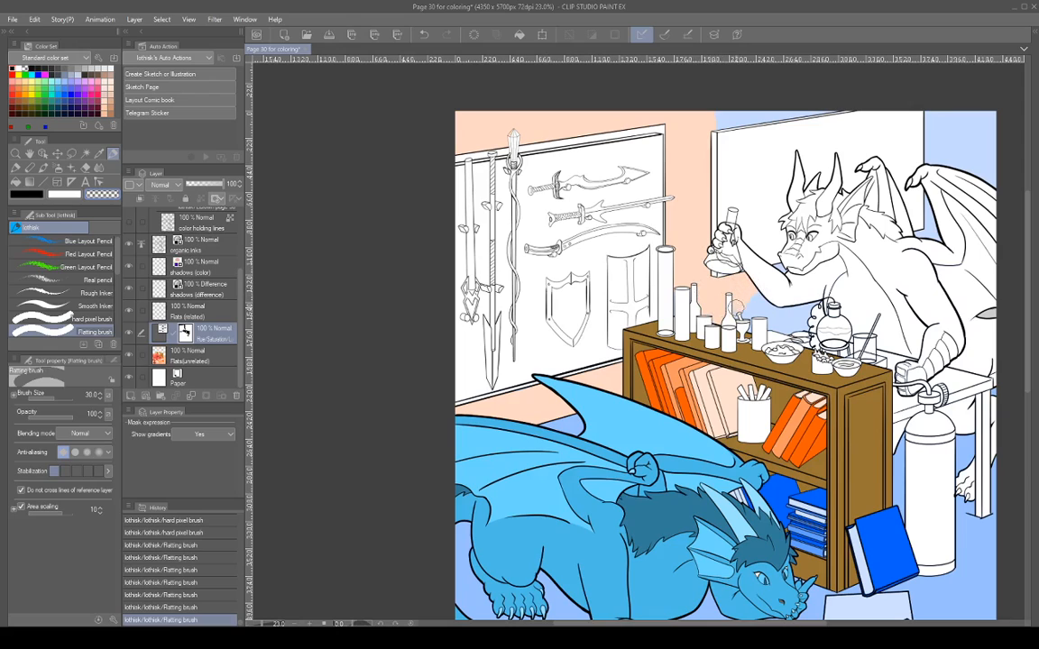
{"action": "mouse_move", "coordinate": [779, 314]}
{"action": "left_mouse_down"}
{"action": "mouse_move", "coordinate": [813, 308]}
{"action": "mouse_move", "coordinate": [817, 297]}
{"action": "left_mouse_up"}
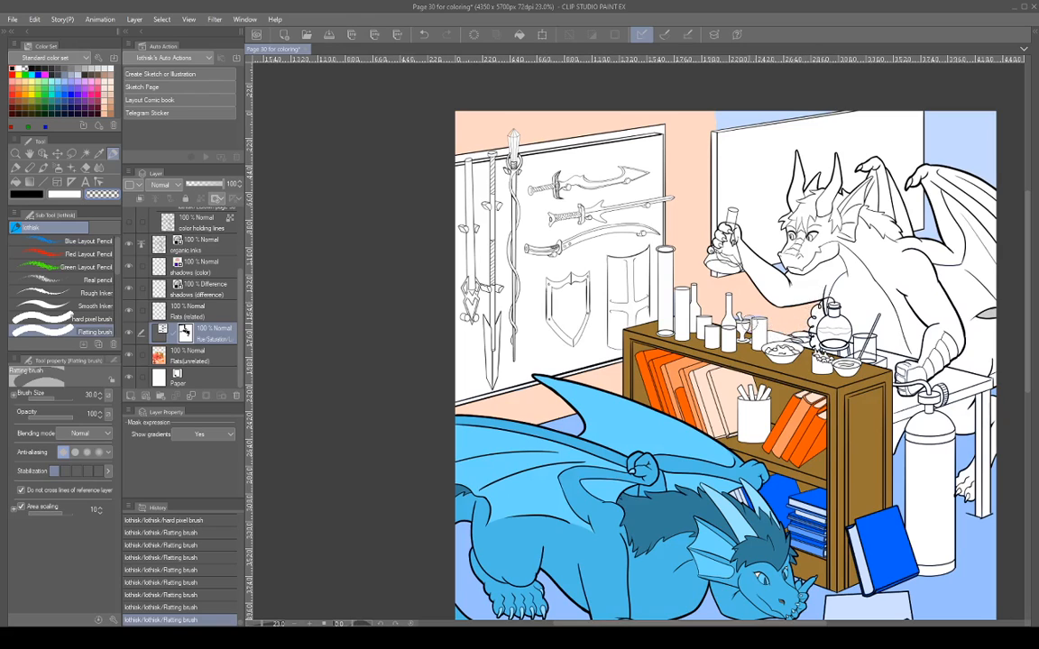
{"action": "left_click_drag", "start_coordinate": [740, 316], "coordinate": [748, 315]}
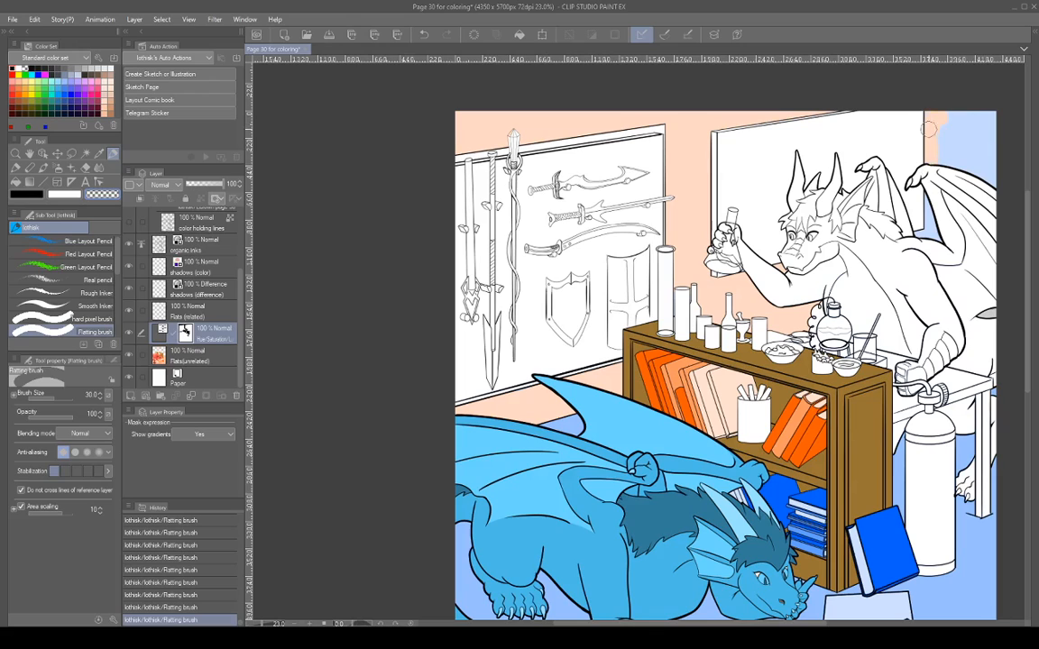
{"action": "mouse_move", "coordinate": [938, 111]}
{"action": "left_mouse_down"}
{"action": "mouse_move", "coordinate": [969, 183]}
{"action": "mouse_move", "coordinate": [998, 181]}
{"action": "left_mouse_up"}
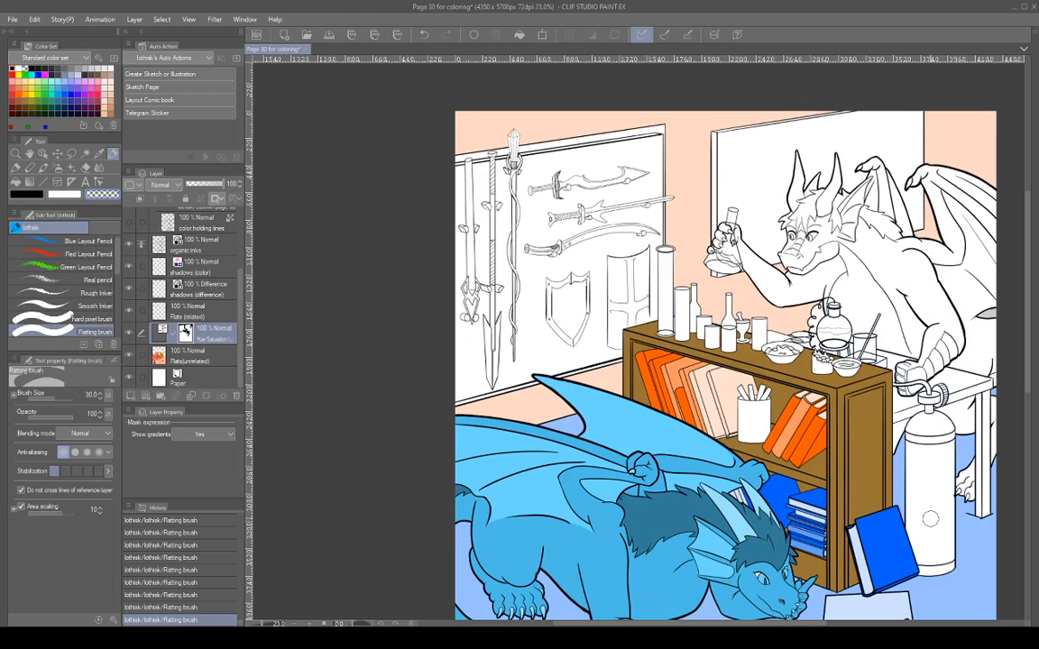
On the shadows (difference) layer, test a mid-gray and a light tone with strokes across the blue dragon's mane and chest.
{"action": "left_click_drag", "start_coordinate": [944, 596], "coordinate": [940, 347]}
{"action": "scroll", "coordinate": [939, 347], "scroll_direction": "down", "scroll_amount": 3}
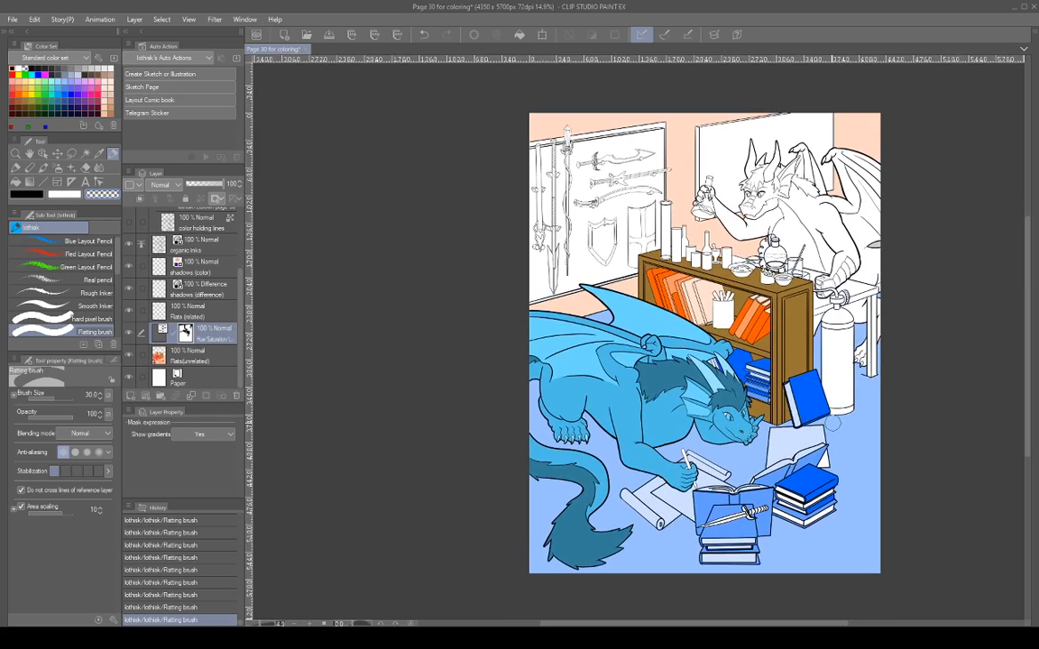
{"action": "left_click_drag", "start_coordinate": [852, 406], "coordinate": [818, 437]}
{"action": "scroll", "coordinate": [821, 417], "scroll_direction": "up", "scroll_amount": 1}
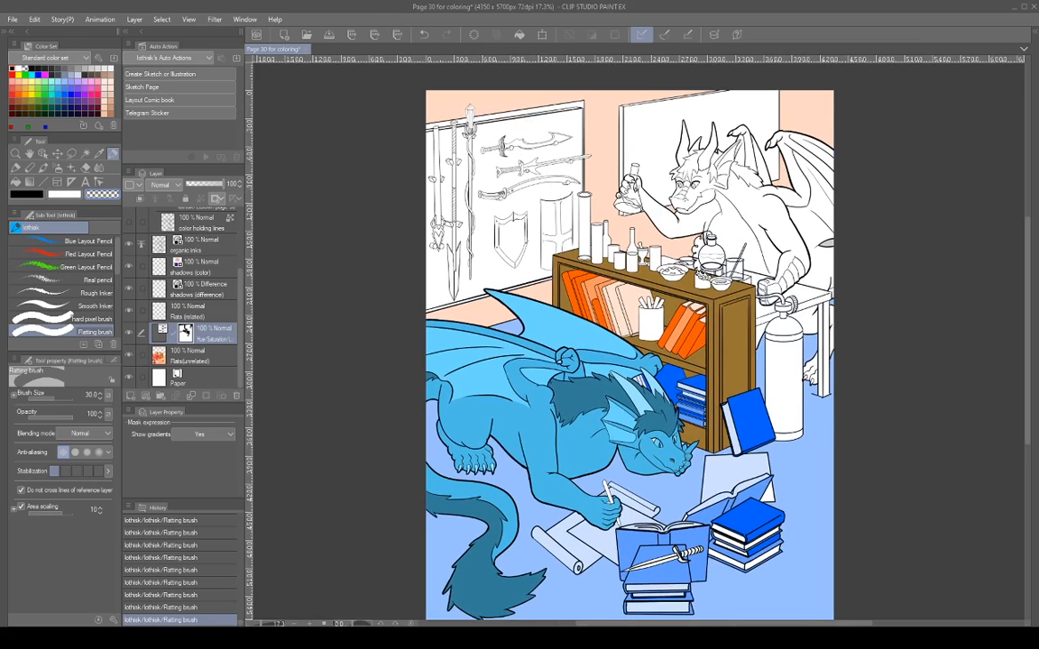
{"action": "left_click_drag", "start_coordinate": [849, 399], "coordinate": [892, 372]}
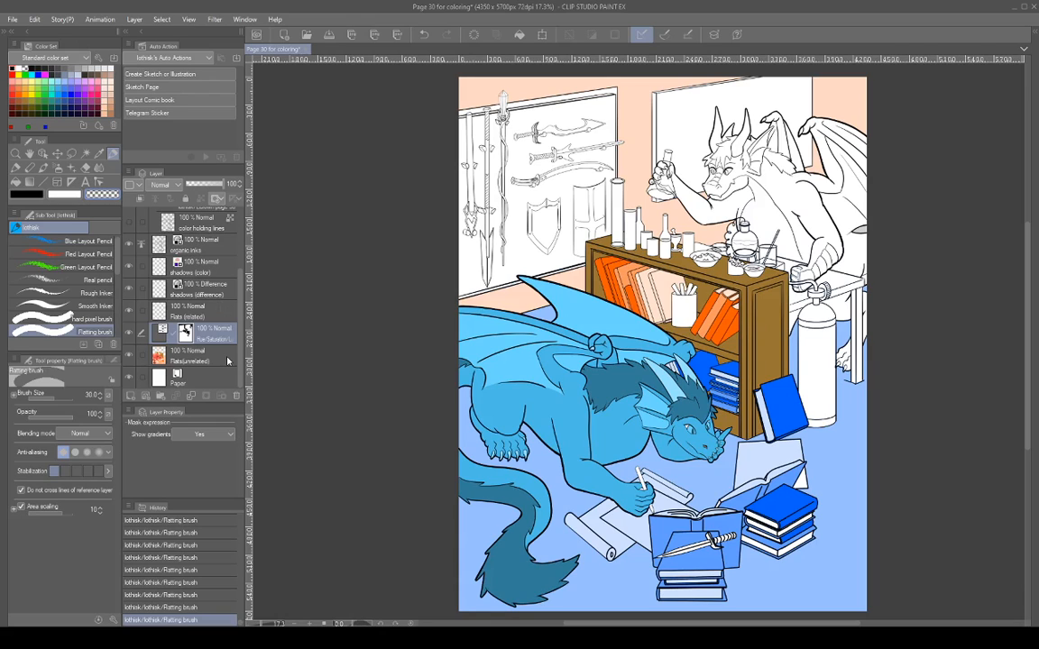
{"action": "left_click", "coordinate": [213, 289]}
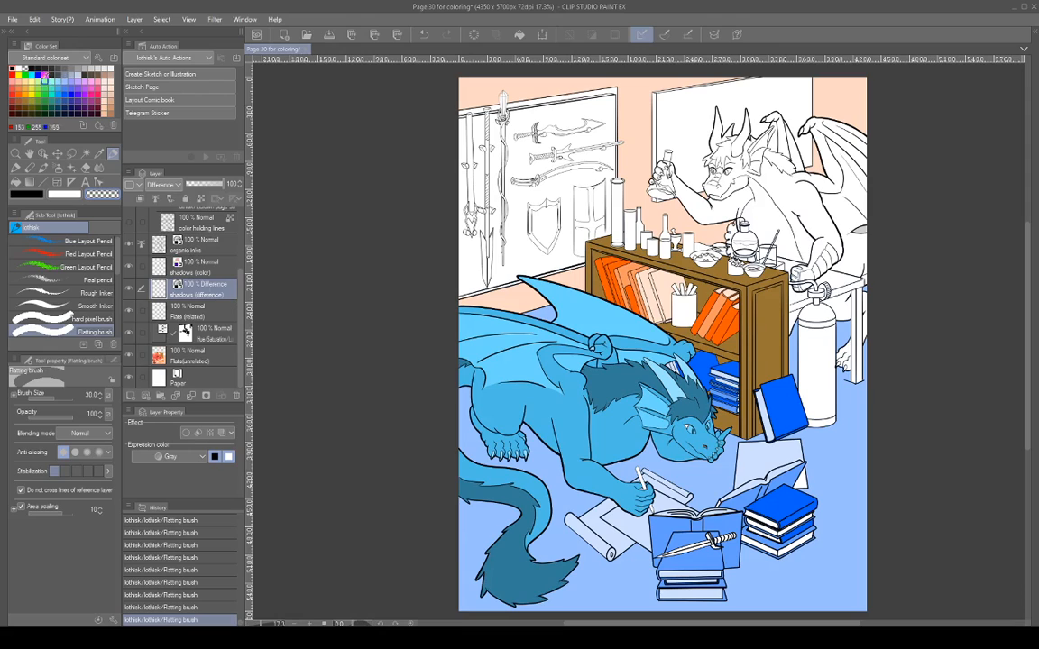
{"action": "left_click", "coordinate": [36, 65]}
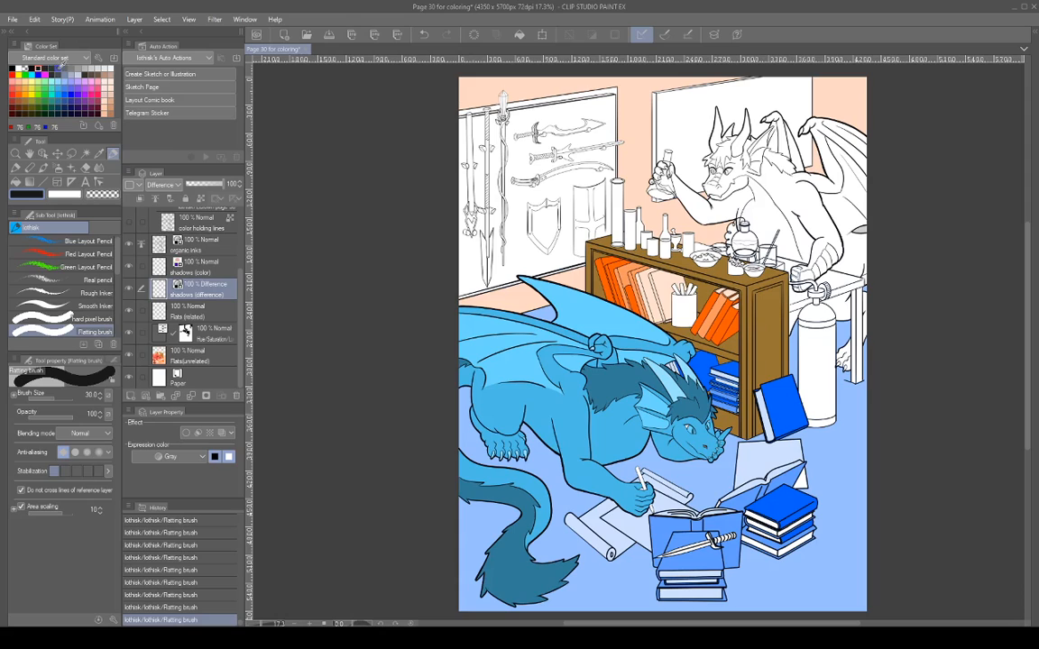
{"action": "left_click", "coordinate": [71, 68]}
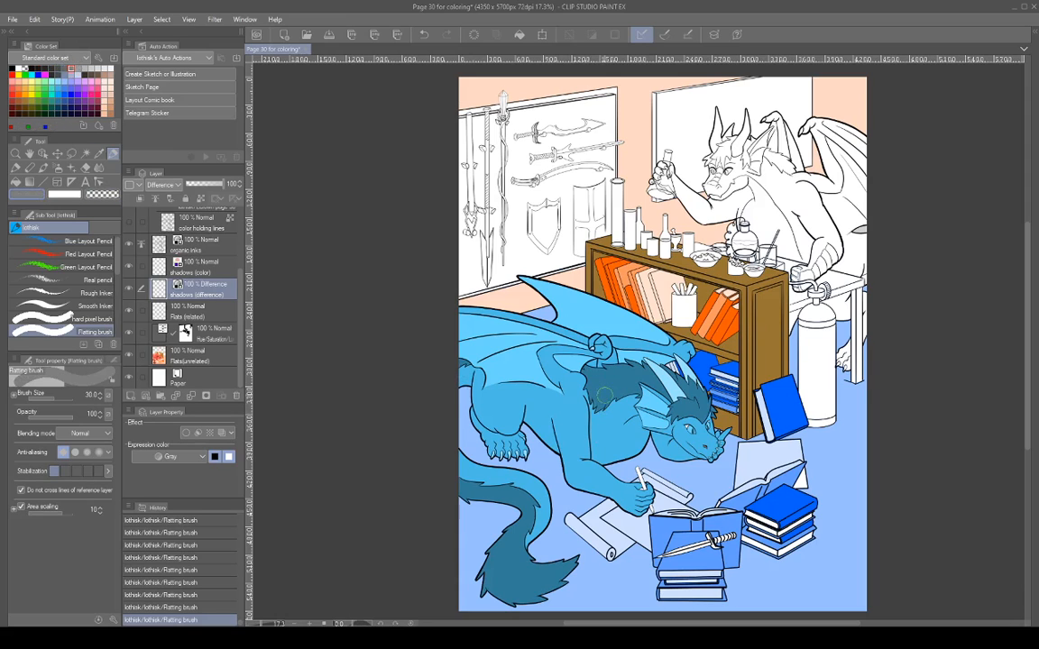
{"action": "mouse_move", "coordinate": [604, 395]}
{"action": "left_mouse_down"}
{"action": "mouse_move", "coordinate": [602, 373]}
{"action": "mouse_move", "coordinate": [616, 443]}
{"action": "left_mouse_up"}
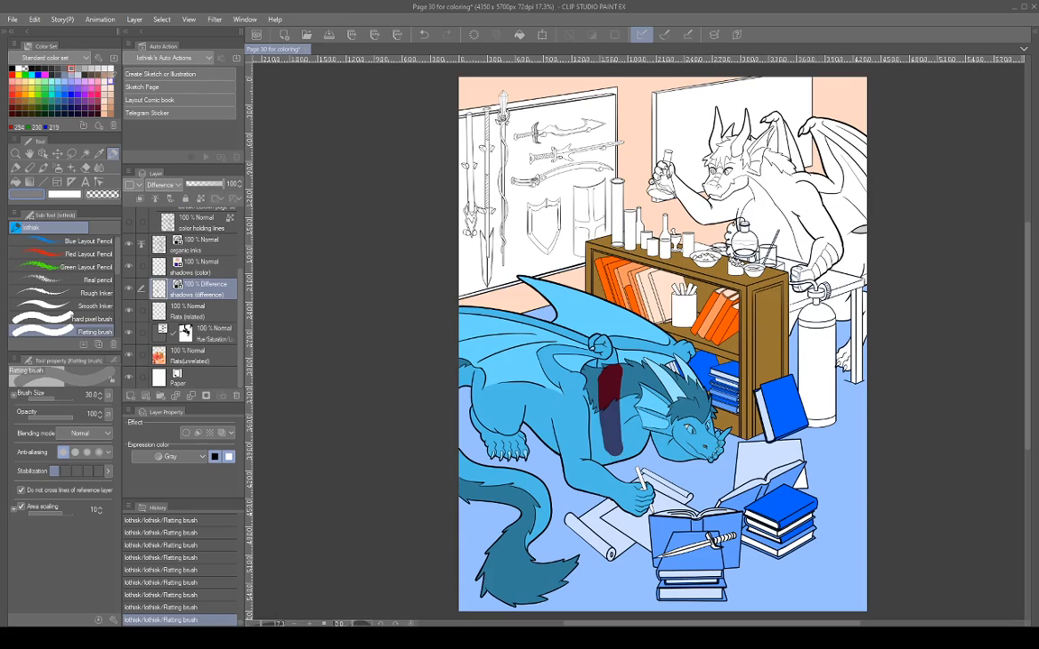
{"action": "left_click", "coordinate": [110, 69]}
{"action": "left_click_drag", "start_coordinate": [622, 375], "coordinate": [627, 446]}
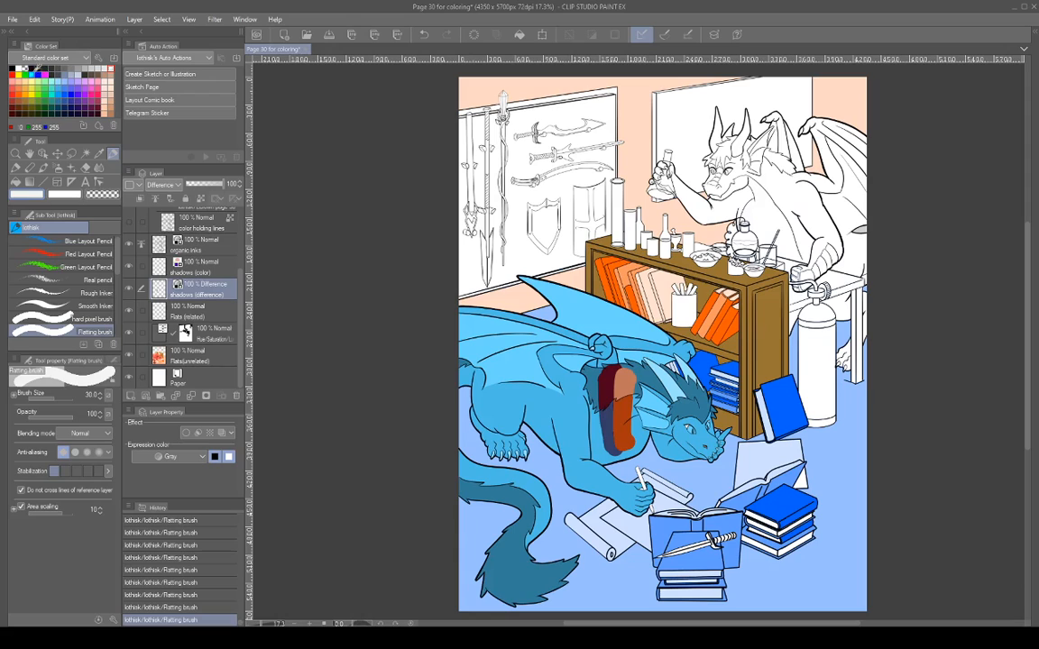
Test a near-black tone across the dragon's mane and chest, comparing the page with and without the strokes.
{"action": "left_click", "coordinate": [31, 67]}
{"action": "mouse_move", "coordinate": [611, 375]}
{"action": "left_mouse_down"}
{"action": "mouse_move", "coordinate": [604, 445]}
{"action": "mouse_move", "coordinate": [607, 402]}
{"action": "mouse_move", "coordinate": [622, 438]}
{"action": "mouse_move", "coordinate": [637, 394]}
{"action": "mouse_move", "coordinate": [636, 445]}
{"action": "mouse_move", "coordinate": [606, 443]}
{"action": "left_mouse_up"}
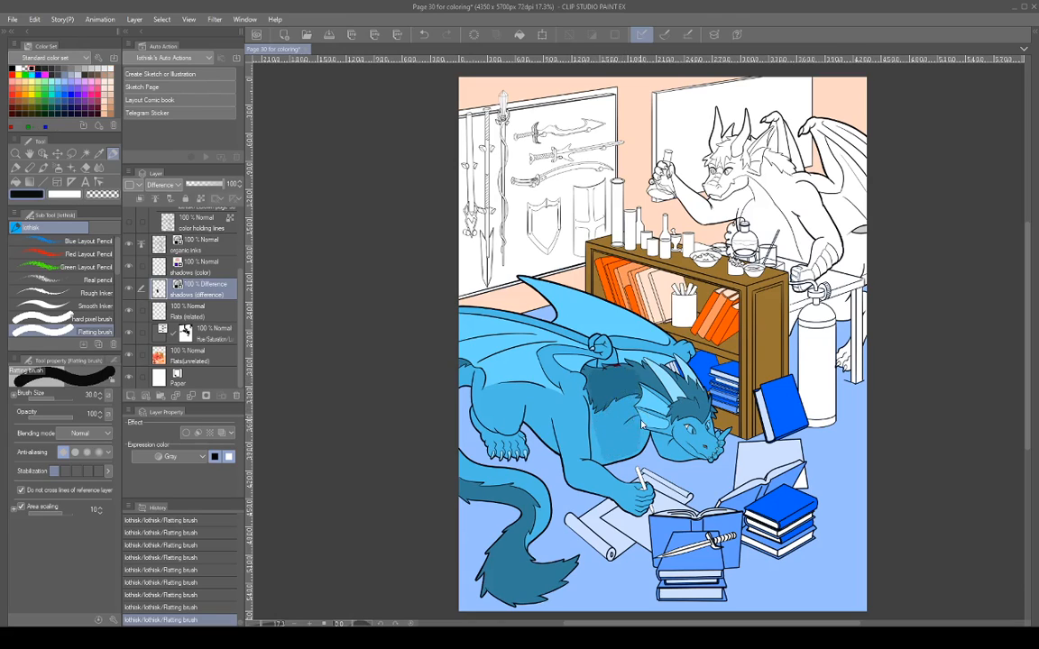
{"action": "key", "text": "ctrl+z"}
{"action": "key", "text": "ctrl+z"}
{"action": "key", "text": "ctrl+z"}
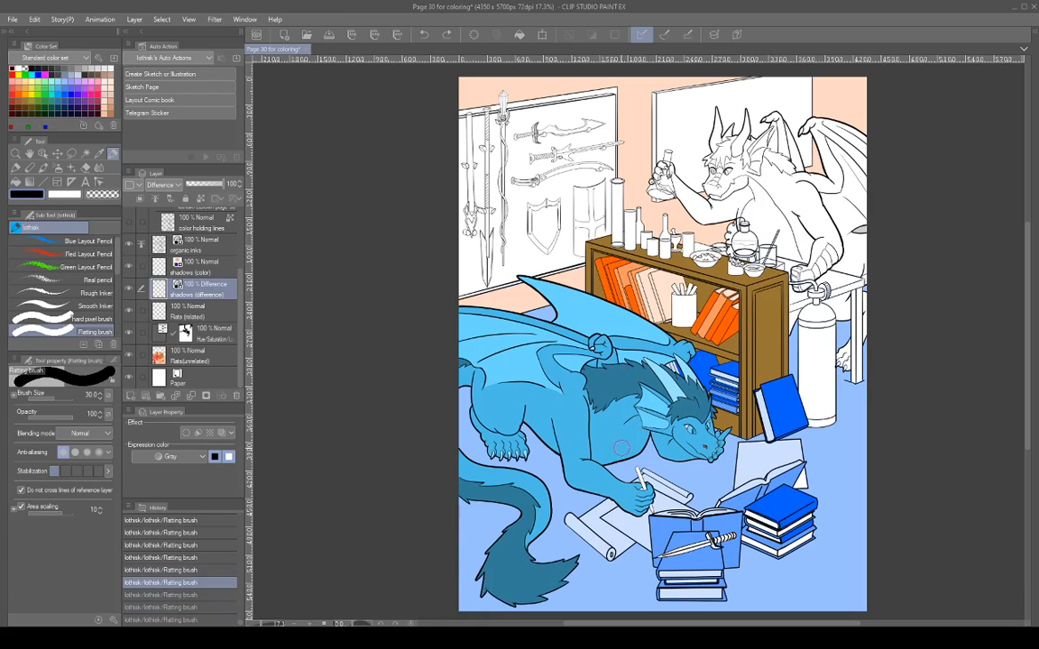
{"action": "key", "text": "ctrl+y"}
{"action": "key", "text": "ctrl+y"}
{"action": "key", "text": "ctrl+y"}
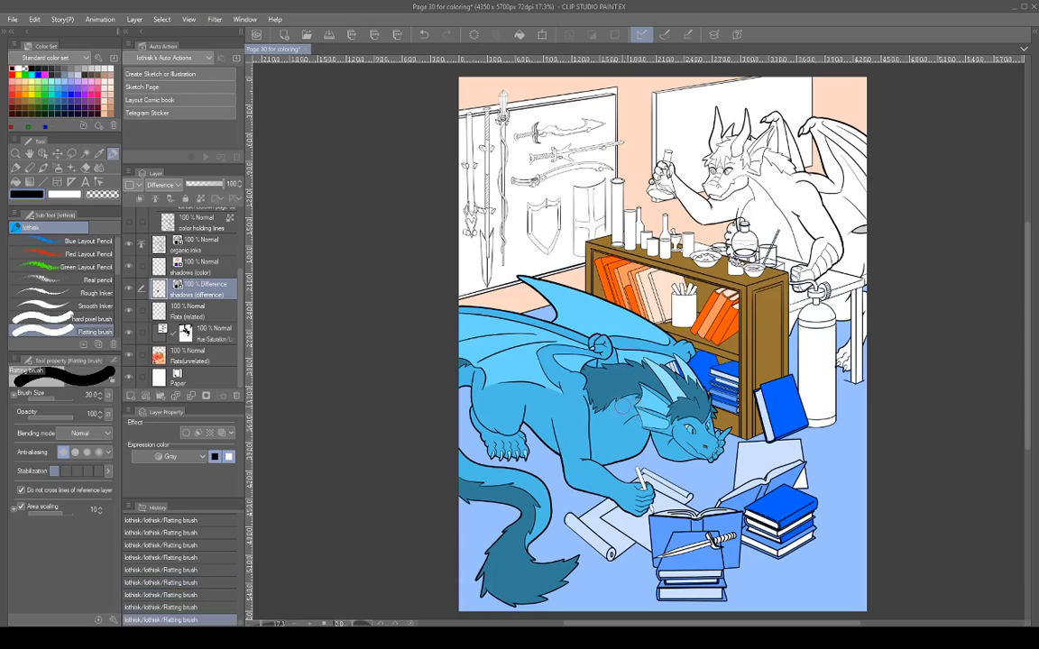
Paint a near-black difference shadow over the dragon's lower chest with the Flatting brush at size 30, undoing the first trial stroke.
{"action": "left_click", "coordinate": [32, 69]}
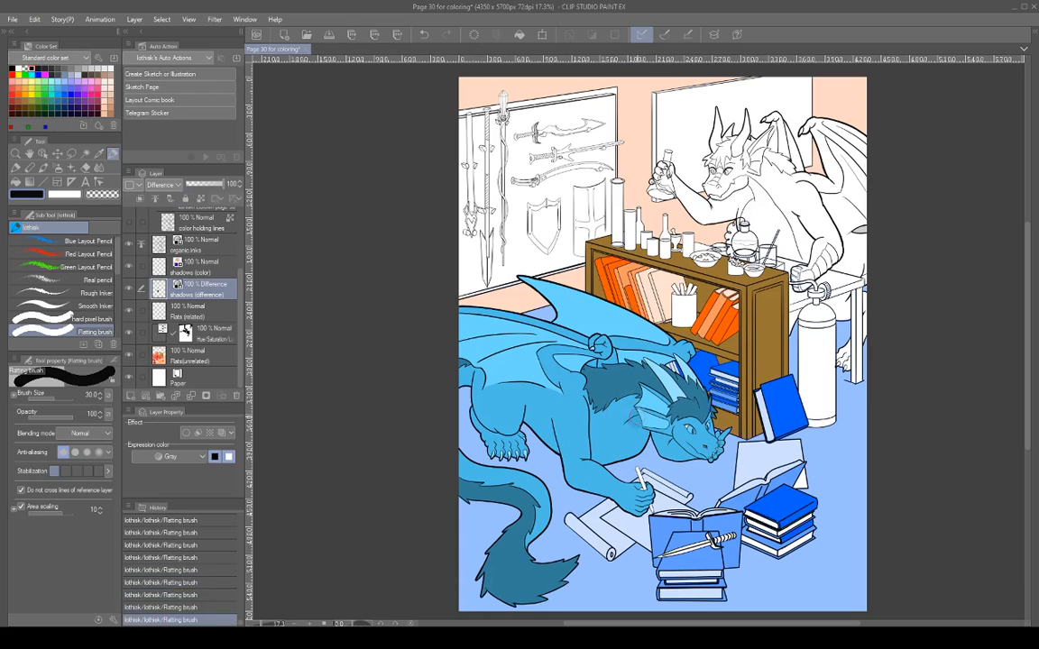
{"action": "left_click_drag", "start_coordinate": [638, 420], "coordinate": [620, 431]}
{"action": "key", "text": "ctrl+z"}
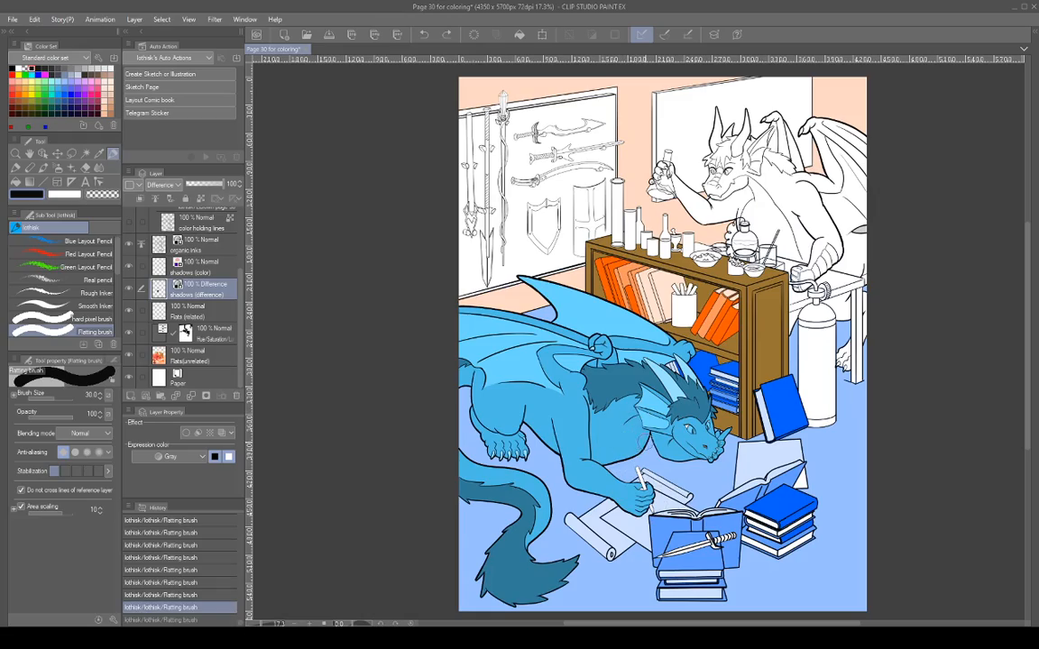
{"action": "scroll", "coordinate": [694, 447], "scroll_direction": "up", "scroll_amount": 5}
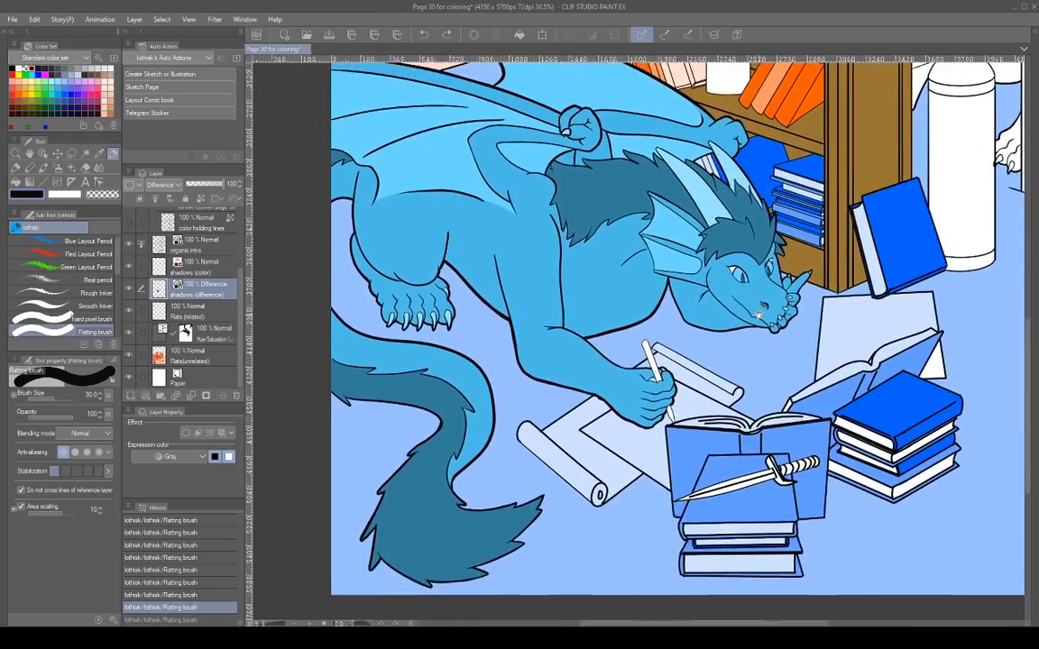
{"action": "left_click_drag", "start_coordinate": [772, 331], "coordinate": [745, 343]}
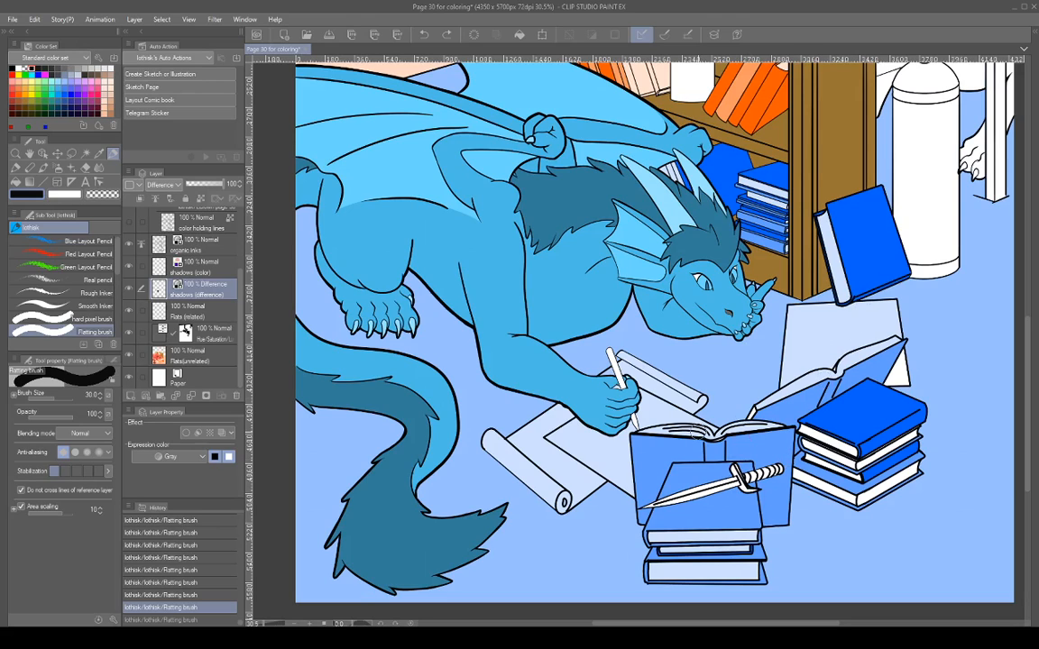
{"action": "left_click_drag", "start_coordinate": [620, 291], "coordinate": [593, 319]}
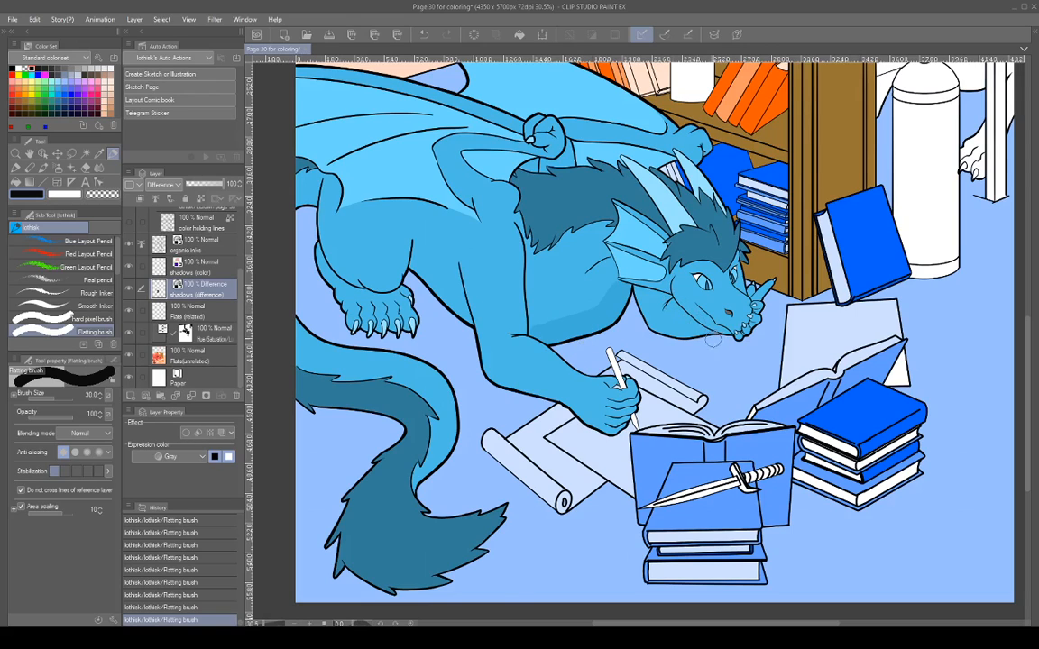
Reduce the Flatting brush to size 8 and shade along the dragon's jaw on the shadows (difference) layer.
{"action": "key", "text": "bracketleft"}
{"action": "key", "text": "bracketleft"}
{"action": "key", "text": "bracketleft"}
{"action": "key", "text": "bracketleft"}
{"action": "key", "text": "bracketleft"}
{"action": "key", "text": "bracketleft"}
{"action": "key", "text": "bracketleft"}
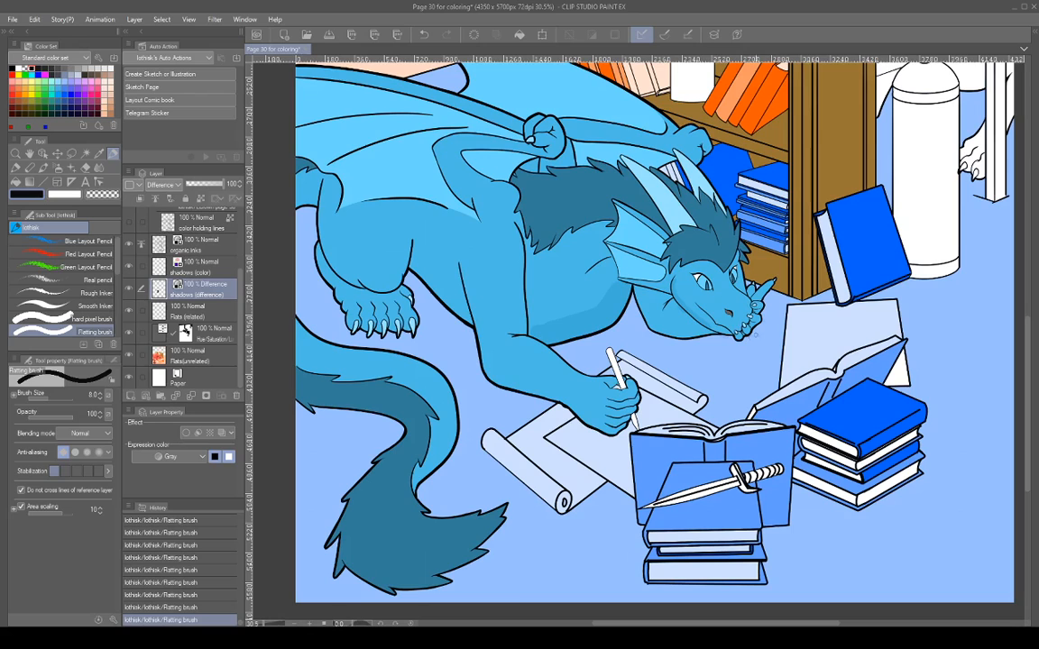
{"action": "scroll", "coordinate": [676, 262], "scroll_direction": "up", "scroll_amount": 5}
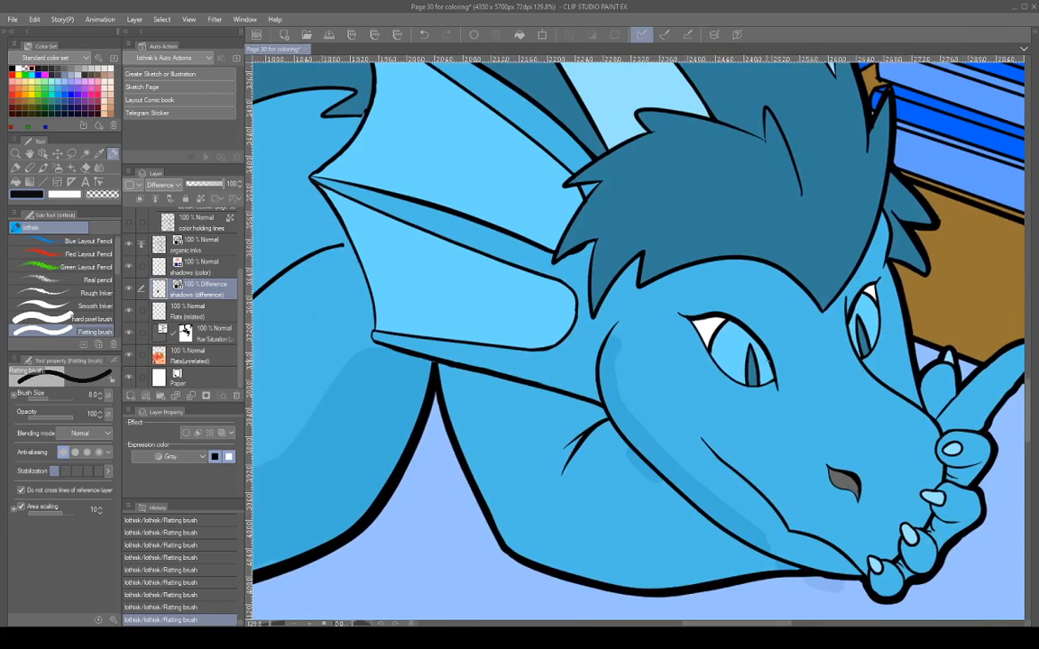
{"action": "scroll", "coordinate": [783, 386], "scroll_direction": "down", "scroll_amount": 2}
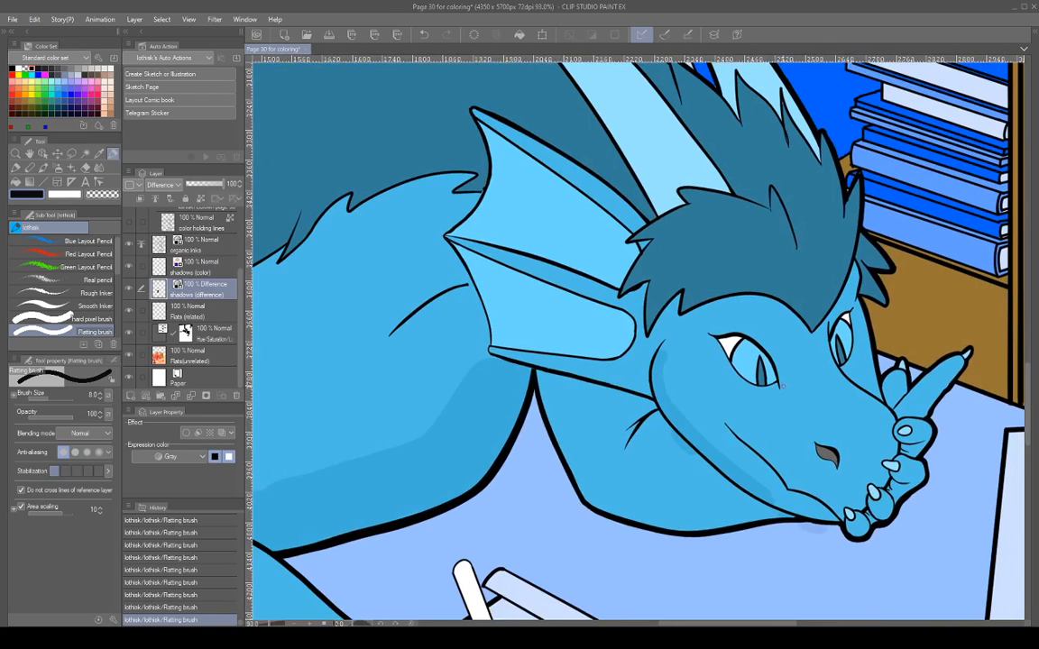
Enlarge the Flatting brush to size 12 and paint soft-toned shadows around the upper lids of both of the dragon's eyes.
{"action": "key", "text": "bracketright"}
{"action": "key", "text": "bracketright"}
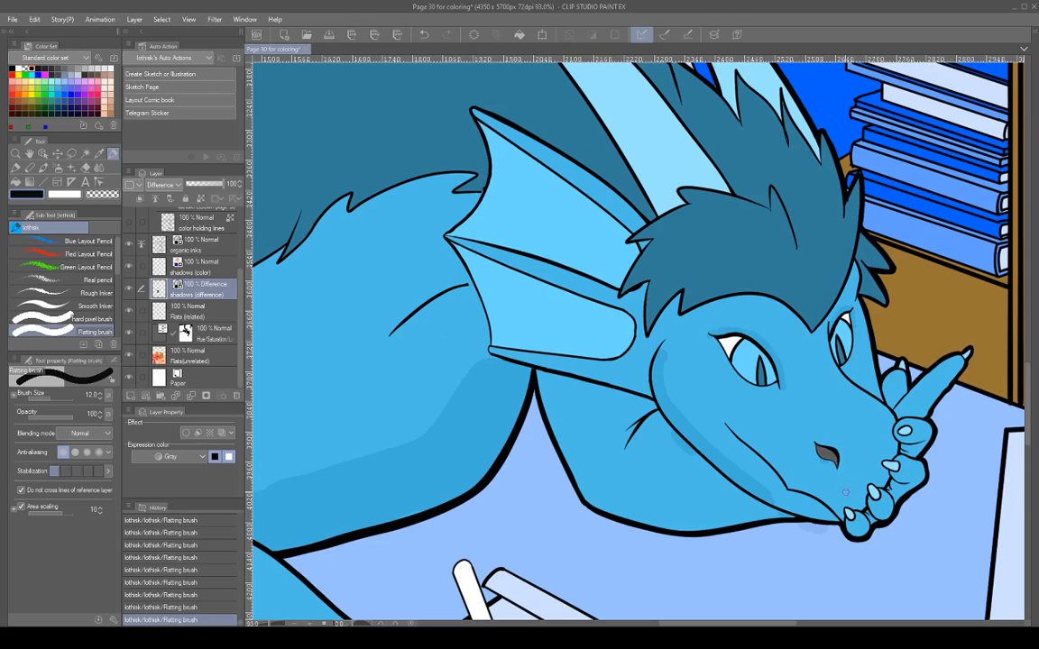
{"action": "key", "text": "ctrl+z"}
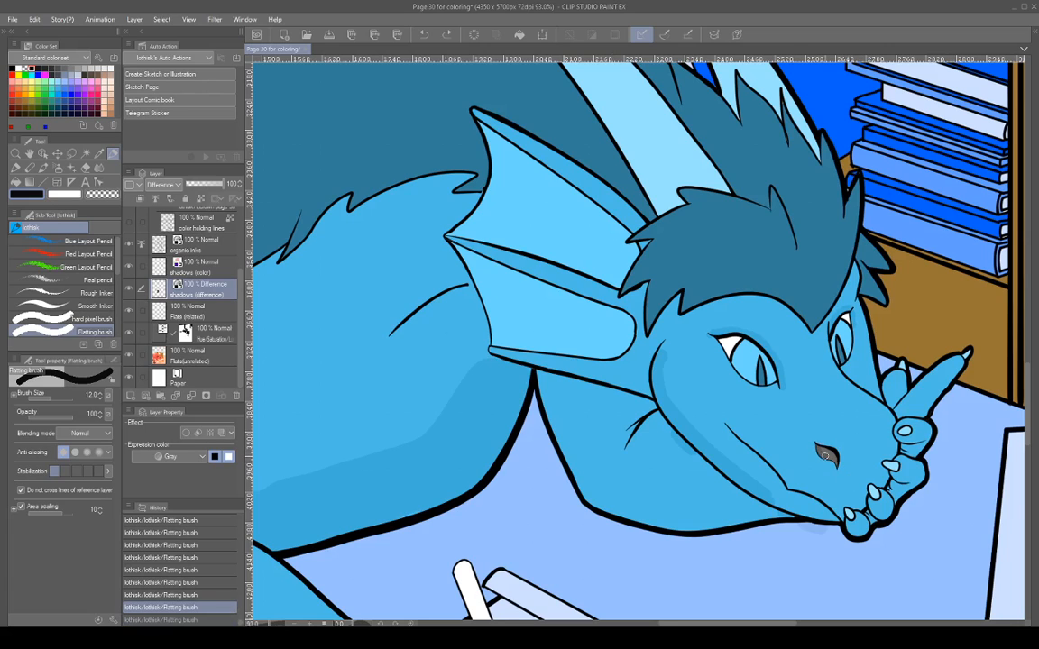
{"action": "key", "text": "ctrl+y"}
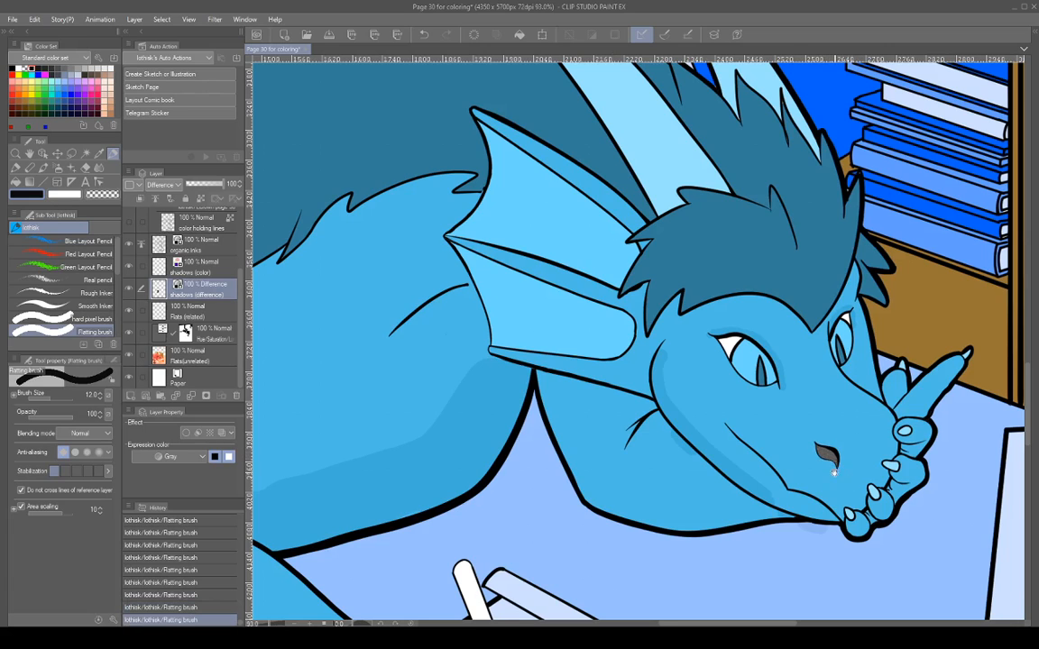
{"action": "left_click_drag", "start_coordinate": [812, 484], "coordinate": [800, 429]}
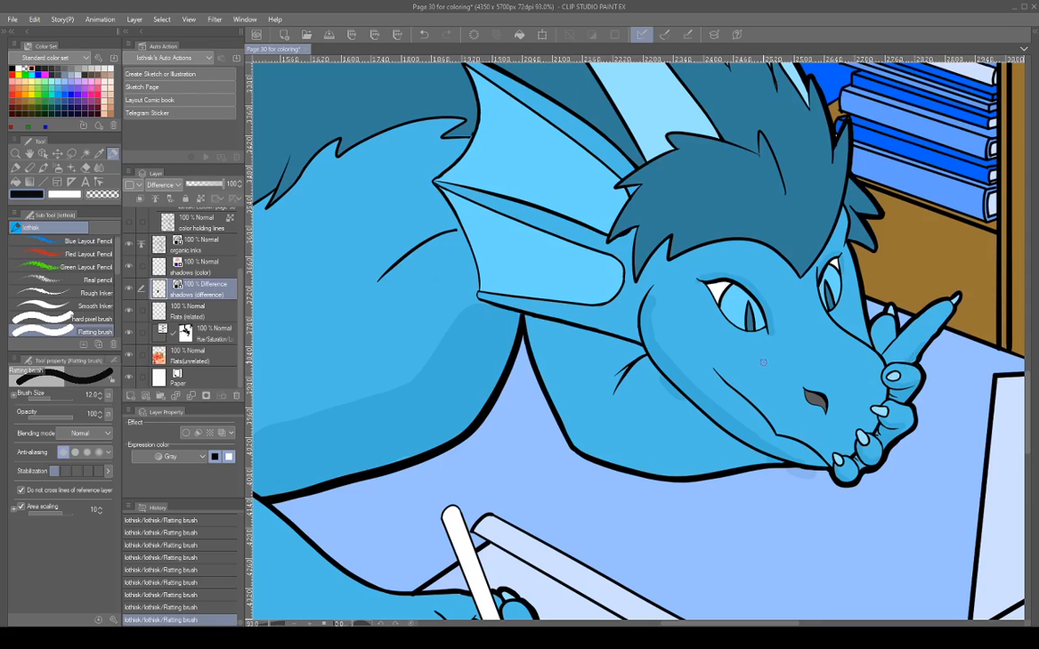
{"action": "scroll", "coordinate": [728, 290], "scroll_direction": "up", "scroll_amount": 3}
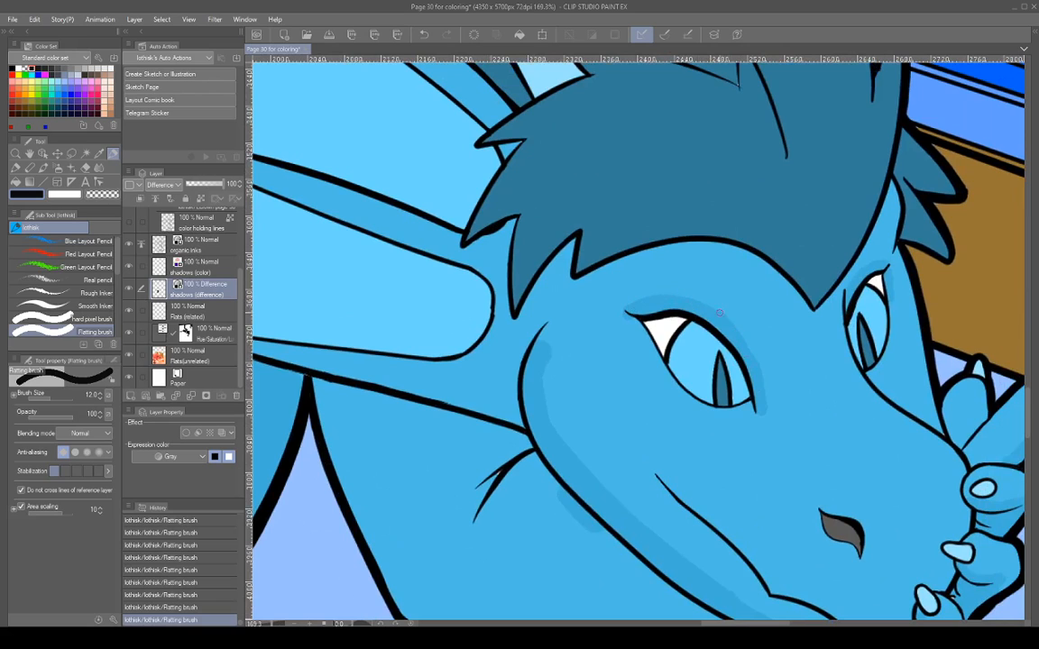
{"action": "left_click_drag", "start_coordinate": [812, 415], "coordinate": [794, 348]}
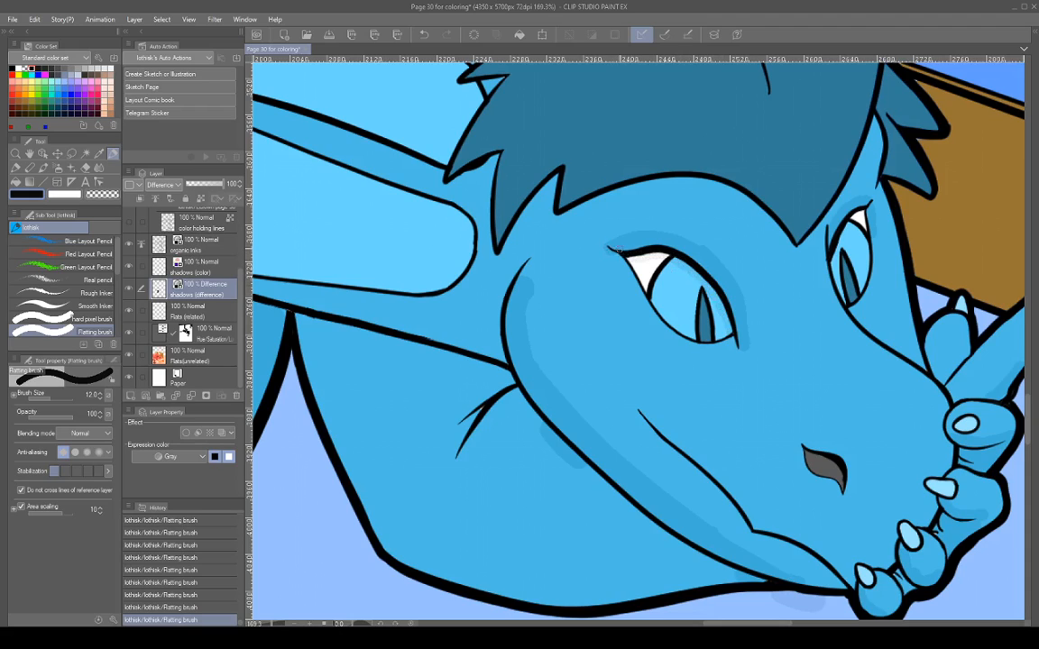
Choose a lighter gray for a deeper difference shadow, undo a trial stroke along the chest edge, and paint along the nearer eye's upper lid.
{"action": "scroll", "coordinate": [742, 389], "scroll_direction": "down", "scroll_amount": 4}
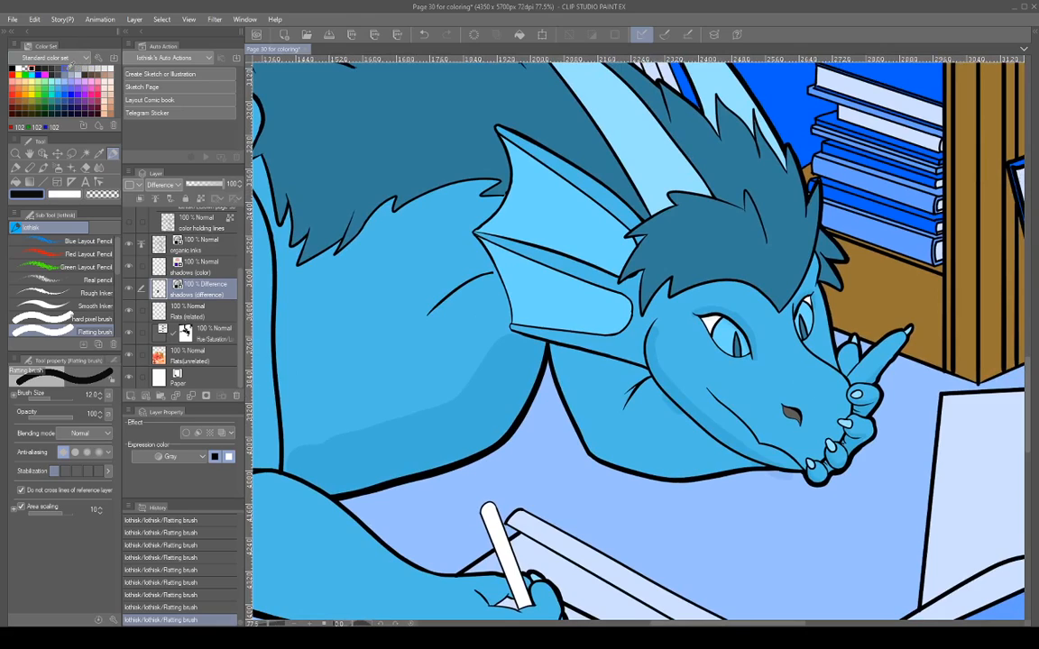
{"action": "left_click", "coordinate": [56, 67]}
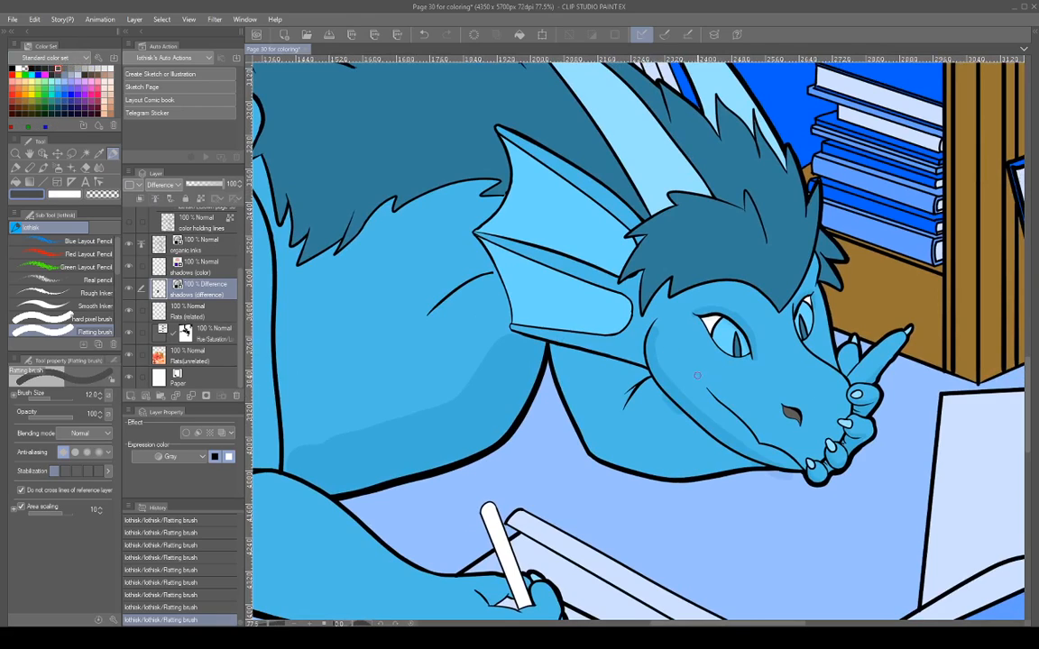
{"action": "left_click_drag", "start_coordinate": [731, 434], "coordinate": [857, 314]}
{"action": "mouse_move", "coordinate": [671, 230]}
{"action": "left_mouse_down"}
{"action": "mouse_move", "coordinate": [647, 286]}
{"action": "mouse_move", "coordinate": [674, 223]}
{"action": "mouse_move", "coordinate": [651, 286]}
{"action": "mouse_move", "coordinate": [672, 229]}
{"action": "mouse_move", "coordinate": [617, 328]}
{"action": "mouse_move", "coordinate": [642, 308]}
{"action": "mouse_move", "coordinate": [580, 341]}
{"action": "left_mouse_up"}
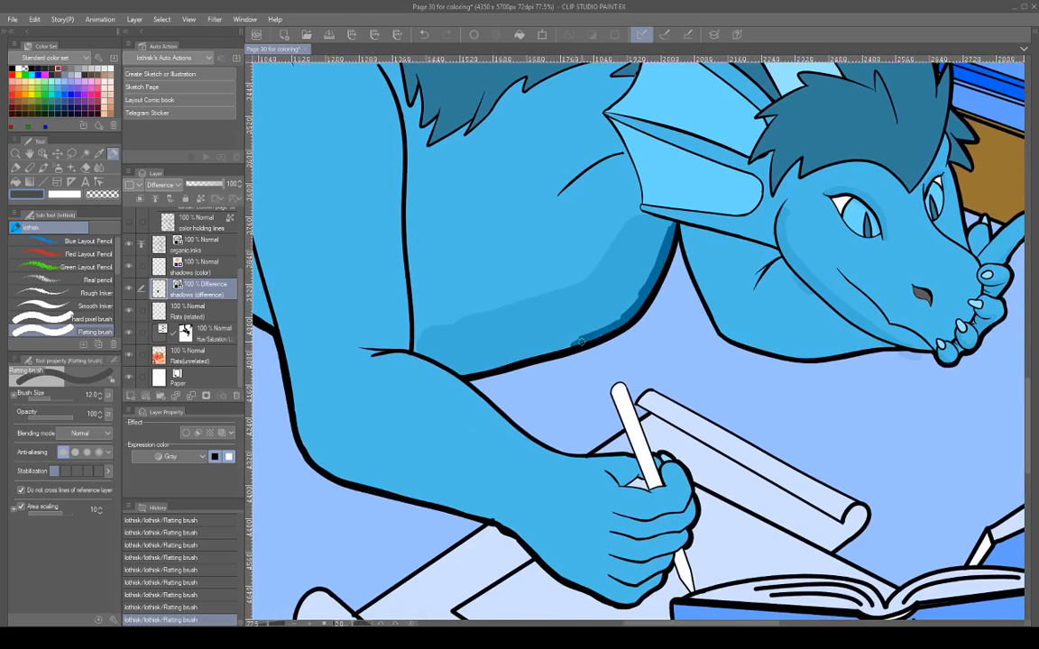
{"action": "key", "text": "ctrl+z"}
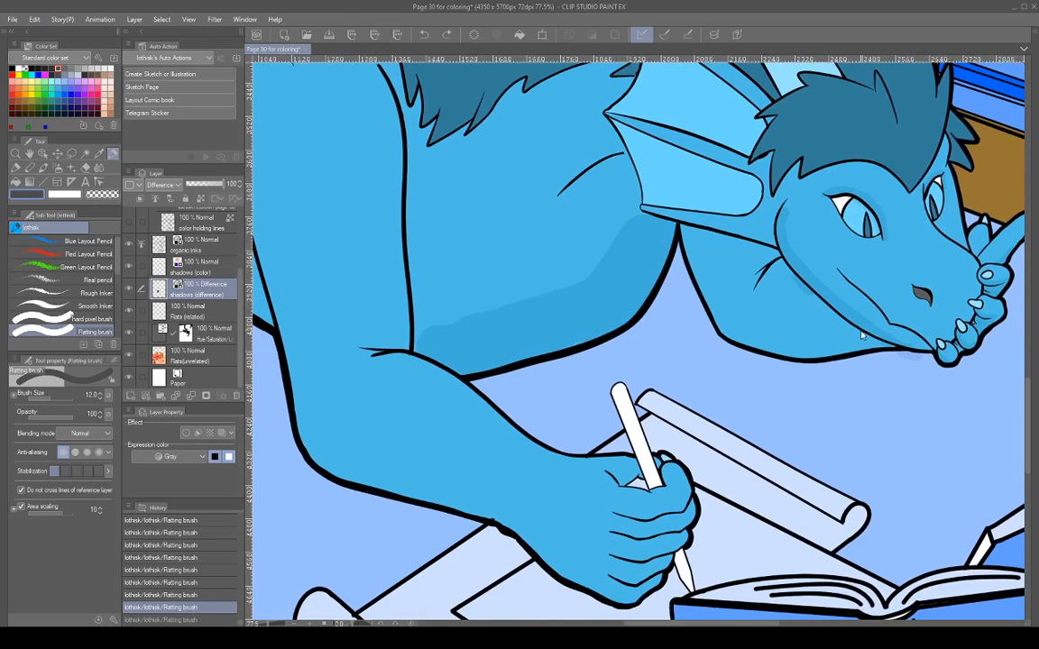
{"action": "scroll", "coordinate": [832, 288], "scroll_direction": "up", "scroll_amount": 6}
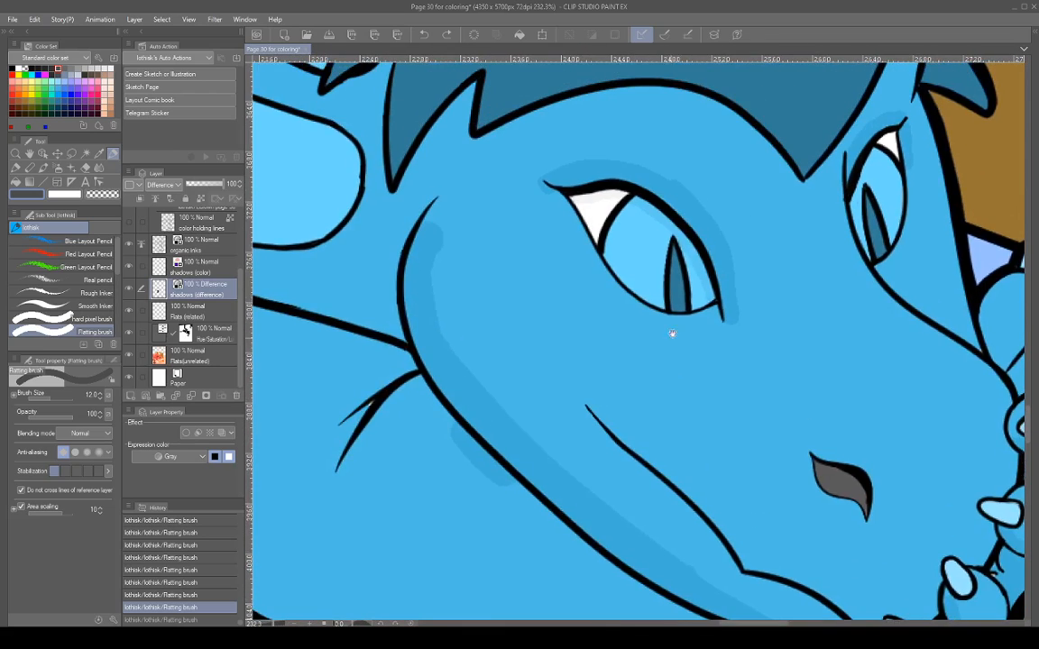
{"action": "mouse_move", "coordinate": [529, 285]}
{"action": "left_mouse_down"}
{"action": "mouse_move", "coordinate": [583, 275]}
{"action": "mouse_move", "coordinate": [562, 279]}
{"action": "mouse_move", "coordinate": [588, 276]}
{"action": "mouse_move", "coordinate": [626, 294]}
{"action": "mouse_move", "coordinate": [683, 372]}
{"action": "mouse_move", "coordinate": [689, 410]}
{"action": "left_mouse_up"}
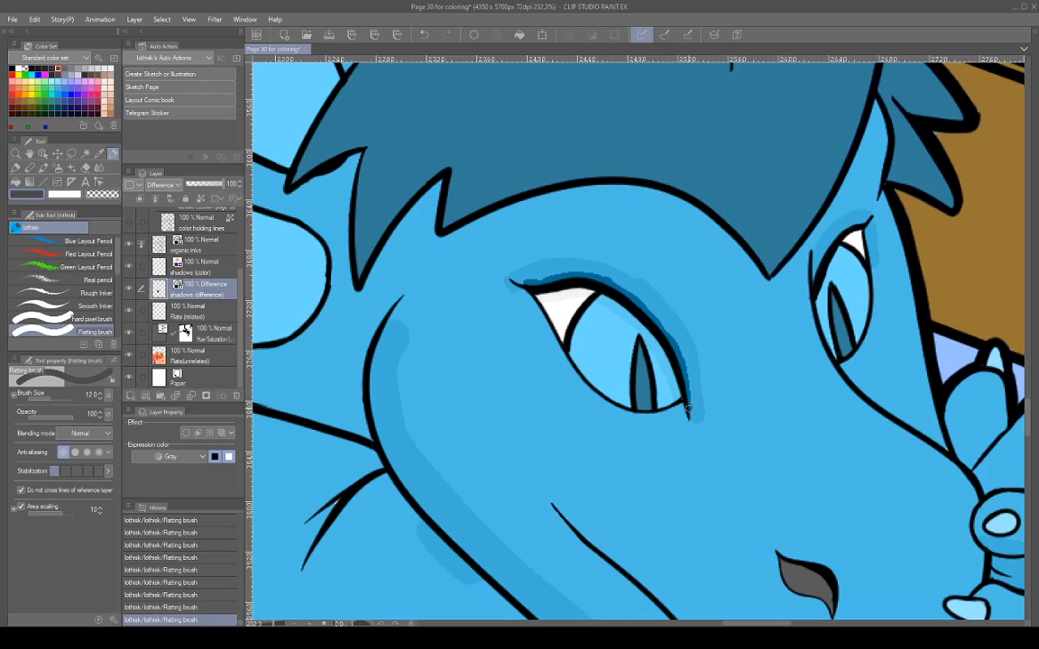
Extend the deeper difference shadow down the outer end of the nearer eye's upper lid with the size 12 Flatting brush.
{"action": "mouse_move", "coordinate": [651, 315]}
{"action": "left_mouse_down"}
{"action": "mouse_move", "coordinate": [676, 353]}
{"action": "mouse_move", "coordinate": [687, 404]}
{"action": "left_mouse_up"}
{"action": "left_click_drag", "start_coordinate": [682, 364], "coordinate": [691, 413]}
{"action": "mouse_move", "coordinate": [667, 332]}
{"action": "left_mouse_down"}
{"action": "mouse_move", "coordinate": [613, 287]}
{"action": "mouse_move", "coordinate": [574, 274]}
{"action": "mouse_move", "coordinate": [541, 282]}
{"action": "mouse_move", "coordinate": [577, 291]}
{"action": "mouse_move", "coordinate": [641, 199]}
{"action": "left_mouse_up"}
Paint the deeper difference shadow along the dragon's jawline from the cheek to the chin with the Flatting brush.
{"action": "mouse_move", "coordinate": [445, 224]}
{"action": "left_mouse_down"}
{"action": "mouse_move", "coordinate": [431, 291]}
{"action": "mouse_move", "coordinate": [439, 239]}
{"action": "mouse_move", "coordinate": [437, 339]}
{"action": "mouse_move", "coordinate": [431, 269]}
{"action": "mouse_move", "coordinate": [454, 367]}
{"action": "mouse_move", "coordinate": [432, 287]}
{"action": "mouse_move", "coordinate": [444, 341]}
{"action": "left_mouse_up"}
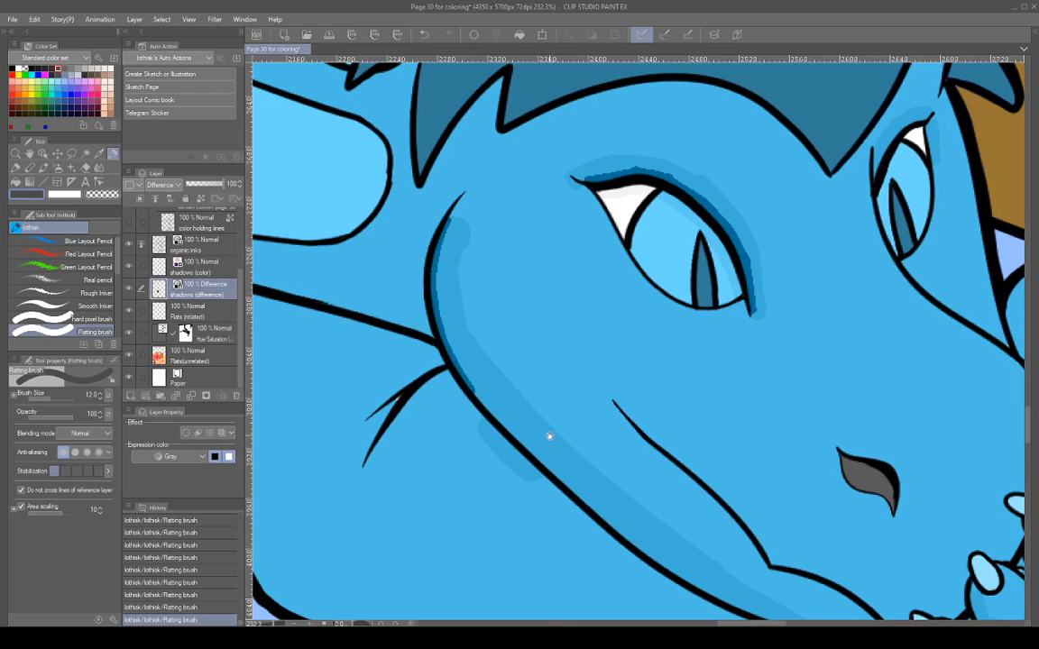
{"action": "mouse_move", "coordinate": [549, 436]}
{"action": "left_mouse_down"}
{"action": "mouse_move", "coordinate": [477, 289]}
{"action": "mouse_move", "coordinate": [451, 293]}
{"action": "mouse_move", "coordinate": [400, 233]}
{"action": "mouse_move", "coordinate": [532, 361]}
{"action": "left_mouse_up"}
{"action": "mouse_move", "coordinate": [478, 324]}
{"action": "left_mouse_down"}
{"action": "mouse_move", "coordinate": [572, 398]}
{"action": "mouse_move", "coordinate": [695, 467]}
{"action": "left_mouse_up"}
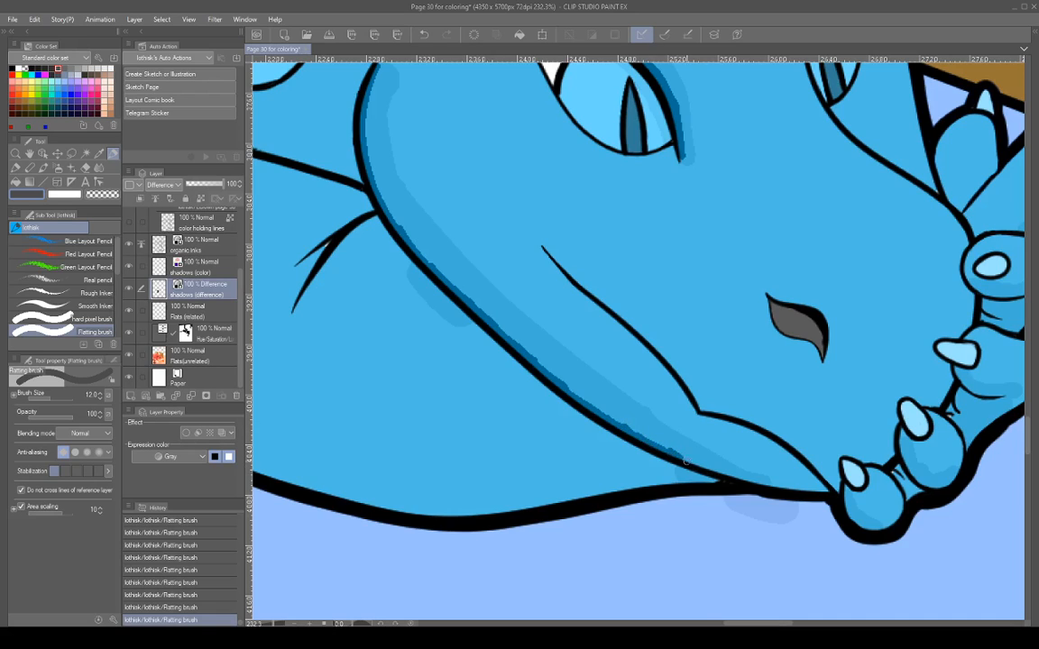
{"action": "left_click_drag", "start_coordinate": [618, 413], "coordinate": [745, 489]}
{"action": "scroll", "coordinate": [745, 489], "scroll_direction": "down", "scroll_amount": 5}
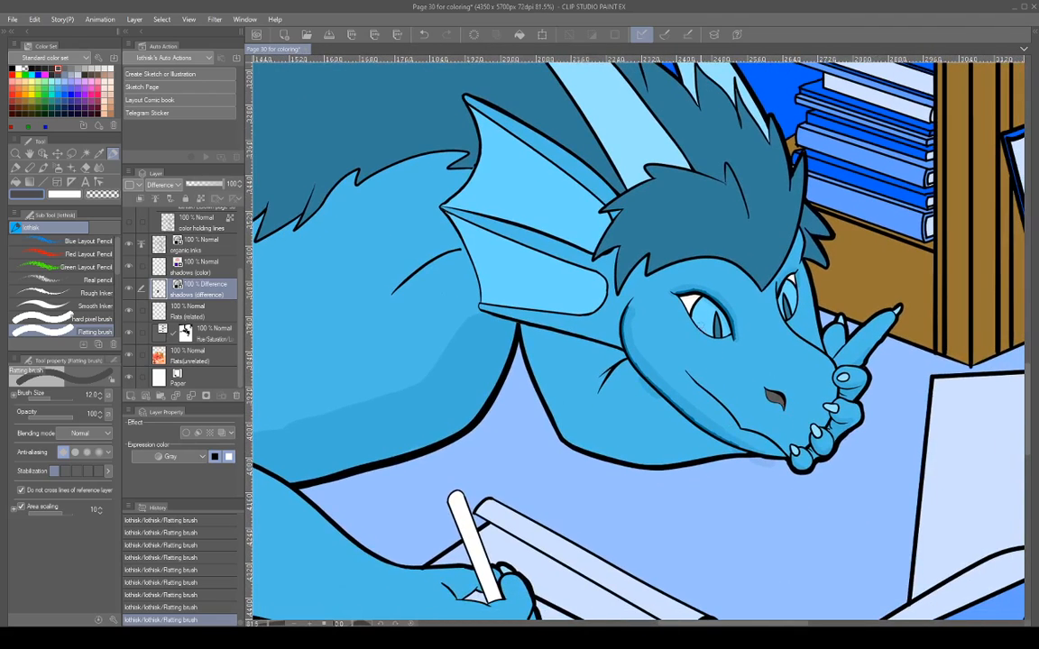
Switch to the hard pixel brush at size 17 and smooth the rough edge of the deeper jawline shadow.
{"action": "left_click", "coordinate": [63, 319]}
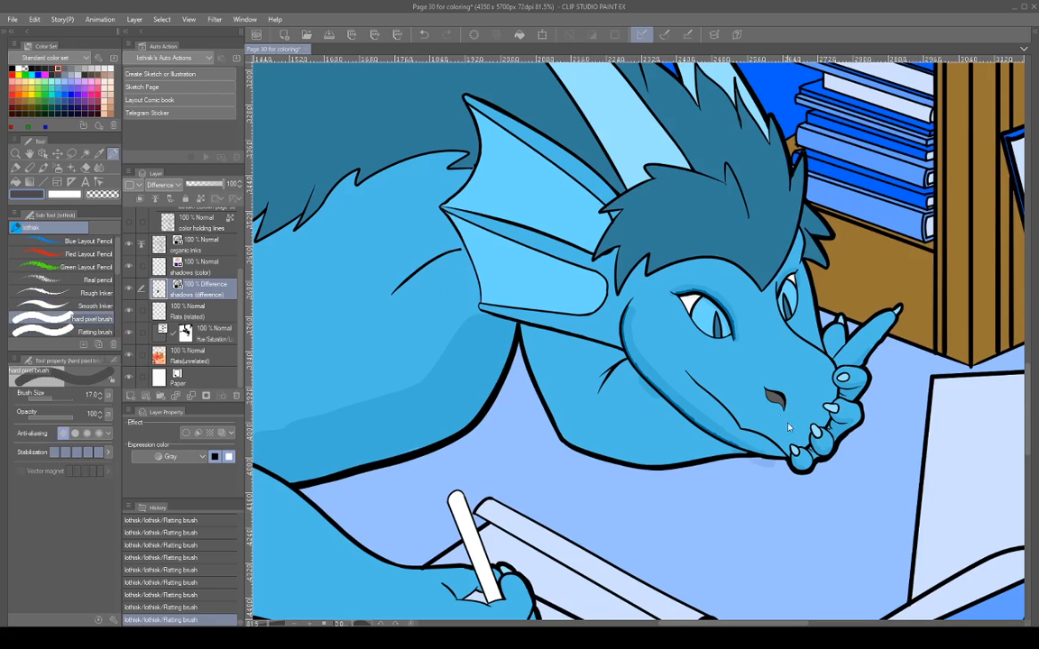
{"action": "scroll", "coordinate": [784, 422], "scroll_direction": "up", "scroll_amount": 5}
{"action": "left_click_drag", "start_coordinate": [650, 369], "coordinate": [755, 384]}
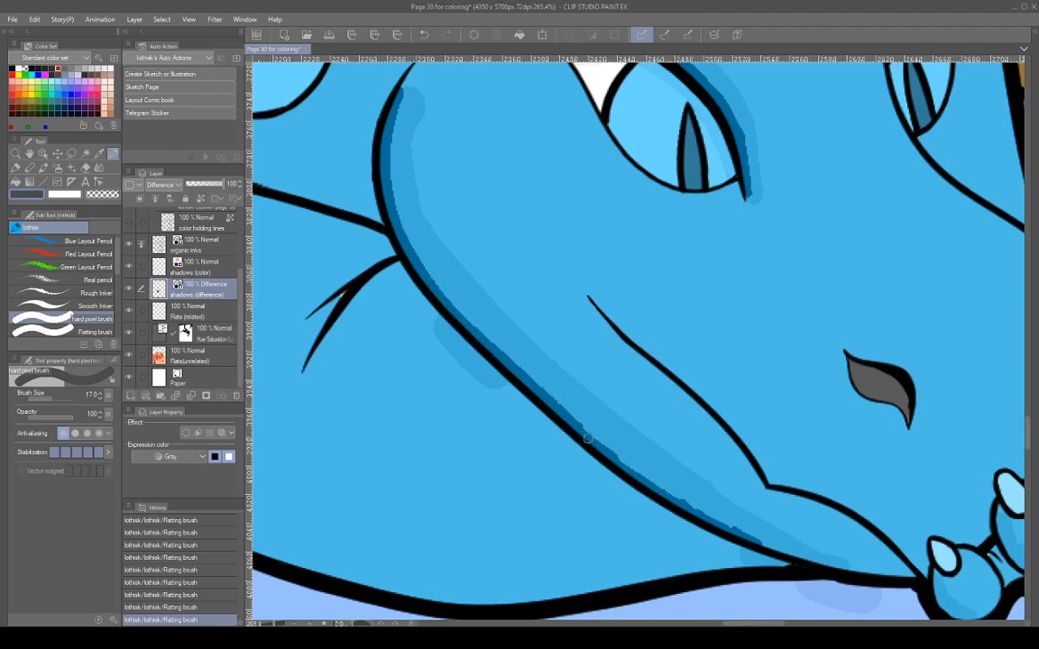
{"action": "left_click_drag", "start_coordinate": [641, 474], "coordinate": [764, 549]}
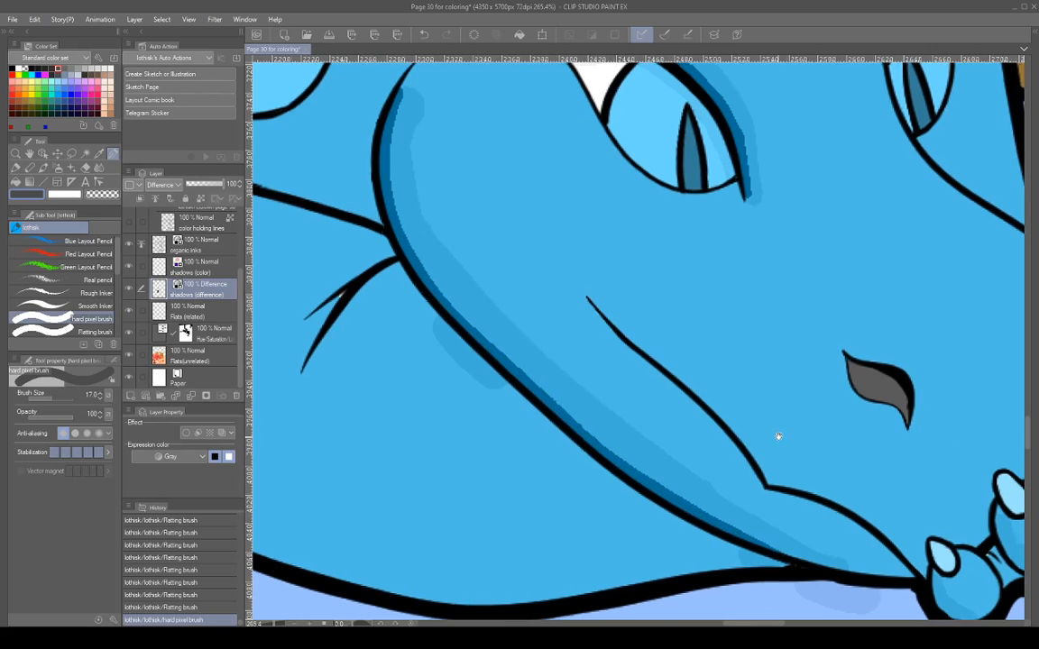
{"action": "scroll", "coordinate": [779, 436], "scroll_direction": "down", "scroll_amount": 6}
{"action": "left_click_drag", "start_coordinate": [793, 407], "coordinate": [739, 434]}
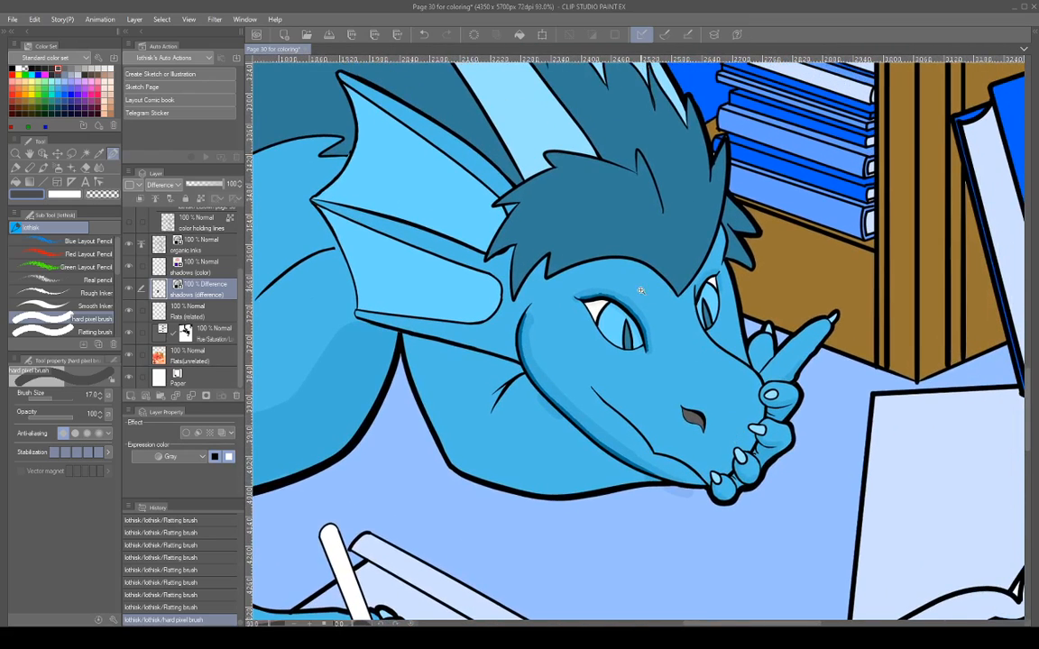
Smooth the deeper shadow along the nearer eye's upper lid with the hard pixel brush.
{"action": "scroll", "coordinate": [640, 290], "scroll_direction": "up", "scroll_amount": 7}
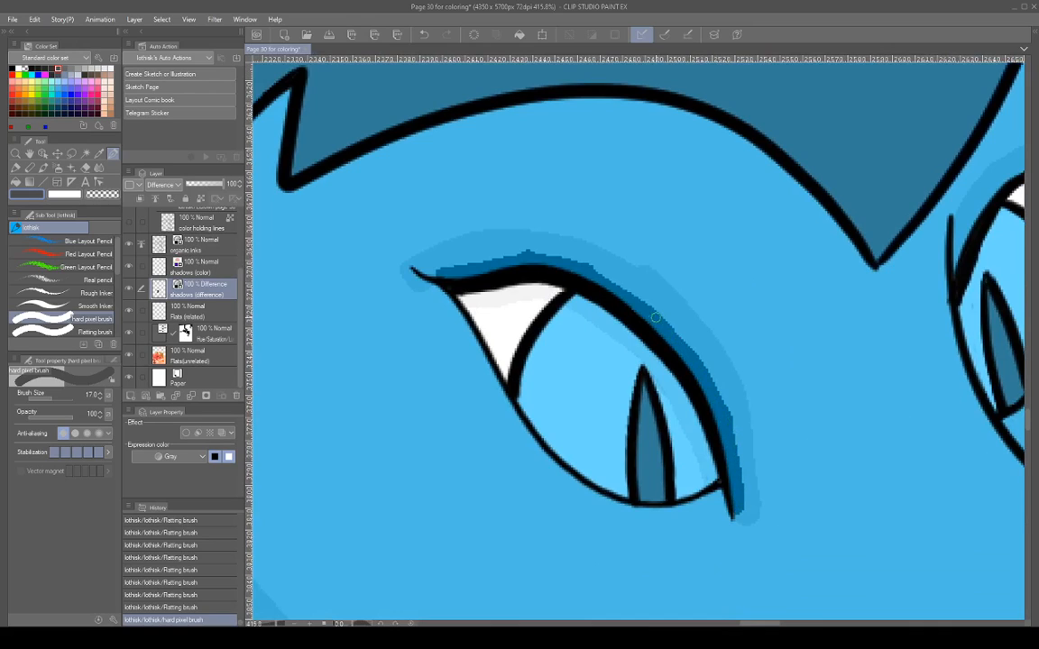
{"action": "mouse_move", "coordinate": [513, 254]}
{"action": "left_mouse_down"}
{"action": "mouse_move", "coordinate": [439, 270]}
{"action": "mouse_move", "coordinate": [535, 270]}
{"action": "mouse_move", "coordinate": [441, 269]}
{"action": "mouse_move", "coordinate": [542, 254]}
{"action": "mouse_move", "coordinate": [590, 266]}
{"action": "mouse_move", "coordinate": [645, 308]}
{"action": "left_mouse_up"}
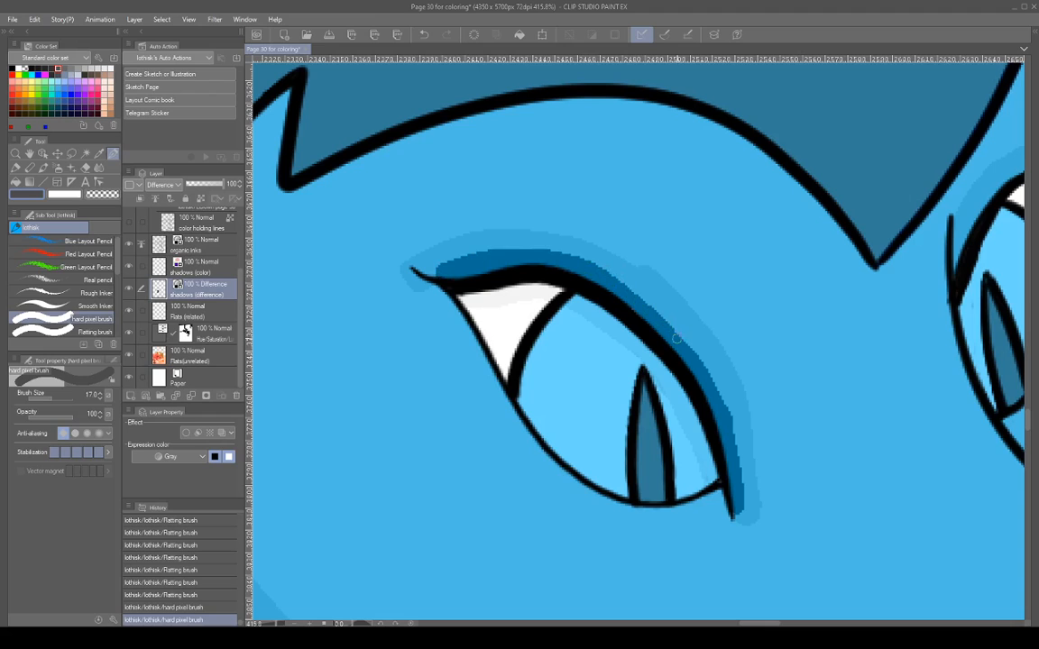
{"action": "left_click_drag", "start_coordinate": [732, 431], "coordinate": [742, 492]}
{"action": "left_click_drag", "start_coordinate": [817, 414], "coordinate": [800, 417]}
{"action": "mouse_move", "coordinate": [773, 366]}
{"action": "left_mouse_down"}
{"action": "mouse_move", "coordinate": [787, 430]}
{"action": "mouse_move", "coordinate": [774, 408]}
{"action": "left_mouse_up"}
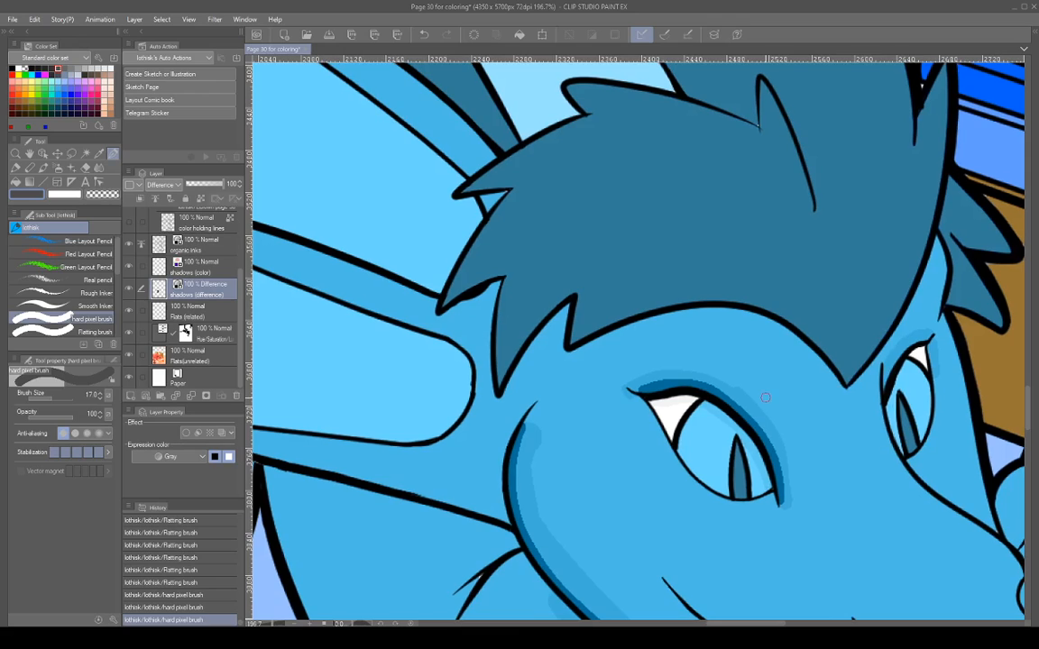
Choose a near-black gray and touch up the lighter shadow around the nearer eye's upper lid, undoing the first trial stroke.
{"action": "left_click", "coordinate": [32, 68]}
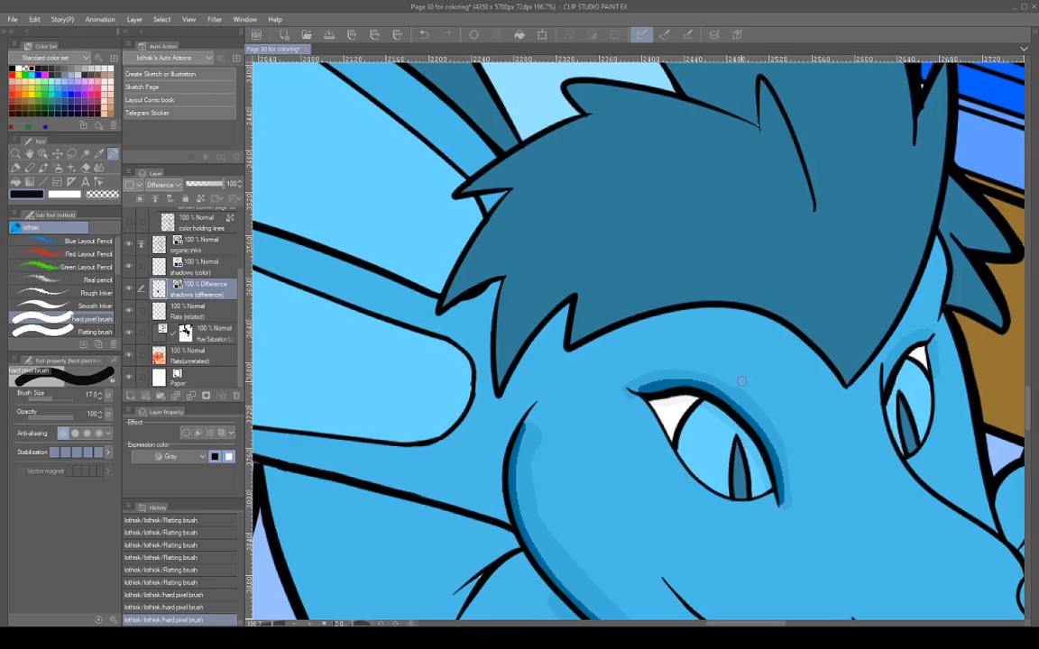
{"action": "mouse_move", "coordinate": [726, 381]}
{"action": "left_mouse_down"}
{"action": "mouse_move", "coordinate": [800, 427]}
{"action": "mouse_move", "coordinate": [786, 384]}
{"action": "left_mouse_up"}
{"action": "key", "text": "ctrl+z"}
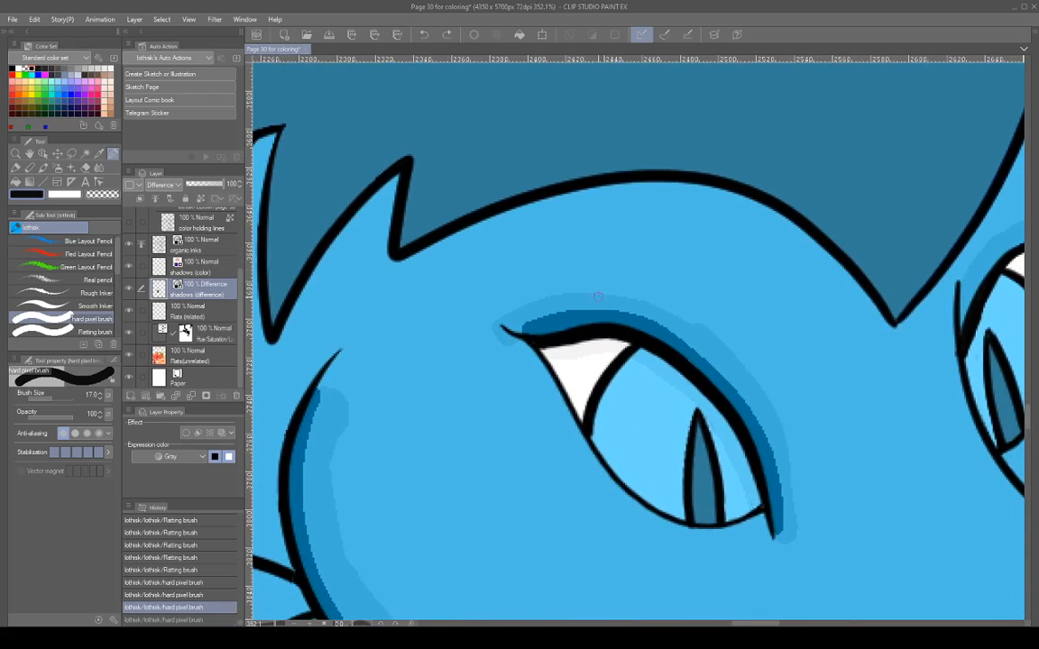
{"action": "mouse_move", "coordinate": [656, 307]}
{"action": "left_mouse_down"}
{"action": "mouse_move", "coordinate": [702, 332]}
{"action": "mouse_move", "coordinate": [679, 316]}
{"action": "left_mouse_up"}
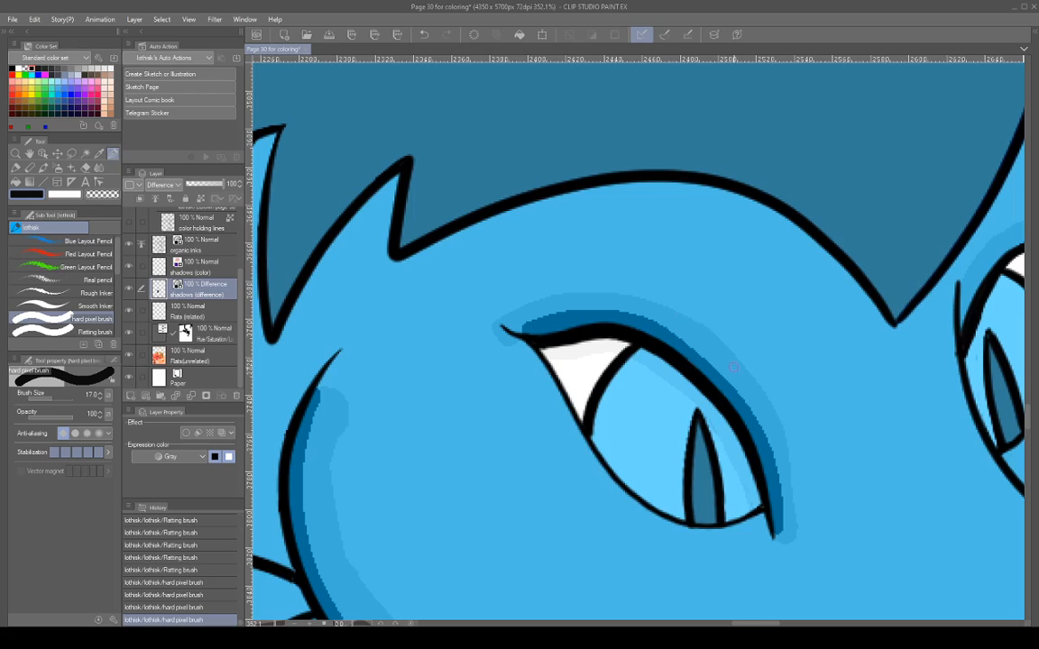
{"action": "left_click_drag", "start_coordinate": [733, 367], "coordinate": [753, 397]}
{"action": "left_click_drag", "start_coordinate": [755, 401], "coordinate": [787, 489]}
{"action": "scroll", "coordinate": [654, 367], "scroll_direction": "down", "scroll_amount": 5}
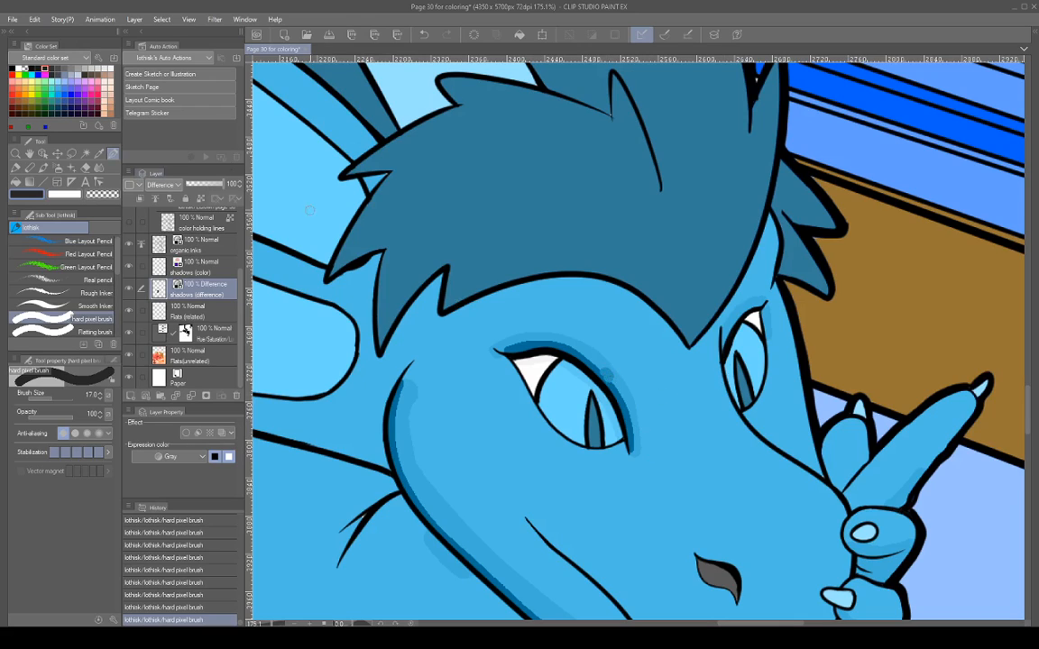
Try a lighter gray in test dabs beside the nearer eye's upper lid and undo both dabs.
{"action": "left_click", "coordinate": [64, 69]}
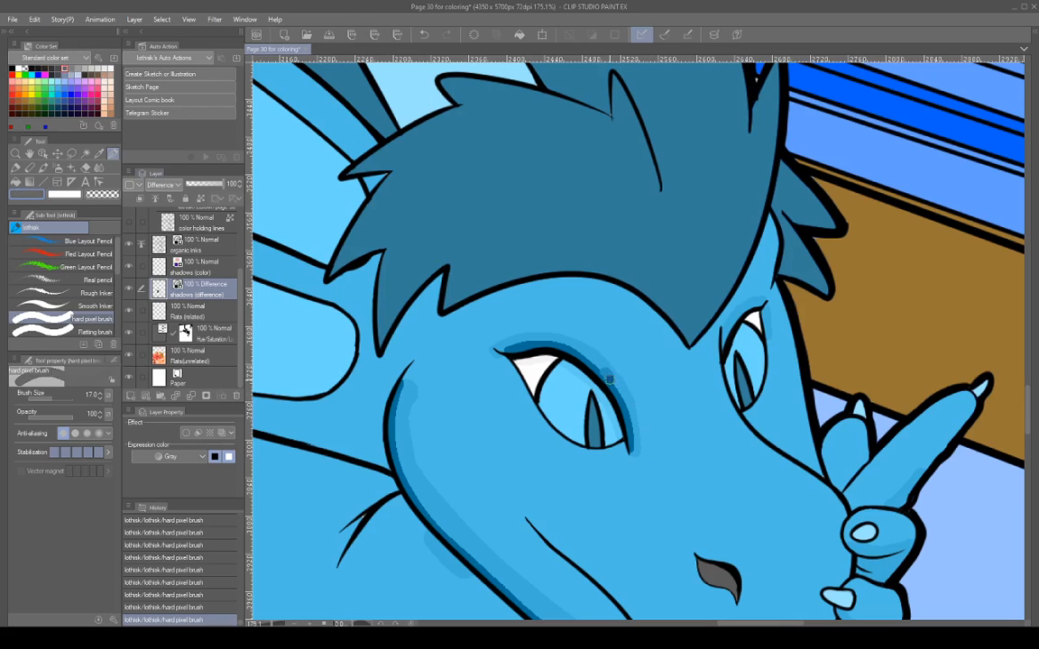
{"action": "key", "text": "ctrl+z"}
{"action": "key", "text": "ctrl+z"}
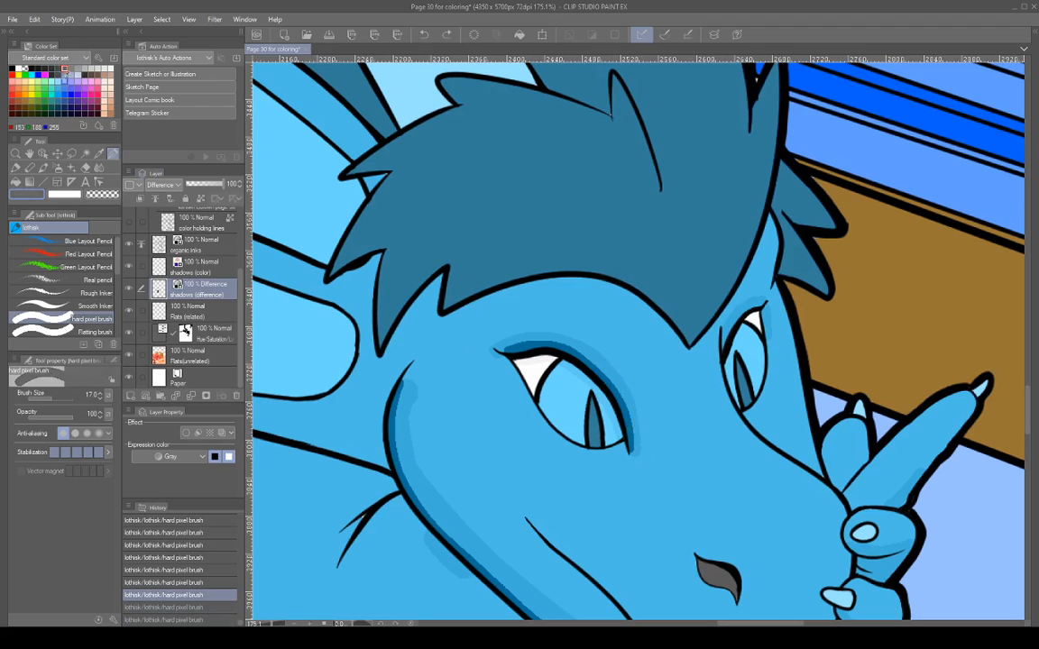
Choose a near-white gray (243, 243, 243) and switch to the Soft airbrush at size 40.
{"action": "left_click", "coordinate": [78, 92]}
{"action": "left_click_drag", "start_coordinate": [693, 456], "coordinate": [742, 252]}
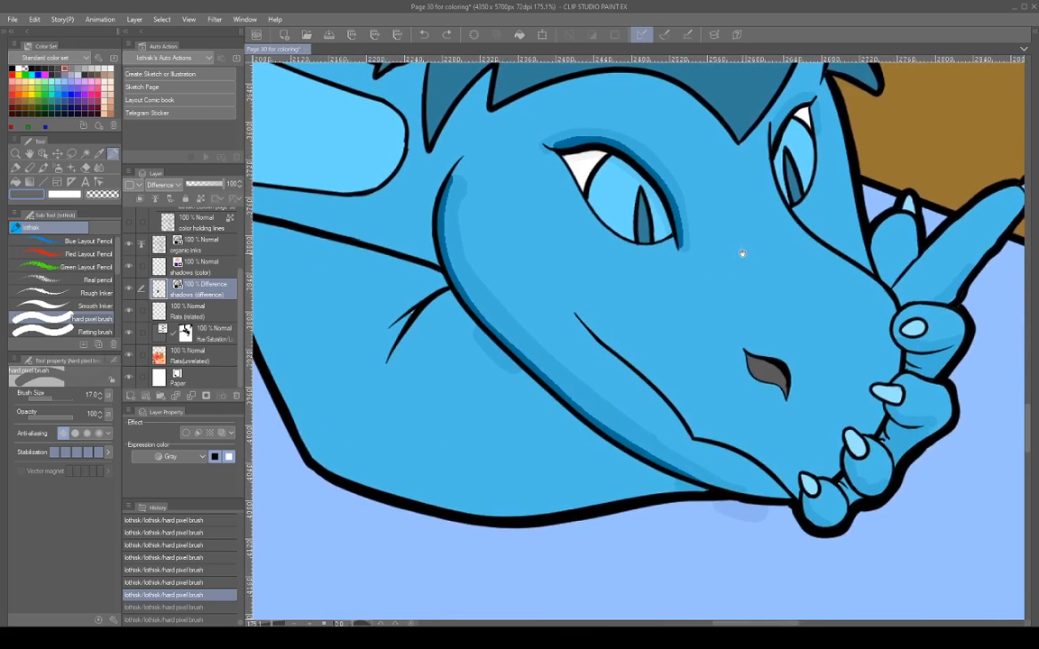
{"action": "scroll", "coordinate": [764, 398], "scroll_direction": "down", "scroll_amount": 3}
{"action": "left_click_drag", "start_coordinate": [776, 386], "coordinate": [768, 420]}
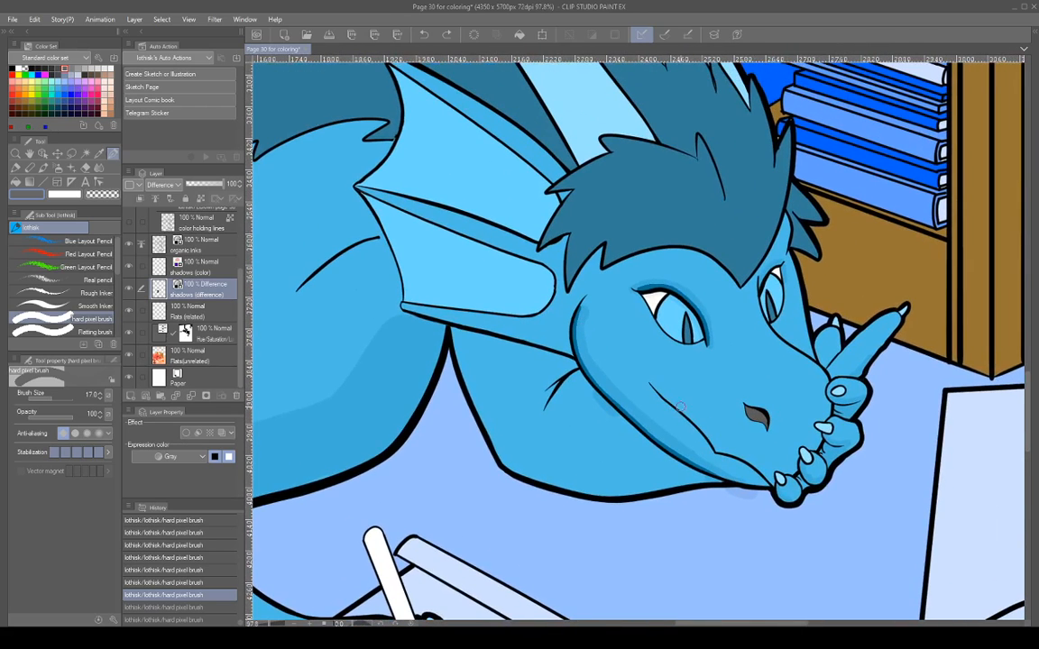
{"action": "scroll", "coordinate": [787, 390], "scroll_direction": "down", "scroll_amount": 3}
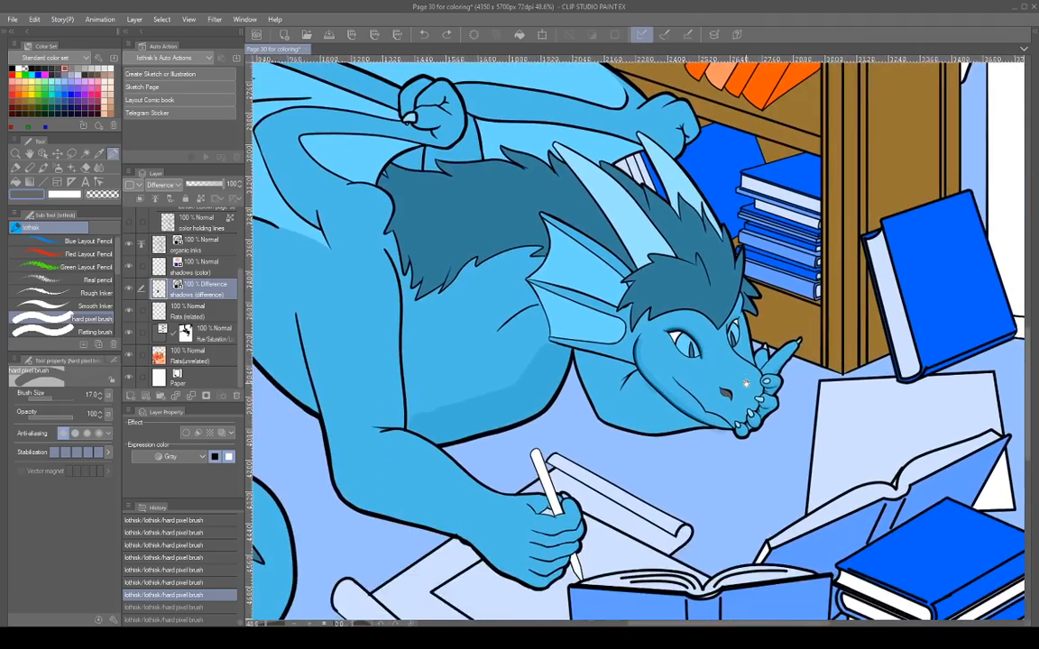
{"action": "left_click_drag", "start_coordinate": [746, 384], "coordinate": [714, 444]}
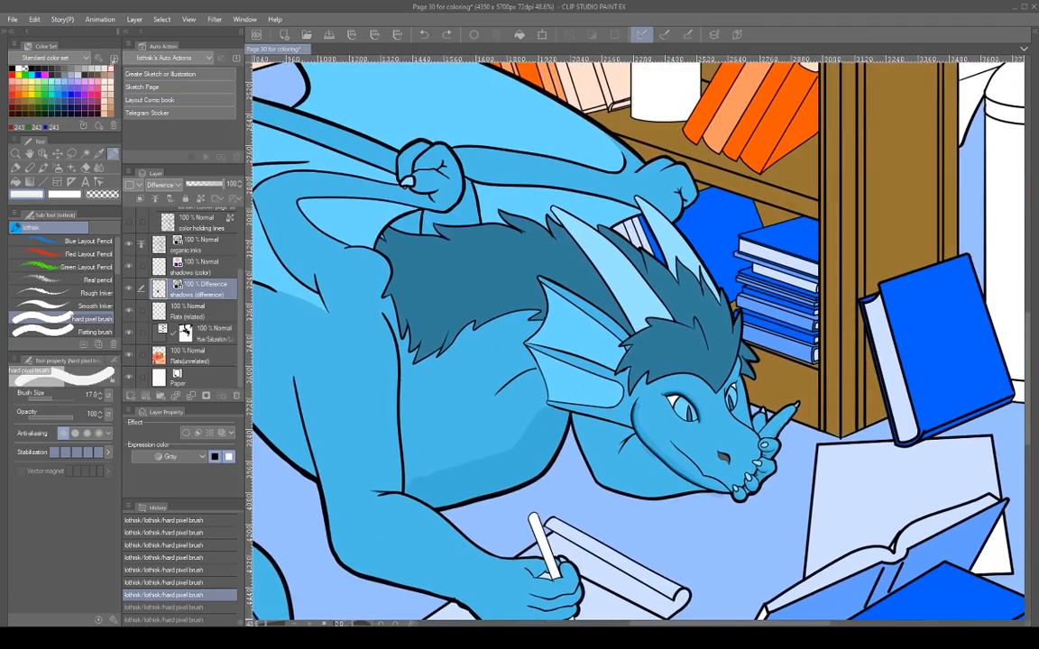
{"action": "scroll", "coordinate": [740, 383], "scroll_direction": "up", "scroll_amount": 4}
{"action": "scroll", "coordinate": [944, 404], "scroll_direction": "down", "scroll_amount": 3}
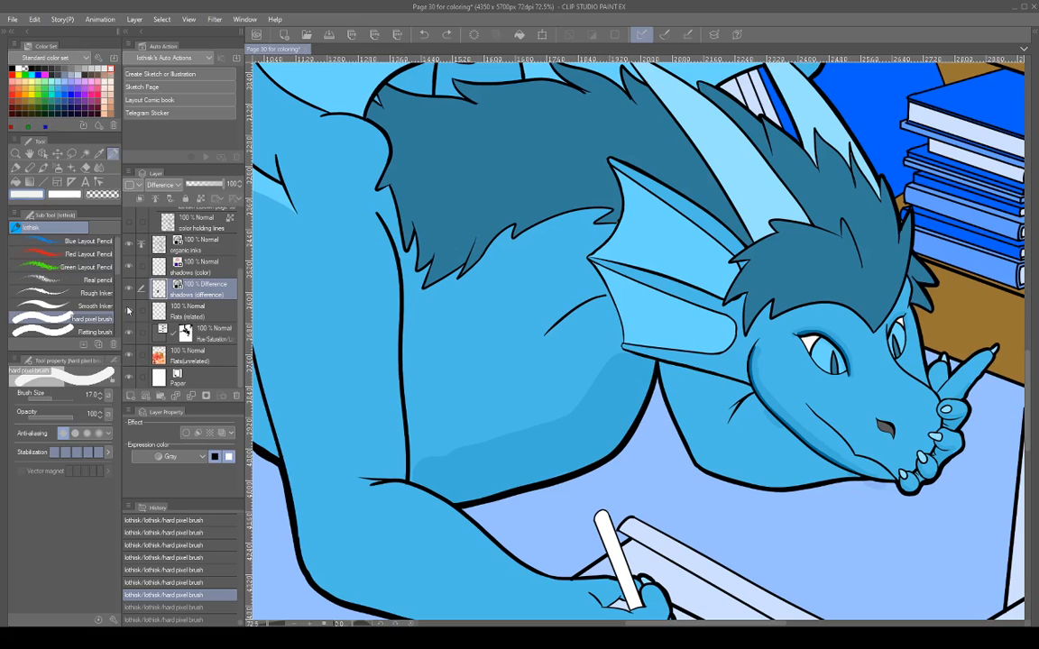
{"action": "left_click", "coordinate": [57, 167]}
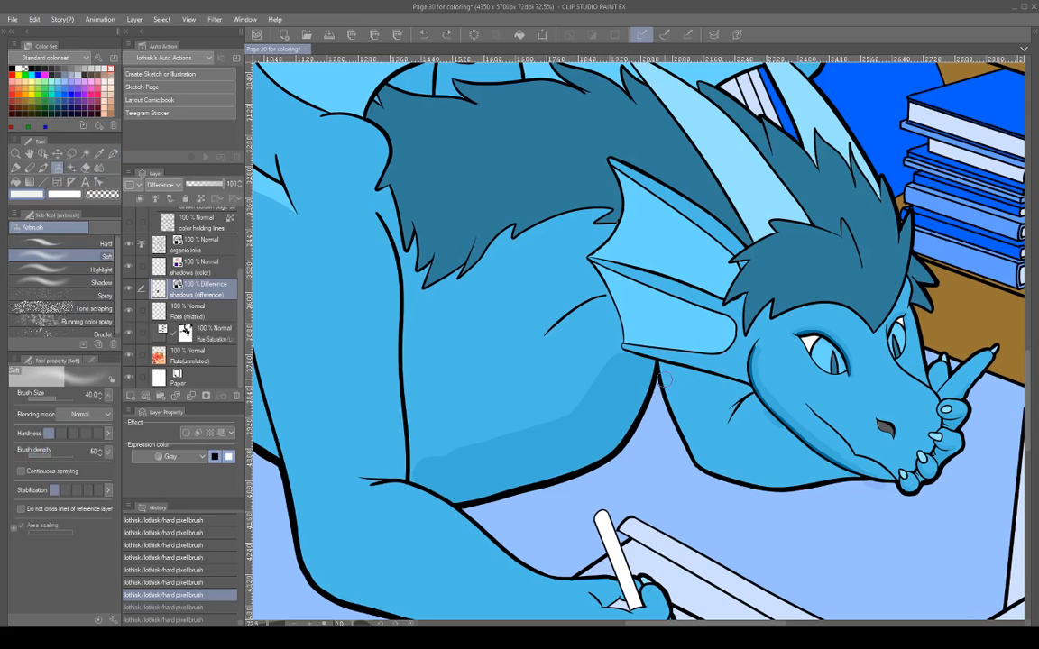
Try airbrushing a soft difference shadow along the body edge beneath the dragon's ear fin, undoing the trial strokes.
{"action": "left_click_drag", "start_coordinate": [664, 376], "coordinate": [695, 448]}
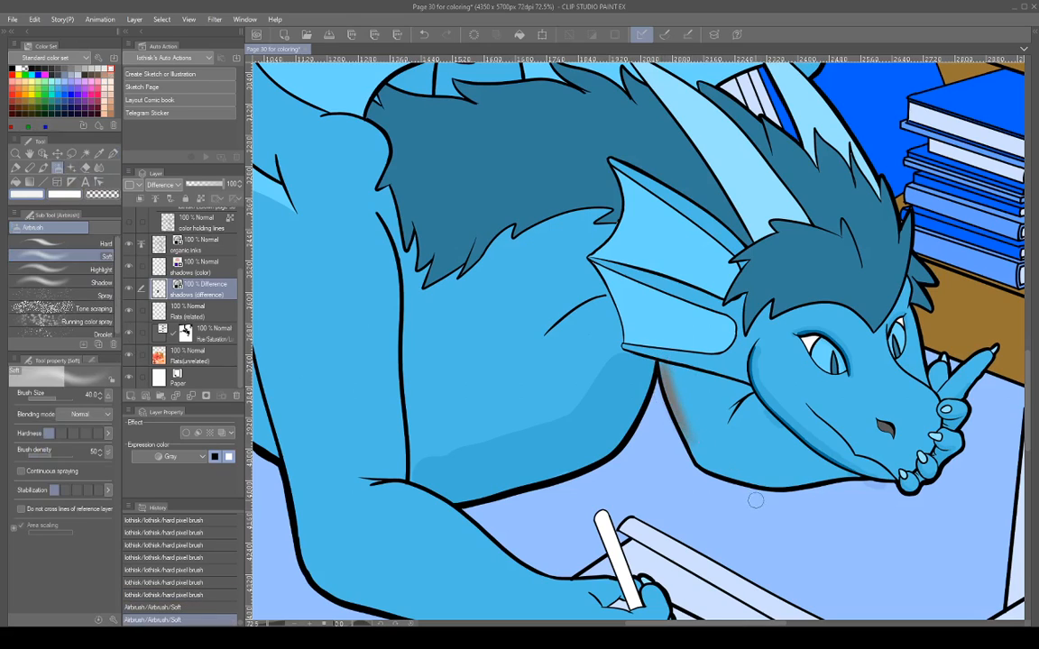
{"action": "key", "text": "ctrl+z"}
{"action": "key", "text": "ctrl+z"}
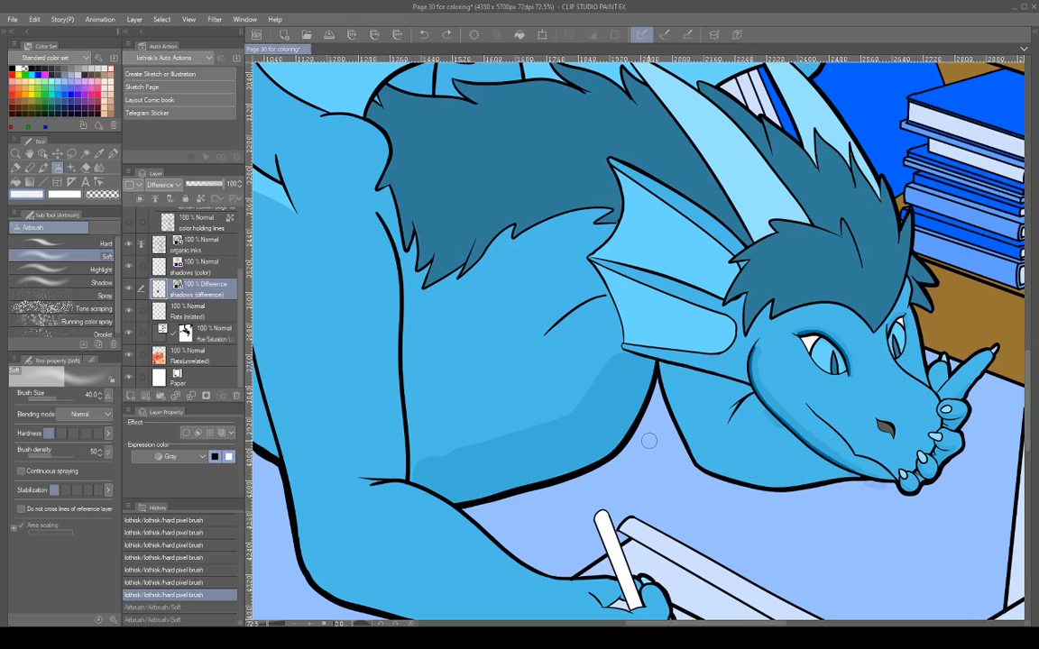
Try building up a soft airbrushed shadow along the dragon's lower chest edge, undoing all of the strokes.
{"action": "mouse_move", "coordinate": [657, 369]}
{"action": "left_mouse_down"}
{"action": "mouse_move", "coordinate": [623, 423]}
{"action": "mouse_move", "coordinate": [654, 363]}
{"action": "mouse_move", "coordinate": [611, 455]}
{"action": "left_mouse_up"}
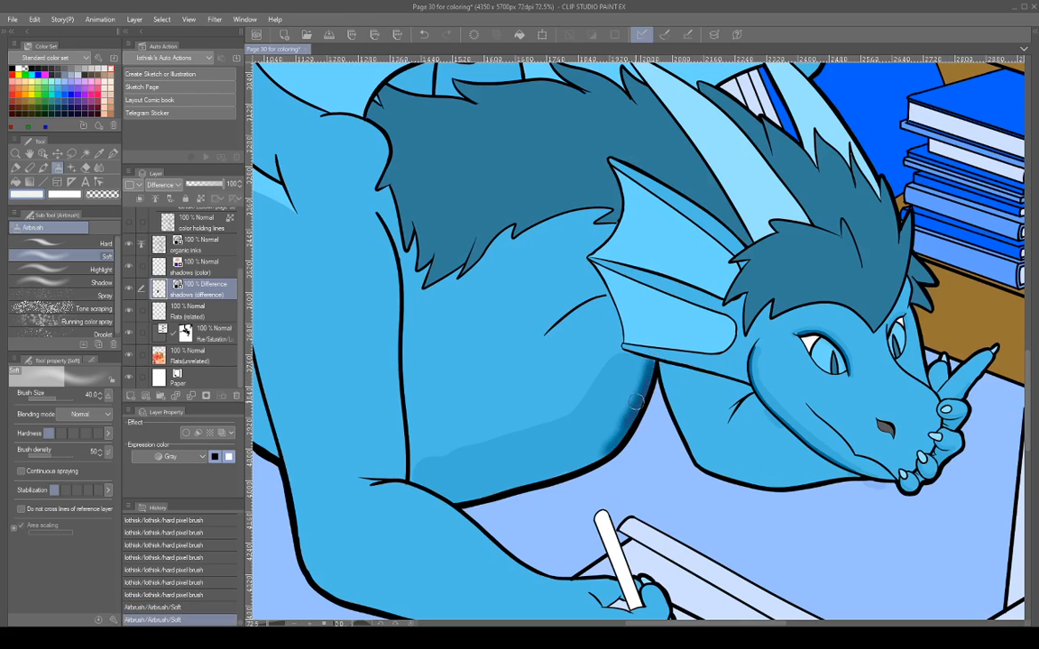
{"action": "mouse_move", "coordinate": [636, 401]}
{"action": "left_mouse_down"}
{"action": "mouse_move", "coordinate": [583, 466]}
{"action": "mouse_move", "coordinate": [610, 446]}
{"action": "mouse_move", "coordinate": [455, 507]}
{"action": "mouse_move", "coordinate": [592, 461]}
{"action": "left_mouse_up"}
{"action": "mouse_move", "coordinate": [526, 496]}
{"action": "left_mouse_down"}
{"action": "mouse_move", "coordinate": [605, 457]}
{"action": "mouse_move", "coordinate": [584, 464]}
{"action": "mouse_move", "coordinate": [653, 367]}
{"action": "left_mouse_up"}
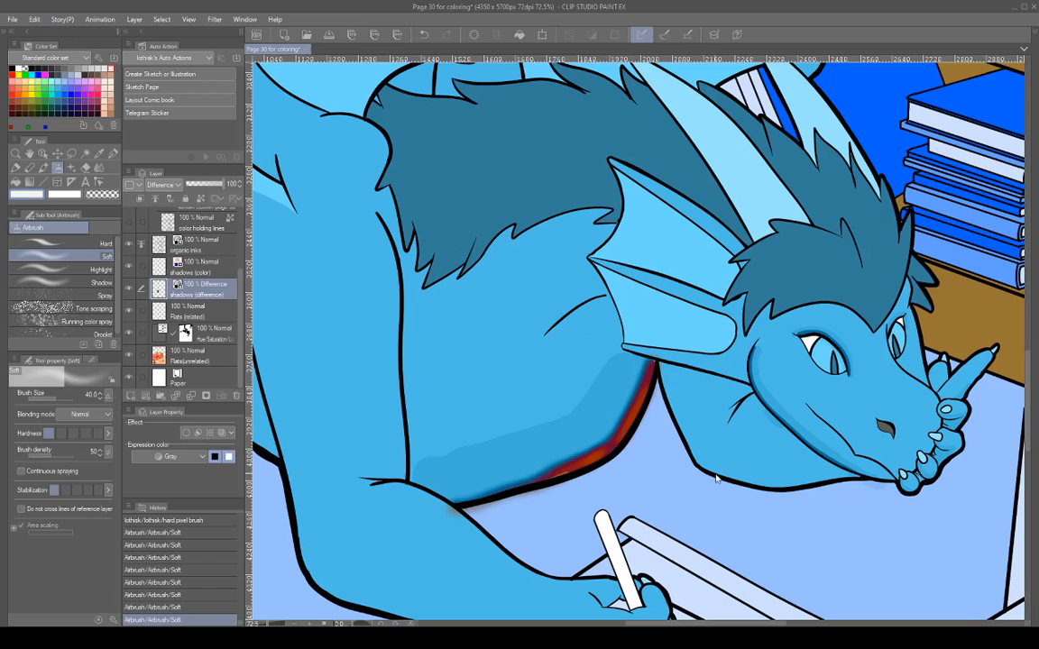
{"action": "key", "text": "ctrl+z"}
{"action": "key", "text": "ctrl+z"}
{"action": "key", "text": "ctrl+z"}
{"action": "key", "text": "ctrl+z"}
{"action": "key", "text": "ctrl+z"}
{"action": "key", "text": "ctrl+z"}
{"action": "key", "text": "ctrl+z"}
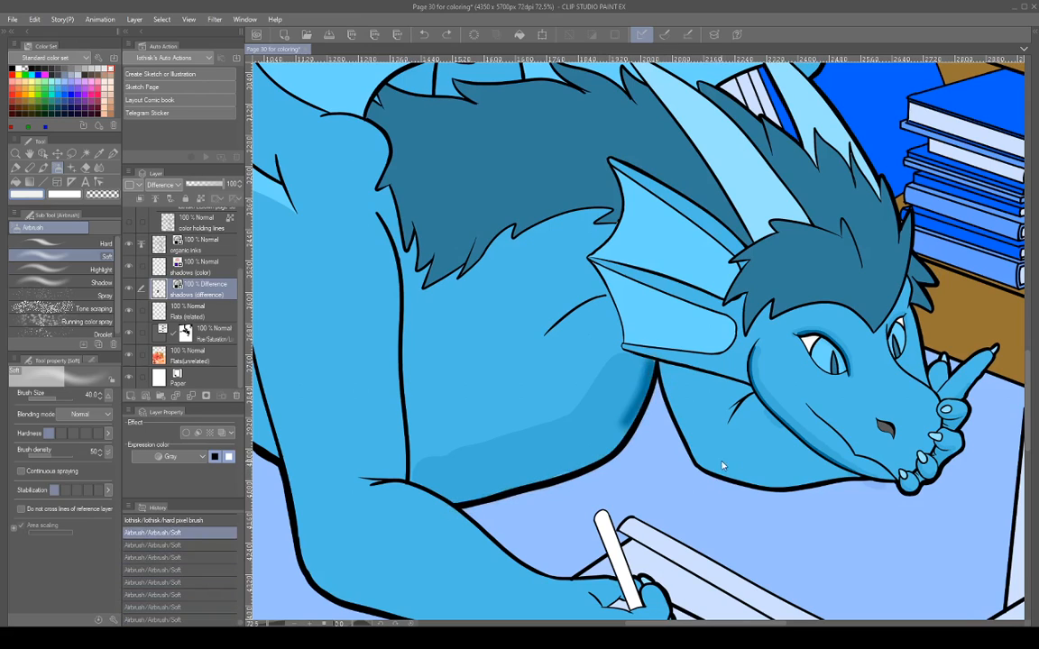
{"action": "key", "text": "ctrl+z"}
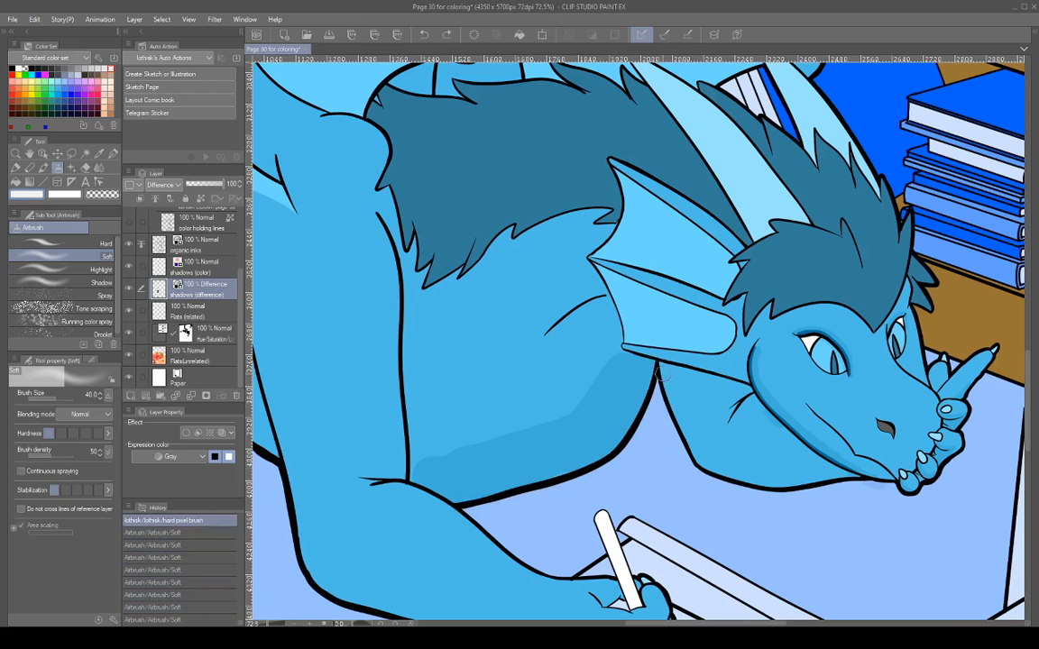
Airbrush a soft difference shadow along the lower contour beneath the dragon's head, from below the ear fin toward the chin.
{"action": "left_click_drag", "start_coordinate": [660, 364], "coordinate": [685, 433]}
{"action": "left_click_drag", "start_coordinate": [661, 363], "coordinate": [694, 447]}
{"action": "mouse_move", "coordinate": [678, 408]}
{"action": "left_mouse_down"}
{"action": "mouse_move", "coordinate": [700, 450]}
{"action": "mouse_move", "coordinate": [689, 441]}
{"action": "mouse_move", "coordinate": [712, 470]}
{"action": "left_mouse_up"}
{"action": "mouse_move", "coordinate": [694, 456]}
{"action": "left_mouse_down"}
{"action": "mouse_move", "coordinate": [747, 486]}
{"action": "mouse_move", "coordinate": [716, 470]}
{"action": "mouse_move", "coordinate": [781, 487]}
{"action": "mouse_move", "coordinate": [743, 477]}
{"action": "mouse_move", "coordinate": [799, 478]}
{"action": "left_mouse_up"}
{"action": "left_click_drag", "start_coordinate": [727, 479], "coordinate": [822, 478]}
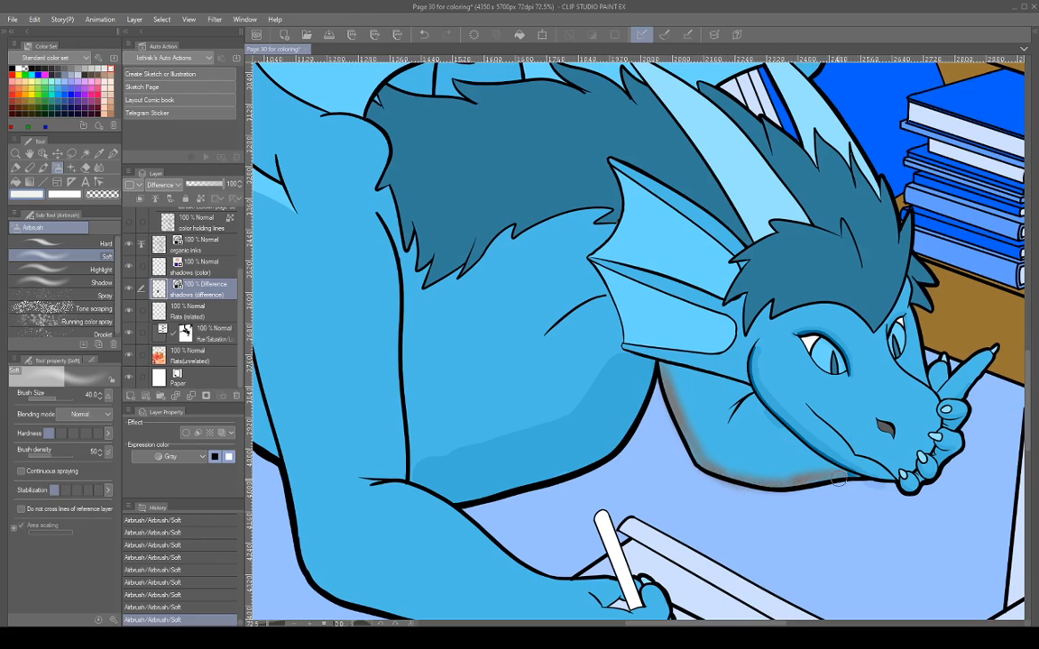
{"action": "mouse_move", "coordinate": [812, 479]}
{"action": "left_mouse_down"}
{"action": "mouse_move", "coordinate": [784, 486]}
{"action": "mouse_move", "coordinate": [735, 475]}
{"action": "mouse_move", "coordinate": [665, 373]}
{"action": "left_mouse_up"}
Airbrush a soft difference shadow along the outer edge of the writing arm, from the upper arm past the elbow to the wrist.
{"action": "scroll", "coordinate": [925, 464], "scroll_direction": "down", "scroll_amount": 4}
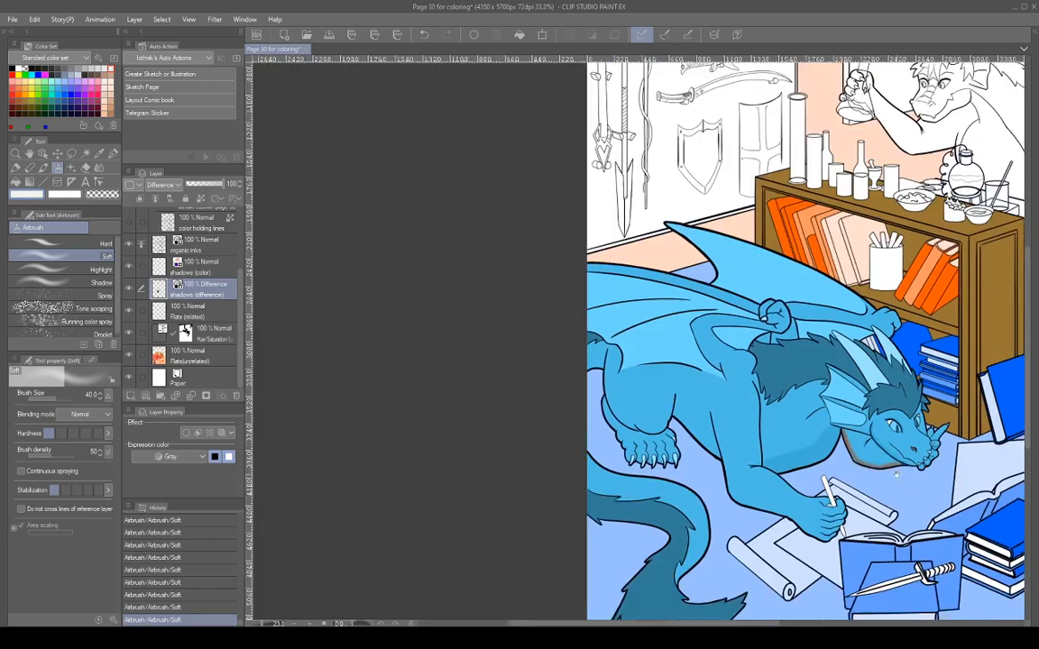
{"action": "left_click_drag", "start_coordinate": [909, 474], "coordinate": [785, 424]}
{"action": "scroll", "coordinate": [724, 430], "scroll_direction": "up", "scroll_amount": 4}
{"action": "left_click_drag", "start_coordinate": [720, 447], "coordinate": [838, 402]}
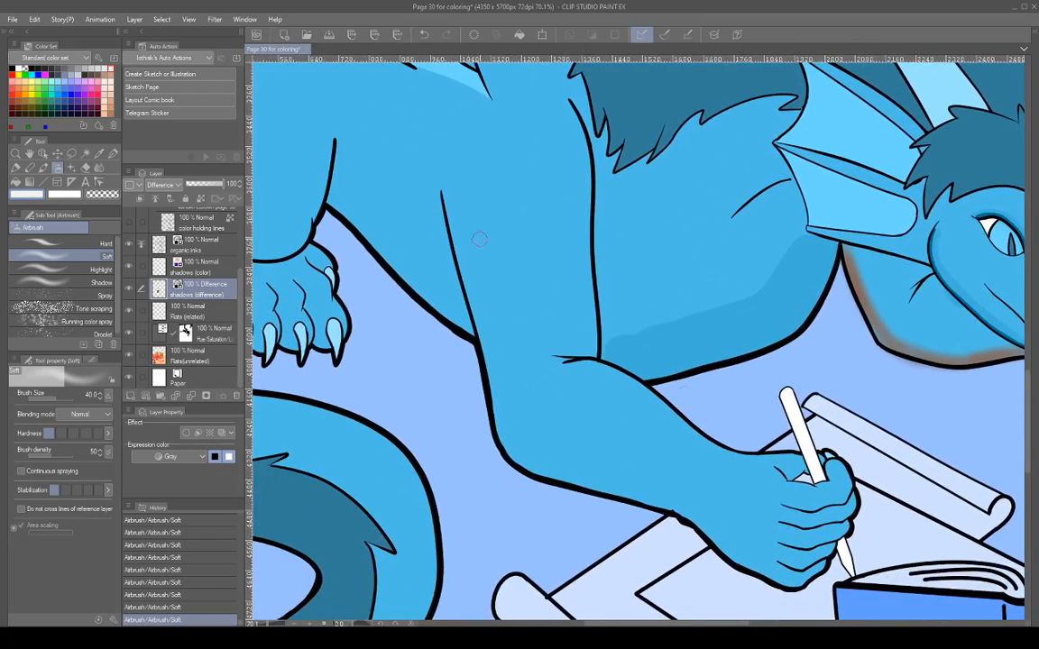
{"action": "mouse_move", "coordinate": [446, 204]}
{"action": "left_mouse_down"}
{"action": "mouse_move", "coordinate": [486, 406]}
{"action": "mouse_move", "coordinate": [470, 269]}
{"action": "mouse_move", "coordinate": [504, 446]}
{"action": "mouse_move", "coordinate": [570, 484]}
{"action": "left_mouse_up"}
{"action": "left_click_drag", "start_coordinate": [654, 468], "coordinate": [583, 357]}
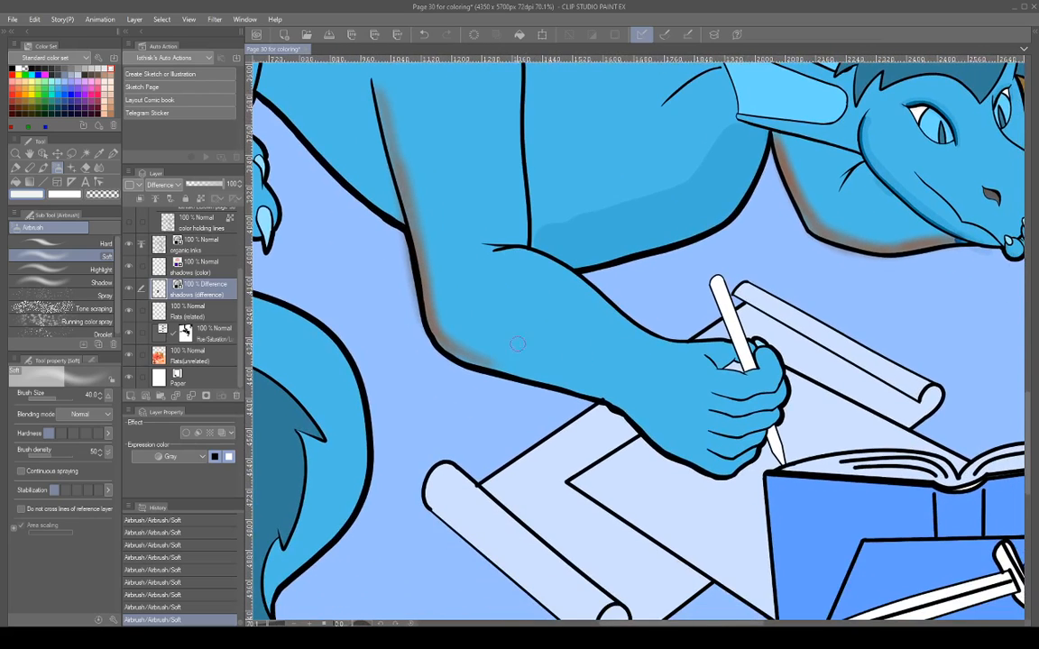
{"action": "left_click_drag", "start_coordinate": [448, 354], "coordinate": [502, 366]}
{"action": "mouse_move", "coordinate": [433, 329]}
{"action": "left_mouse_down"}
{"action": "mouse_move", "coordinate": [571, 382]}
{"action": "mouse_move", "coordinate": [538, 377]}
{"action": "mouse_move", "coordinate": [613, 408]}
{"action": "mouse_move", "coordinate": [685, 464]}
{"action": "mouse_move", "coordinate": [726, 463]}
{"action": "mouse_move", "coordinate": [715, 476]}
{"action": "mouse_move", "coordinate": [704, 468]}
{"action": "mouse_move", "coordinate": [736, 474]}
{"action": "mouse_move", "coordinate": [592, 397]}
{"action": "left_mouse_up"}
{"action": "mouse_move", "coordinate": [462, 350]}
{"action": "left_mouse_down"}
{"action": "mouse_move", "coordinate": [588, 385]}
{"action": "mouse_move", "coordinate": [482, 366]}
{"action": "mouse_move", "coordinate": [642, 420]}
{"action": "left_mouse_up"}
Enlarge the Soft airbrush to size 70 and widen the shadow along the writing arm's elbow, forearm and hand.
{"action": "left_click_drag", "start_coordinate": [783, 322], "coordinate": [719, 325]}
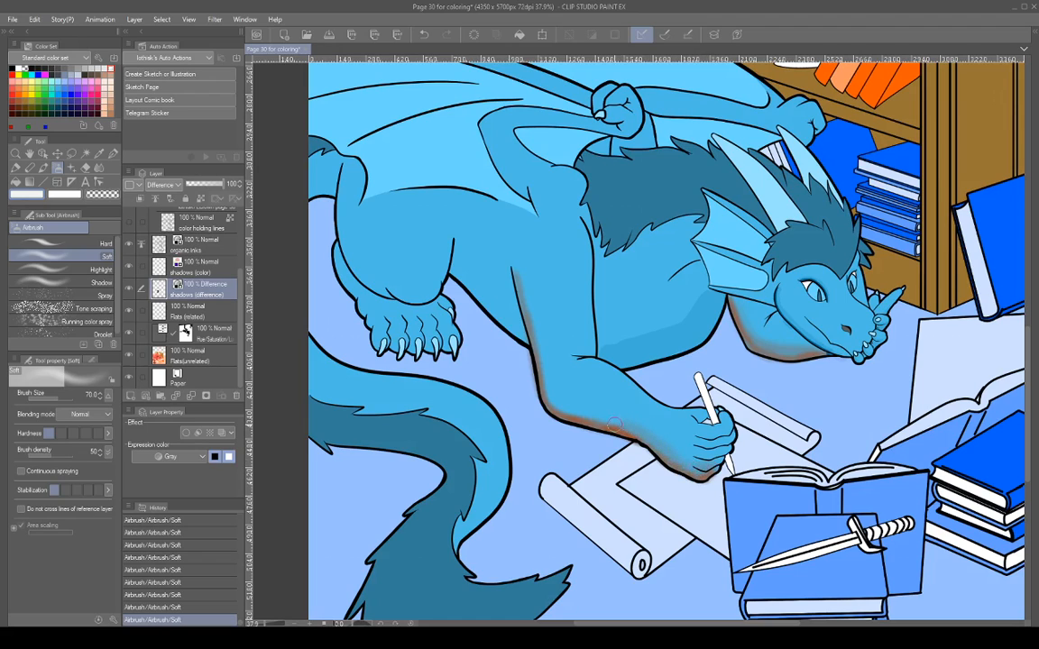
{"action": "mouse_move", "coordinate": [584, 414]}
{"action": "left_mouse_down"}
{"action": "mouse_move", "coordinate": [545, 375]}
{"action": "mouse_move", "coordinate": [563, 409]}
{"action": "mouse_move", "coordinate": [550, 399]}
{"action": "mouse_move", "coordinate": [515, 267]}
{"action": "mouse_move", "coordinate": [539, 351]}
{"action": "left_mouse_up"}
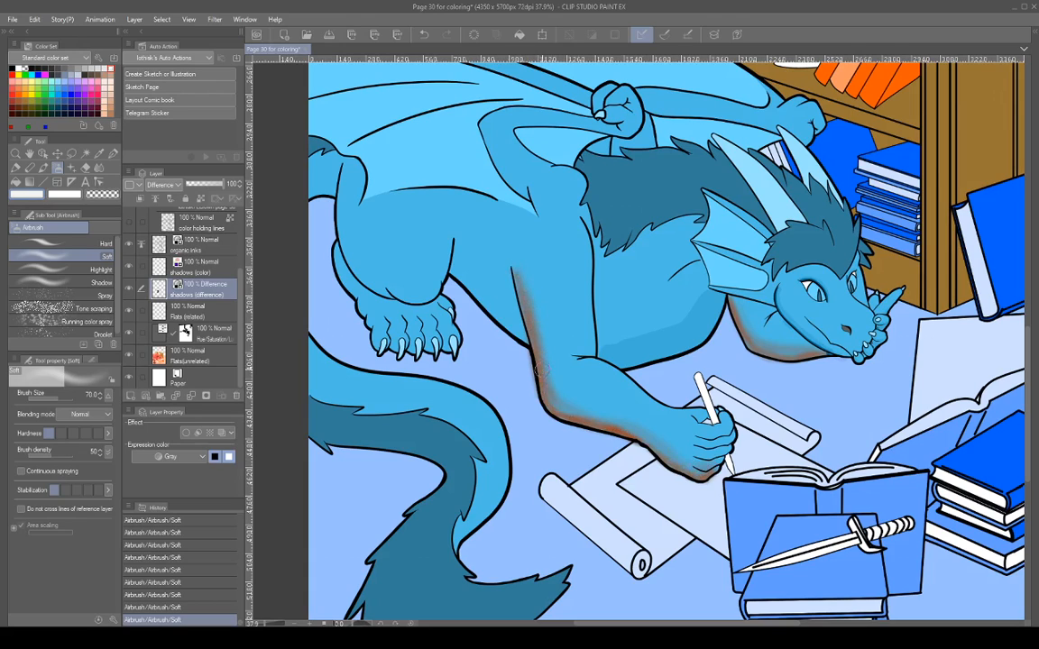
{"action": "mouse_move", "coordinate": [571, 411]}
{"action": "left_mouse_down"}
{"action": "mouse_move", "coordinate": [586, 381]}
{"action": "mouse_move", "coordinate": [606, 409]}
{"action": "mouse_move", "coordinate": [591, 399]}
{"action": "left_mouse_up"}
{"action": "mouse_move", "coordinate": [687, 465]}
{"action": "left_mouse_down"}
{"action": "mouse_move", "coordinate": [641, 413]}
{"action": "mouse_move", "coordinate": [645, 449]}
{"action": "left_mouse_up"}
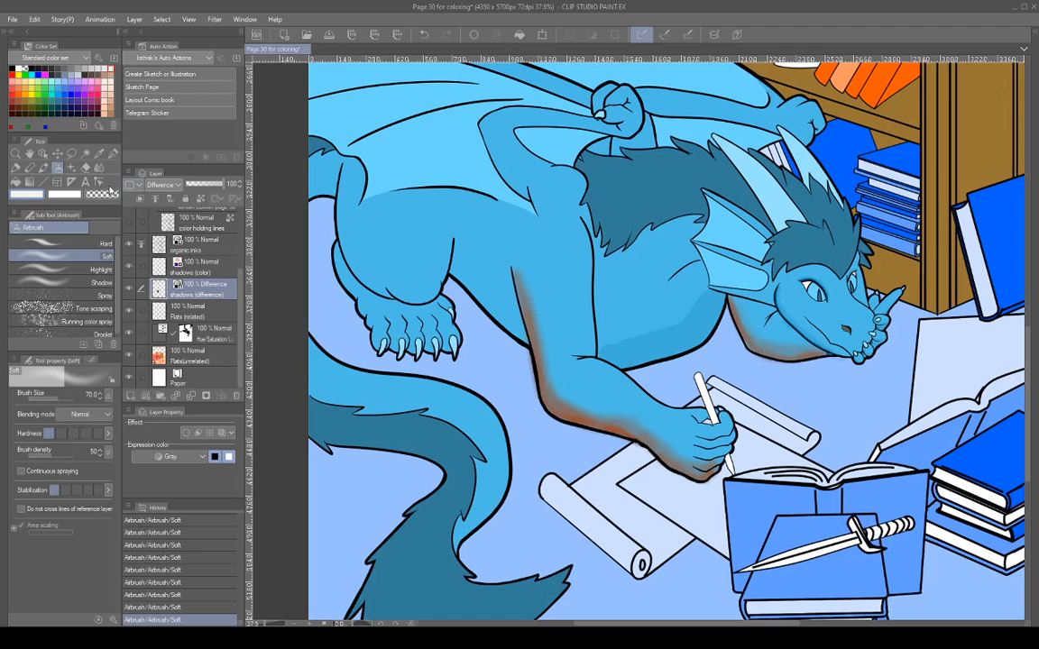
Erase the airbrushed shadow along the writing arm with transparent colour, finishing with the hard pixel brush at size 40.
{"action": "mouse_move", "coordinate": [525, 280]}
{"action": "left_mouse_down"}
{"action": "mouse_move", "coordinate": [528, 321]}
{"action": "mouse_move", "coordinate": [515, 251]}
{"action": "mouse_move", "coordinate": [538, 370]}
{"action": "mouse_move", "coordinate": [556, 421]}
{"action": "mouse_move", "coordinate": [575, 431]}
{"action": "mouse_move", "coordinate": [552, 418]}
{"action": "mouse_move", "coordinate": [578, 400]}
{"action": "left_mouse_up"}
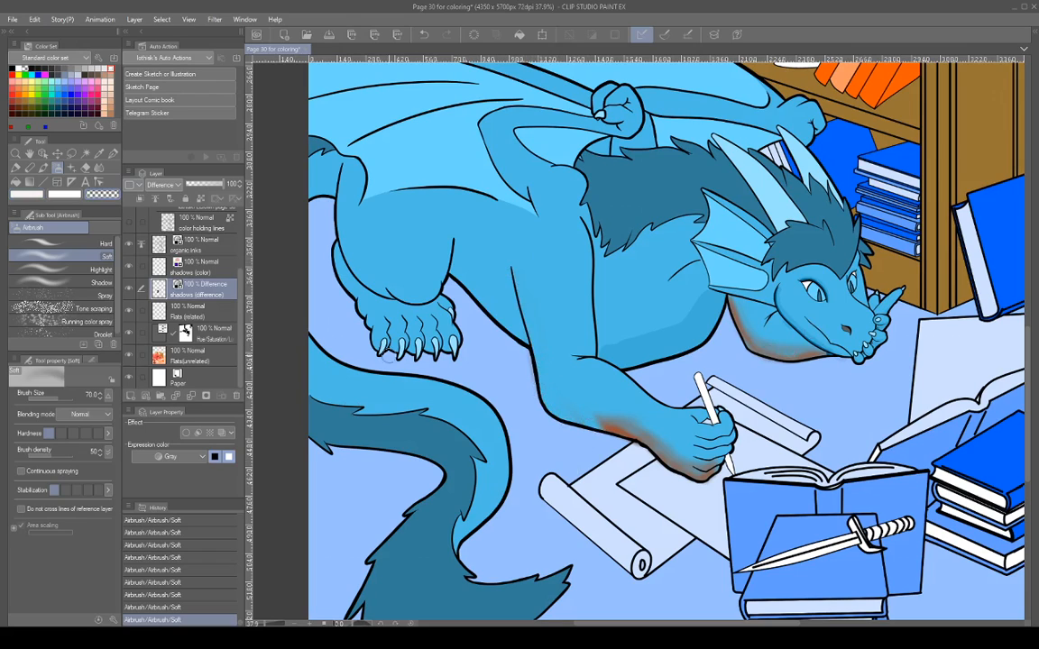
{"action": "left_click", "coordinate": [112, 153]}
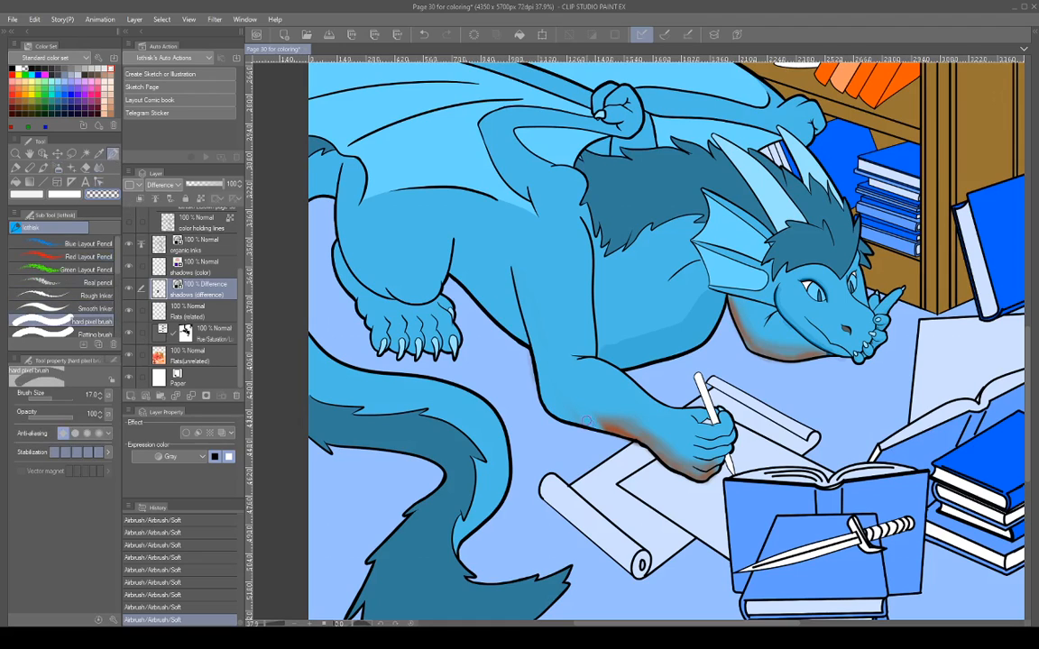
{"action": "key", "text": "]"}
{"action": "key", "text": "]"}
{"action": "key", "text": "]"}
{"action": "key", "text": "]"}
{"action": "mouse_move", "coordinate": [550, 398]}
{"action": "left_mouse_down"}
{"action": "mouse_move", "coordinate": [542, 381]}
{"action": "mouse_move", "coordinate": [645, 462]}
{"action": "mouse_move", "coordinate": [653, 455]}
{"action": "left_mouse_up"}
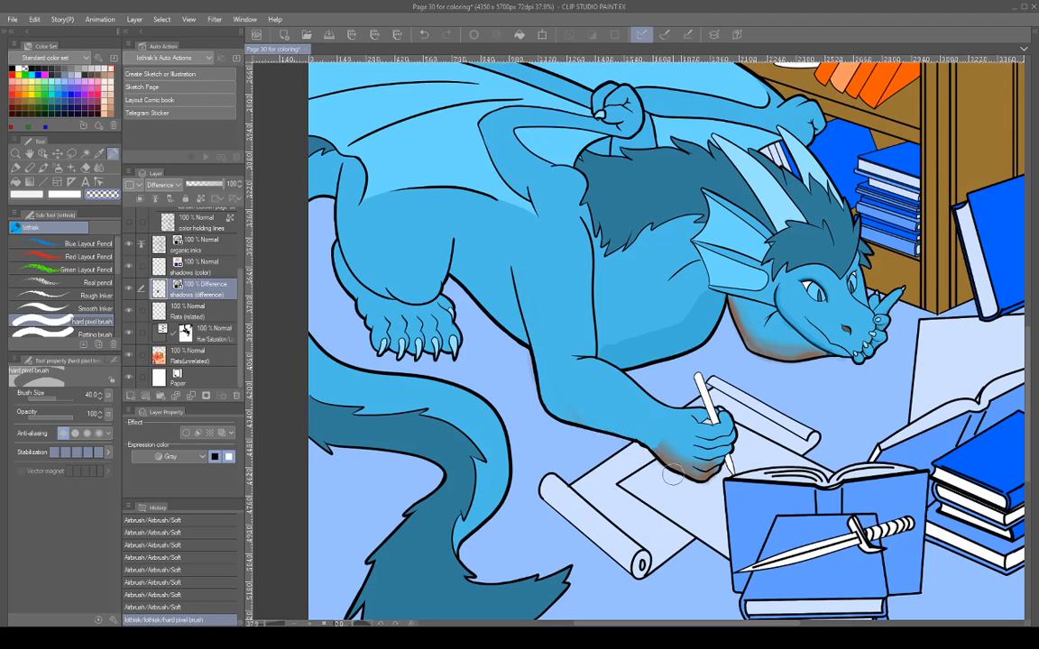
{"action": "left_click_drag", "start_coordinate": [597, 415], "coordinate": [684, 494]}
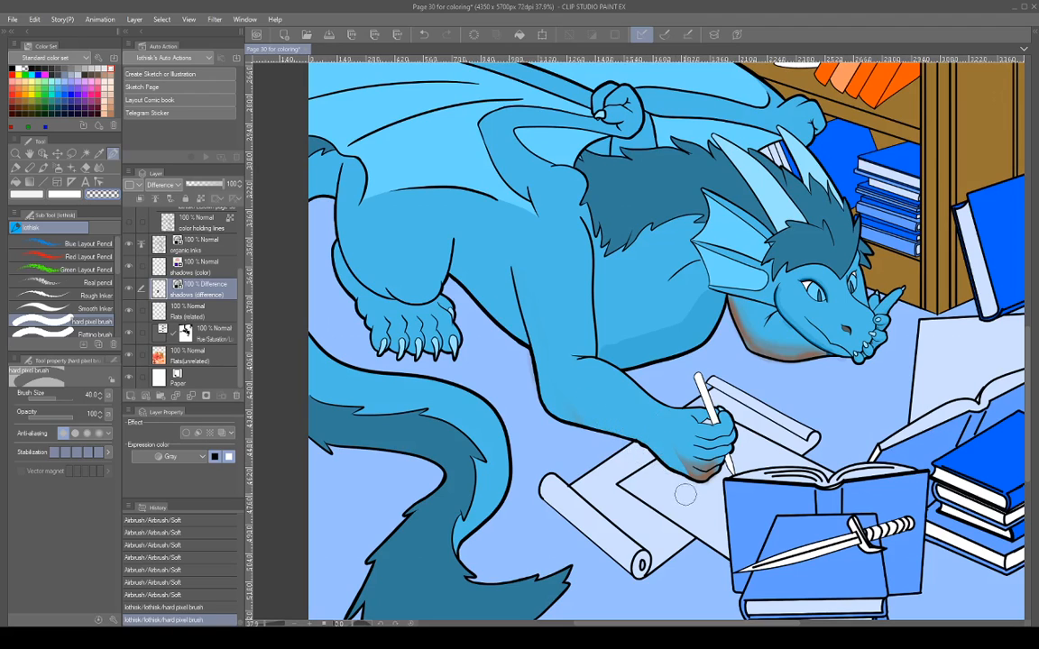
Lower the brush stabilization and erase the remaining airbrushed shadow from the writing hand and the arm beneath the head.
{"action": "left_click", "coordinate": [53, 452]}
{"action": "mouse_move", "coordinate": [544, 400]}
{"action": "left_mouse_down"}
{"action": "mouse_move", "coordinate": [478, 314]}
{"action": "mouse_move", "coordinate": [493, 359]}
{"action": "mouse_move", "coordinate": [523, 378]}
{"action": "left_mouse_up"}
{"action": "mouse_move", "coordinate": [619, 438]}
{"action": "left_mouse_down"}
{"action": "mouse_move", "coordinate": [696, 491]}
{"action": "mouse_move", "coordinate": [735, 445]}
{"action": "left_mouse_up"}
{"action": "mouse_move", "coordinate": [745, 317]}
{"action": "left_mouse_down"}
{"action": "mouse_move", "coordinate": [735, 286]}
{"action": "mouse_move", "coordinate": [752, 354]}
{"action": "mouse_move", "coordinate": [813, 364]}
{"action": "mouse_move", "coordinate": [795, 349]}
{"action": "mouse_move", "coordinate": [827, 363]}
{"action": "mouse_move", "coordinate": [777, 340]}
{"action": "left_mouse_up"}
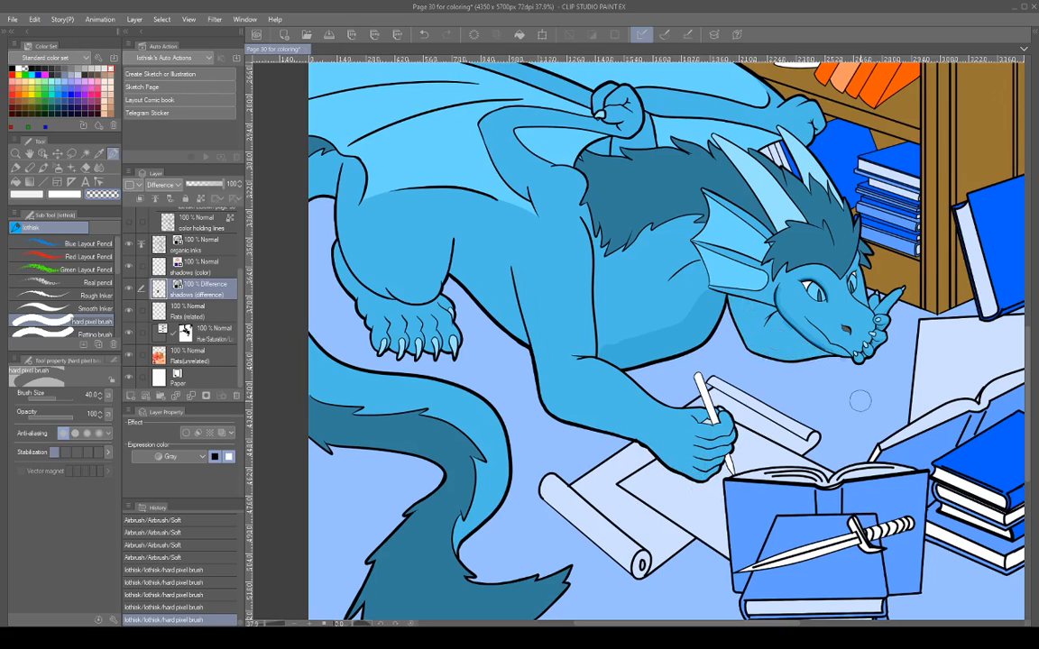
Erase the leftover shadow residue just below the dragon's jawline and on the arm under the head.
{"action": "left_click_drag", "start_coordinate": [801, 294], "coordinate": [793, 324]}
{"action": "key", "text": "ctrl+z"}
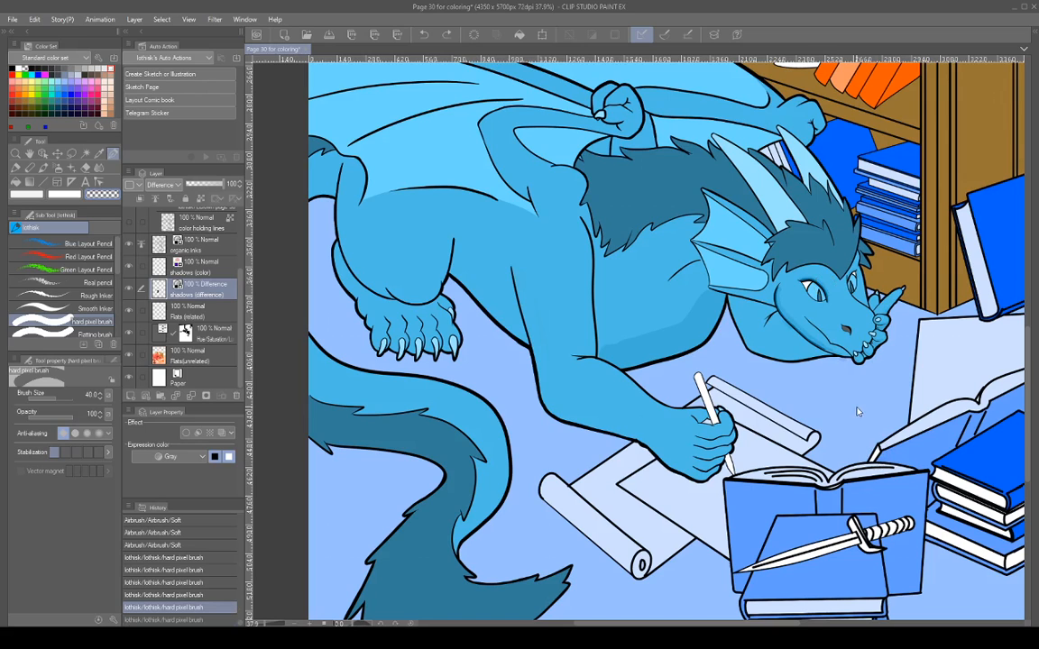
{"action": "scroll", "coordinate": [773, 350], "scroll_direction": "up", "scroll_amount": 5}
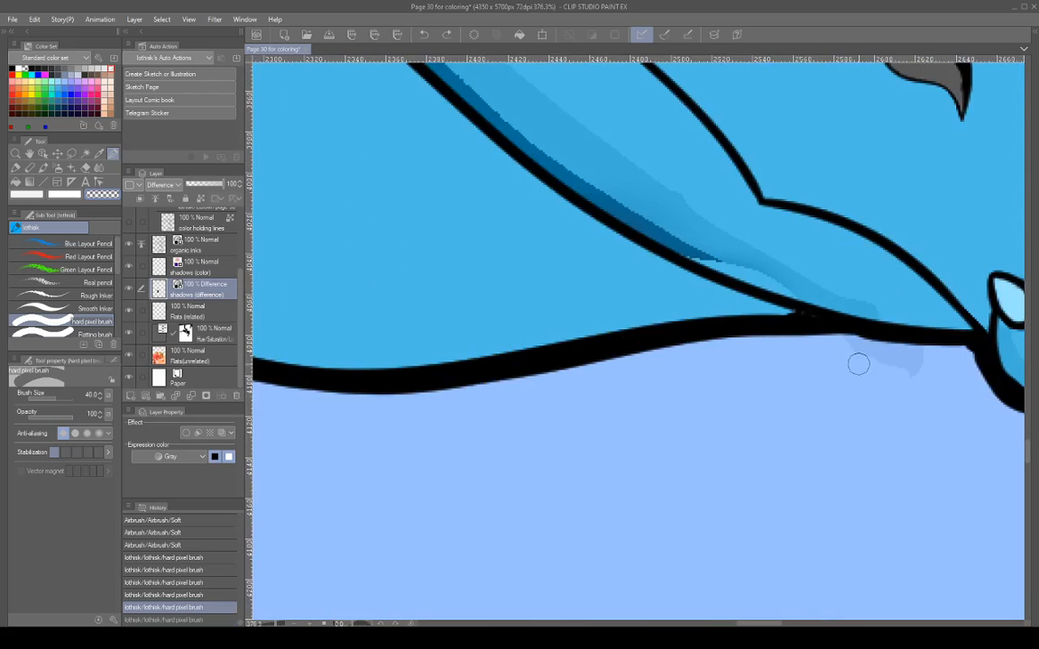
{"action": "key", "text": "ctrl+y"}
{"action": "scroll", "coordinate": [841, 353], "scroll_direction": "down", "scroll_amount": 3}
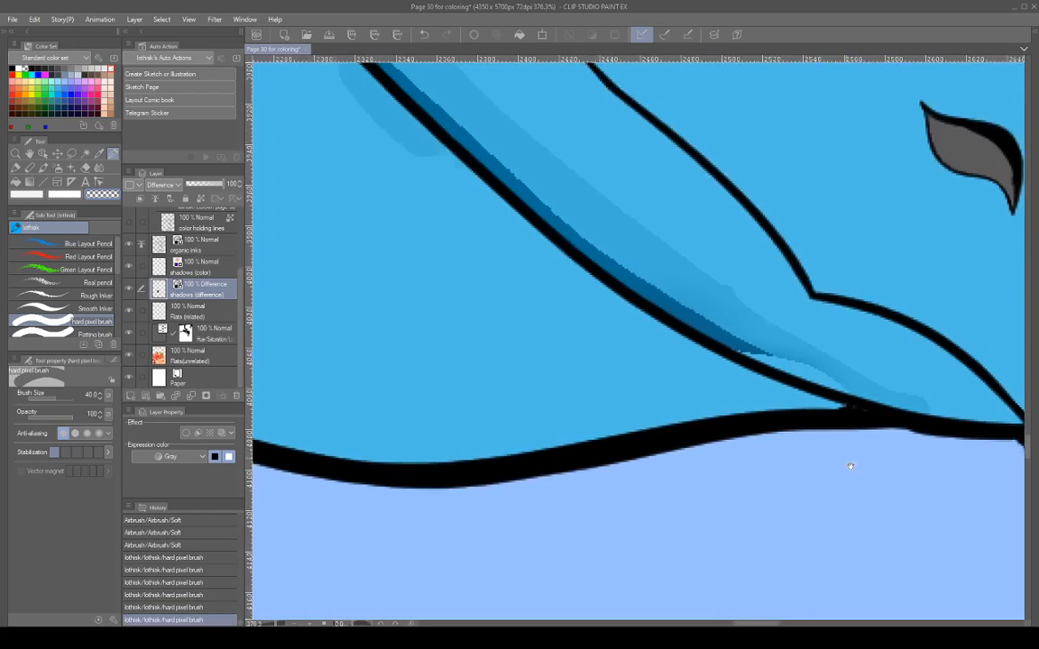
{"action": "left_click_drag", "start_coordinate": [847, 512], "coordinate": [847, 547]}
{"action": "left_click_drag", "start_coordinate": [635, 366], "coordinate": [709, 444]}
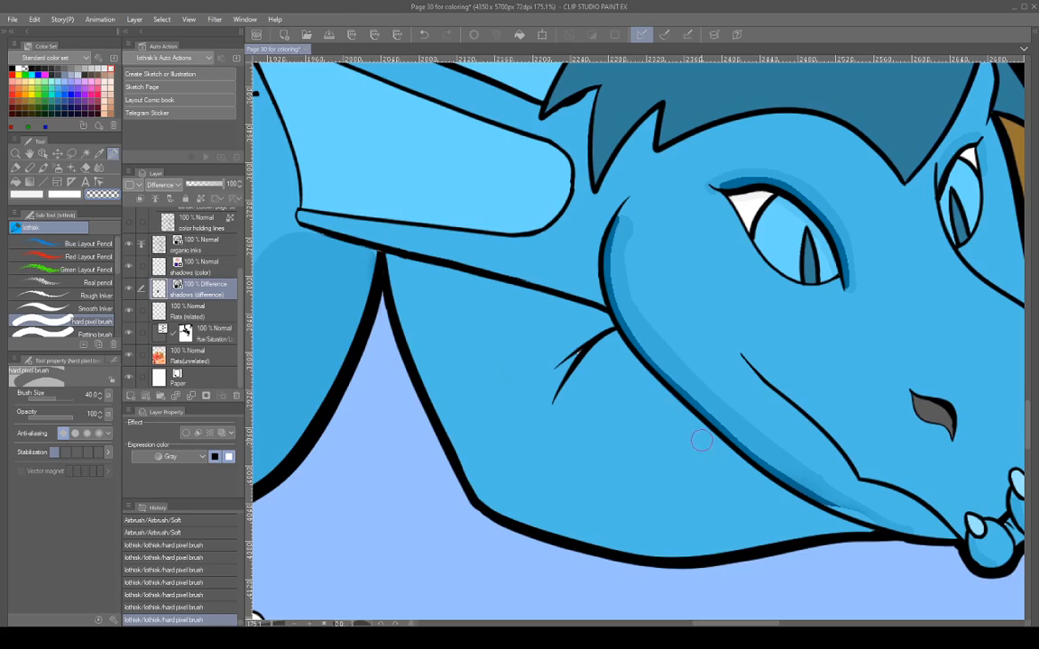
{"action": "left_click_drag", "start_coordinate": [524, 379], "coordinate": [592, 427]}
Try several dark greys from the colour set on the lower jaw shadow, undoing the test strokes.
{"action": "left_click", "coordinate": [33, 194]}
{"action": "left_click", "coordinate": [45, 67]}
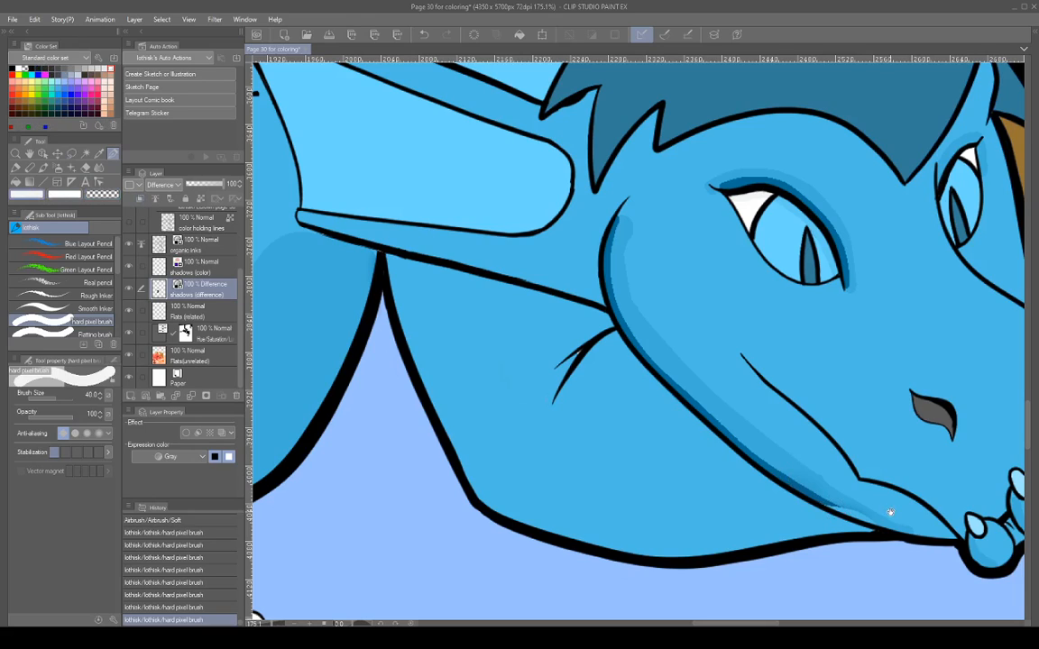
{"action": "scroll", "coordinate": [890, 512], "scroll_direction": "down", "scroll_amount": 4}
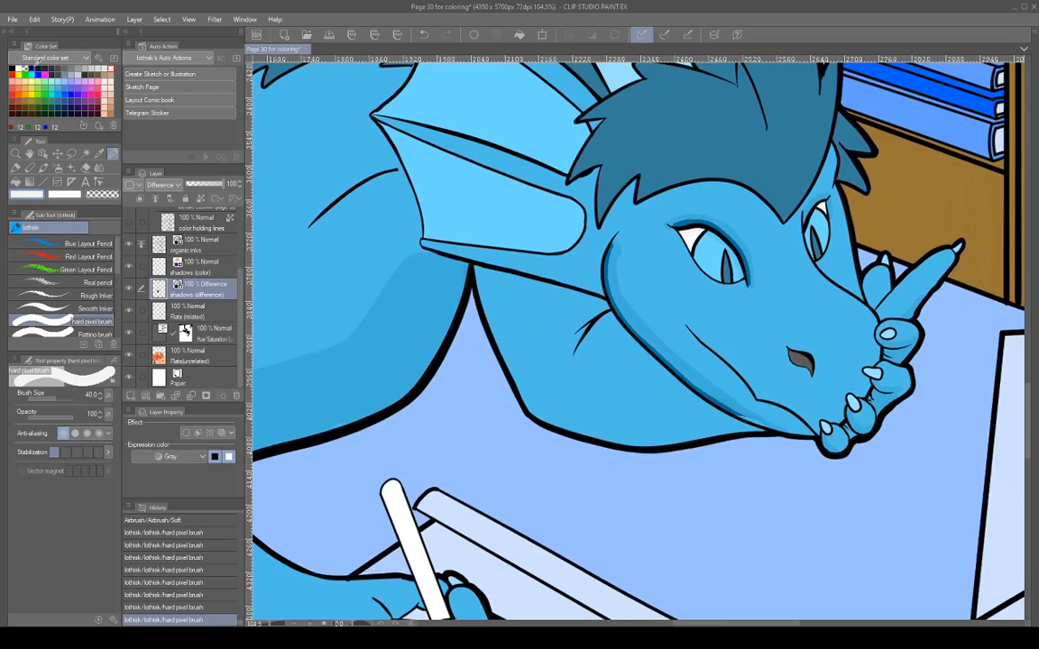
{"action": "key", "text": "x"}
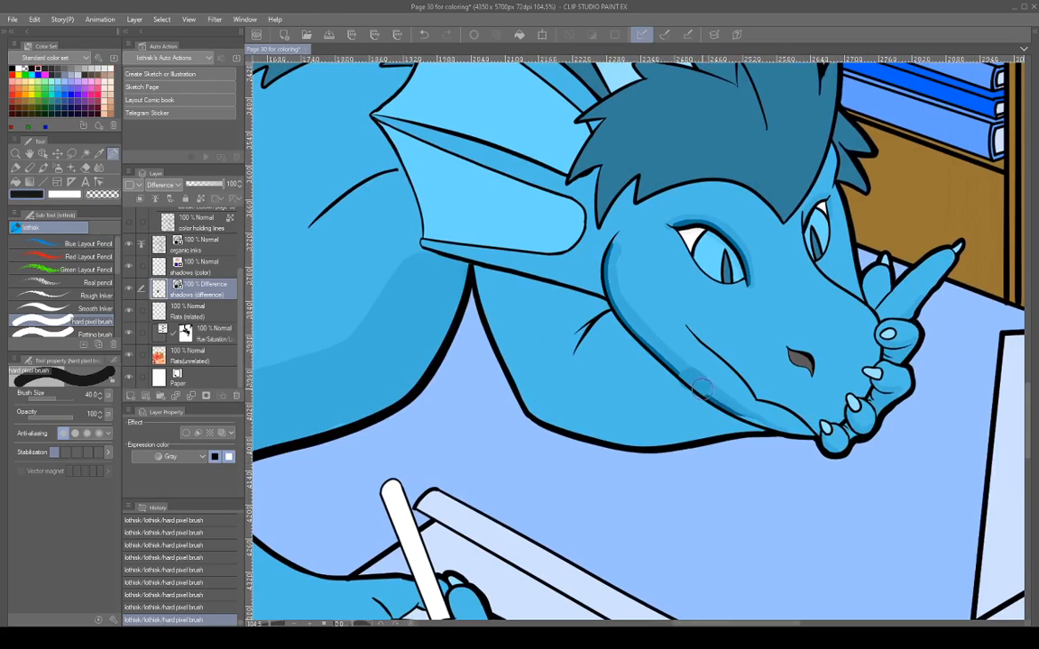
{"action": "key", "text": "ctrl+z"}
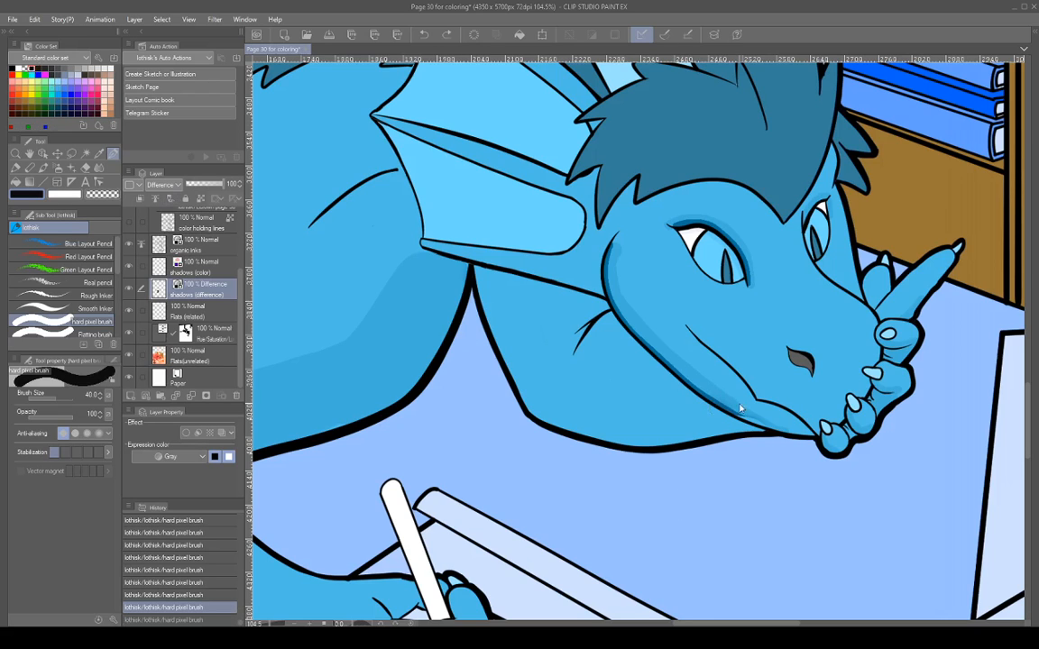
{"action": "scroll", "coordinate": [788, 426], "scroll_direction": "up", "scroll_amount": 3}
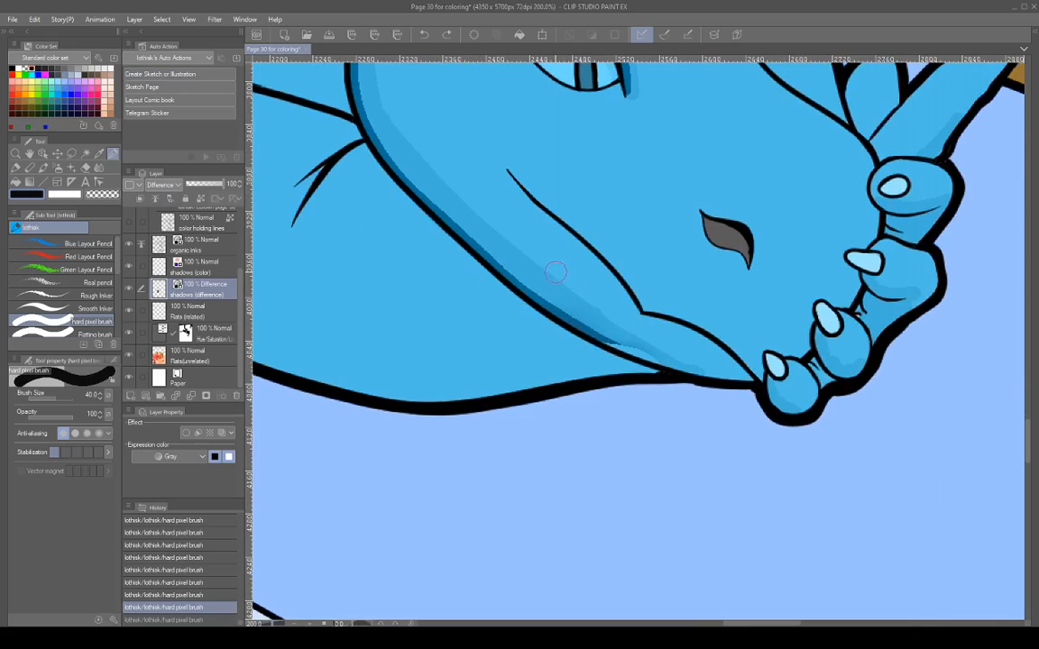
{"action": "mouse_move", "coordinate": [500, 246]}
{"action": "left_mouse_down"}
{"action": "mouse_move", "coordinate": [572, 281]}
{"action": "mouse_move", "coordinate": [561, 280]}
{"action": "left_mouse_up"}
{"action": "key", "text": "ctrl+z"}
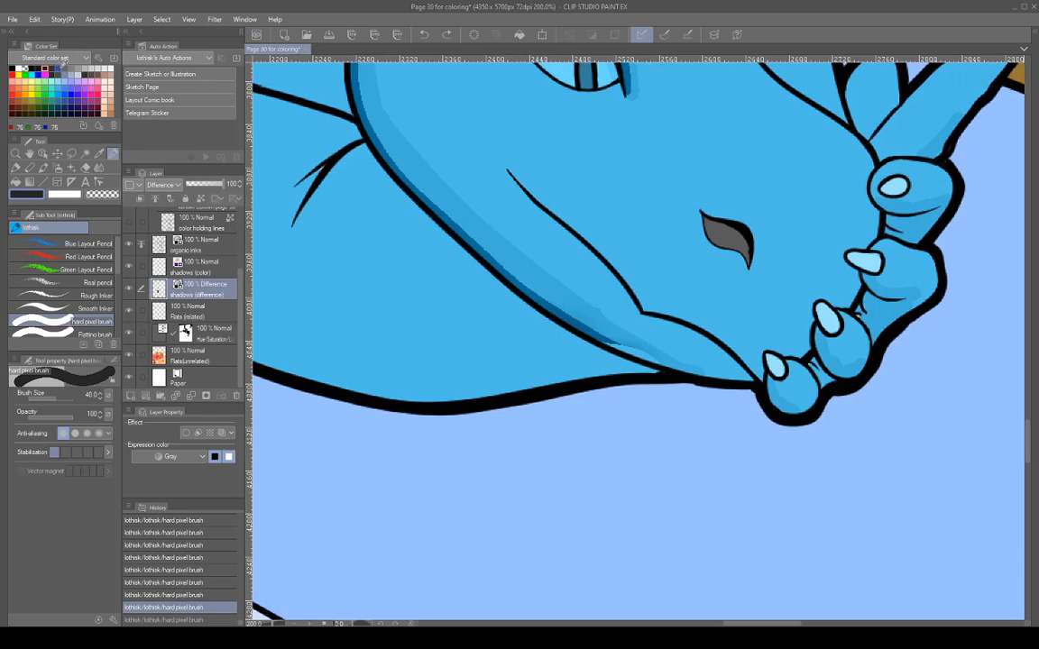
{"action": "left_click", "coordinate": [57, 69]}
{"action": "mouse_move", "coordinate": [575, 322]}
{"action": "left_mouse_down"}
{"action": "mouse_move", "coordinate": [560, 315]}
{"action": "mouse_move", "coordinate": [595, 337]}
{"action": "left_mouse_up"}
{"action": "key", "text": "ctrl+z"}
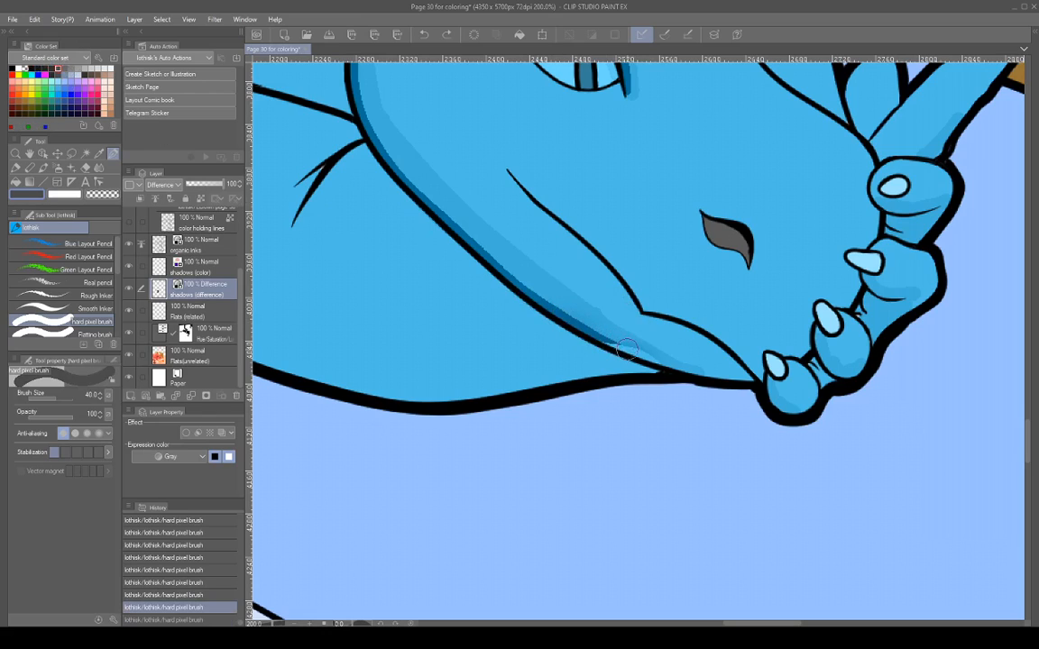
Reduce the hard pixel brush to size 20 and extend the darker grey shadow along the lower jaw contour toward the chin.
{"action": "key", "text": "bracketleft"}
{"action": "key", "text": "bracketleft"}
{"action": "left_click_drag", "start_coordinate": [539, 303], "coordinate": [696, 377]}
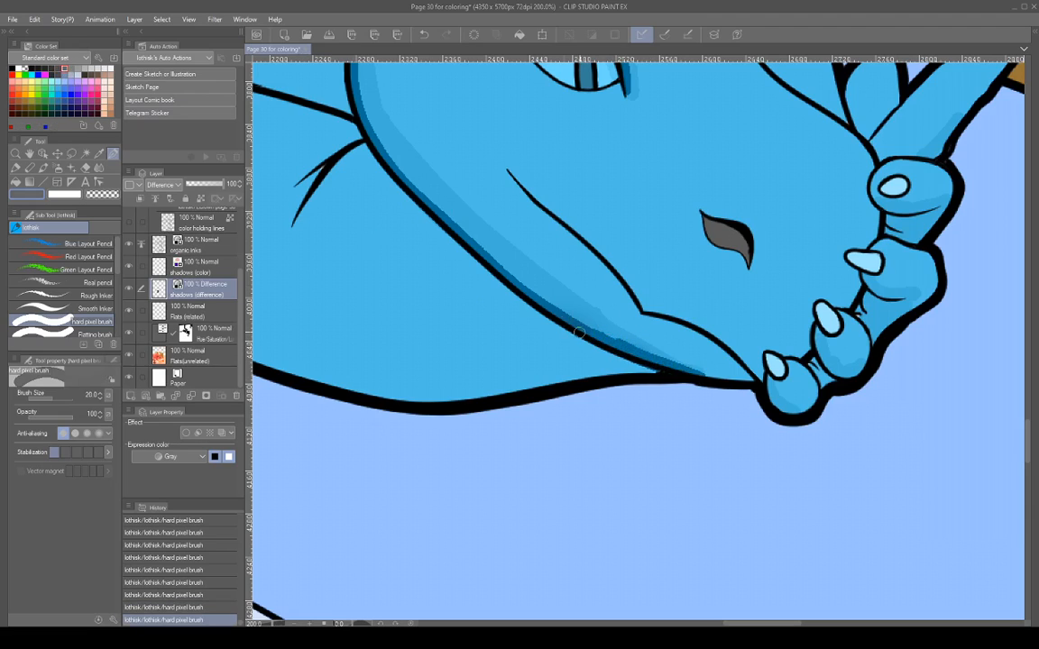
{"action": "left_click_drag", "start_coordinate": [567, 319], "coordinate": [614, 349]}
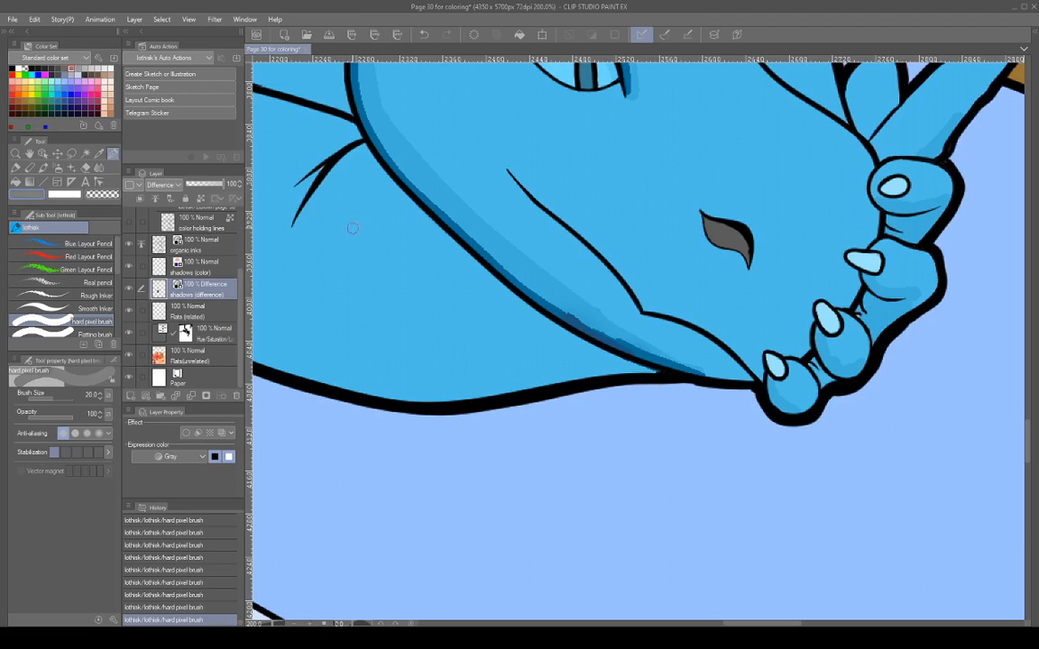
{"action": "mouse_move", "coordinate": [562, 318]}
{"action": "left_mouse_down"}
{"action": "mouse_move", "coordinate": [552, 311]}
{"action": "mouse_move", "coordinate": [587, 334]}
{"action": "left_mouse_up"}
{"action": "left_click", "coordinate": [63, 67]}
{"action": "mouse_move", "coordinate": [548, 310]}
{"action": "left_mouse_down"}
{"action": "mouse_move", "coordinate": [581, 330]}
{"action": "mouse_move", "coordinate": [557, 309]}
{"action": "left_mouse_up"}
{"action": "left_click", "coordinate": [58, 68]}
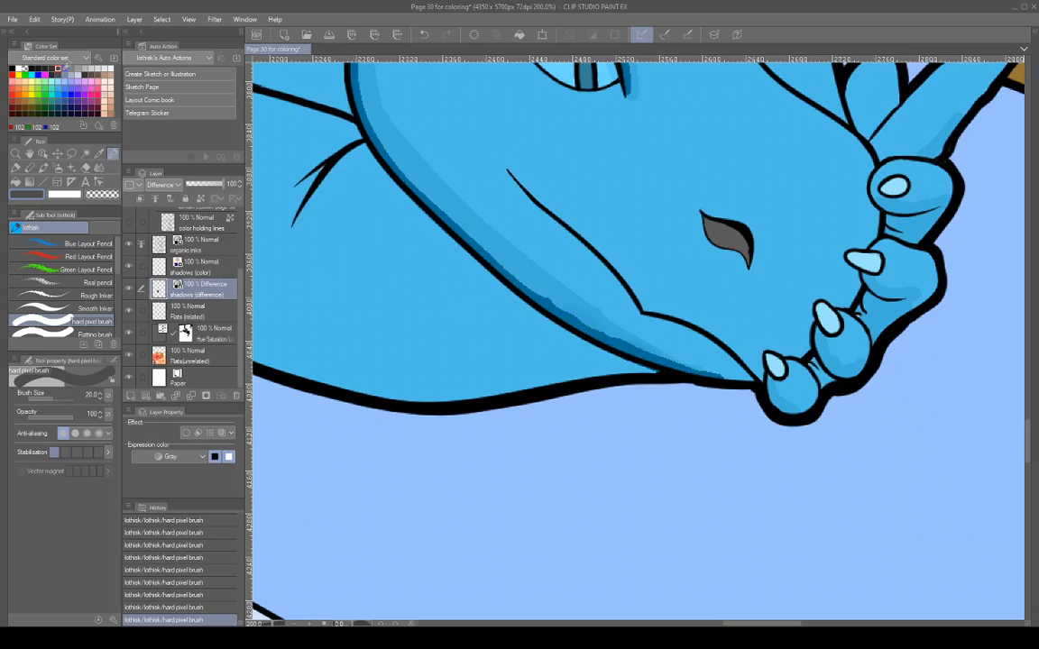
Set the secondary colour to near-black and smooth the lighter shadow band along the lower jaw up to the chin.
{"action": "left_click", "coordinate": [64, 194]}
{"action": "left_click", "coordinate": [64, 69]}
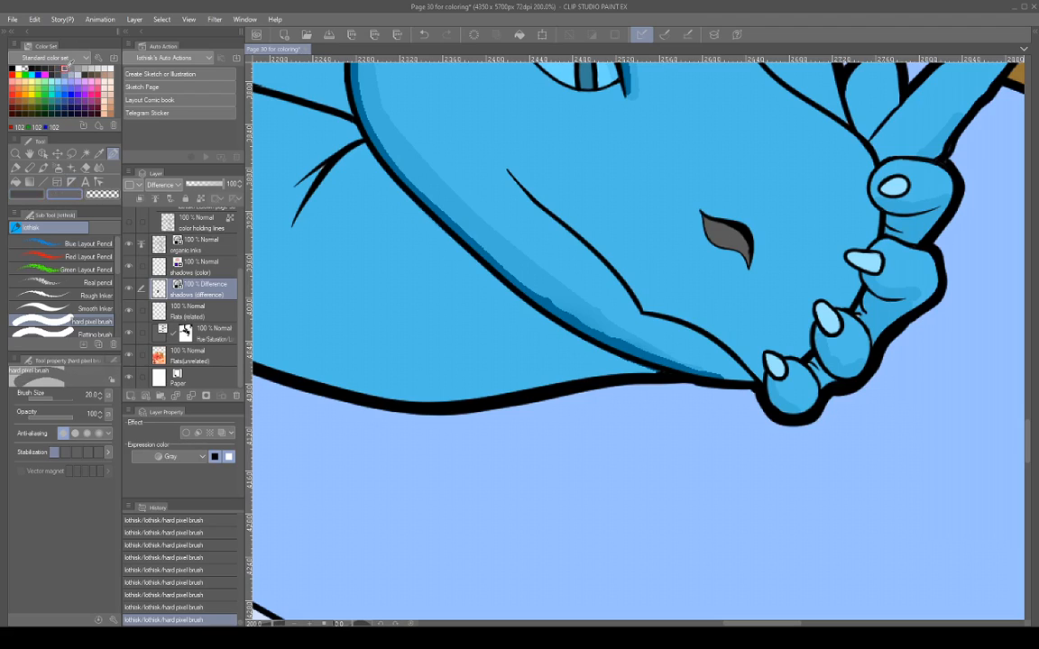
{"action": "left_click_drag", "start_coordinate": [588, 316], "coordinate": [619, 334]}
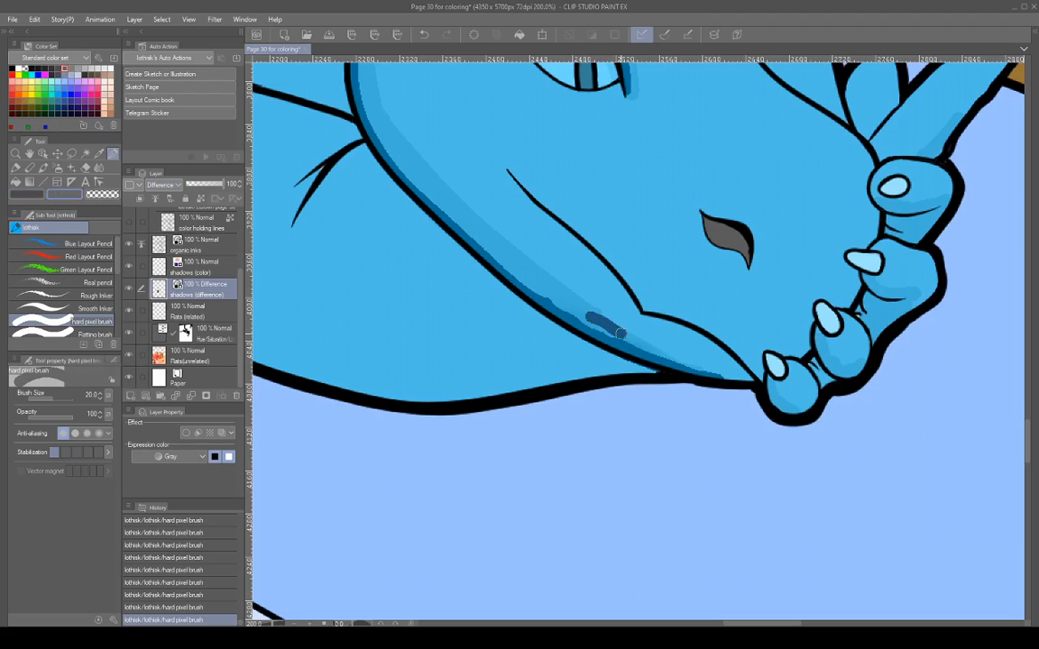
{"action": "left_click", "coordinate": [37, 61]}
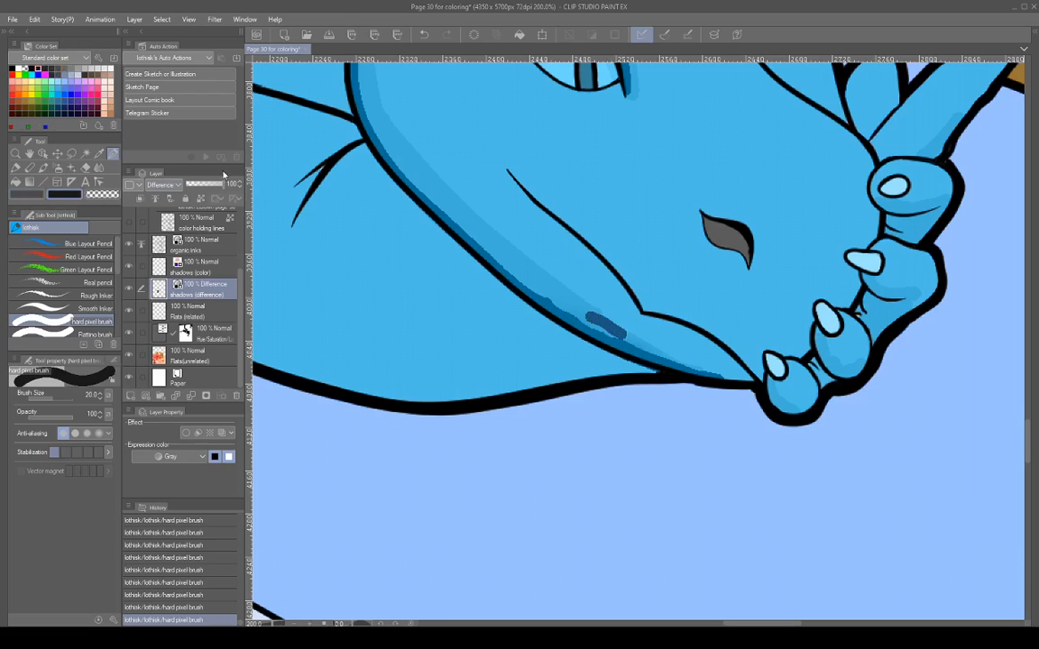
{"action": "left_click_drag", "start_coordinate": [586, 306], "coordinate": [615, 331]}
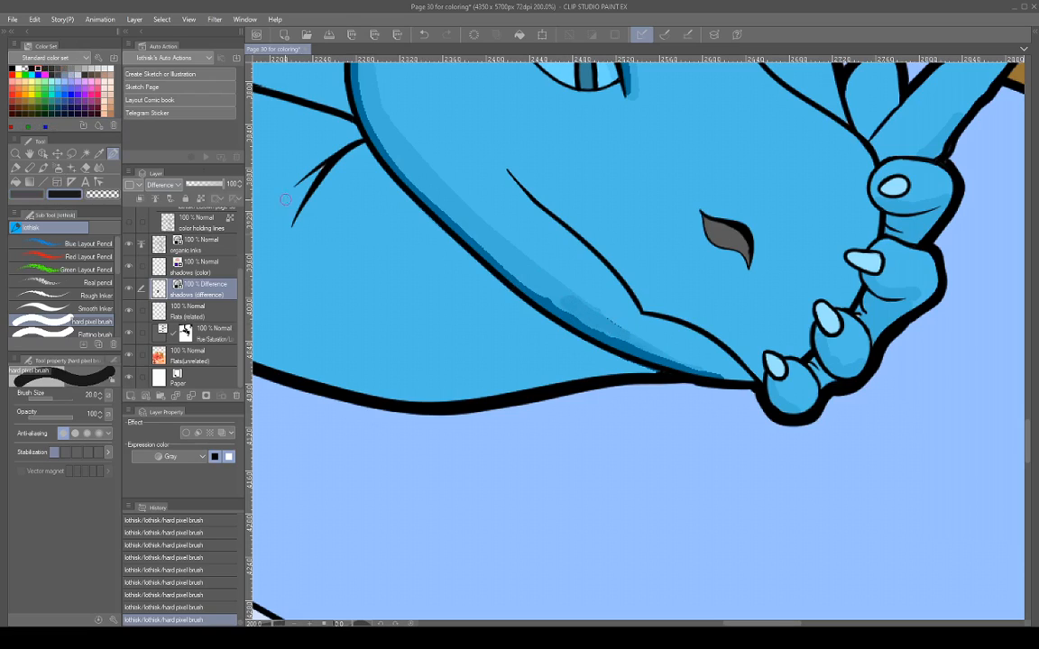
{"action": "left_click", "coordinate": [32, 67]}
{"action": "left_click_drag", "start_coordinate": [486, 248], "coordinate": [585, 310]}
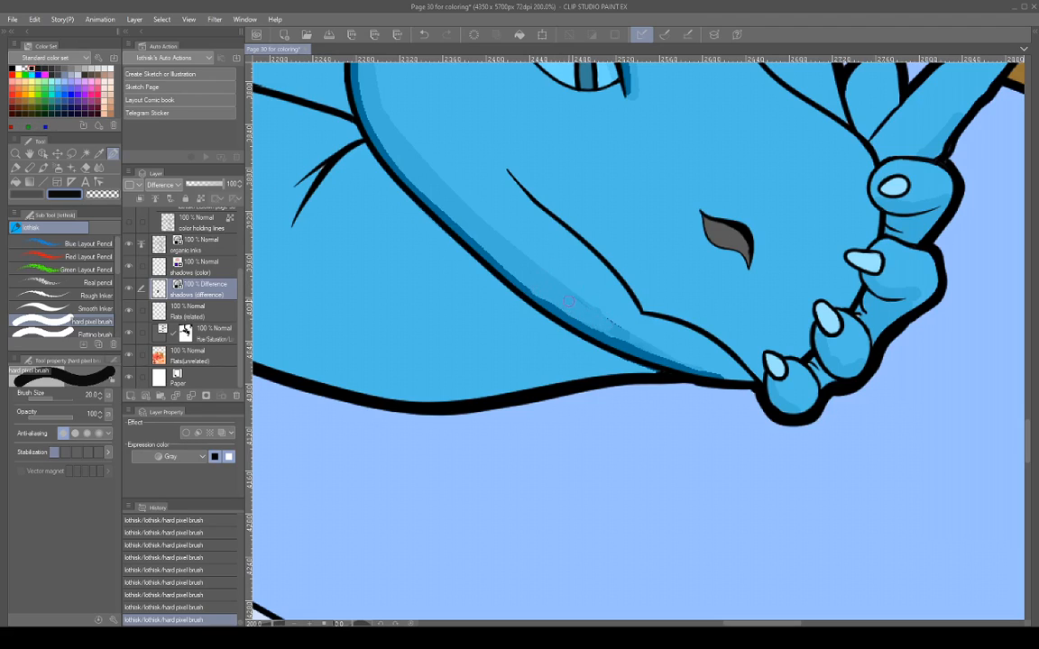
{"action": "left_click_drag", "start_coordinate": [635, 338], "coordinate": [704, 361]}
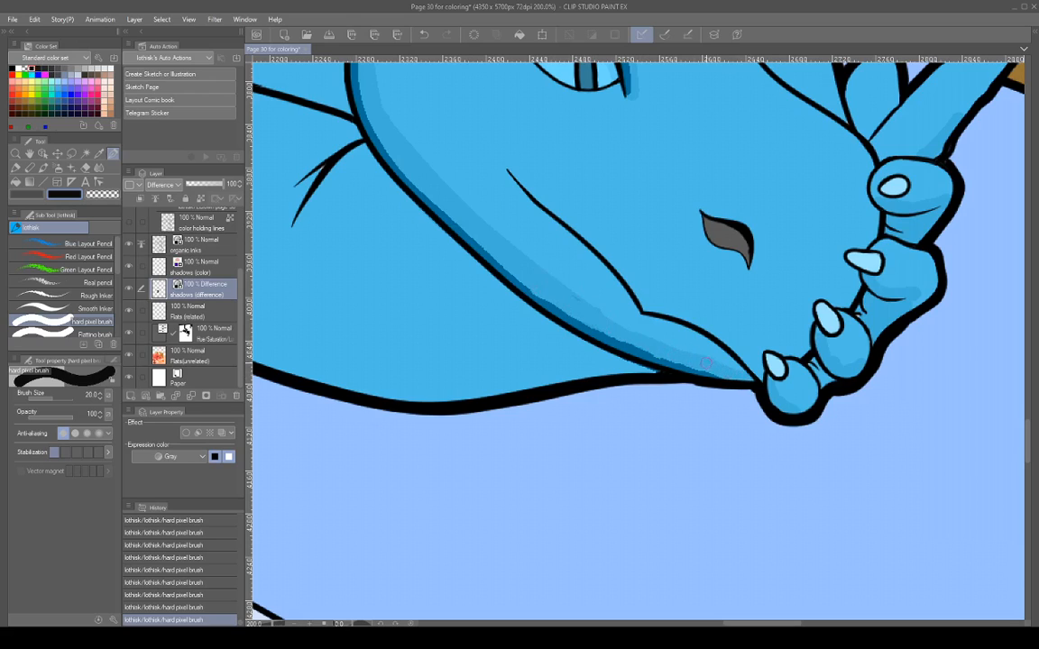
{"action": "left_click_drag", "start_coordinate": [649, 338], "coordinate": [556, 290]}
Switch the shadows (difference) layer to Normal blending and erase the stray black patch over the neck, mane and ear fin.
{"action": "scroll", "coordinate": [747, 303], "scroll_direction": "down", "scroll_amount": 5}
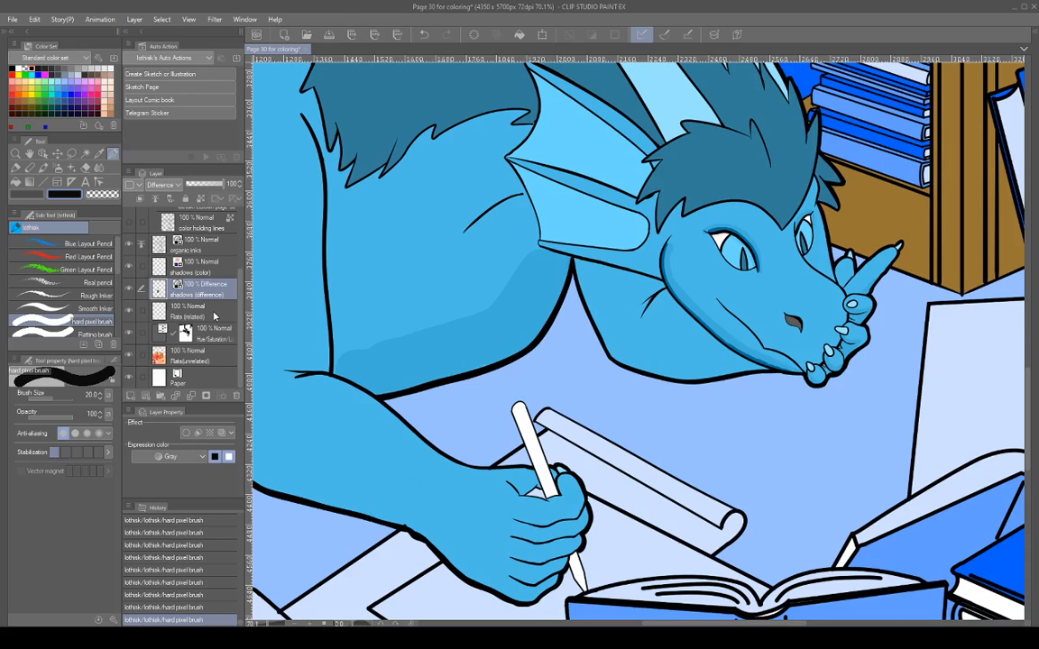
{"action": "left_click", "coordinate": [174, 204]}
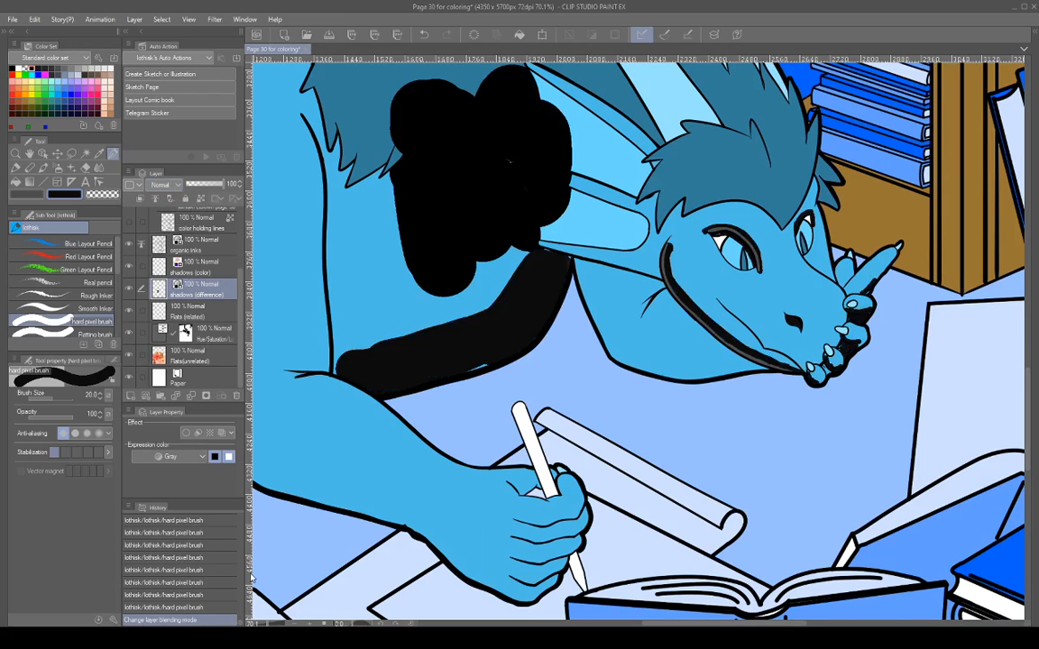
{"action": "left_click_drag", "start_coordinate": [878, 385], "coordinate": [891, 474]}
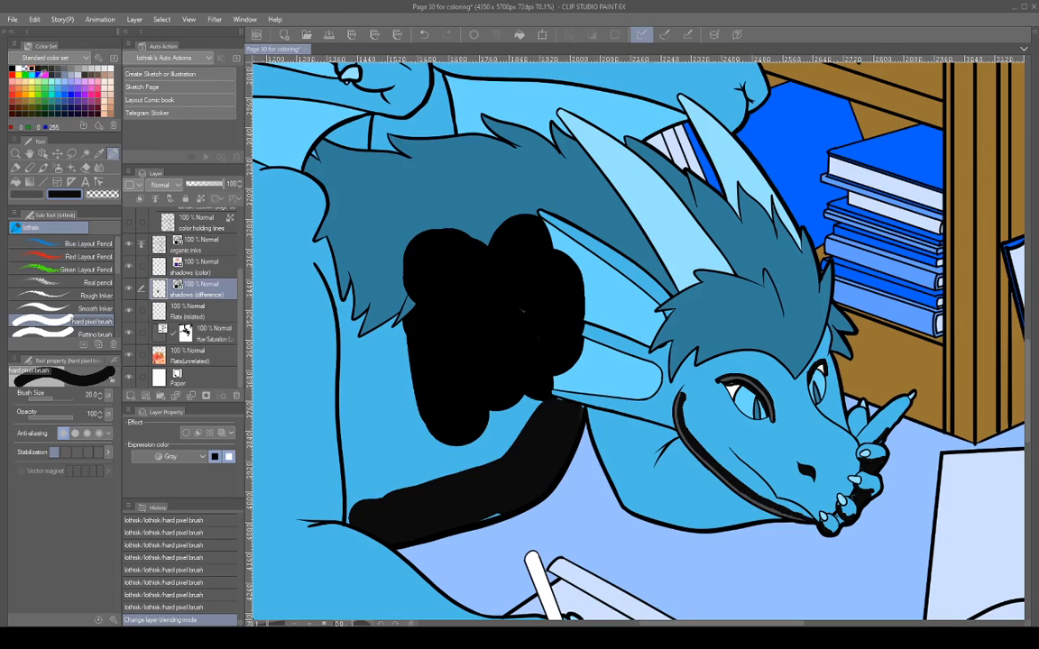
{"action": "left_click", "coordinate": [105, 194]}
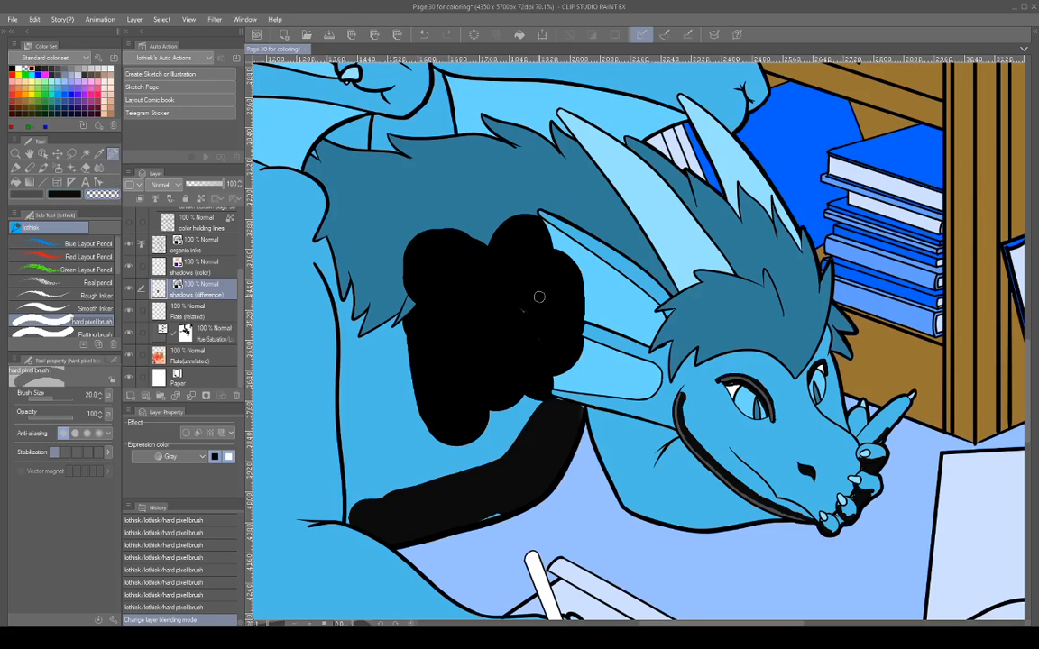
{"action": "mouse_move", "coordinate": [539, 297]}
{"action": "left_mouse_down"}
{"action": "mouse_move", "coordinate": [469, 361]}
{"action": "mouse_move", "coordinate": [584, 353]}
{"action": "mouse_move", "coordinate": [416, 397]}
{"action": "mouse_move", "coordinate": [505, 297]}
{"action": "mouse_move", "coordinate": [397, 379]}
{"action": "mouse_move", "coordinate": [498, 301]}
{"action": "mouse_move", "coordinate": [424, 253]}
{"action": "mouse_move", "coordinate": [414, 216]}
{"action": "mouse_move", "coordinate": [370, 243]}
{"action": "mouse_move", "coordinate": [409, 284]}
{"action": "mouse_move", "coordinate": [375, 342]}
{"action": "mouse_move", "coordinate": [416, 418]}
{"action": "mouse_move", "coordinate": [396, 374]}
{"action": "mouse_move", "coordinate": [410, 393]}
{"action": "mouse_move", "coordinate": [488, 420]}
{"action": "mouse_move", "coordinate": [465, 325]}
{"action": "mouse_move", "coordinate": [410, 358]}
{"action": "mouse_move", "coordinate": [474, 300]}
{"action": "mouse_move", "coordinate": [445, 383]}
{"action": "mouse_move", "coordinate": [399, 314]}
{"action": "mouse_move", "coordinate": [520, 250]}
{"action": "mouse_move", "coordinate": [556, 267]}
{"action": "mouse_move", "coordinate": [640, 269]}
{"action": "left_mouse_up"}
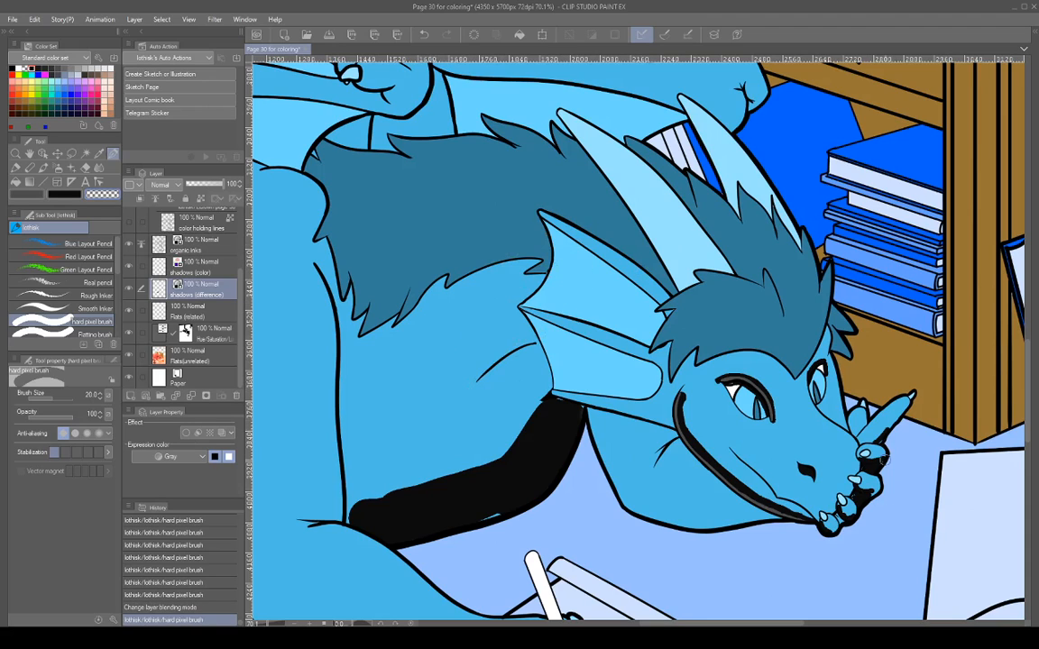
Pick up the jaw shadow's near-black and smooth the band's inner edge from the cheek down toward the chin.
{"action": "scroll", "coordinate": [794, 415], "scroll_direction": "up", "scroll_amount": 8}
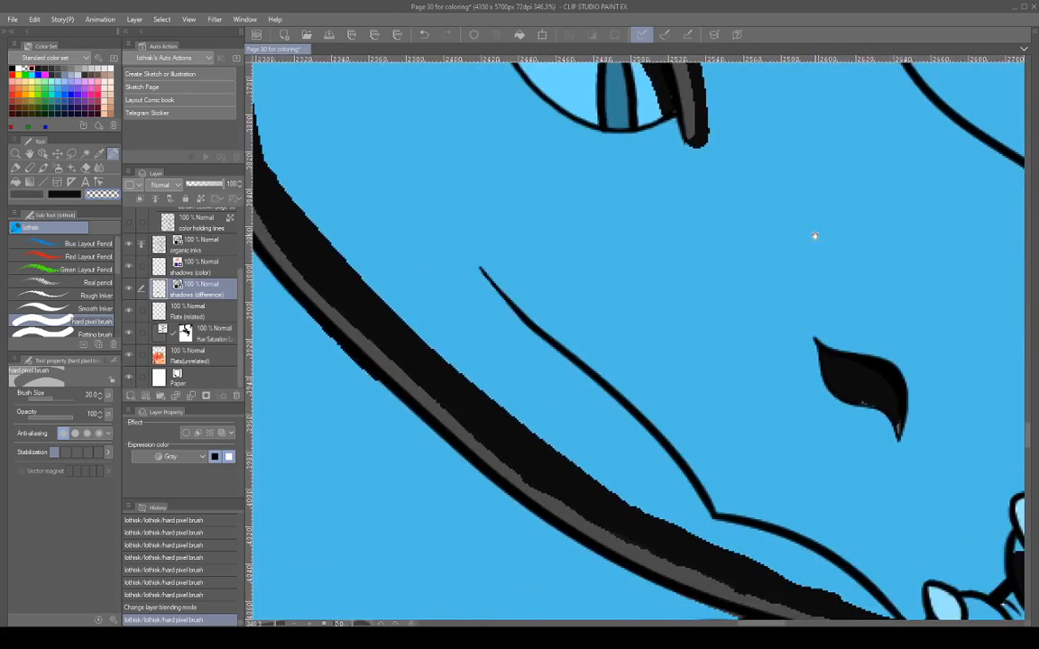
{"action": "scroll", "coordinate": [747, 304], "scroll_direction": "down", "scroll_amount": 5}
{"action": "scroll", "coordinate": [784, 329], "scroll_direction": "up", "scroll_amount": 3}
{"action": "left_click_drag", "start_coordinate": [826, 378], "coordinate": [788, 288]}
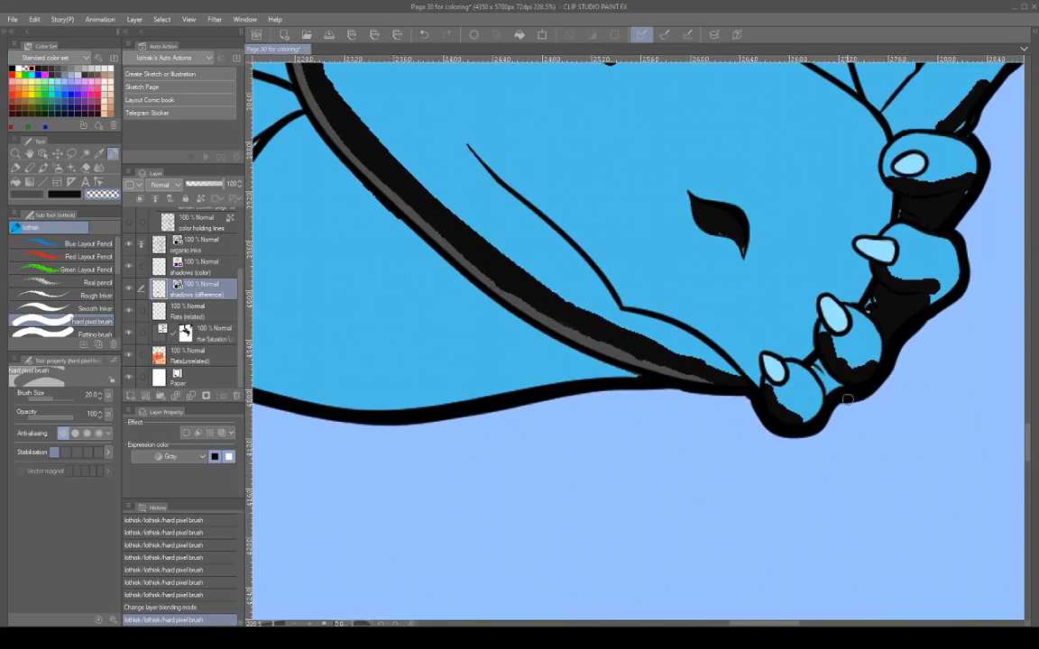
{"action": "left_click_drag", "start_coordinate": [882, 308], "coordinate": [876, 431]}
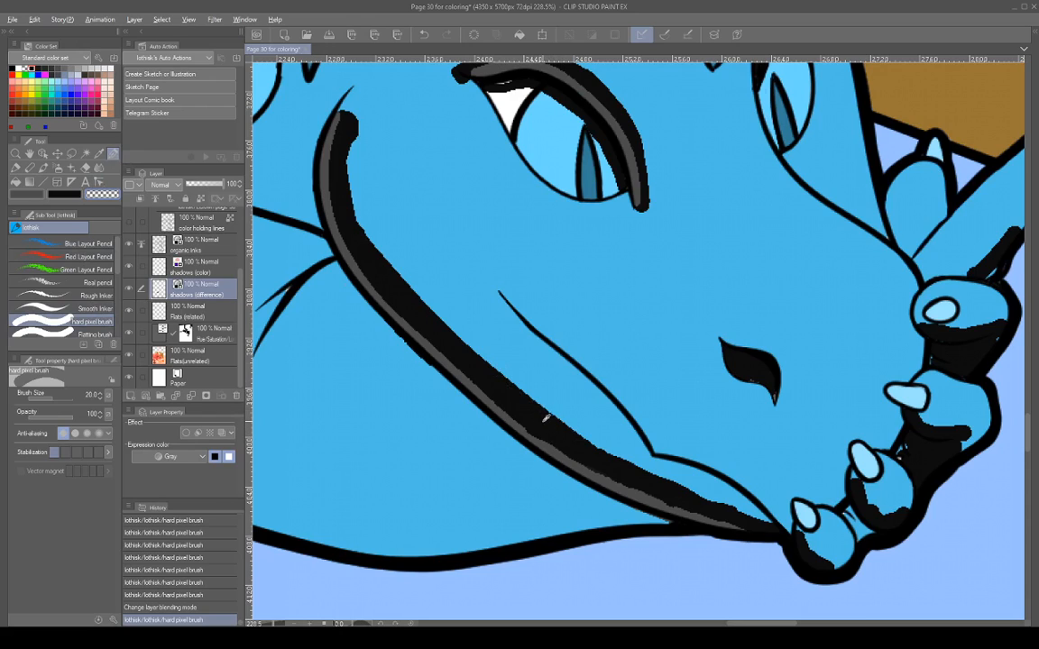
{"action": "key", "text": "c"}
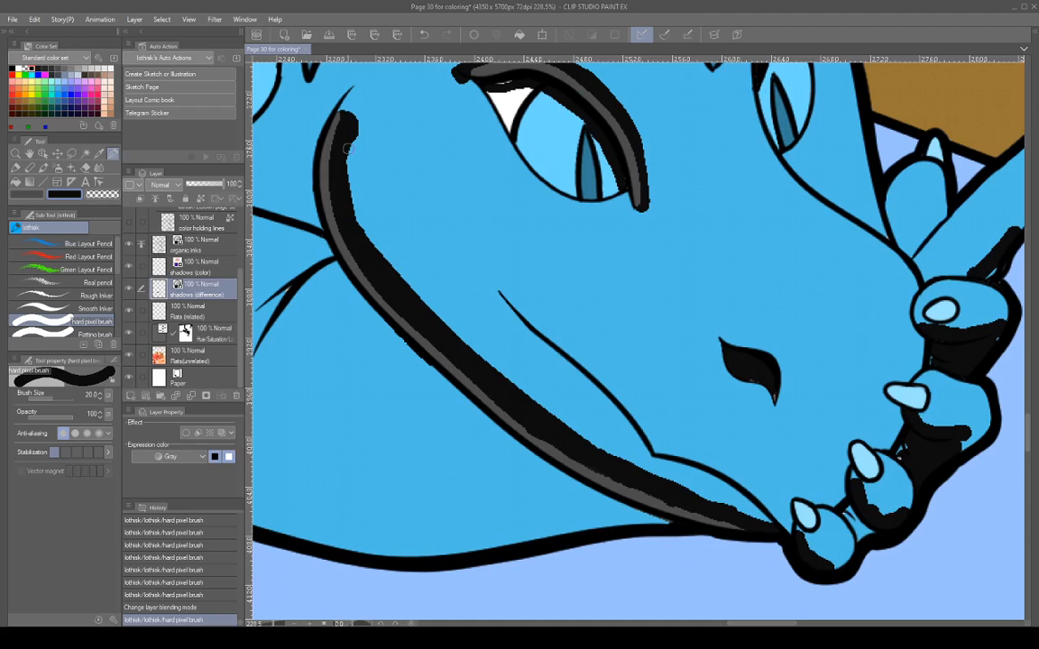
{"action": "mouse_move", "coordinate": [347, 149]}
{"action": "left_mouse_down"}
{"action": "mouse_move", "coordinate": [352, 91]}
{"action": "mouse_move", "coordinate": [347, 191]}
{"action": "mouse_move", "coordinate": [359, 225]}
{"action": "left_mouse_up"}
{"action": "mouse_move", "coordinate": [375, 268]}
{"action": "left_mouse_down"}
{"action": "mouse_move", "coordinate": [524, 407]}
{"action": "mouse_move", "coordinate": [499, 397]}
{"action": "mouse_move", "coordinate": [602, 472]}
{"action": "left_mouse_up"}
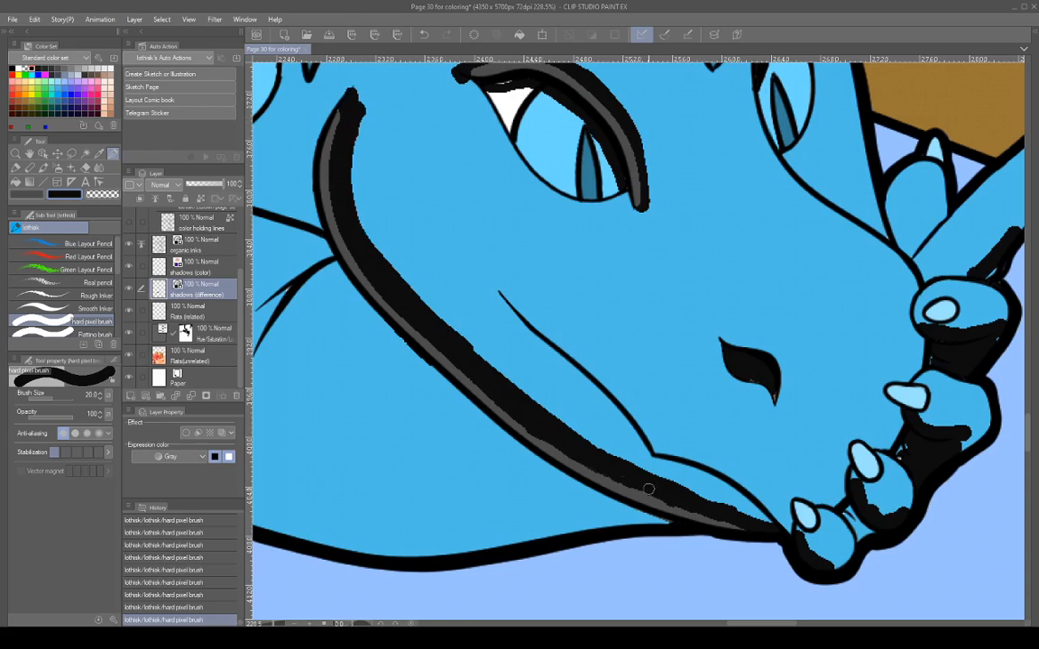
Pick up the dark grey from the jaw shadow and refine its band from the cheek's upper end down to the chin.
{"action": "left_click", "coordinate": [545, 442], "text": "alt"}
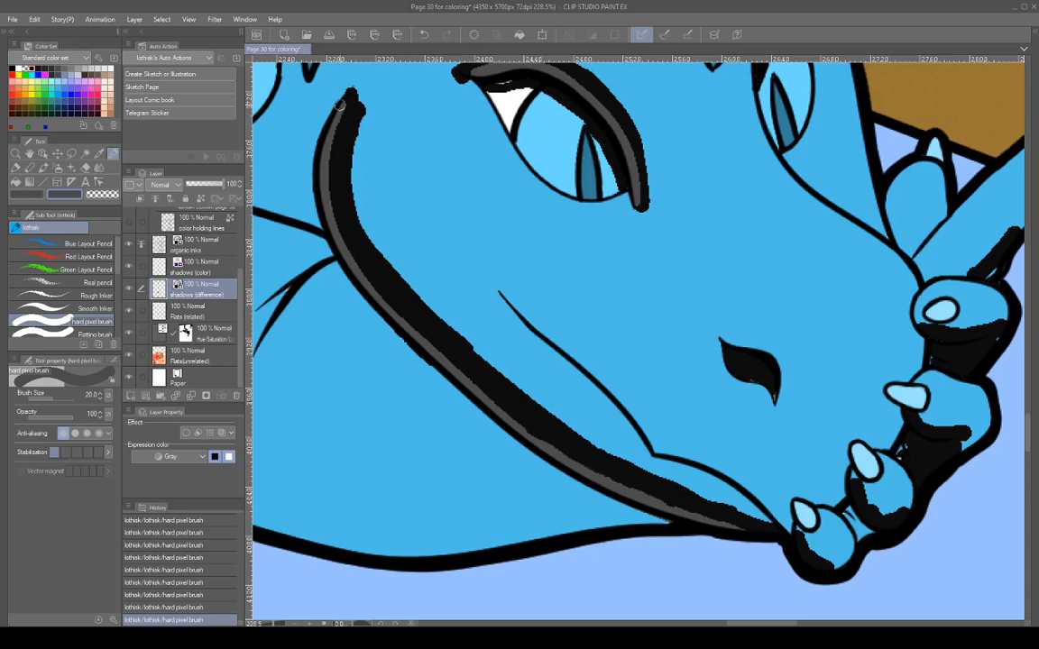
{"action": "key", "text": "ctrl+z"}
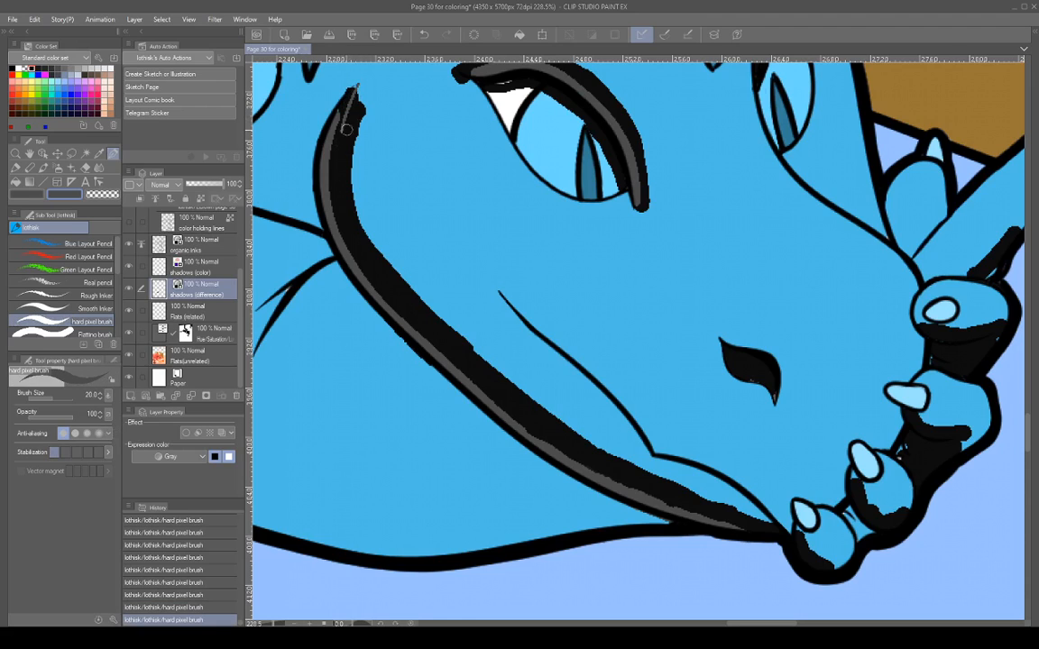
{"action": "key", "text": "ctrl+y"}
{"action": "left_click_drag", "start_coordinate": [866, 488], "coordinate": [731, 310]}
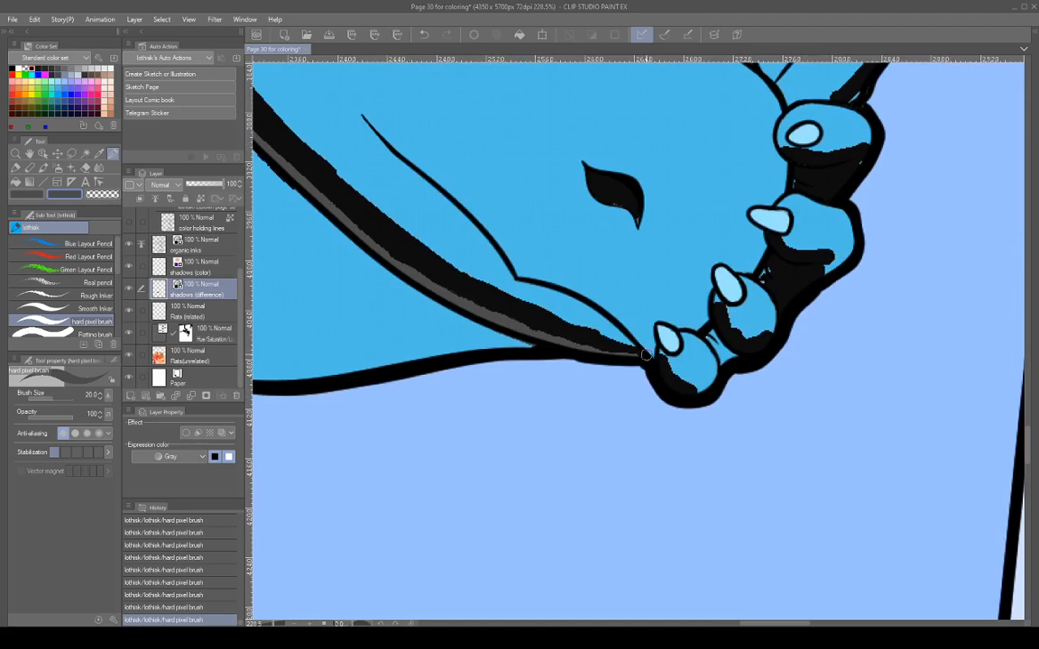
Paint dark grey over the black shadows between and under the fingers beside the snout, up to the raised finger's base.
{"action": "mouse_move", "coordinate": [662, 372]}
{"action": "left_mouse_down"}
{"action": "mouse_move", "coordinate": [687, 394]}
{"action": "mouse_move", "coordinate": [675, 392]}
{"action": "mouse_move", "coordinate": [662, 379]}
{"action": "mouse_move", "coordinate": [698, 395]}
{"action": "left_mouse_up"}
{"action": "mouse_move", "coordinate": [713, 307]}
{"action": "left_mouse_down"}
{"action": "mouse_move", "coordinate": [729, 345]}
{"action": "mouse_move", "coordinate": [747, 353]}
{"action": "mouse_move", "coordinate": [726, 327]}
{"action": "mouse_move", "coordinate": [757, 356]}
{"action": "left_mouse_up"}
{"action": "mouse_move", "coordinate": [766, 236]}
{"action": "left_mouse_down"}
{"action": "mouse_move", "coordinate": [800, 260]}
{"action": "mouse_move", "coordinate": [784, 256]}
{"action": "mouse_move", "coordinate": [823, 263]}
{"action": "mouse_move", "coordinate": [807, 263]}
{"action": "mouse_move", "coordinate": [815, 281]}
{"action": "mouse_move", "coordinate": [773, 270]}
{"action": "mouse_move", "coordinate": [770, 255]}
{"action": "mouse_move", "coordinate": [767, 278]}
{"action": "mouse_move", "coordinate": [773, 270]}
{"action": "mouse_move", "coordinate": [784, 285]}
{"action": "mouse_move", "coordinate": [791, 272]}
{"action": "mouse_move", "coordinate": [808, 282]}
{"action": "mouse_move", "coordinate": [778, 294]}
{"action": "mouse_move", "coordinate": [785, 304]}
{"action": "mouse_move", "coordinate": [788, 262]}
{"action": "left_mouse_up"}
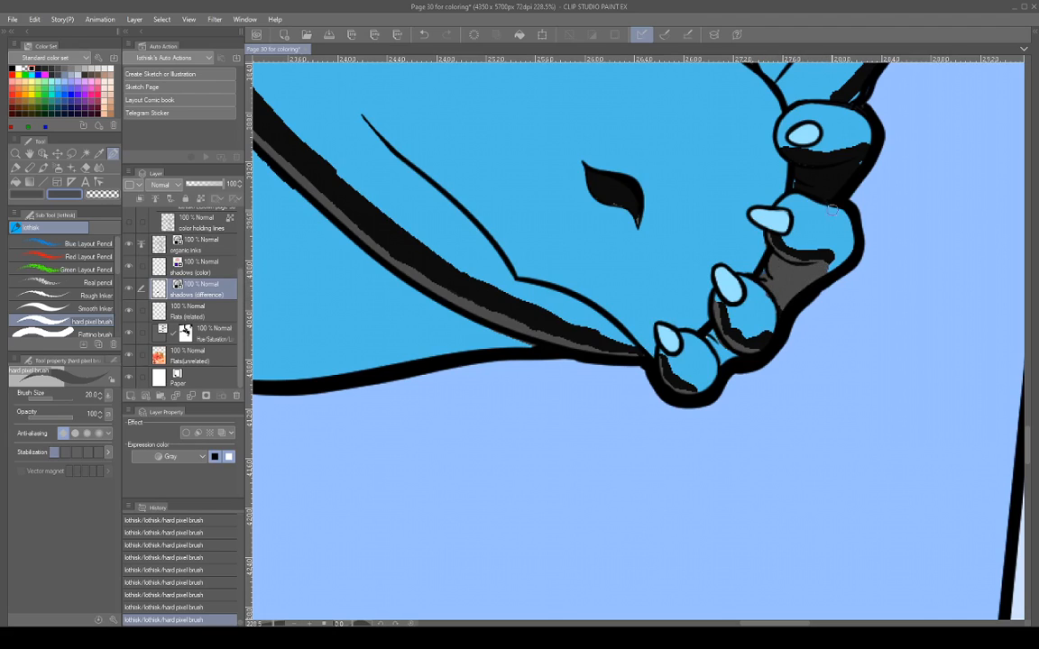
{"action": "mouse_move", "coordinate": [832, 209]}
{"action": "left_mouse_down"}
{"action": "mouse_move", "coordinate": [792, 160]}
{"action": "mouse_move", "coordinate": [865, 168]}
{"action": "mouse_move", "coordinate": [852, 164]}
{"action": "mouse_move", "coordinate": [832, 186]}
{"action": "mouse_move", "coordinate": [810, 187]}
{"action": "mouse_move", "coordinate": [828, 195]}
{"action": "mouse_move", "coordinate": [842, 184]}
{"action": "mouse_move", "coordinate": [826, 192]}
{"action": "mouse_move", "coordinate": [798, 171]}
{"action": "mouse_move", "coordinate": [795, 185]}
{"action": "mouse_move", "coordinate": [841, 176]}
{"action": "mouse_move", "coordinate": [810, 349]}
{"action": "left_mouse_up"}
{"action": "left_click_drag", "start_coordinate": [808, 274], "coordinate": [835, 241]}
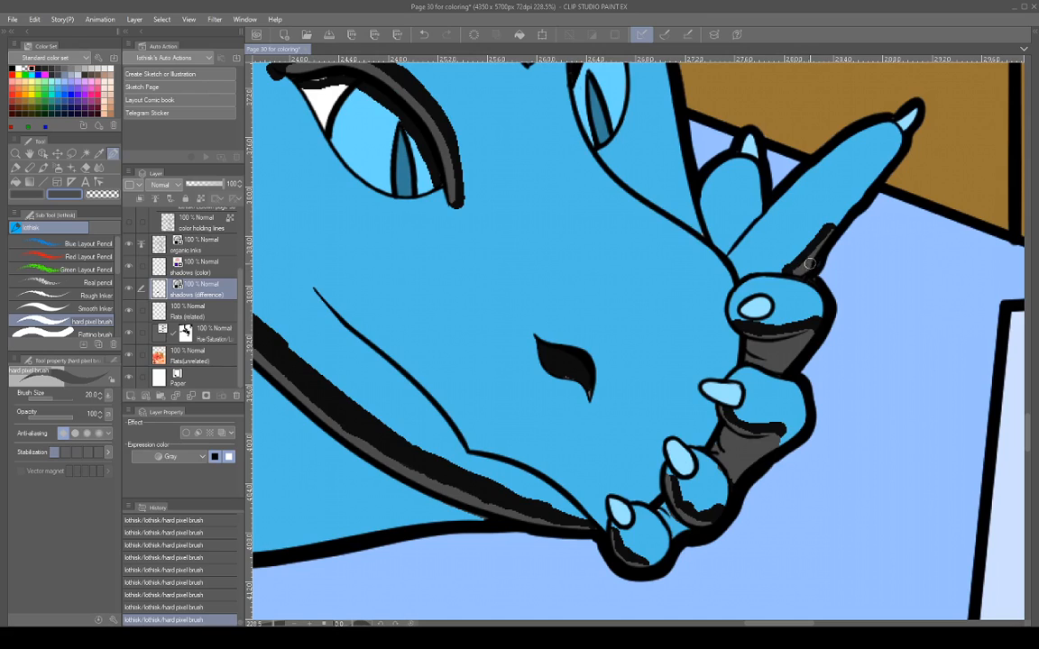
{"action": "left_click_drag", "start_coordinate": [751, 288], "coordinate": [845, 292]}
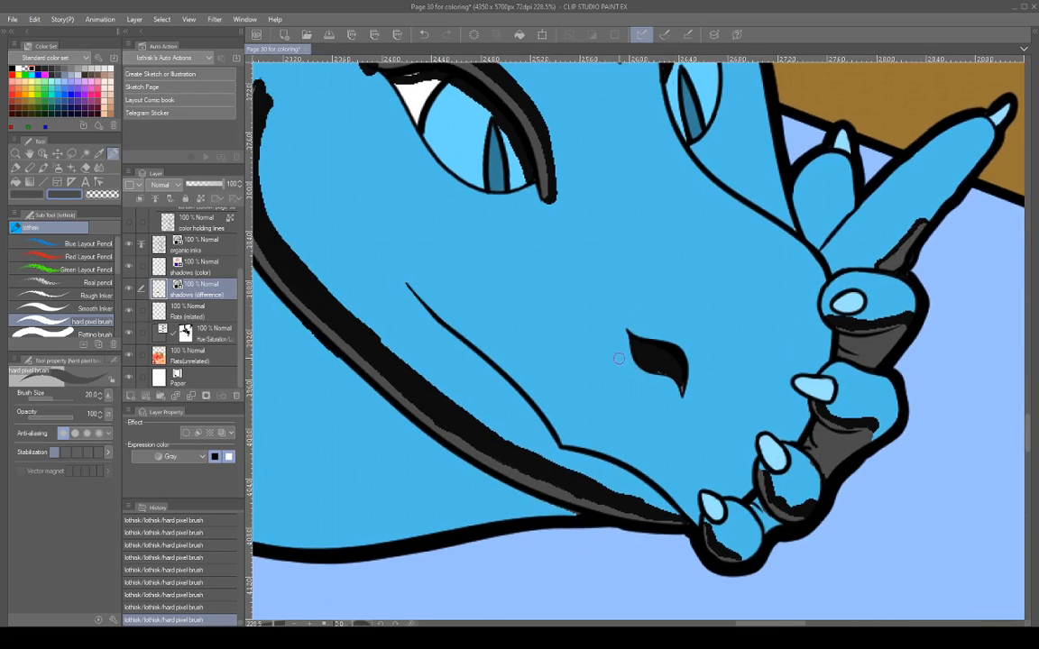
{"action": "left_click_drag", "start_coordinate": [635, 340], "coordinate": [680, 386]}
Set the shadows (difference) layer's blending mode to Difference.
{"action": "scroll", "coordinate": [682, 383], "scroll_direction": "down", "scroll_amount": 5}
{"action": "scroll", "coordinate": [685, 408], "scroll_direction": "up", "scroll_amount": 2}
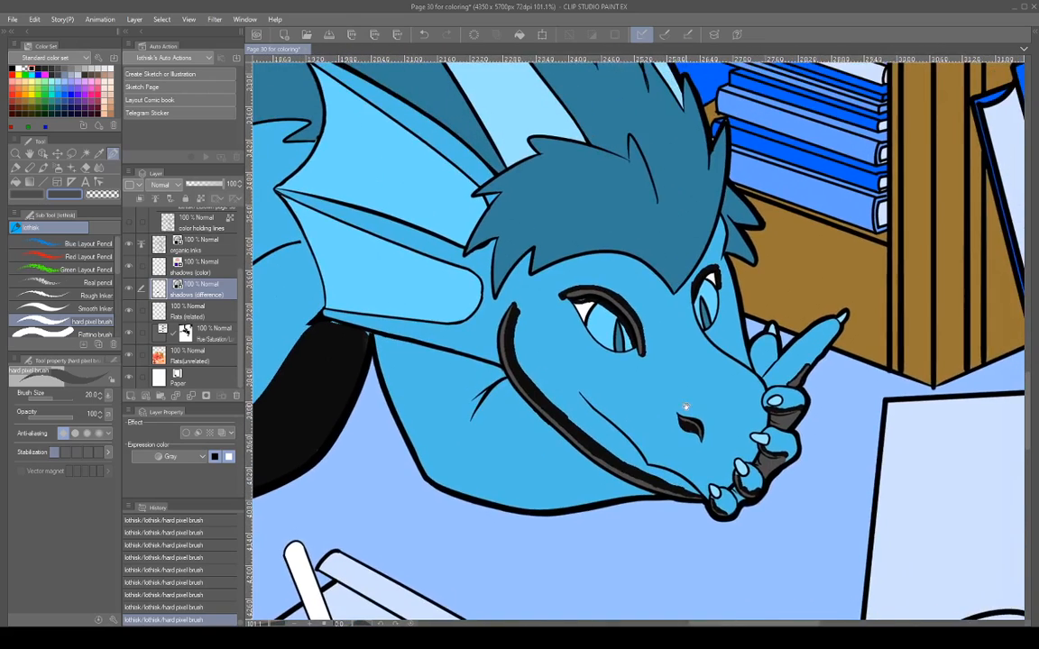
{"action": "left_click_drag", "start_coordinate": [685, 408], "coordinate": [871, 292]}
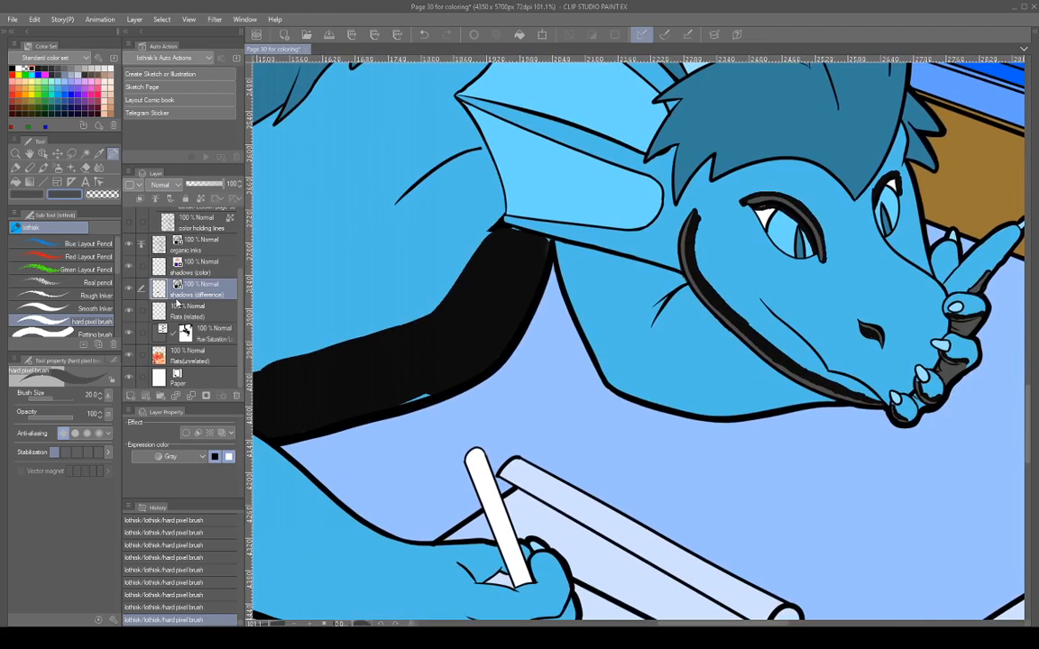
{"action": "left_click", "coordinate": [175, 356]}
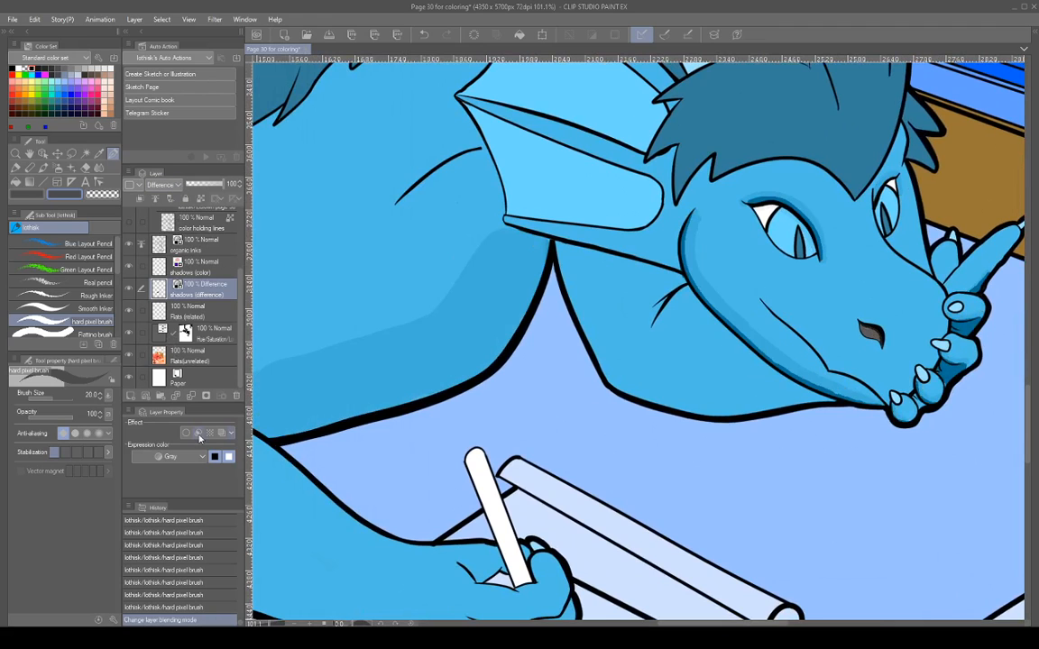
Examine the blended shading on the dragon's face, jaw, neck and fingers, both close up and across the whole page.
{"action": "left_click_drag", "start_coordinate": [919, 441], "coordinate": [877, 438]}
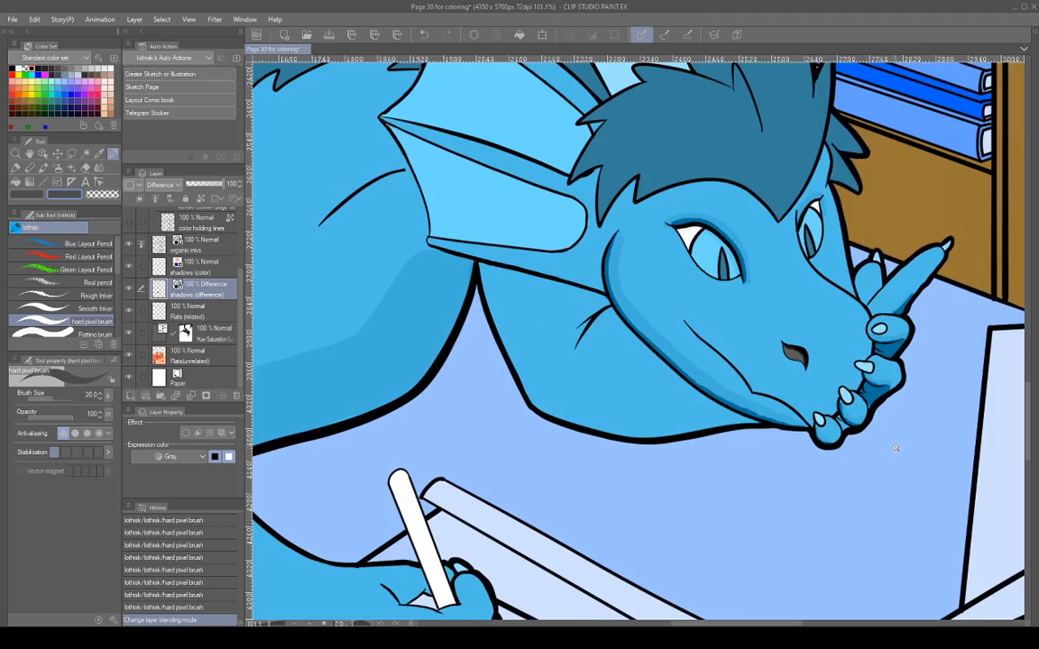
{"action": "scroll", "coordinate": [870, 449], "scroll_direction": "down", "scroll_amount": 3}
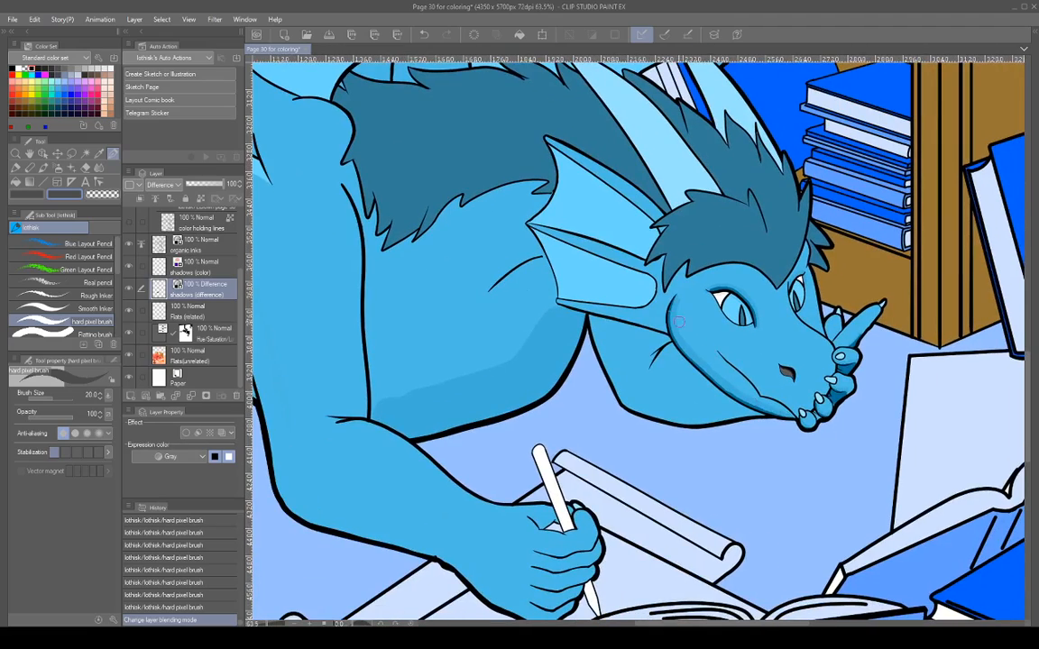
{"action": "left_click_drag", "start_coordinate": [703, 402], "coordinate": [798, 373]}
{"action": "left_click_drag", "start_coordinate": [895, 368], "coordinate": [812, 393]}
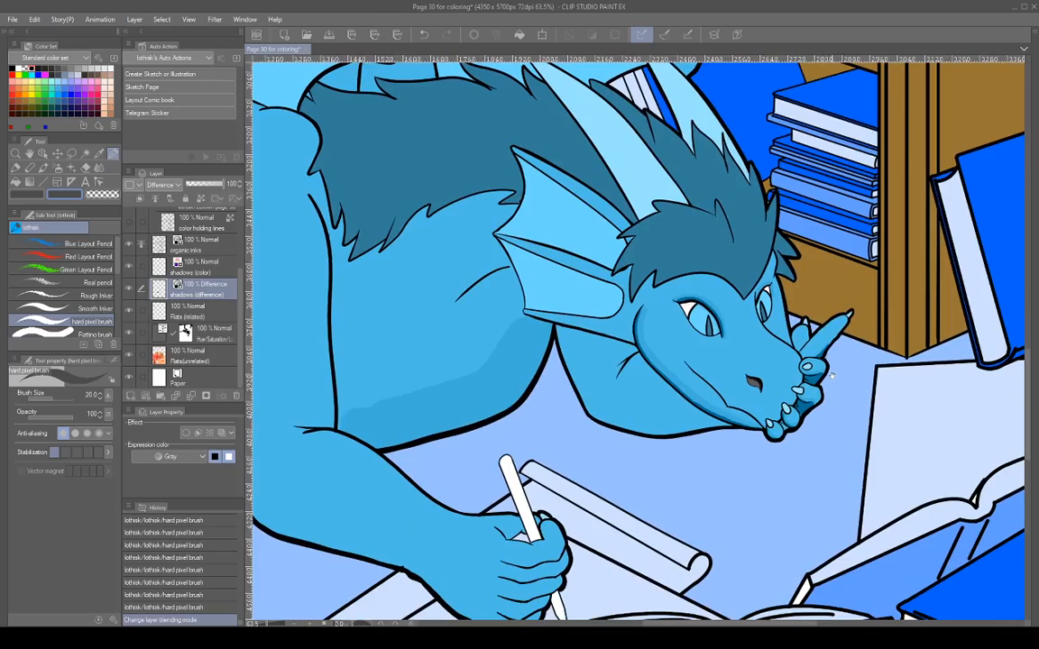
{"action": "scroll", "coordinate": [820, 400], "scroll_direction": "down", "scroll_amount": 3}
{"action": "scroll", "coordinate": [816, 406], "scroll_direction": "down", "scroll_amount": 3}
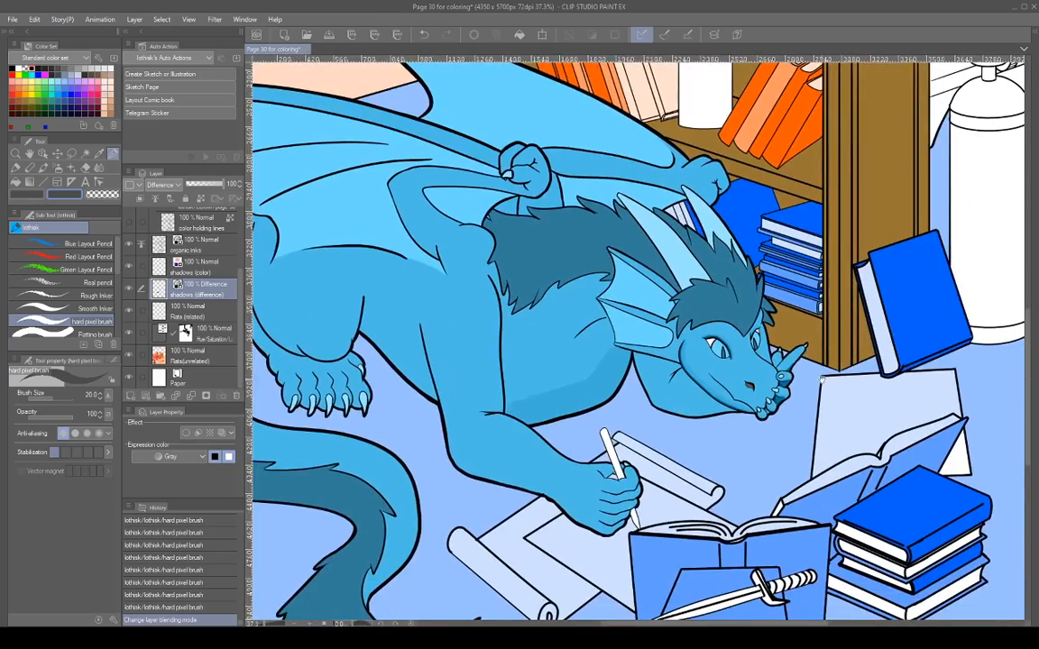
{"action": "scroll", "coordinate": [784, 410], "scroll_direction": "up", "scroll_amount": 5}
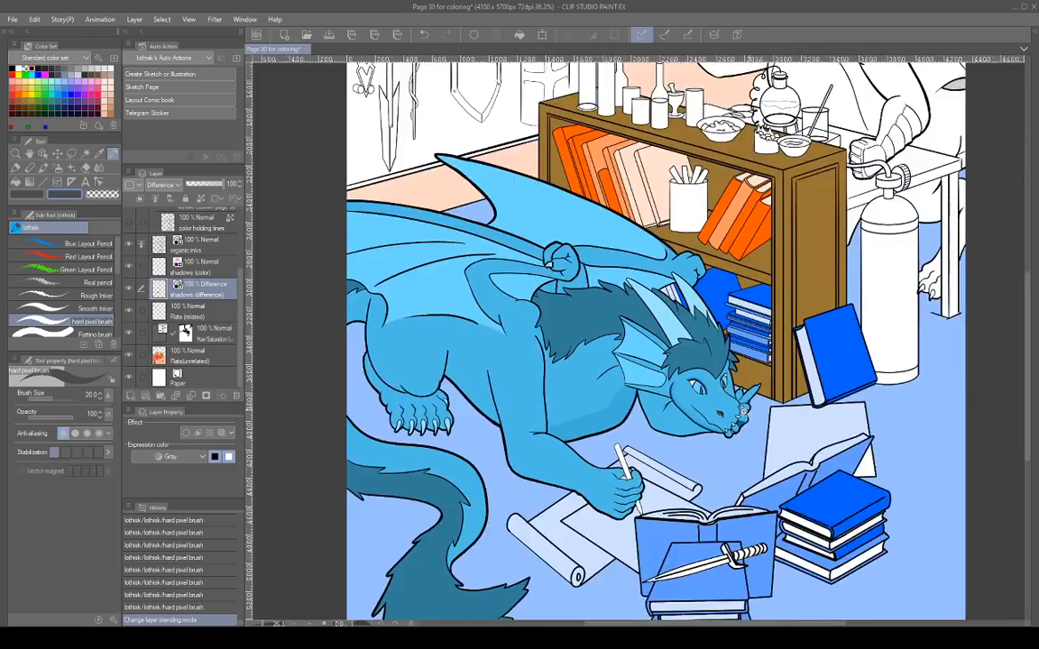
{"action": "scroll", "coordinate": [872, 365], "scroll_direction": "up", "scroll_amount": 3}
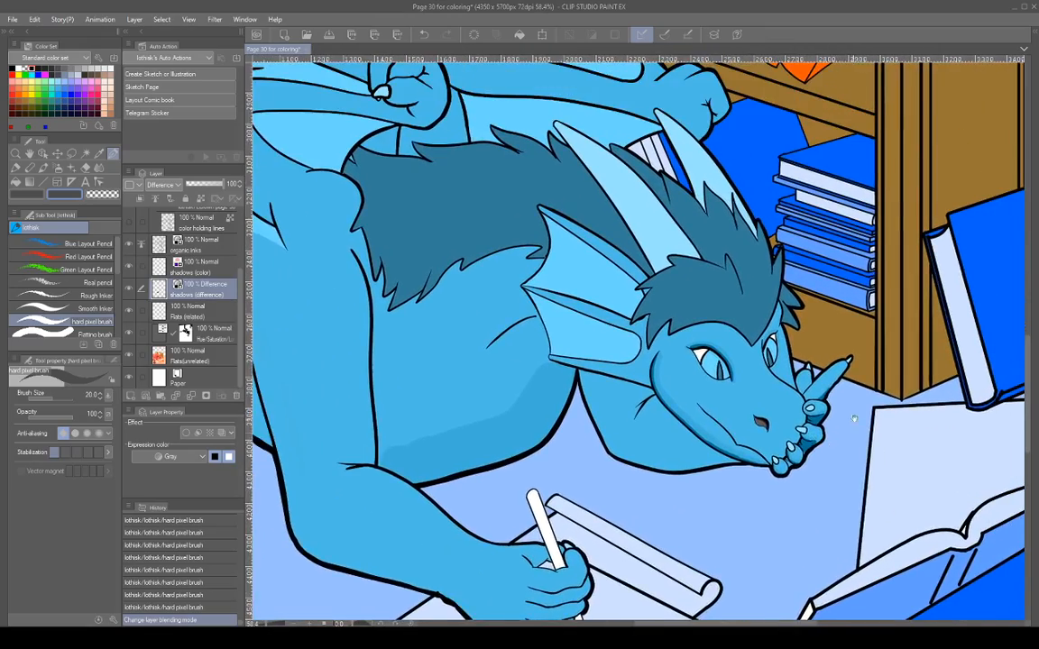
{"action": "scroll", "coordinate": [776, 456], "scroll_direction": "up", "scroll_amount": 8}
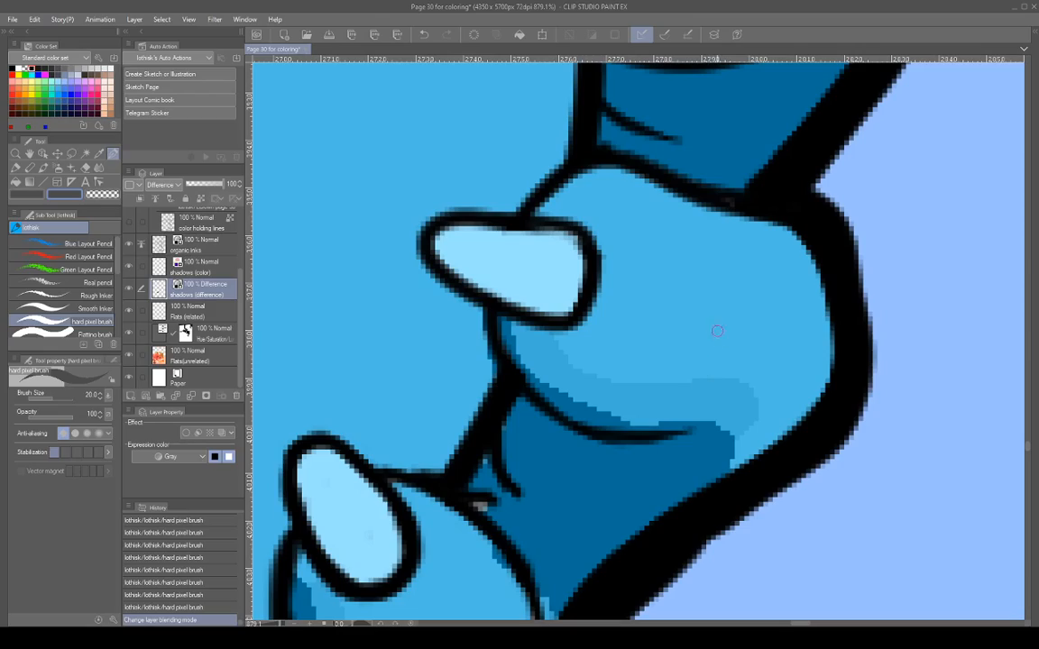
{"action": "scroll", "coordinate": [730, 439], "scroll_direction": "down", "scroll_amount": 8}
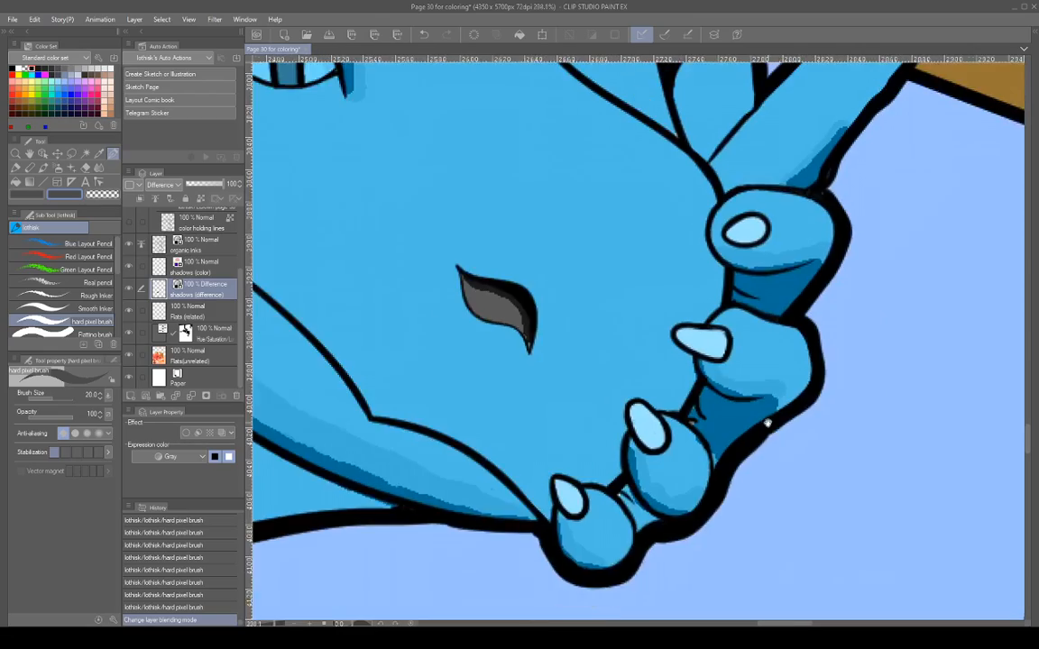
{"action": "scroll", "coordinate": [783, 451], "scroll_direction": "down", "scroll_amount": 3}
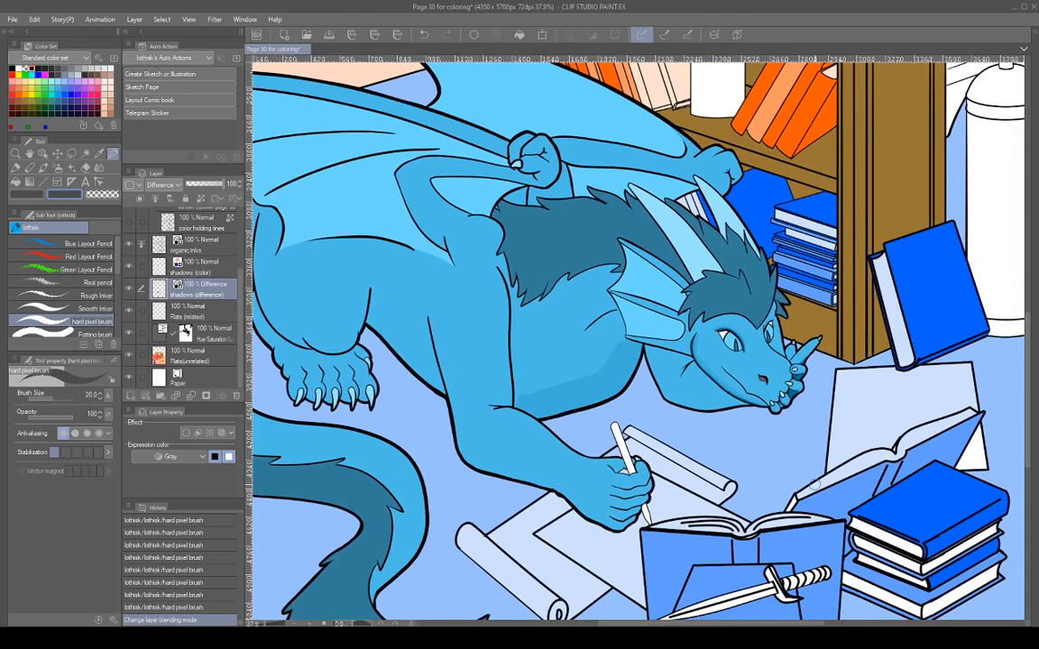
Select the shadows (color) layer.
{"action": "left_click", "coordinate": [195, 265]}
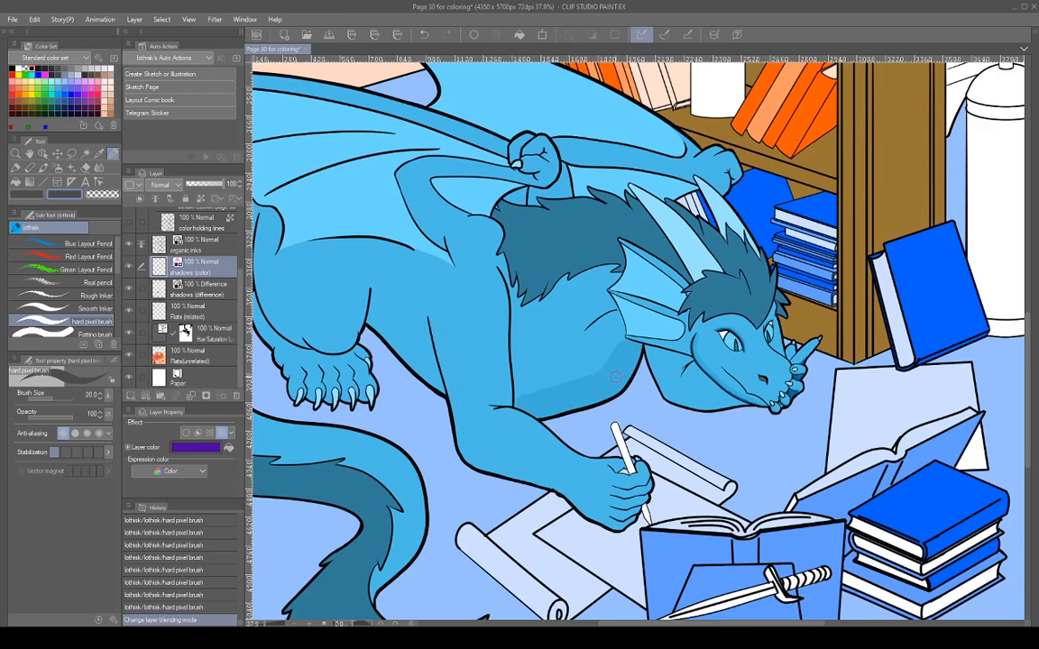
{"action": "scroll", "coordinate": [764, 385], "scroll_direction": "up", "scroll_amount": 5}
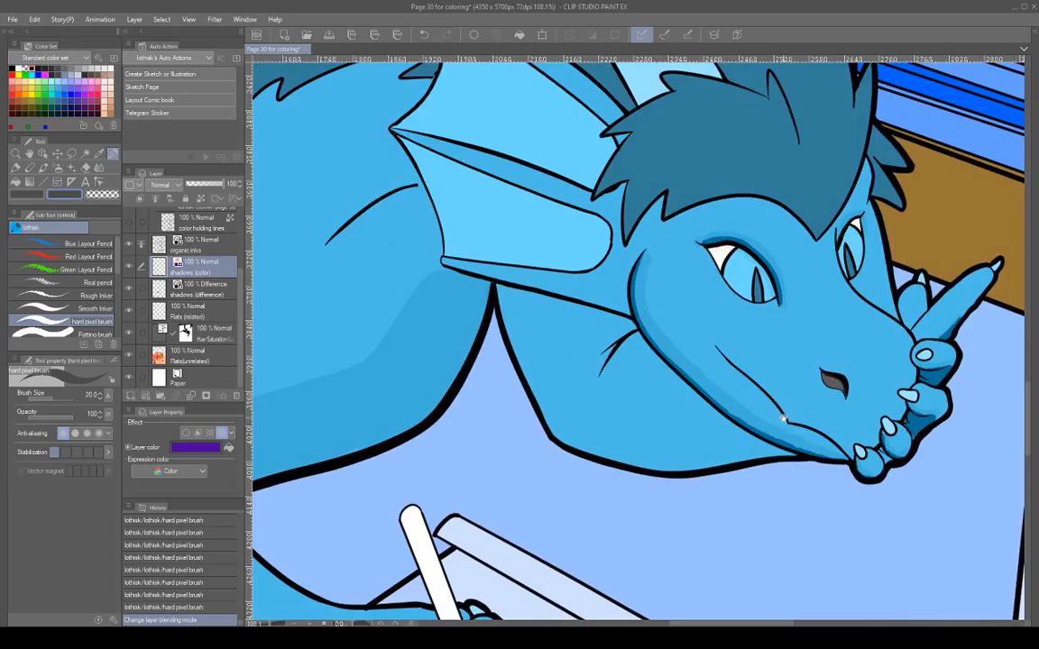
{"action": "scroll", "coordinate": [764, 384], "scroll_direction": "down", "scroll_amount": 3}
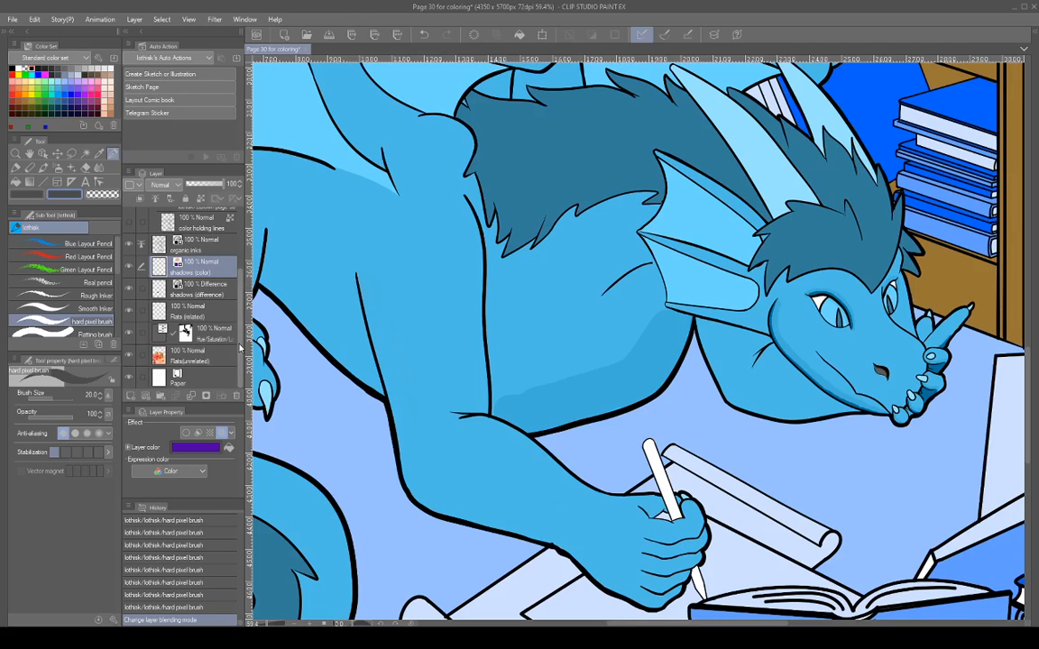
Temporarily show the top Hue/Saturation correction layer to check the page's shading in greyscale, and hide it again.
{"action": "scroll", "coordinate": [239, 347], "scroll_direction": "up", "scroll_amount": 5}
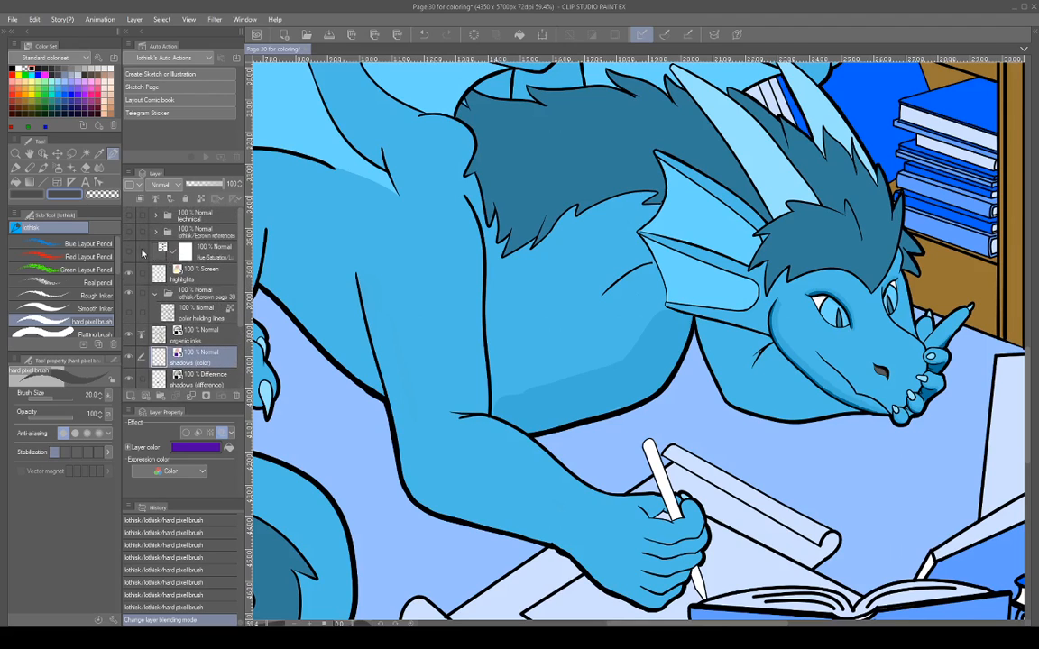
{"action": "left_click", "coordinate": [129, 250]}
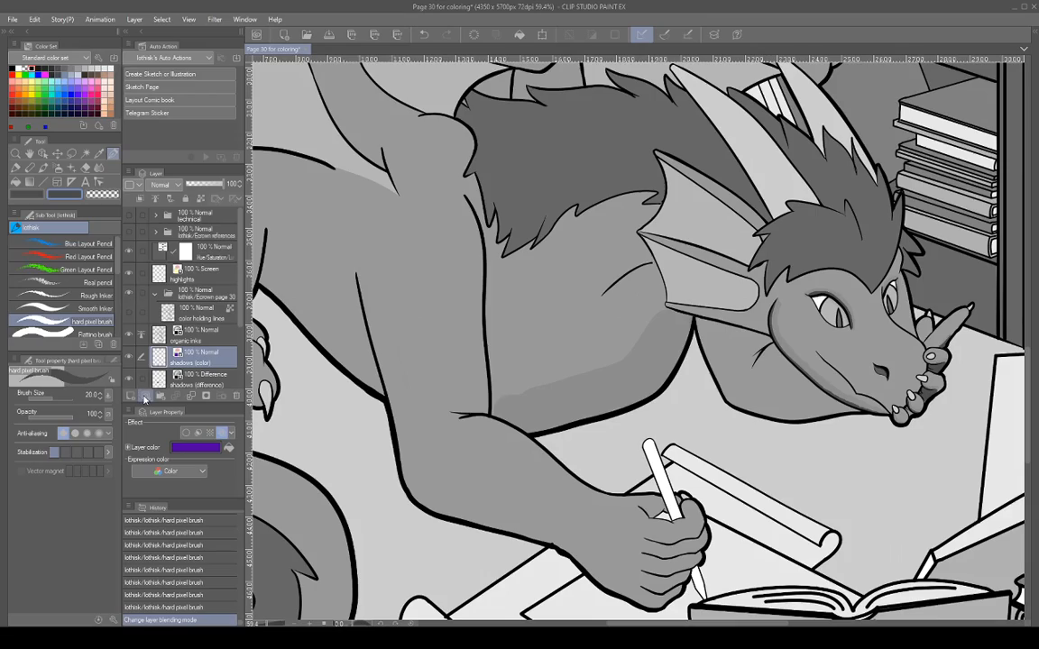
{"action": "scroll", "coordinate": [833, 448], "scroll_direction": "down", "scroll_amount": 5}
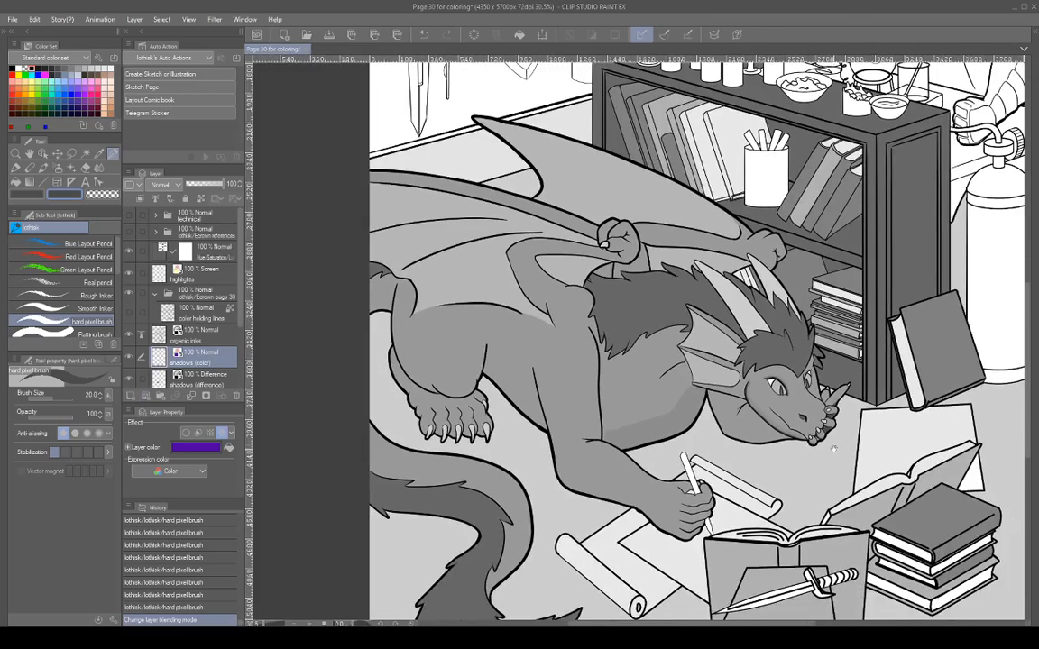
{"action": "scroll", "coordinate": [834, 448], "scroll_direction": "up", "scroll_amount": 5}
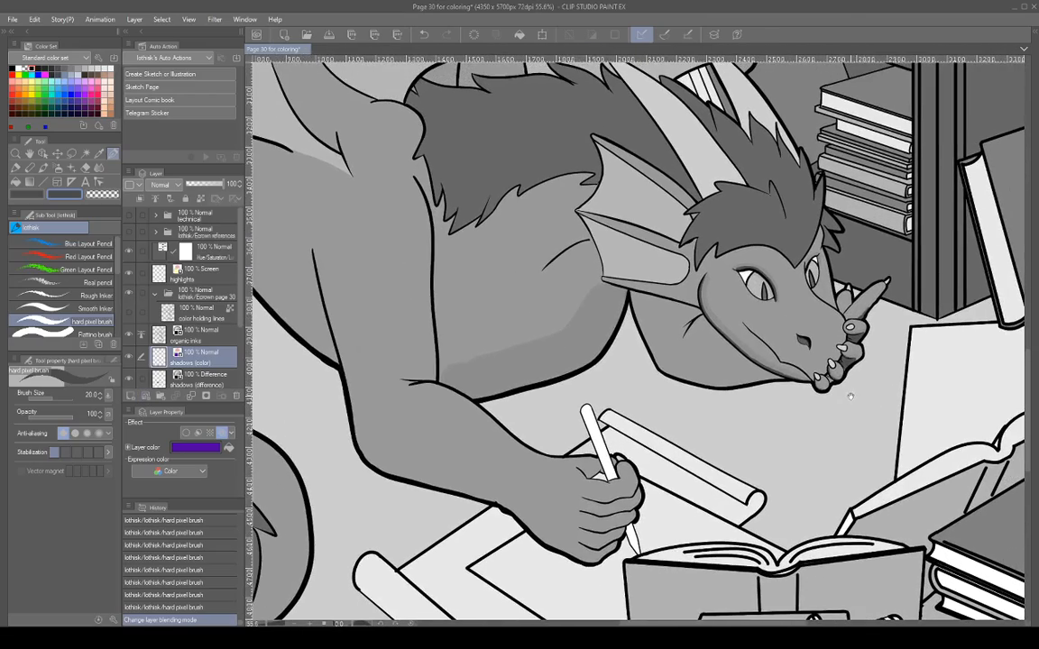
{"action": "left_click", "coordinate": [128, 251]}
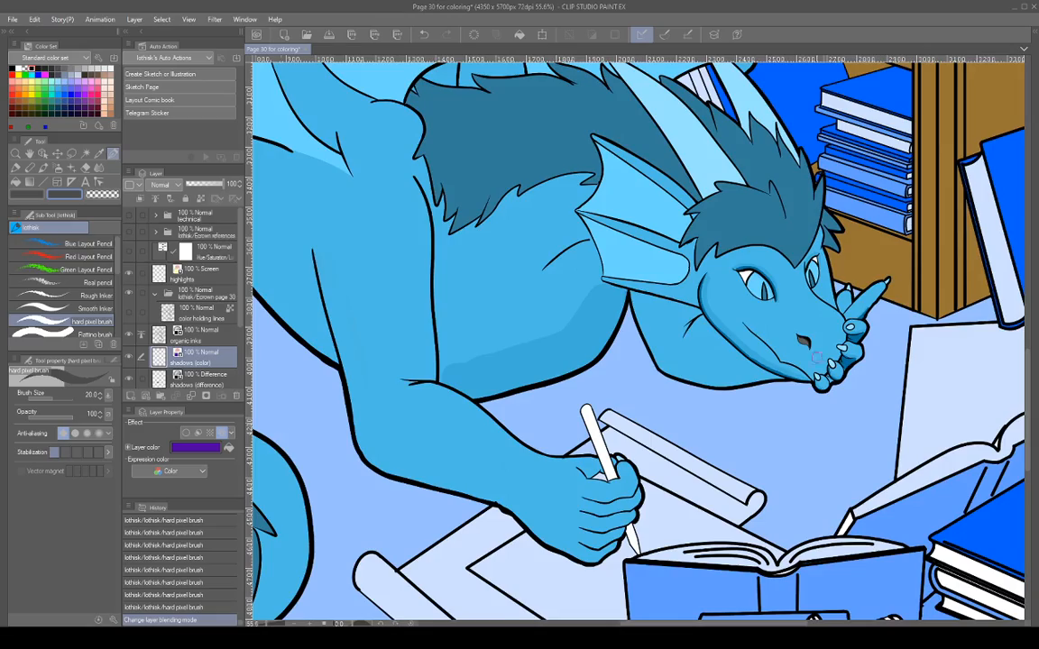
{"action": "scroll", "coordinate": [816, 356], "scroll_direction": "down", "scroll_amount": 5}
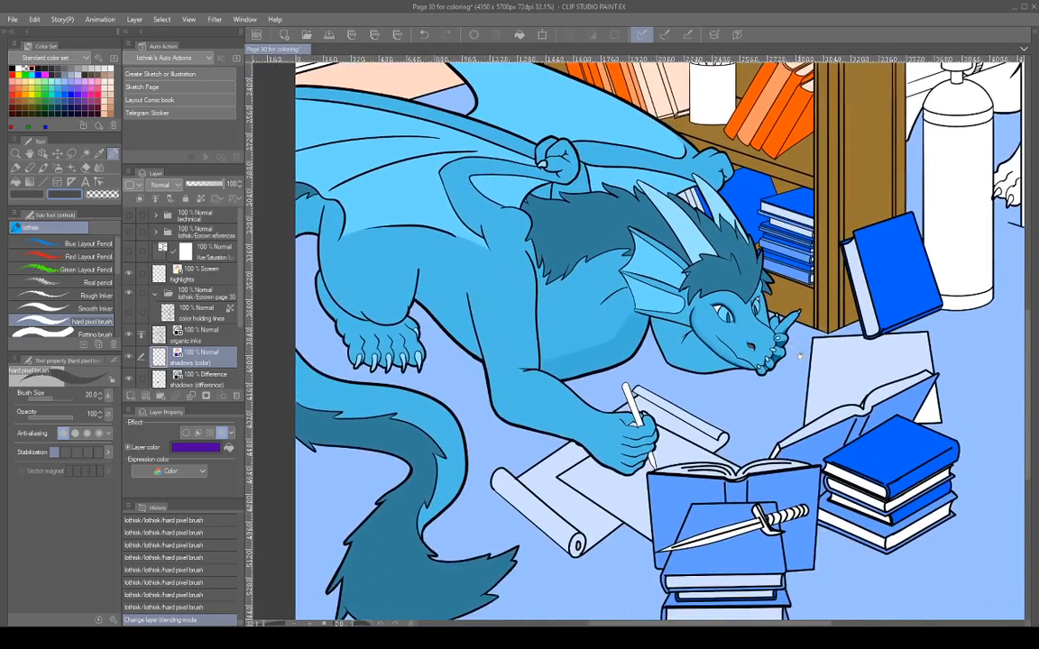
{"action": "mouse_move", "coordinate": [799, 356]}
{"action": "left_mouse_down"}
{"action": "mouse_move", "coordinate": [770, 386]}
{"action": "mouse_move", "coordinate": [695, 413]}
{"action": "left_mouse_up"}
{"action": "left_click_drag", "start_coordinate": [754, 398], "coordinate": [752, 477]}
{"action": "left_click_drag", "start_coordinate": [826, 369], "coordinate": [898, 308]}
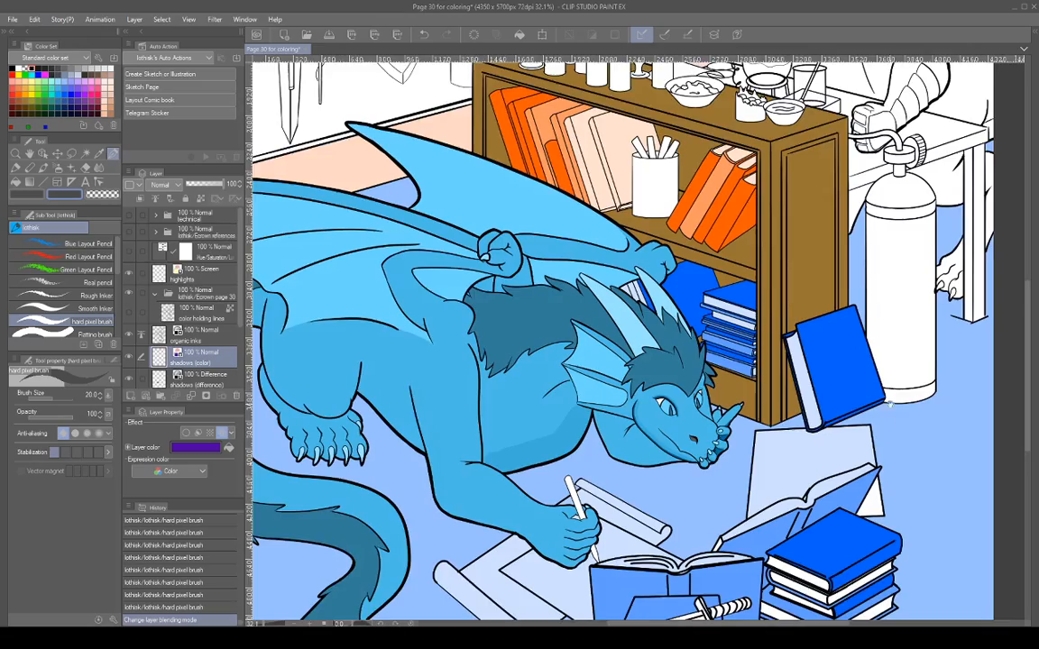
{"action": "left_click_drag", "start_coordinate": [890, 405], "coordinate": [935, 309]}
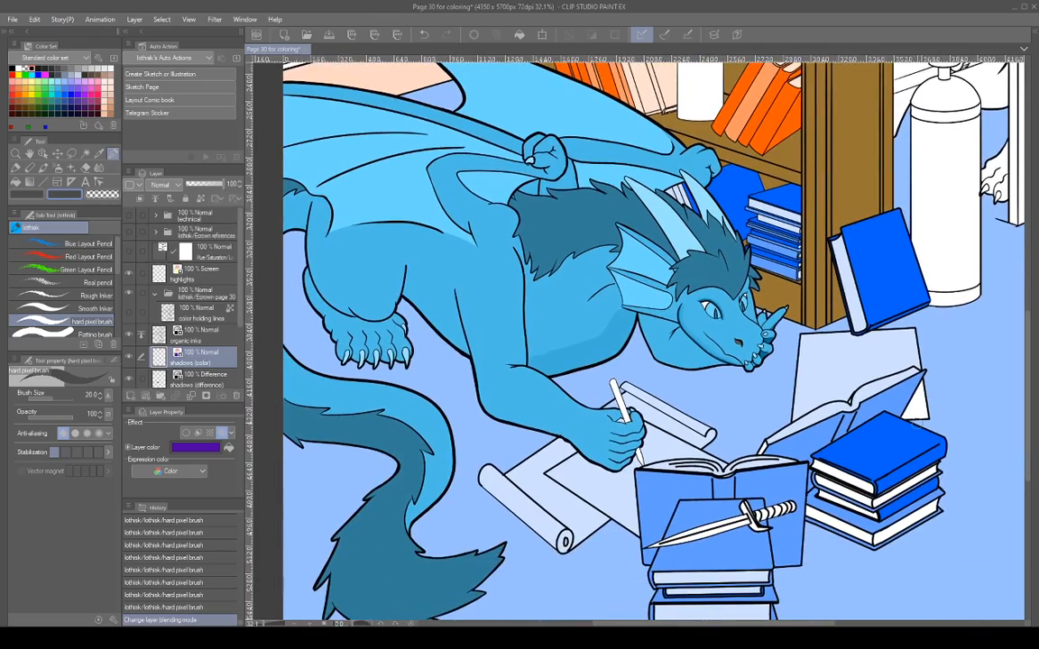
{"action": "left_click_drag", "start_coordinate": [914, 383], "coordinate": [900, 303]}
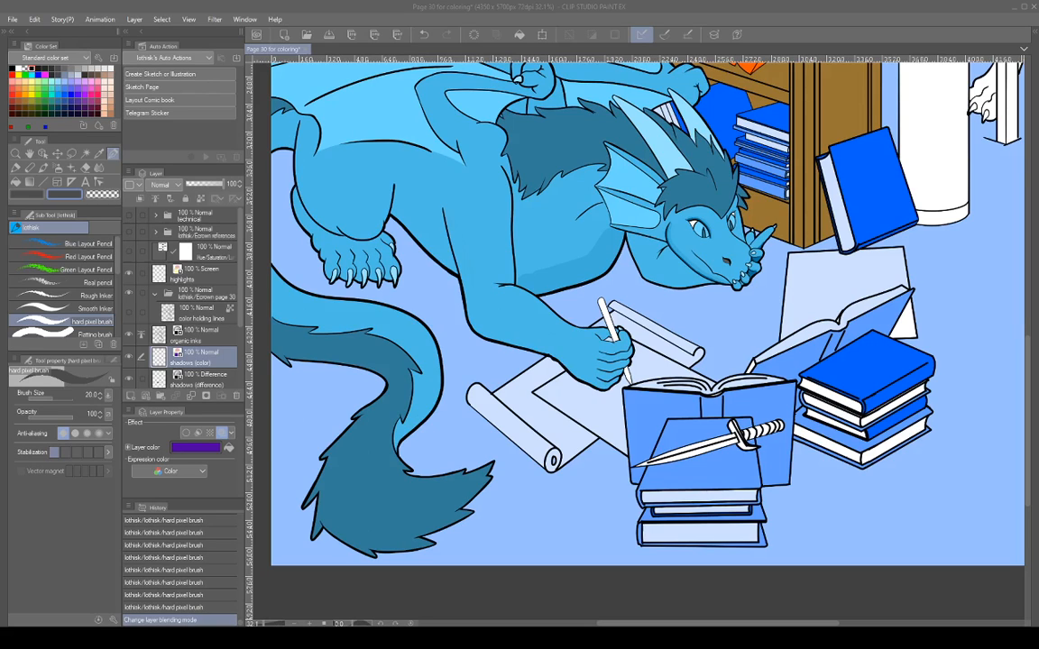
{"action": "left_click", "coordinate": [411, 12]}
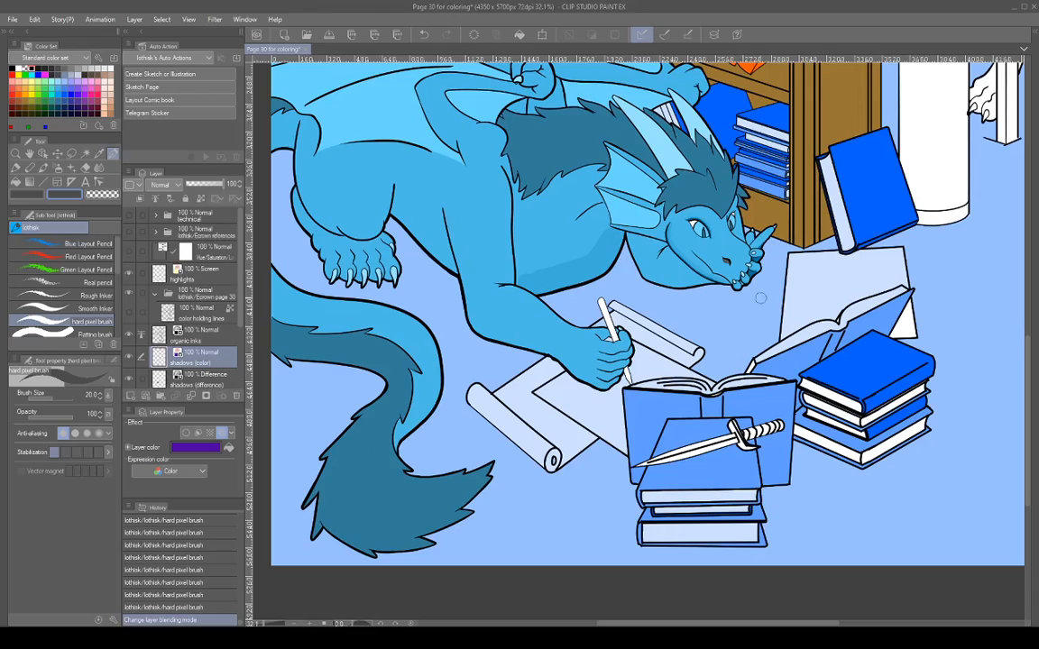
{"action": "left_click_drag", "start_coordinate": [762, 306], "coordinate": [803, 501]}
{"action": "left_click_drag", "start_coordinate": [825, 405], "coordinate": [860, 315]}
{"action": "left_click_drag", "start_coordinate": [938, 369], "coordinate": [899, 482]}
{"action": "left_click_drag", "start_coordinate": [897, 355], "coordinate": [900, 494]}
{"action": "left_click_drag", "start_coordinate": [884, 400], "coordinate": [780, 375]}
{"action": "left_click_drag", "start_coordinate": [818, 449], "coordinate": [824, 296]}
{"action": "left_click_drag", "start_coordinate": [849, 428], "coordinate": [891, 297]}
{"action": "left_click_drag", "start_coordinate": [860, 353], "coordinate": [860, 383]}
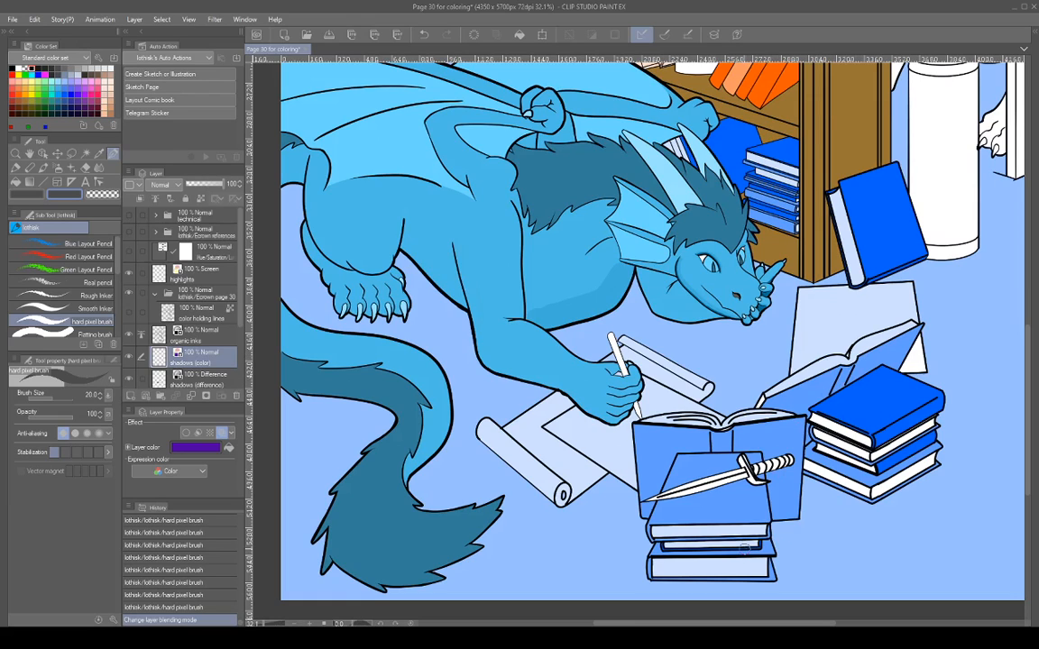